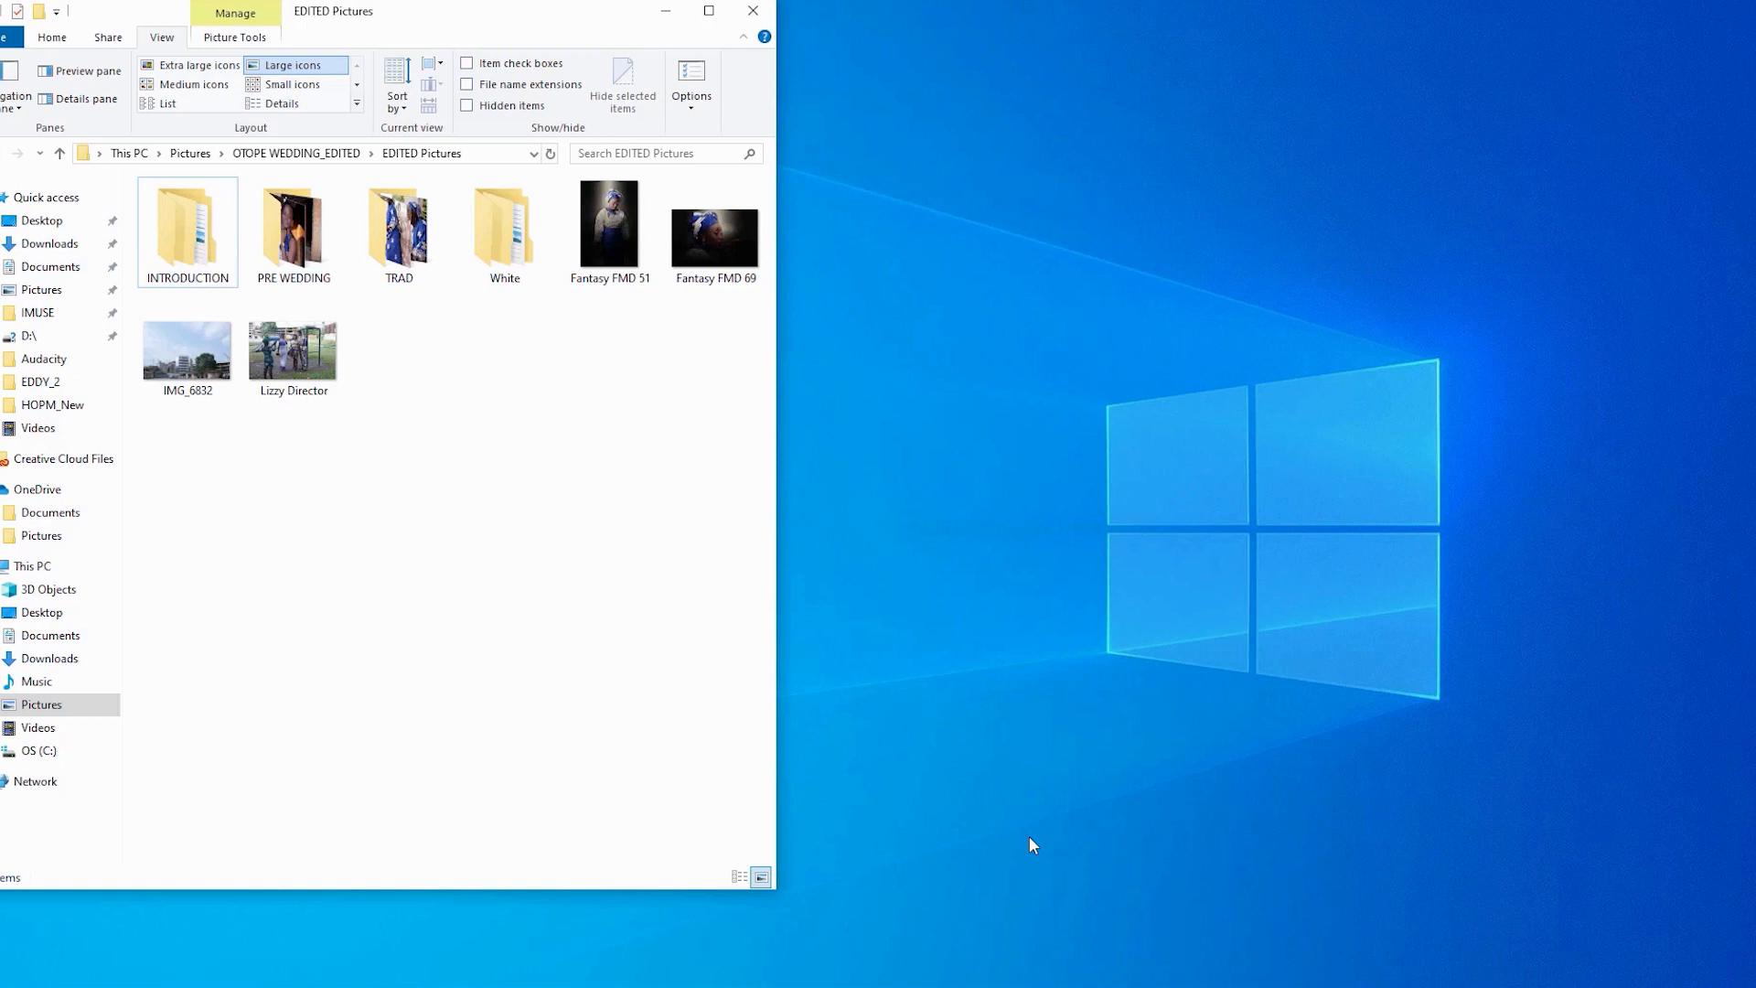
# - Browse the TRAD folder's photos, then go back up to EDITED Pictures
pyautogui.press('Return')
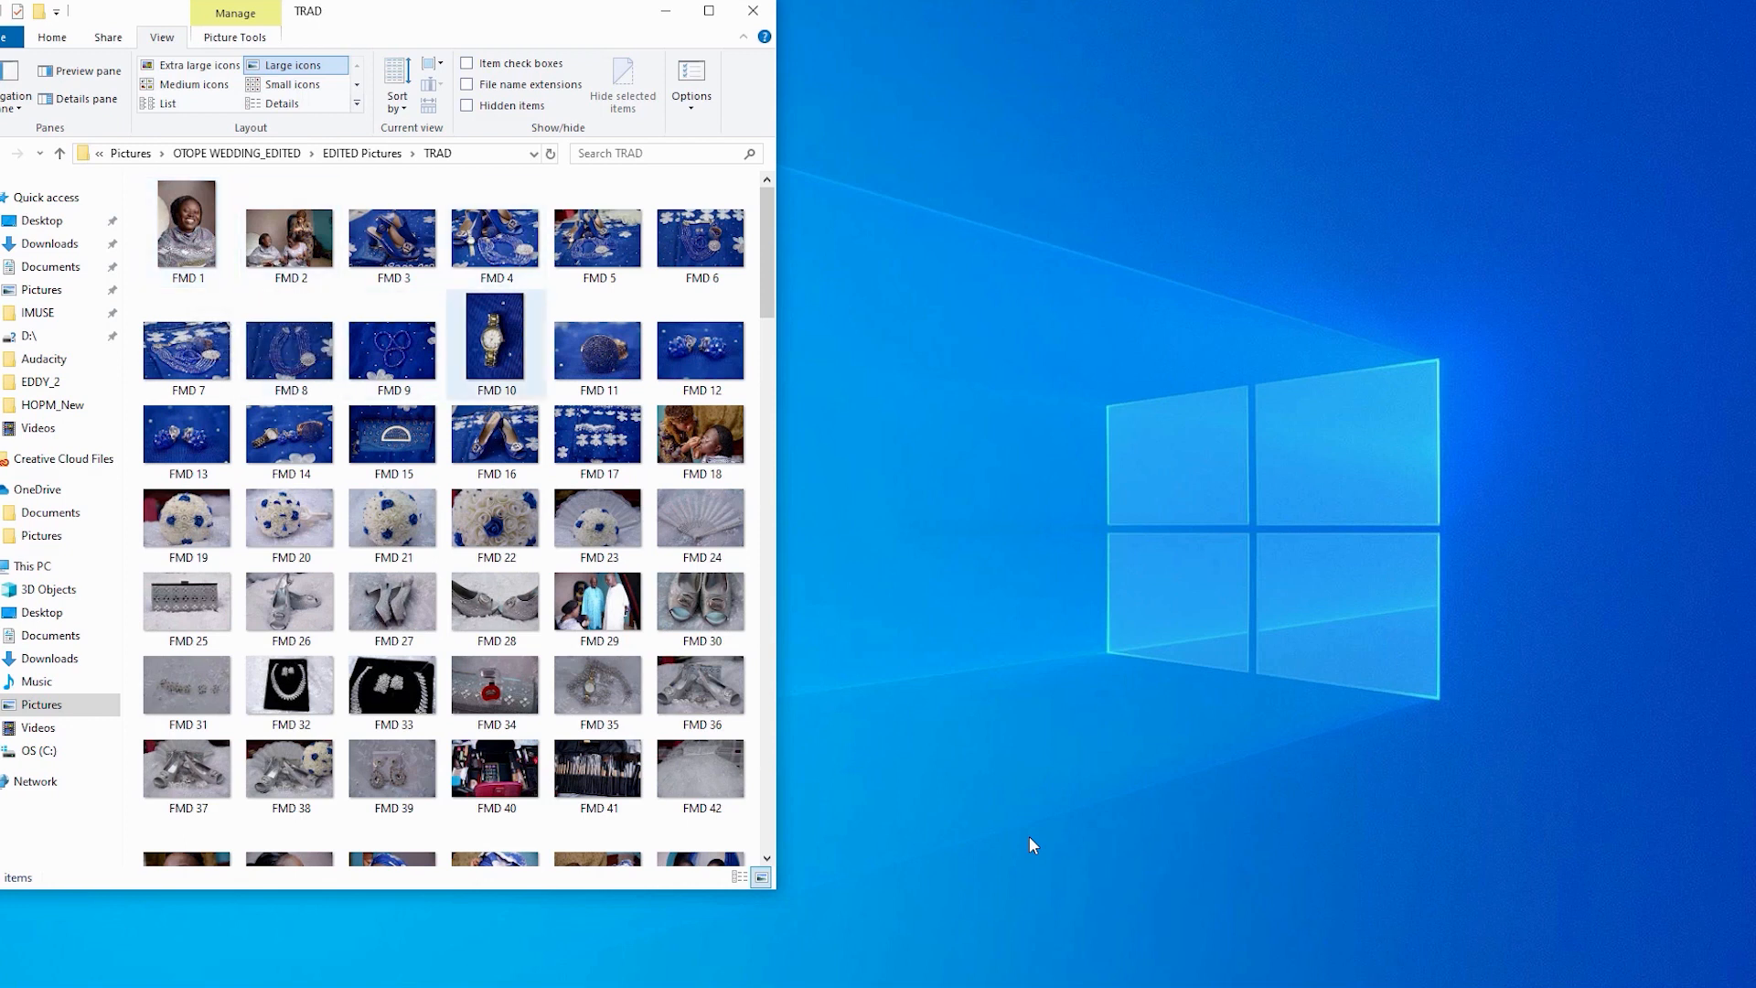
pyautogui.scroll(-15, 495, 357)
pyautogui.scroll(10, 495, 357)
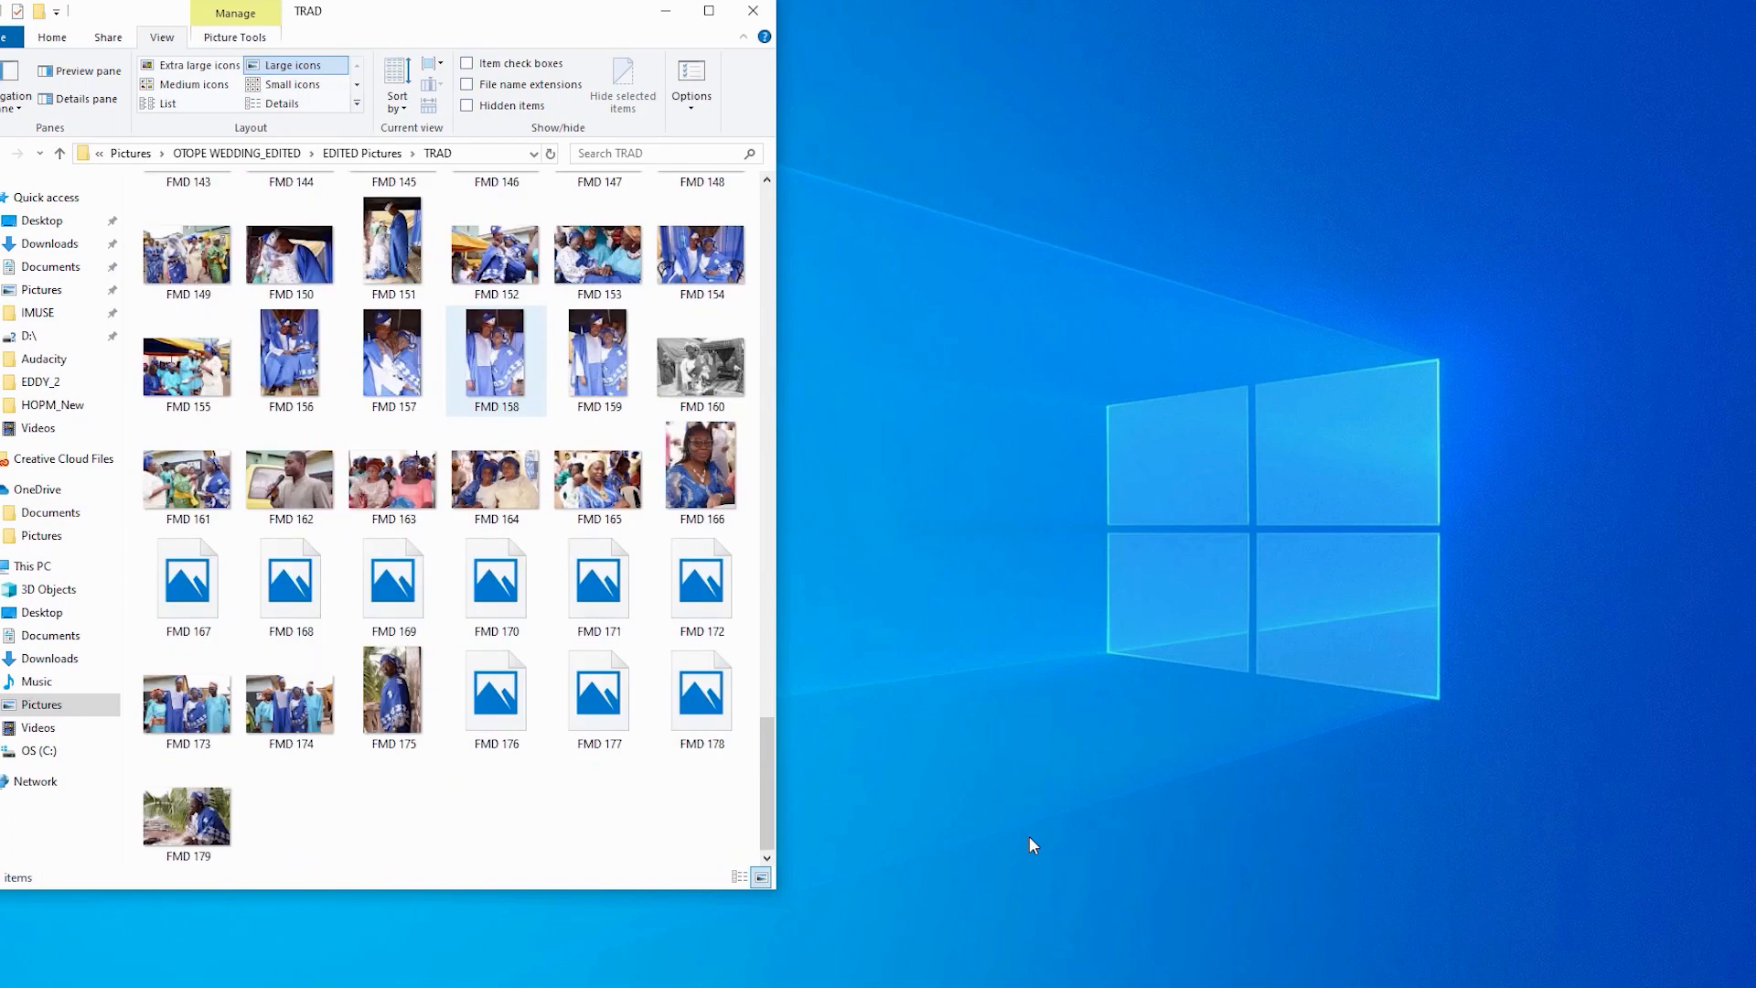
pyautogui.scroll(-10, 494, 421)
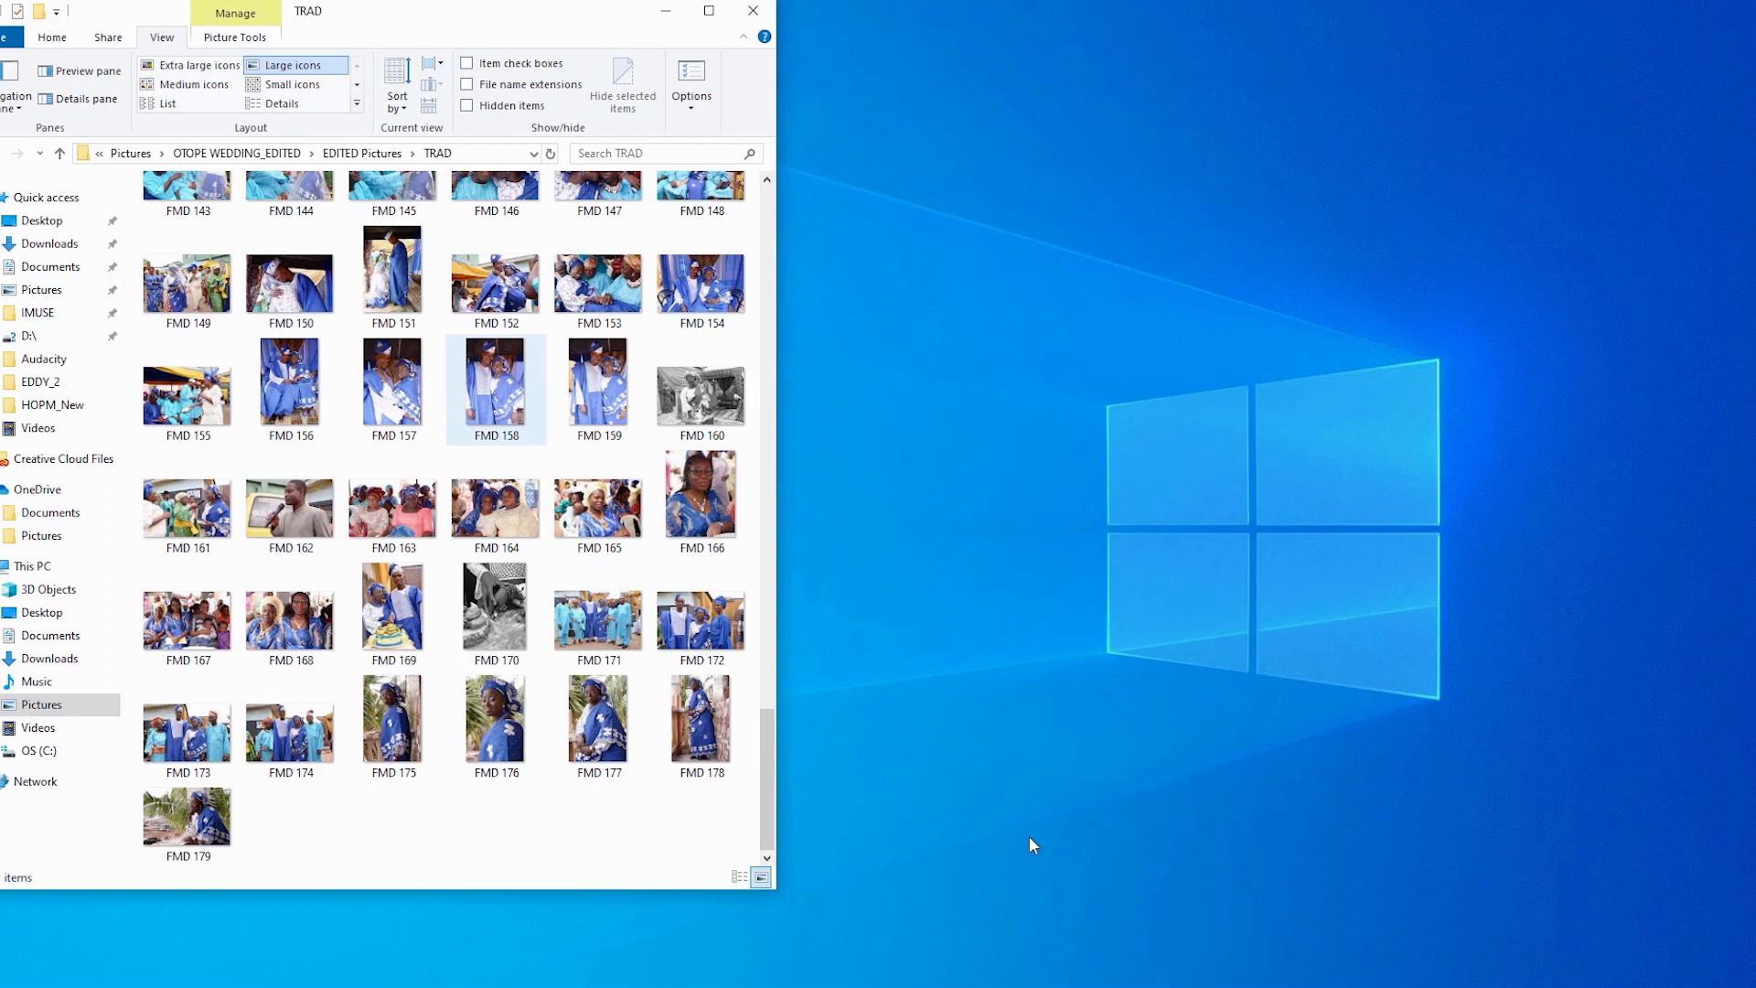
pyautogui.press('Home')
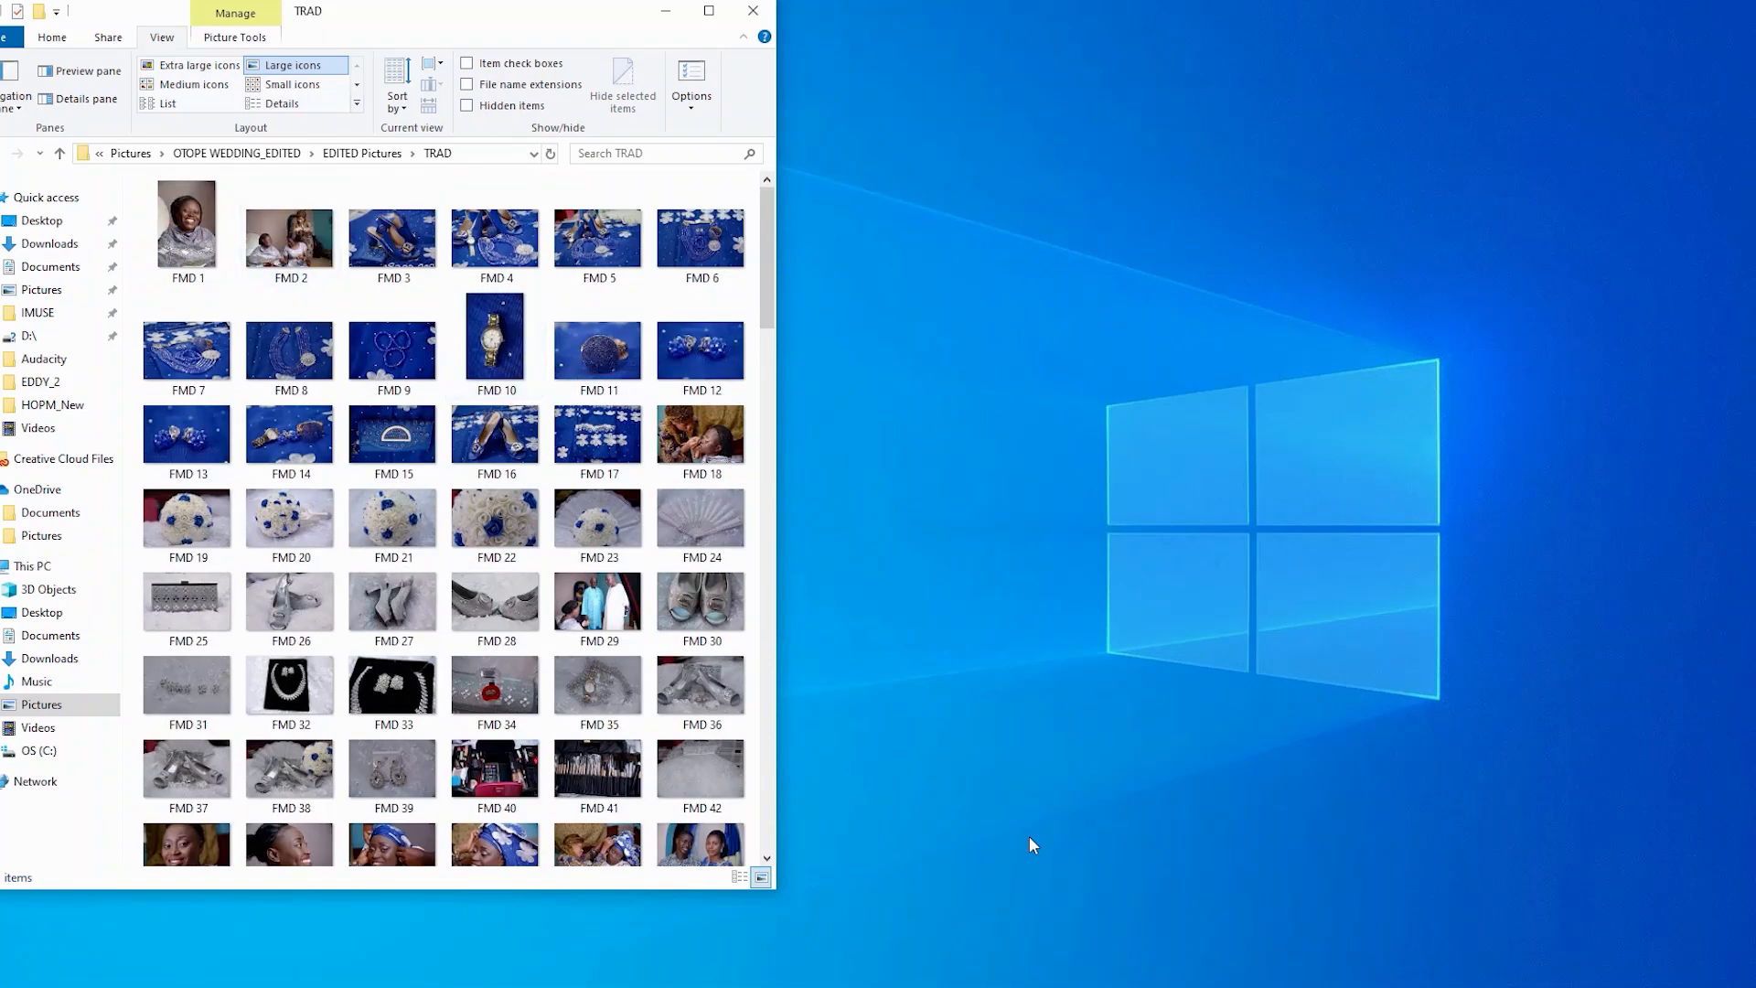
pyautogui.hotkey('alt', 'Up')
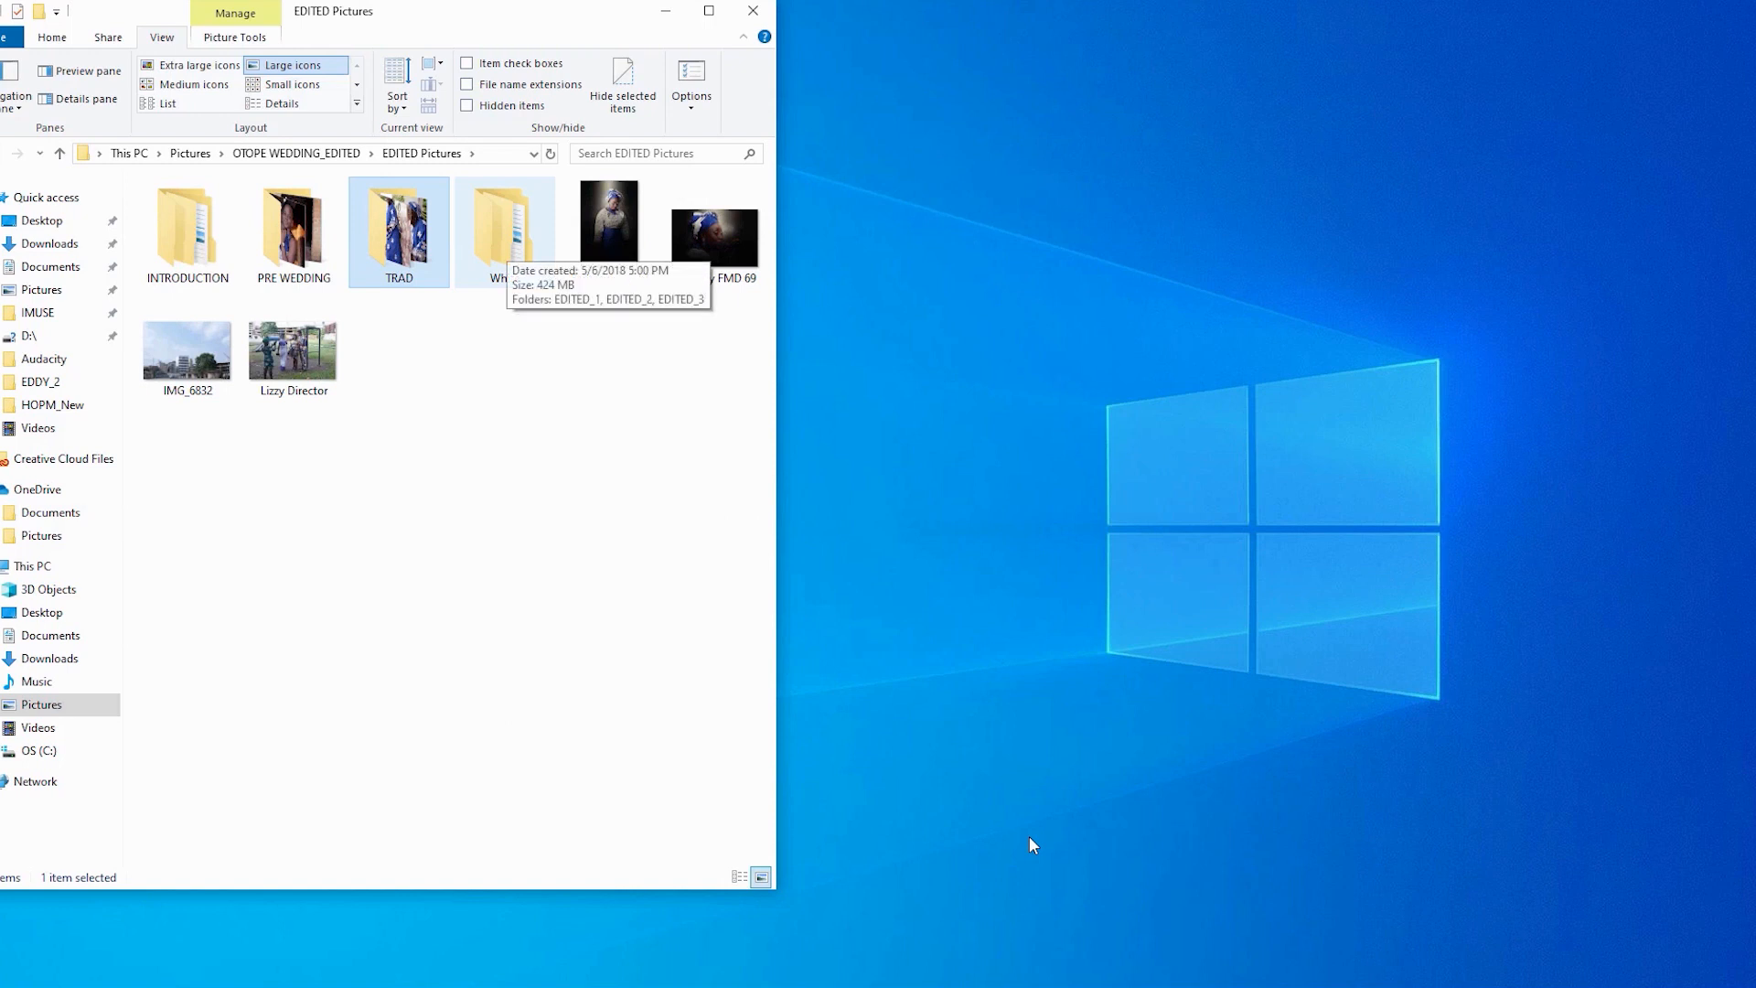
# - Check the EDITED_1, EDITED_2 and EDITED_3 folders inside the White folder
pyautogui.doubleClick(504, 228)
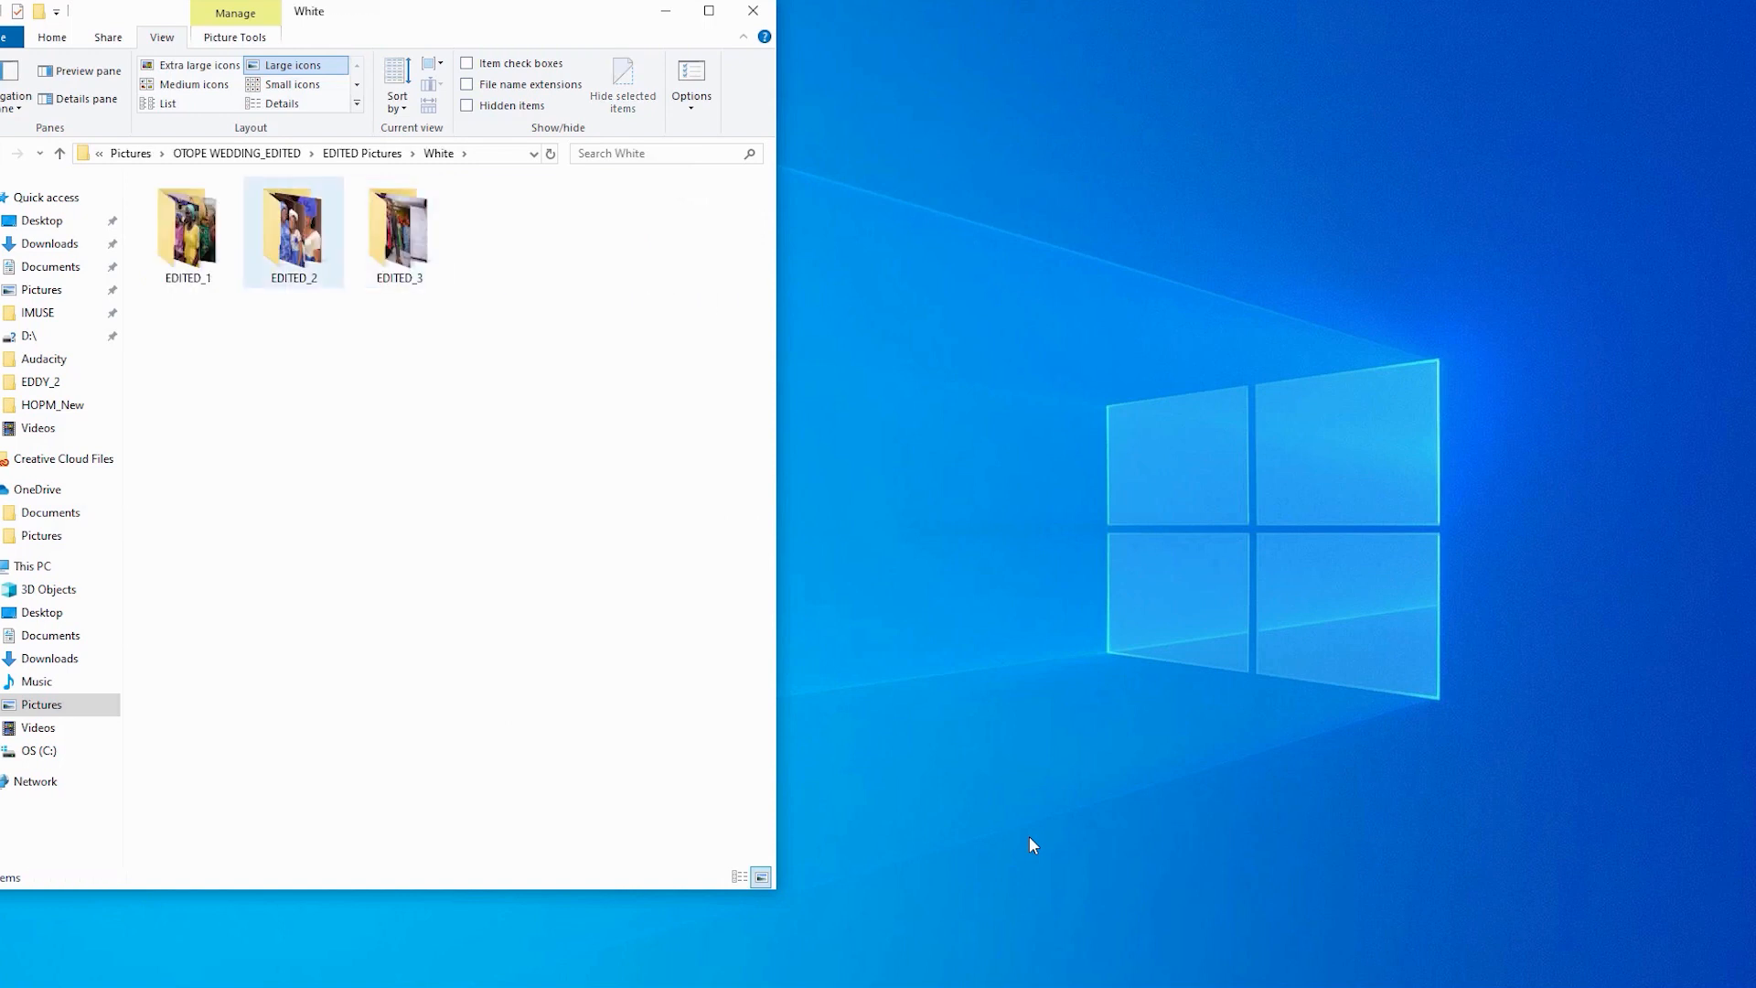
pyautogui.press('Down')
pyautogui.press('Return')
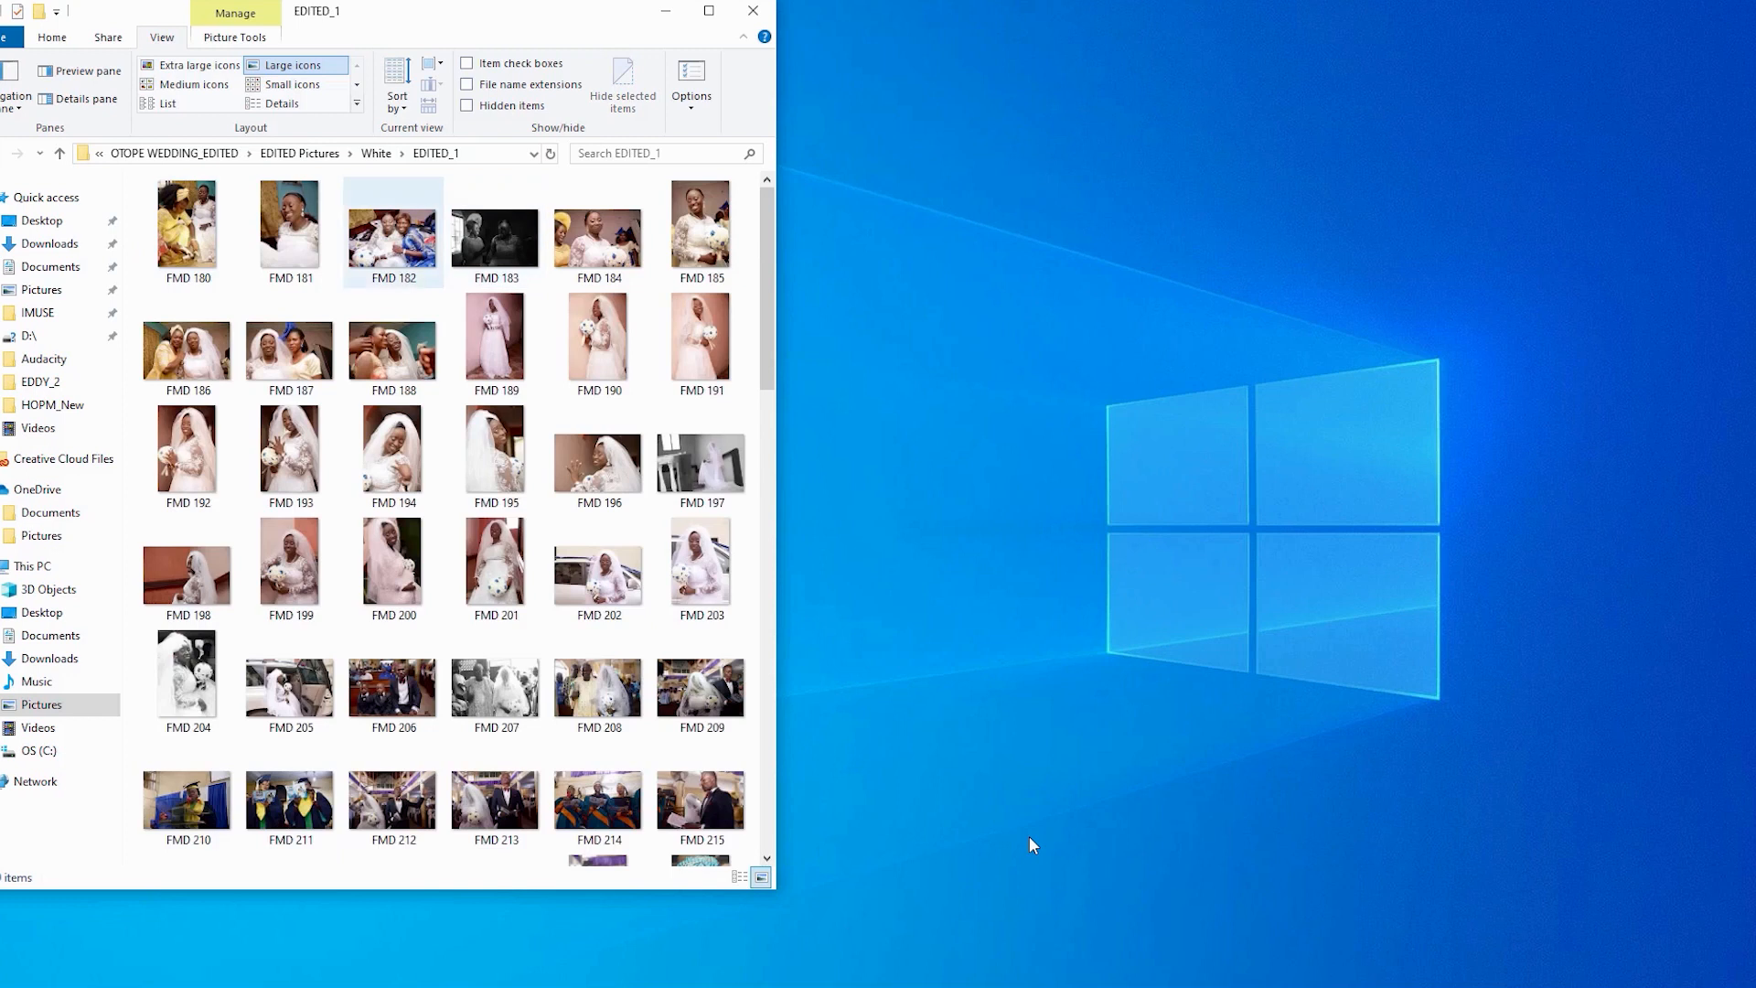
pyautogui.press('BackSpace')
pyautogui.press('Right')
pyautogui.press('Return')
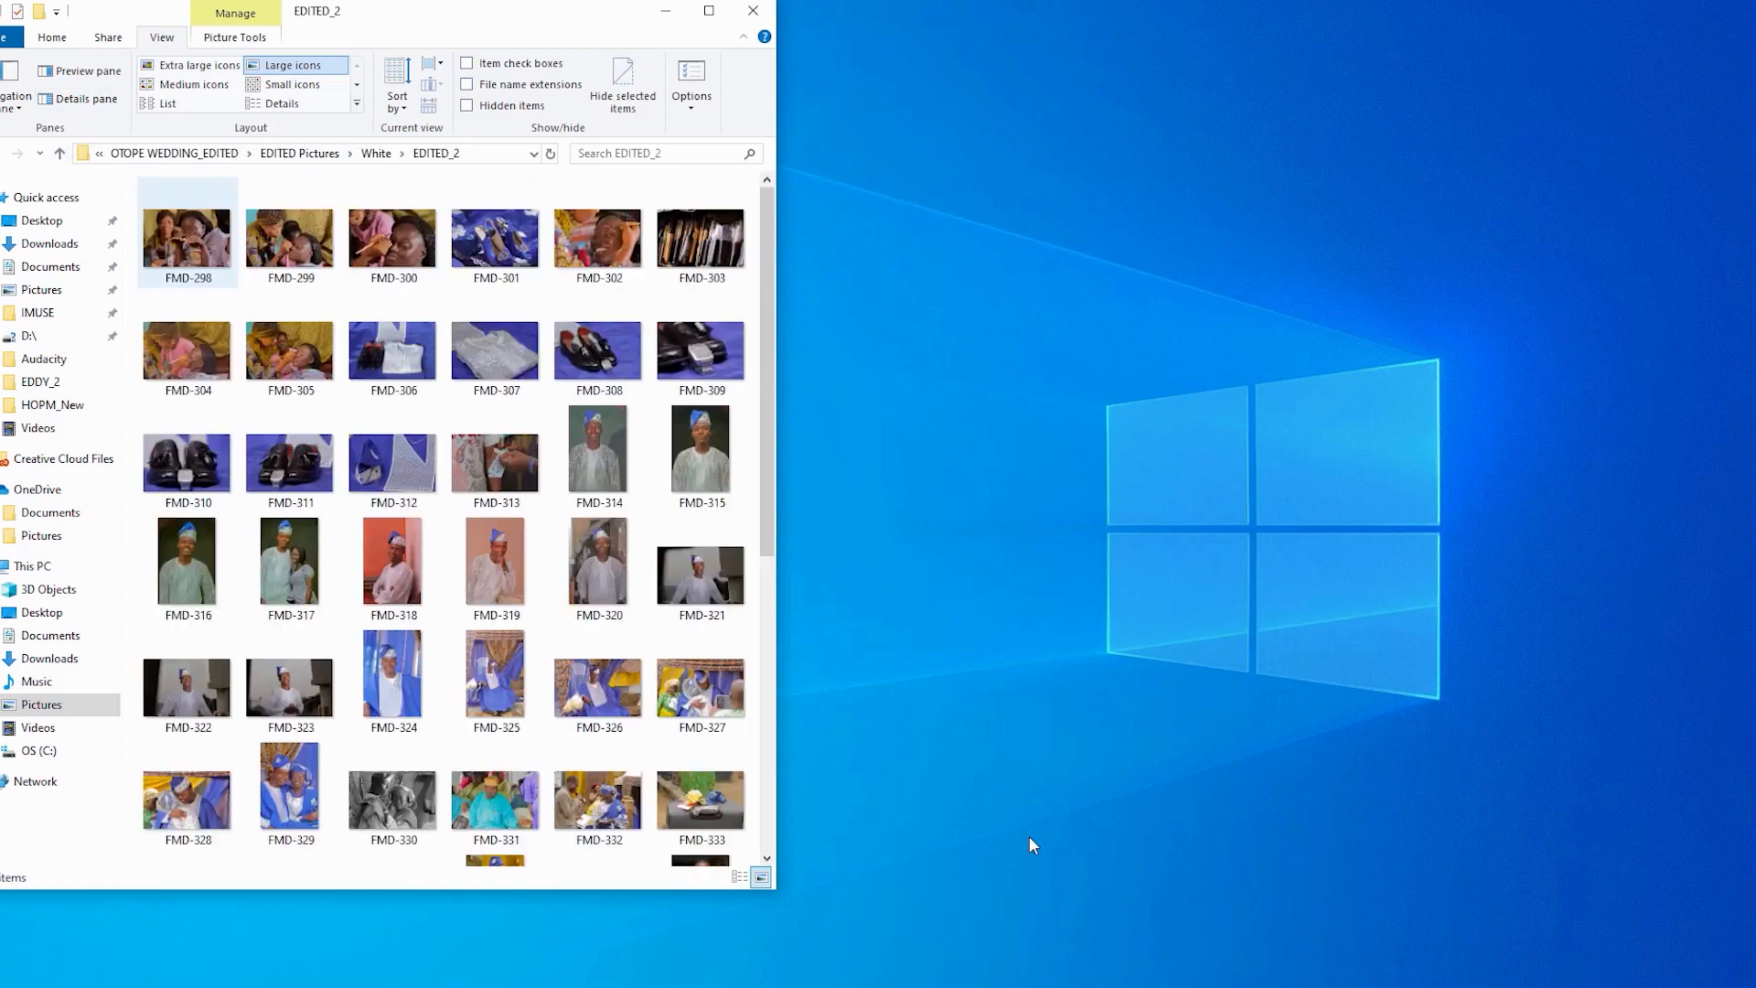
pyautogui.press('BackSpace')
pyautogui.press('Right')
pyautogui.press('Return')
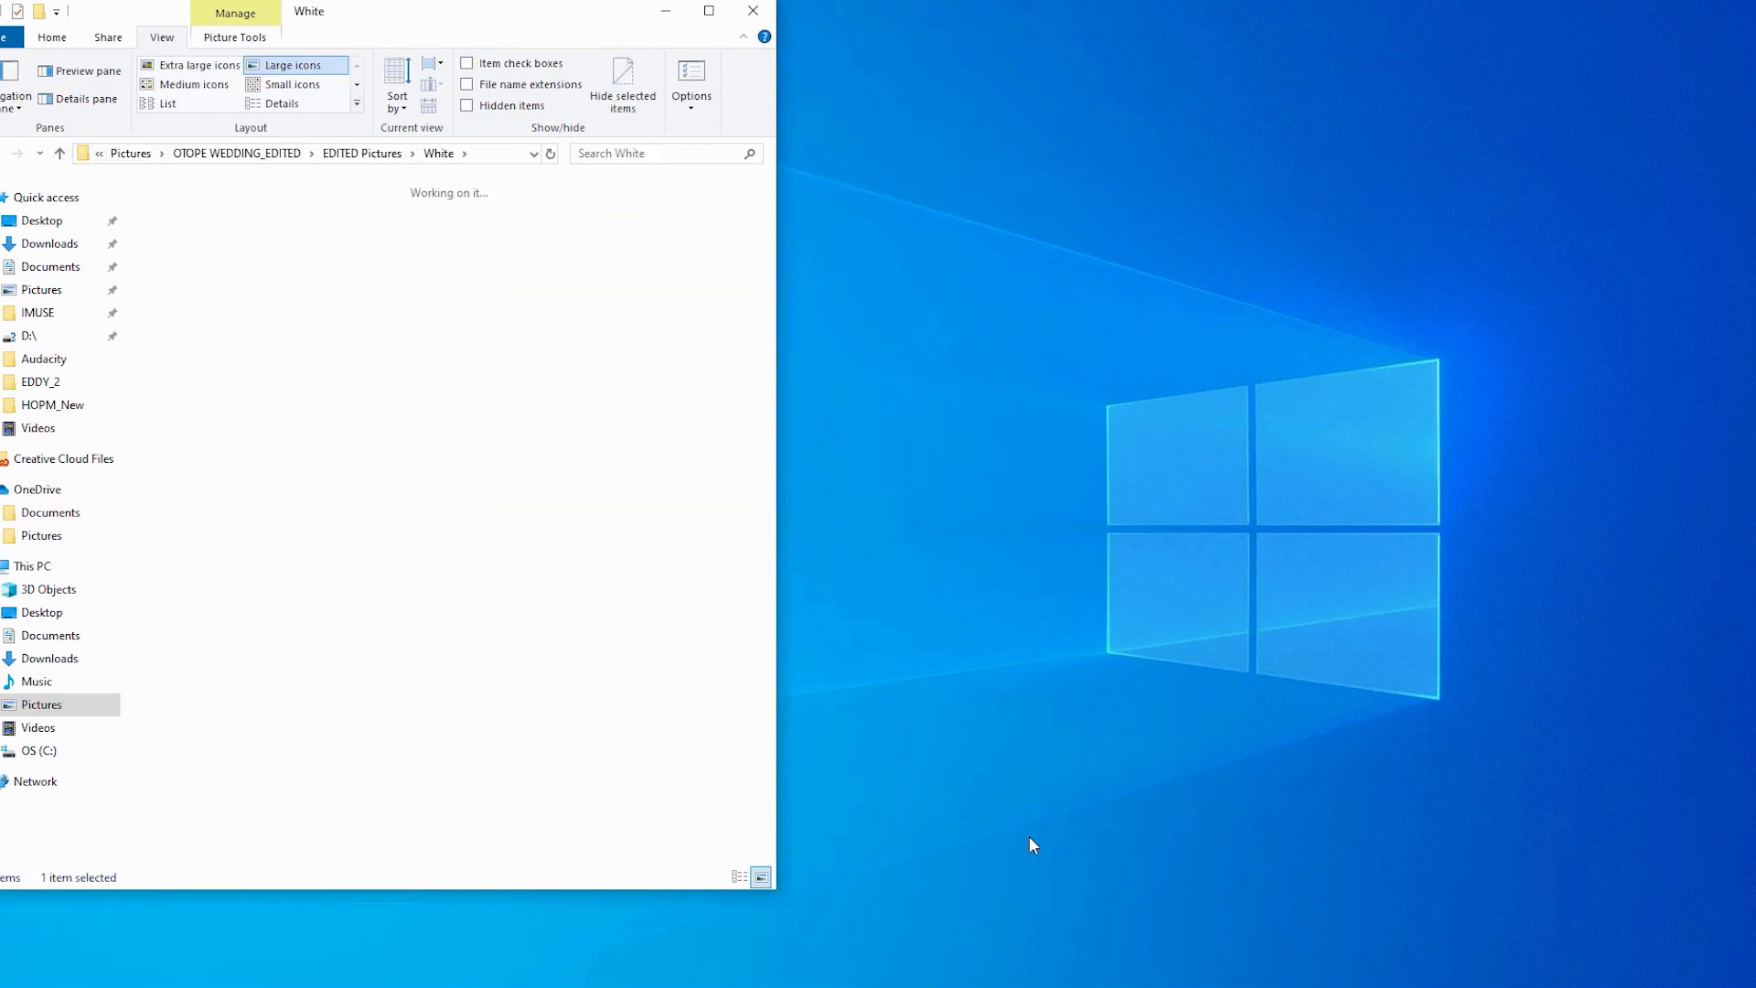
pyautogui.press('BackSpace')
pyautogui.press('BackSpace')
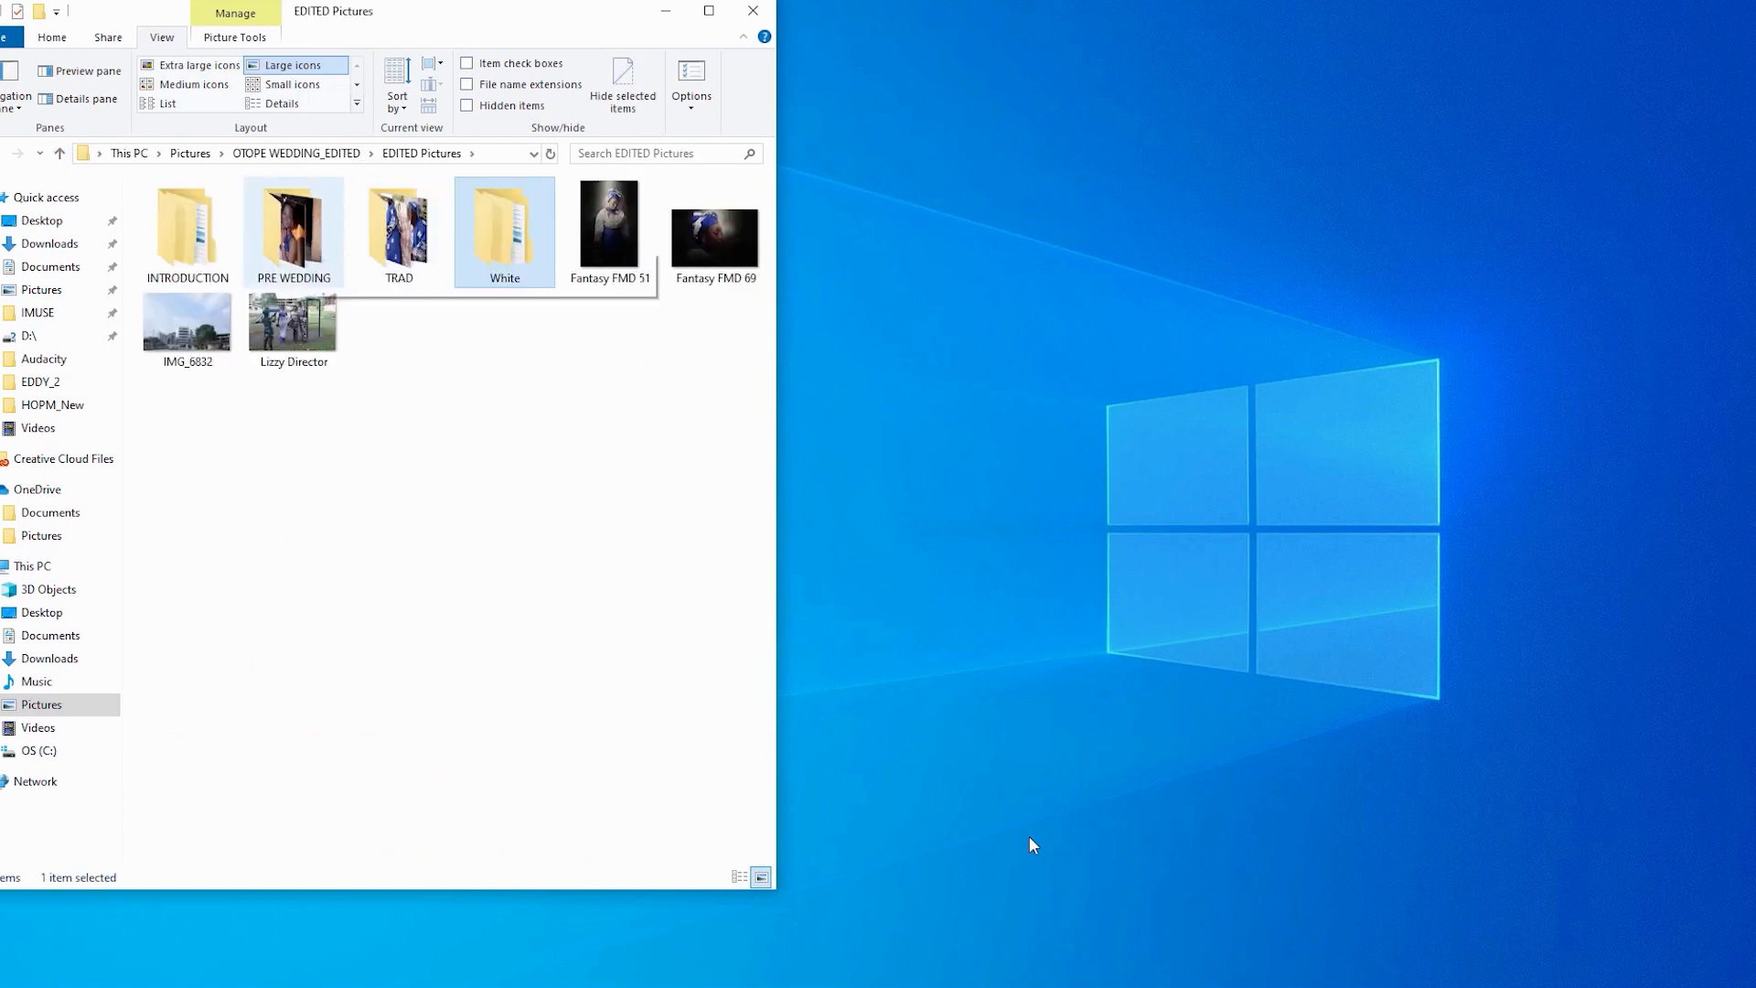
# - Look through the PRE WEDDING and INTRODUCTION folders, returning to EDITED Pictures
pyautogui.doubleClick(307, 229)
pyautogui.scroll(-7, 384, 348)
pyautogui.click(39, 154)
pyautogui.click(59, 154)
pyautogui.doubleClick(188, 229)
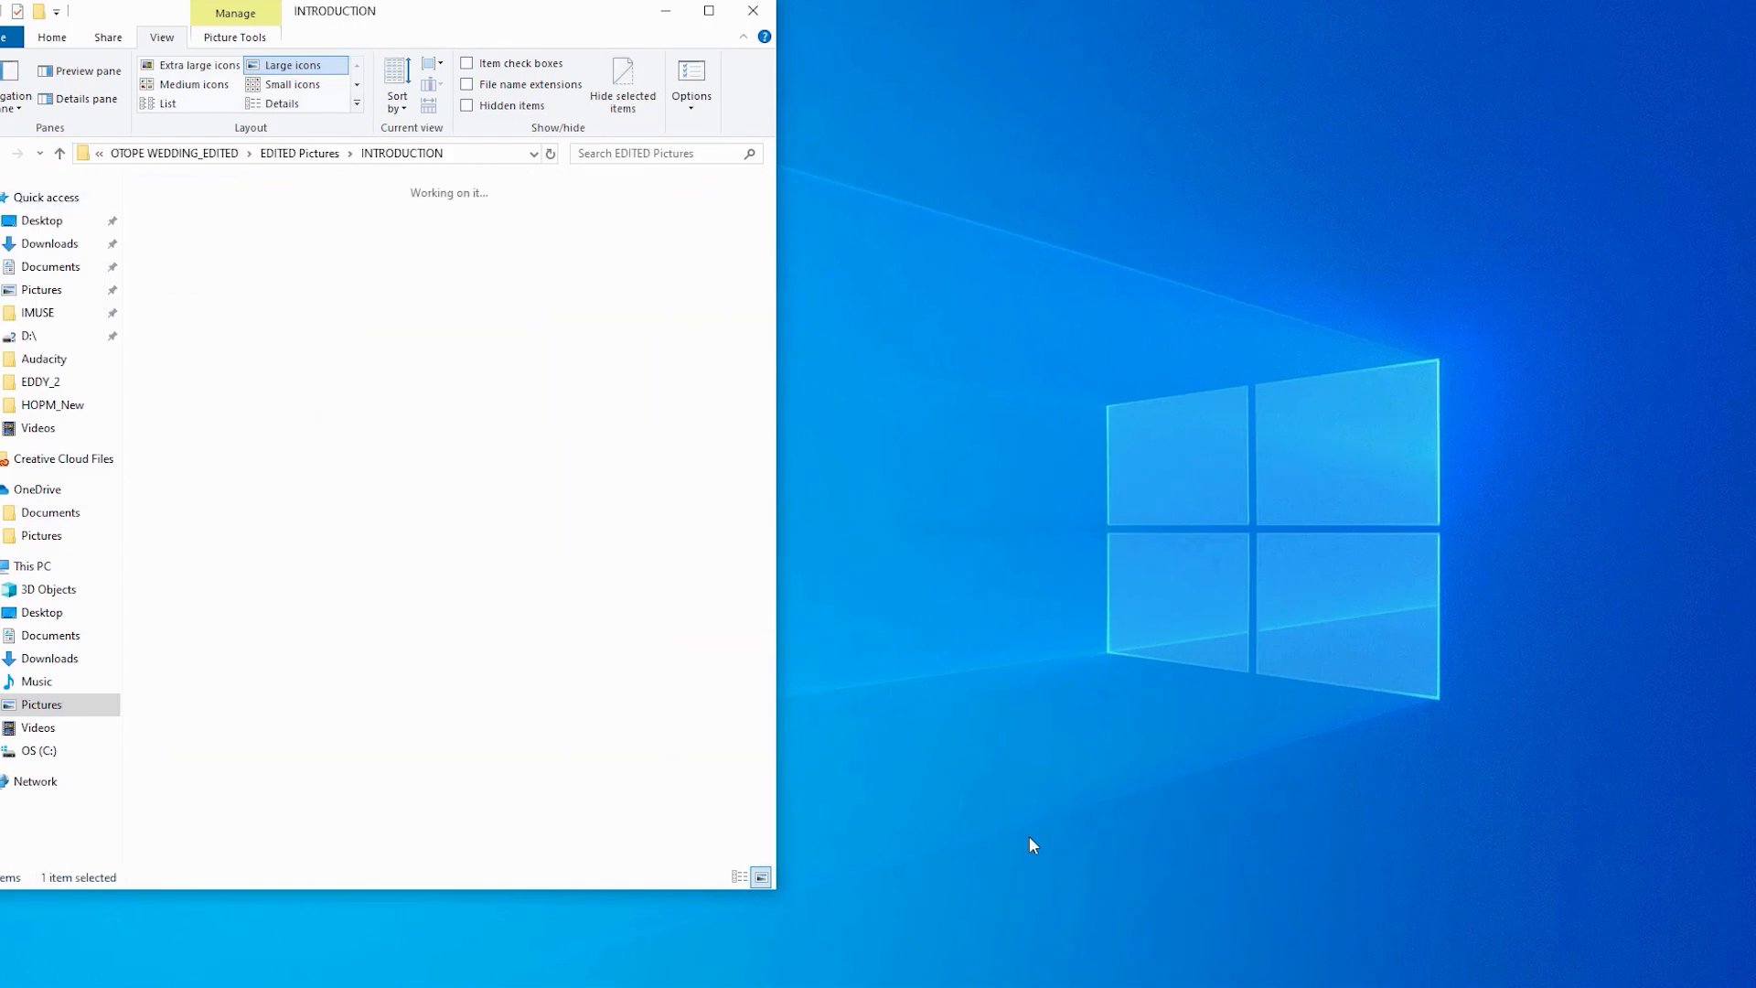
pyautogui.click(59, 153)
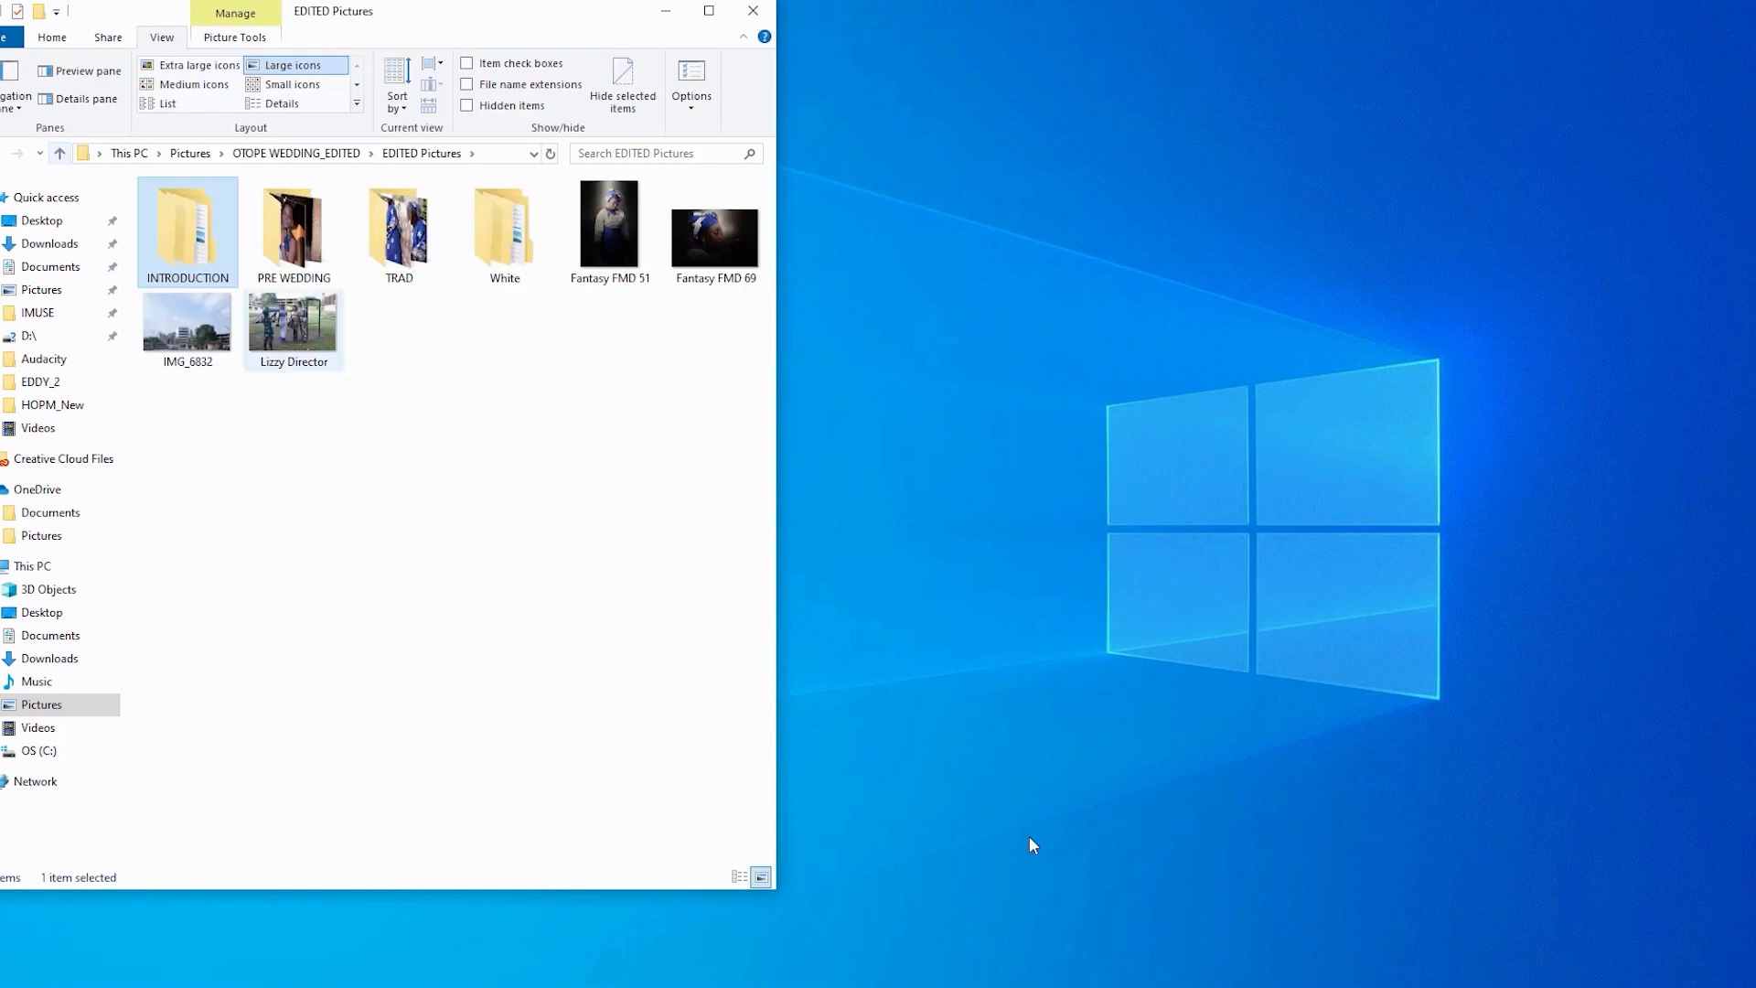
pyautogui.click(366, 457)
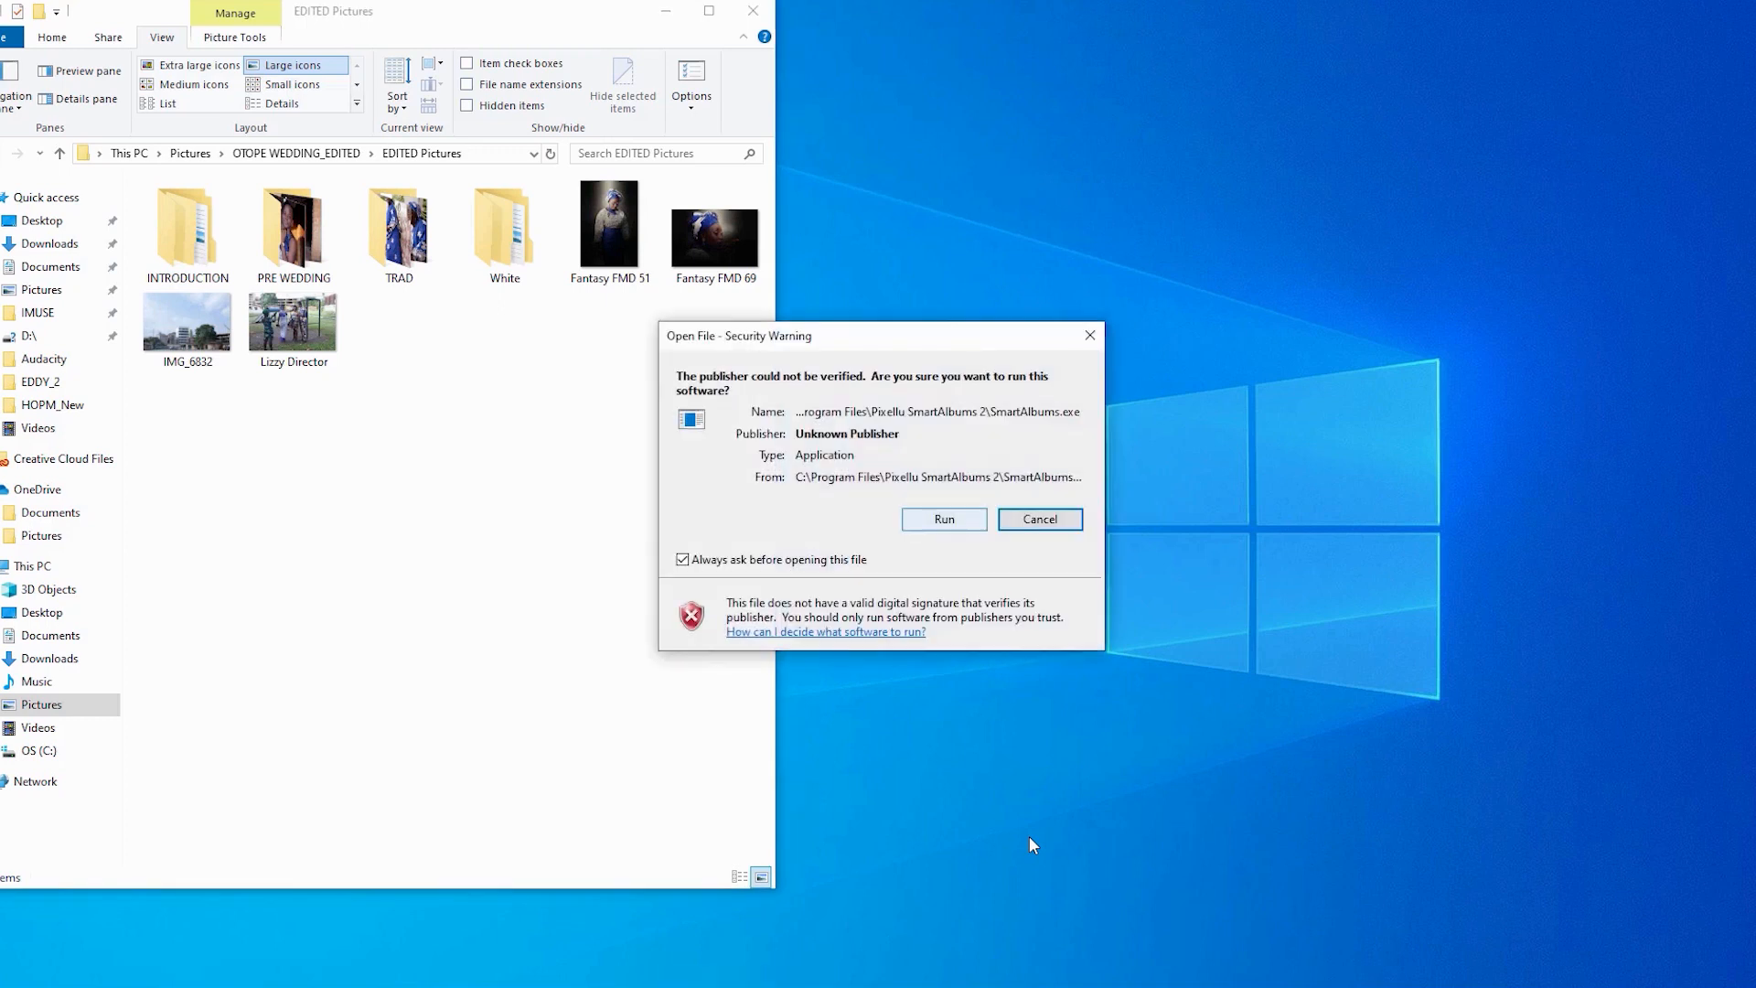
# - Allow SmartAlbums 2 to run past the security warning and minimize File Explorer
pyautogui.press('Left')
pyautogui.press('Return')
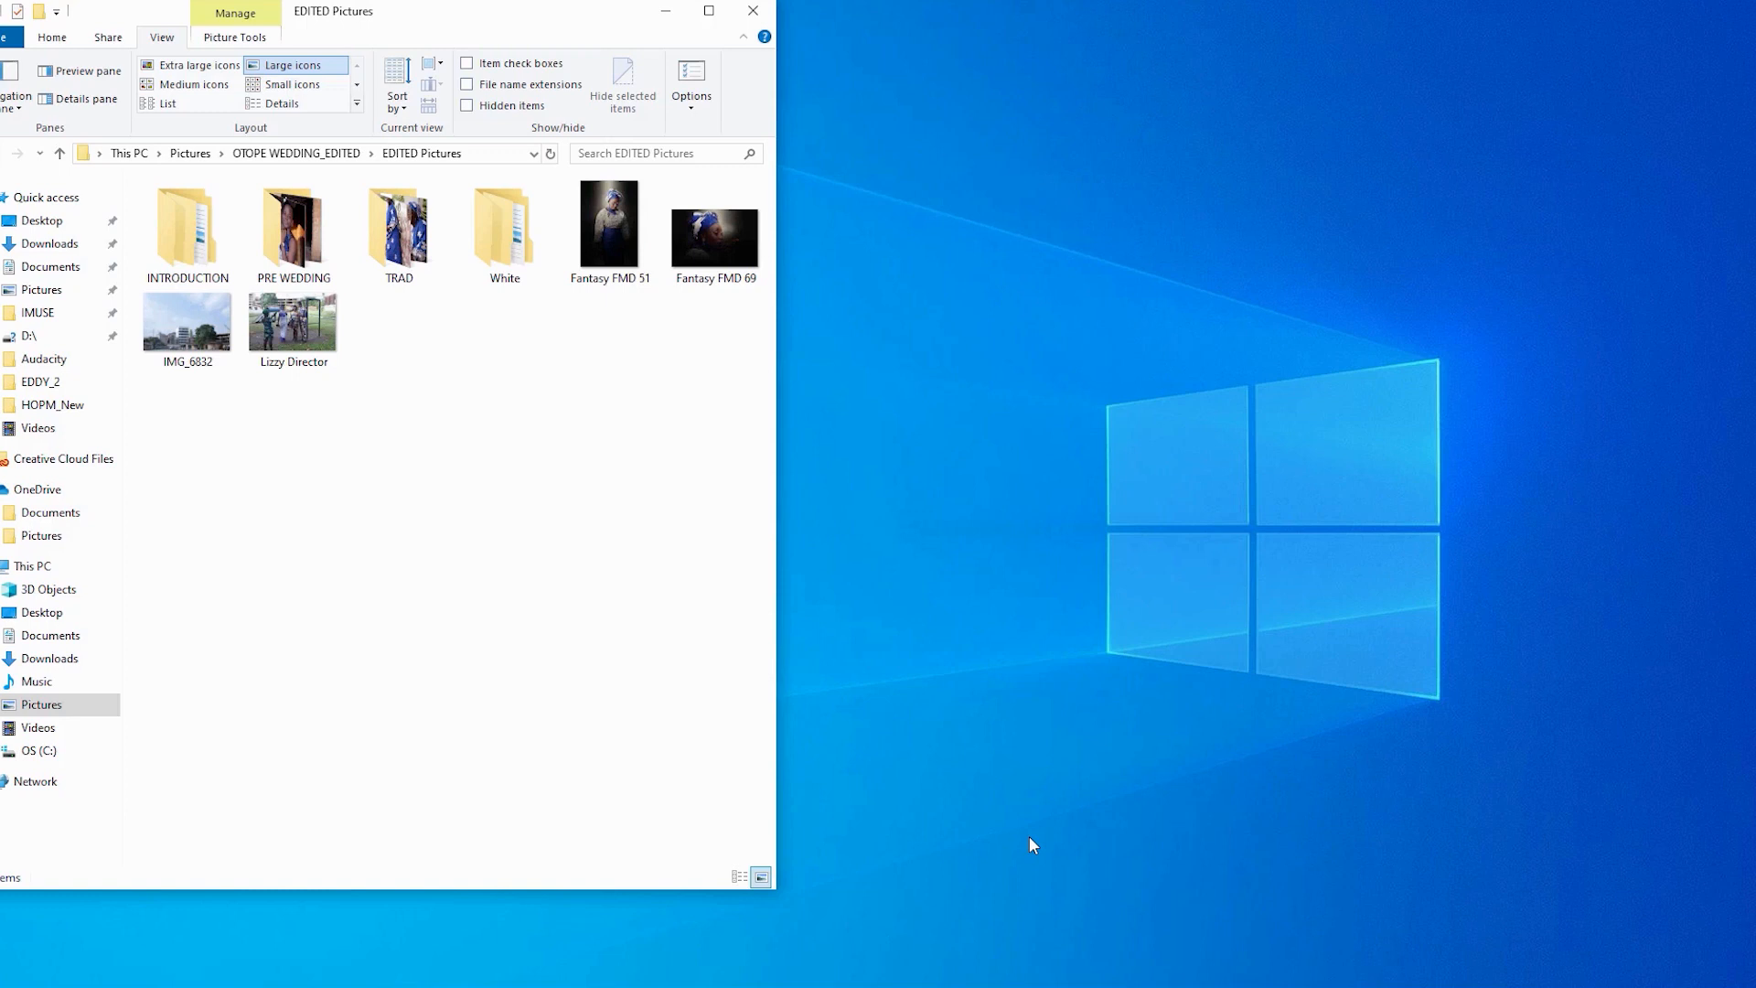
pyautogui.click(666, 12)
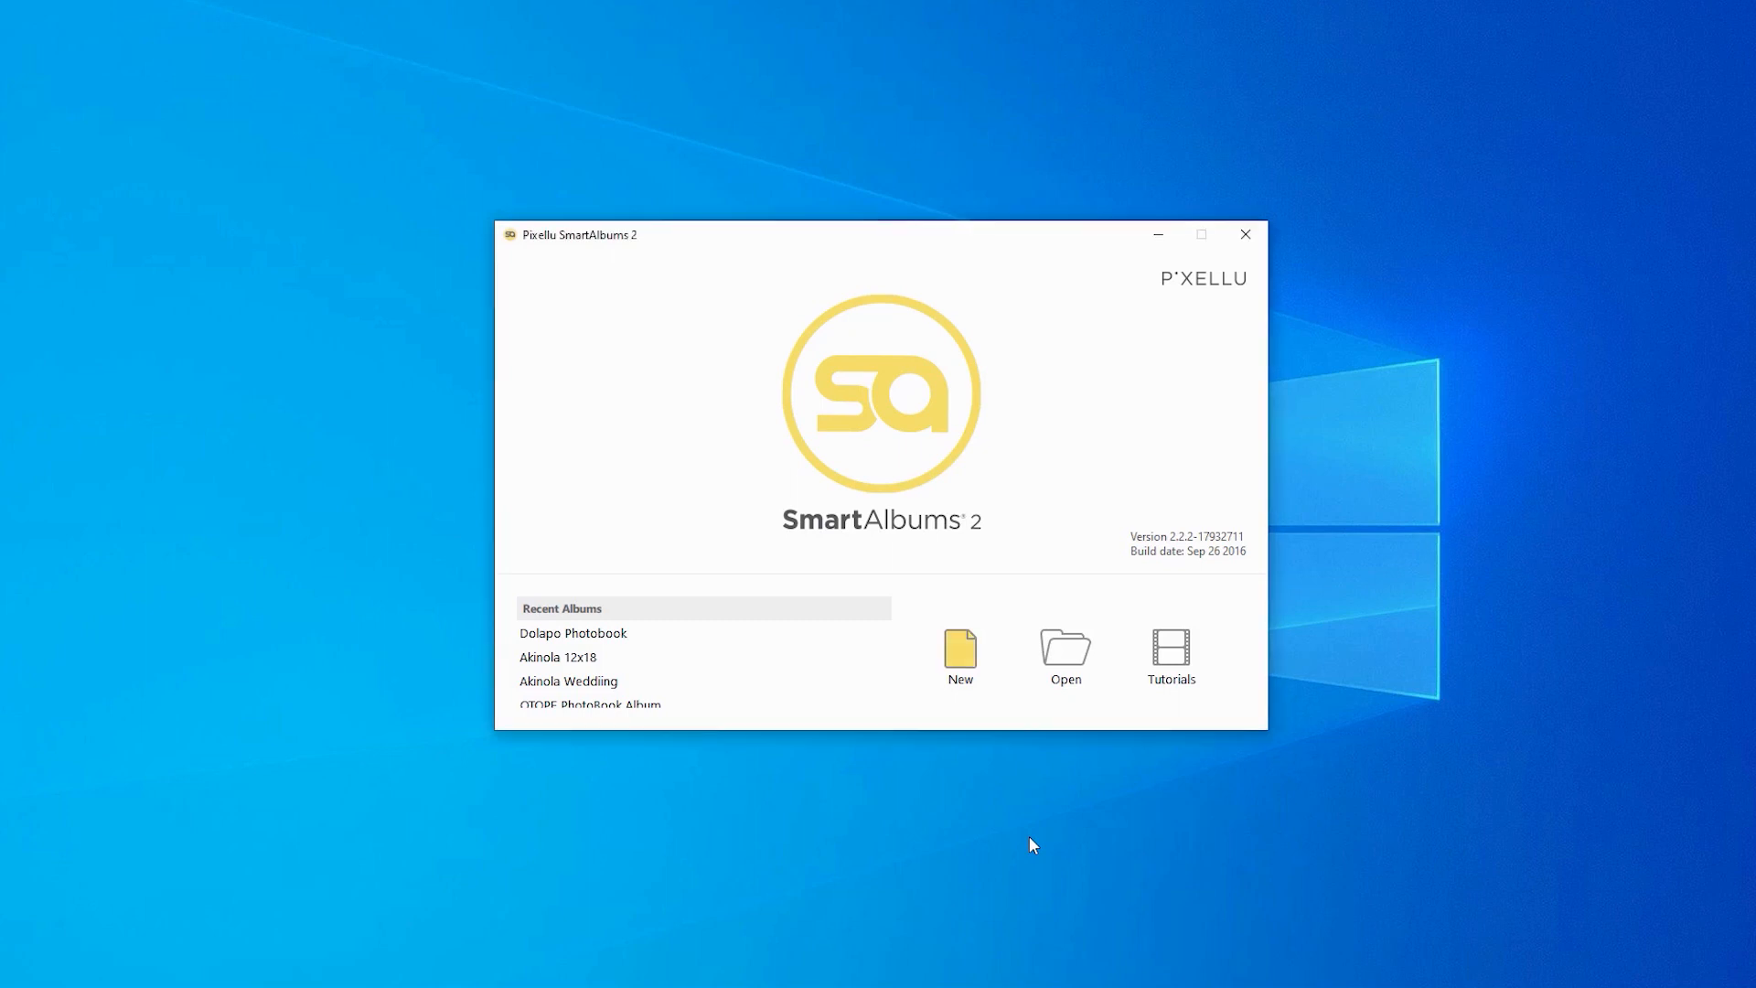
# - Start a new album and browse the Album Company list, keeping Photo Albums Direct
pyautogui.hotkey('ctrl', 'n')
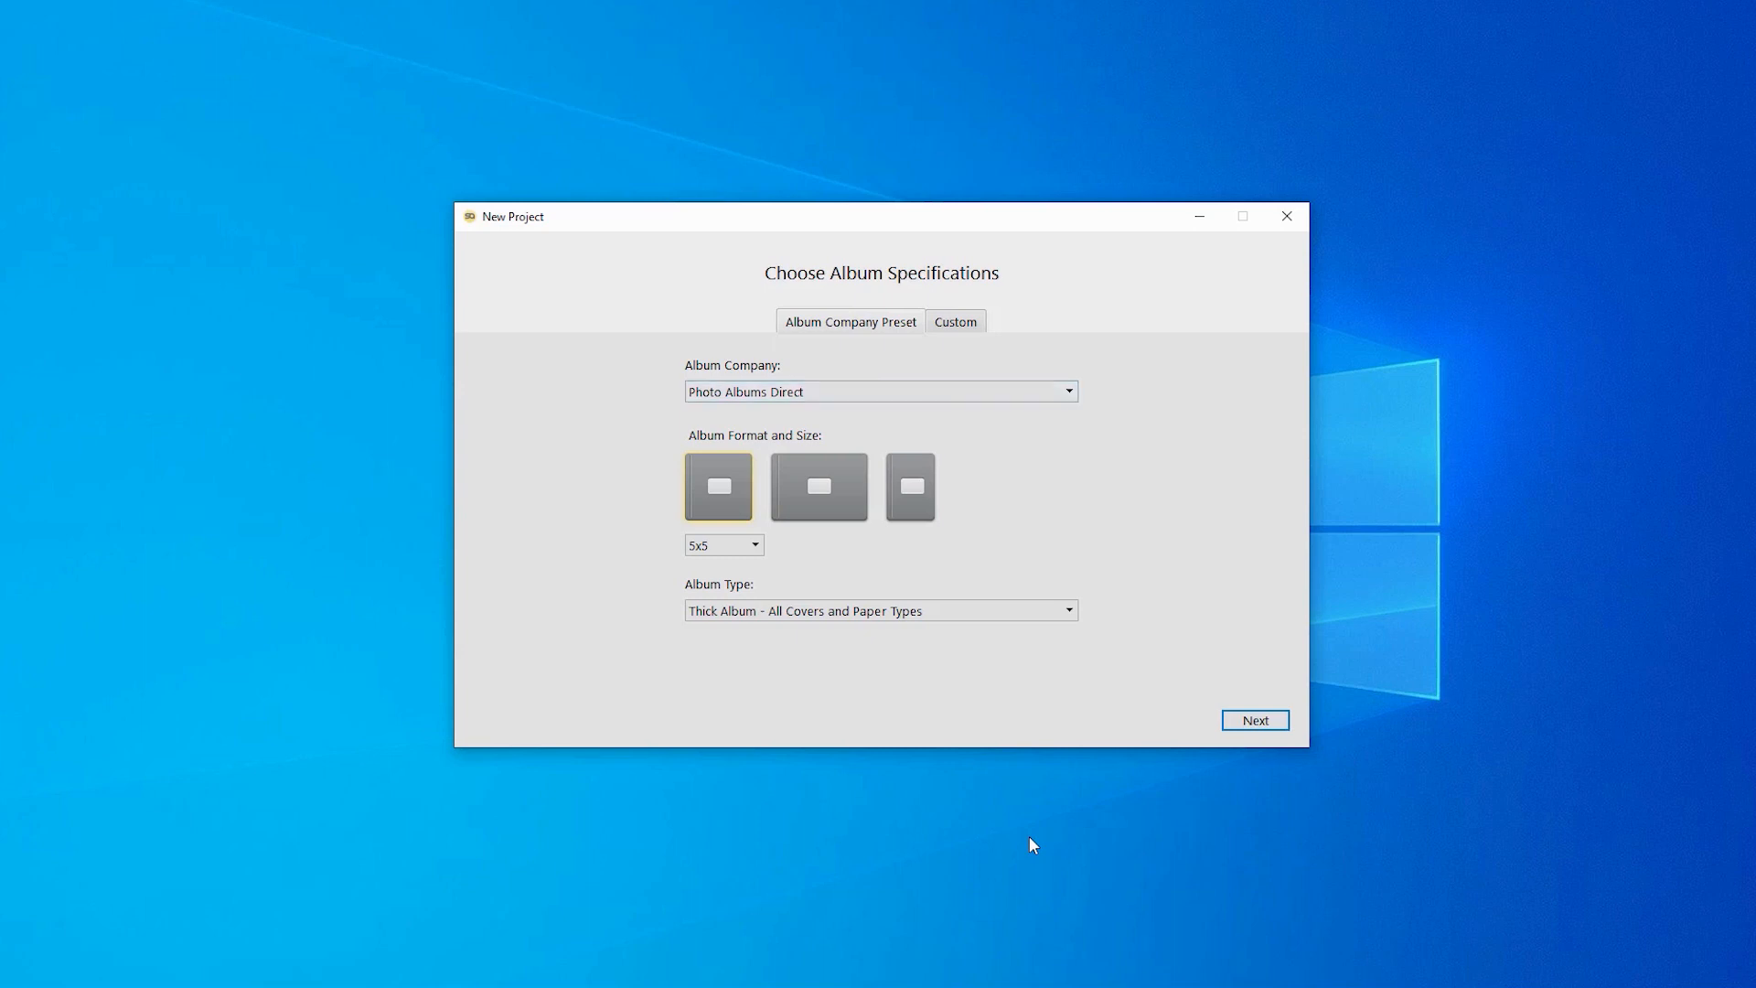
pyautogui.click(881, 391)
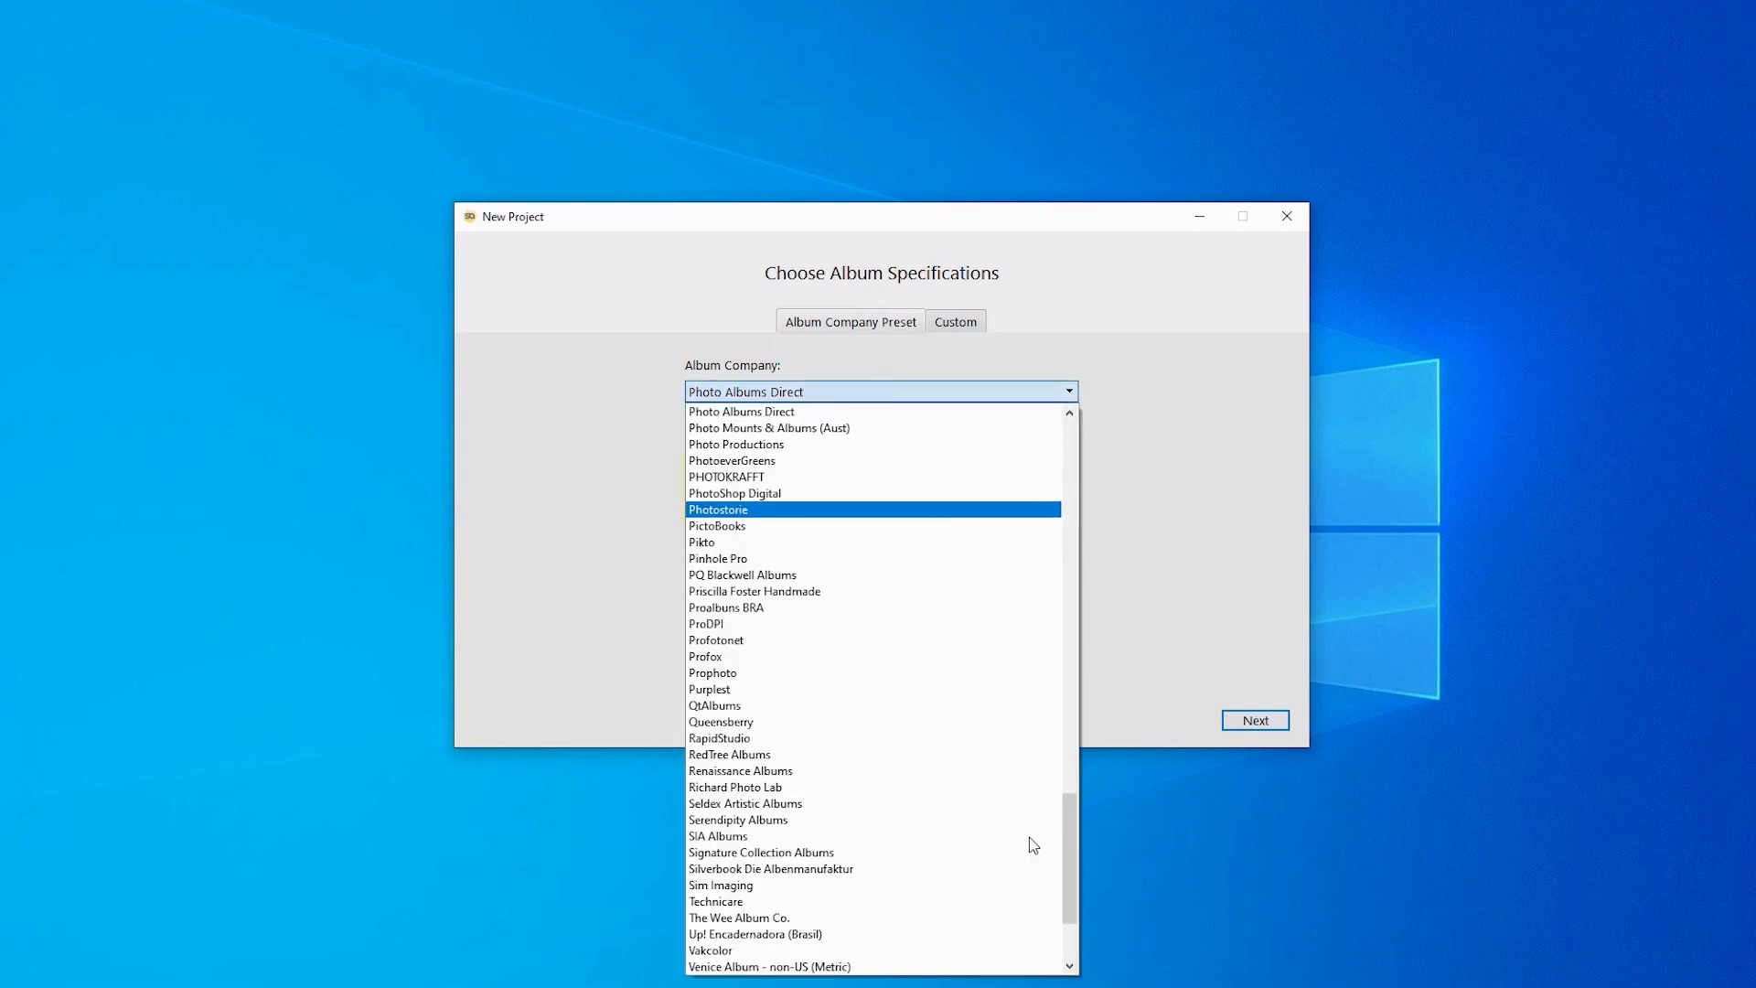
pyautogui.scroll(-3, 1033, 845)
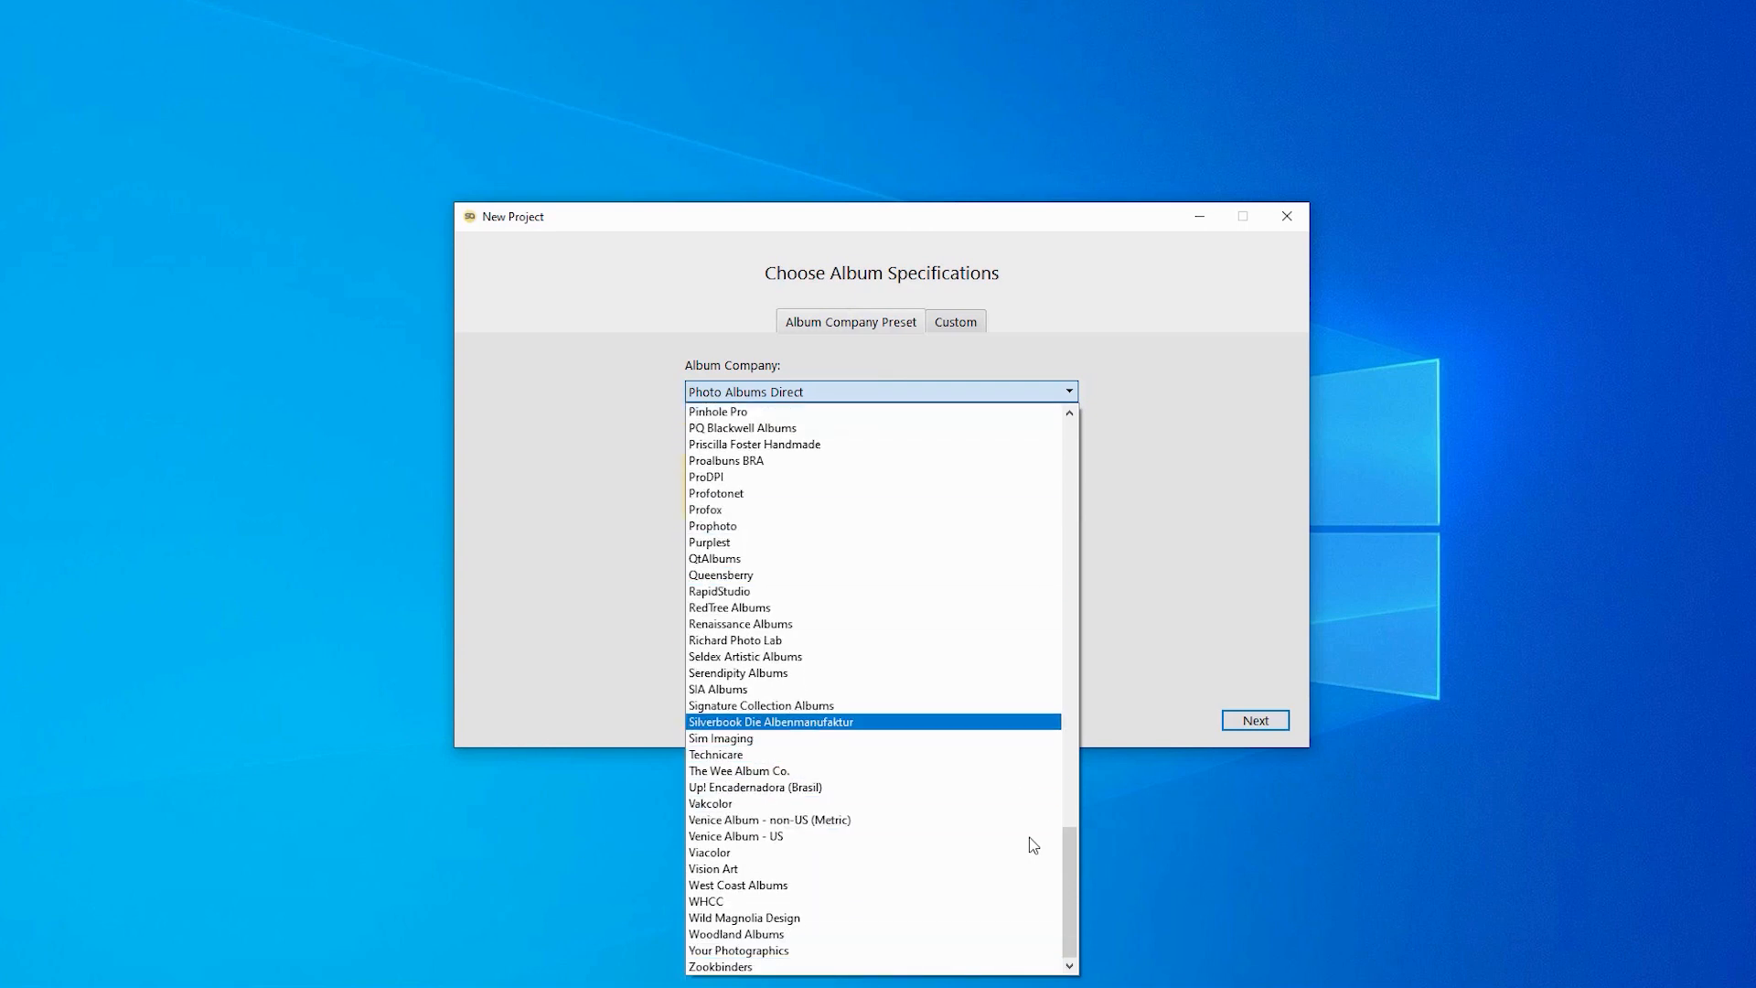
pyautogui.scroll(6, 1034, 845)
pyautogui.scroll(12, 1034, 845)
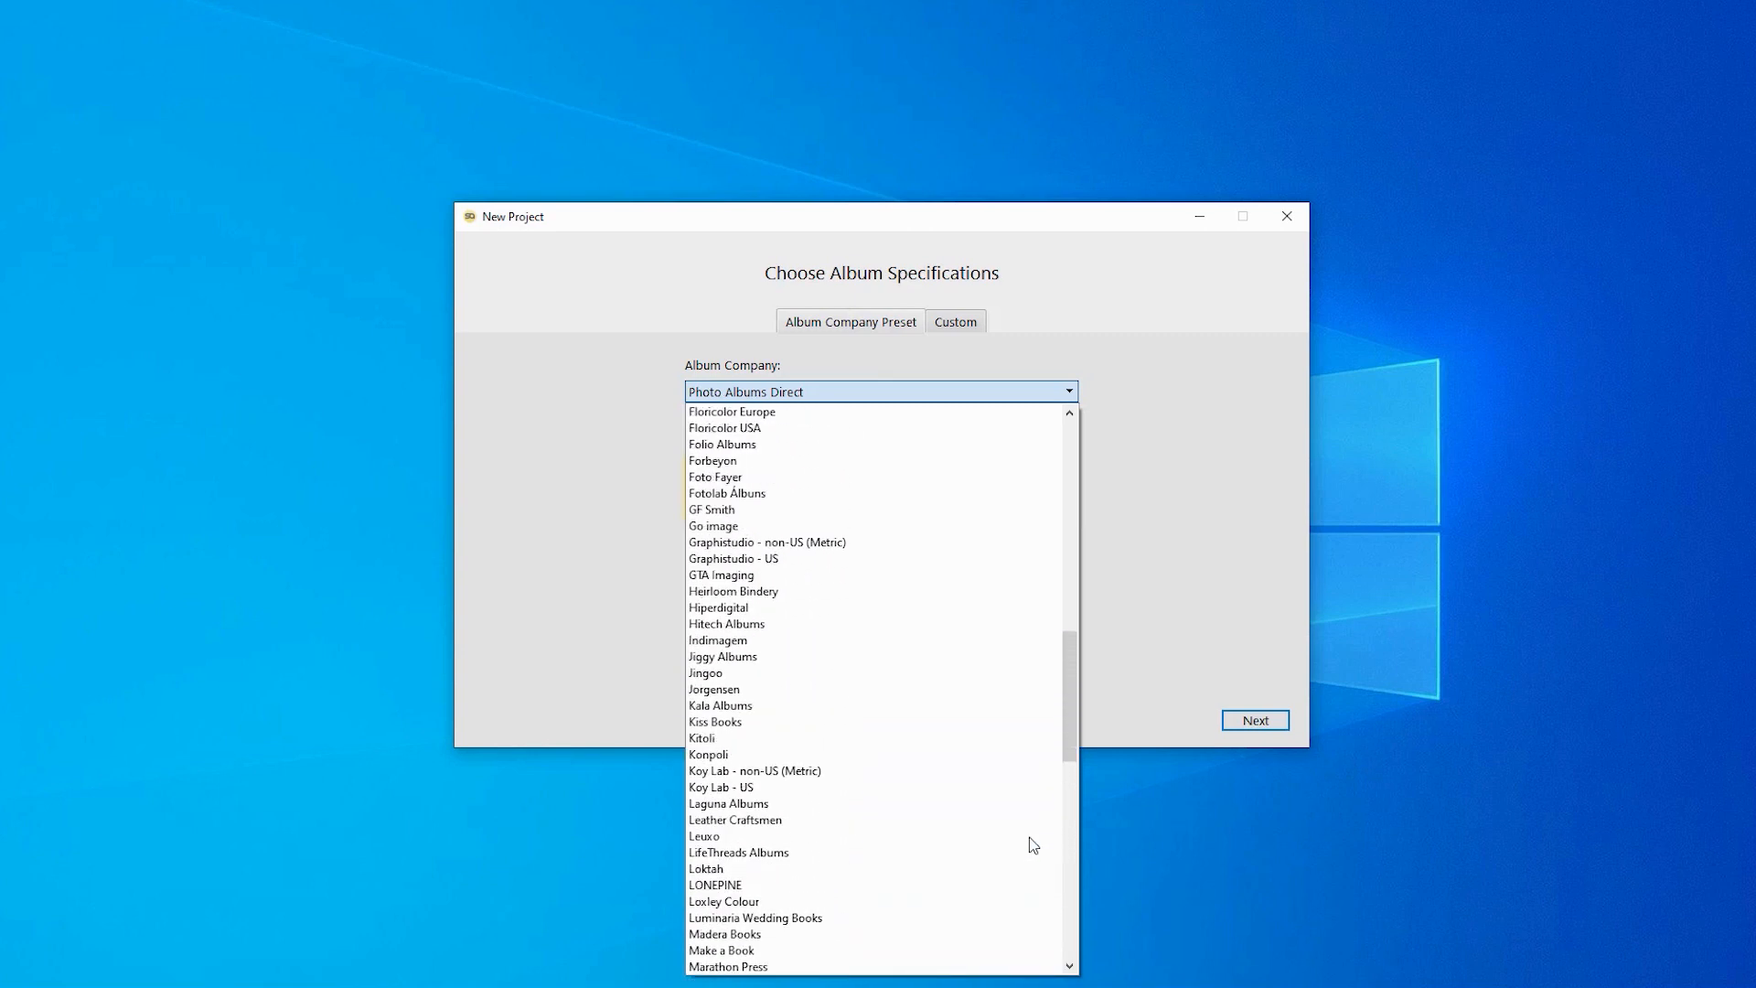
pyautogui.scroll(14, 1034, 846)
pyautogui.scroll(6, 1034, 845)
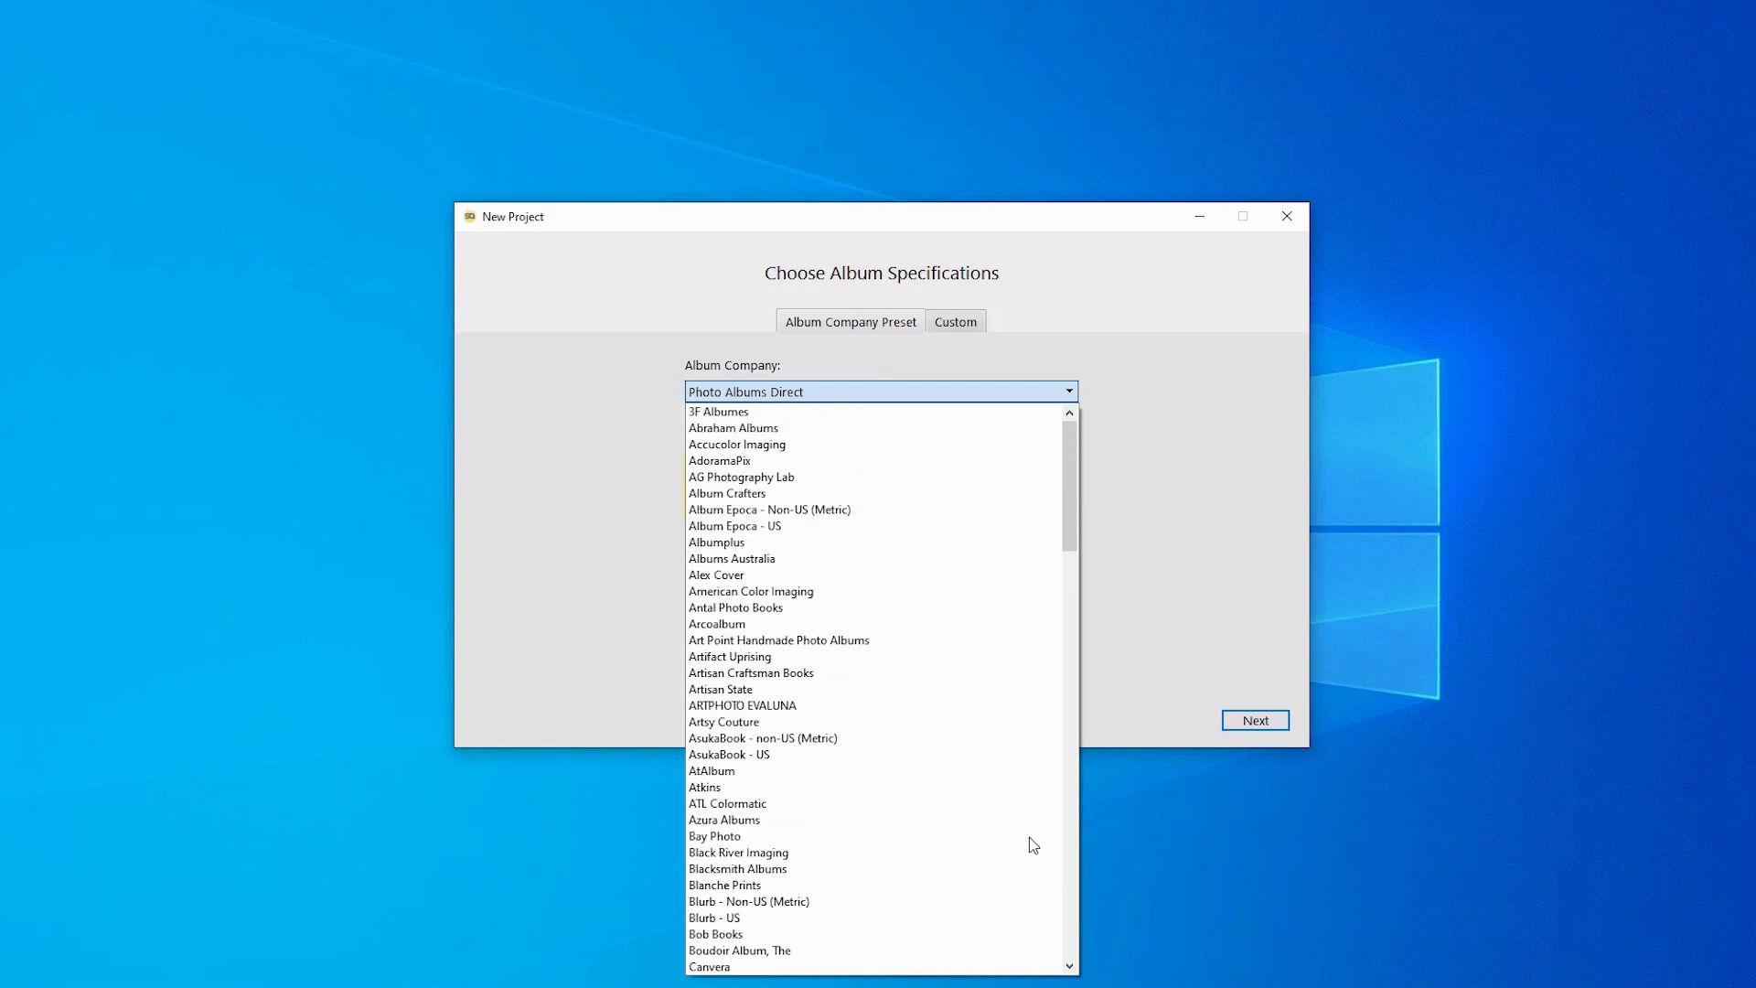
pyautogui.press('Escape')
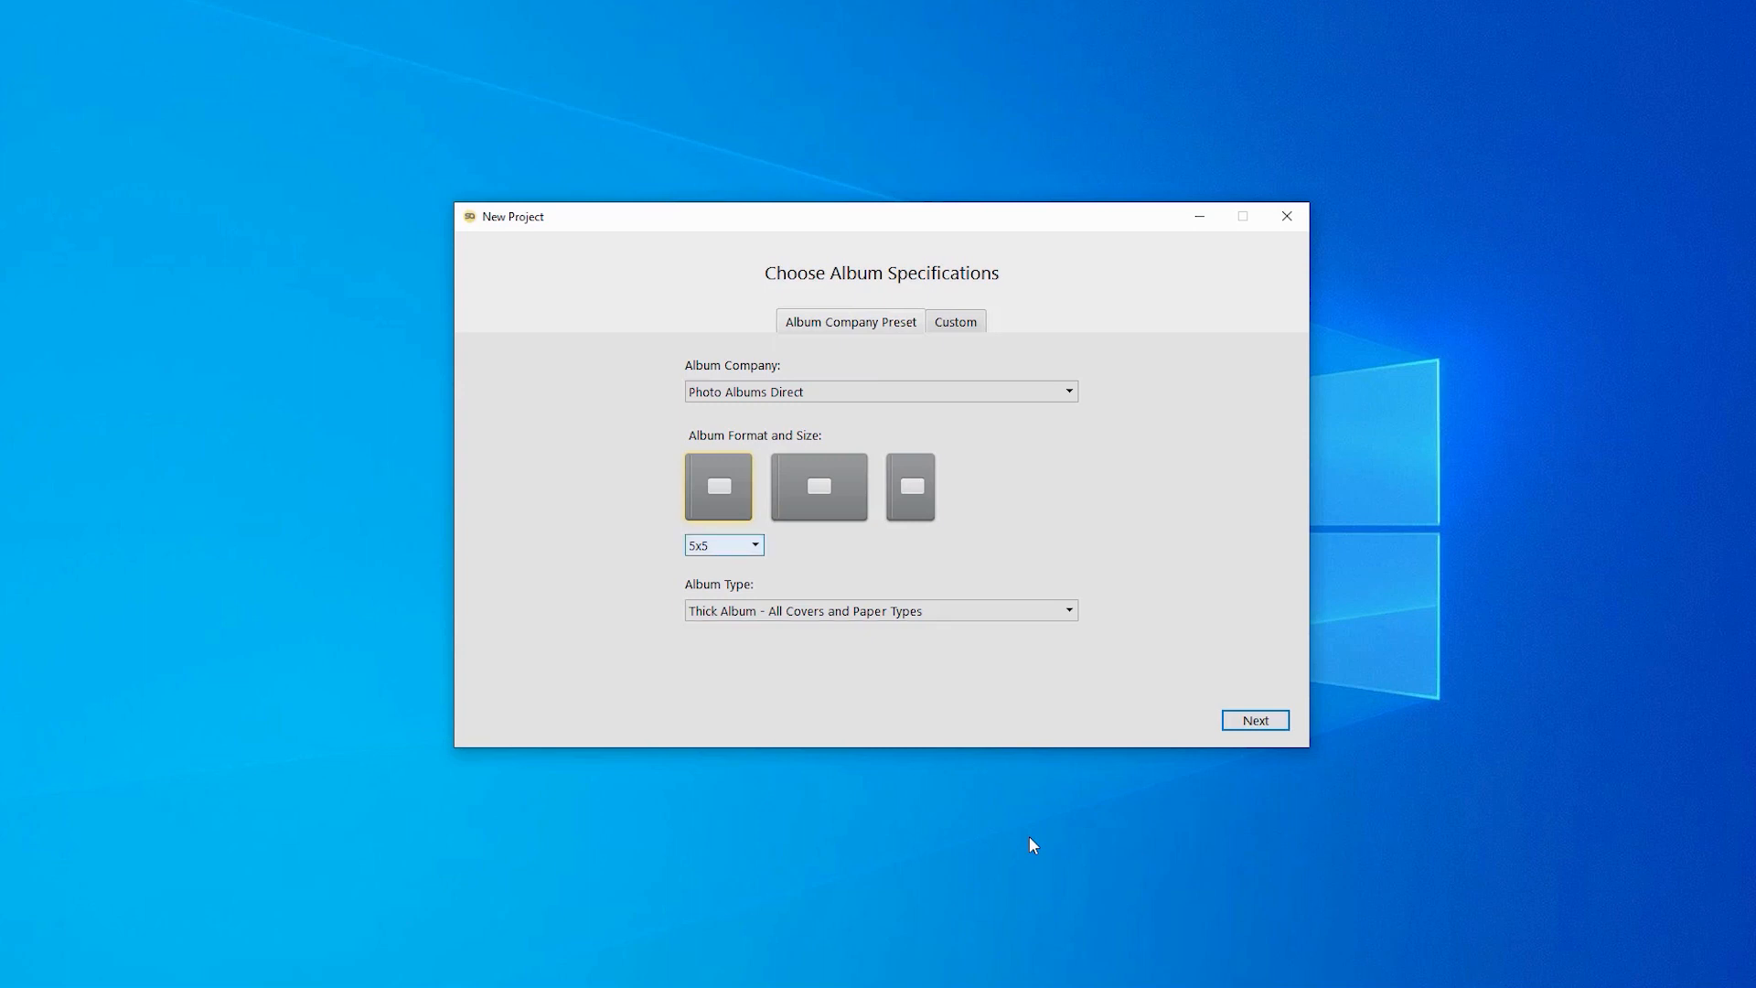
# - Check the album type list and Custom view, then review the company preset, keeping Photo Albums Direct
pyautogui.click(882, 611)
pyautogui.click(881, 611)
pyautogui.click(882, 611)
pyautogui.click(882, 631)
pyautogui.click(955, 322)
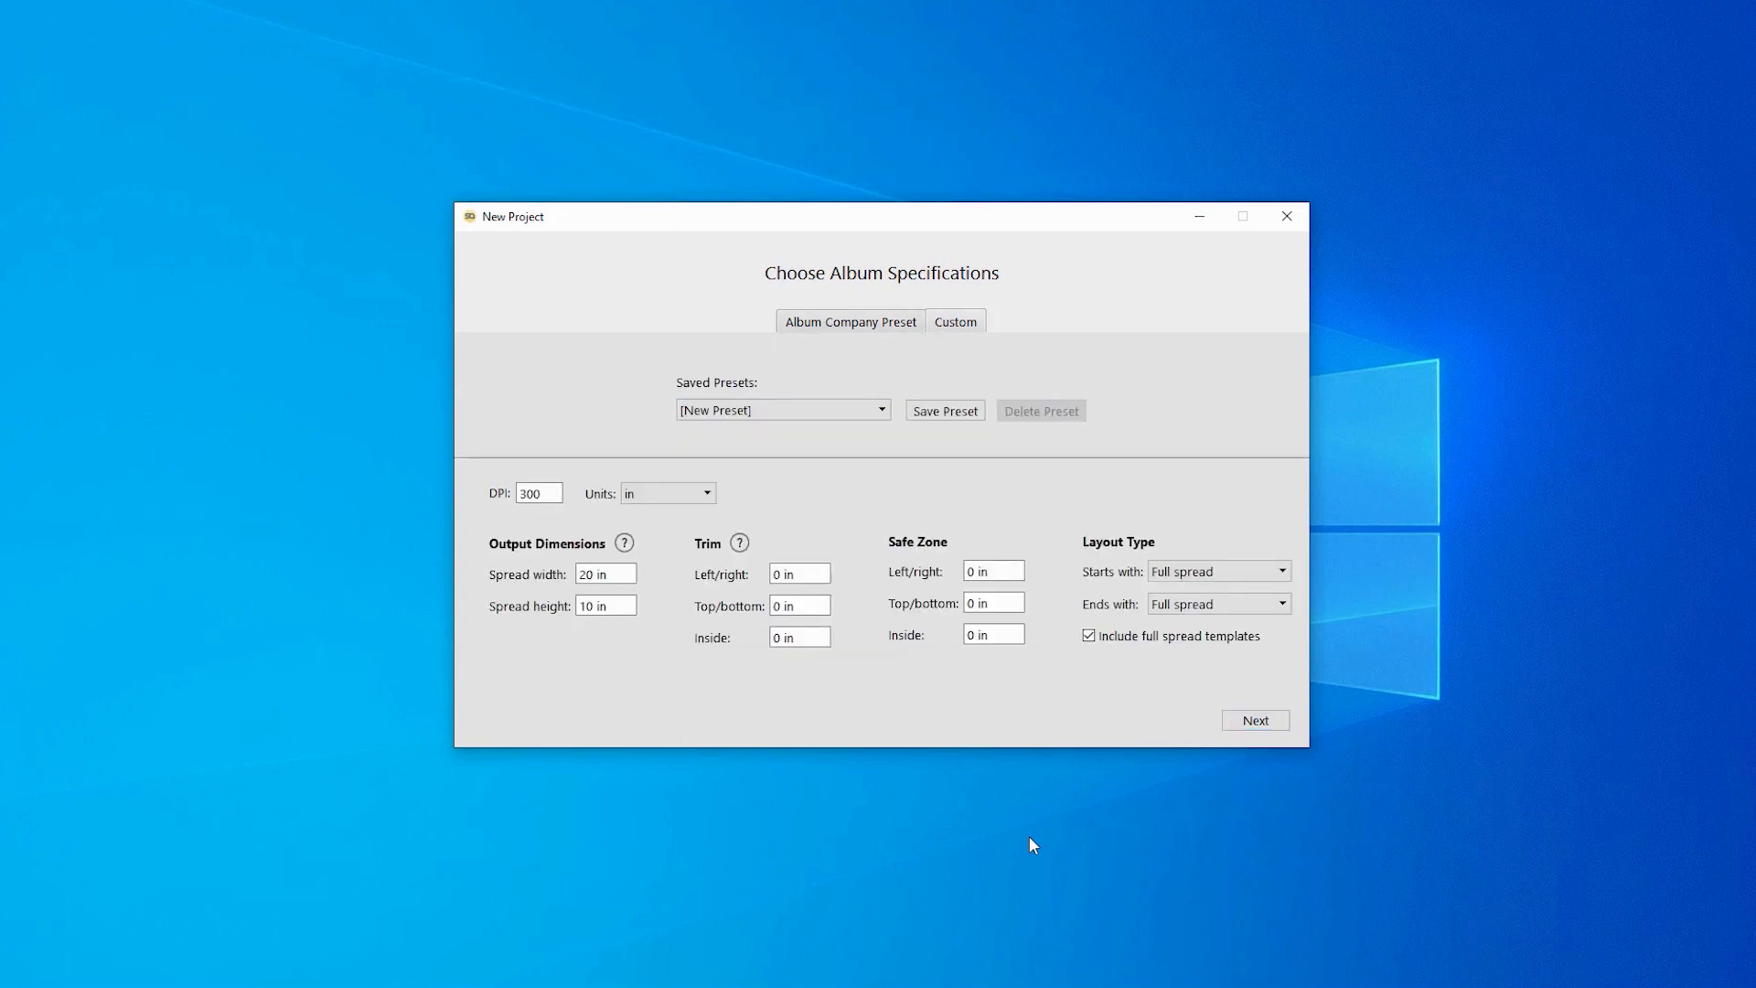
pyautogui.click(851, 322)
pyautogui.click(881, 391)
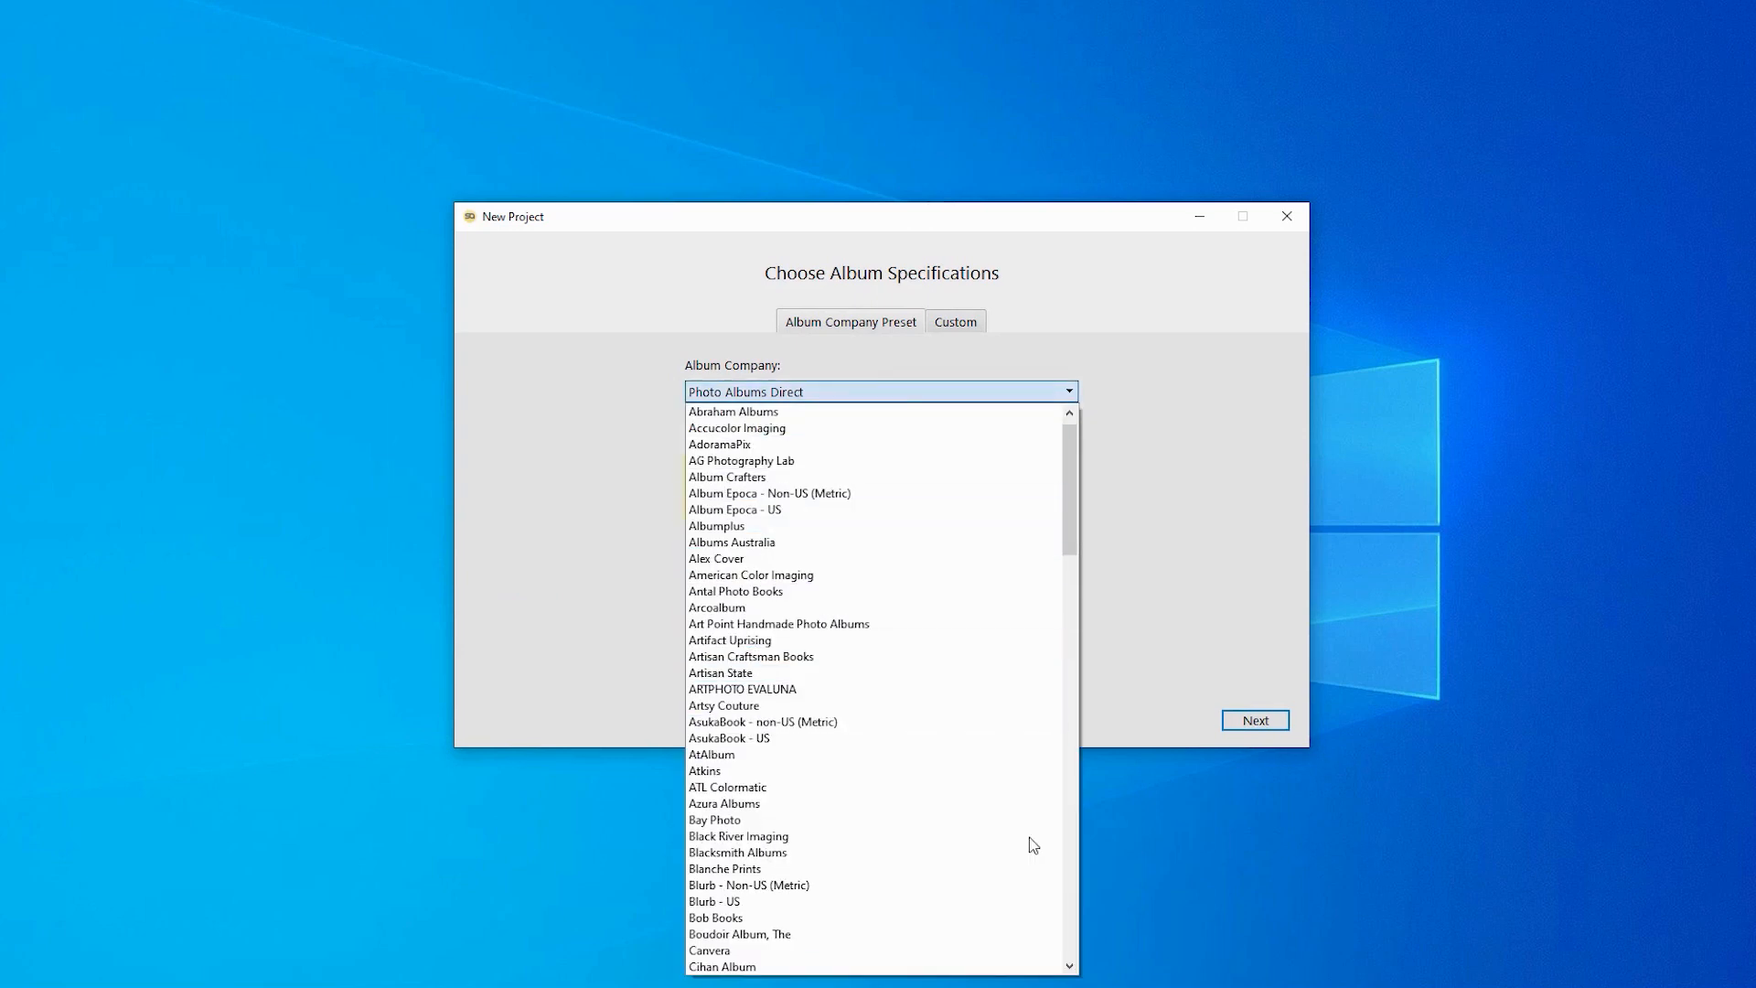
pyautogui.press('Escape')
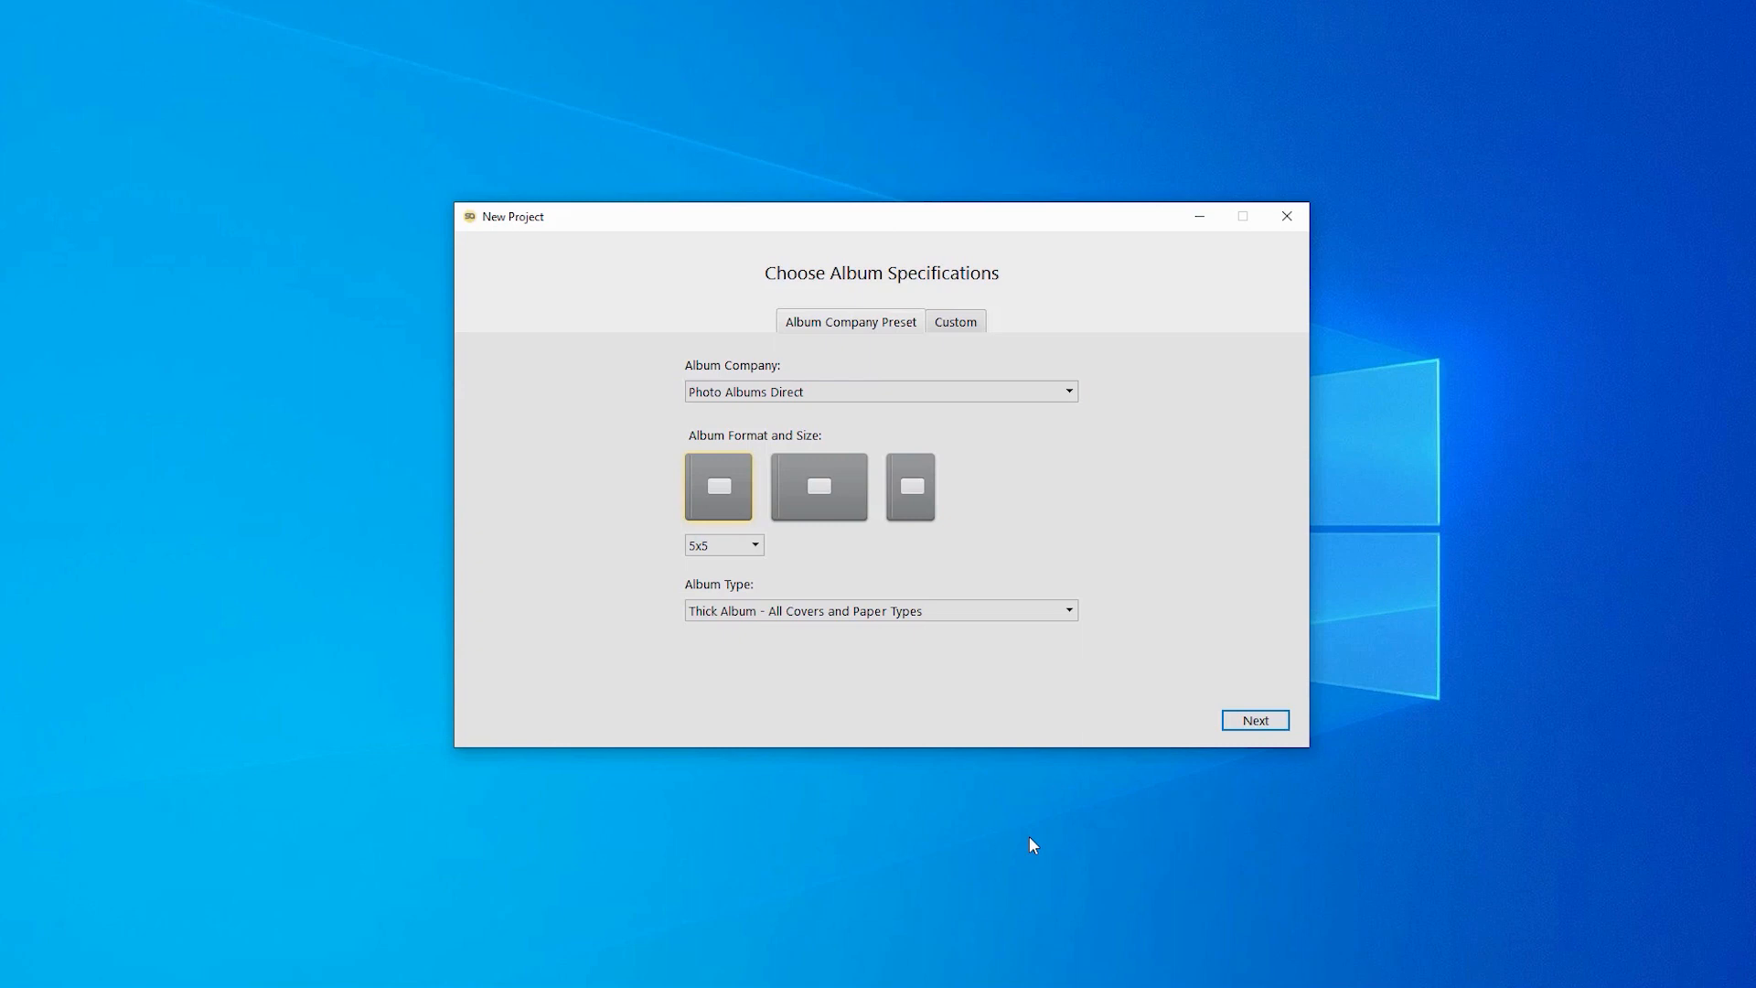
# - Switch to Custom specifications, keeping 300 DPI and inches as units
pyautogui.click(956, 322)
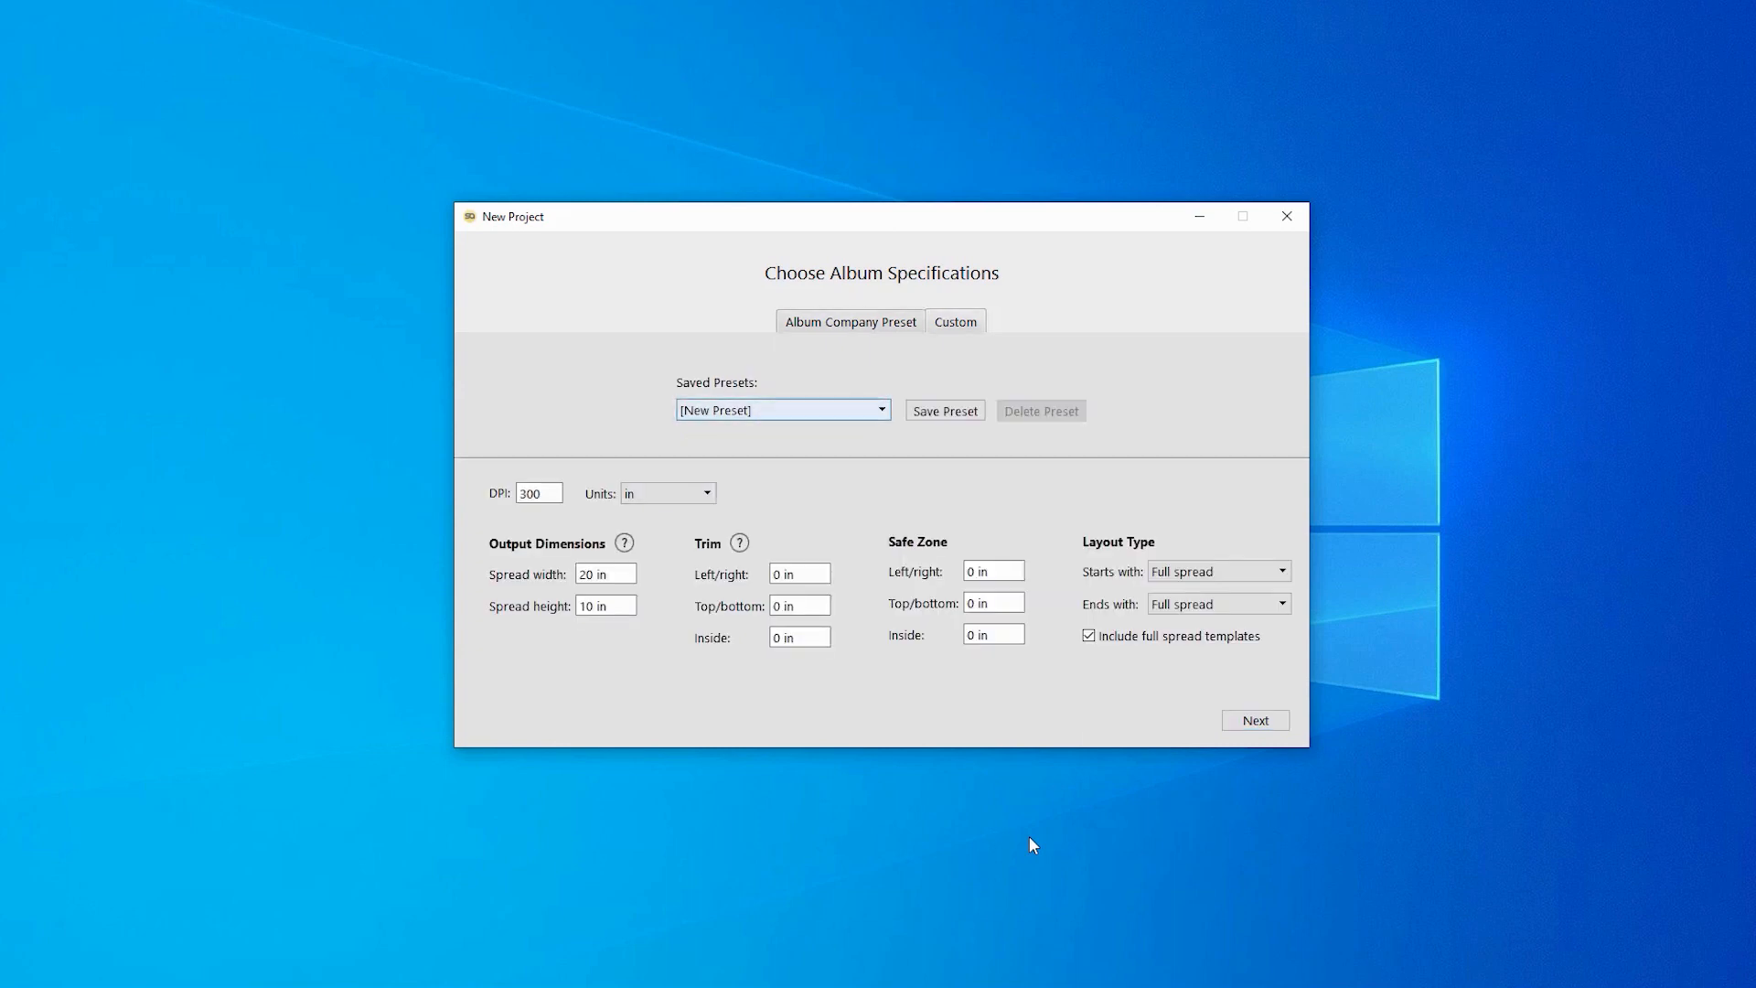
pyautogui.press('Tab')
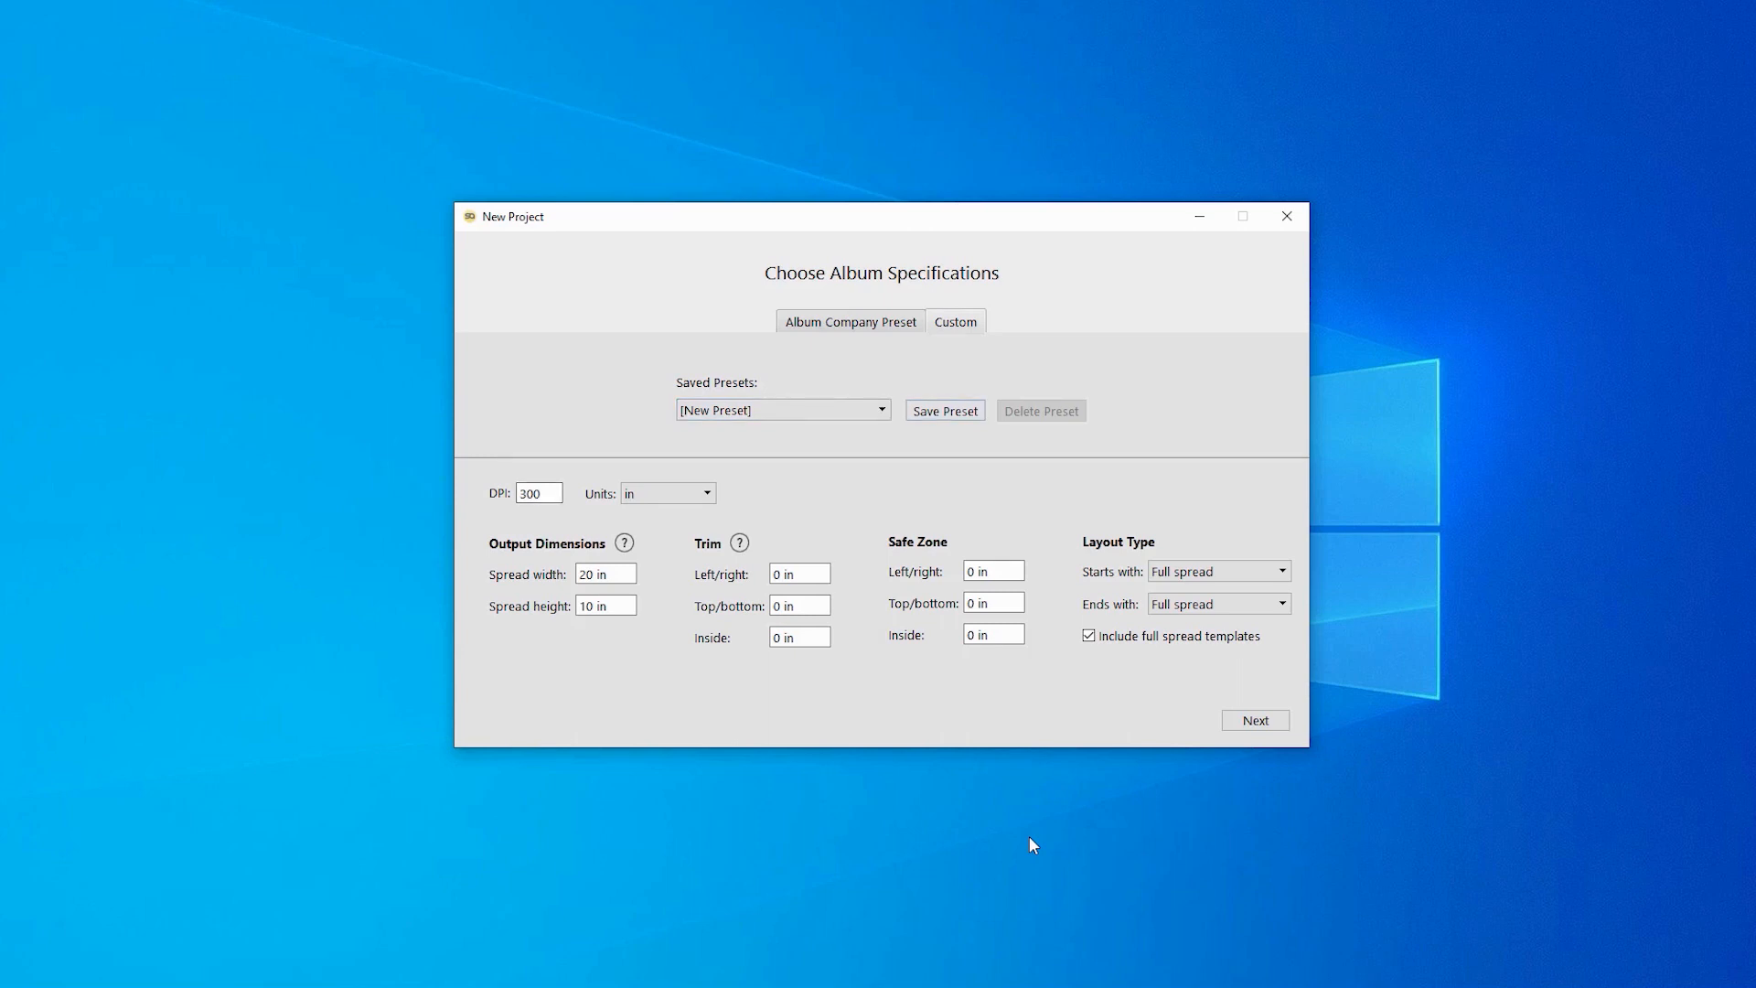
pyautogui.hotkey('ctrl', 'a')
pyautogui.press('Right')
pyautogui.hotkey('ctrl', 'a')
pyautogui.press('Right')
pyautogui.press('Tab')
pyautogui.hotkey('alt', 'Down')
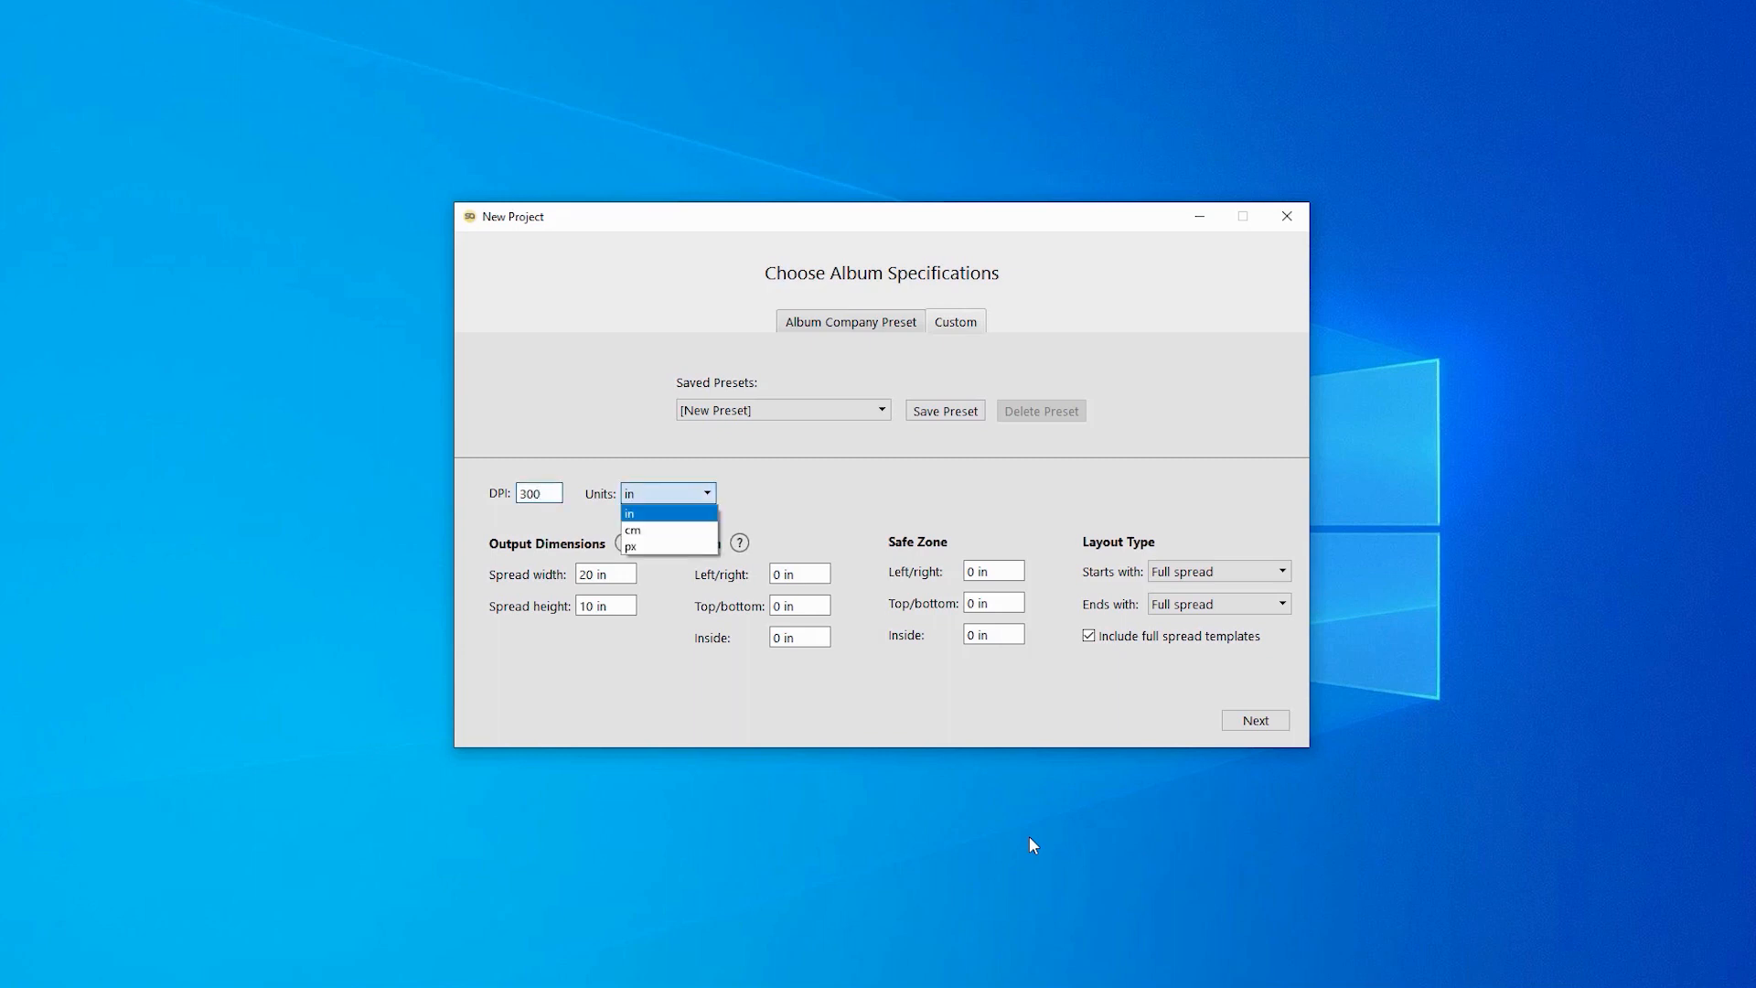
pyautogui.press('Escape')
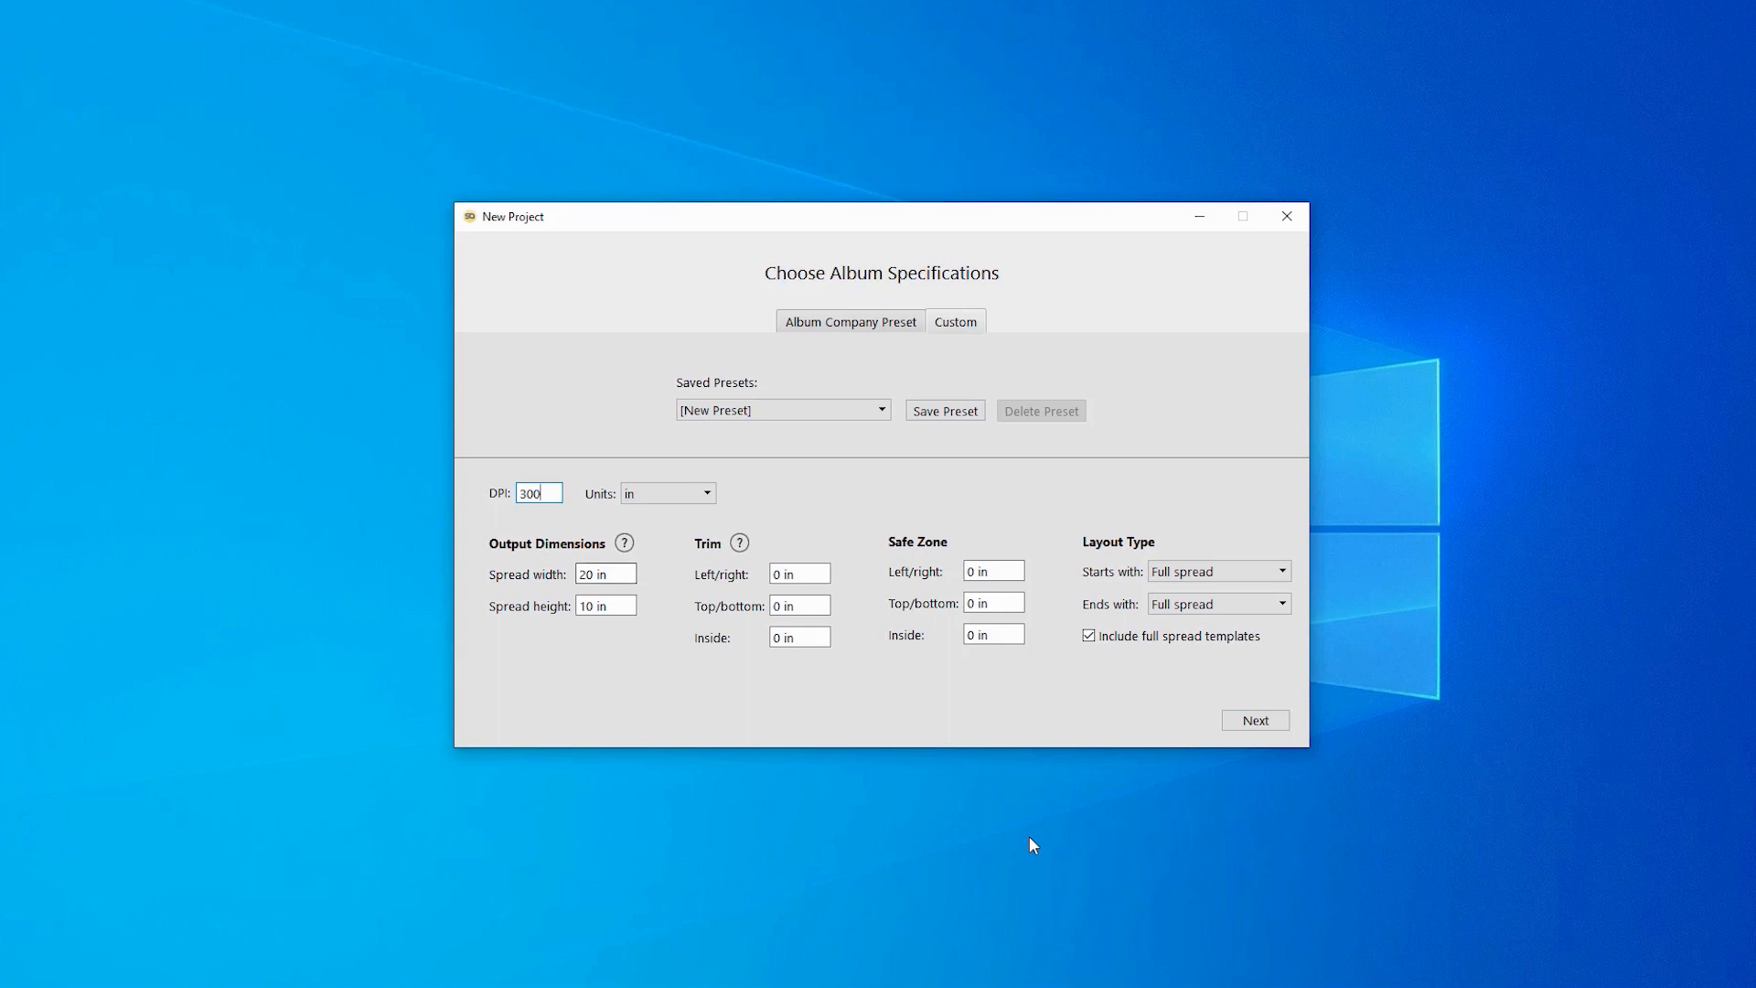
# - Change the spread size from 20 x 10 to 24 x 12 inches
pyautogui.press('Tab')
pyautogui.press('BackSpace')
pyautogui.write('4')
pyautogui.press('Tab')
pyautogui.press('BackSpace')
pyautogui.write('2')
# - Keep the album starting and ending with a Full spread
pyautogui.hotkey('alt', 'Down')
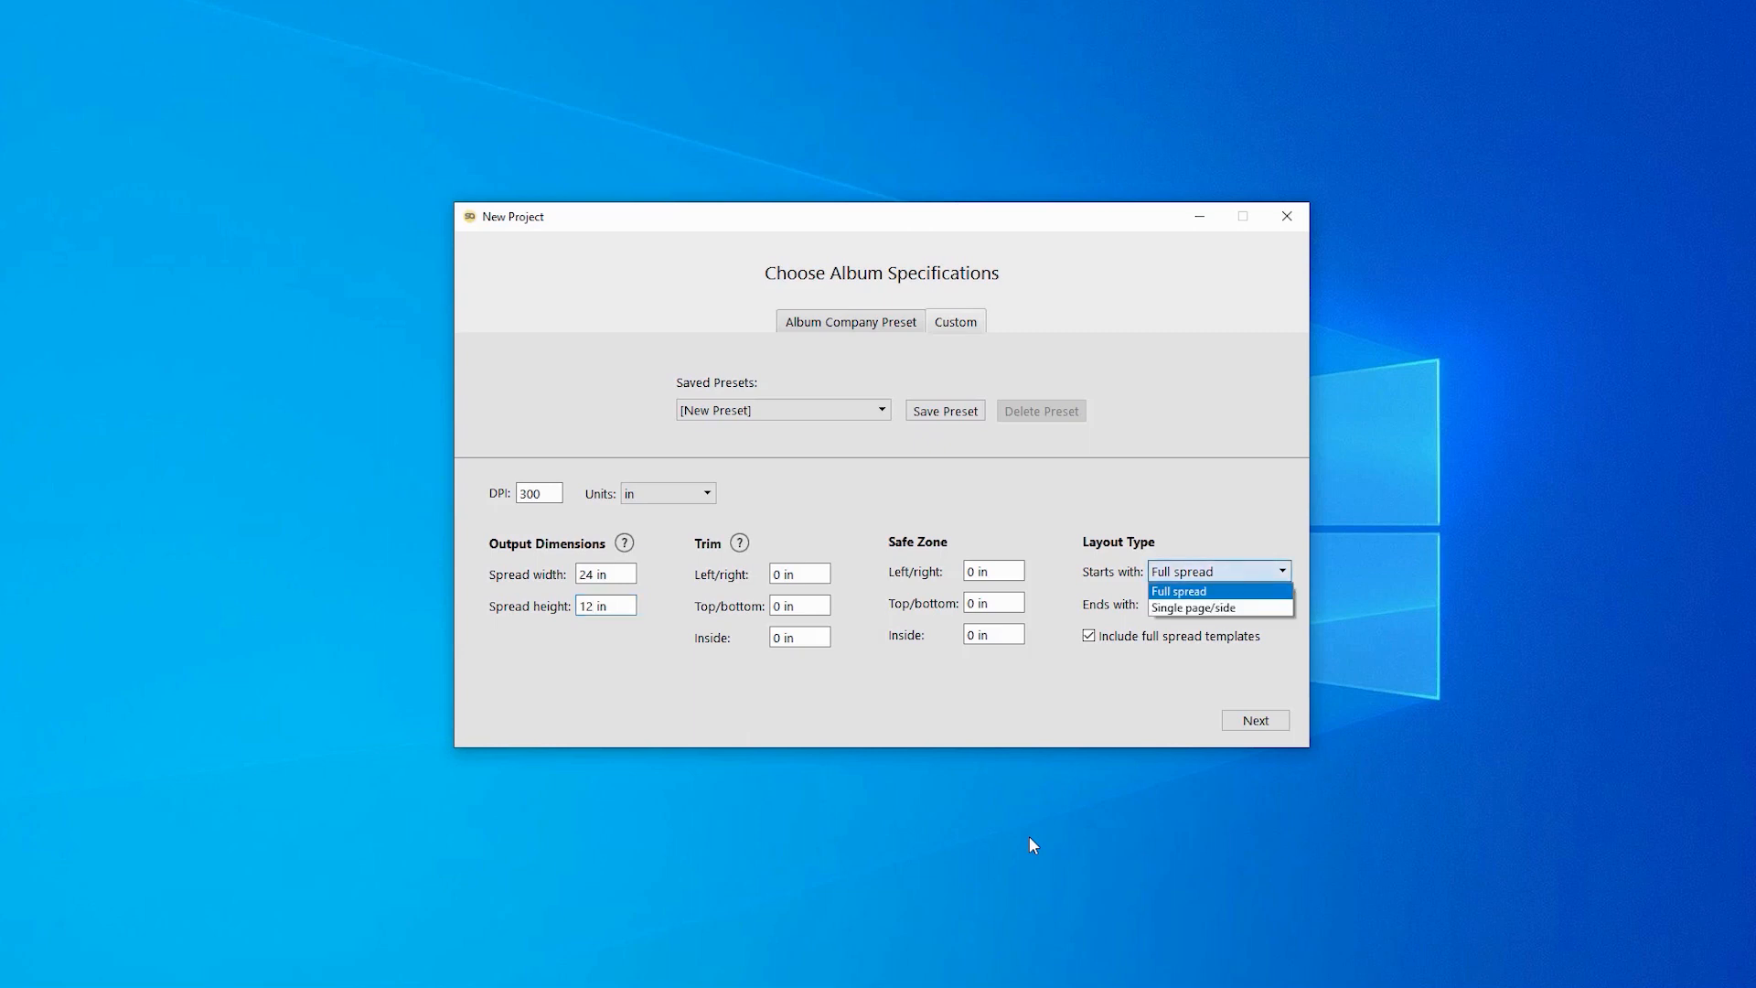
pyautogui.press('Down')
pyautogui.press('Up')
pyautogui.press('Return')
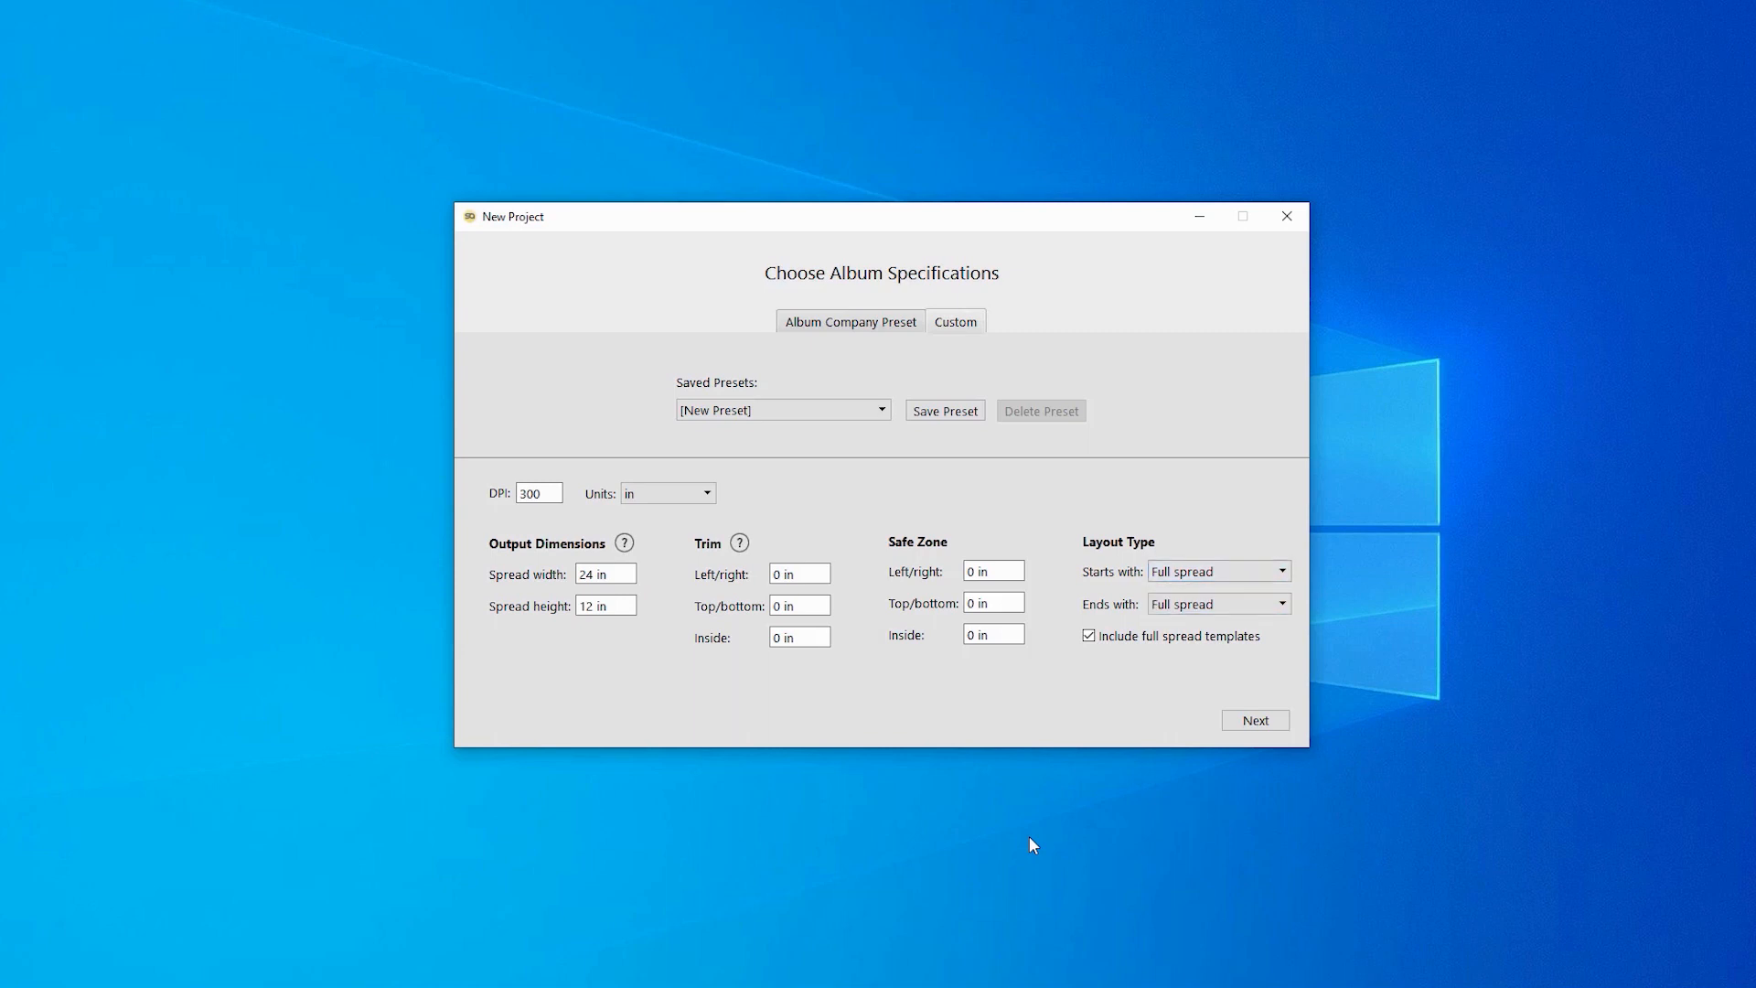
pyautogui.press('Tab')
pyautogui.hotkey('alt', 'Down')
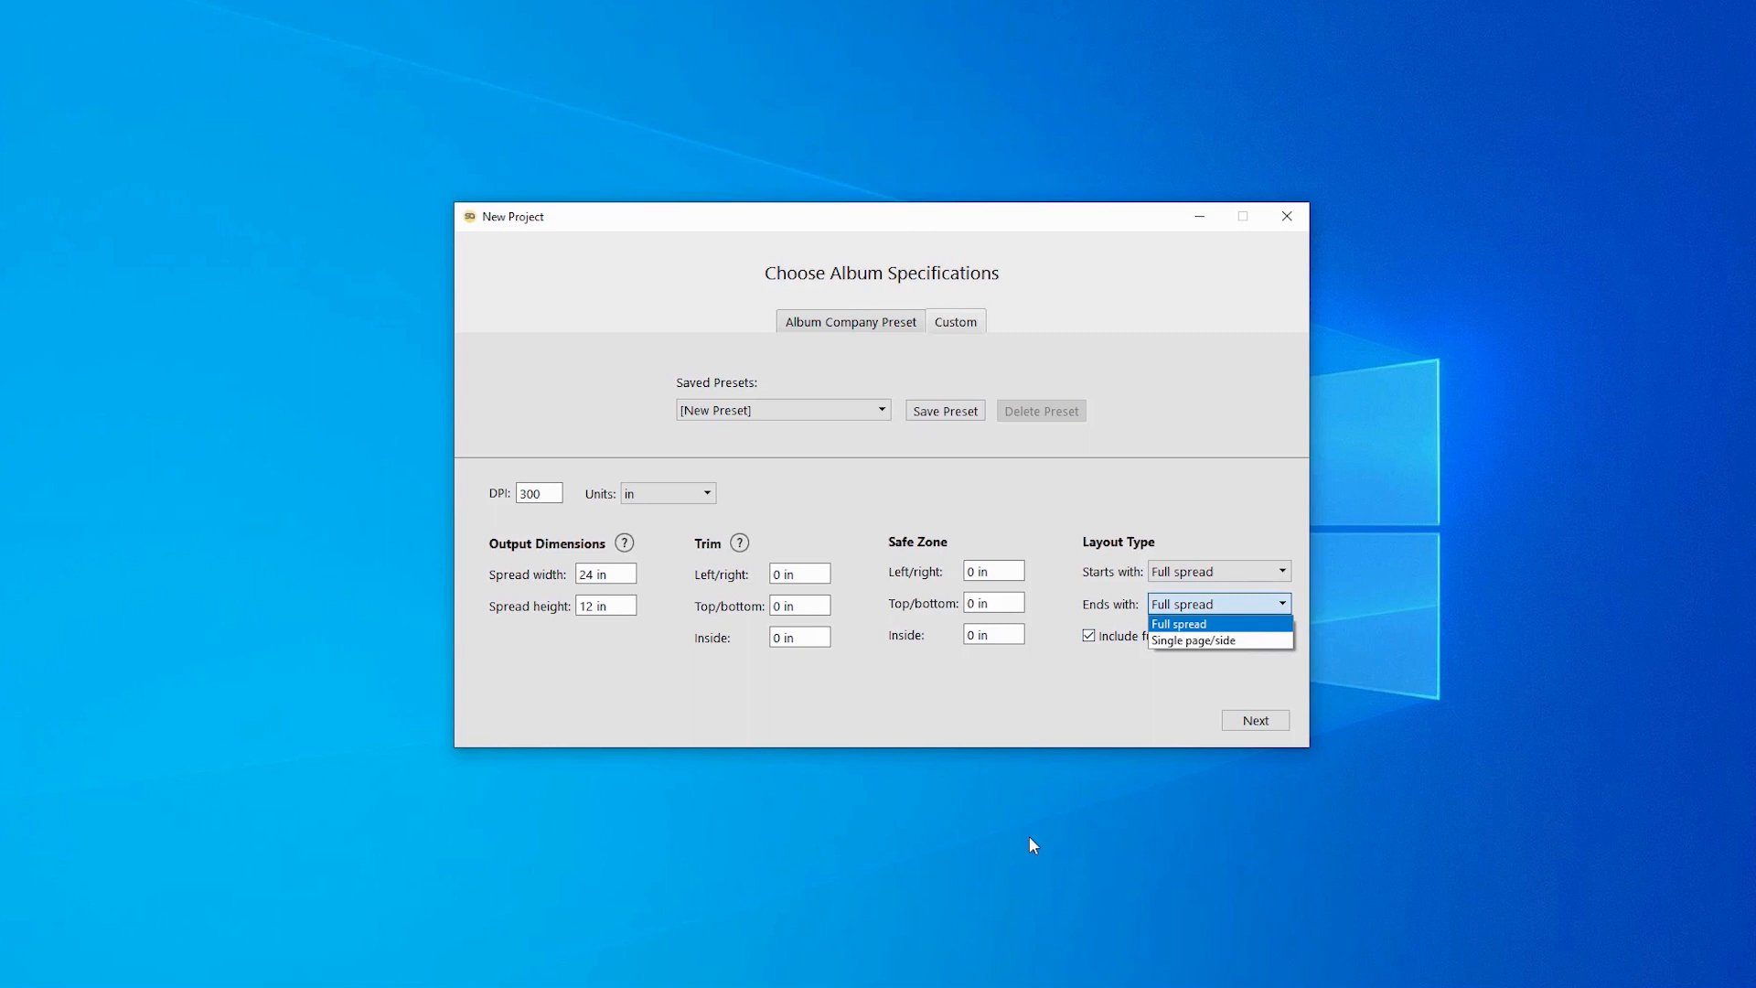
pyautogui.press('Return')
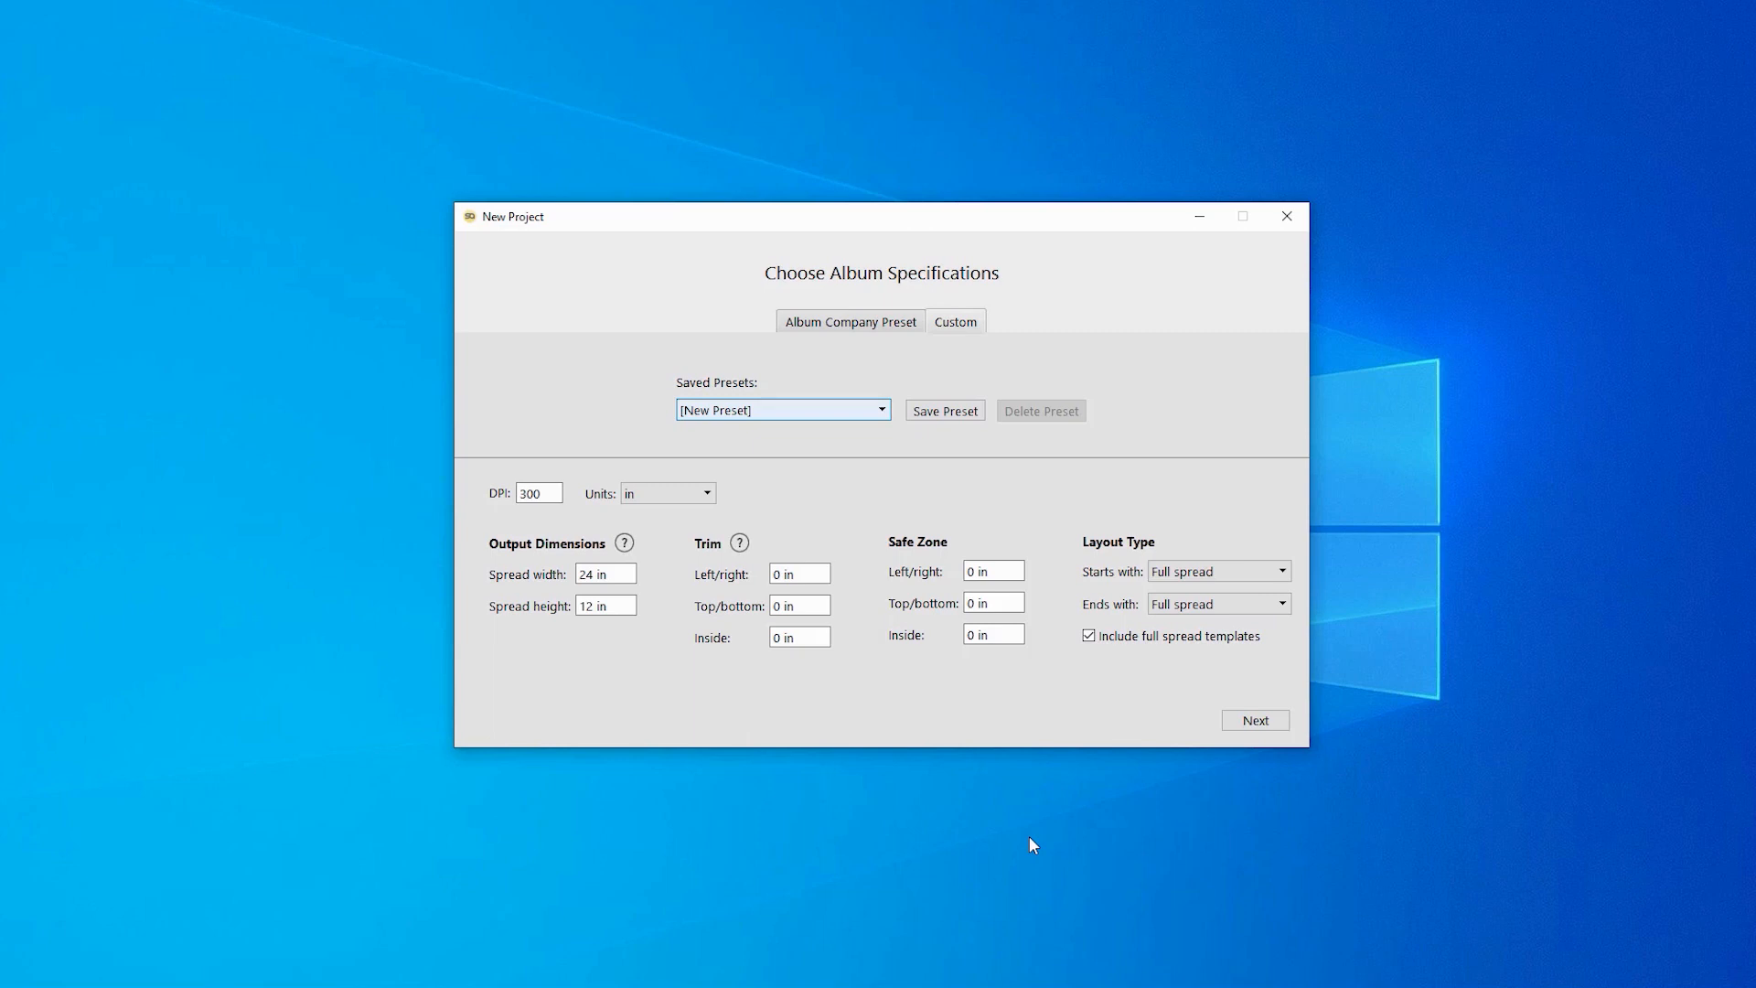
# - Browse the saved album presets, leaving New Preset selected
pyautogui.hotkey('alt', 'Down')
pyautogui.press('Down')
pyautogui.press('Down')
pyautogui.press('Down')
pyautogui.press('Up')
pyautogui.press('Up')
pyautogui.press('Up')
pyautogui.press('Return')
pyautogui.hotkey('alt', 'Down')
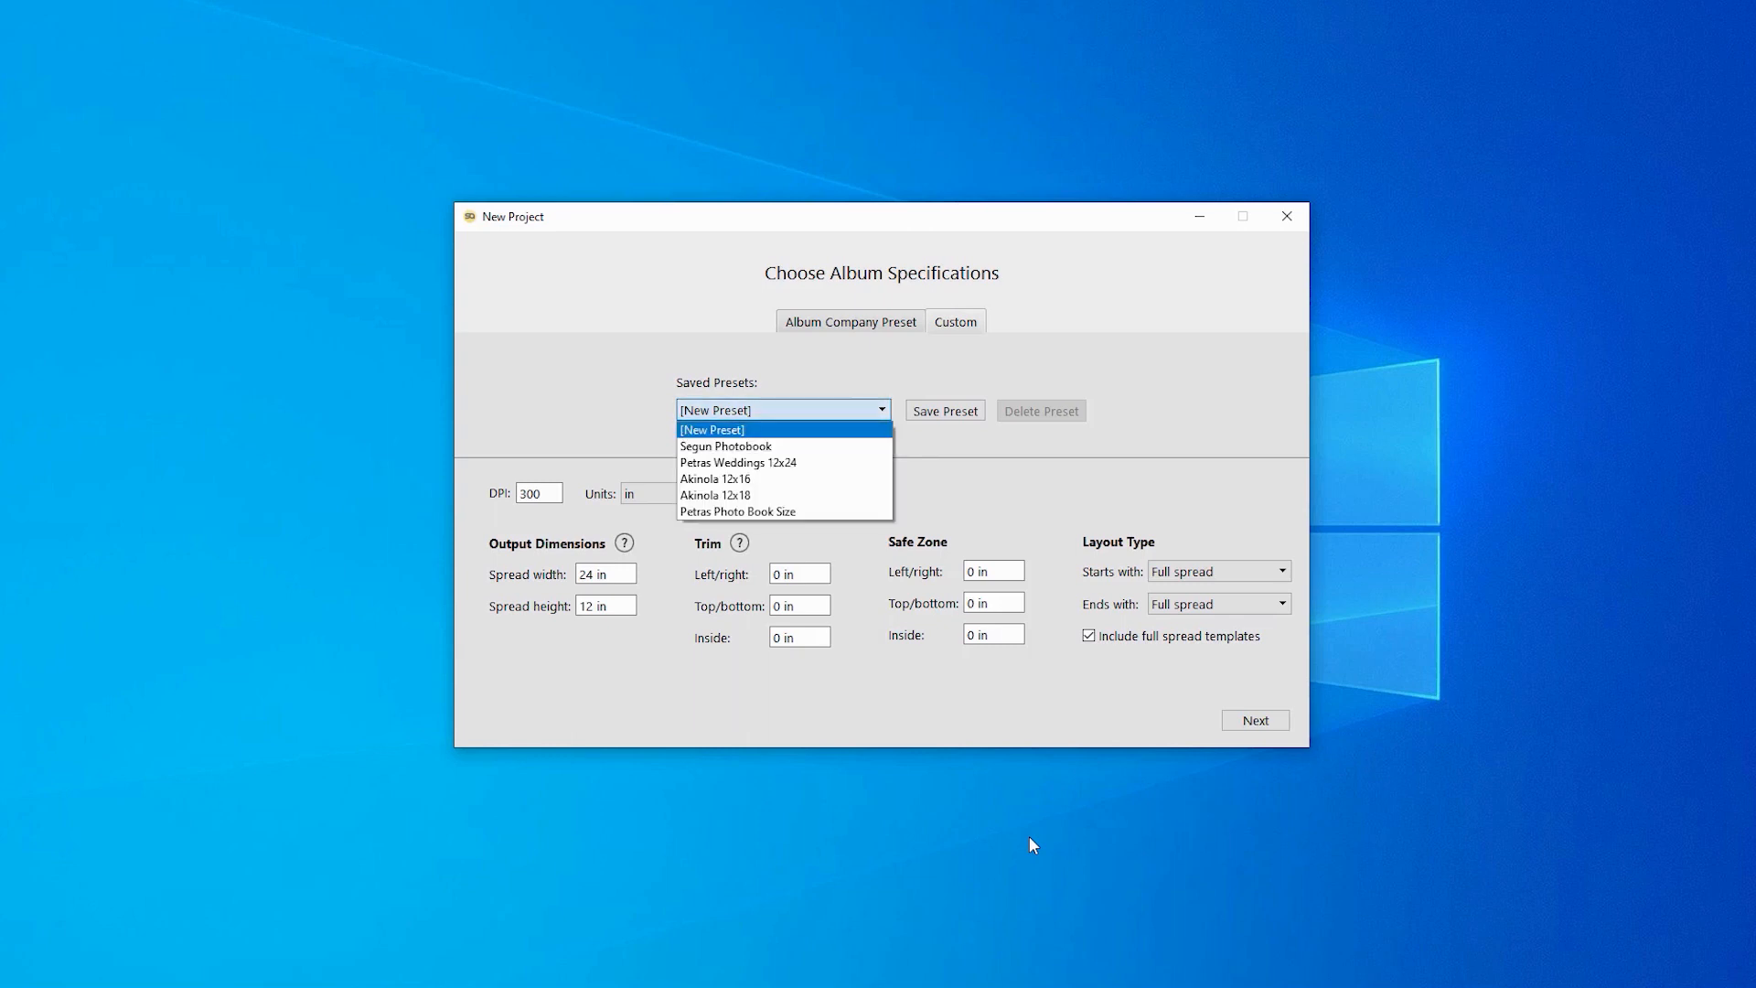
pyautogui.press('Return')
# - Save the specs as the preset 'Wedding Tutorial' and continue to template settings
pyautogui.press('Tab')
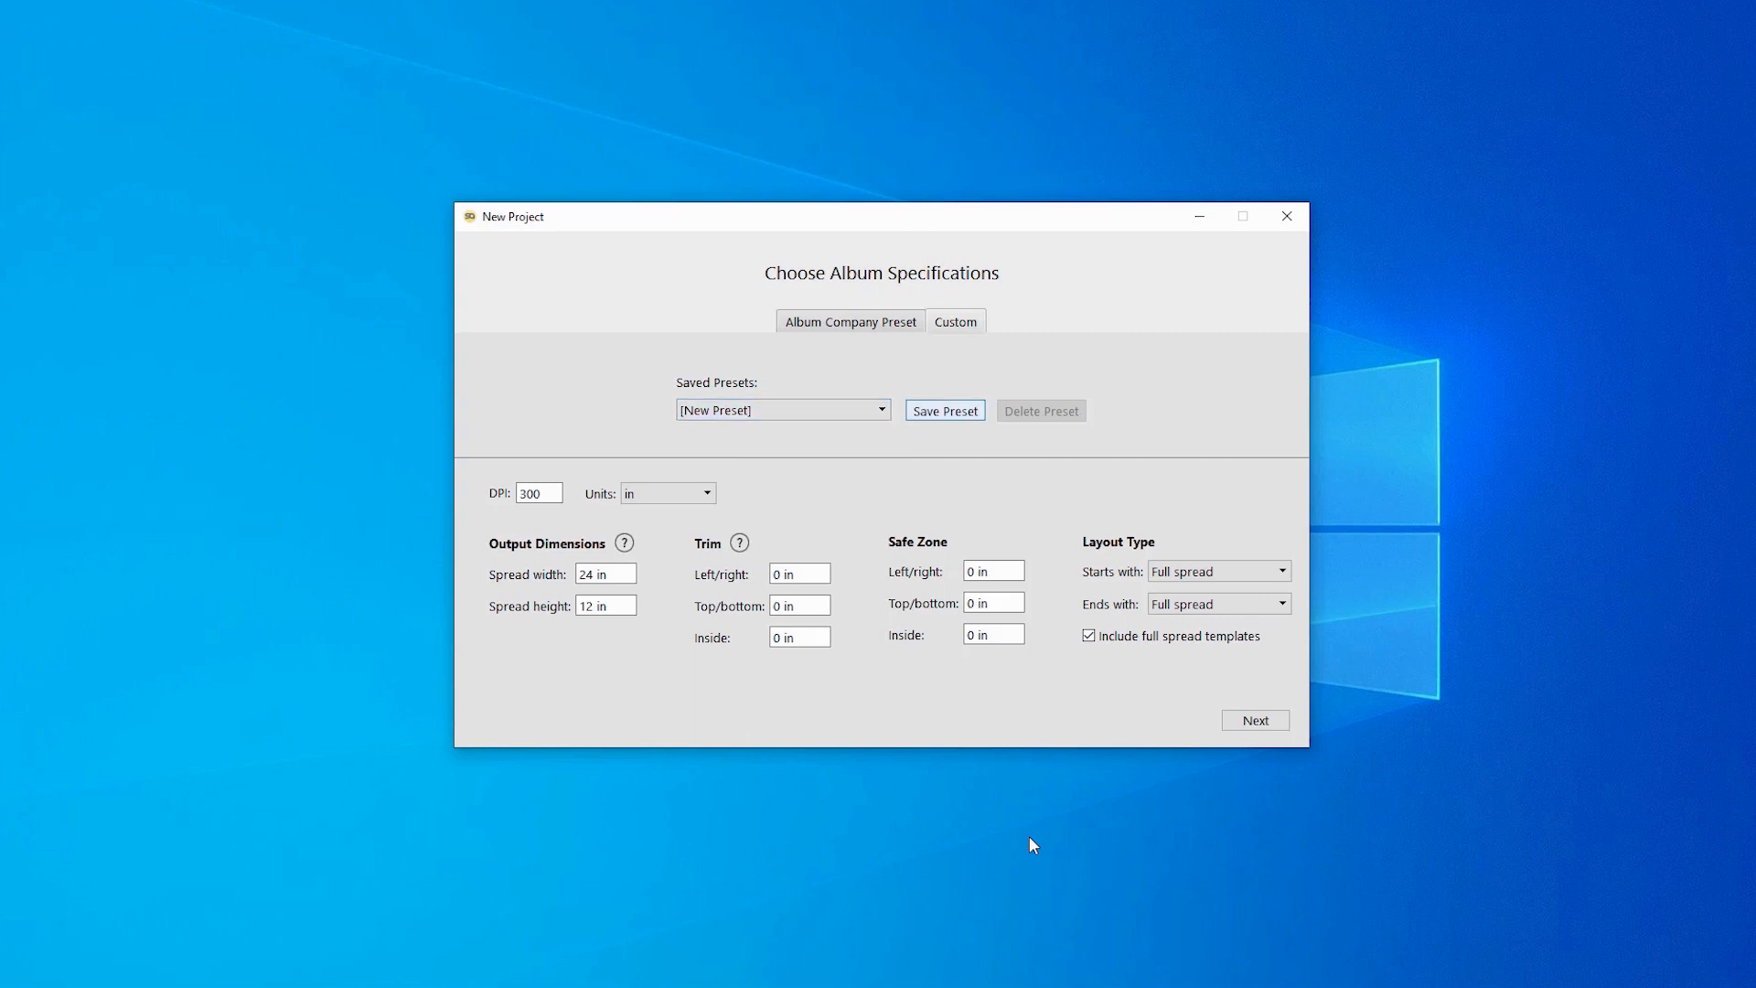
pyautogui.press('space')
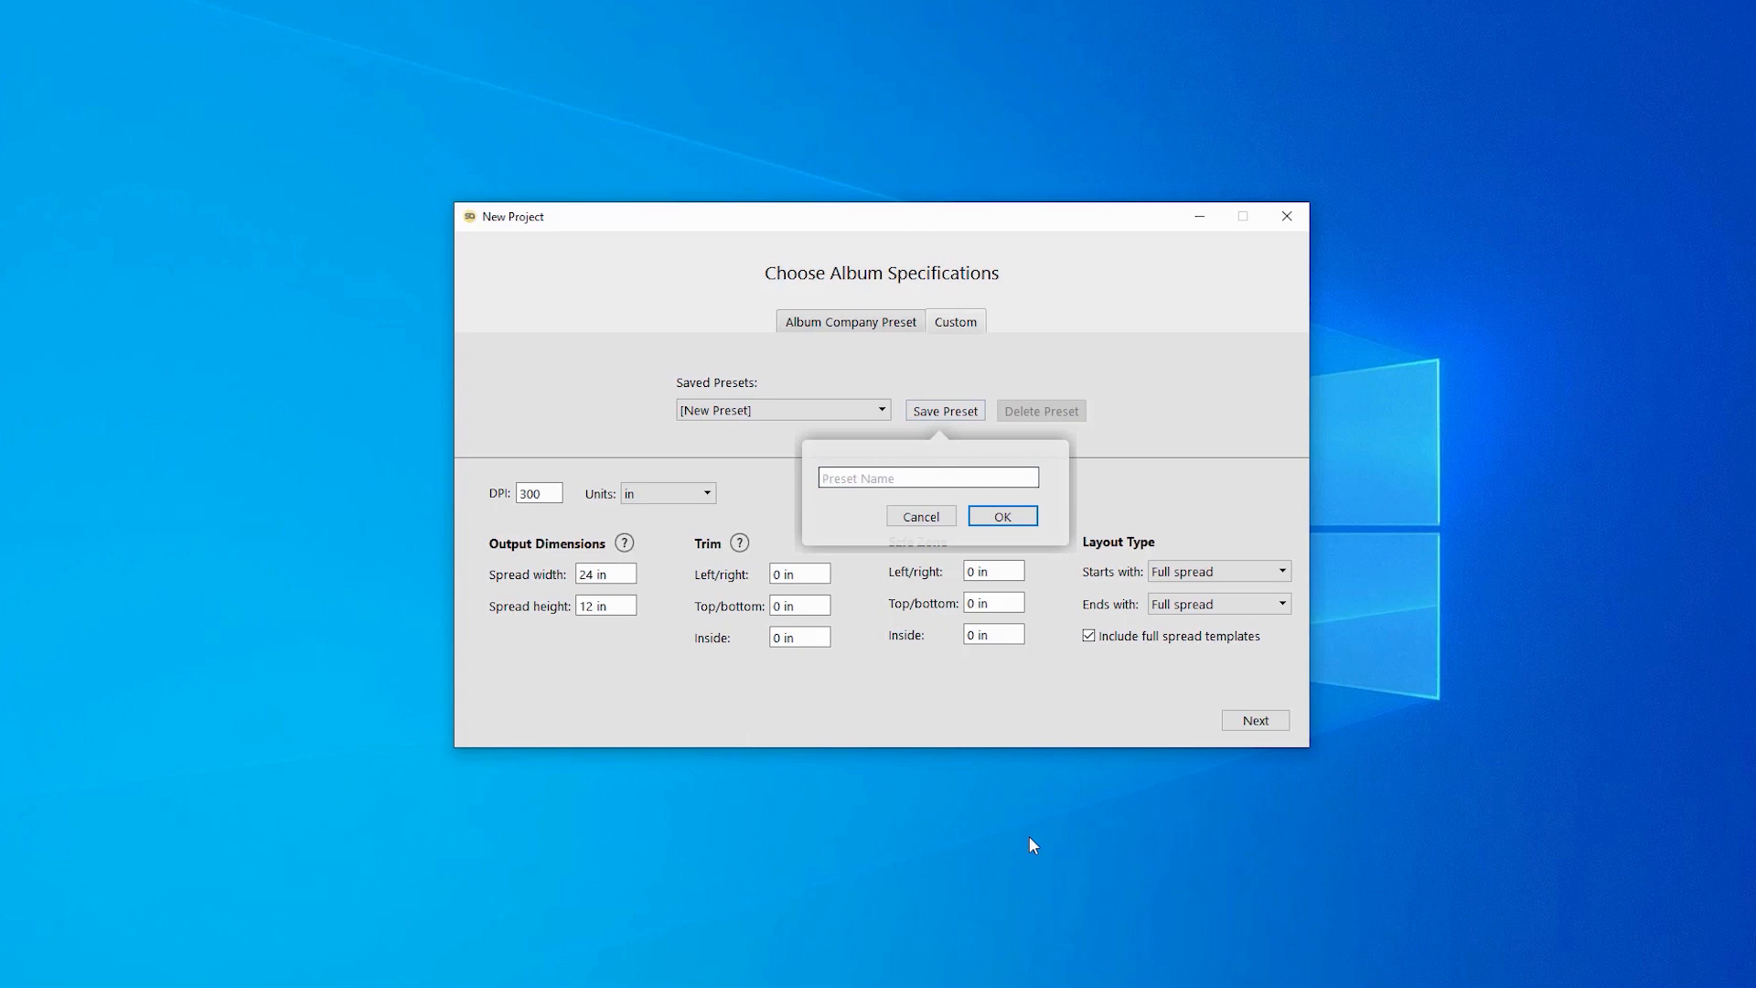
pyautogui.write('Tutoria;l')
pyautogui.write('Wedding')
pyautogui.press('Return')
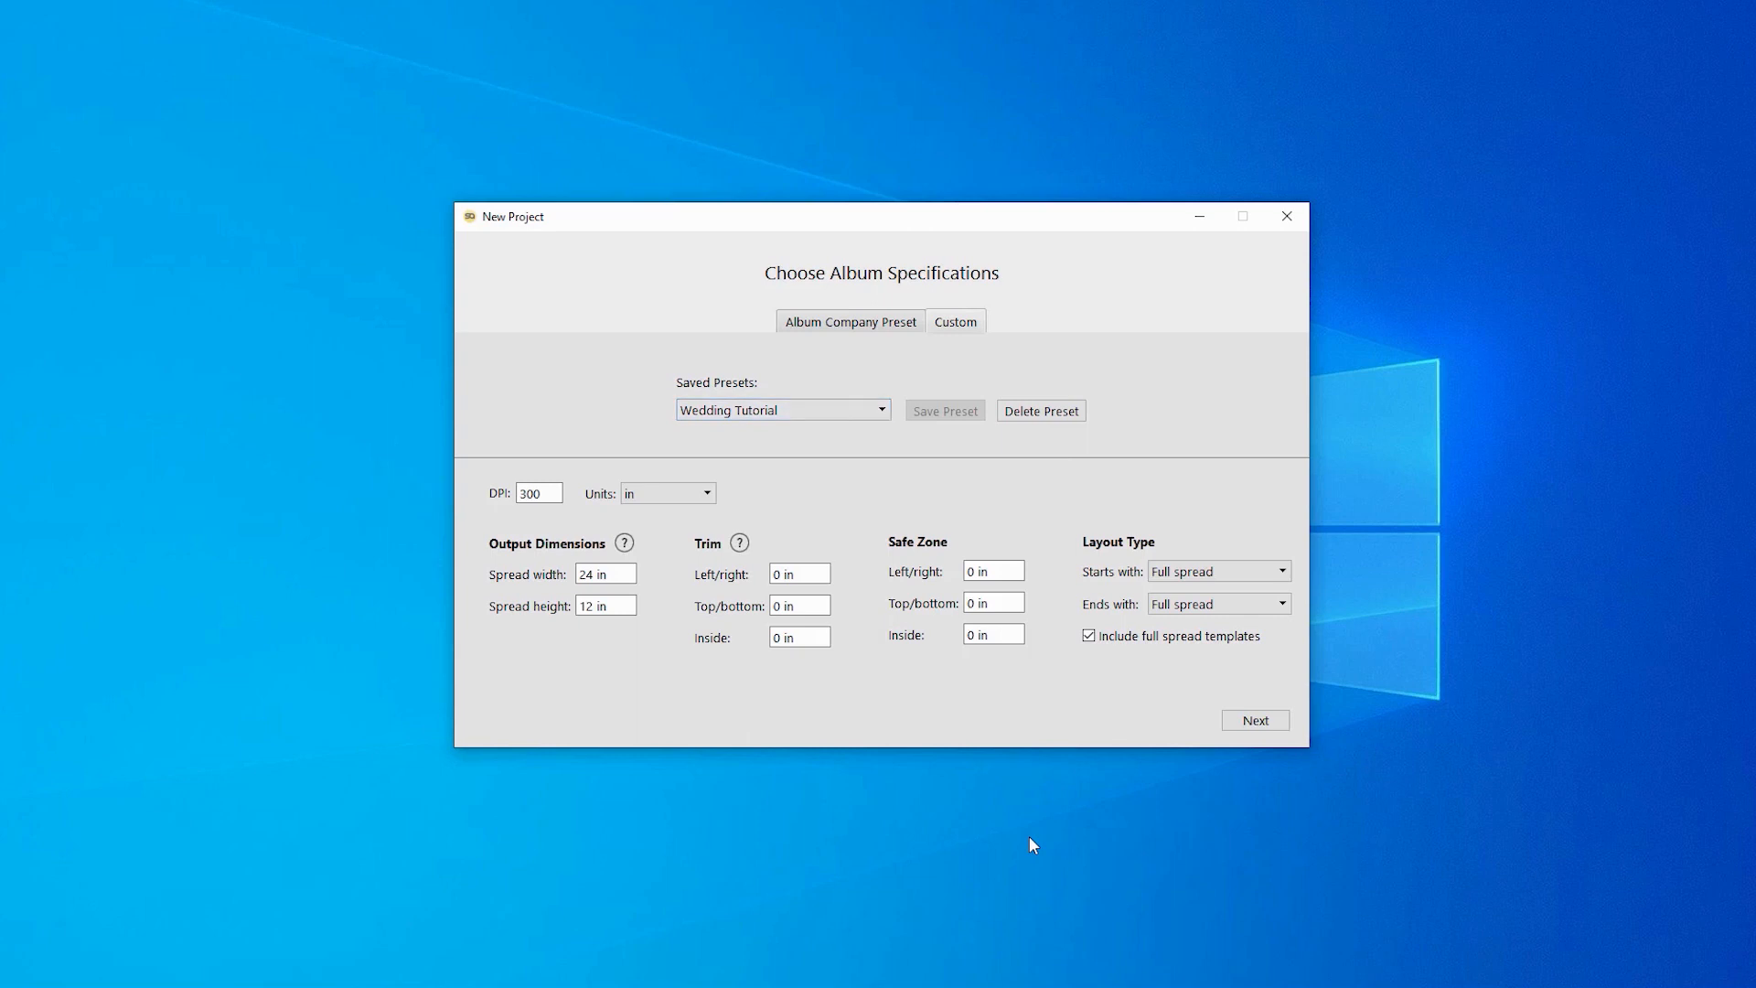
pyautogui.press('Return')
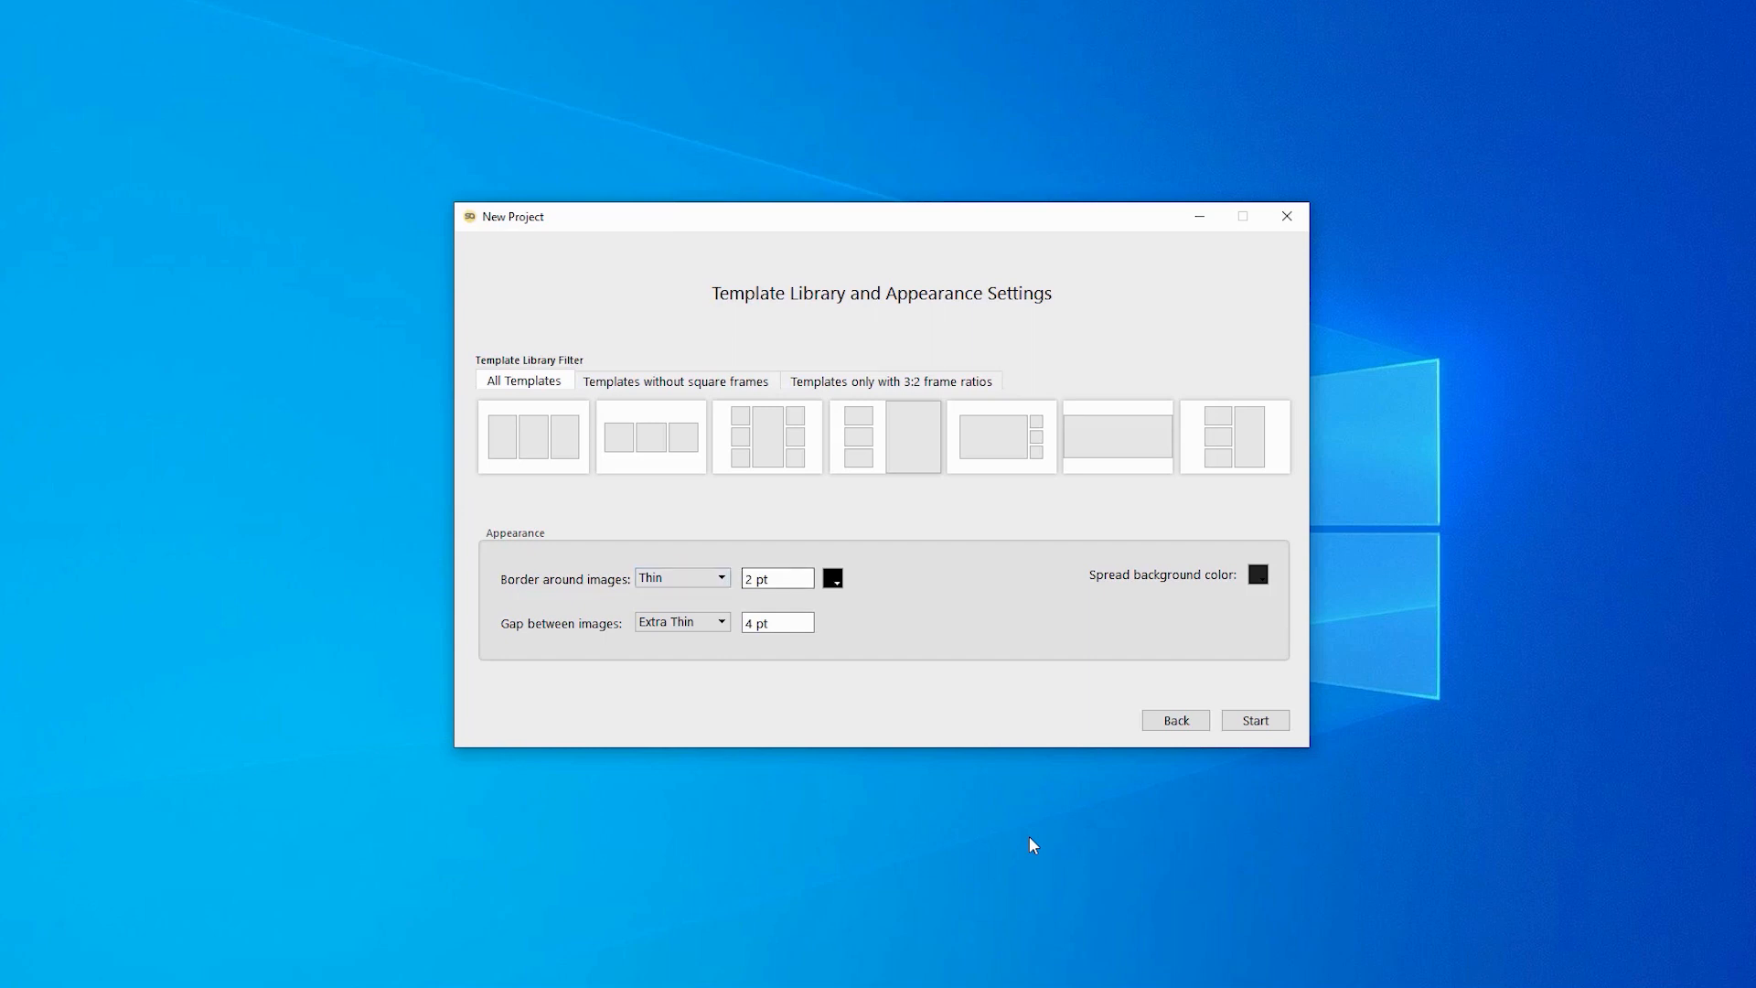
# - Try Medium and Thick image borders, then settle back on Thin, 2 pt
pyautogui.click(683, 578)
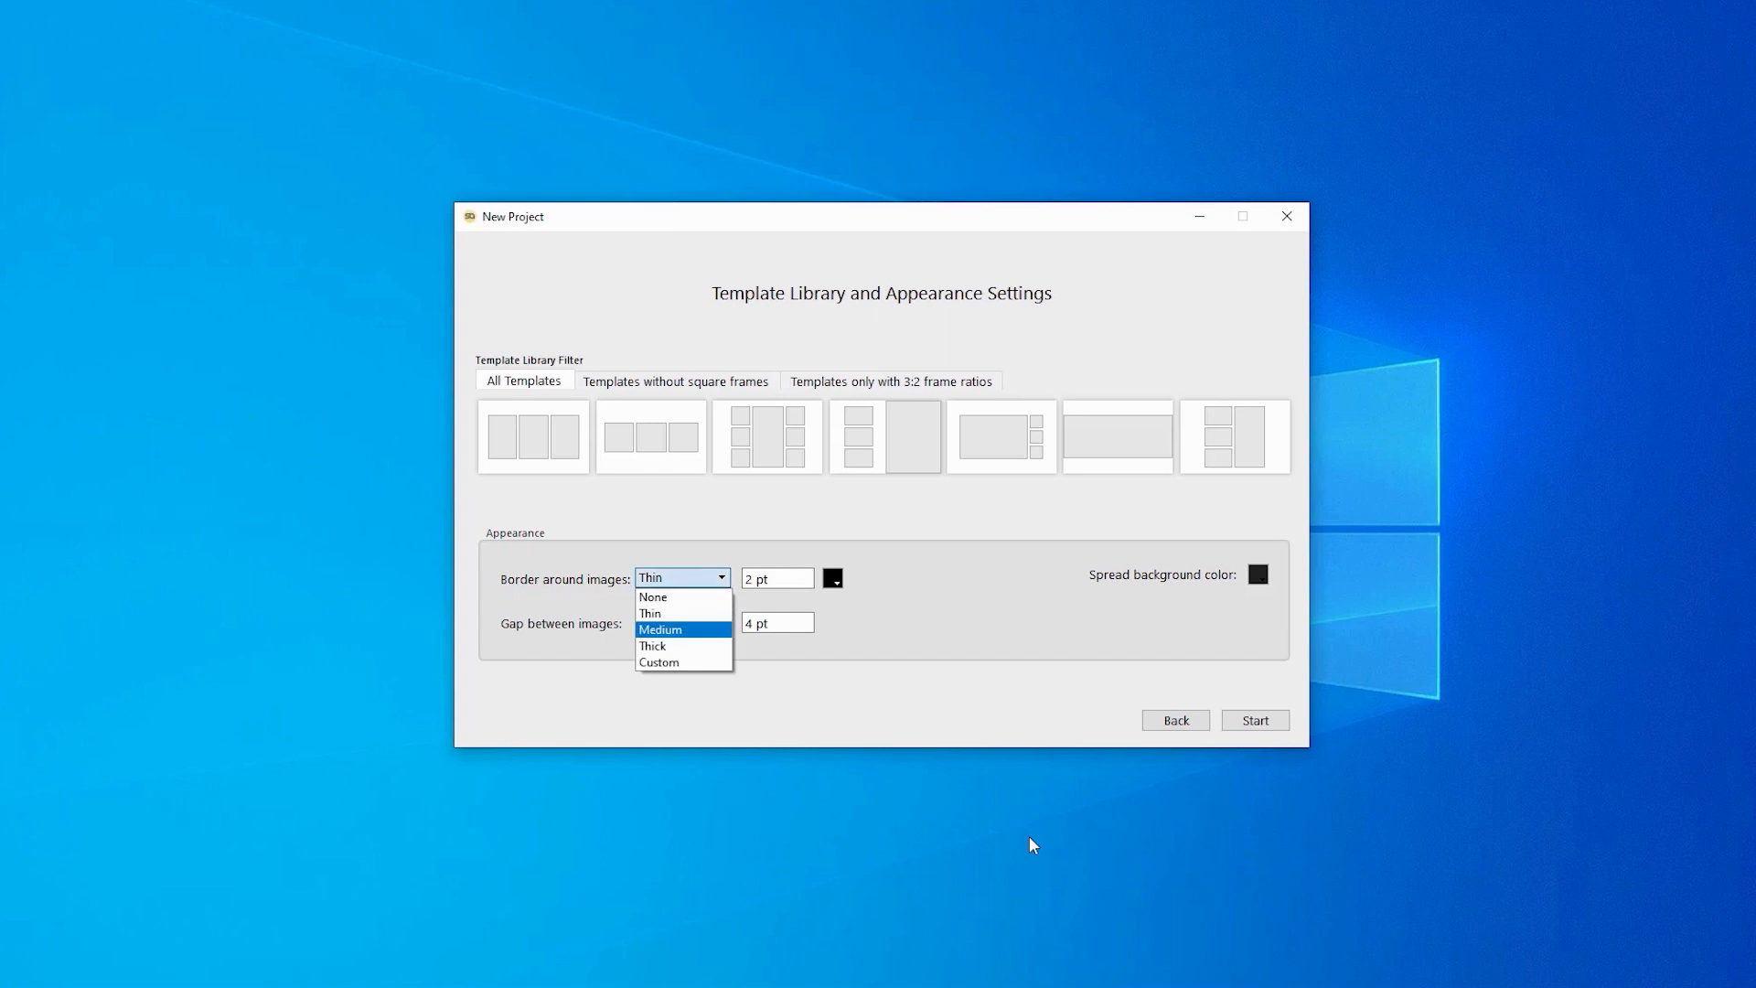
pyautogui.click(683, 578)
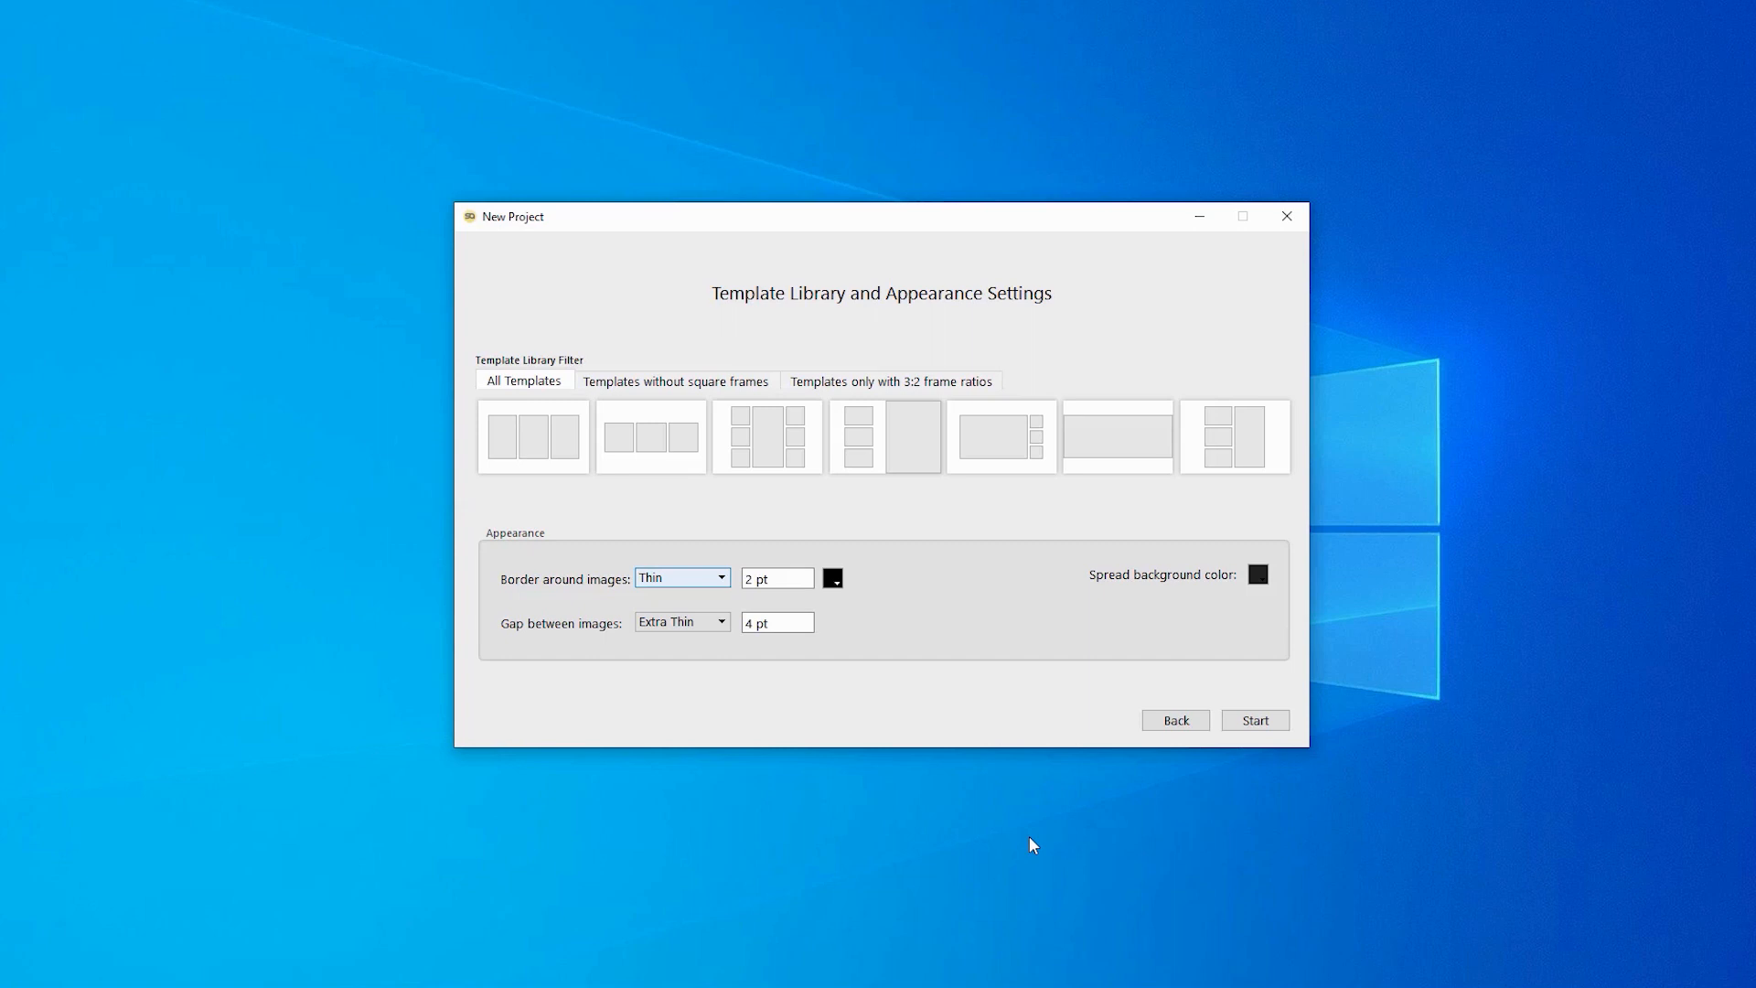
pyautogui.click(684, 578)
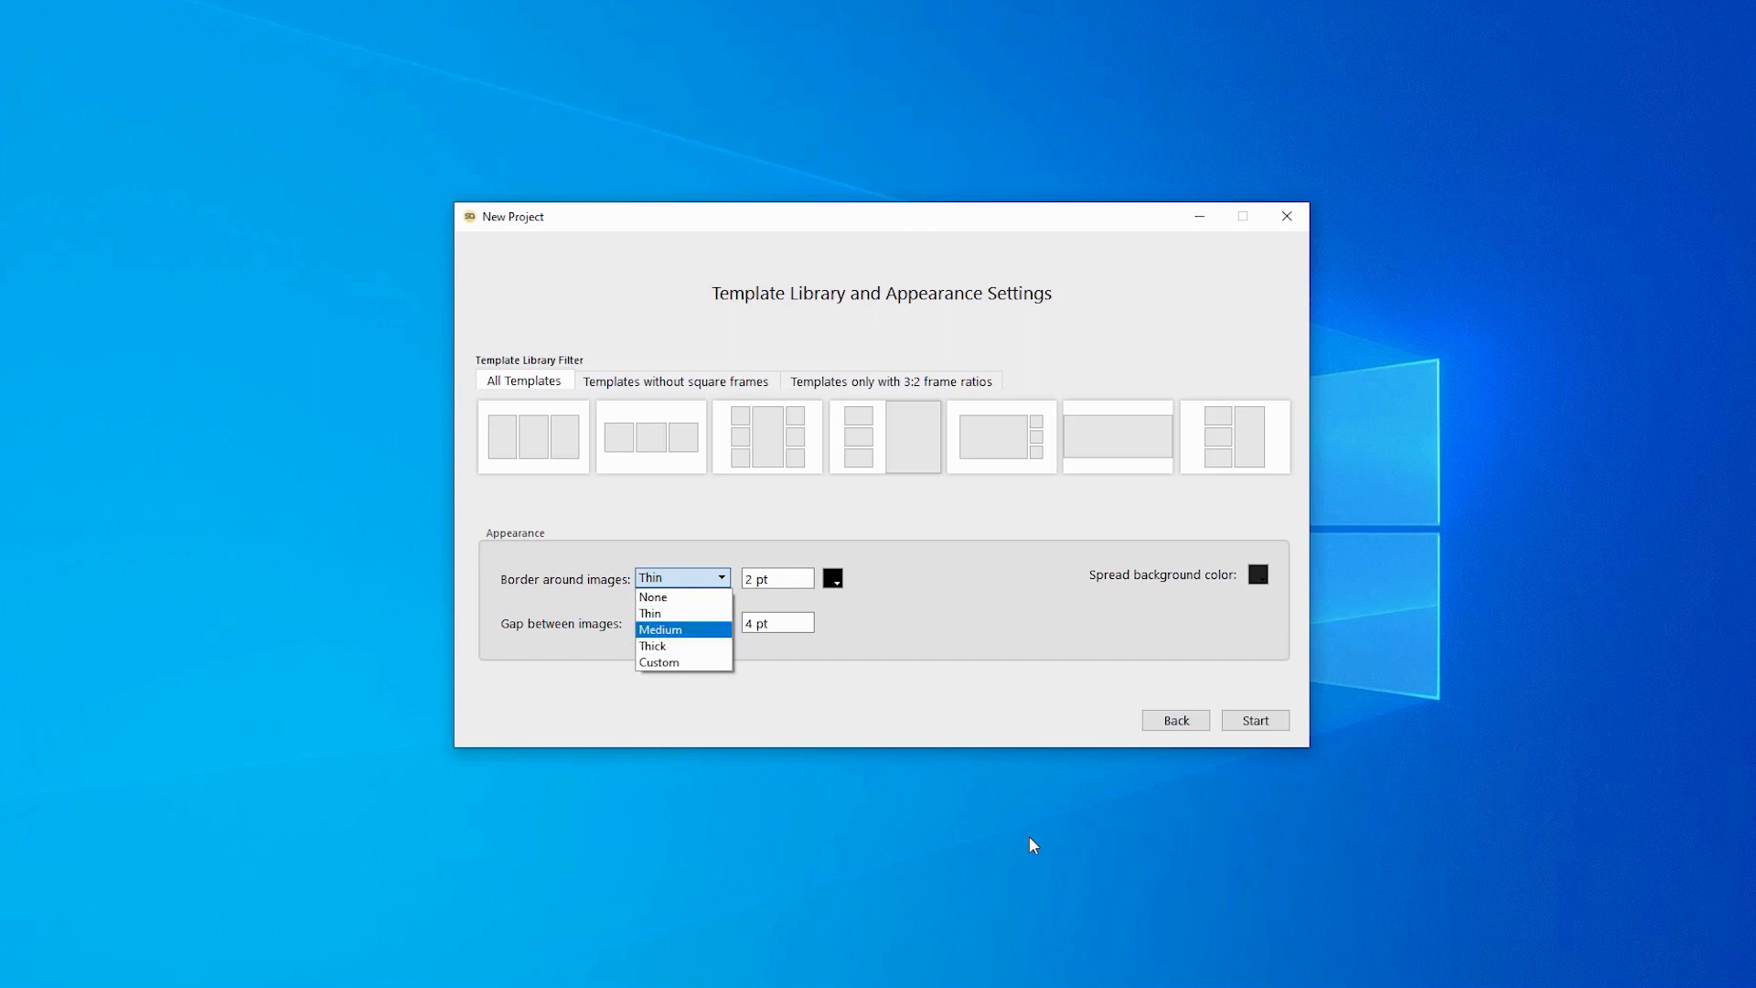
pyautogui.press('Return')
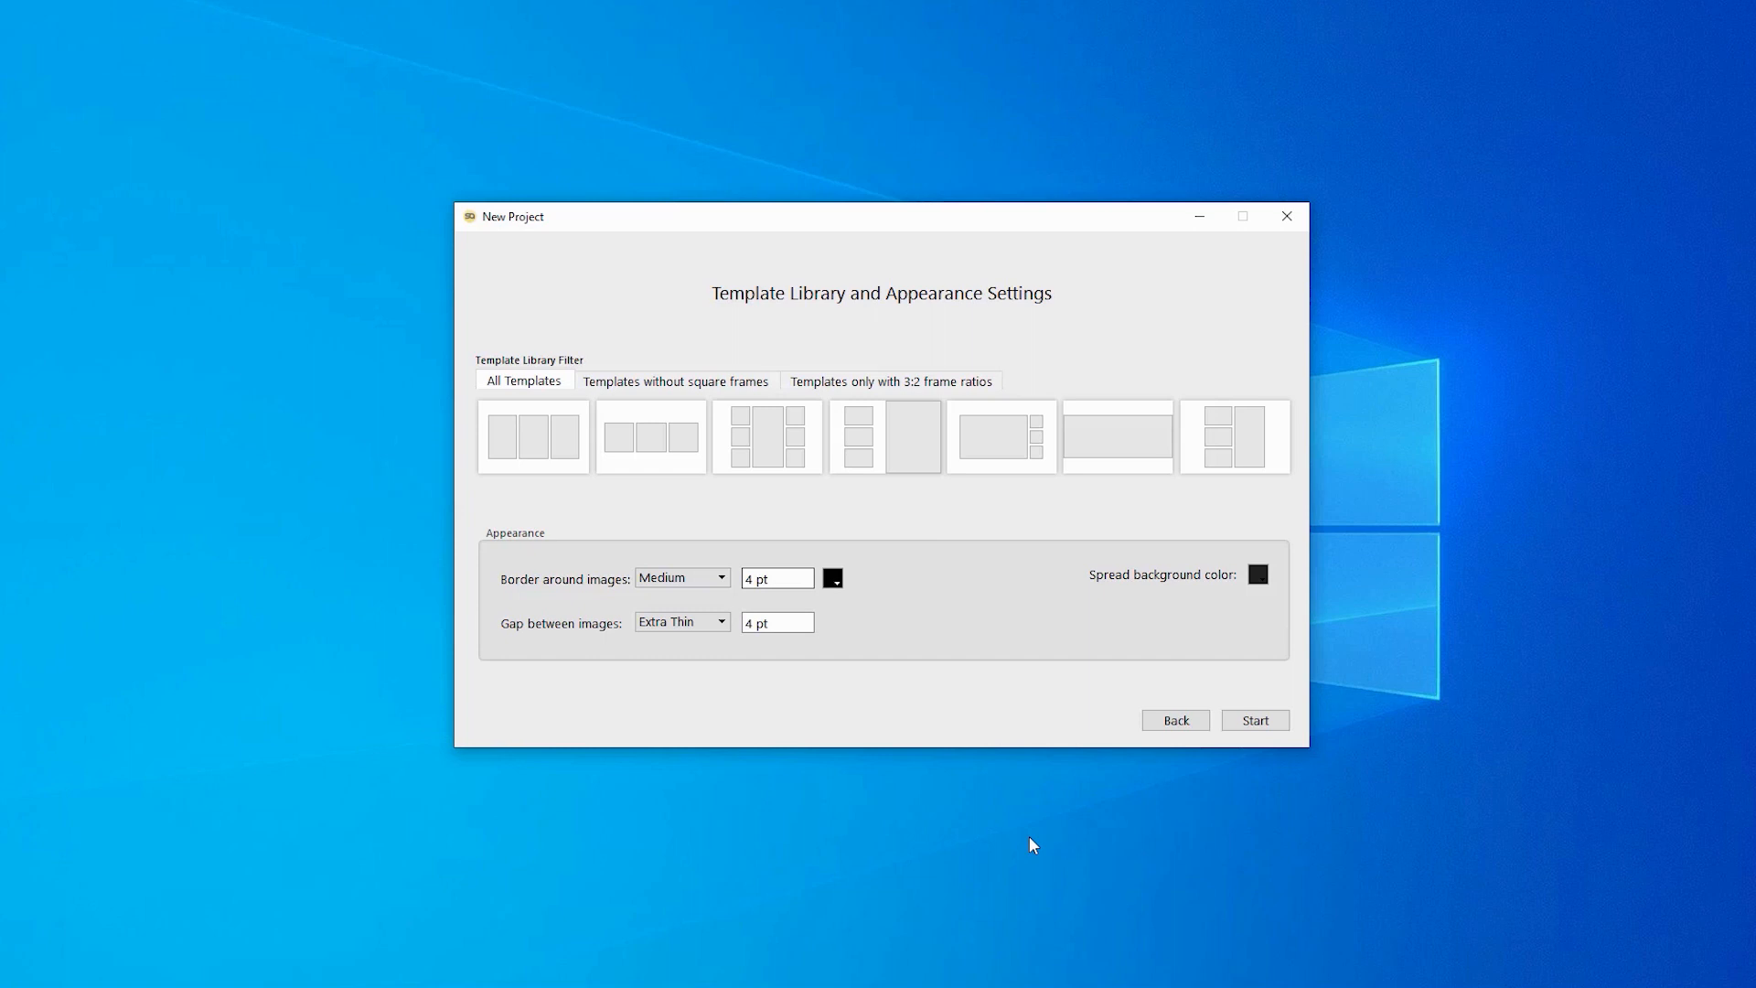
pyautogui.hotkey('alt', 'Down')
pyautogui.press('Down')
pyautogui.press('Up')
pyautogui.press('Up')
pyautogui.press('Up')
pyautogui.press('Down')
pyautogui.press('Down')
pyautogui.press('Down')
pyautogui.press('Return')
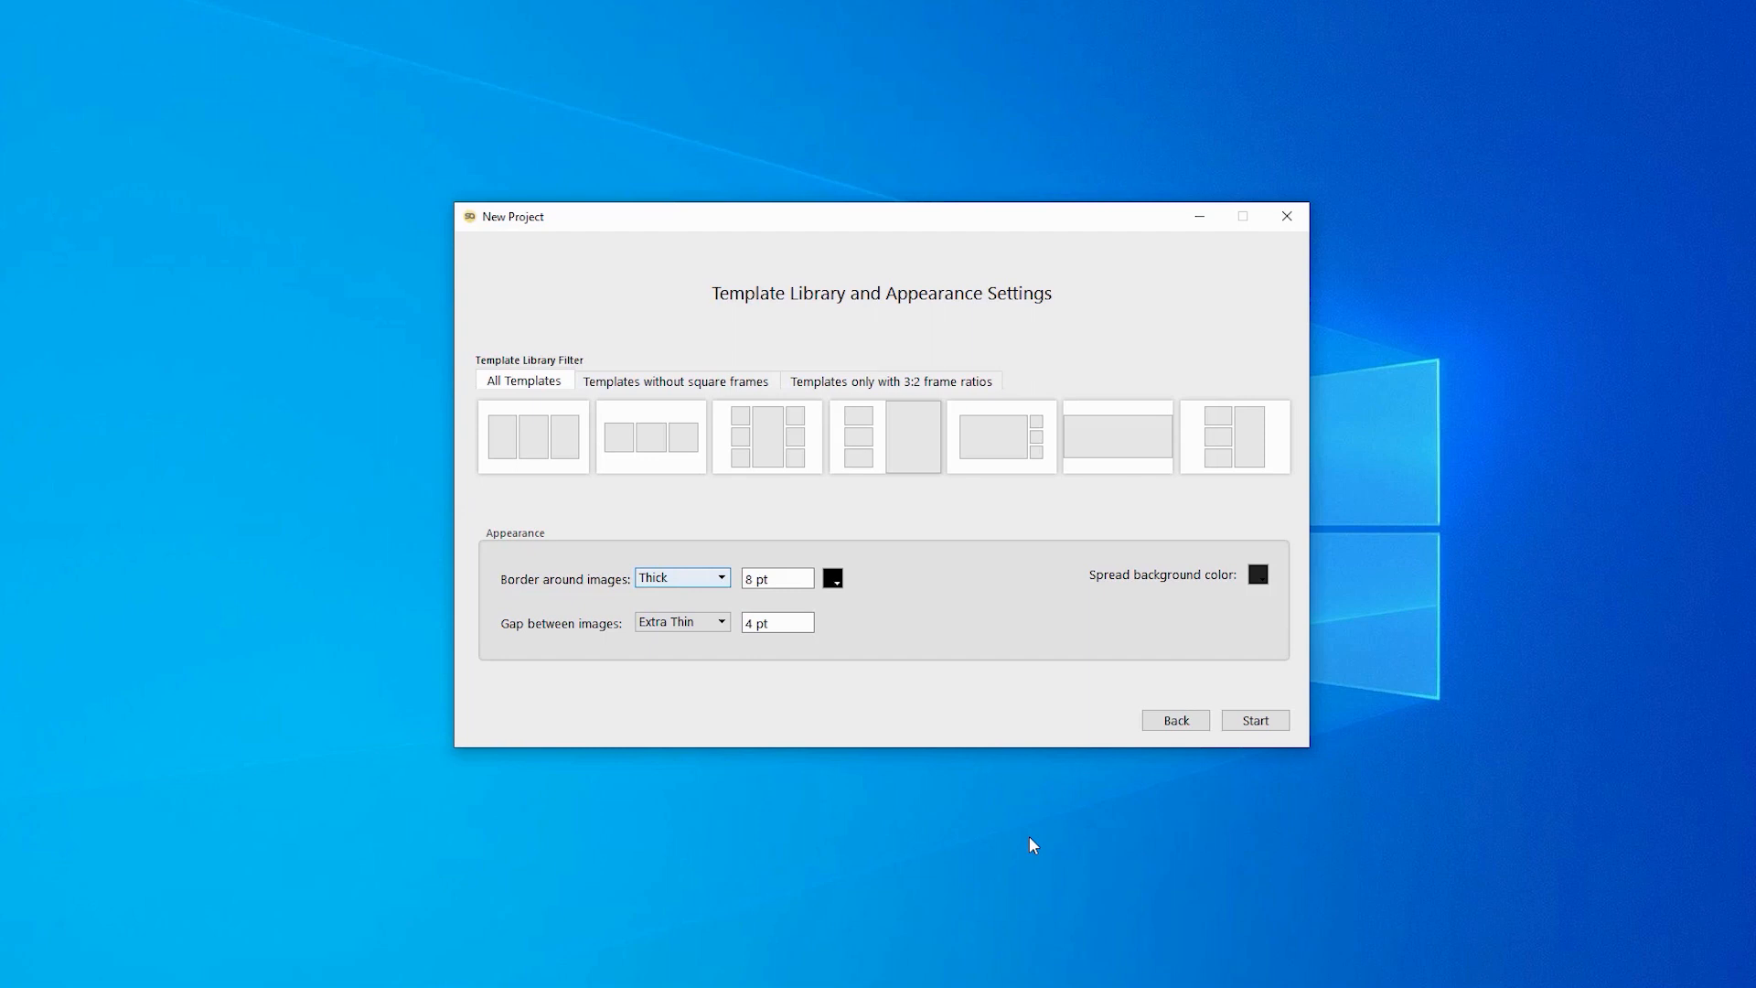
pyautogui.hotkey('alt', 'Down')
pyautogui.press('Up')
pyautogui.press('Up')
pyautogui.press('Return')
# - Keep the gap between images at Extra Thin
pyautogui.press('Tab')
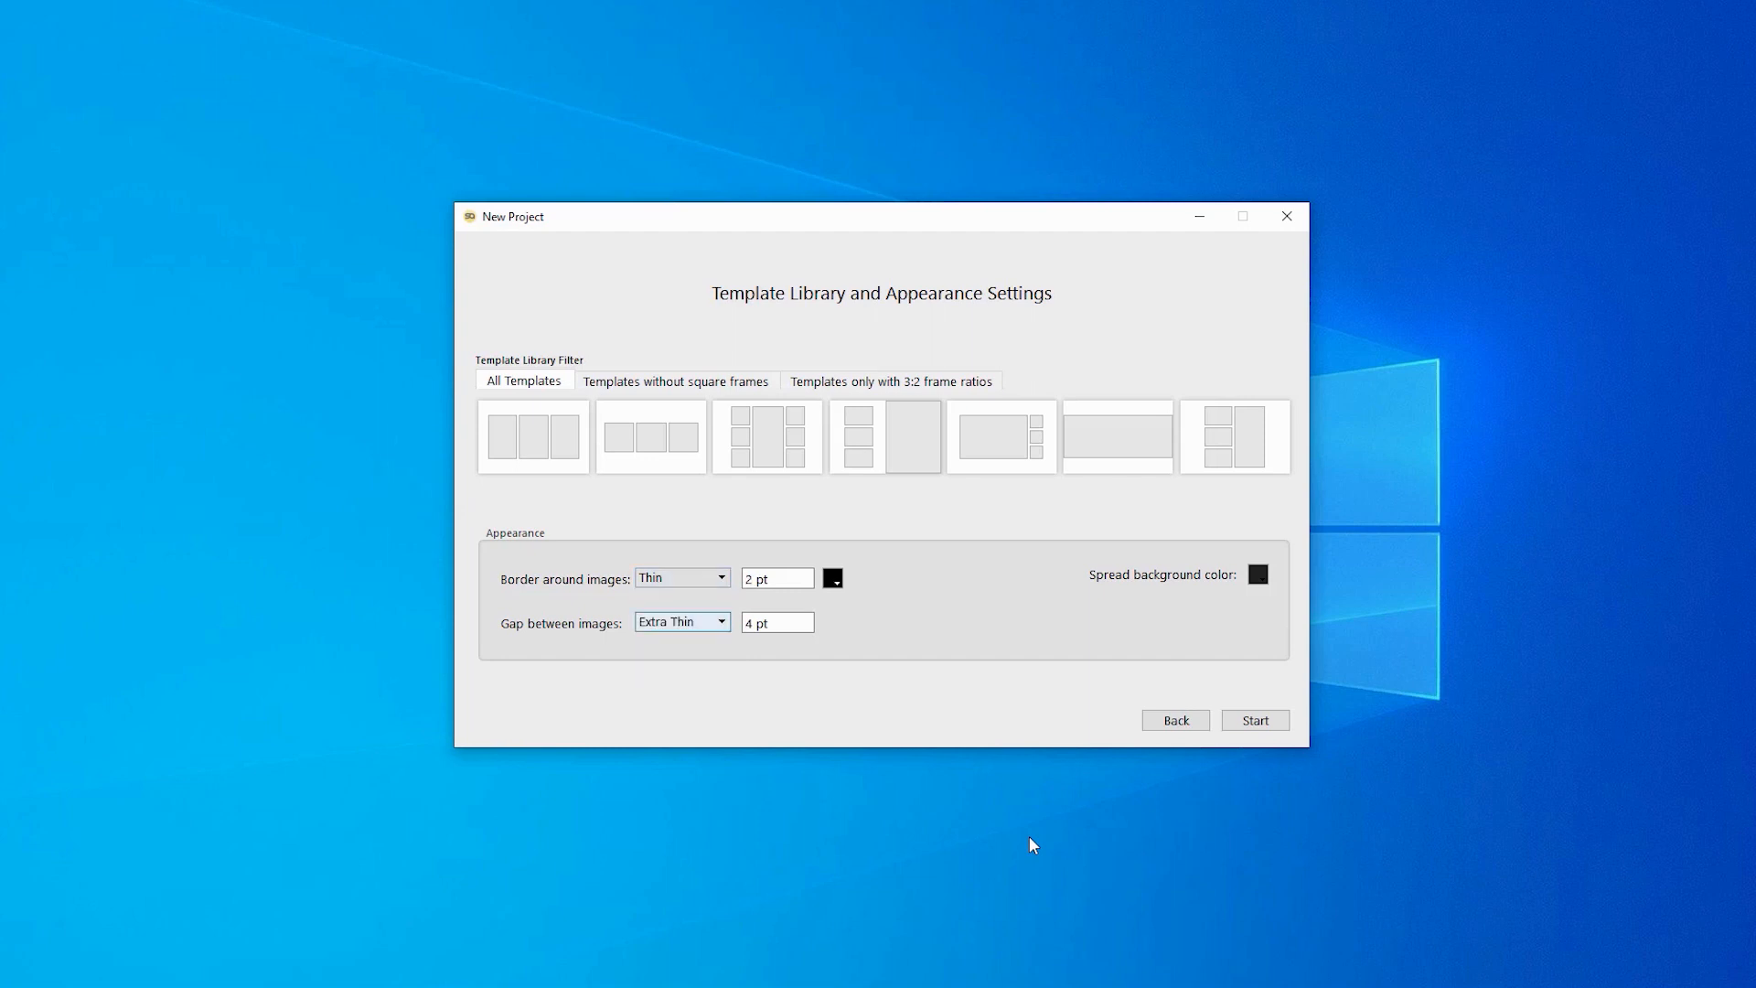
pyautogui.hotkey('alt', 'Down')
pyautogui.press('Down')
pyautogui.press('Down')
pyautogui.press('Down')
pyautogui.press('Up')
pyautogui.press('Up')
pyautogui.press('Up')
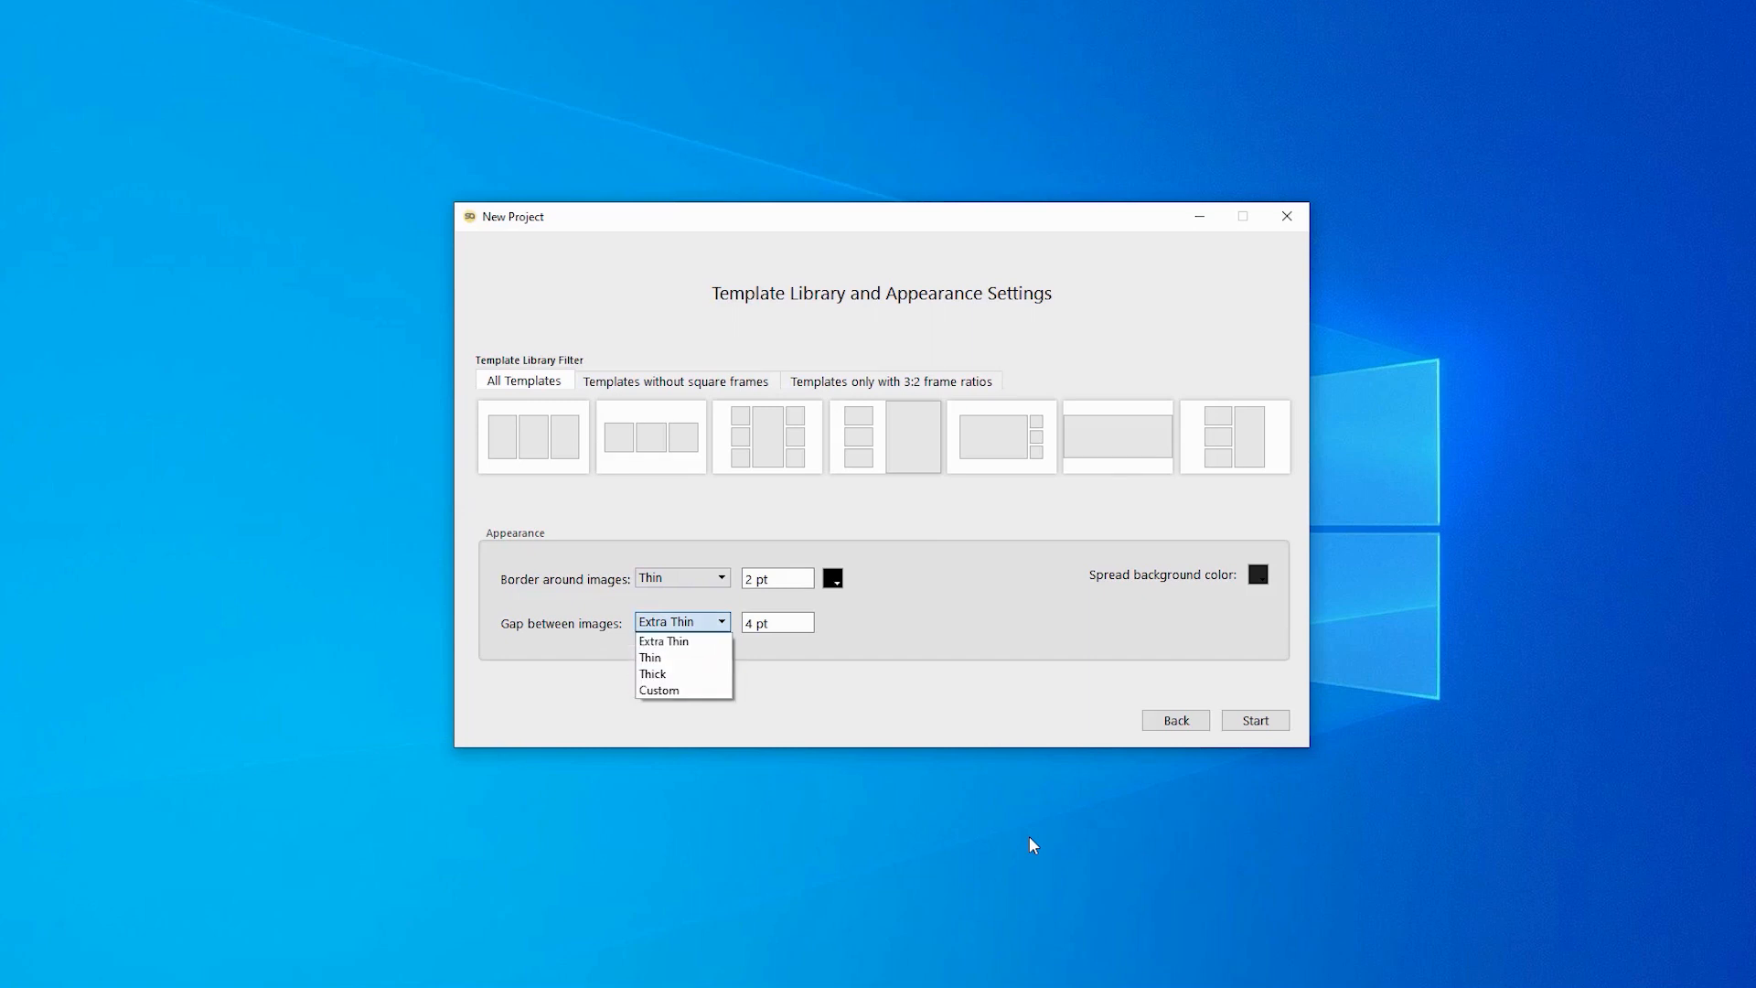
pyautogui.press('Return')
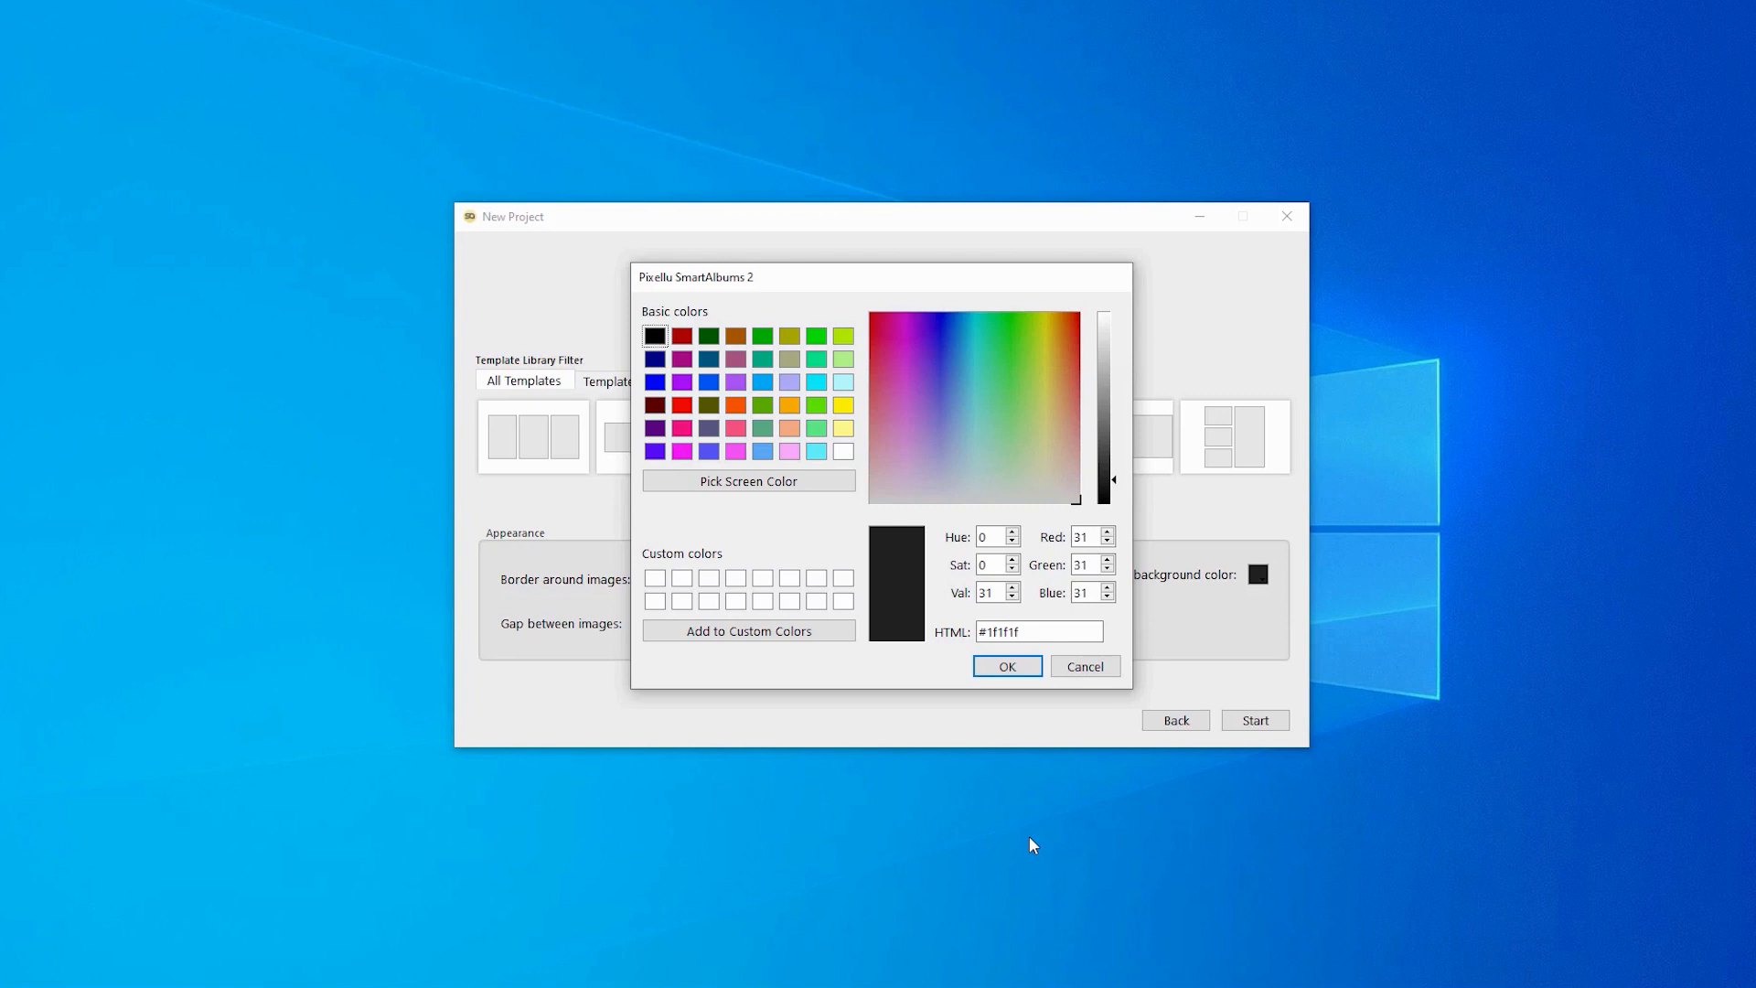
# - Set the spread background to pure black #000000 and start the project
pyautogui.press('space')
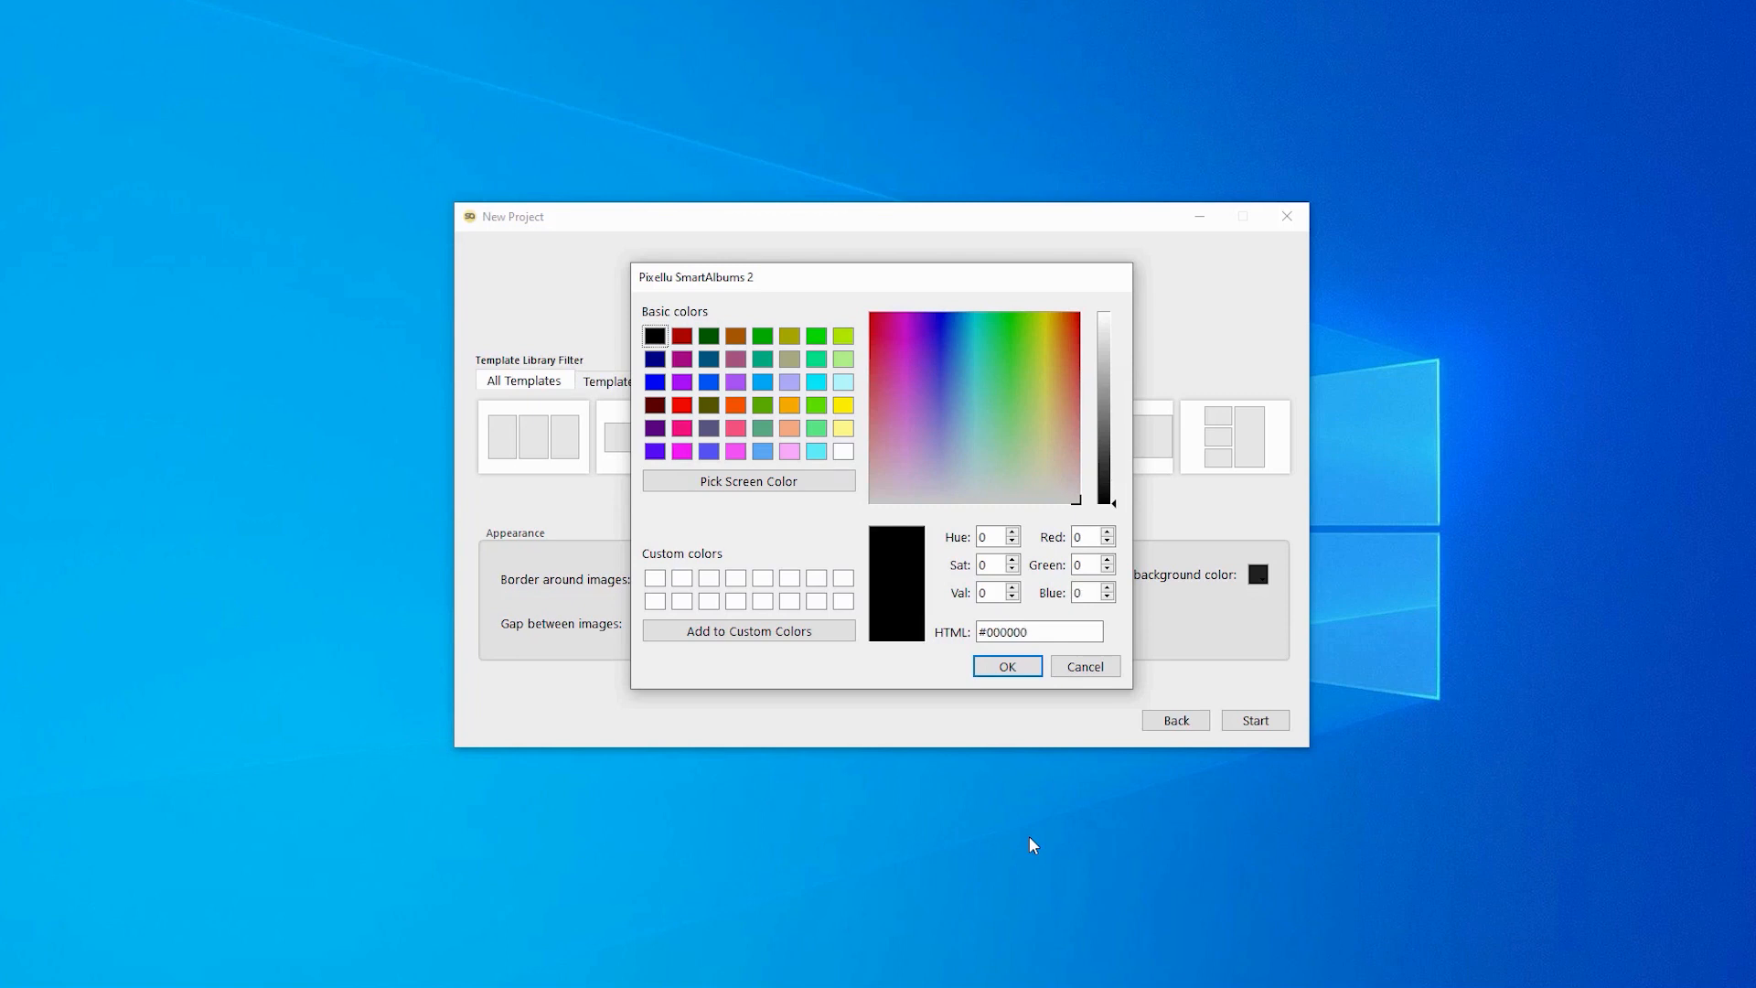
pyautogui.press('Return')
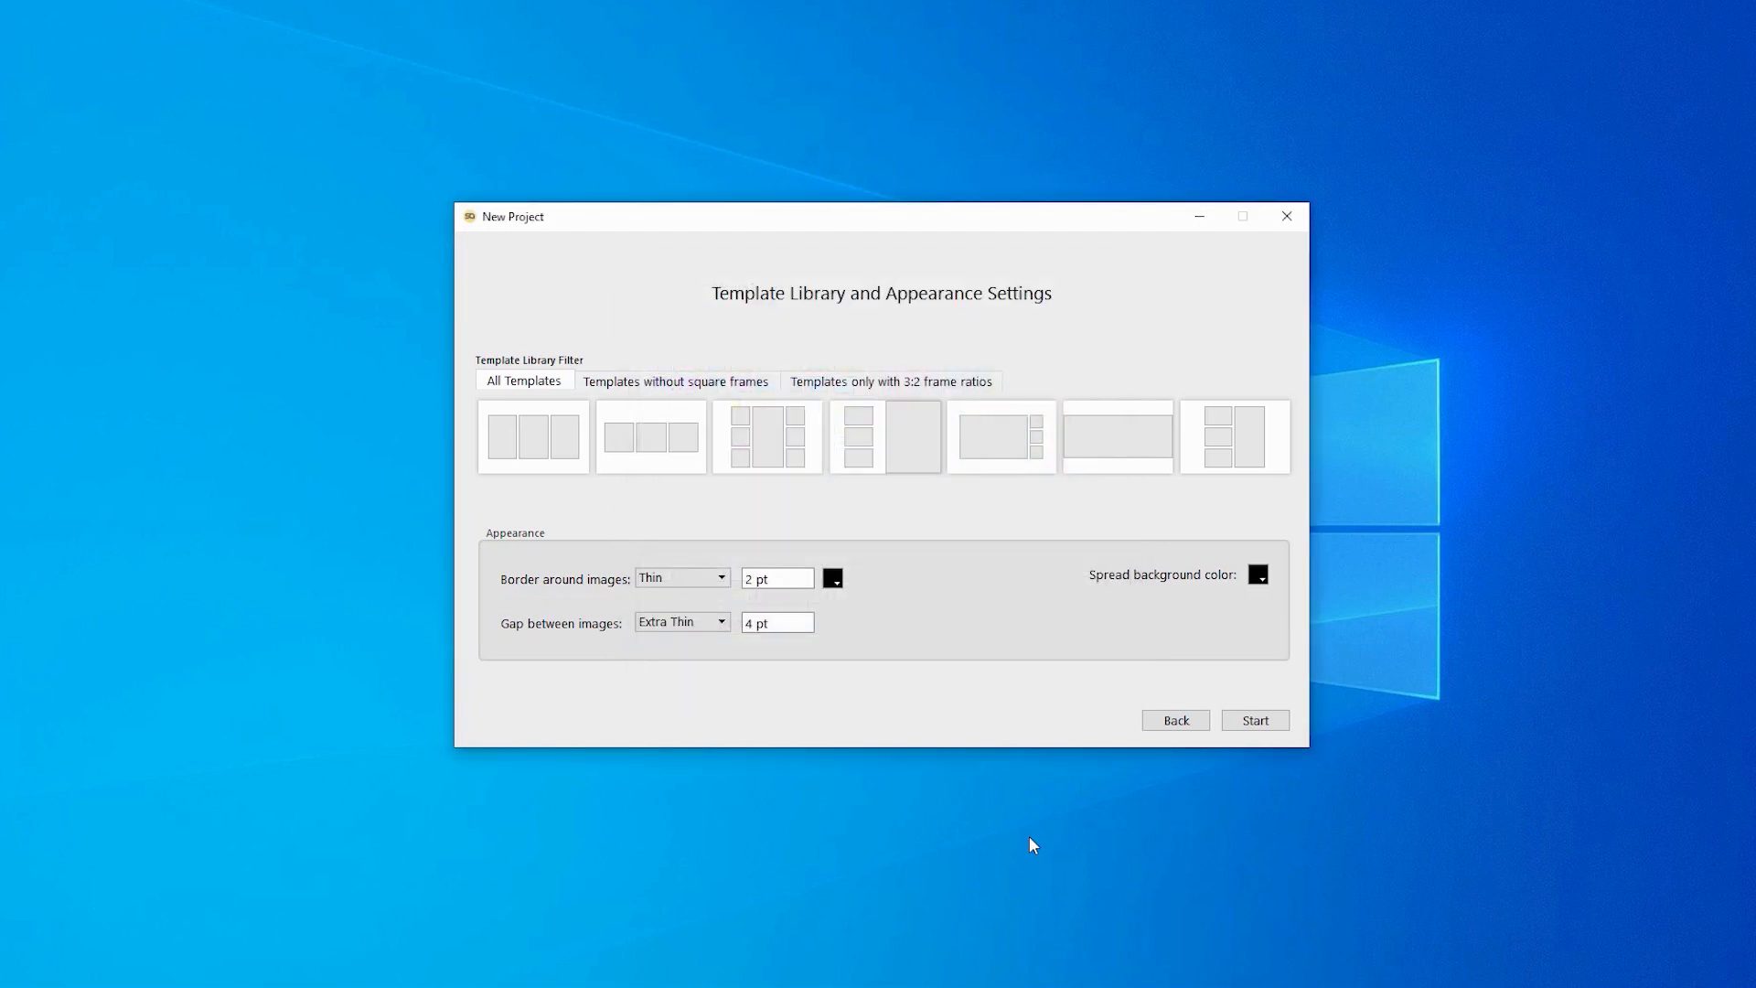
pyautogui.press('Tab')
pyautogui.press('Return')
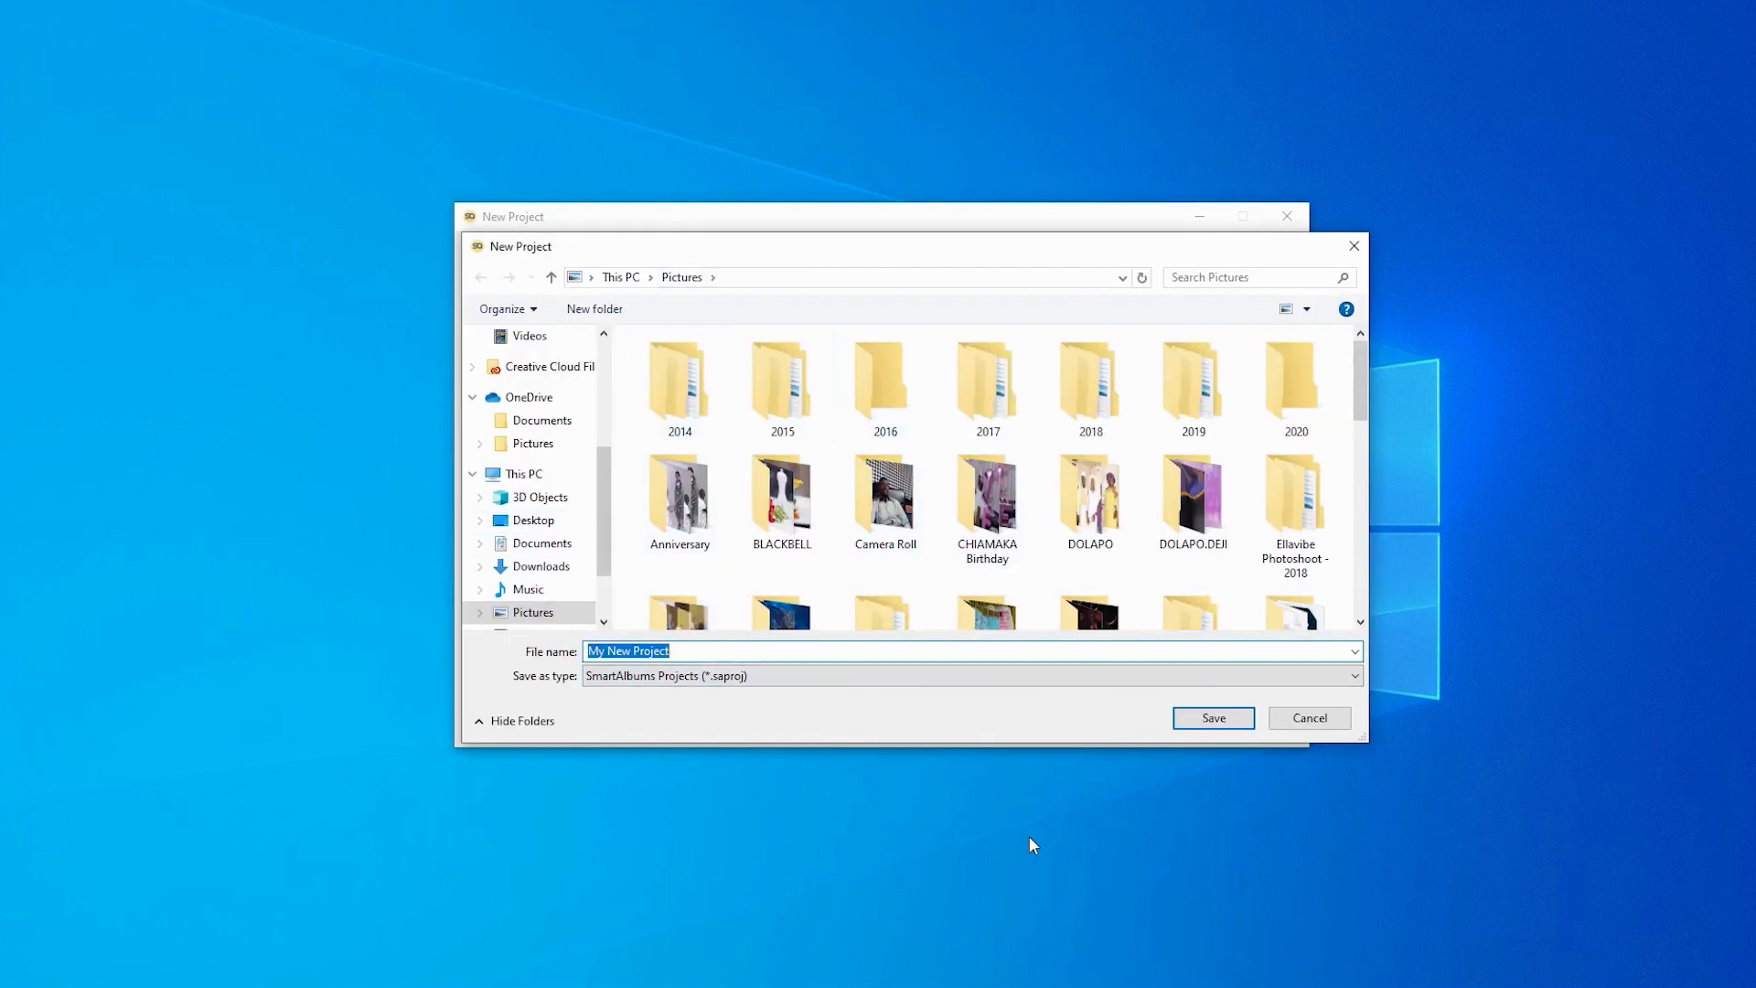
# - Rename the project file from My New Project to 'Tutorial Project' and save it
pyautogui.press('Right')
pyautogui.hotkey('ctrl', 'shift', 'Left')
pyautogui.hotkey('ctrl', 'shift', 'Left')
pyautogui.hotkey('ctrl', 'shift', 'Left')
pyautogui.press('Right')
pyautogui.write('Tutorial')
pyautogui.hotkey('ctrl', 'shift', 'Right')
pyautogui.press('Delete')
pyautogui.press('Delete')
pyautogui.press('Delete')
pyautogui.press('Delete')
pyautogui.press('Delete')
pyautogui.press('Delete')
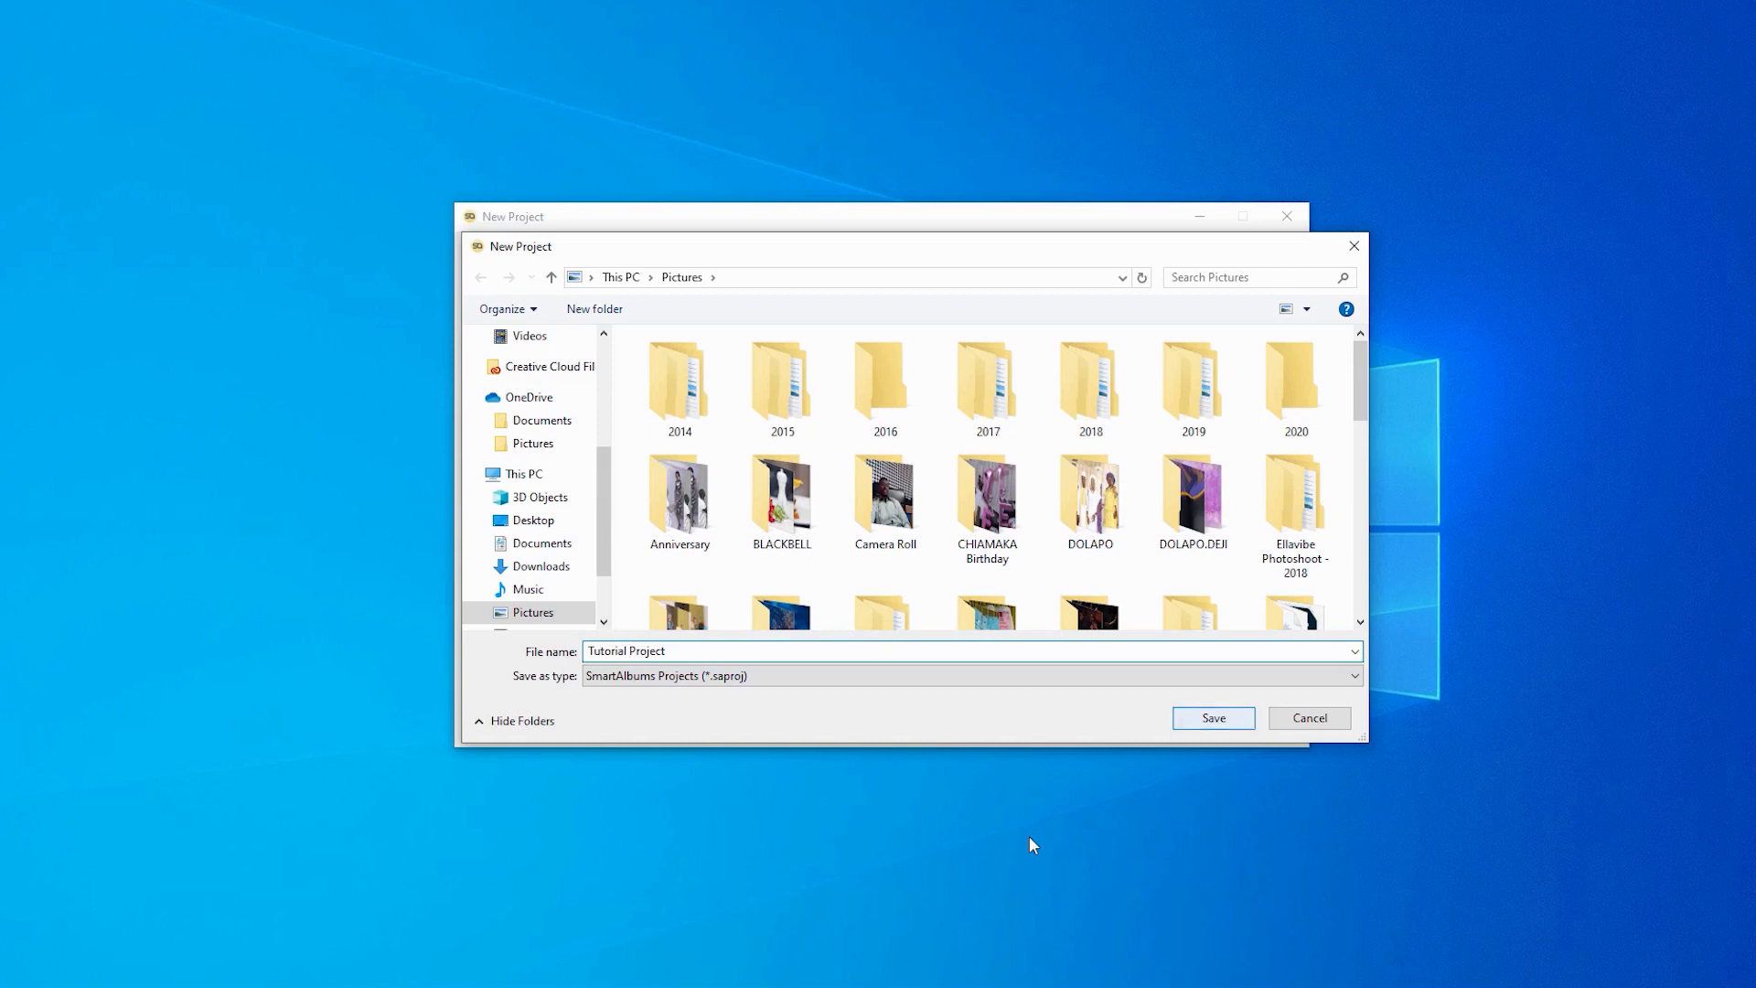
pyautogui.press('Return')
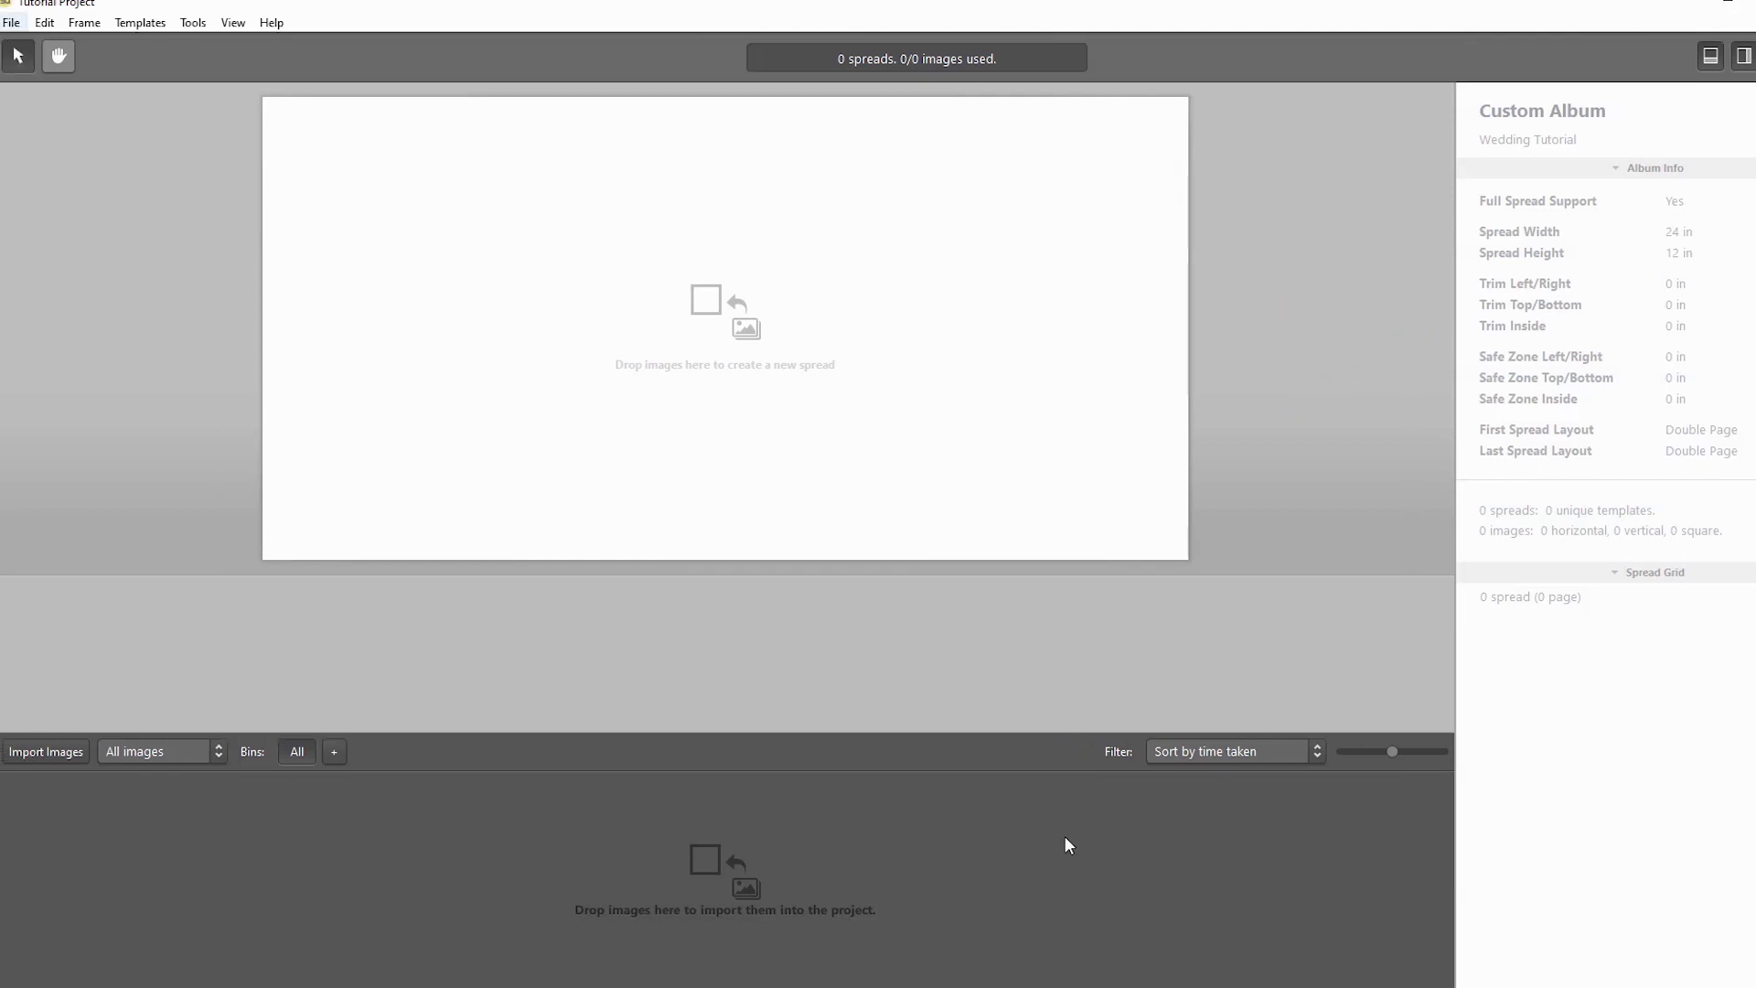
pyautogui.hotkey('alt', 'f')
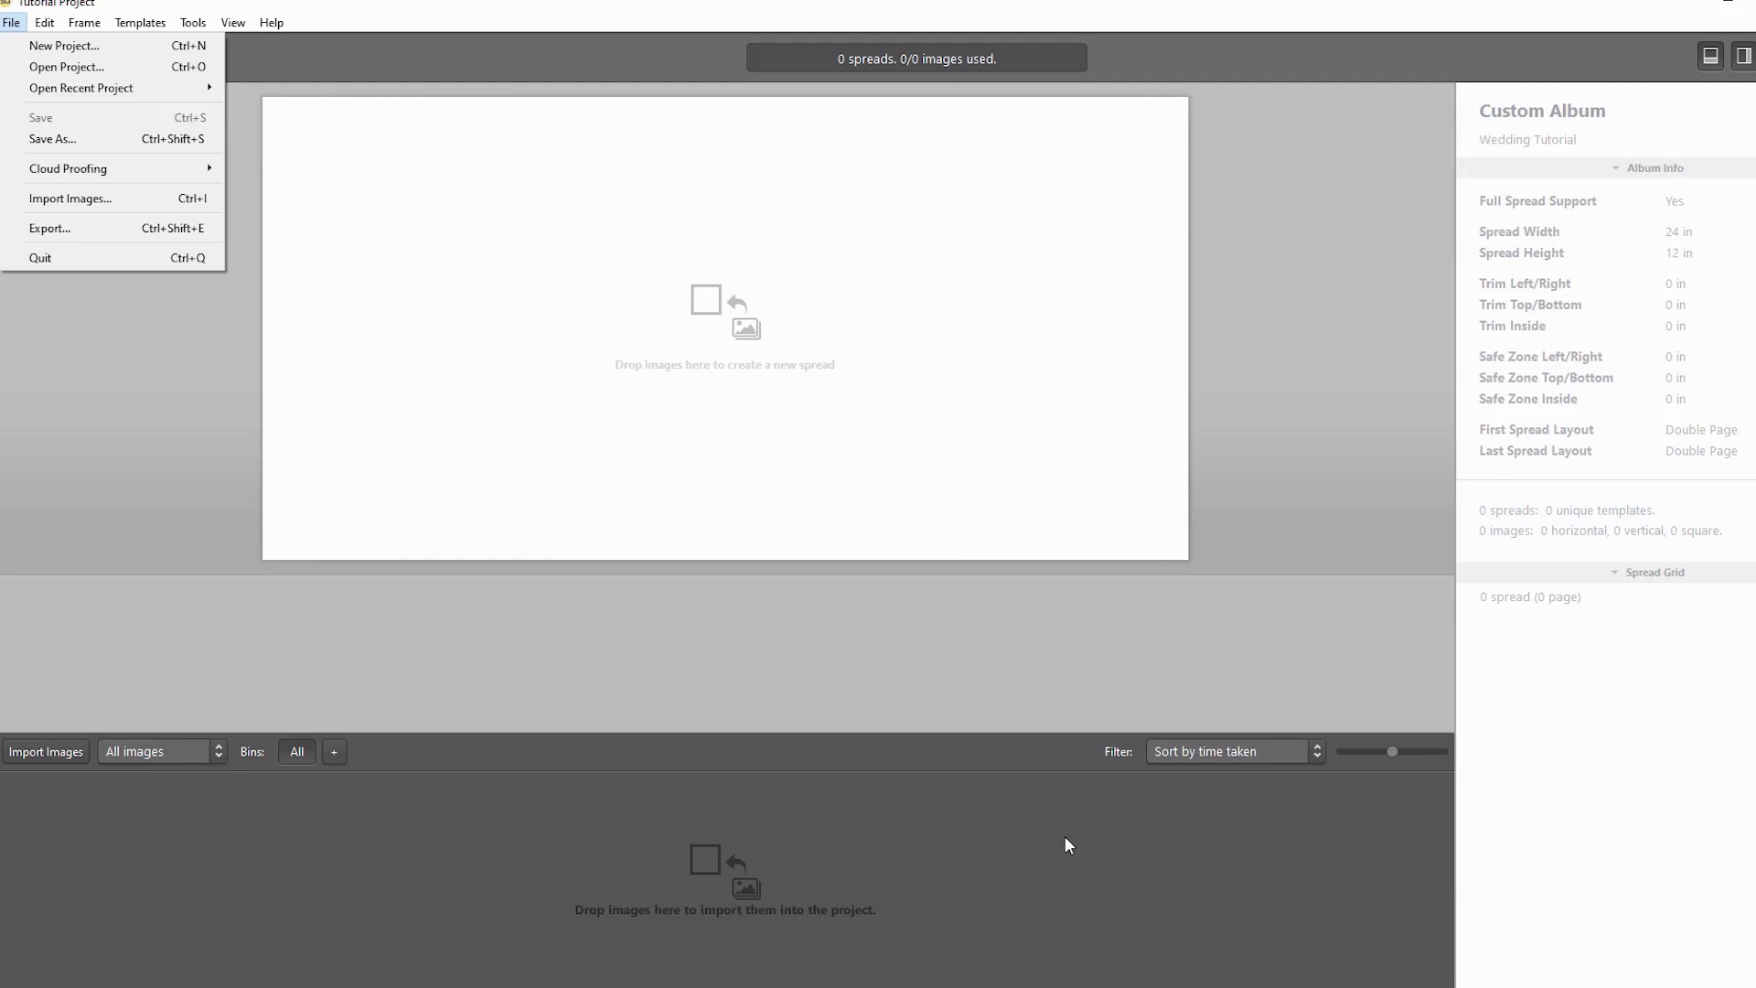
pyautogui.press('Down')
pyautogui.press('Down')
pyautogui.press('Down')
pyautogui.press('Down')
pyautogui.press('Down')
pyautogui.press('Down')
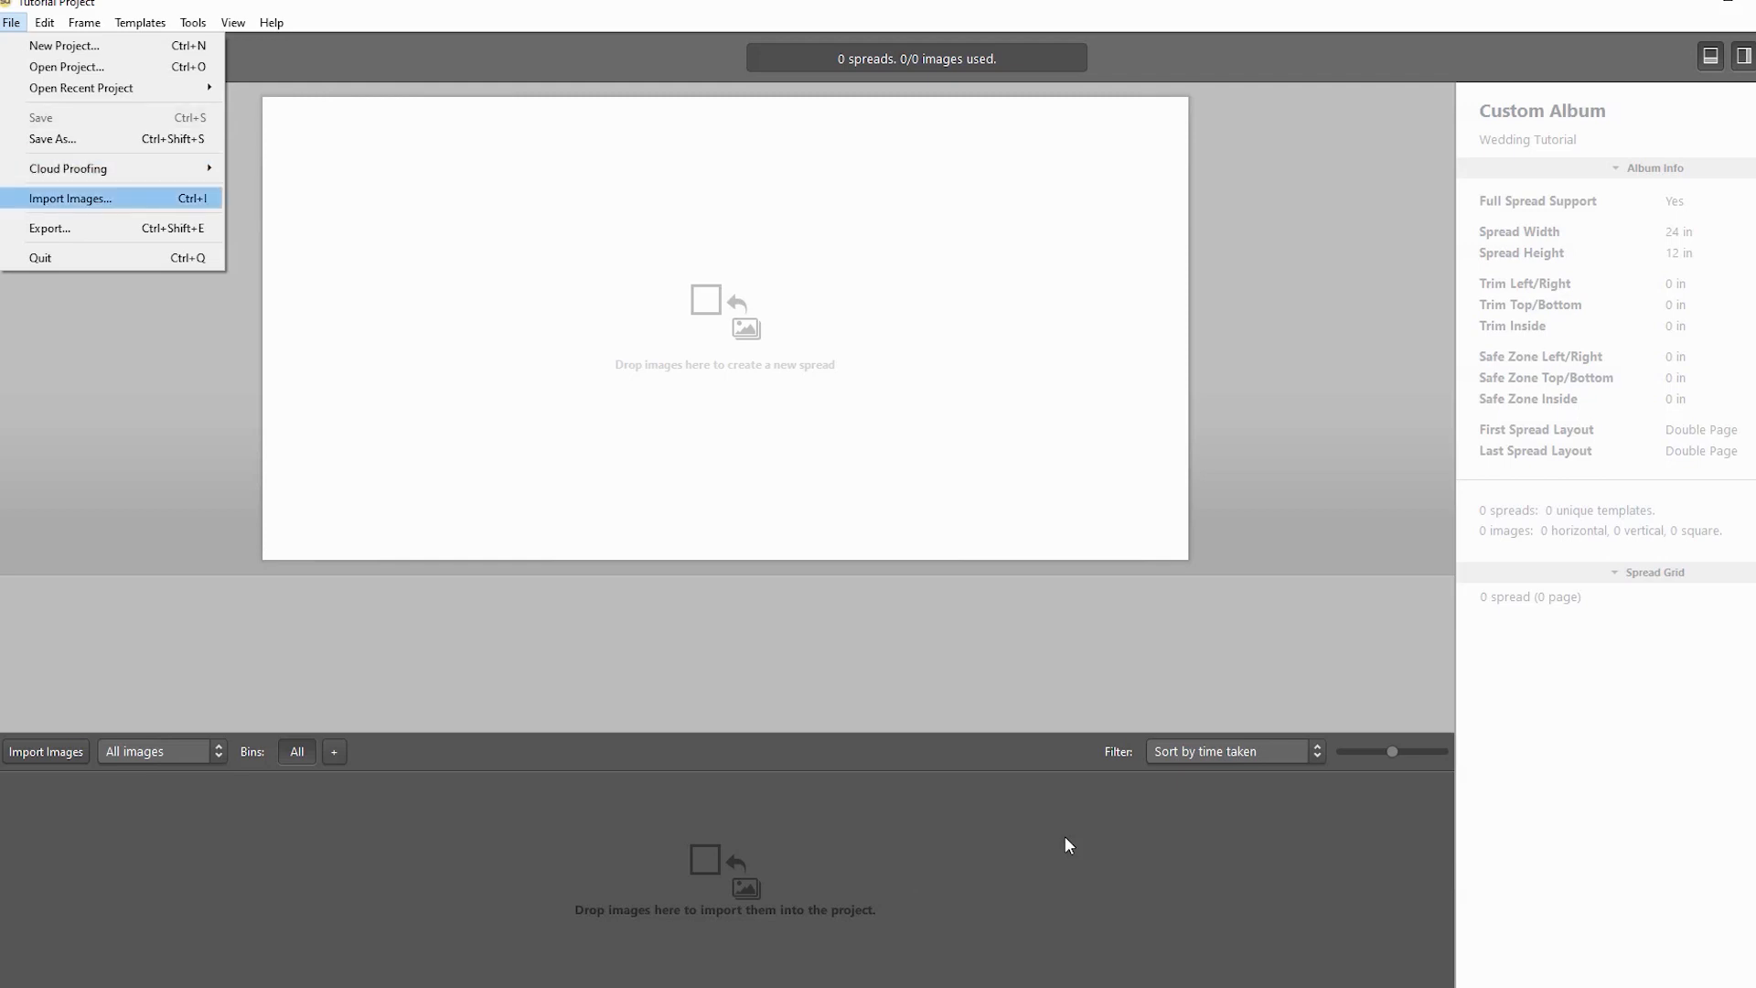
pyautogui.press('Return')
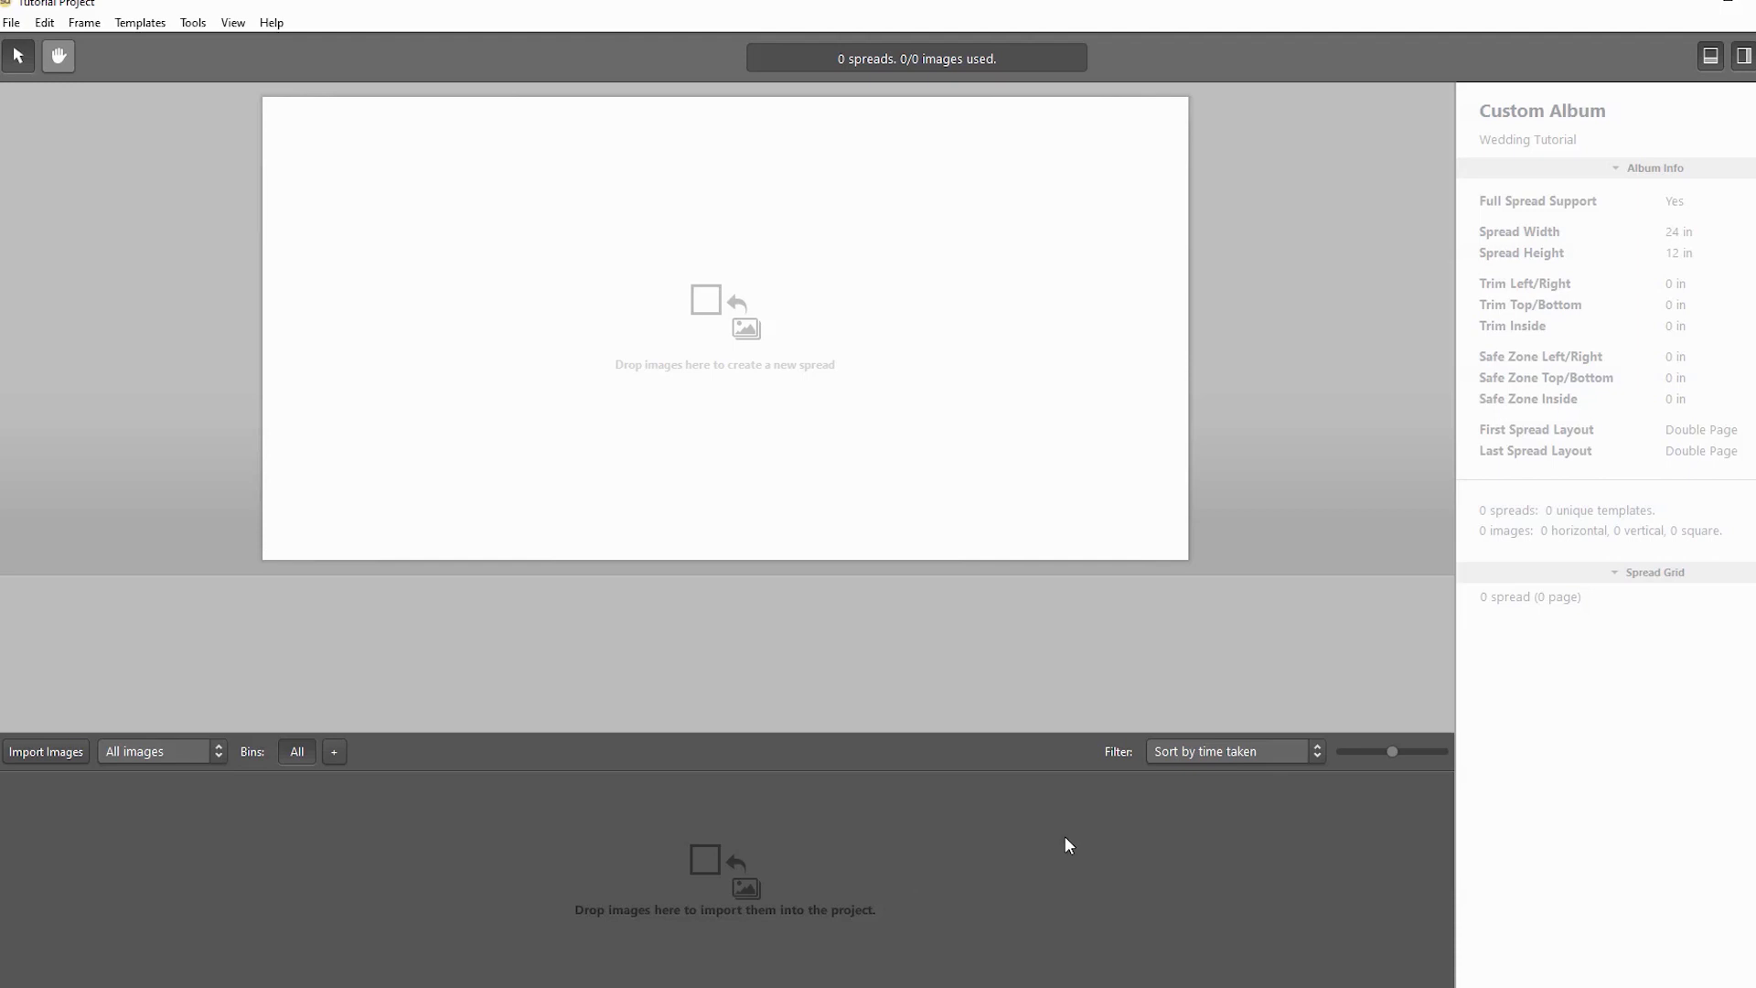
pyautogui.press('super+1')
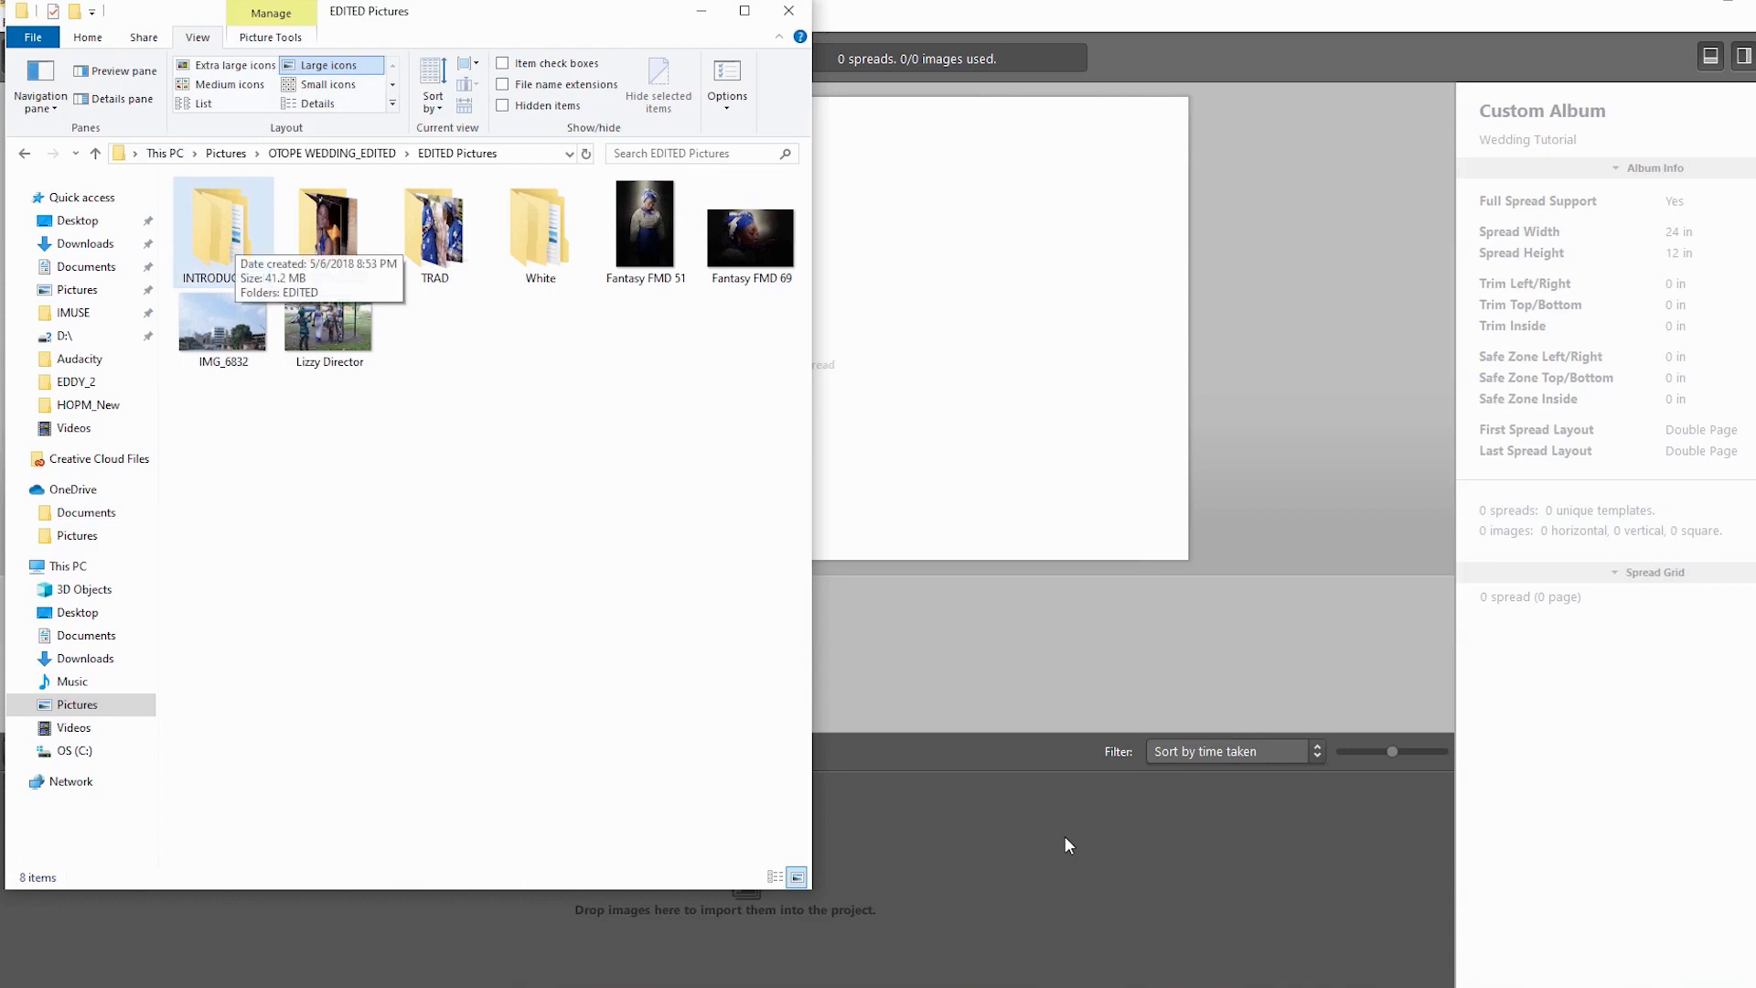
# - Open the EDITED folder inside INTRODUCTION
pyautogui.press('Return')
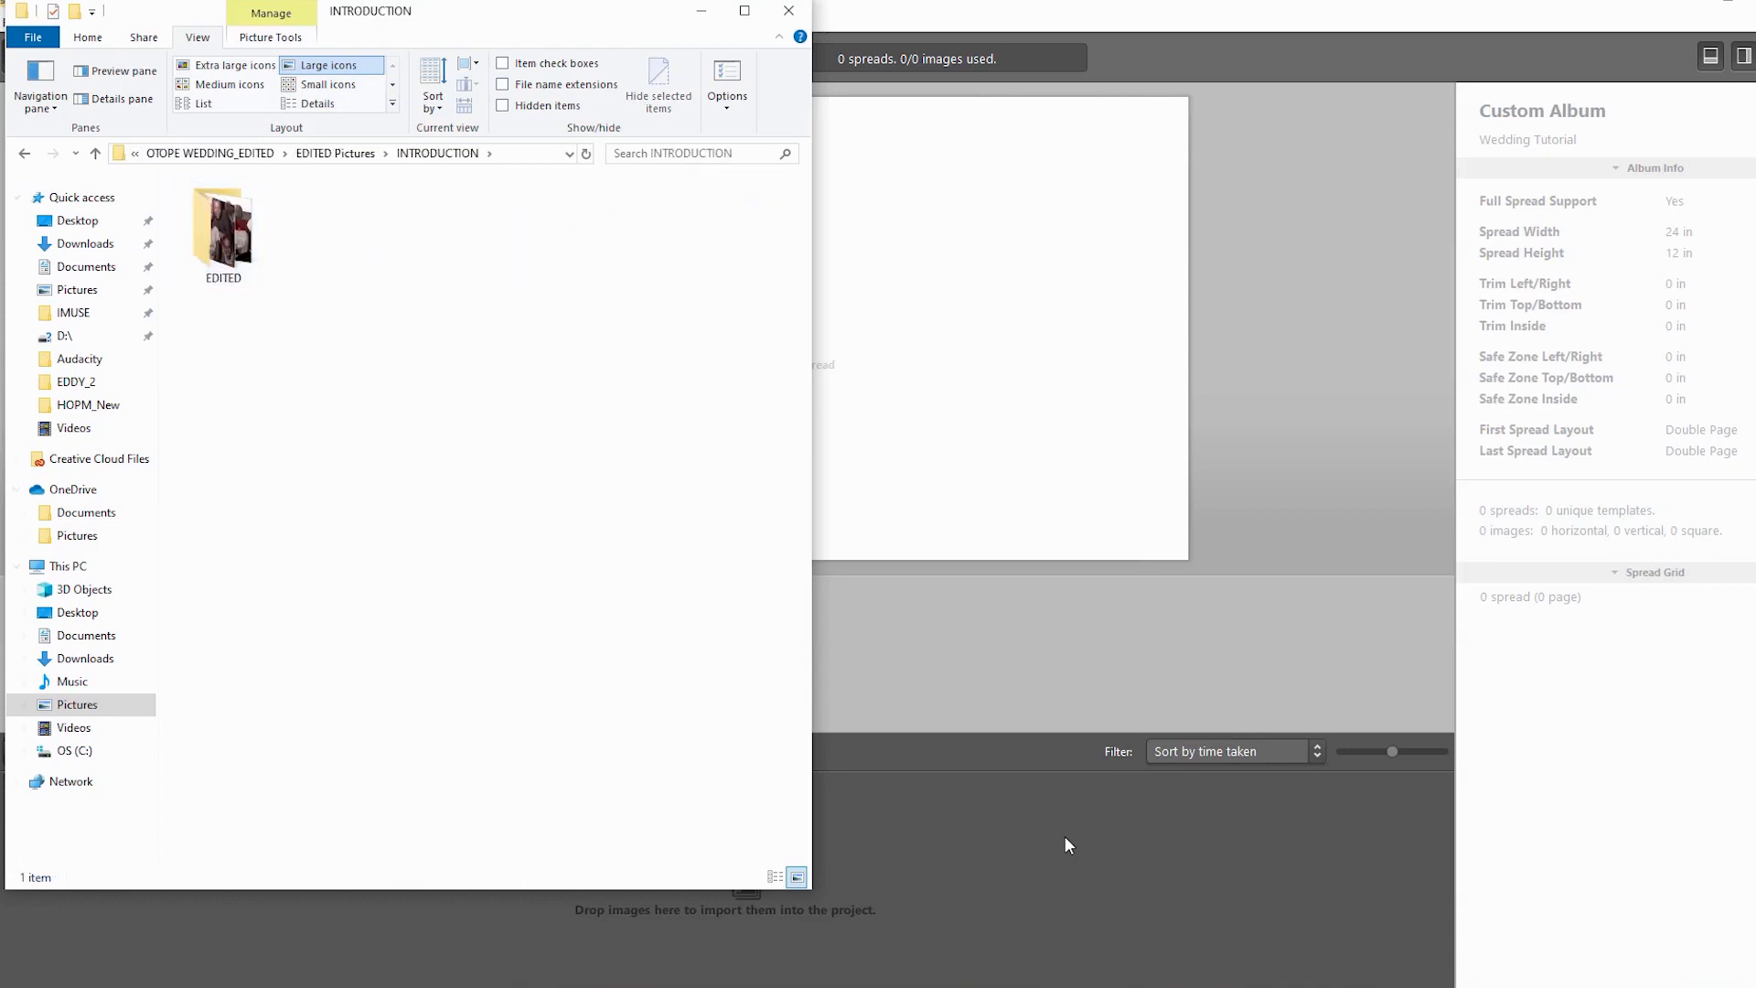
pyautogui.press('BackSpace')
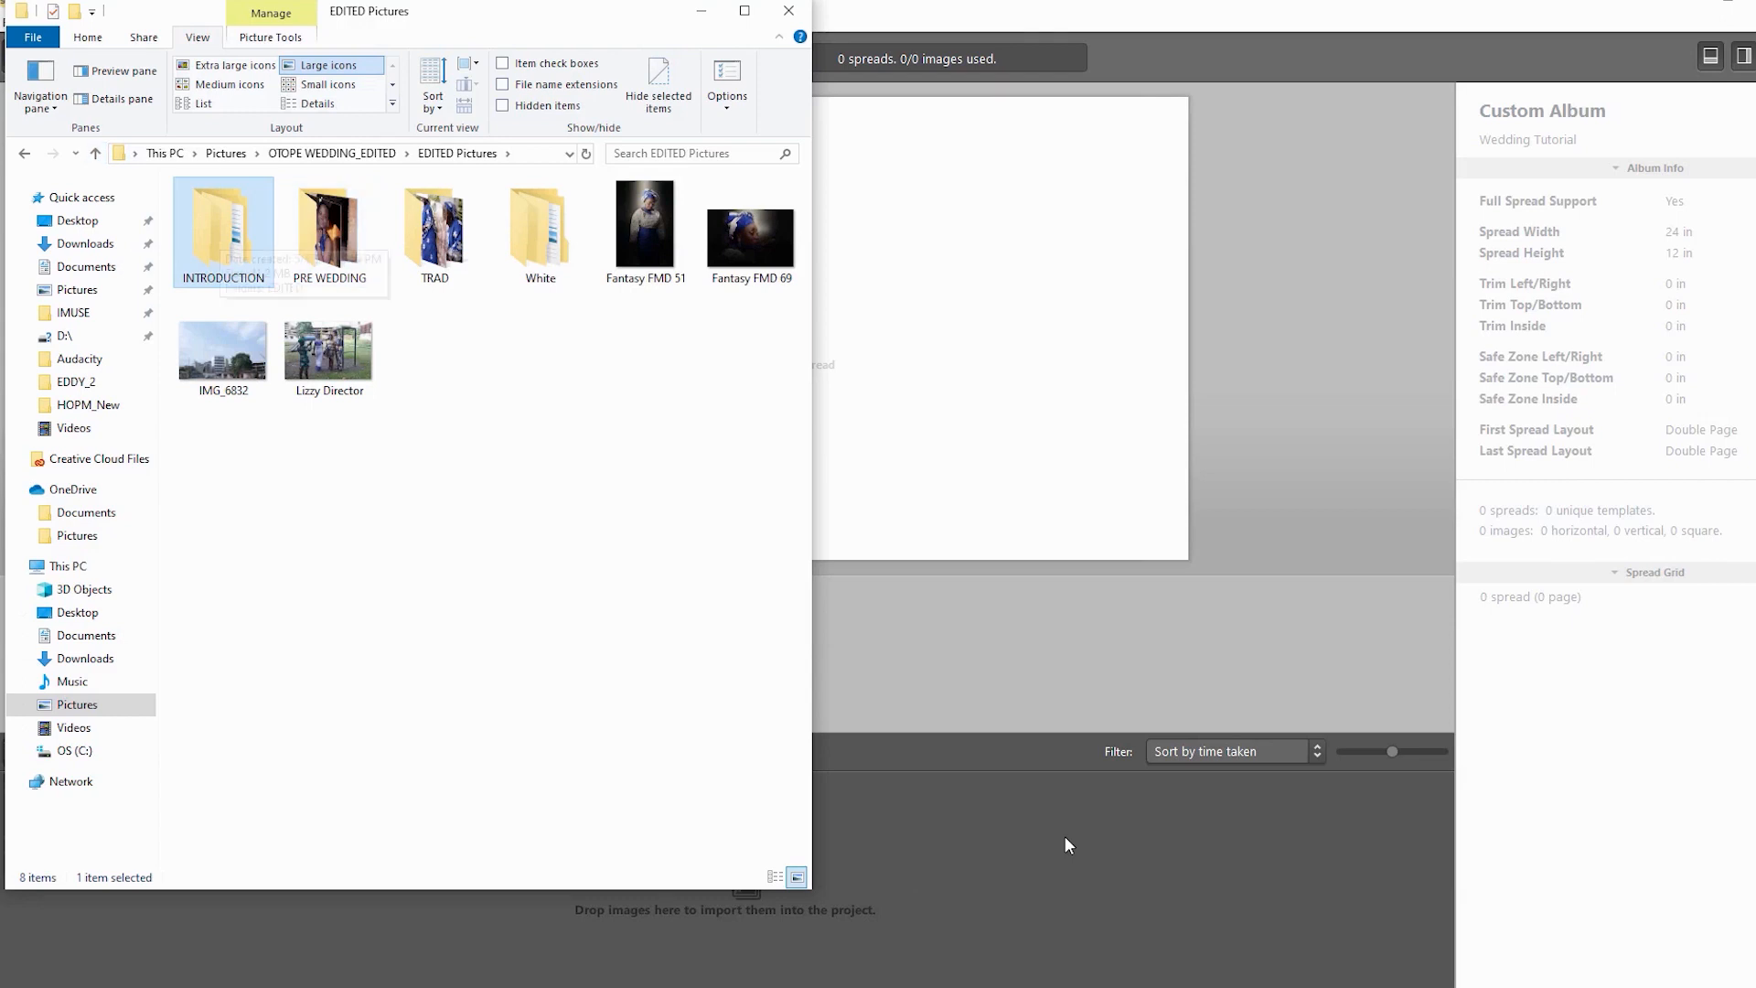
pyautogui.press('Return')
pyautogui.press('Down')
pyautogui.press('Return')
# - Select all EDITED photos except the first two and drag the 60 into the album
pyautogui.press('Right')
pyautogui.press('Right')
pyautogui.press('Right')
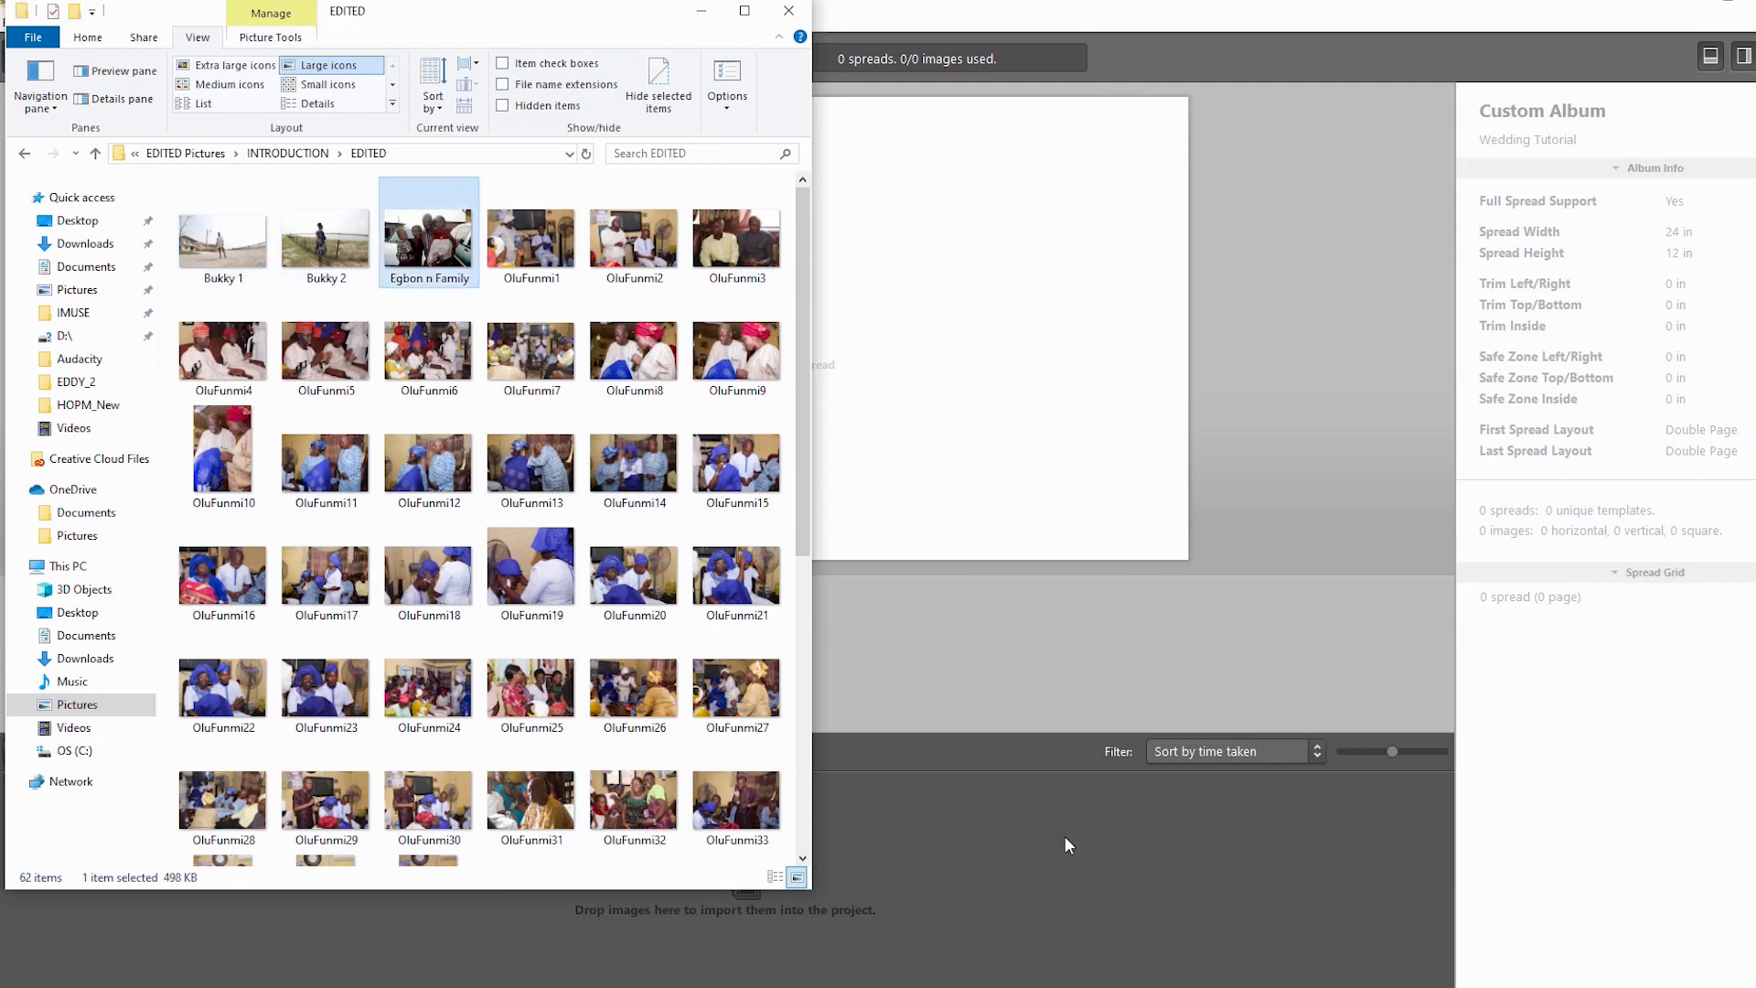
pyautogui.hotkey('ctrl', 'a')
pyautogui.hotkey('ctrl', 'Left')
pyautogui.hotkey('ctrl', 'space')
pyautogui.hotkey('ctrl', 'Left')
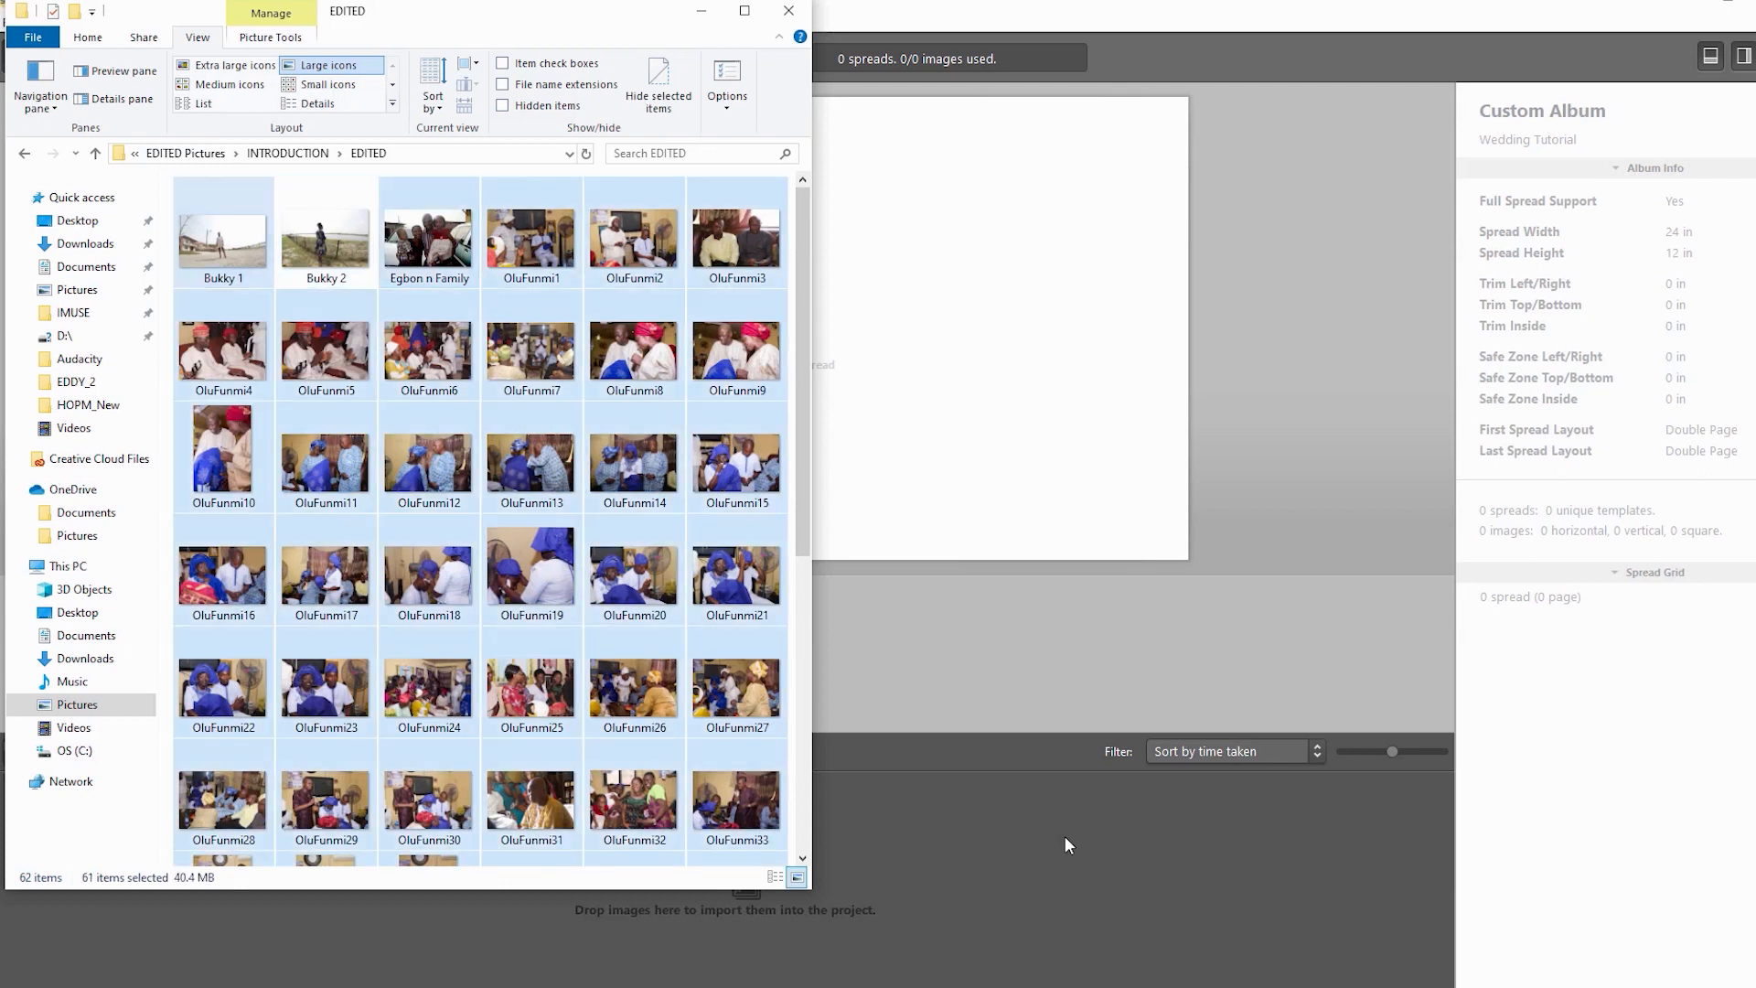
pyautogui.hotkey('ctrl', 'space')
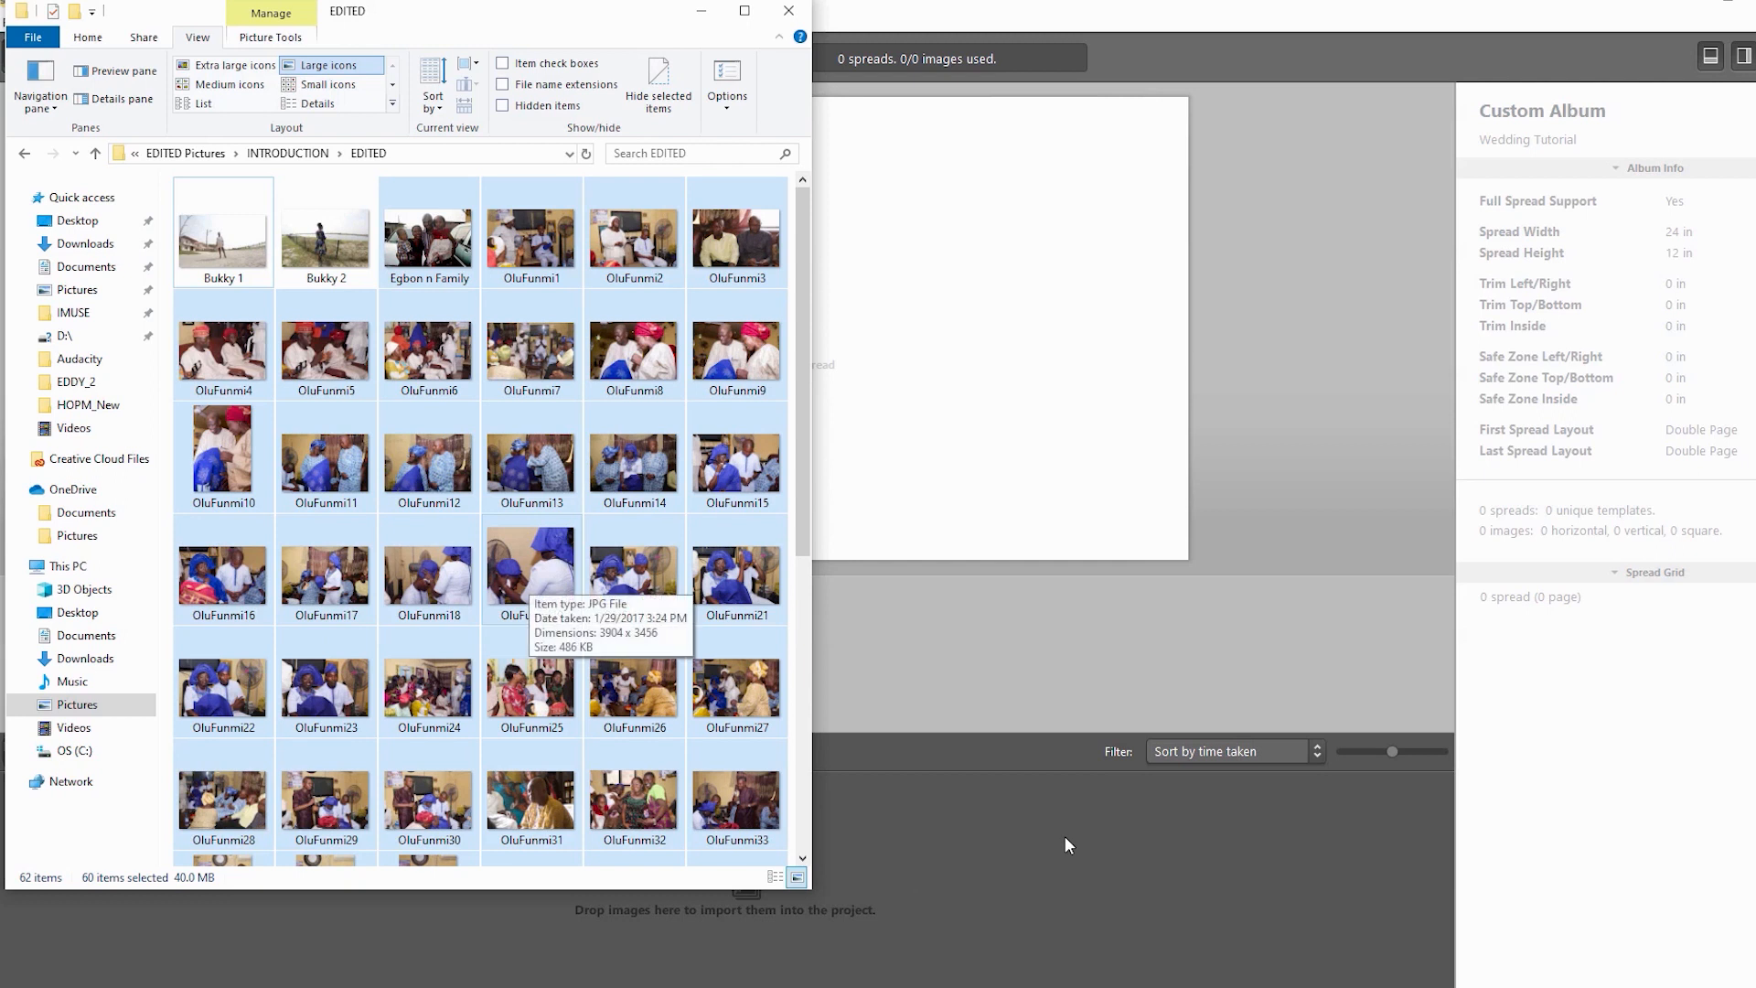
pyautogui.hotkey('ctrl', 'pagedown')
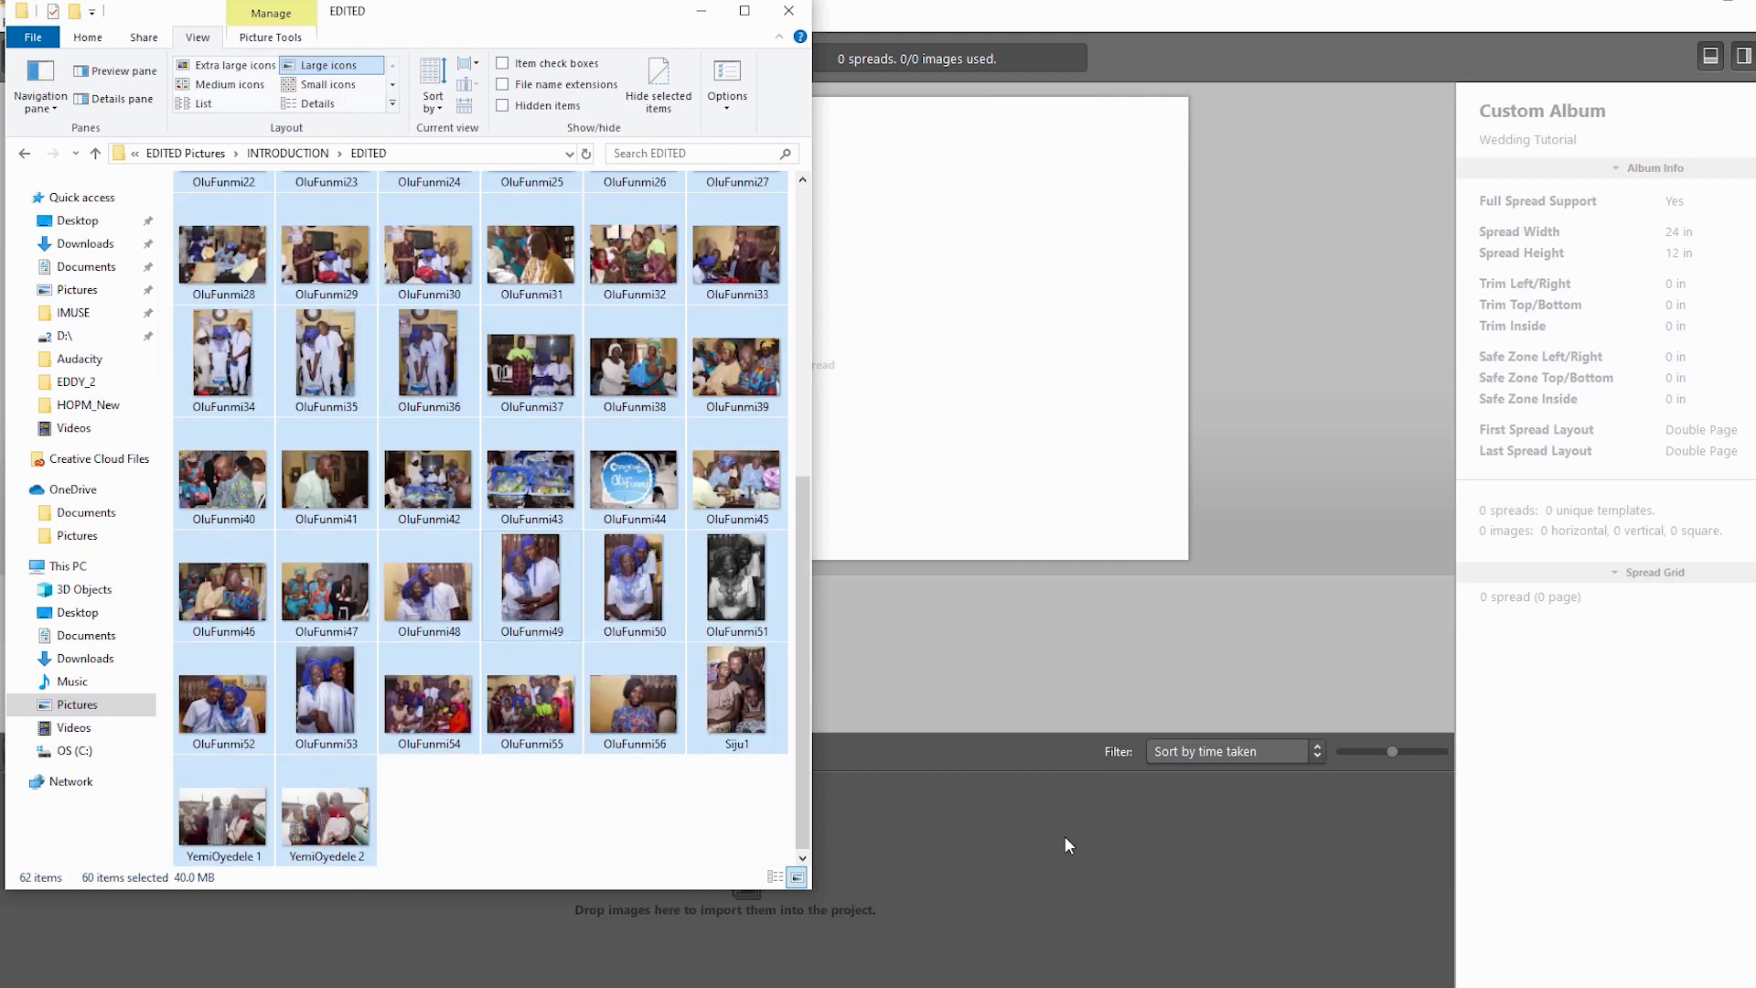
pyautogui.moveTo(736, 695); pyautogui.dragTo(1064, 836)
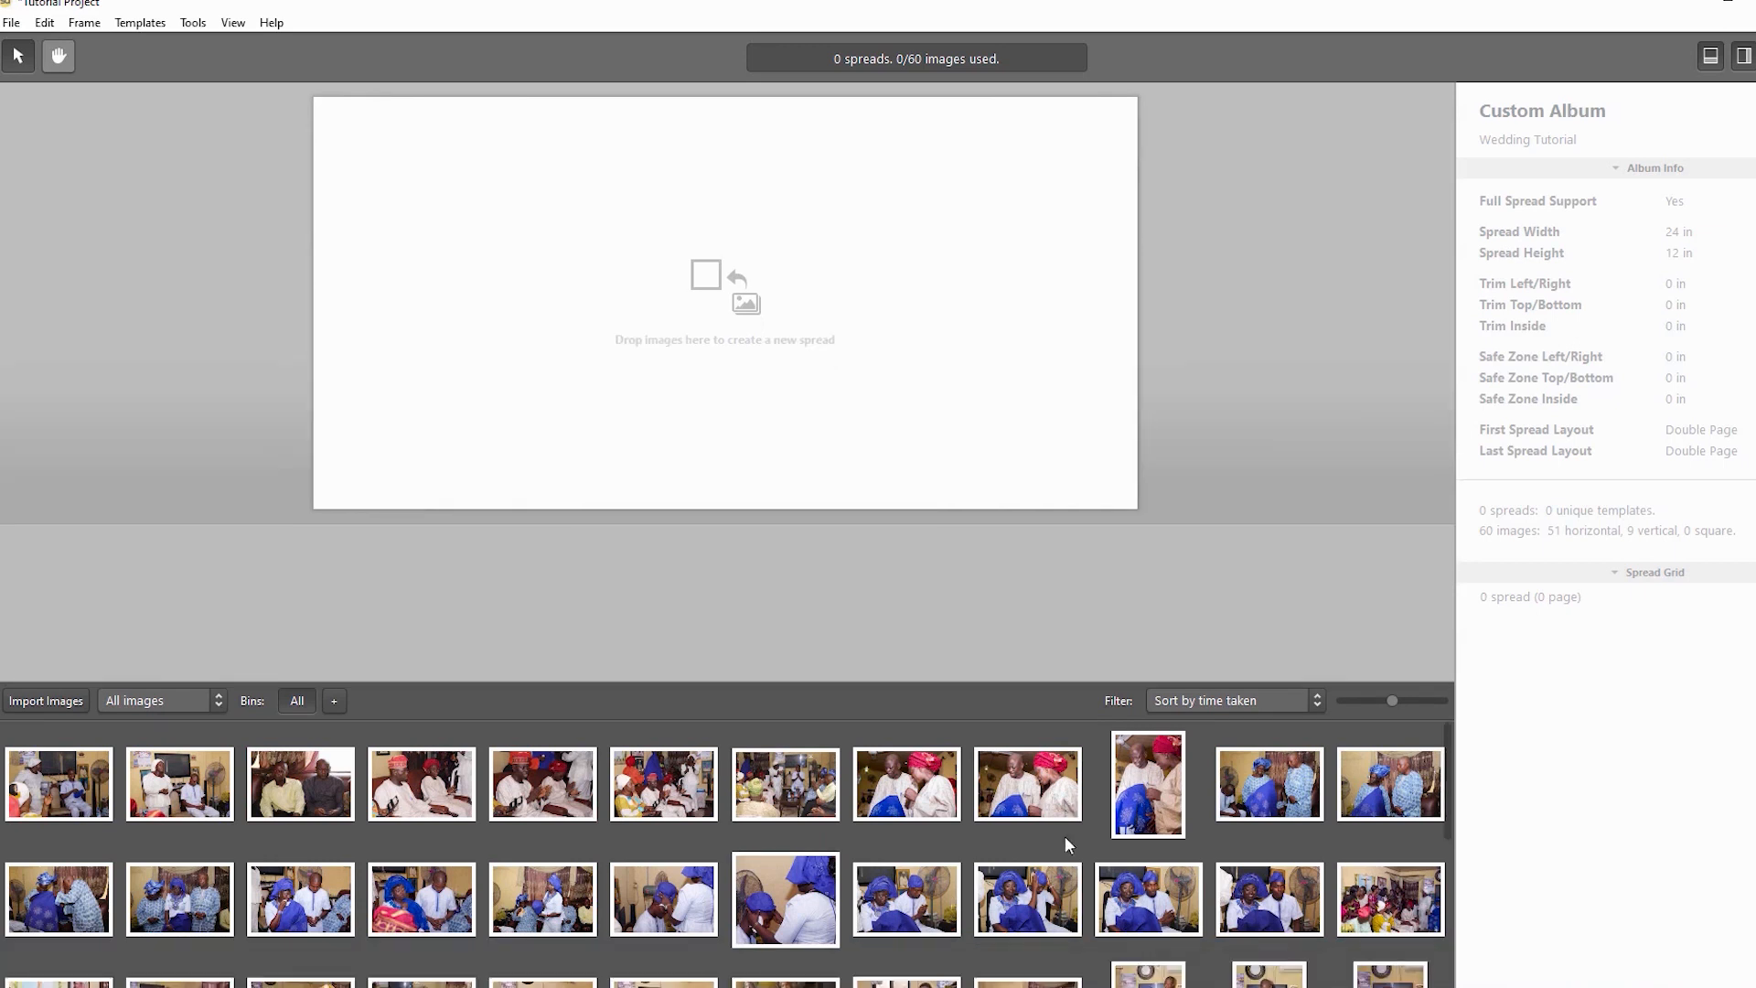
# - Return to the folder window and open the PRE WEDDING folder
pyautogui.scroll(-5, 1065, 836)
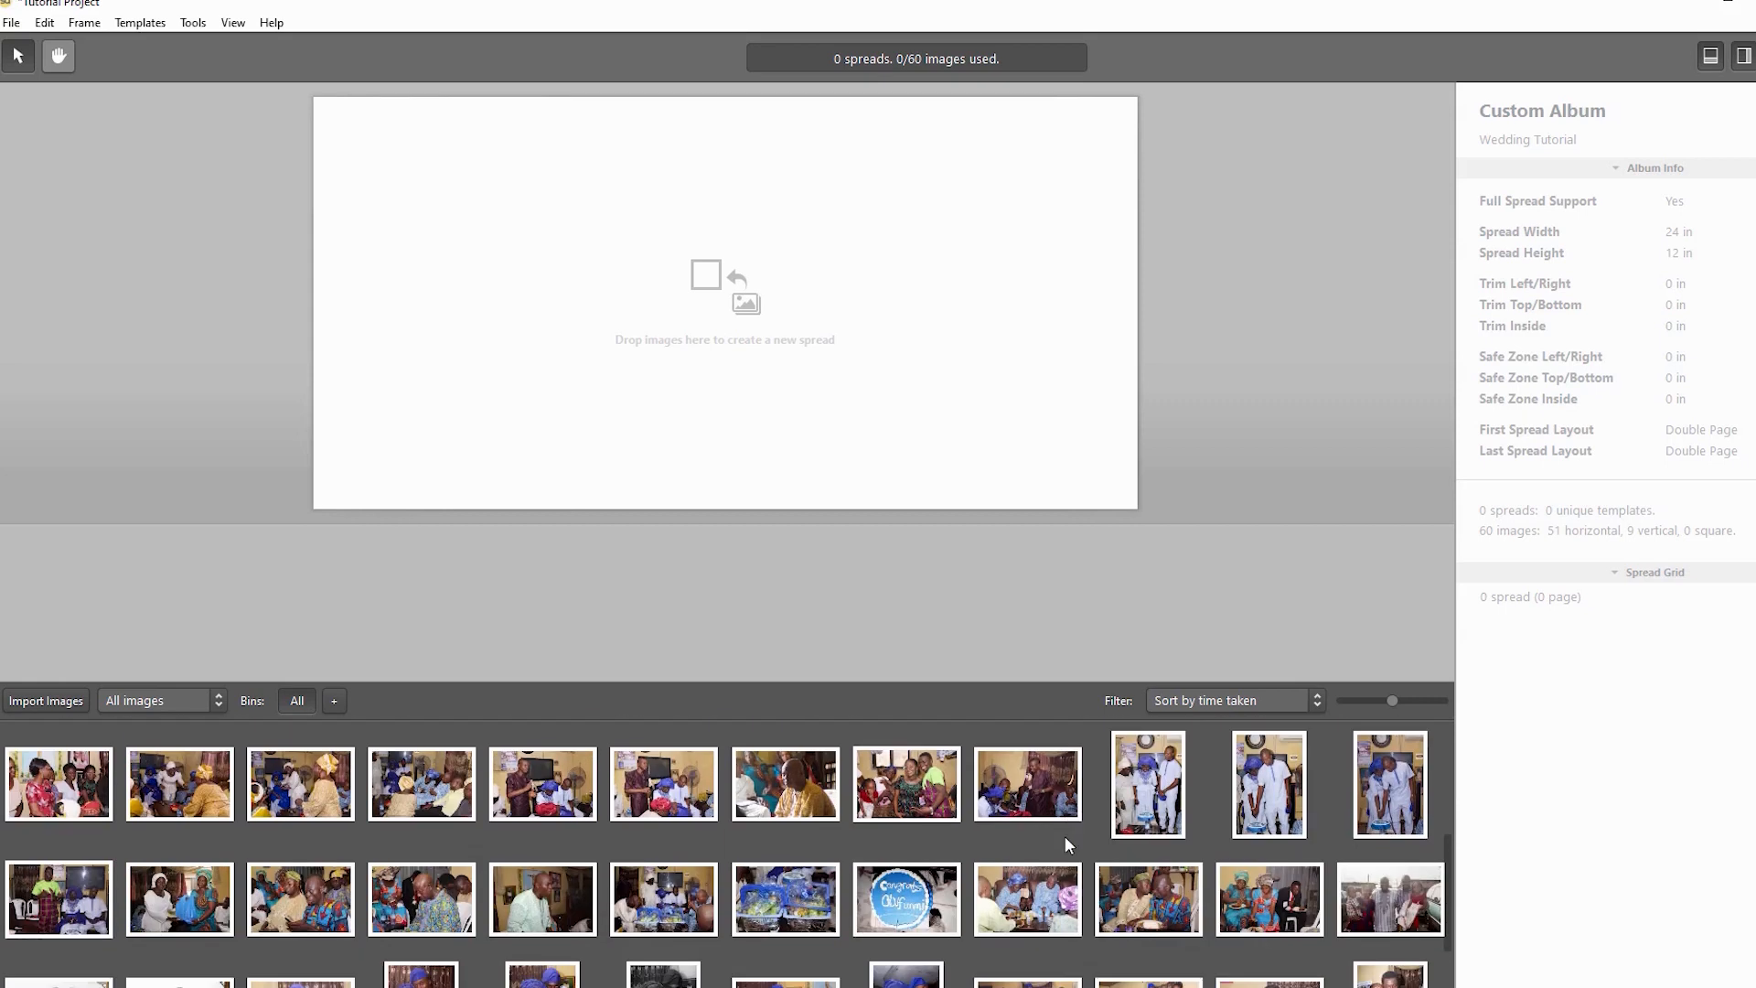
pyautogui.scroll(5, 1064, 836)
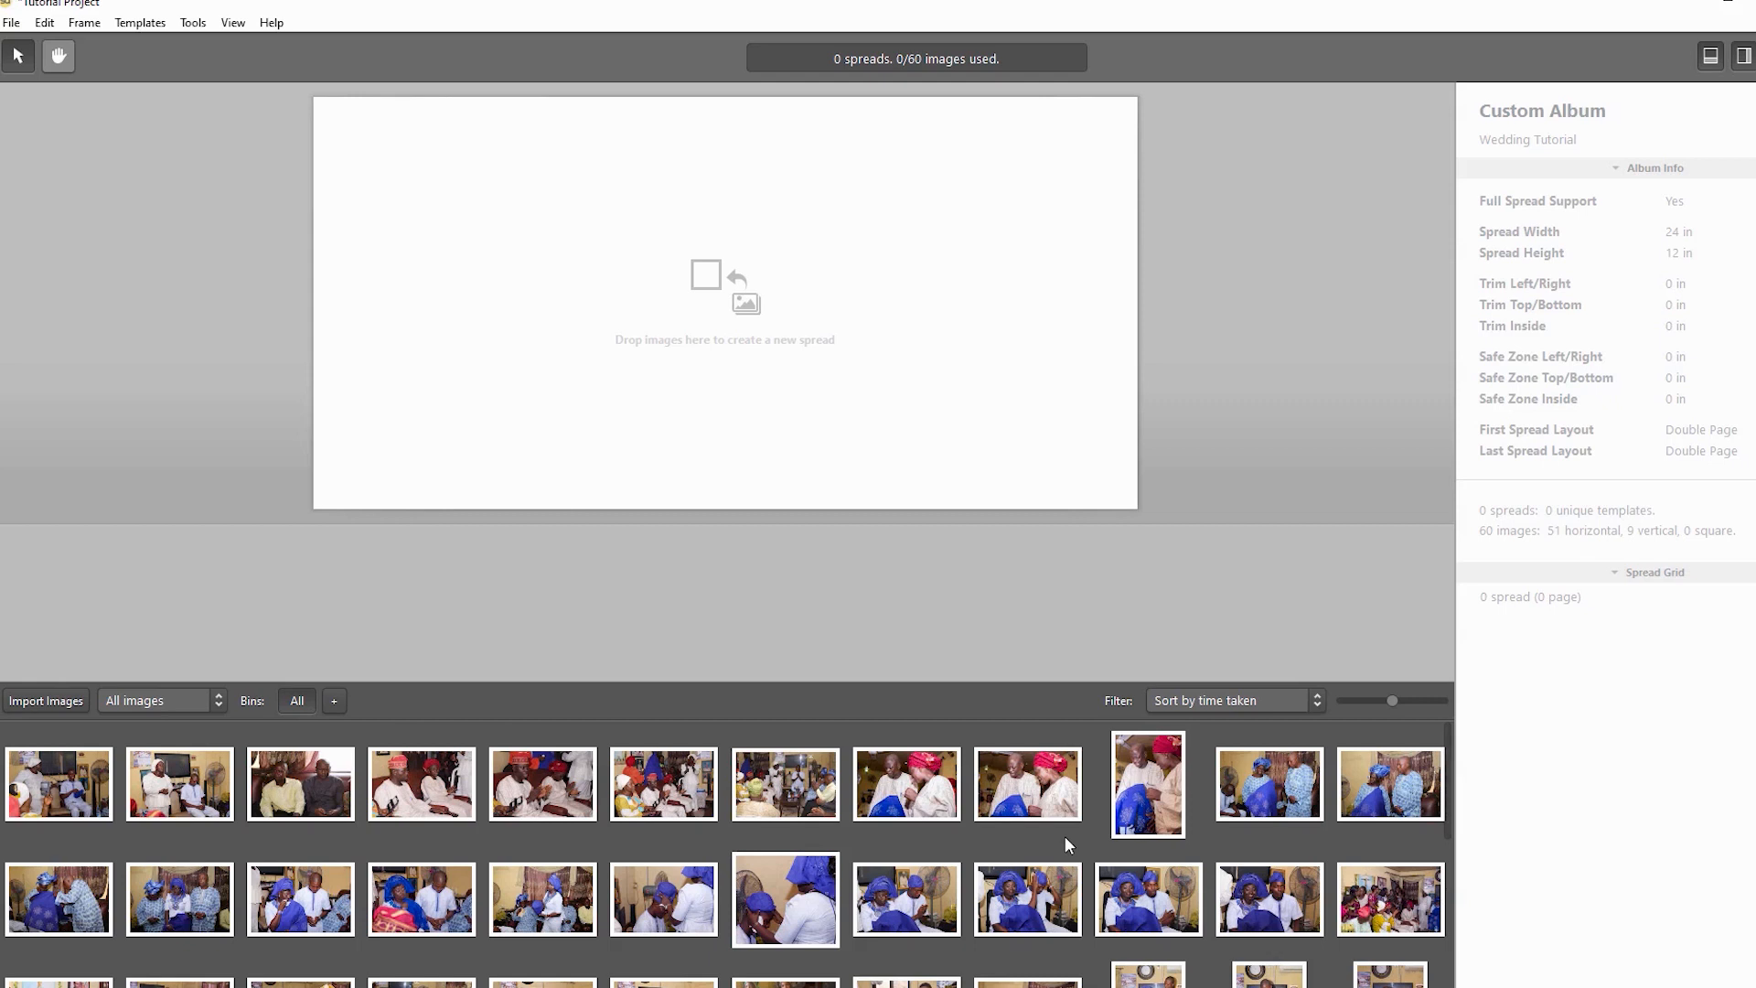
pyautogui.press('super+1')
pyautogui.press('super+1')
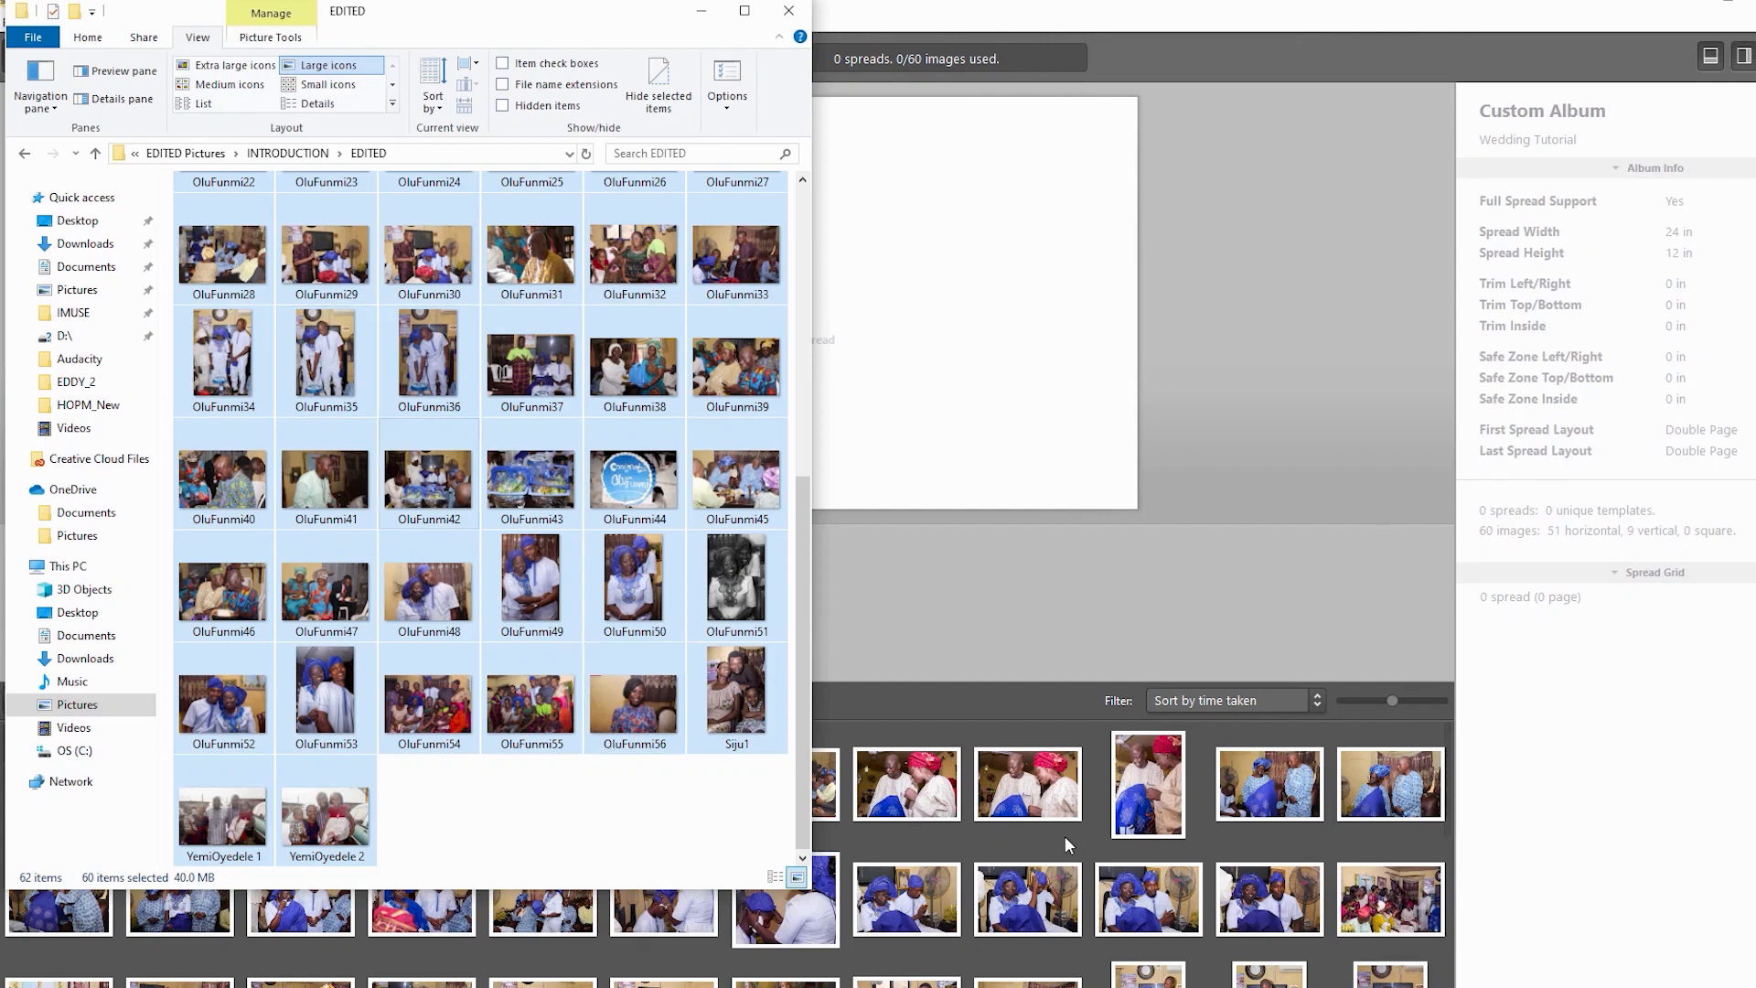
pyautogui.press('Home')
pyautogui.hotkey('alt', 'Up')
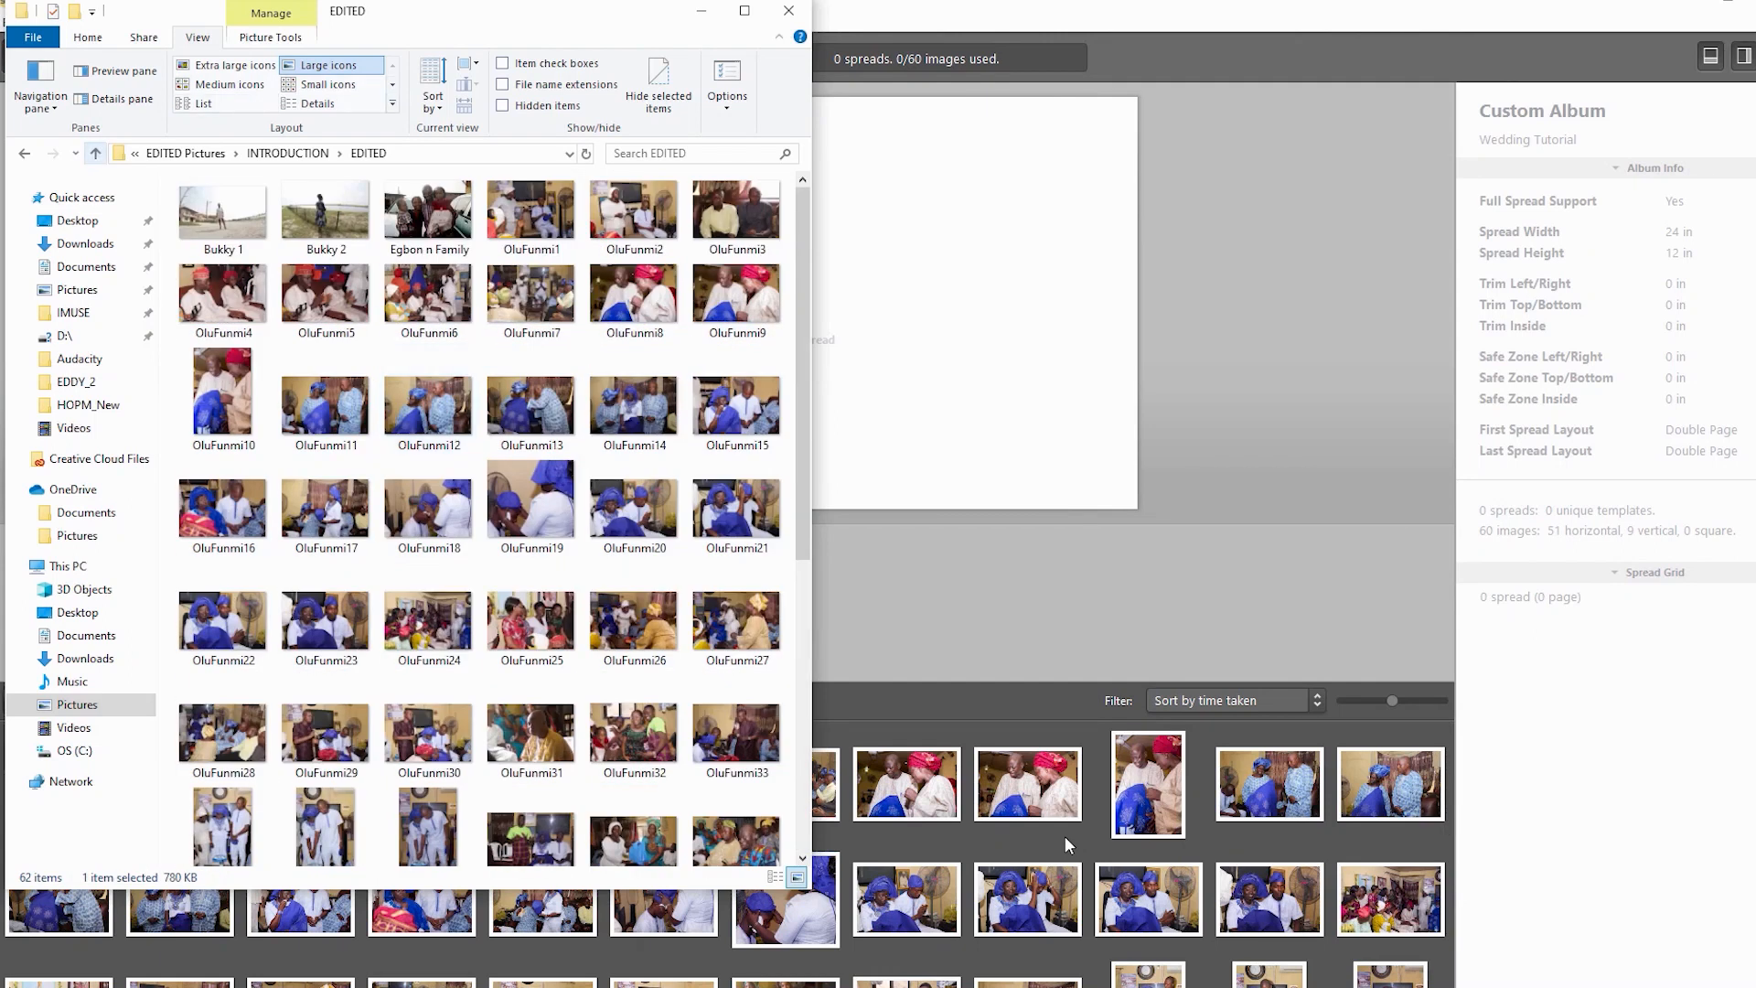
pyautogui.hotkey('alt', 'Up')
pyautogui.press('Right')
pyautogui.press('Return')
# - Import all PRE WEDDING photos and the 181 TRAD photos into the image bin
pyautogui.click(327, 343)
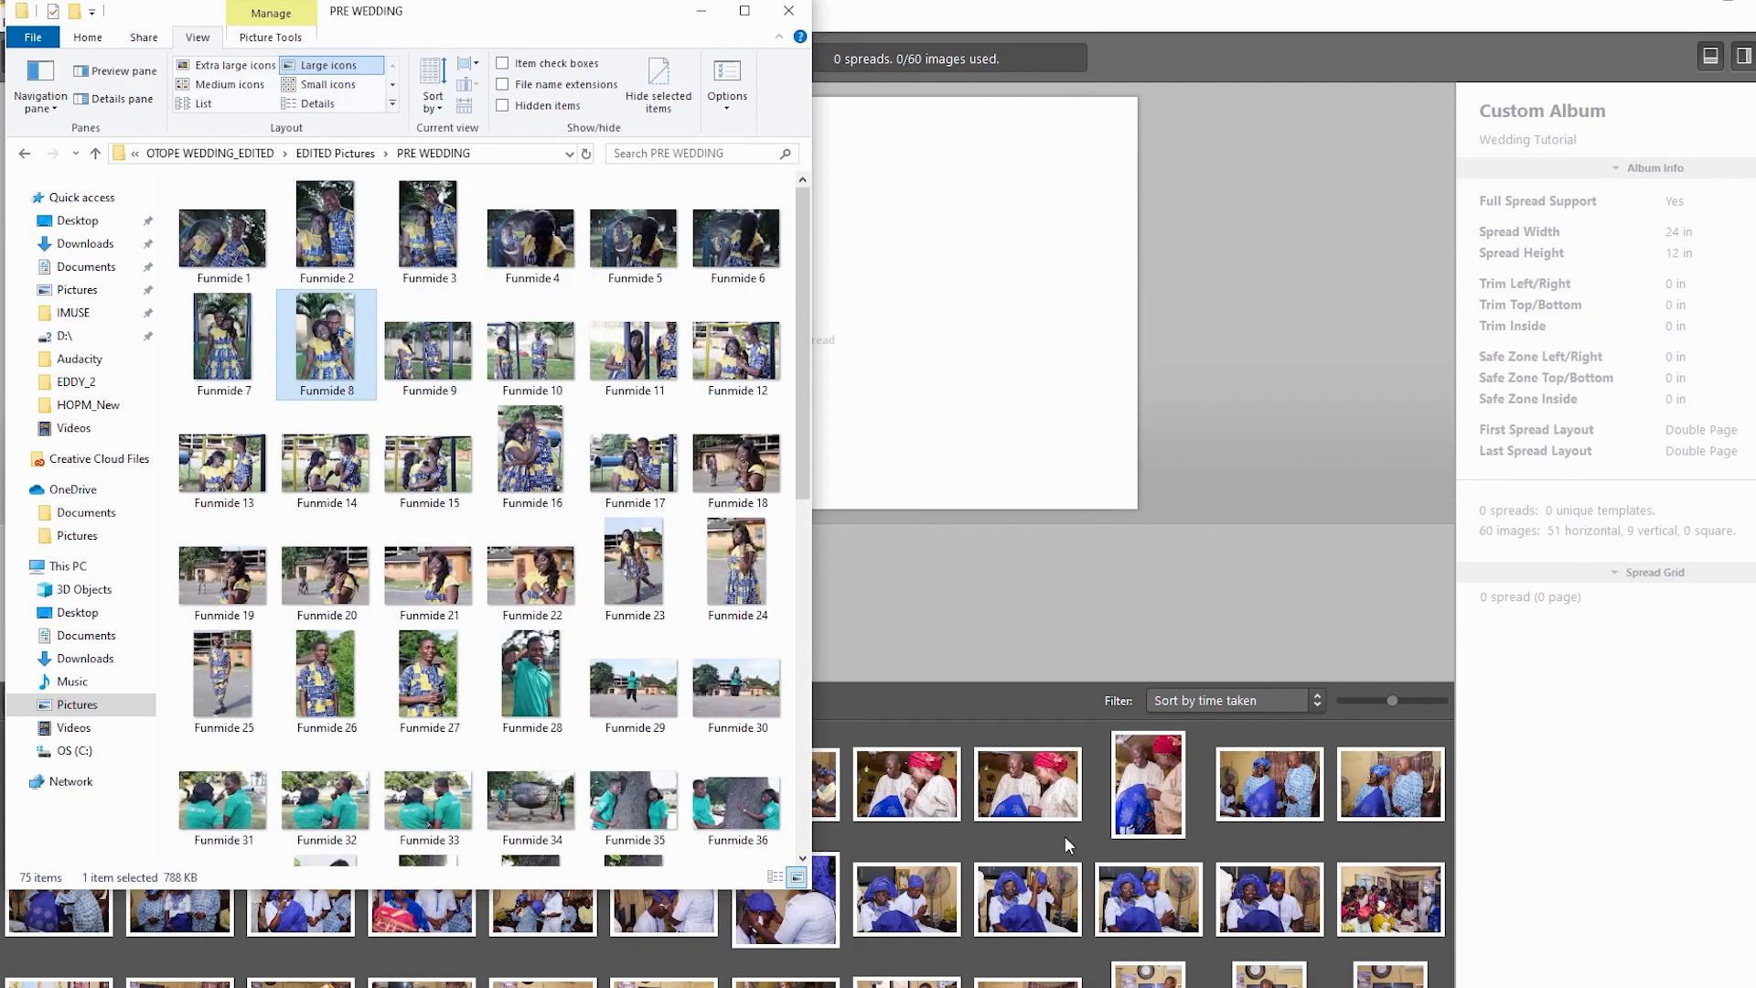
pyautogui.hotkey('ctrl', 'a')
pyautogui.moveTo(327, 343); pyautogui.dragTo(1065, 836)
pyautogui.hotkey('alt', 'Tab')
pyautogui.hotkey('alt', 'Up')
pyautogui.press('Right')
pyautogui.press('Return')
pyautogui.hotkey('ctrl', 'a')
pyautogui.moveTo(429, 581); pyautogui.dragTo(1065, 836)
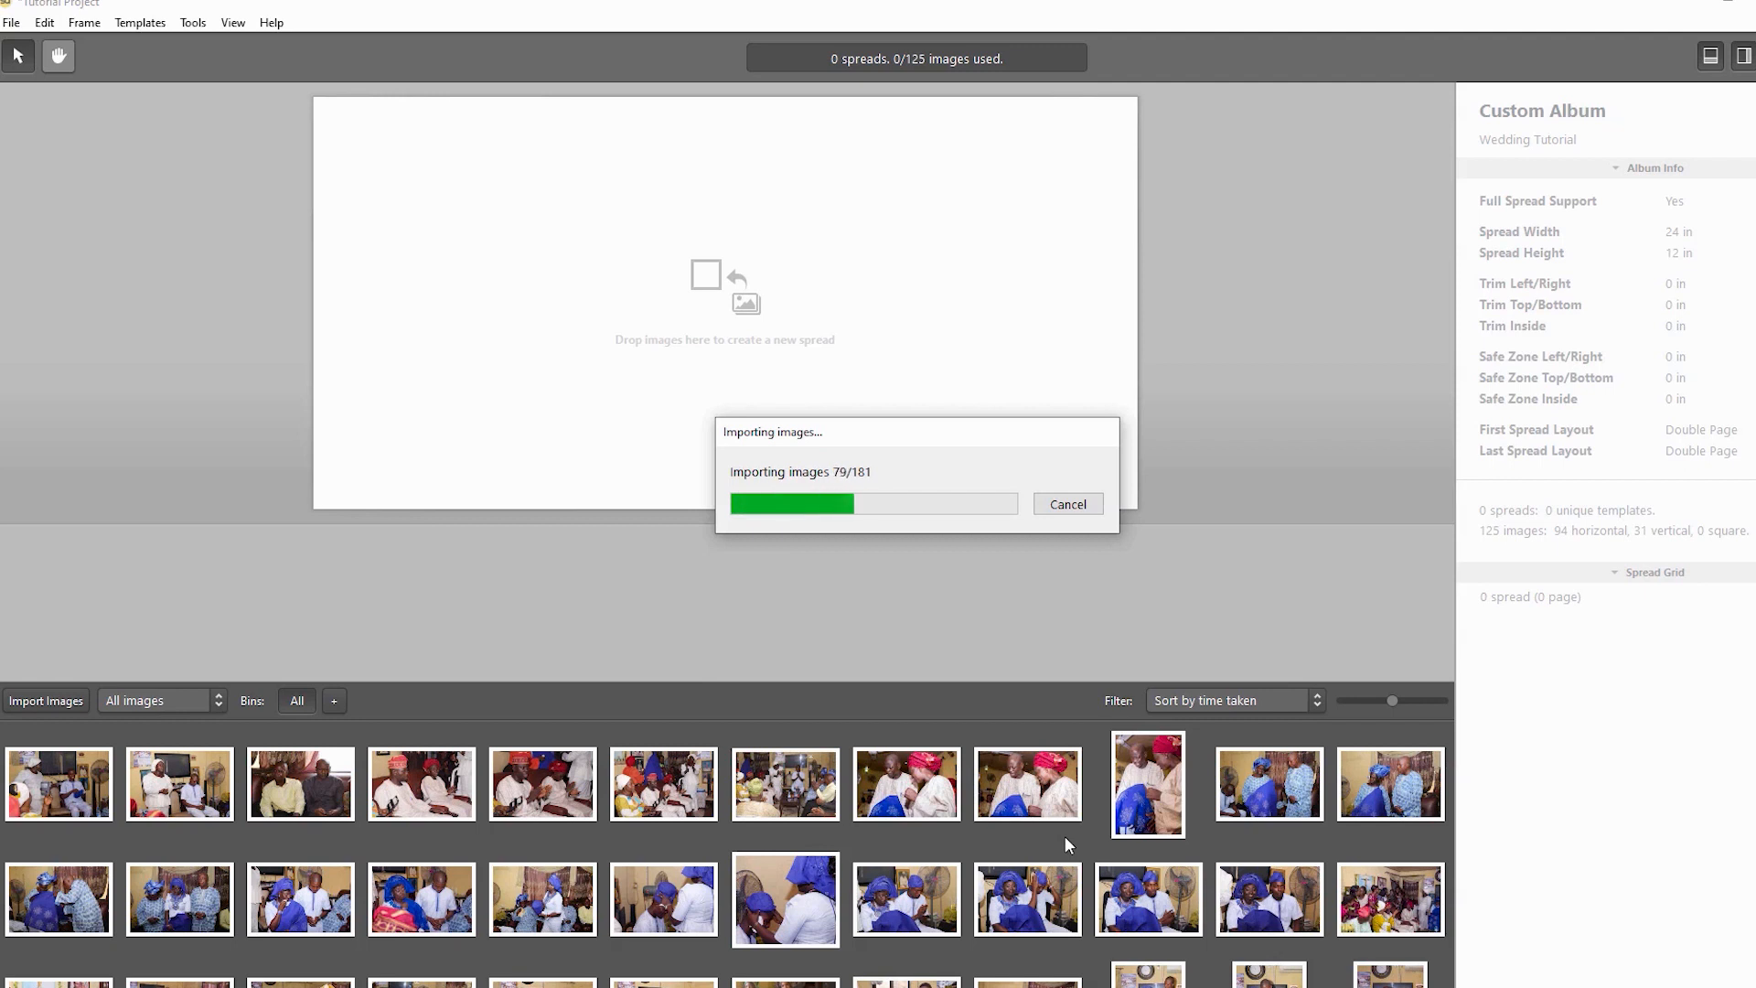
# - Import the remaining batches of 119, 64 and 133 photos, moving the progress box aside
pyautogui.hotkey('alt', 'Tab')
pyautogui.moveTo(224, 223); pyautogui.dragTo(1065, 836)
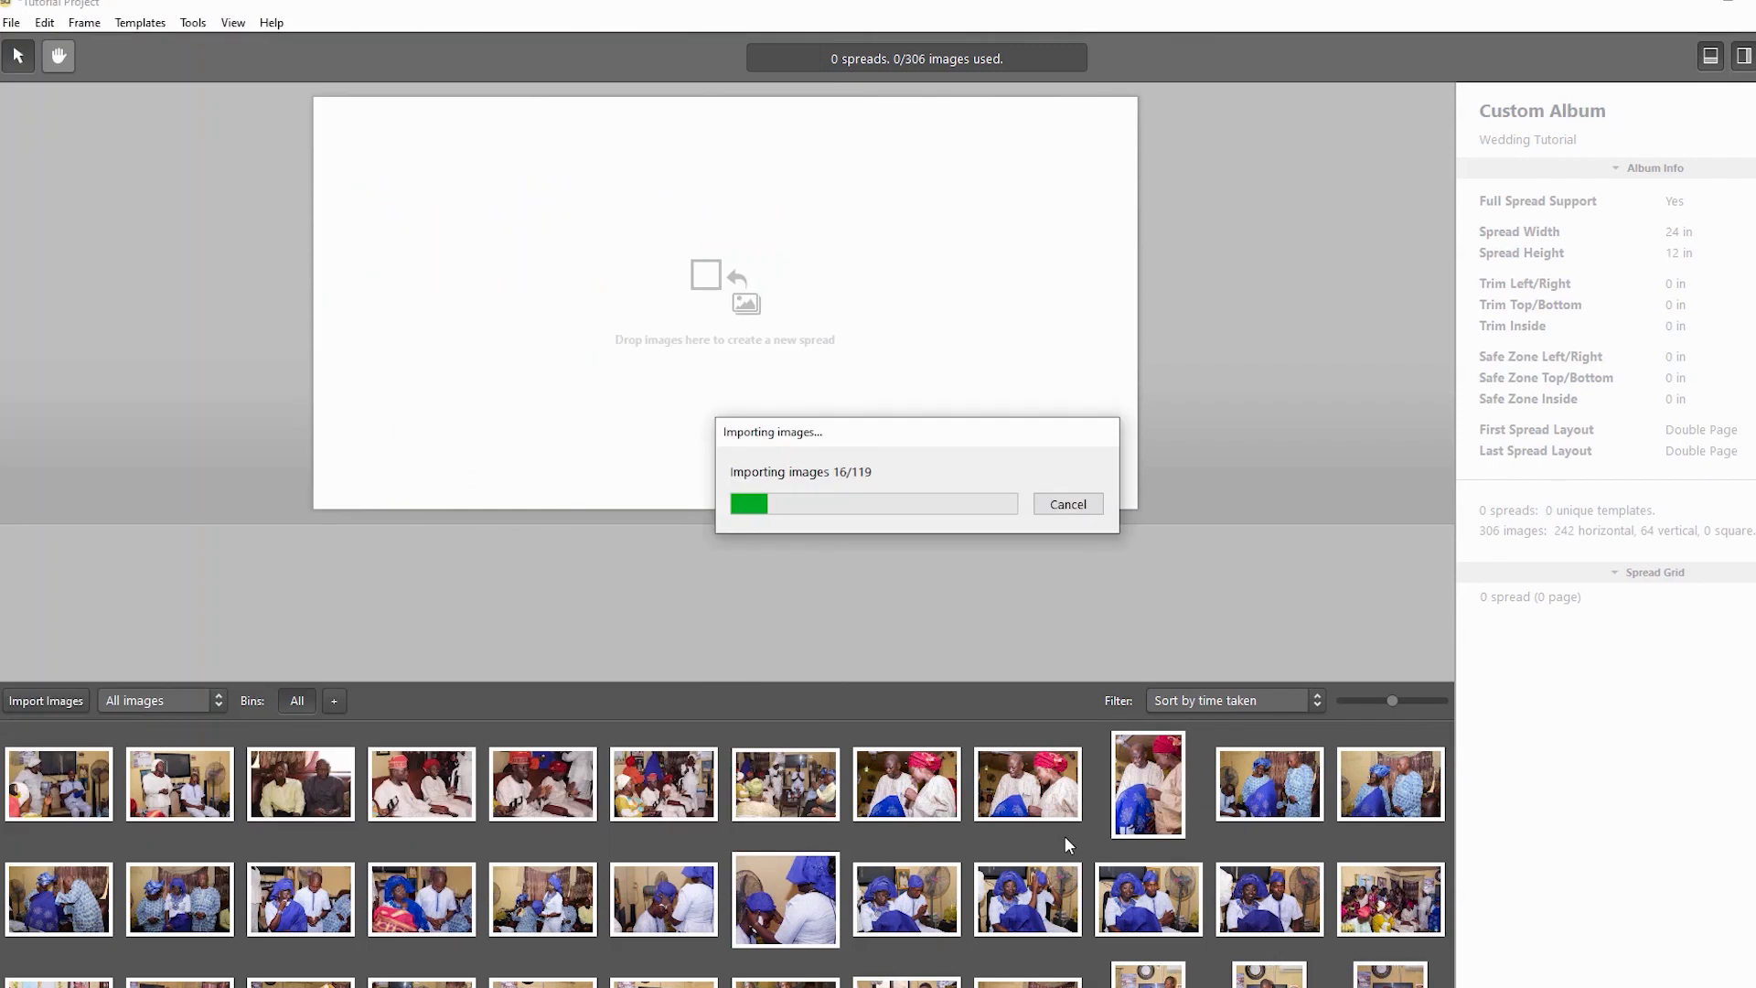
pyautogui.moveTo(916, 432); pyautogui.dragTo(944, 558)
pyautogui.hotkey('alt', 'Tab')
pyautogui.moveTo(331, 223); pyautogui.dragTo(1064, 837)
pyautogui.hotkey('alt', 'Tab')
pyautogui.moveTo(434, 224); pyautogui.dragTo(1064, 836)
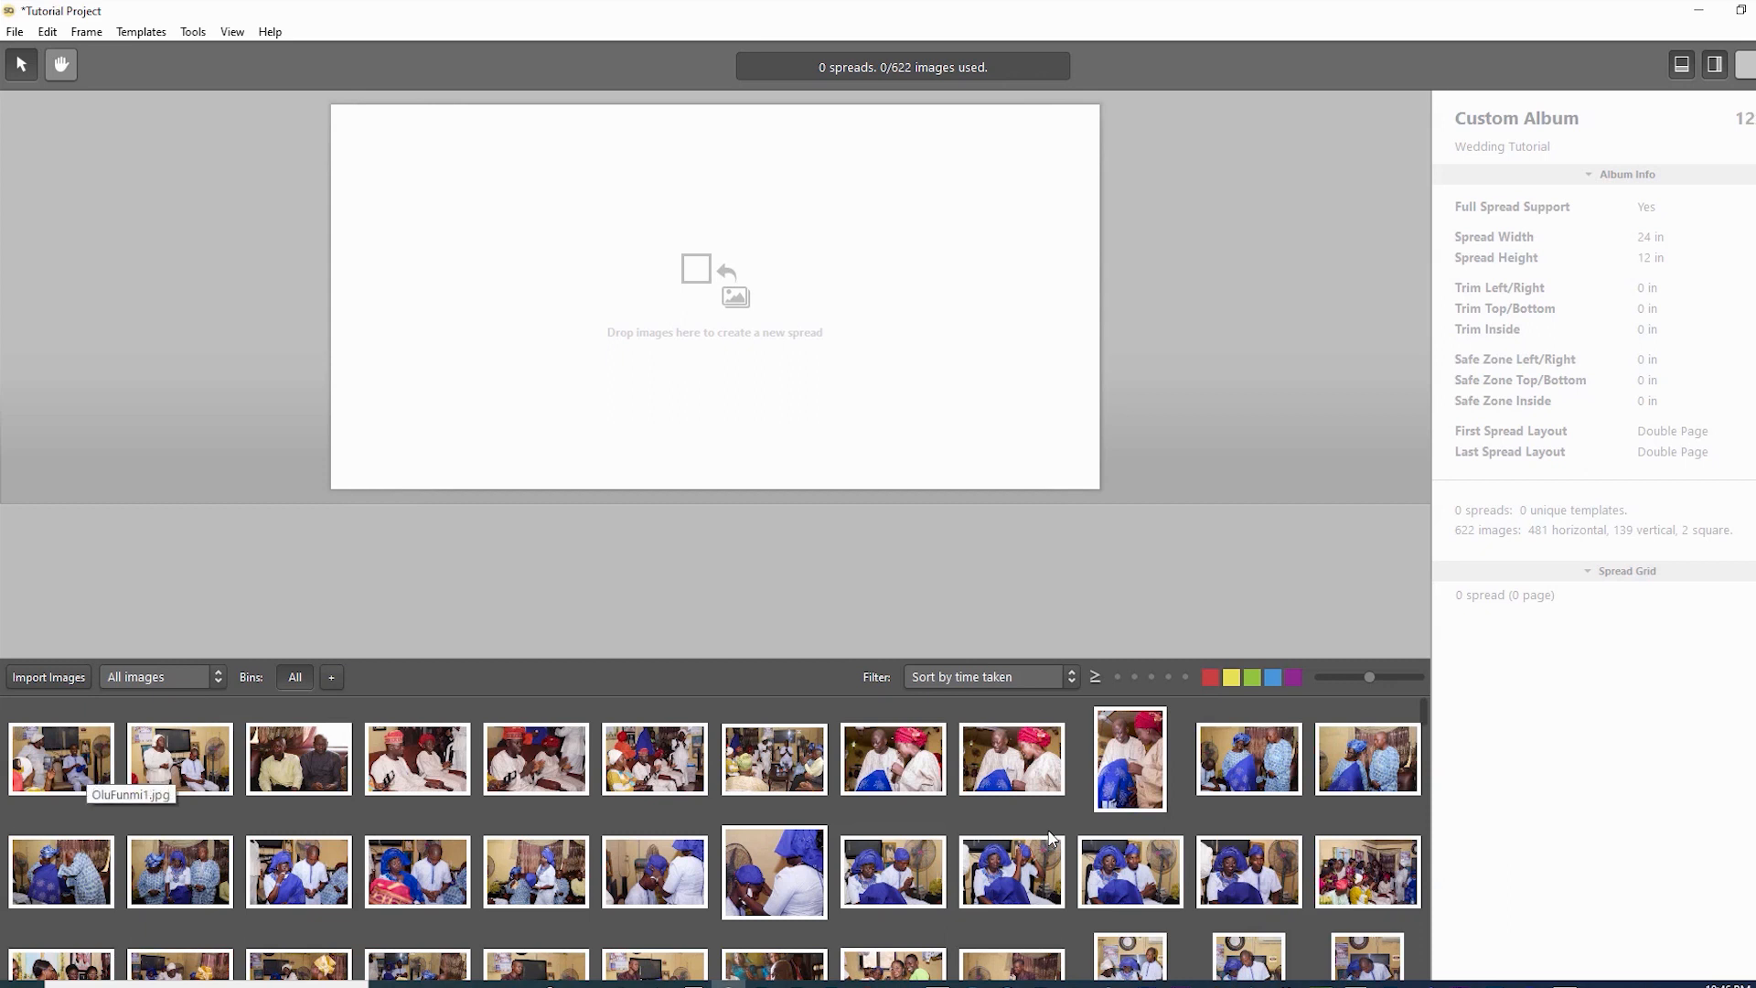
pyautogui.click(82, 766)
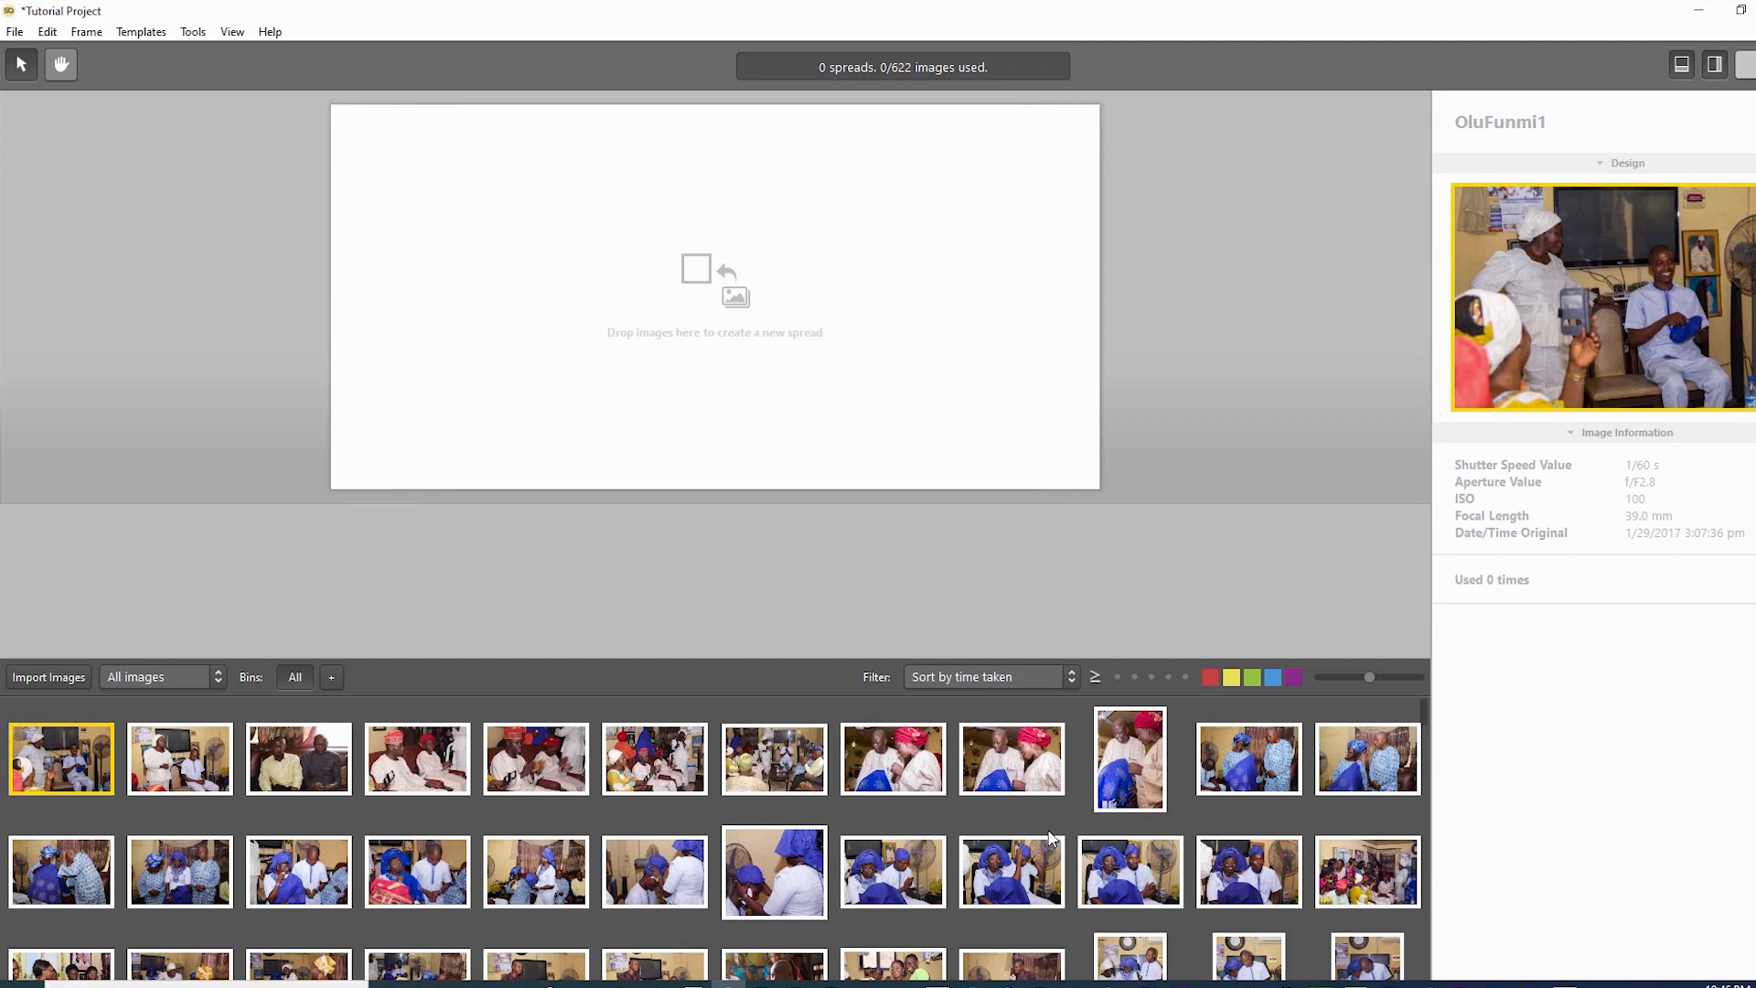
pyautogui.scroll(-2, 1051, 837)
pyautogui.scroll(2, 1050, 837)
pyautogui.click(1049, 832)
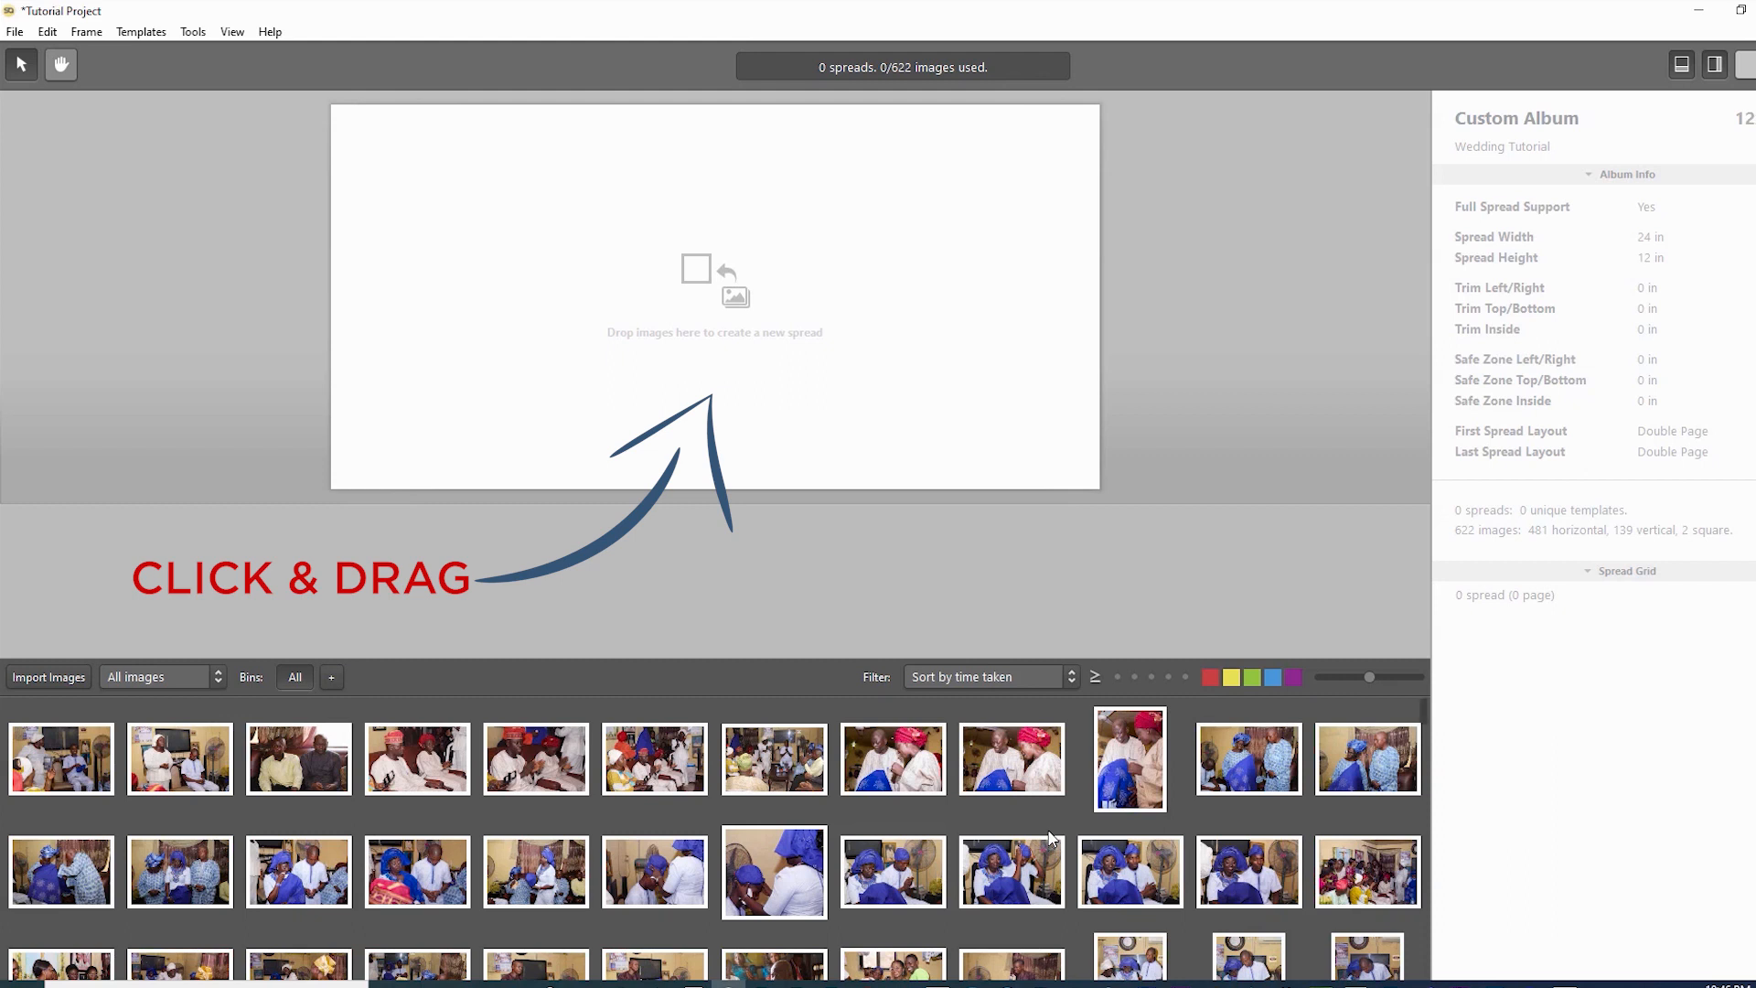
# - Start the first spread with the first bin photo, then add OluFunmi2 before it
pyautogui.press('Right')
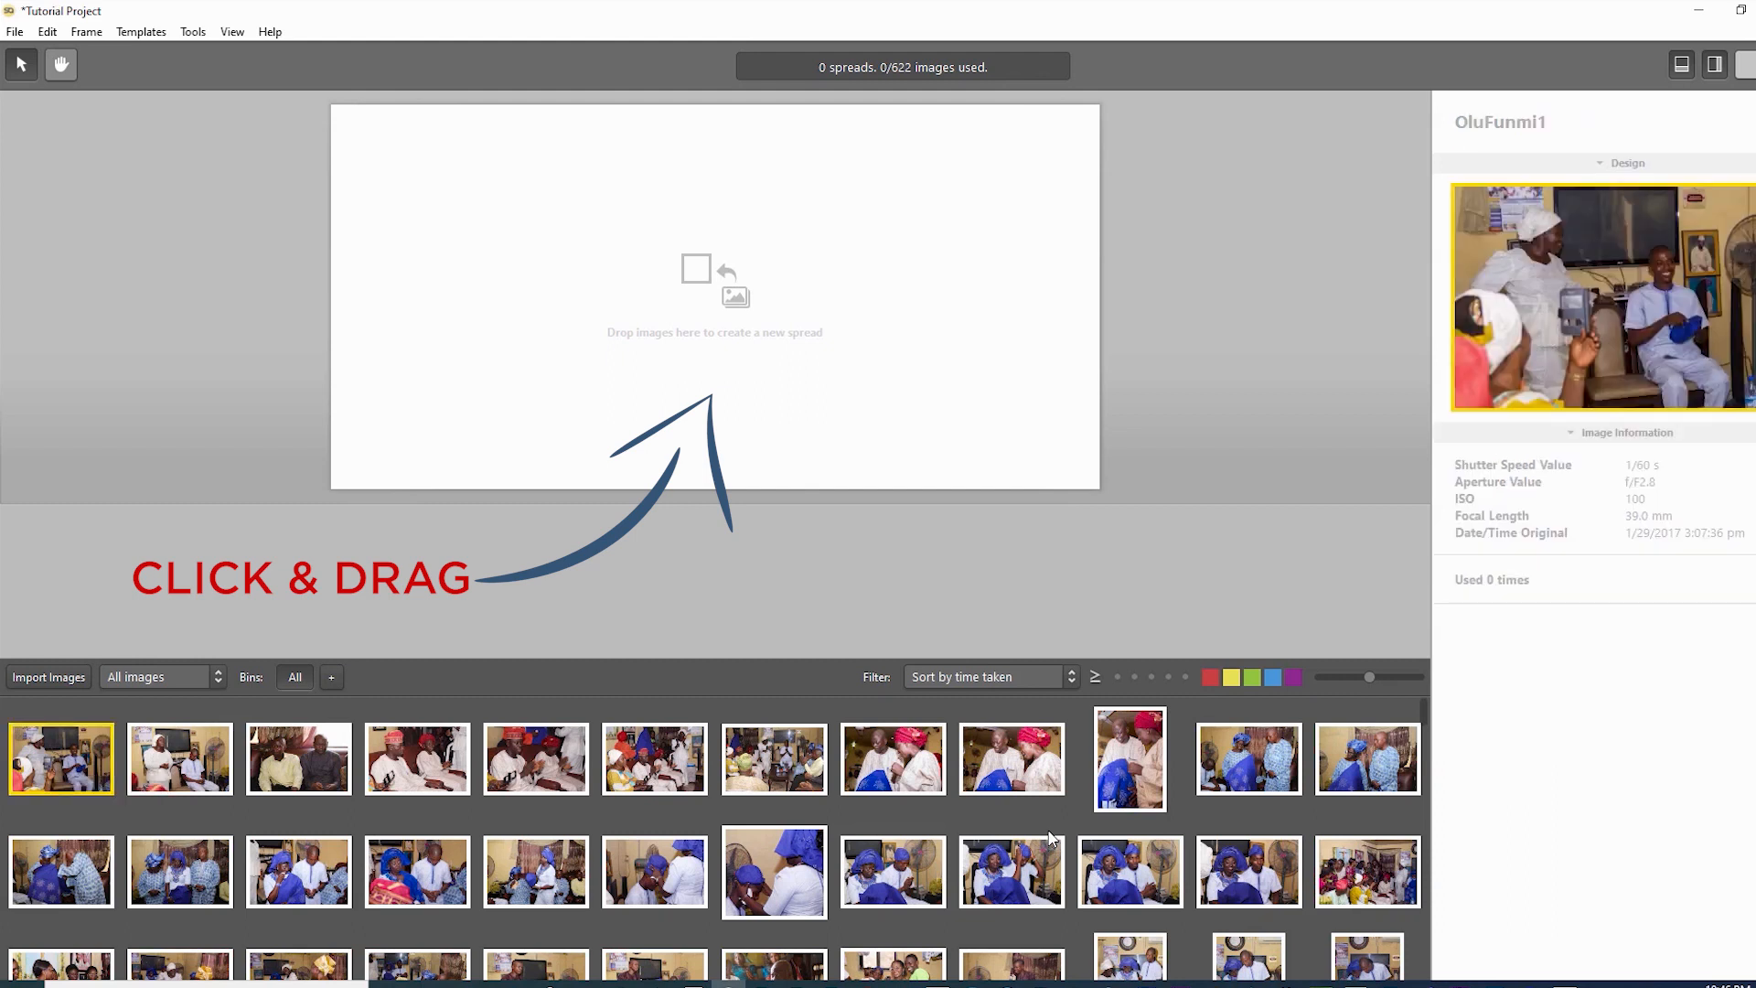
pyautogui.press('Return')
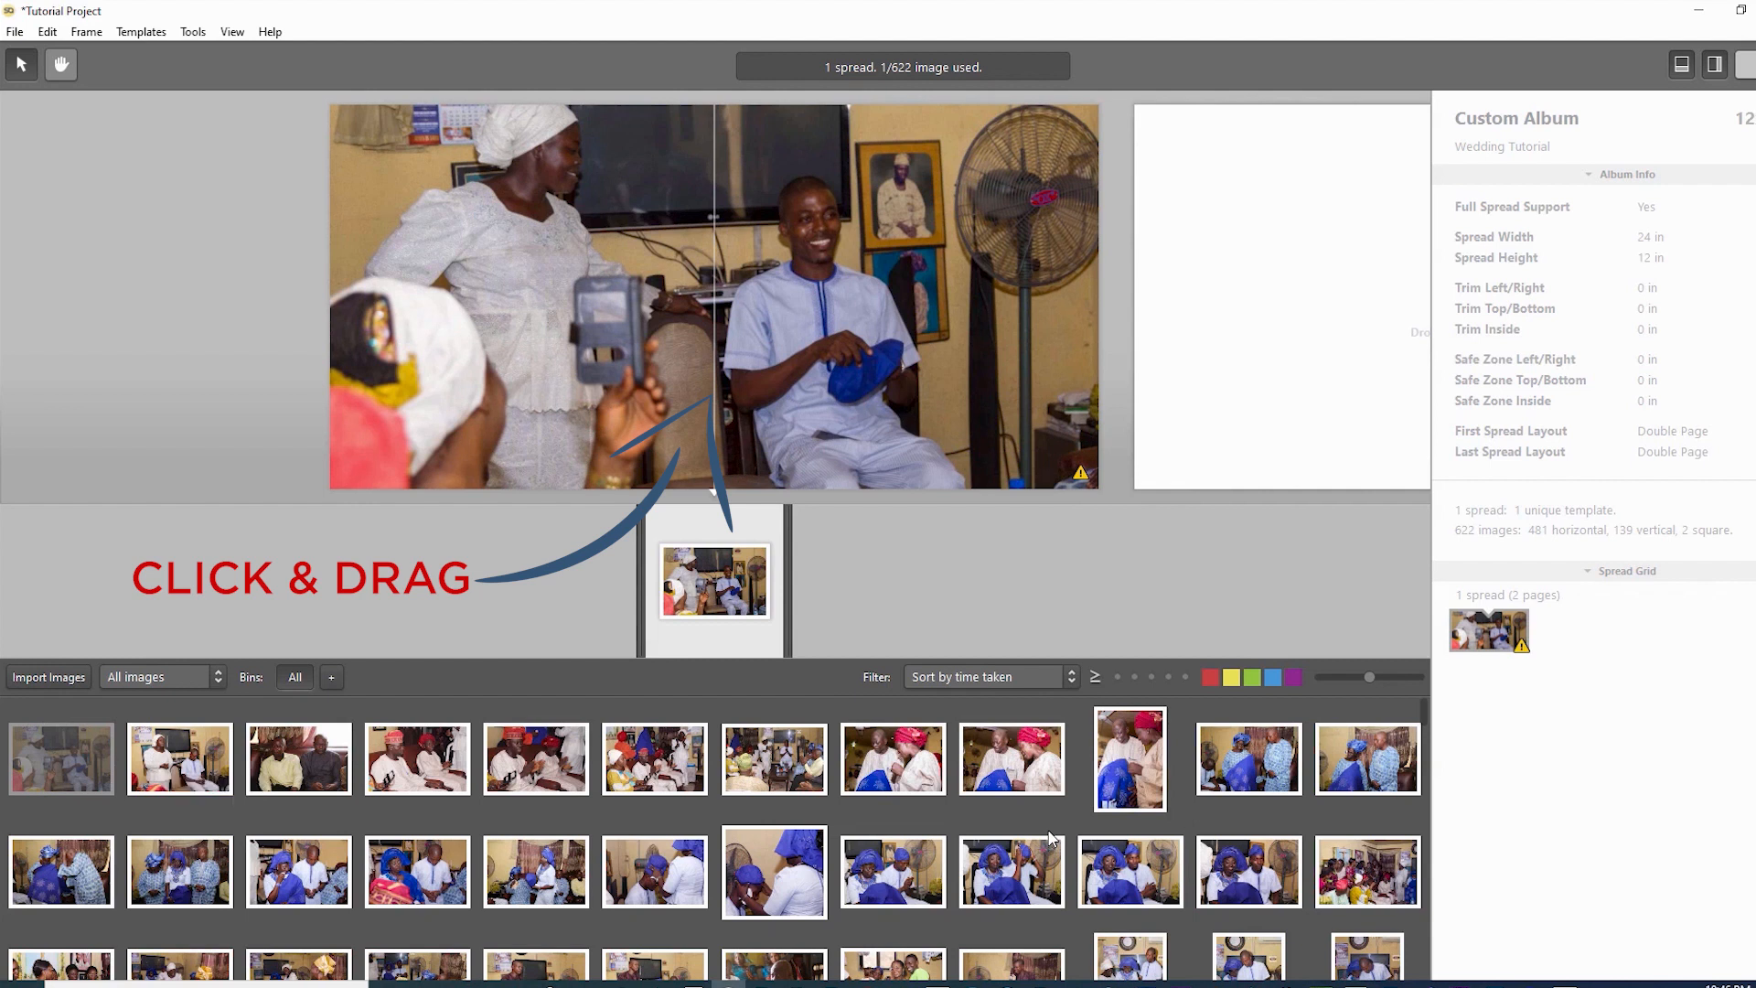
pyautogui.click(536, 759)
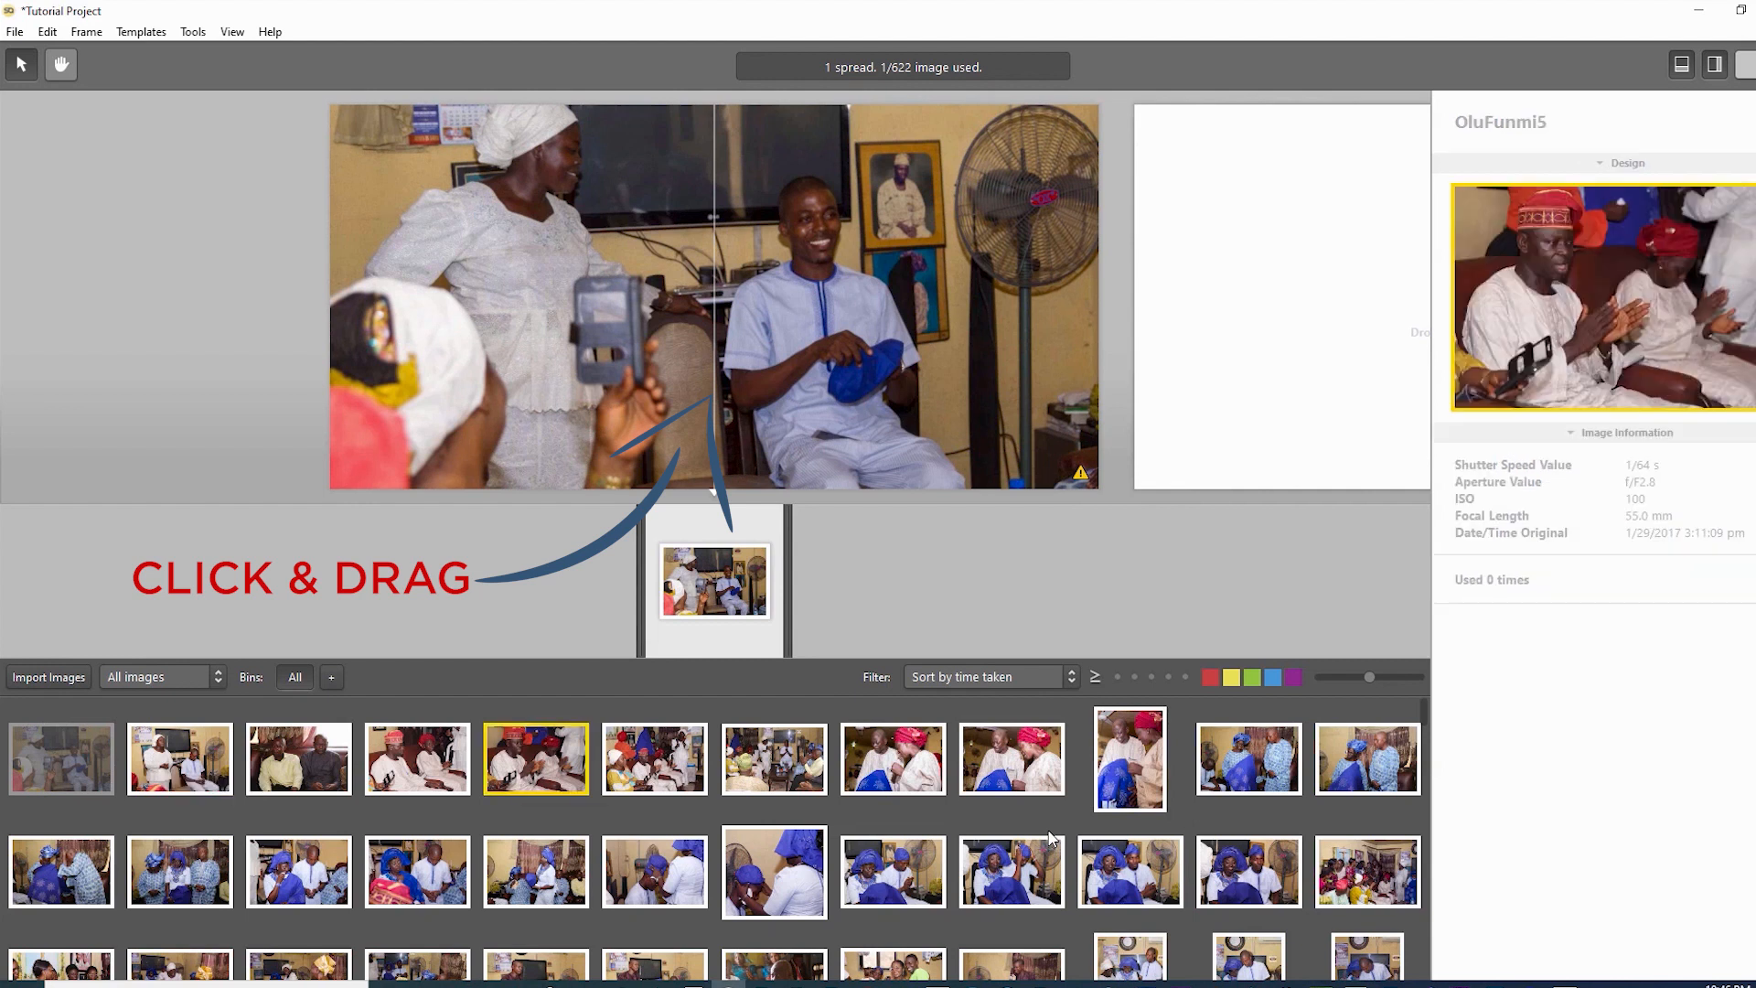
pyautogui.click(180, 759)
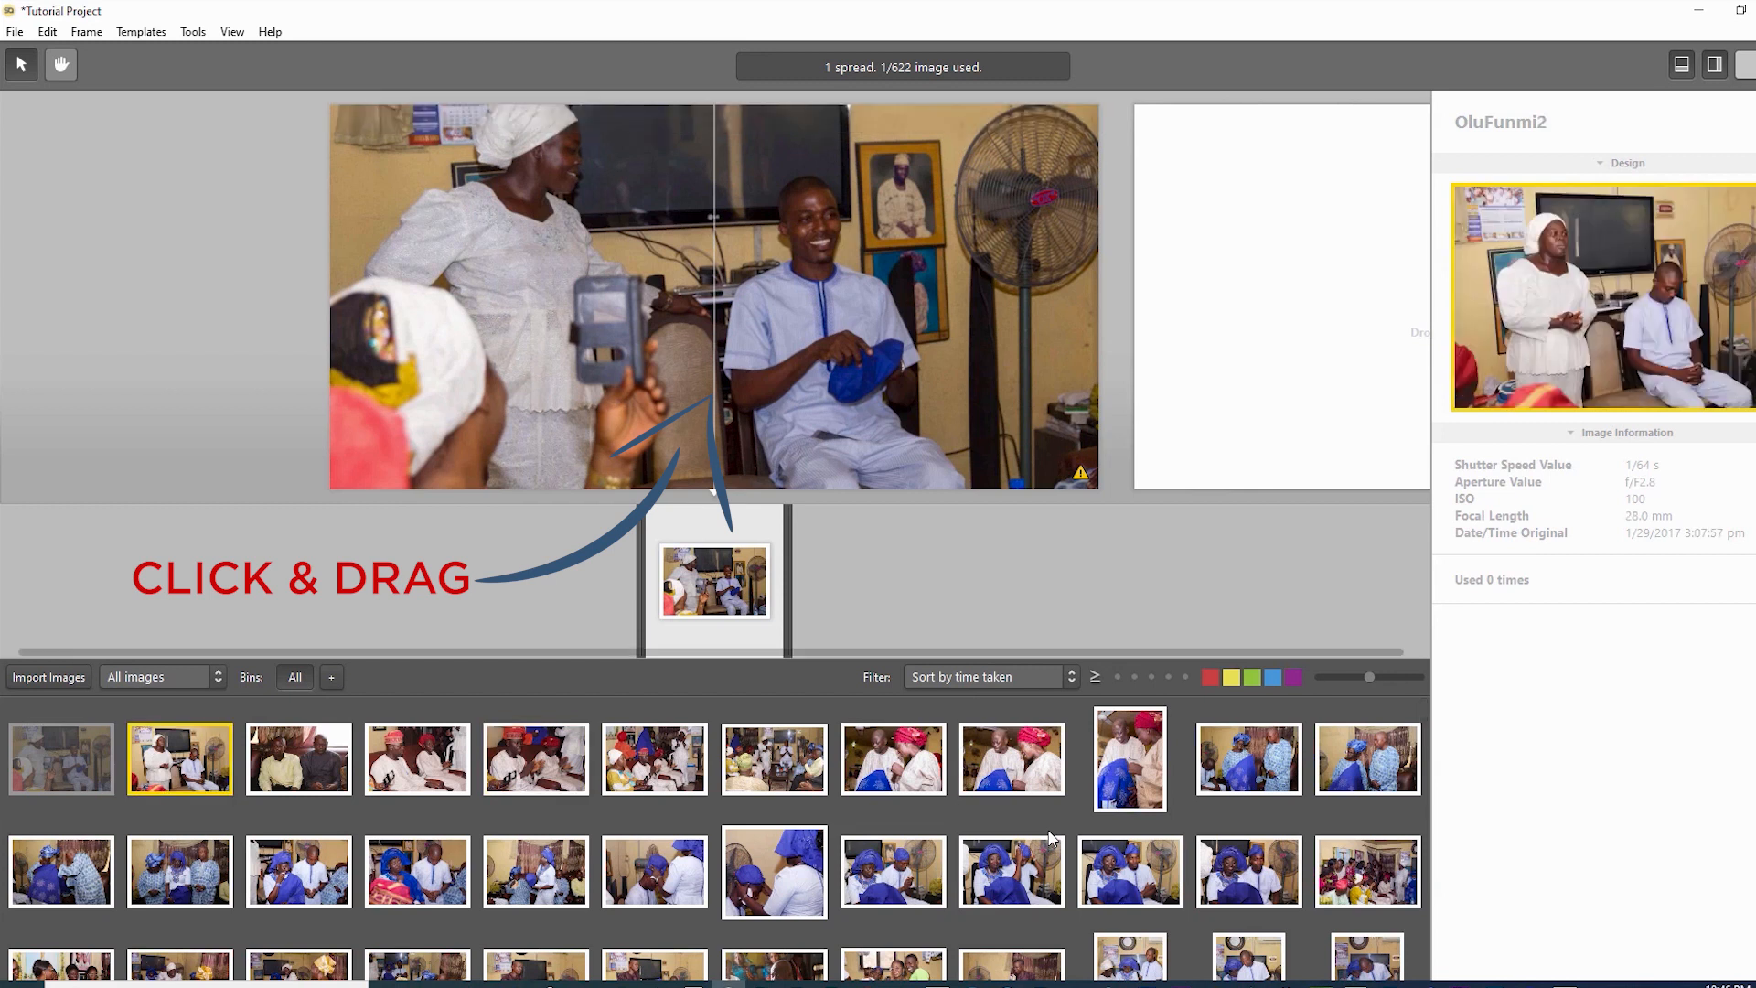
pyautogui.moveTo(180, 759); pyautogui.dragTo(653, 584)
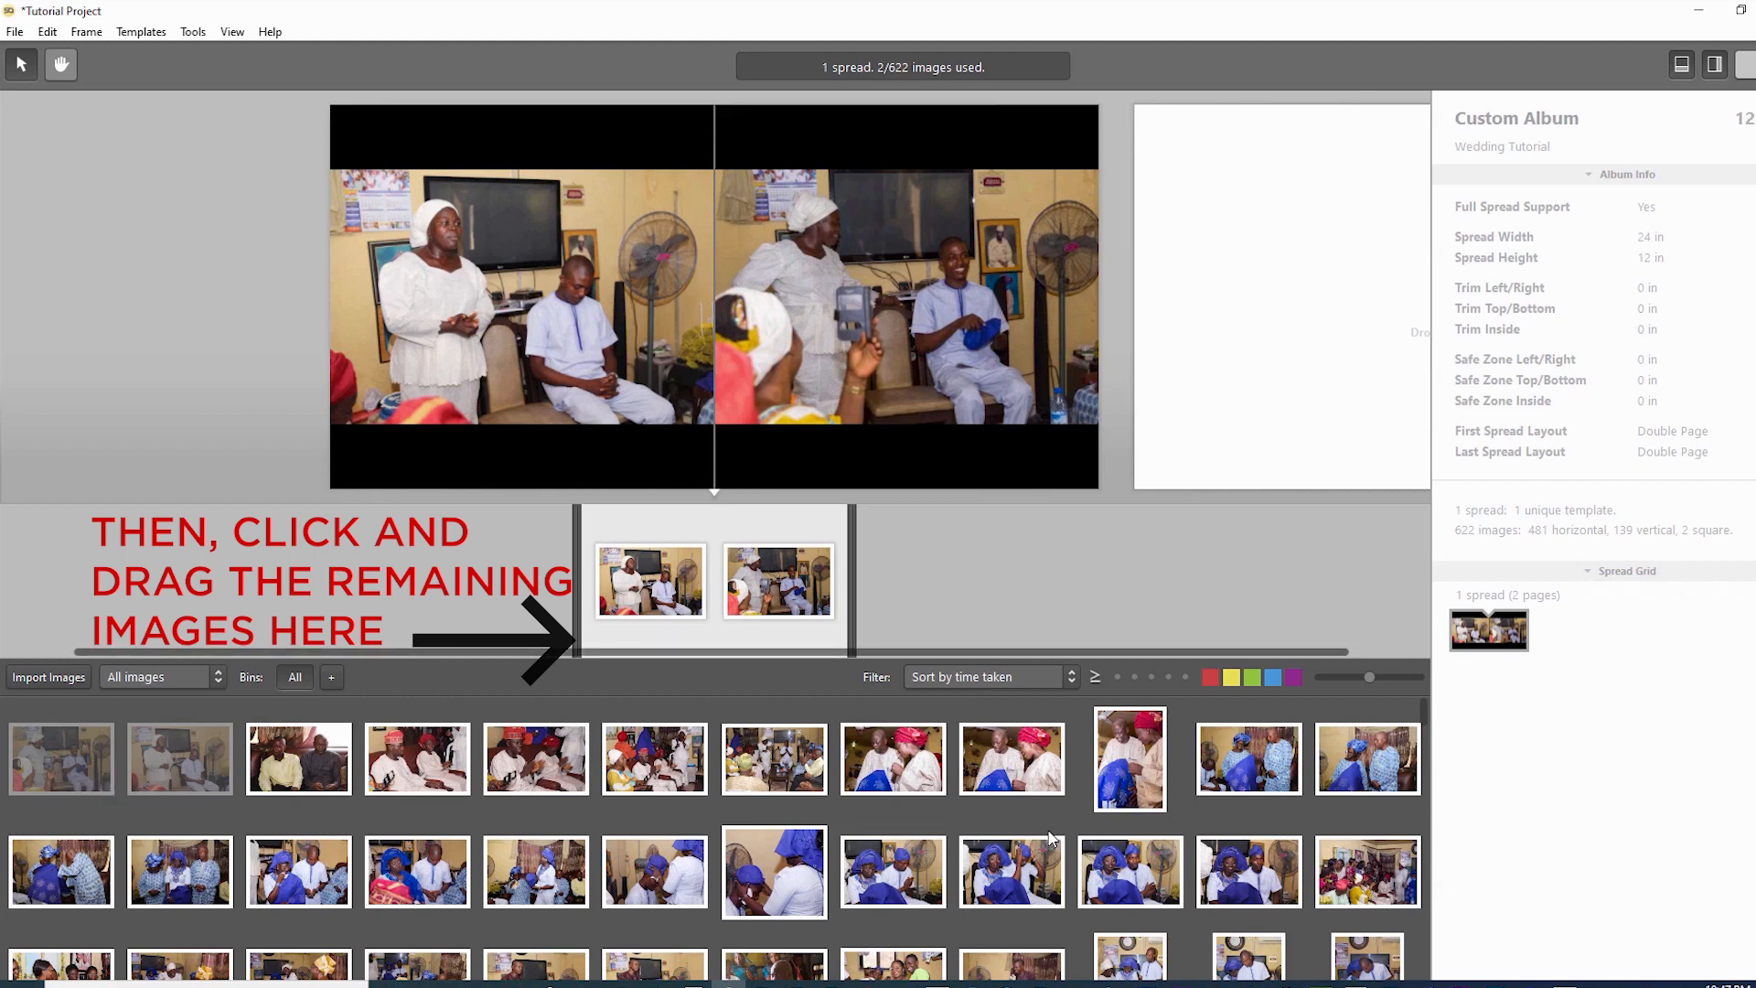
# - Add OluFunmi6 as the third photo and undo an unwanted OluFunmi7 swap into the large frame
pyautogui.click(655, 759)
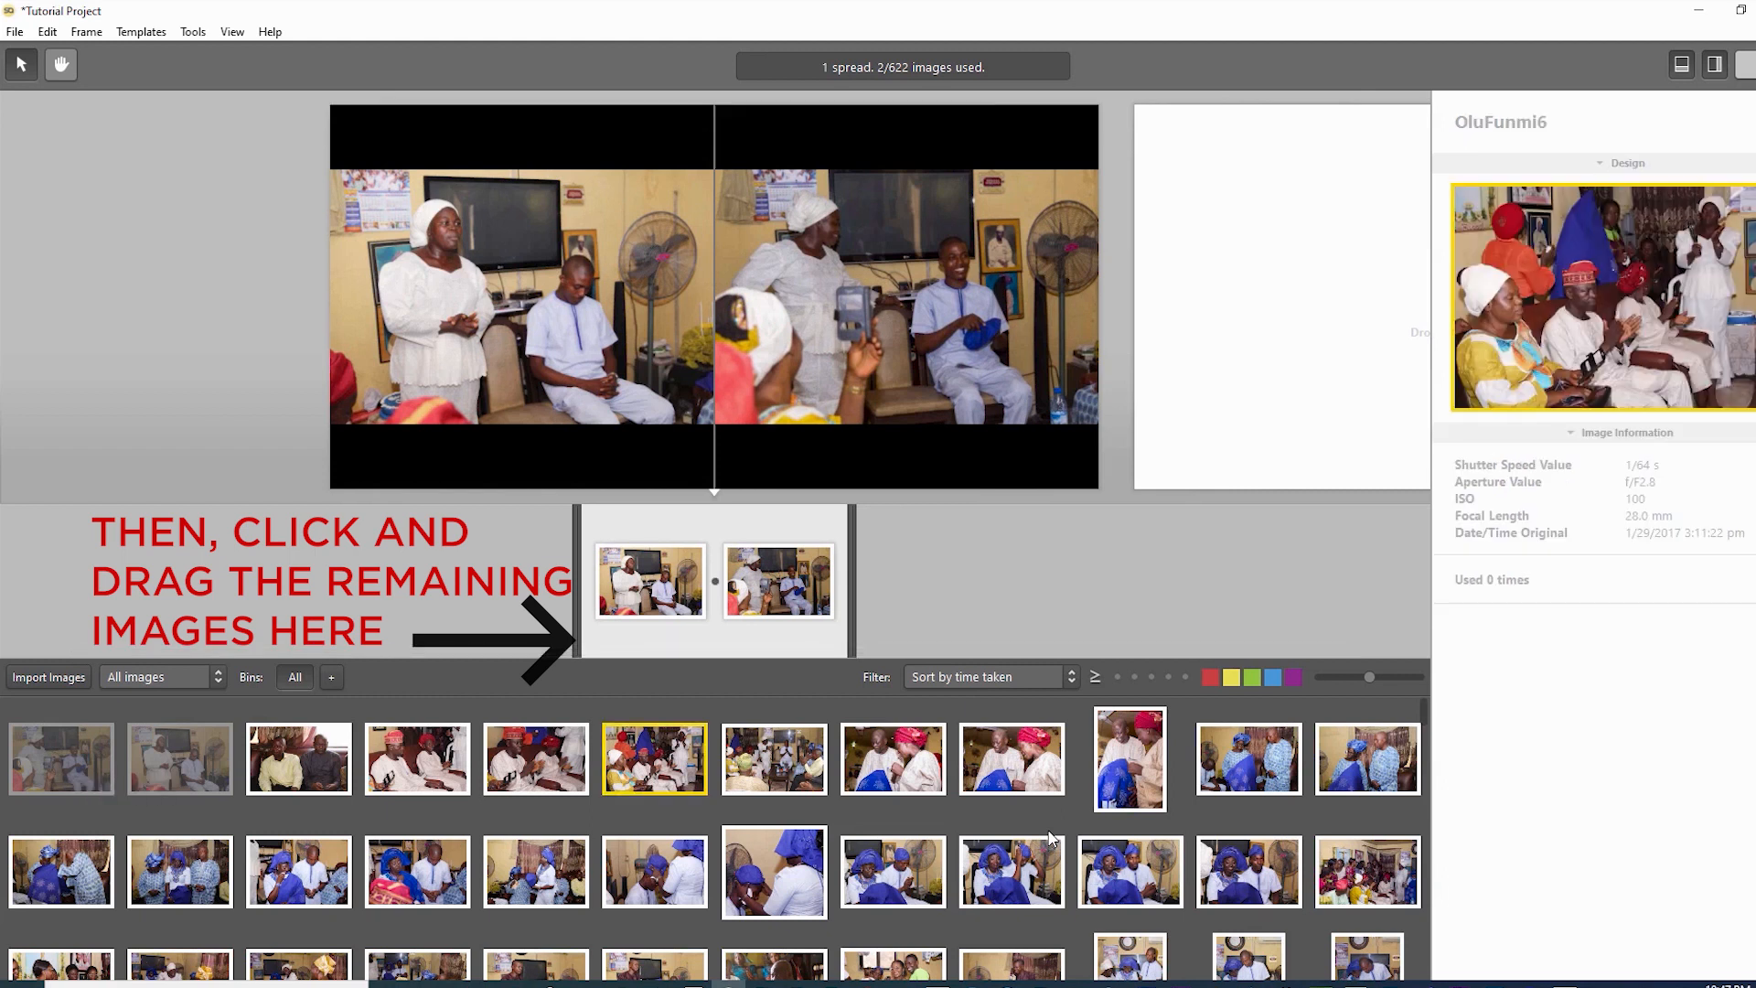
pyautogui.moveTo(655, 760)
pyautogui.mouseDown()
pyautogui.moveTo(906, 297)
pyautogui.moveTo(715, 581)
pyautogui.moveTo(905, 298)
pyautogui.moveTo(715, 549)
pyautogui.mouseUp()
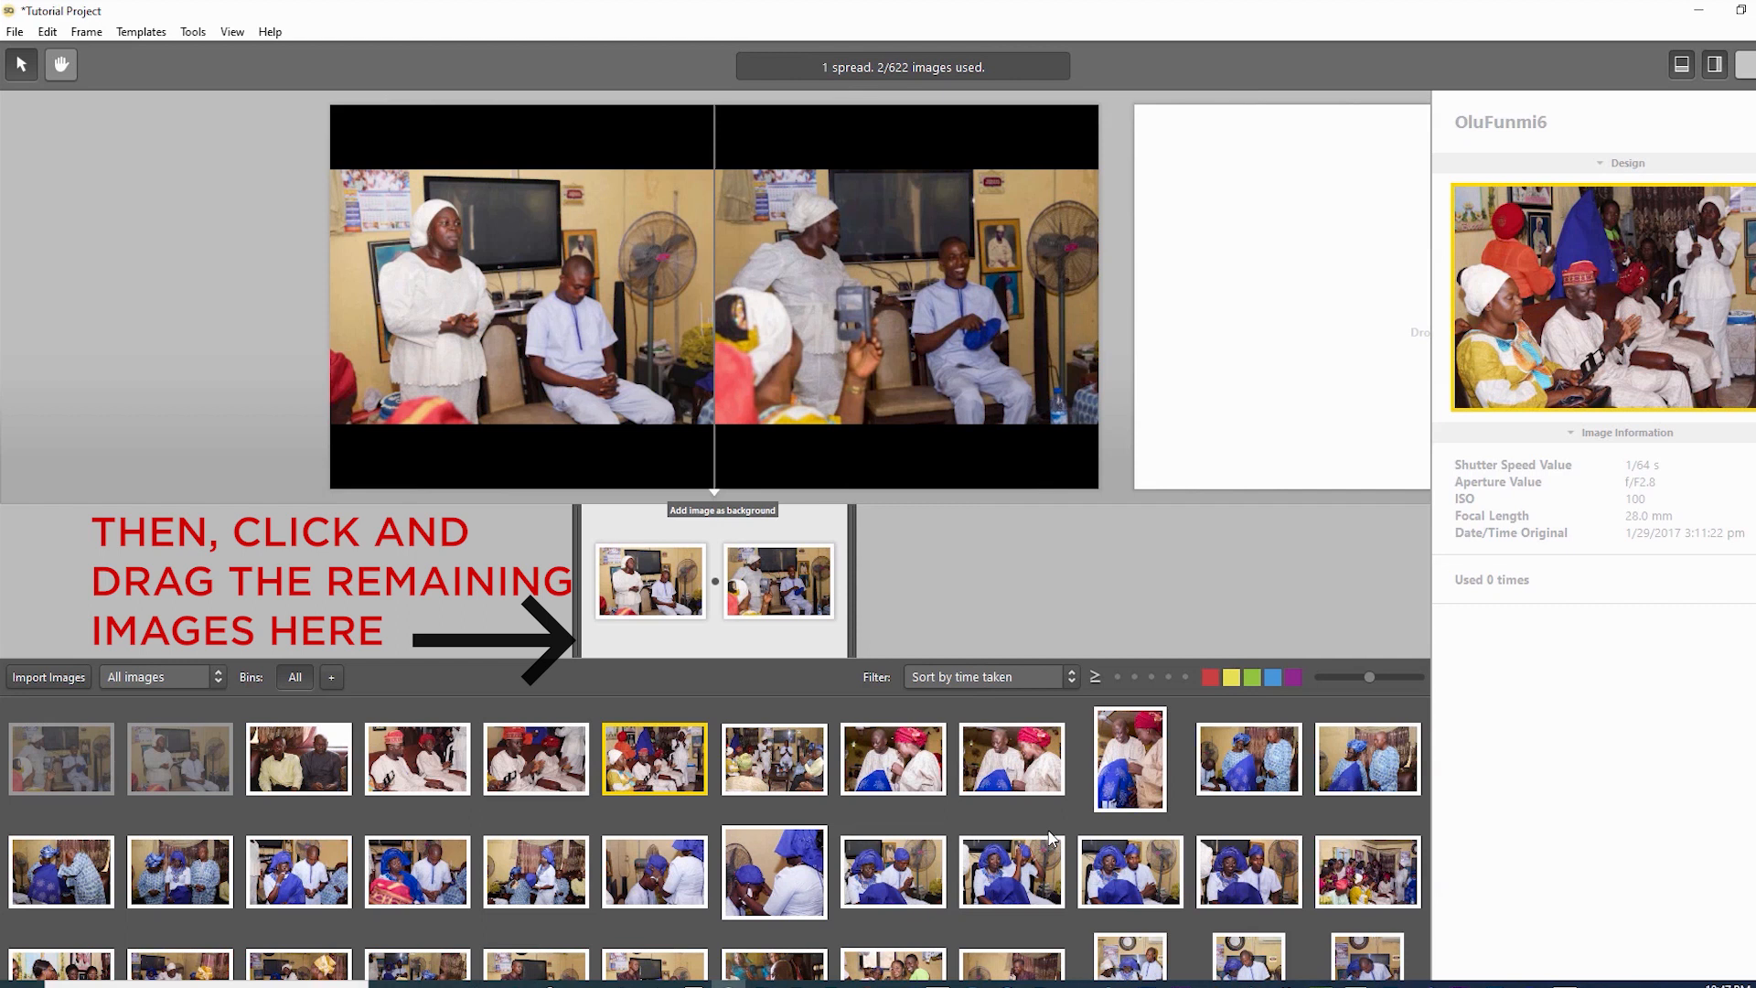
pyautogui.moveTo(654, 759); pyautogui.dragTo(716, 582)
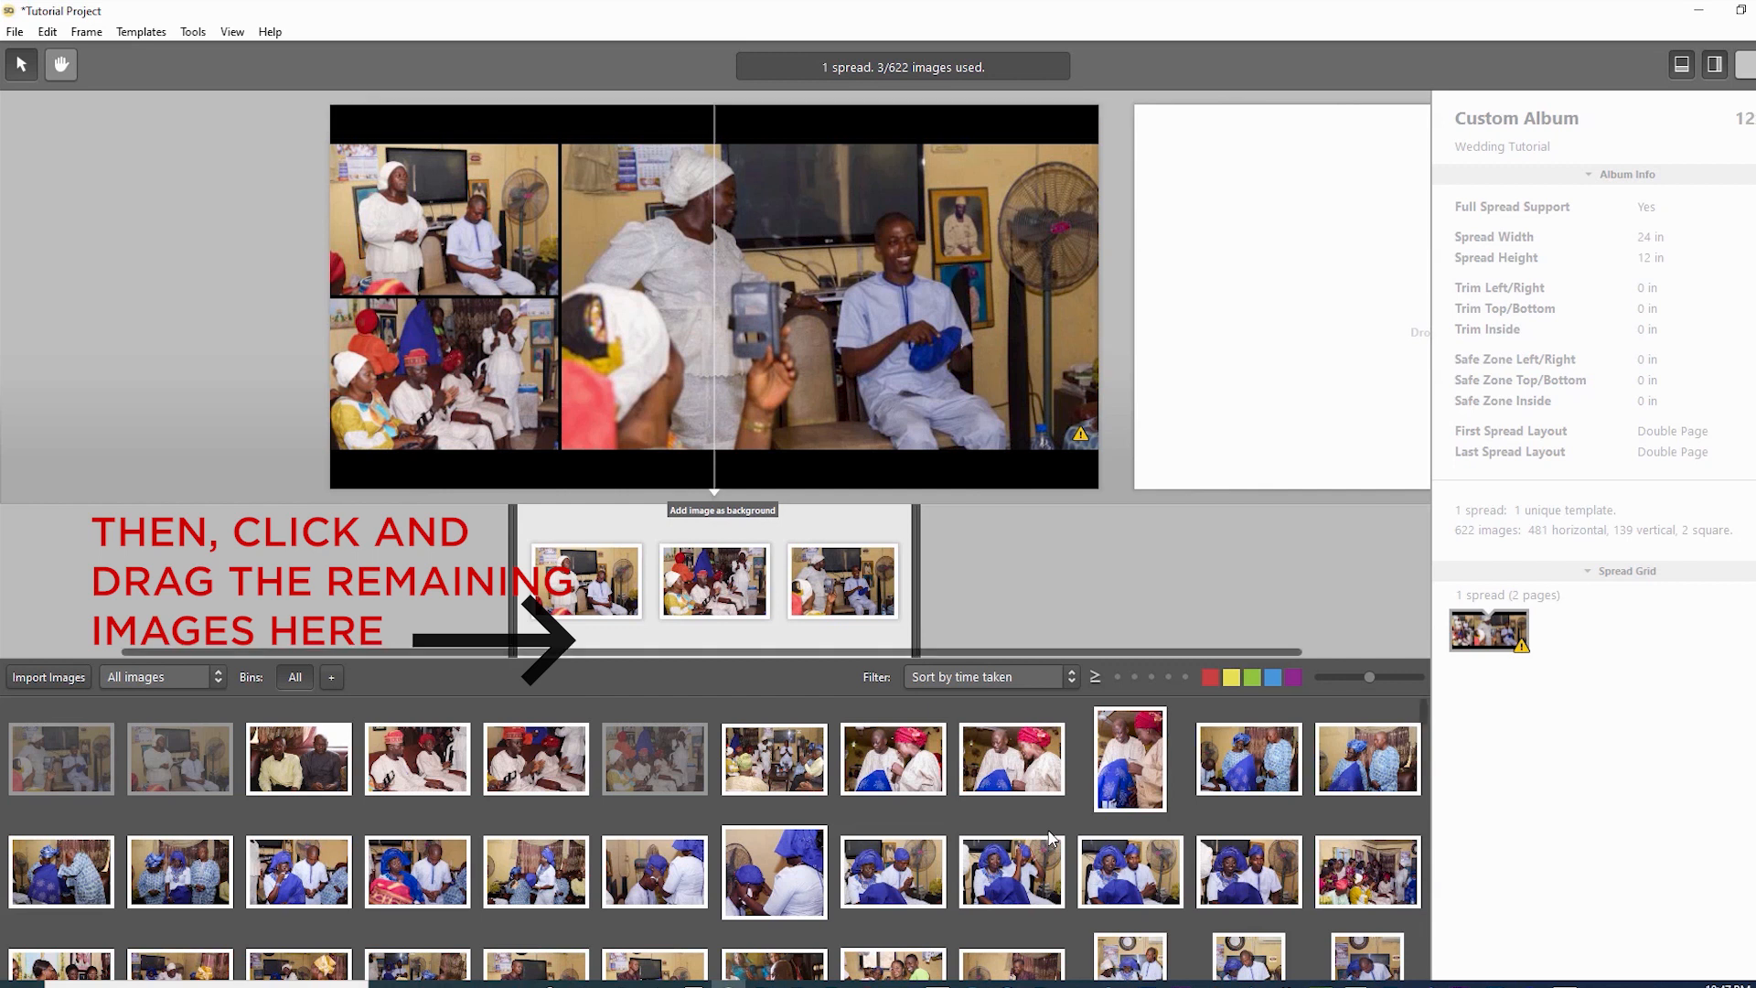
pyautogui.moveTo(775, 759); pyautogui.dragTo(800, 375)
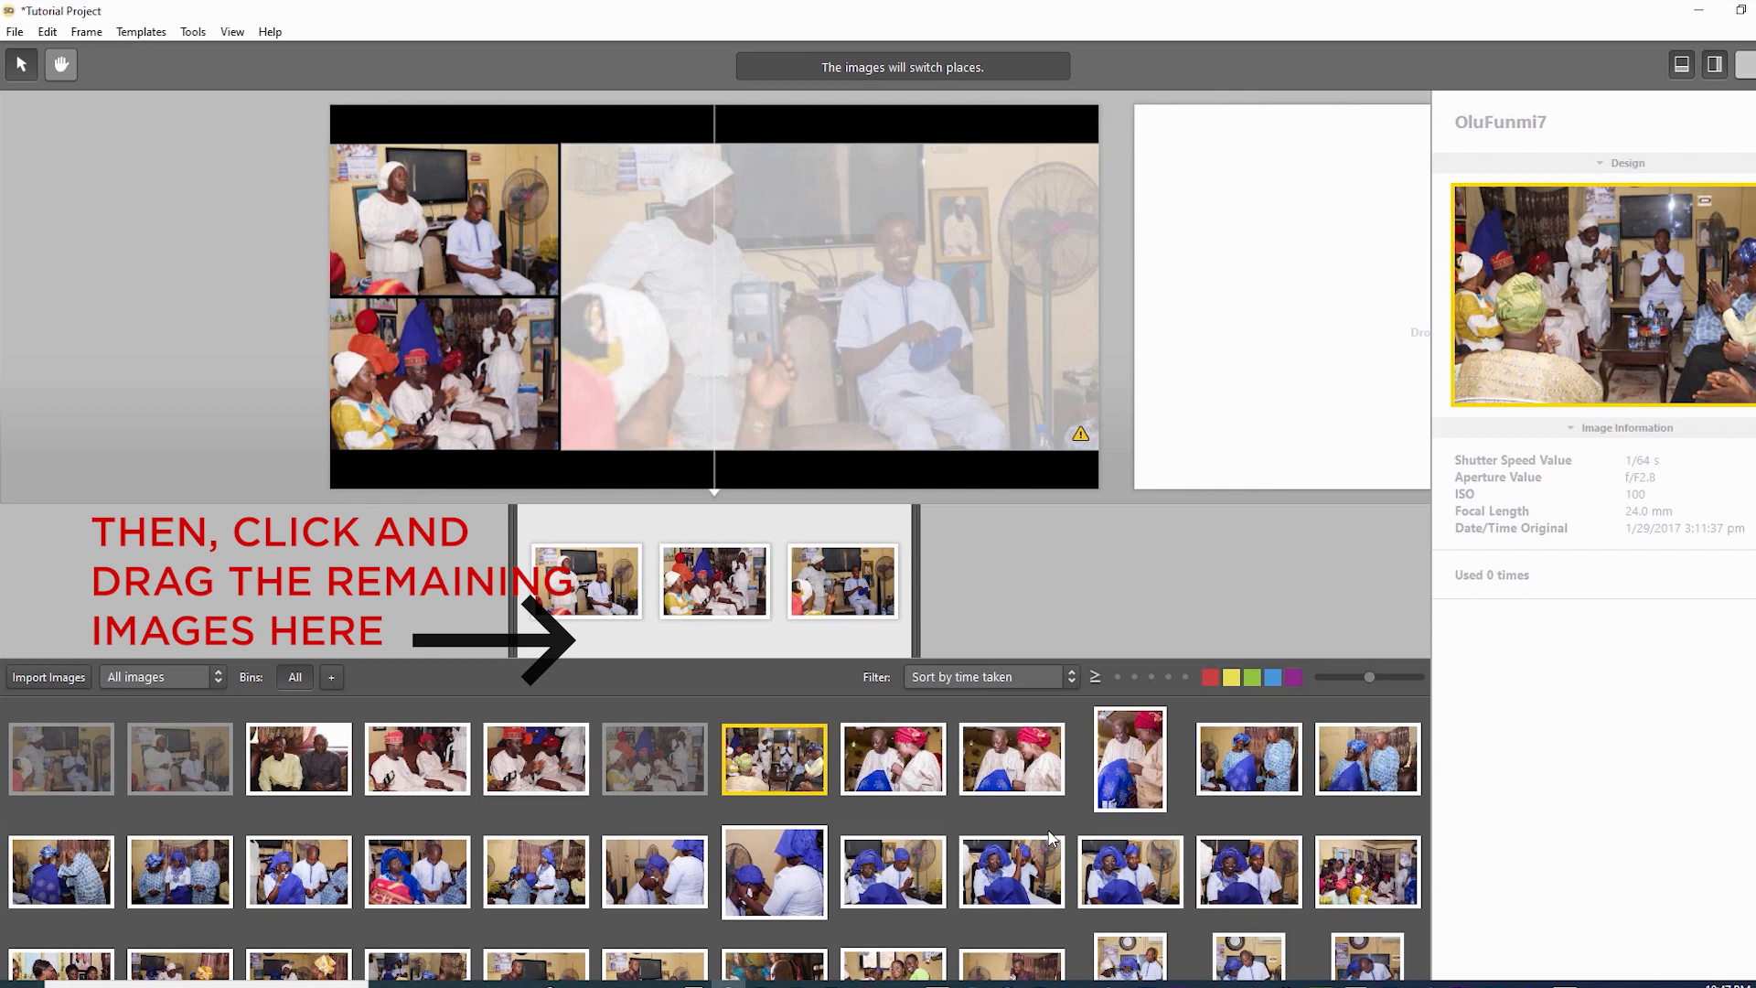
pyautogui.moveTo(801, 375); pyautogui.dragTo(801, 375)
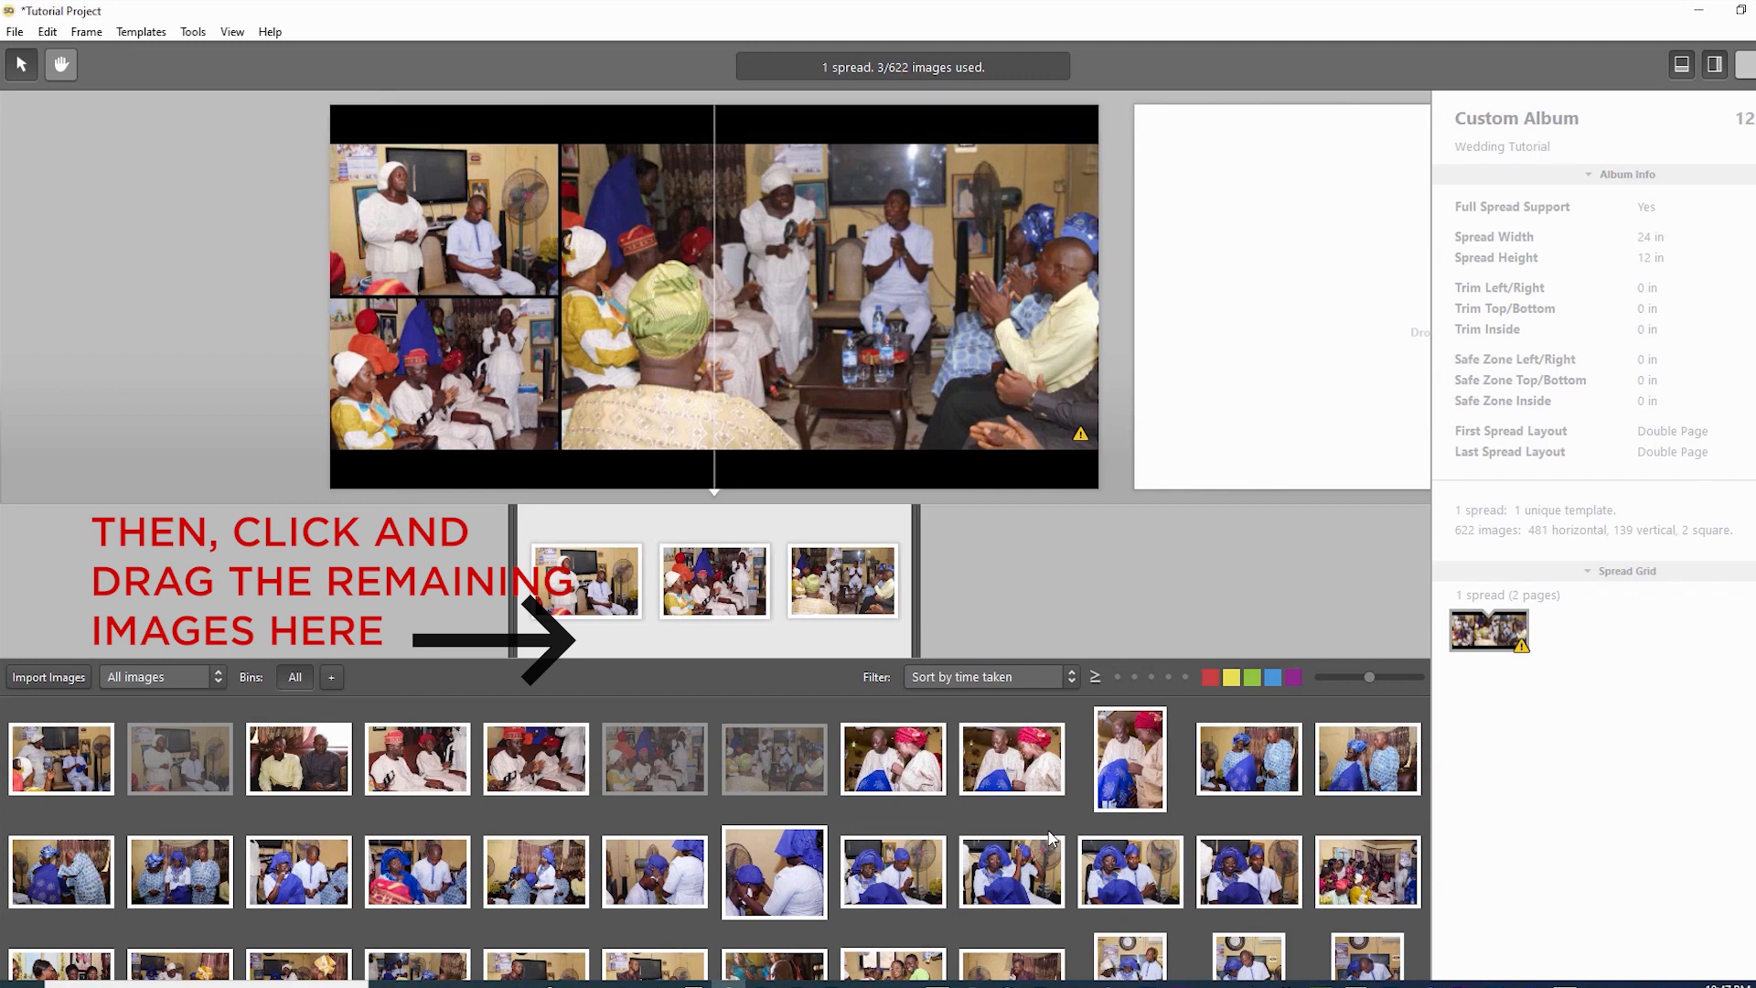
pyautogui.hotkey('ctrl', 'z')
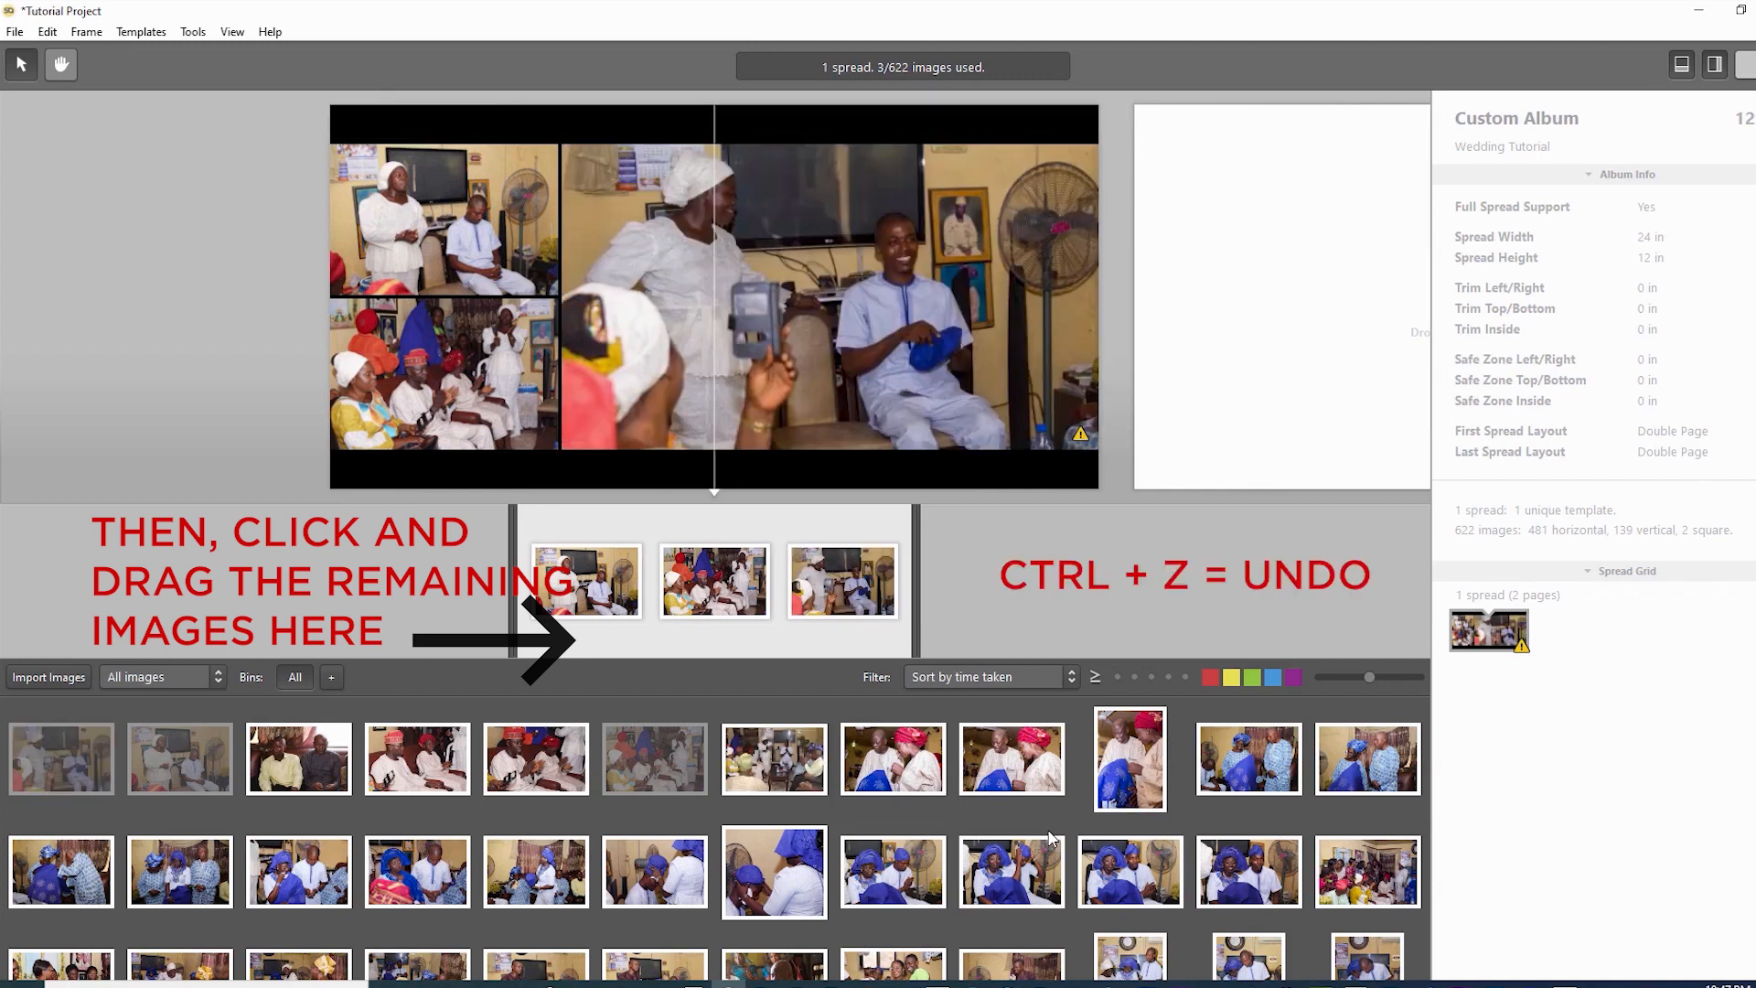
pyautogui.hotkey('ctrl', 'z')
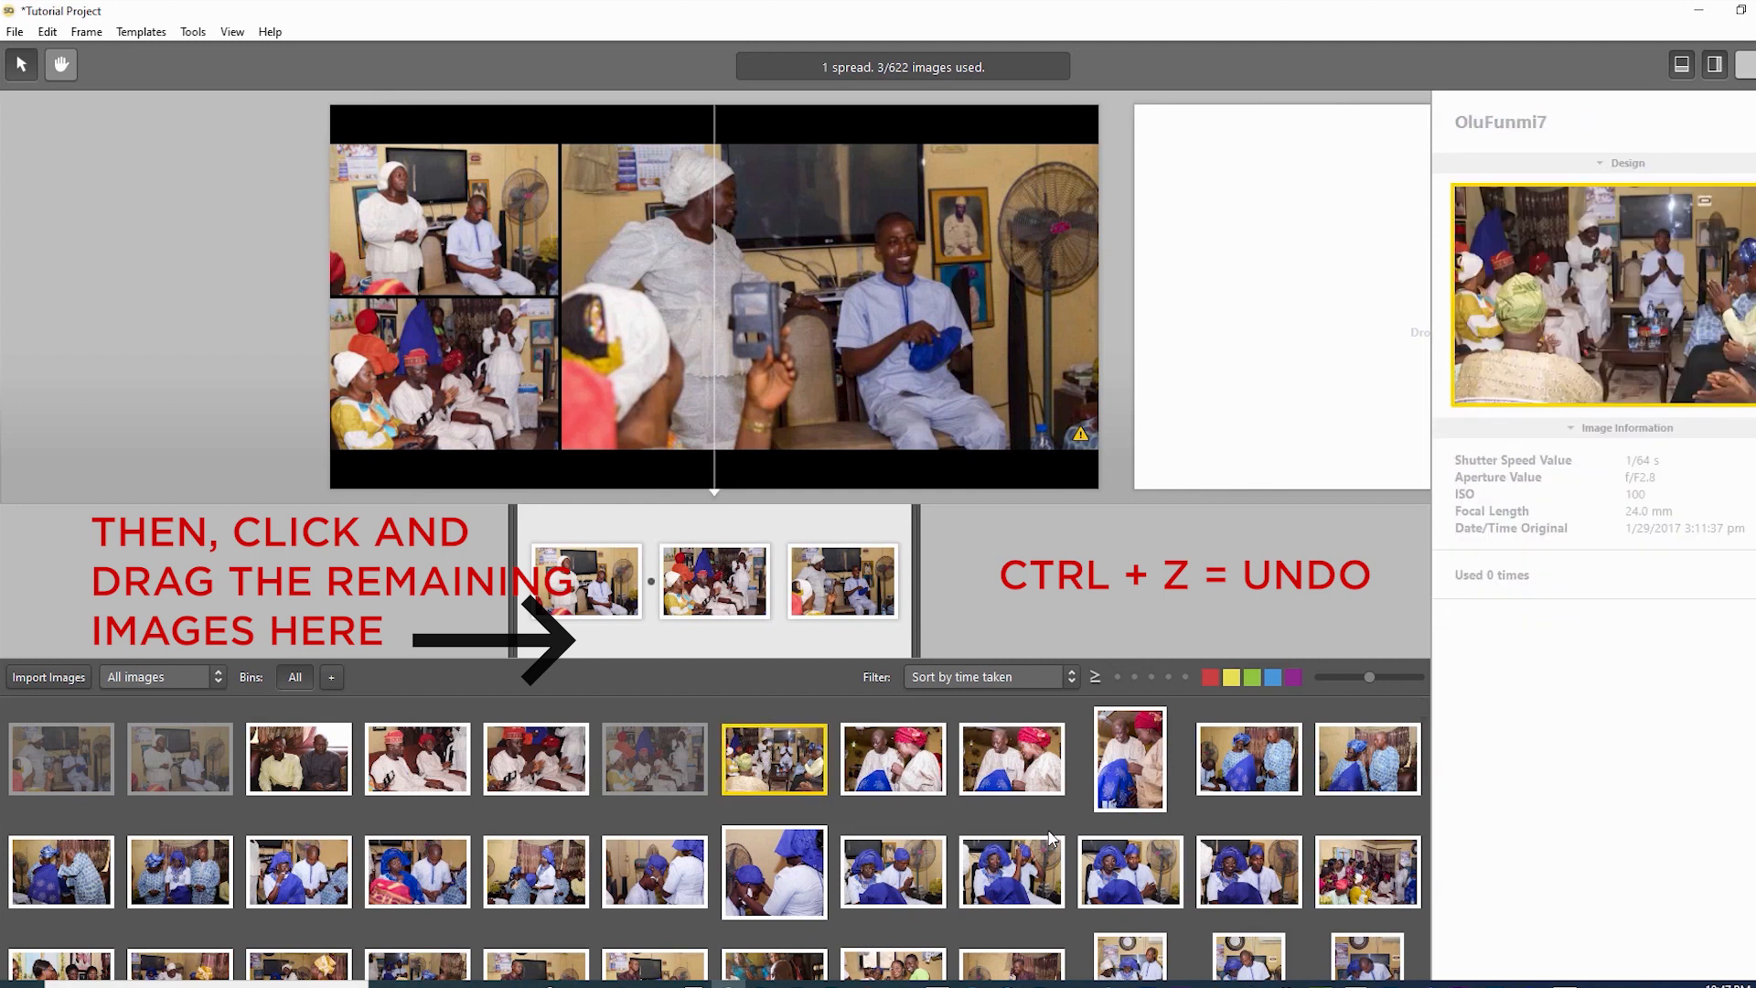
pyautogui.hotkey('ctrl', 'z')
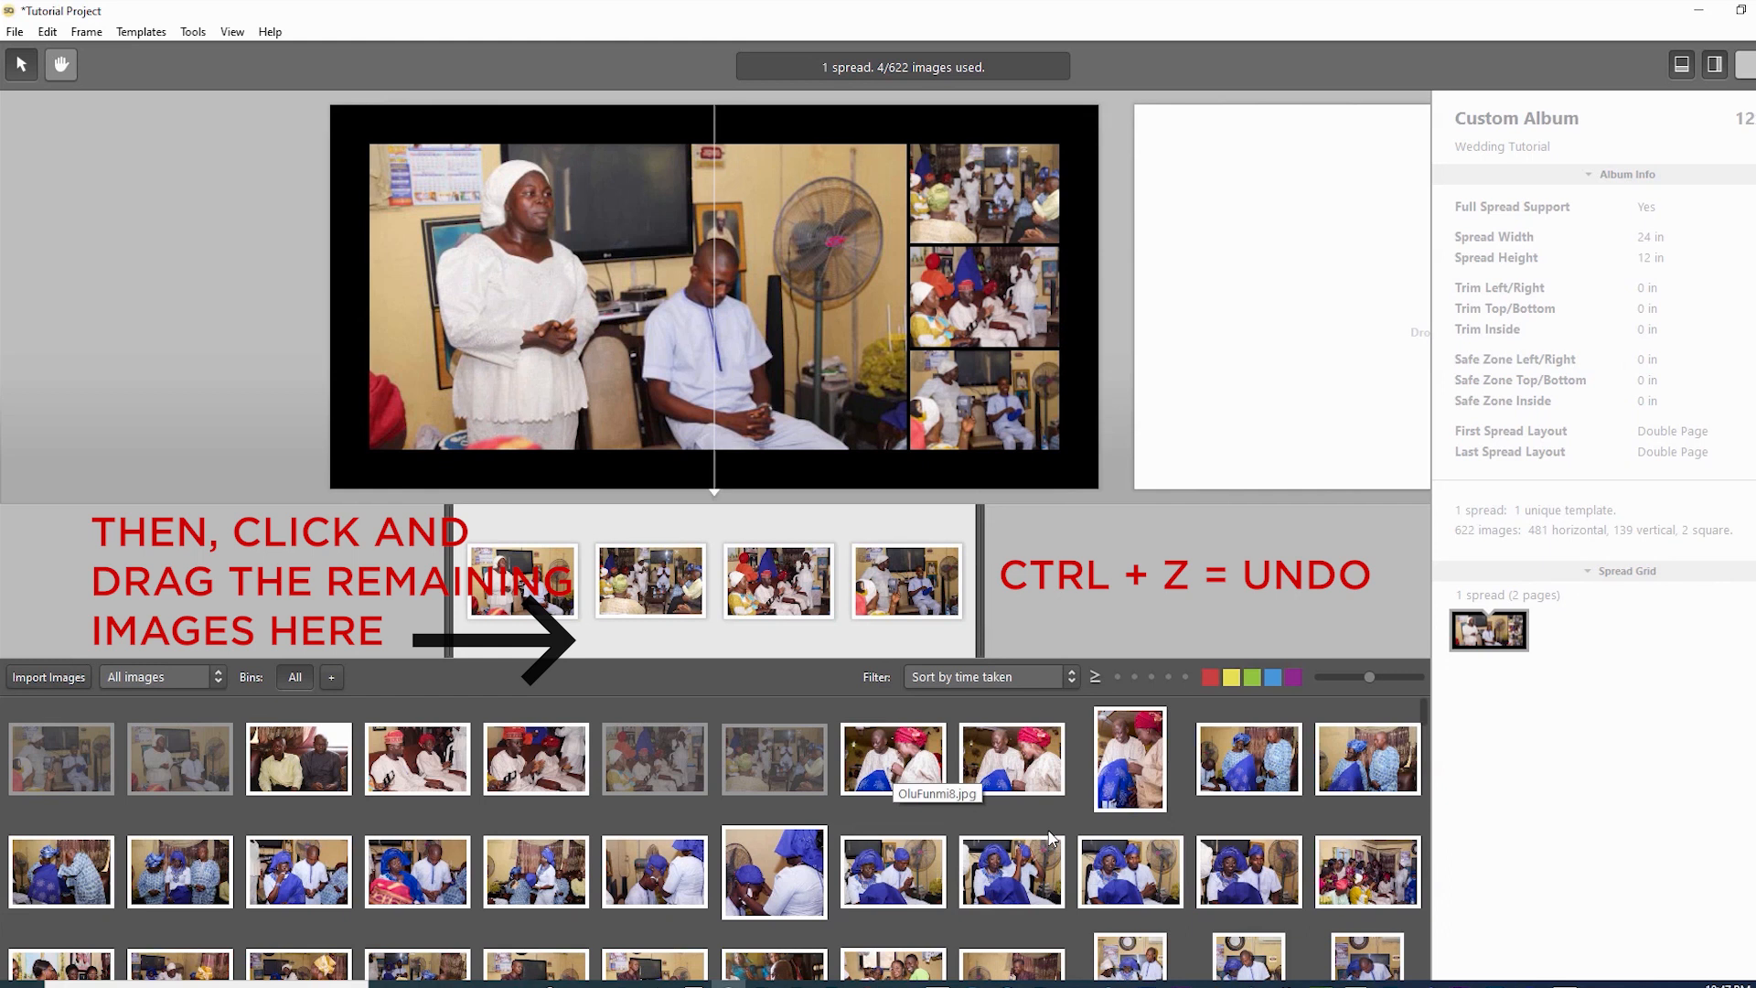
# - Insert more party photos, including OluFunmi13, 14, 17, 18 and 19, into the spread
pyautogui.moveTo(1247, 755); pyautogui.dragTo(843, 581)
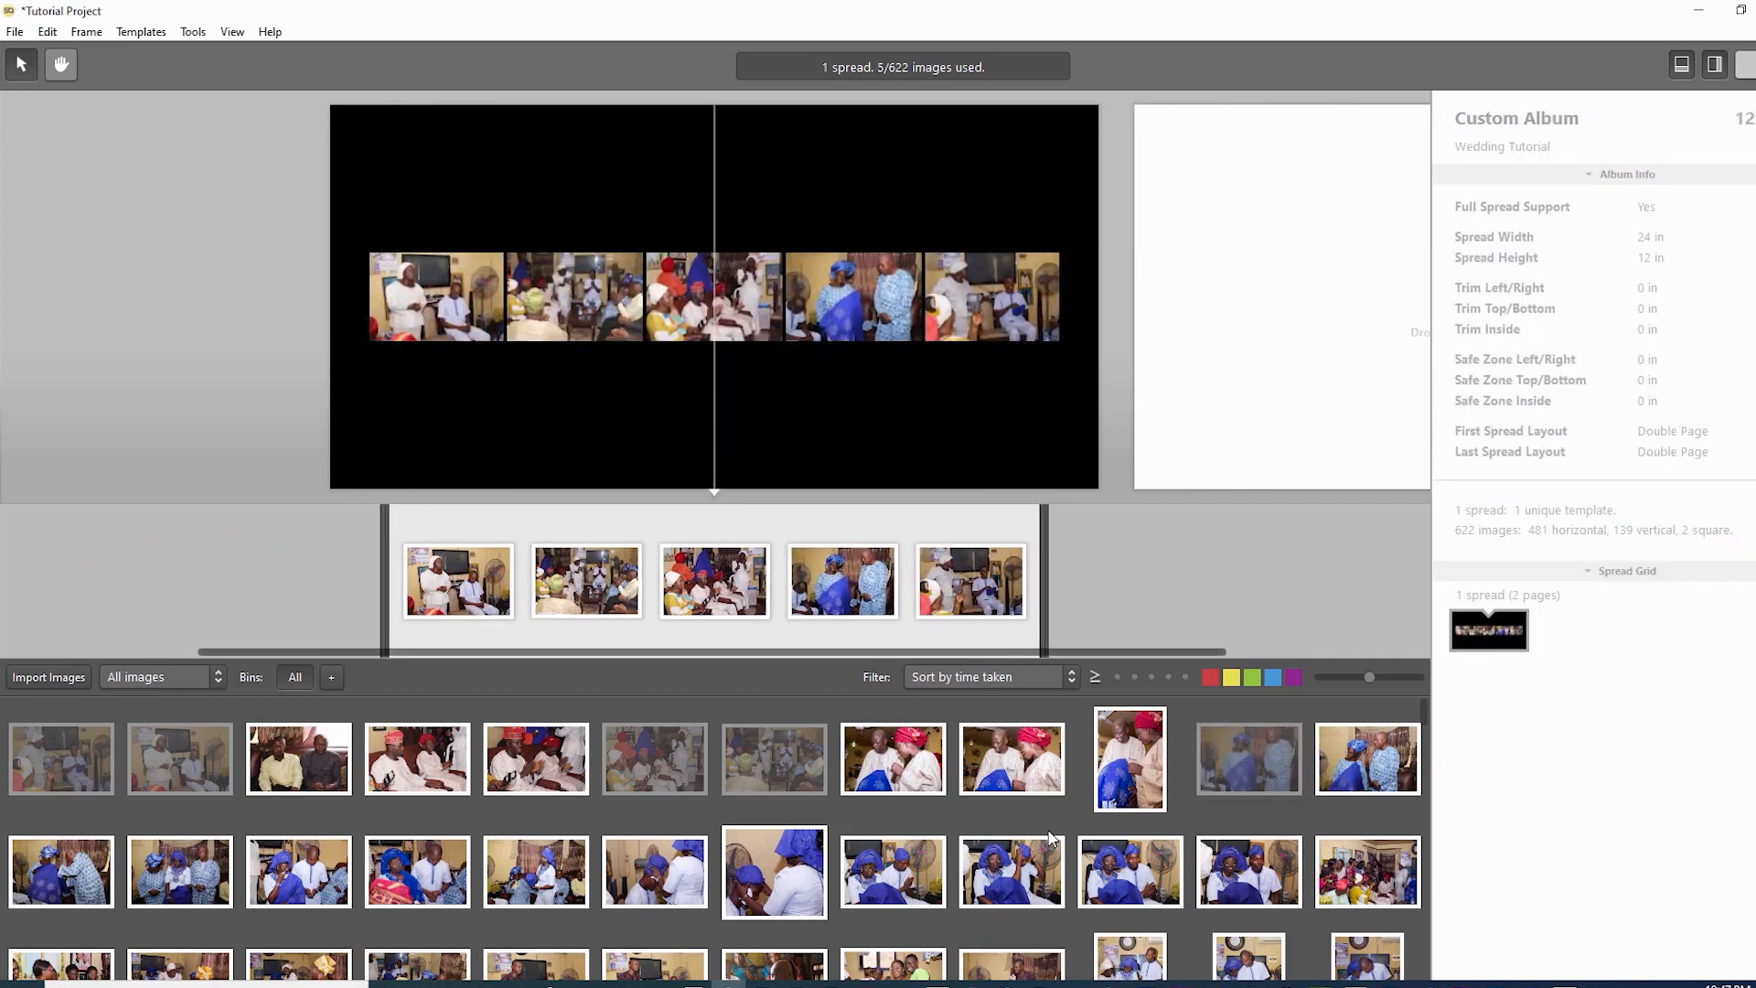
pyautogui.scroll(-1, 1050, 838)
pyautogui.moveTo(61, 853); pyautogui.dragTo(780, 582)
pyautogui.moveTo(180, 853); pyautogui.dragTo(587, 582)
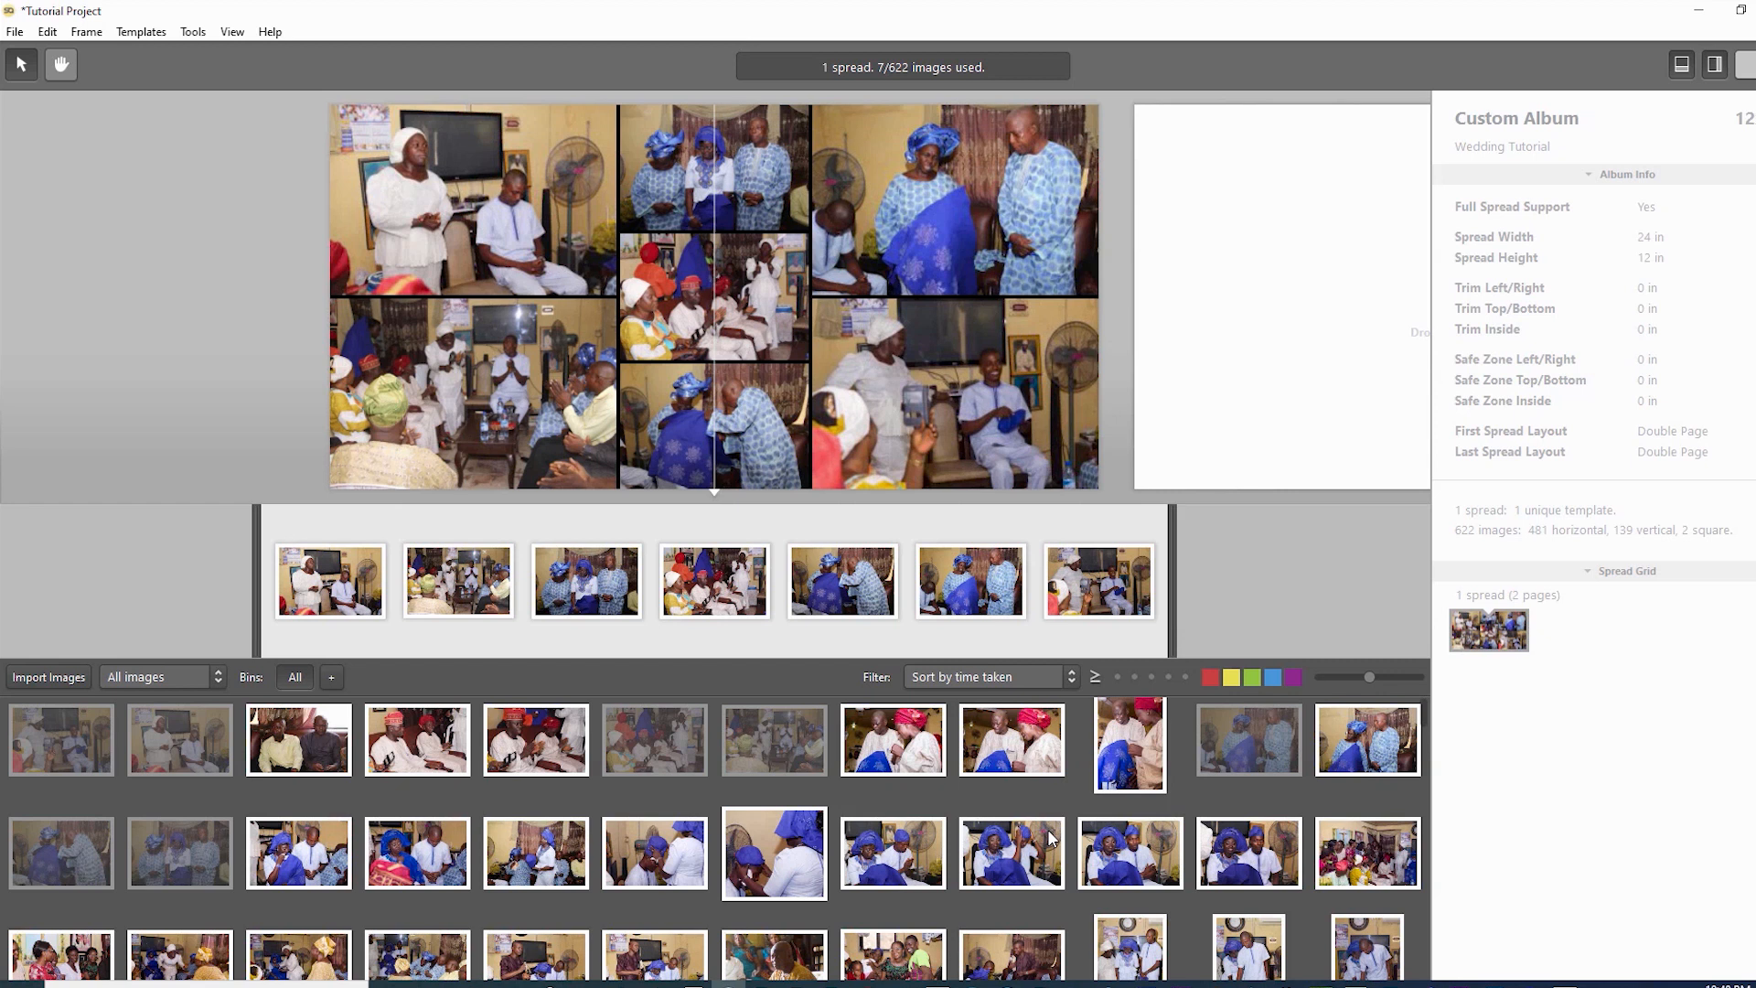
pyautogui.moveTo(519, 857); pyautogui.dragTo(651, 583)
pyautogui.moveTo(655, 854); pyautogui.dragTo(715, 583)
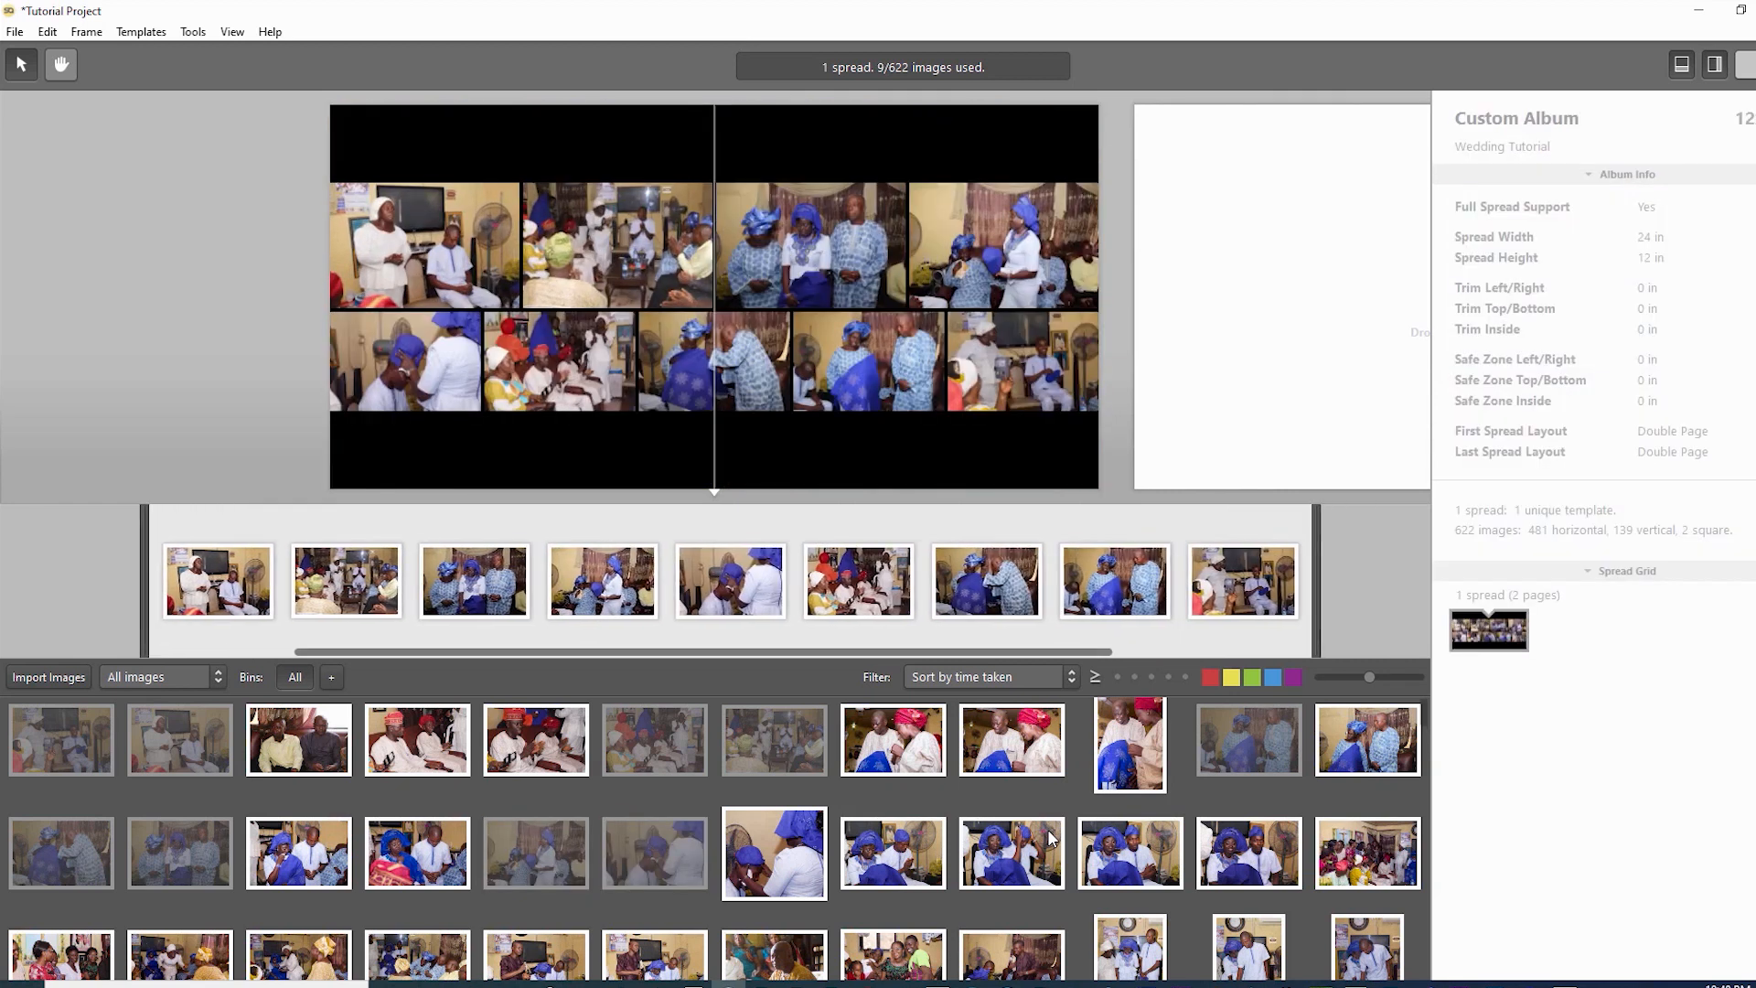
pyautogui.moveTo(775, 854); pyautogui.dragTo(779, 583)
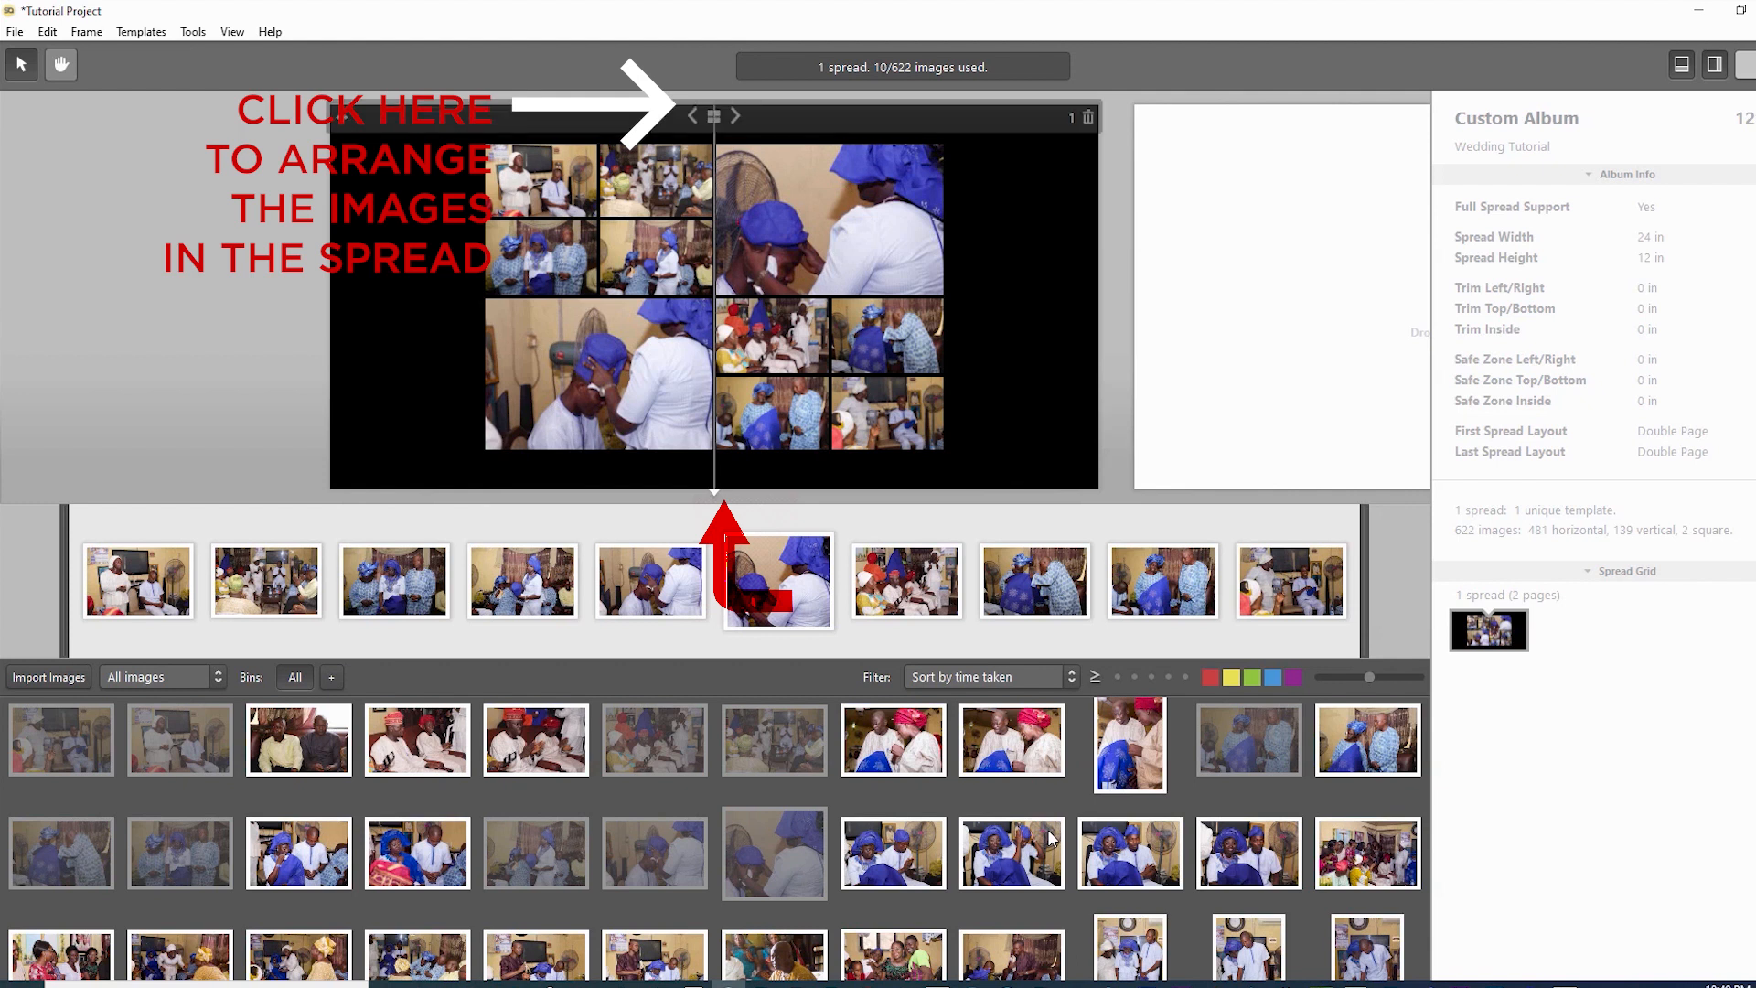
# - Cycle through Match Timeline Order templates to a large left-page photo with a 3x3 right-page grid
pyautogui.press('Up')
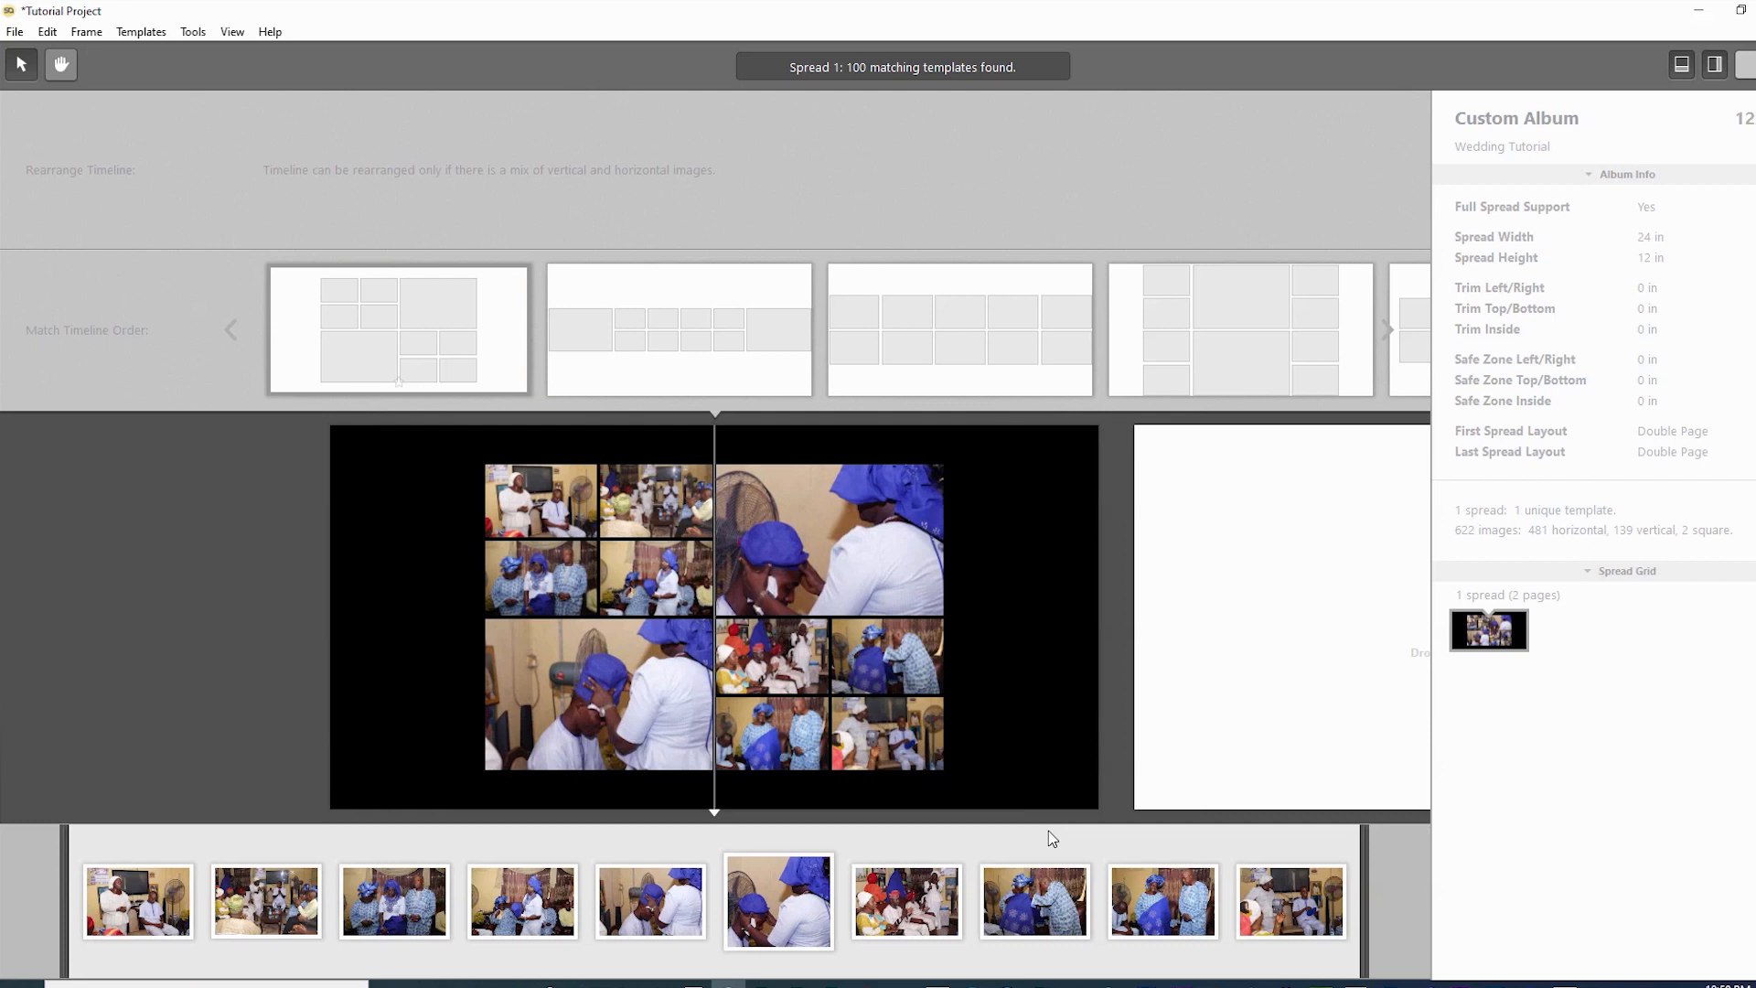
pyautogui.press('Left')
pyautogui.press('Left')
pyautogui.press('Left')
pyautogui.press('Right')
pyautogui.press('Left')
pyautogui.press('Right')
pyautogui.press('Right')
pyautogui.press('Left')
pyautogui.press('Right')
pyautogui.press('Right')
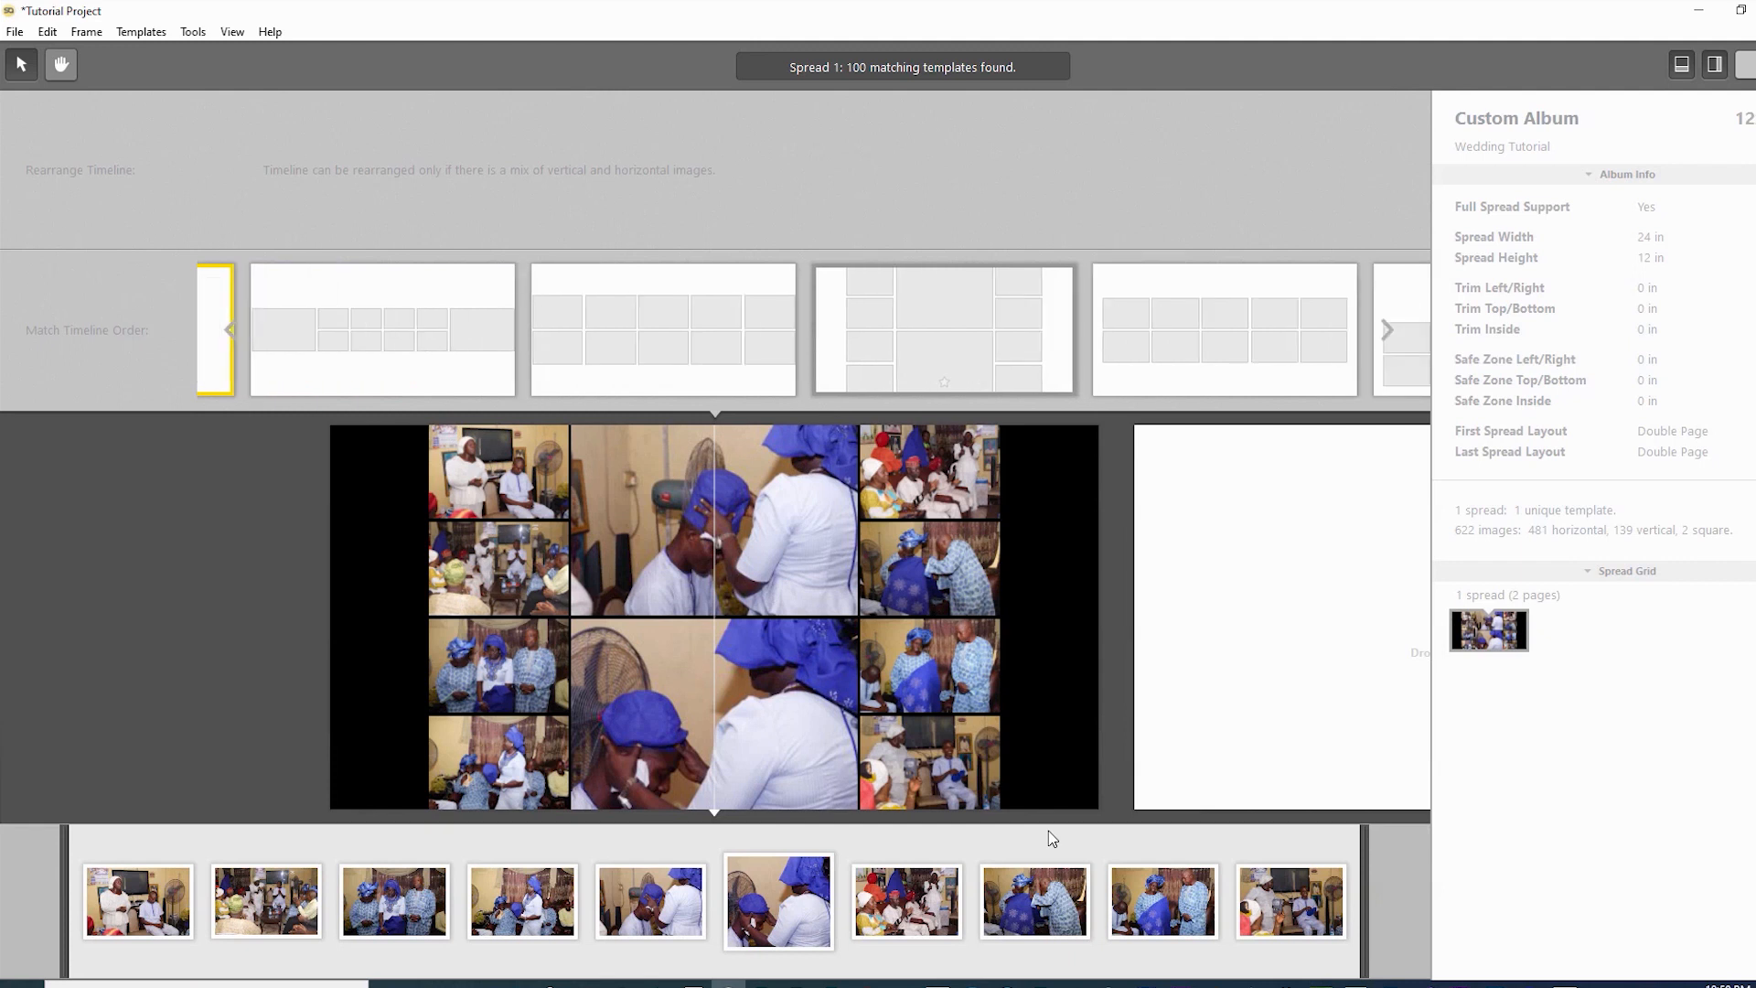
pyautogui.press('Right')
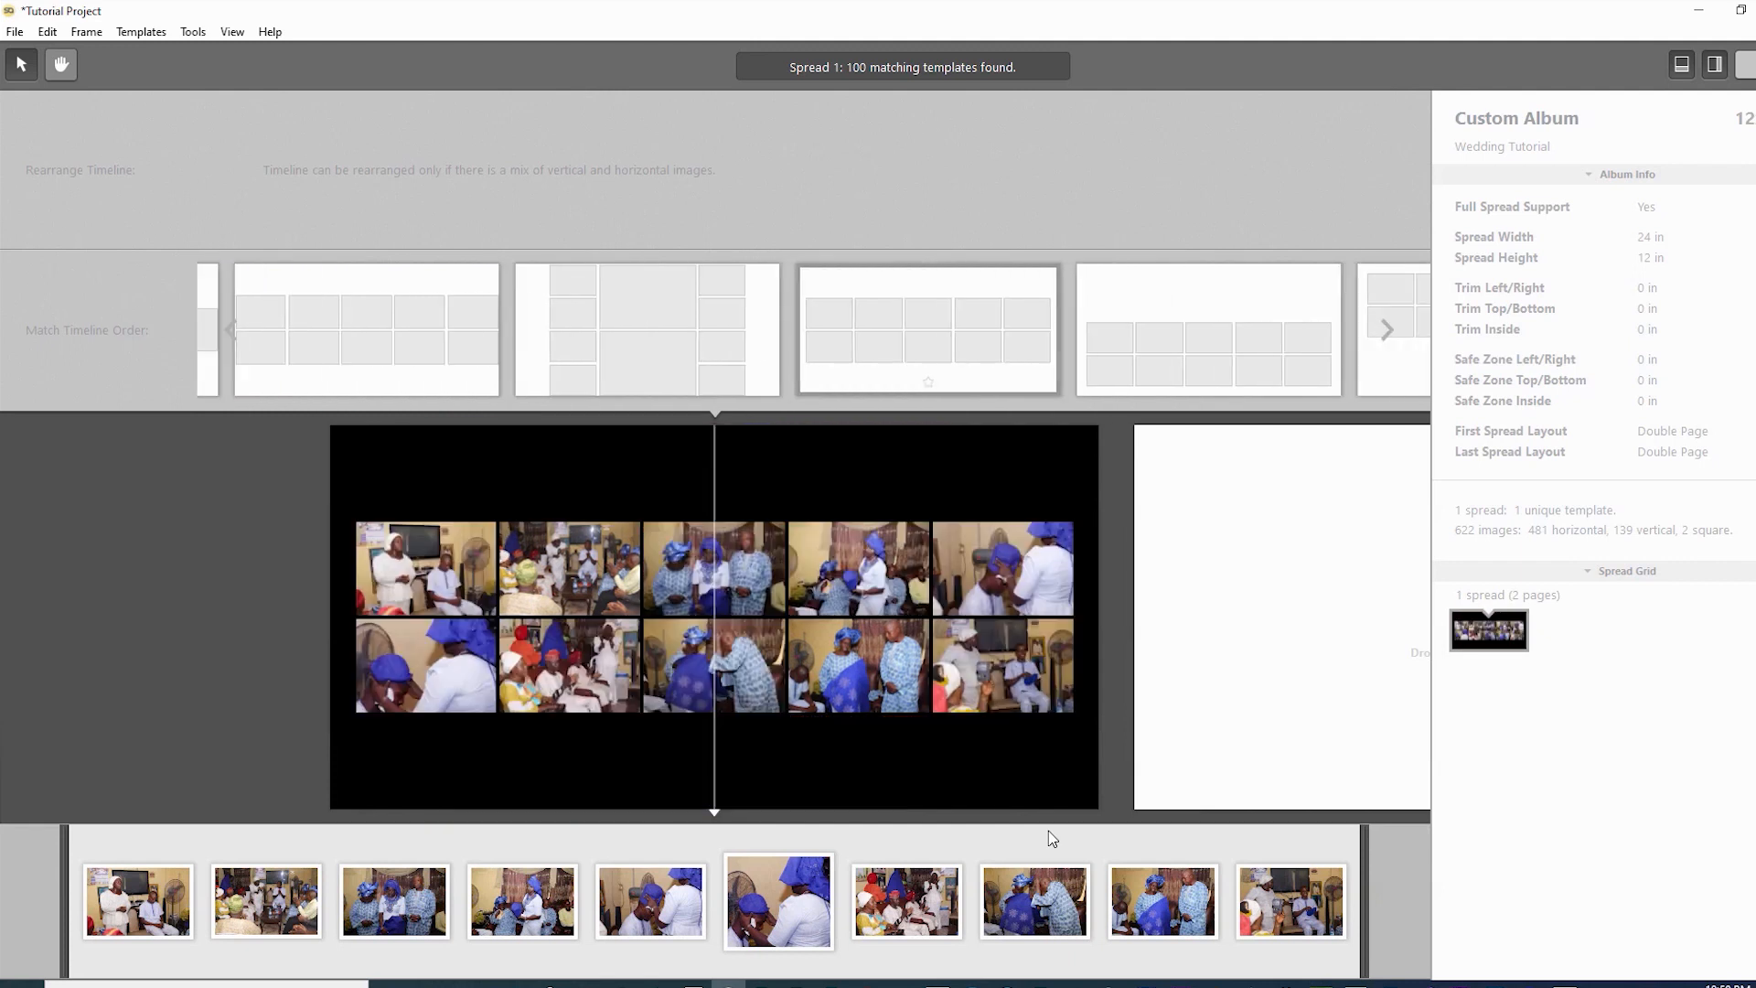
pyautogui.press('Right')
pyautogui.press('Right')
pyautogui.press('Right')
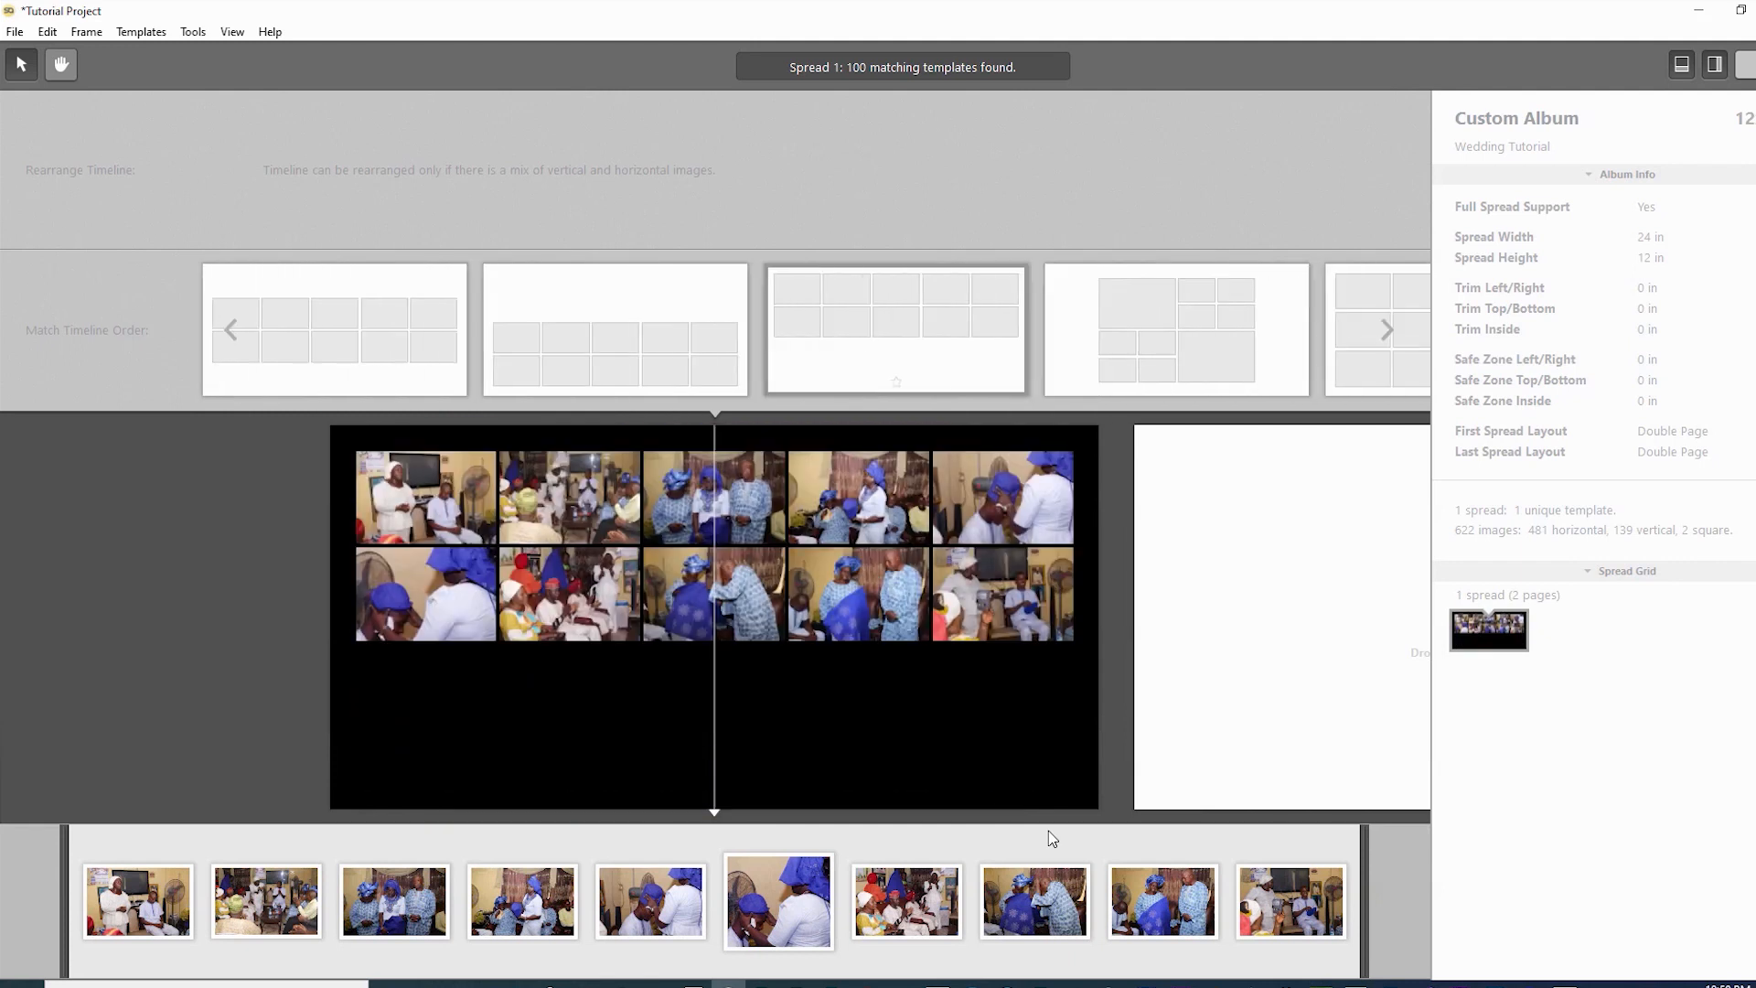
pyautogui.press('Right')
pyautogui.press('Right')
pyautogui.press('Right')
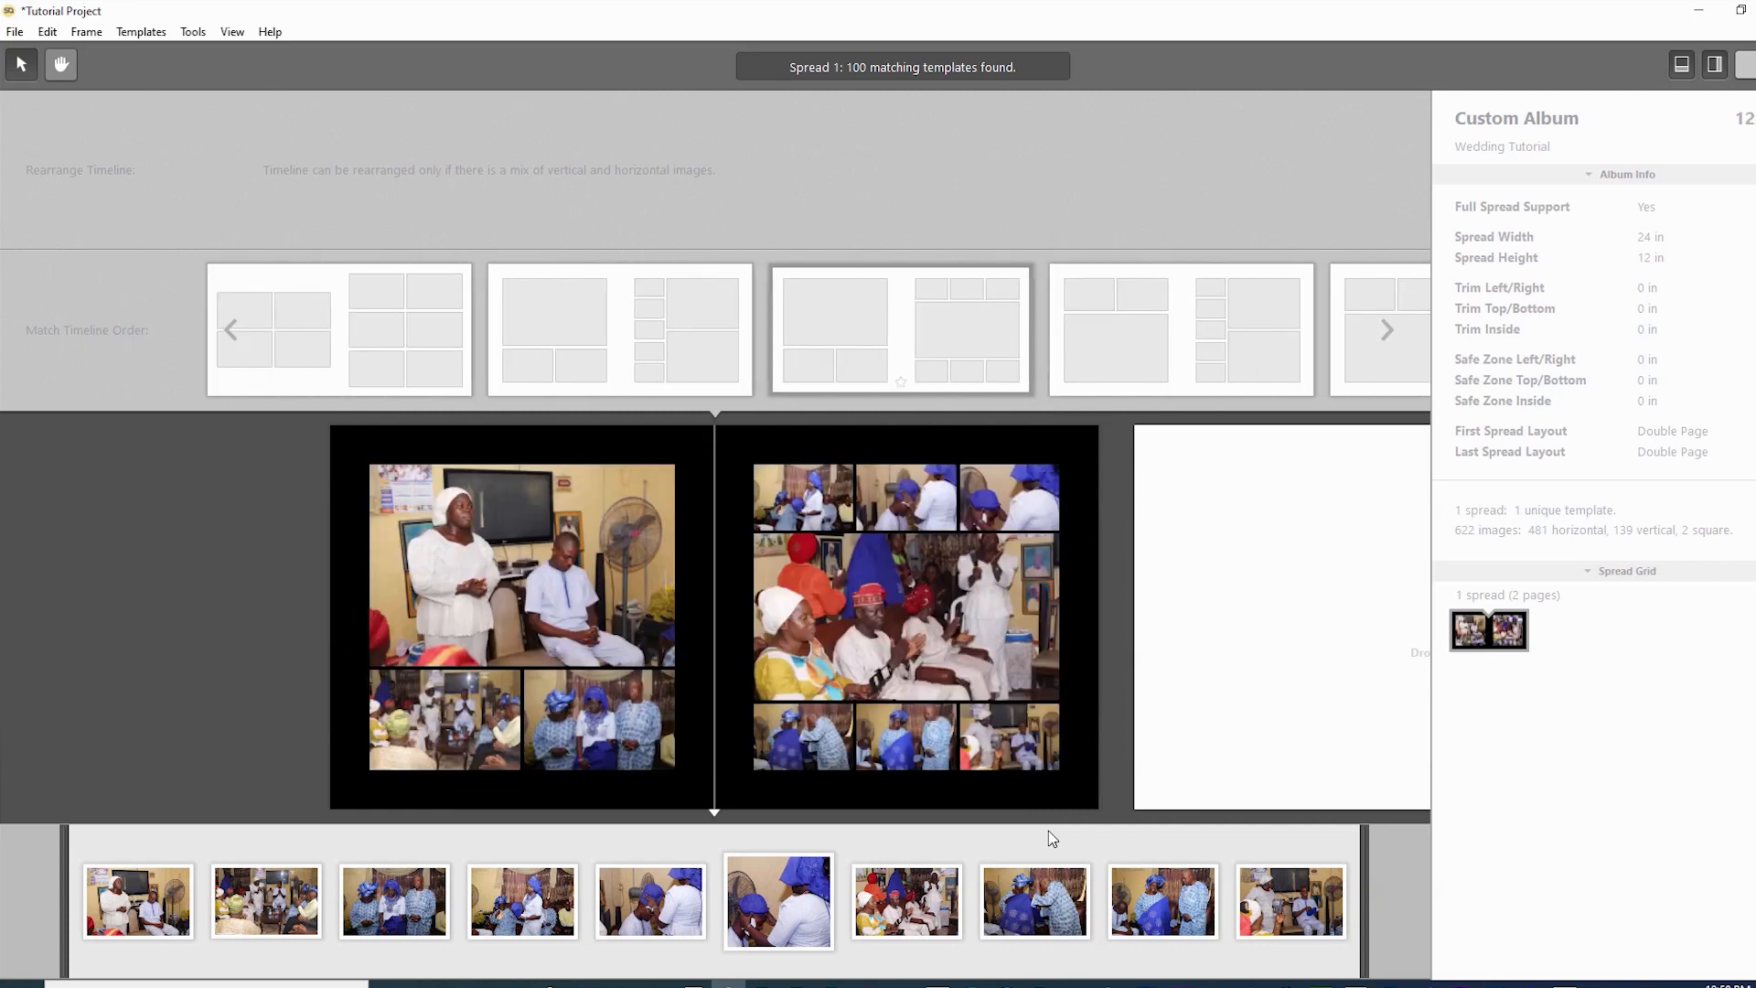
pyautogui.press('Right')
pyautogui.press('Right')
pyautogui.press('Right')
pyautogui.press('Left')
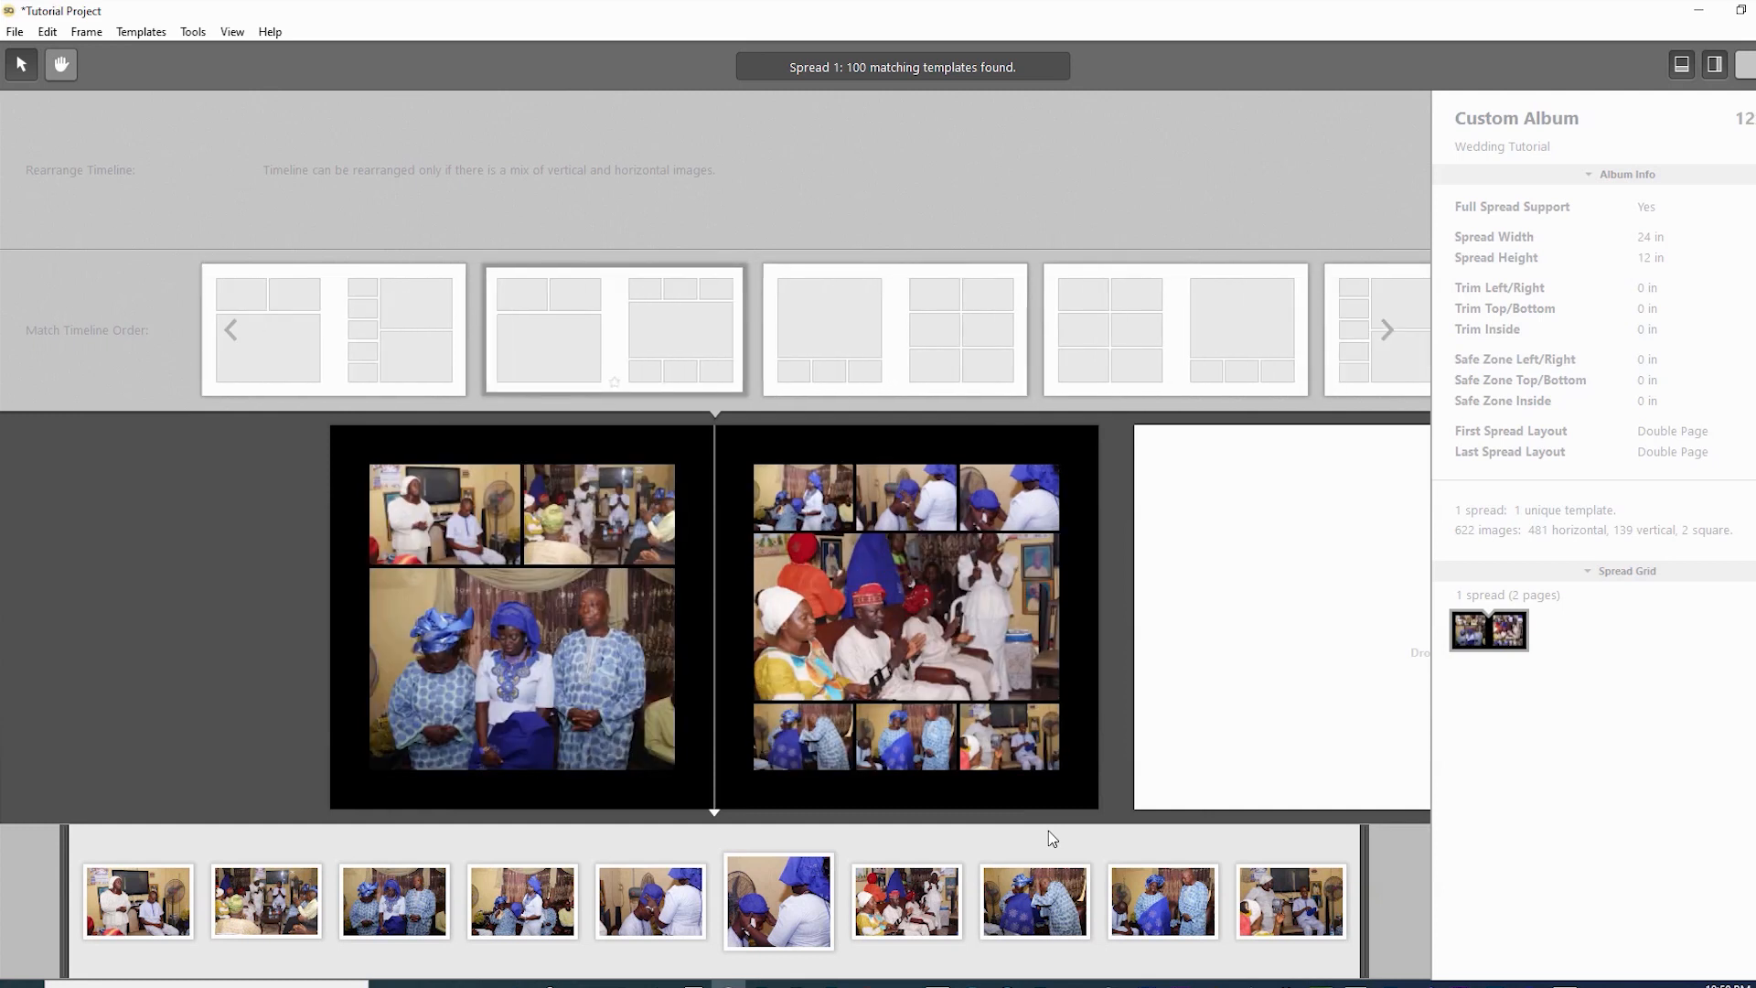
pyautogui.press('Right')
pyautogui.press('Right')
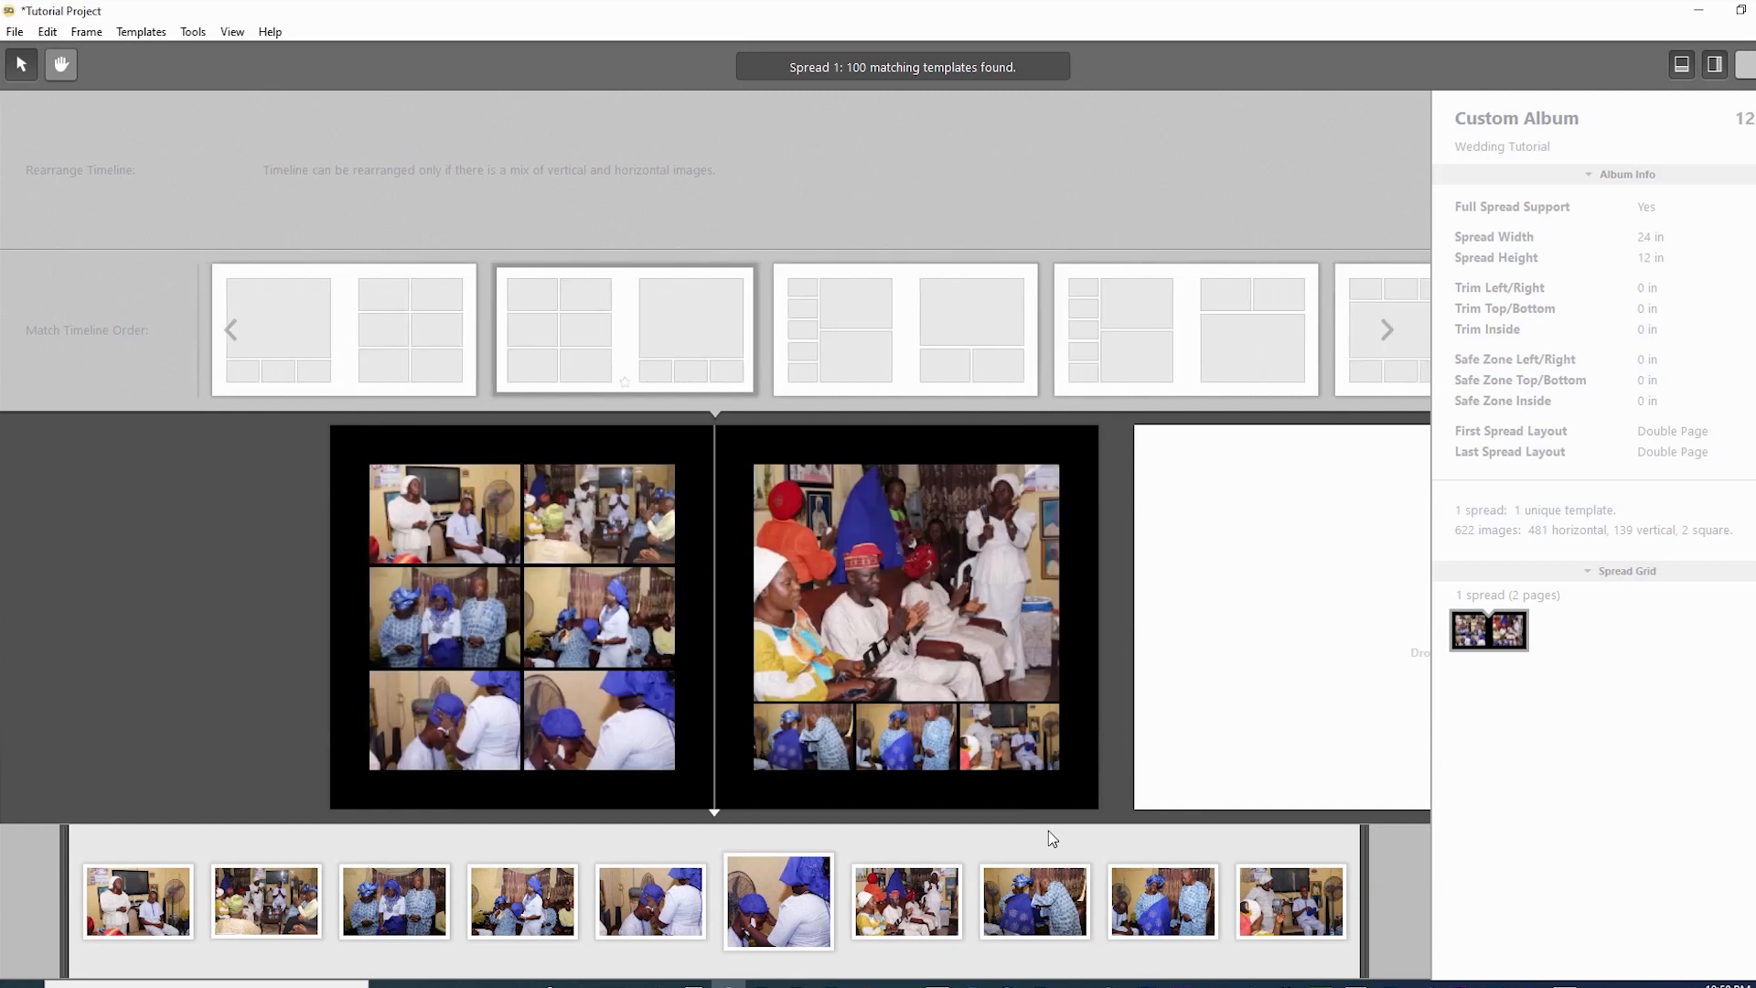
pyautogui.press('Right')
pyautogui.press('Right')
pyautogui.press('Right')
pyautogui.press('Right')
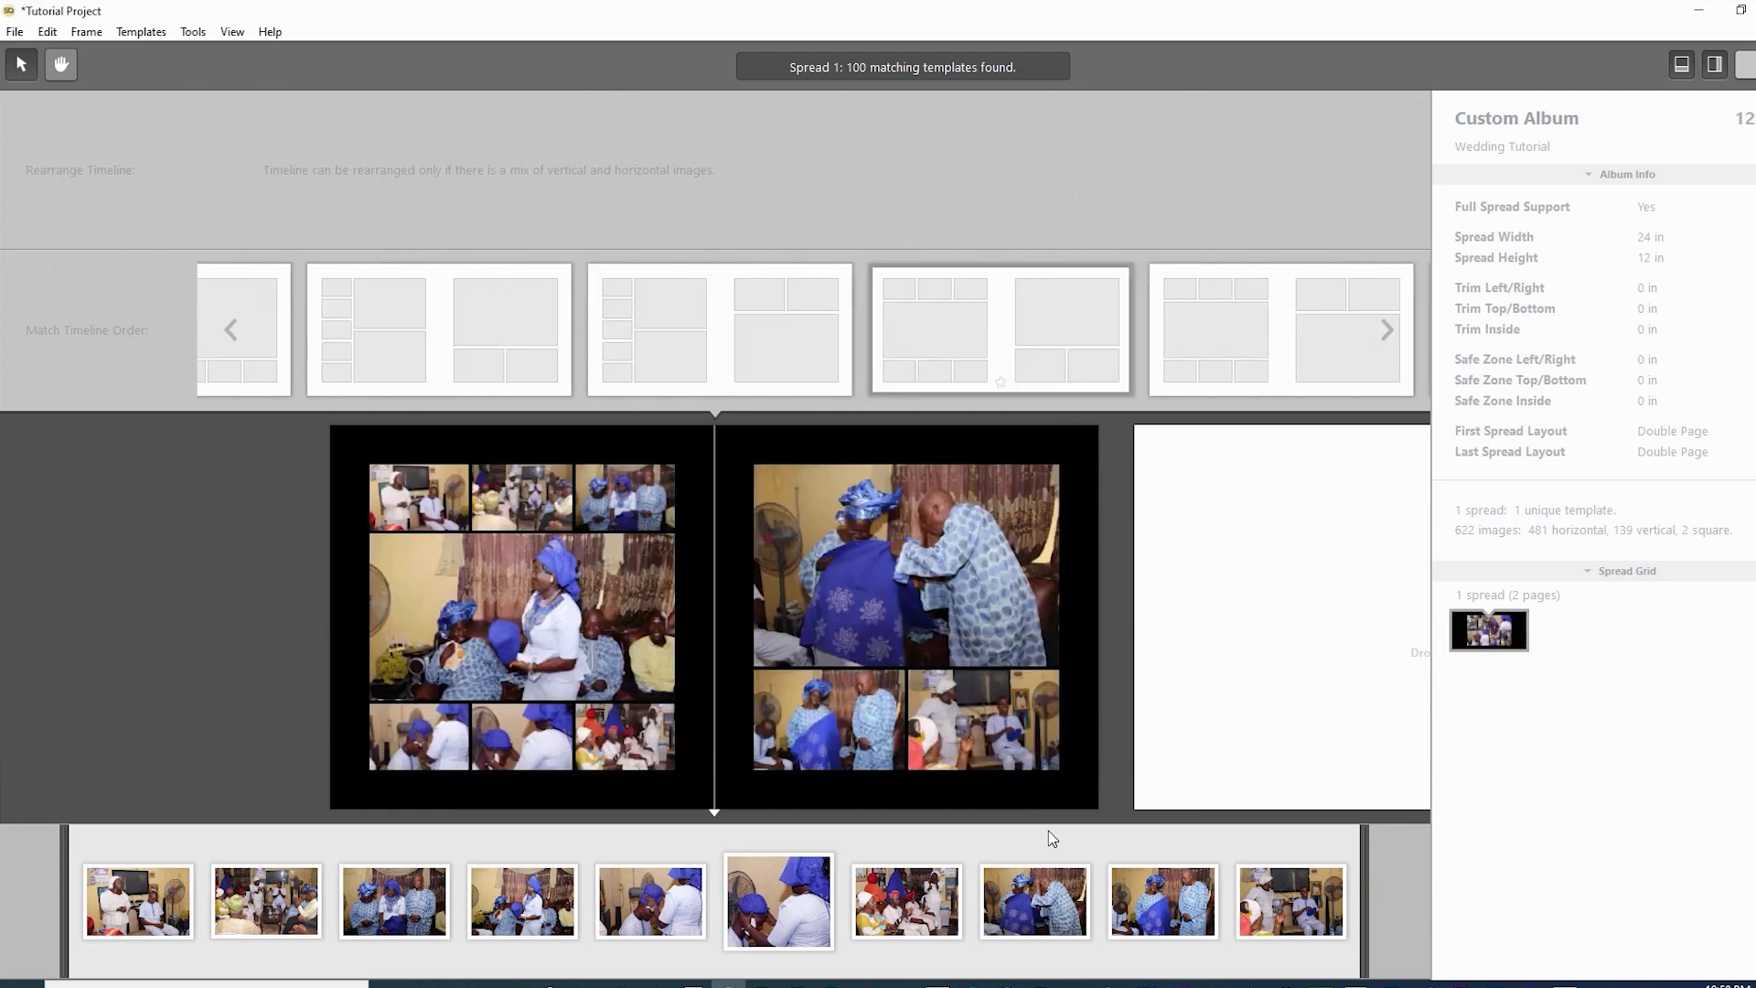
pyautogui.press('Right')
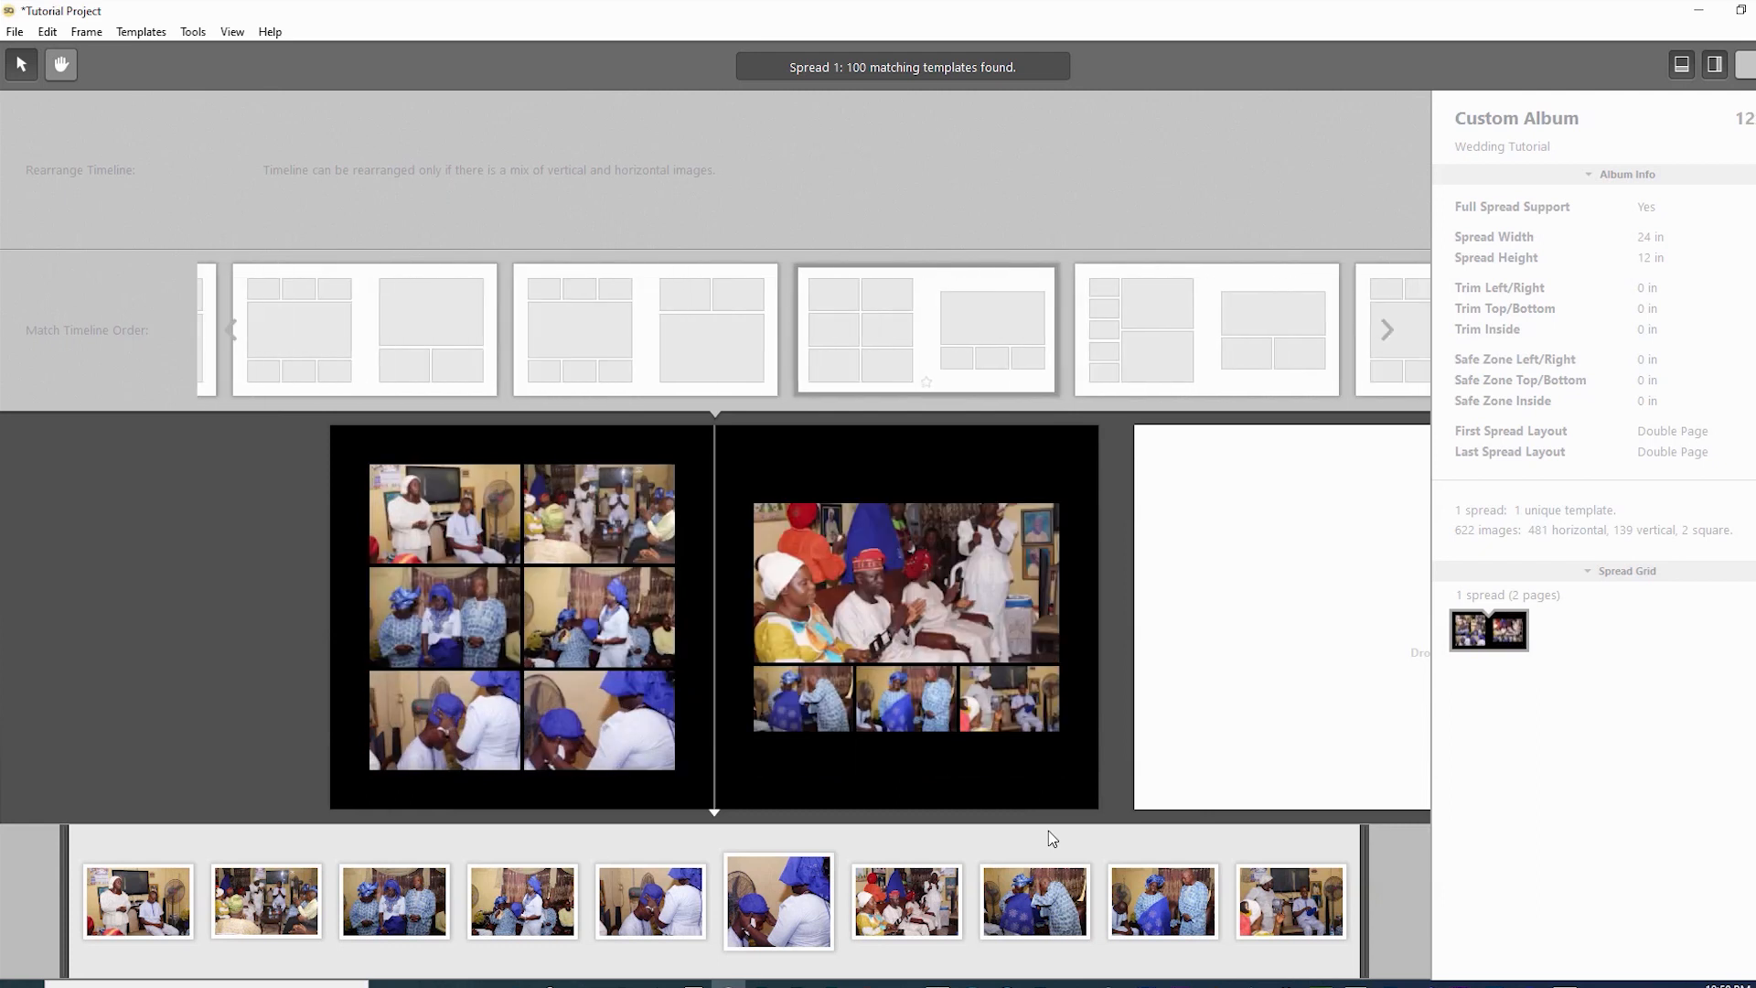
pyautogui.press('Right')
pyautogui.press('Right')
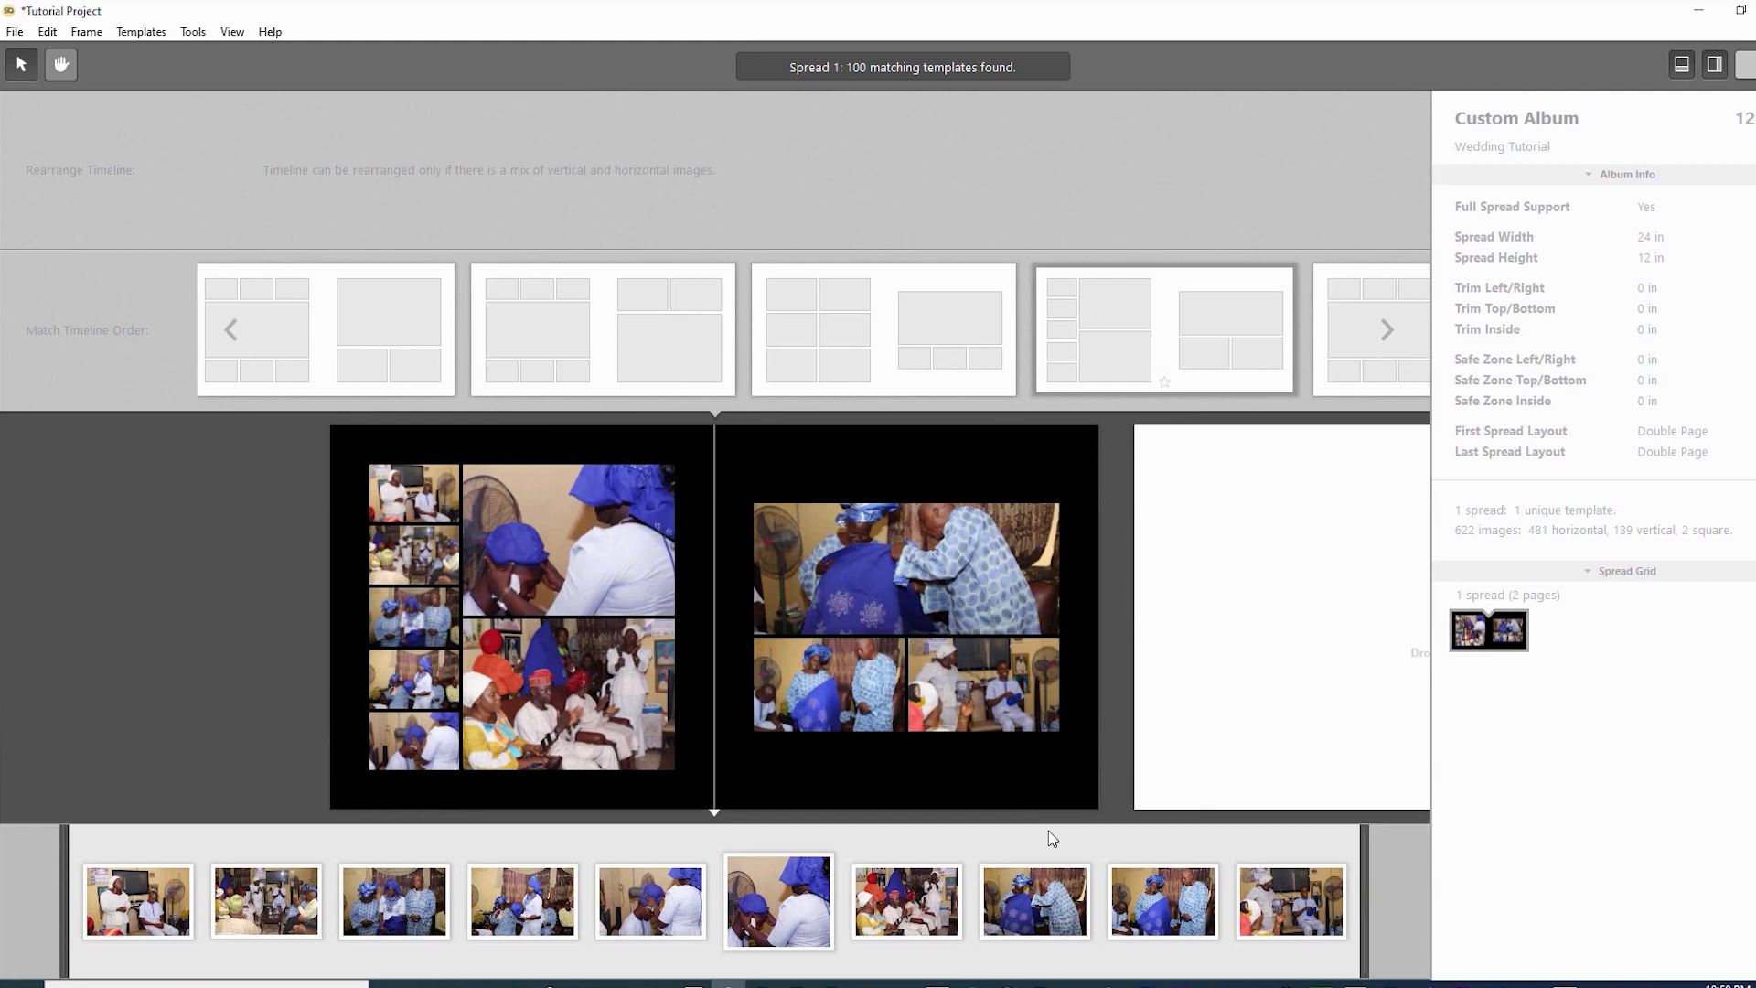
pyautogui.press('Right')
pyautogui.press('Right')
pyautogui.press('Right')
pyautogui.press('Right')
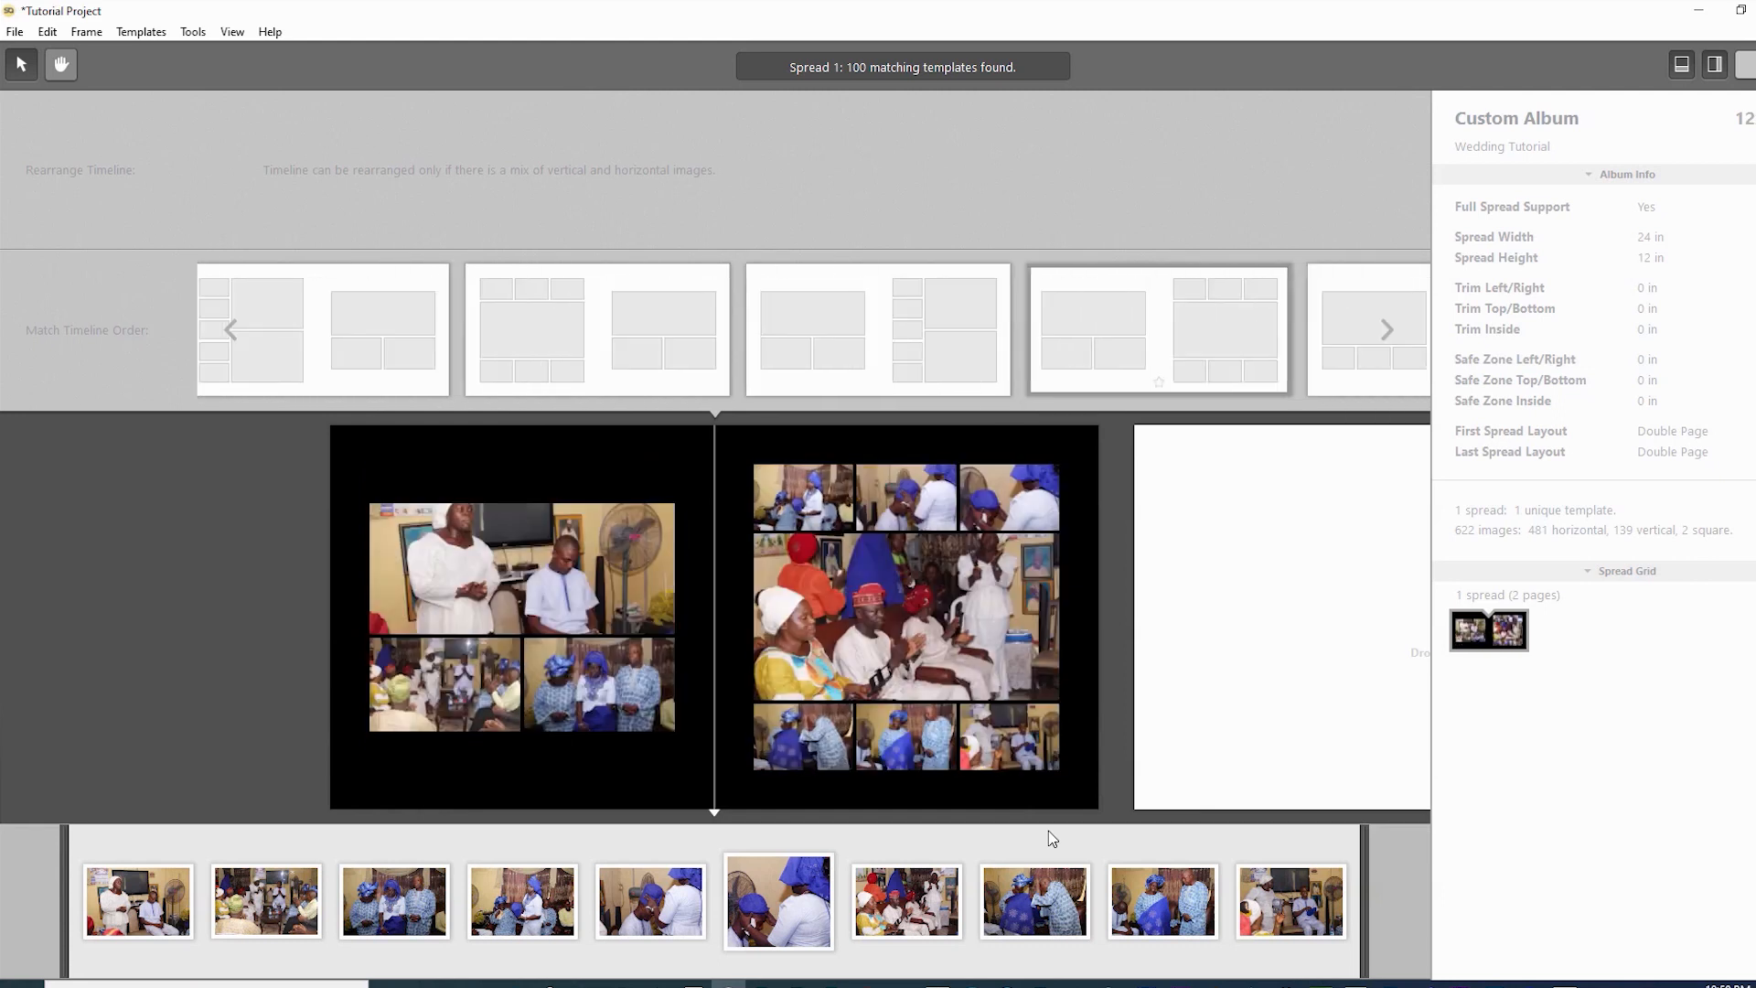
pyautogui.press('Right')
pyautogui.press('Right')
pyautogui.press('Right')
pyautogui.press('Right')
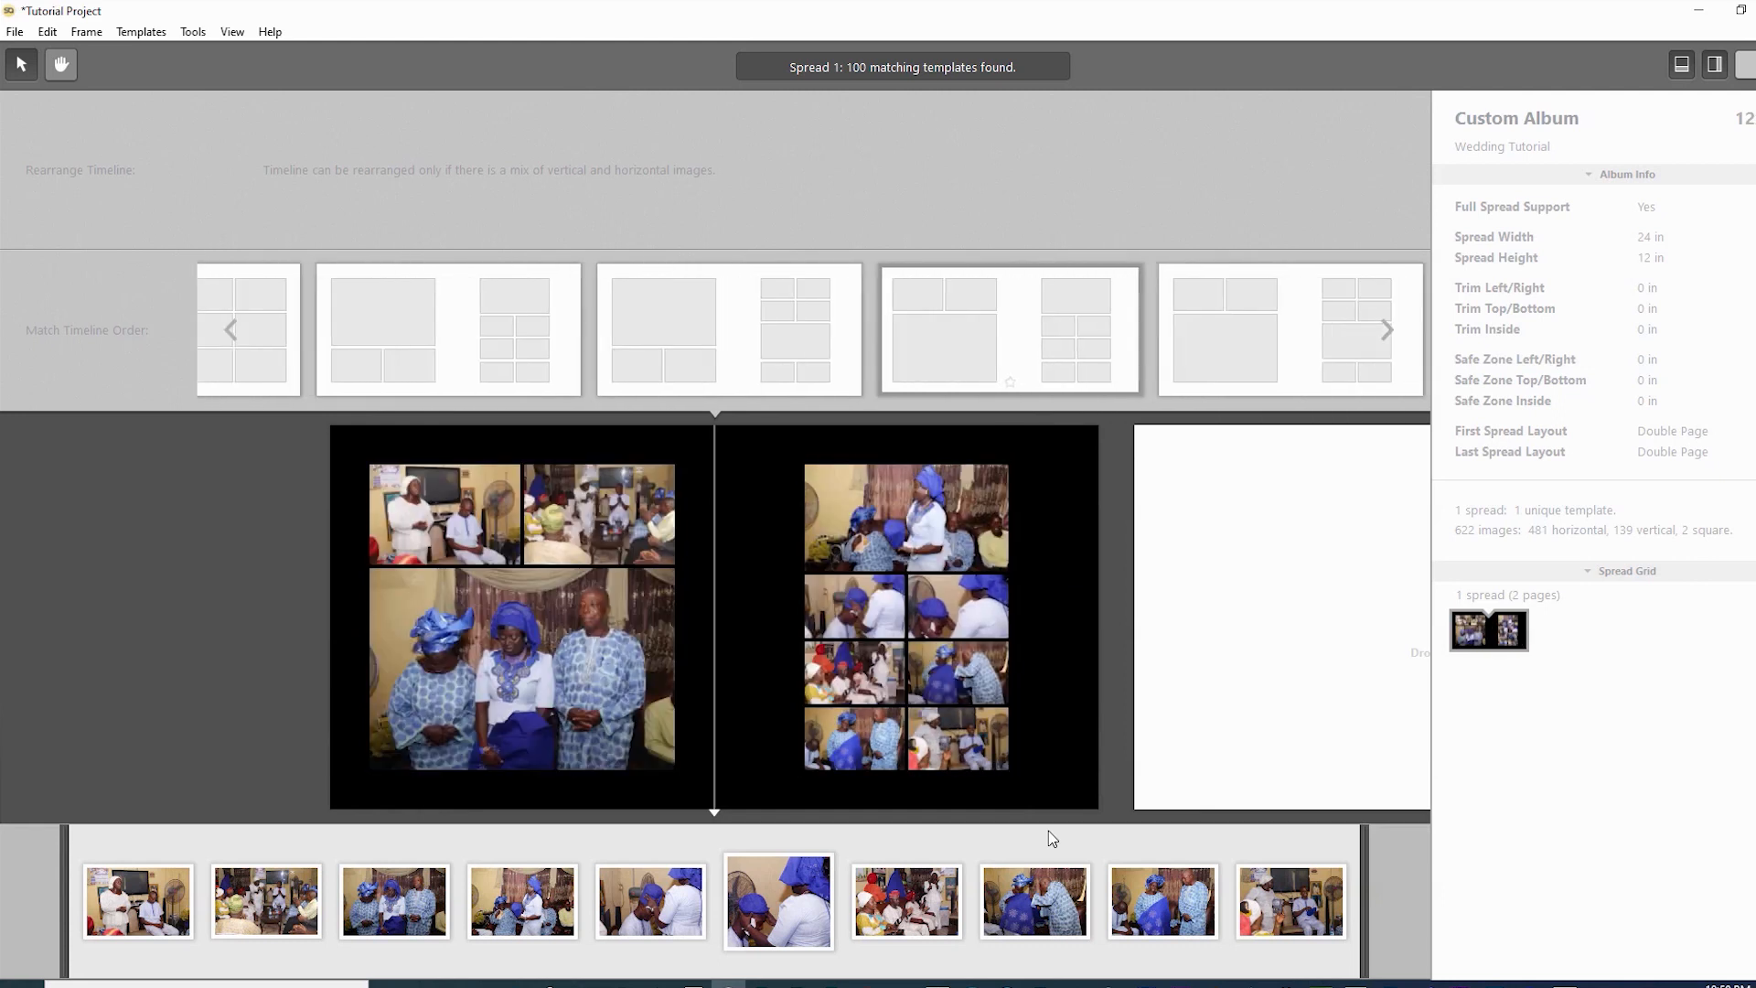
pyautogui.press('Right')
pyautogui.press('Right')
pyautogui.press('Right')
pyautogui.press('Right')
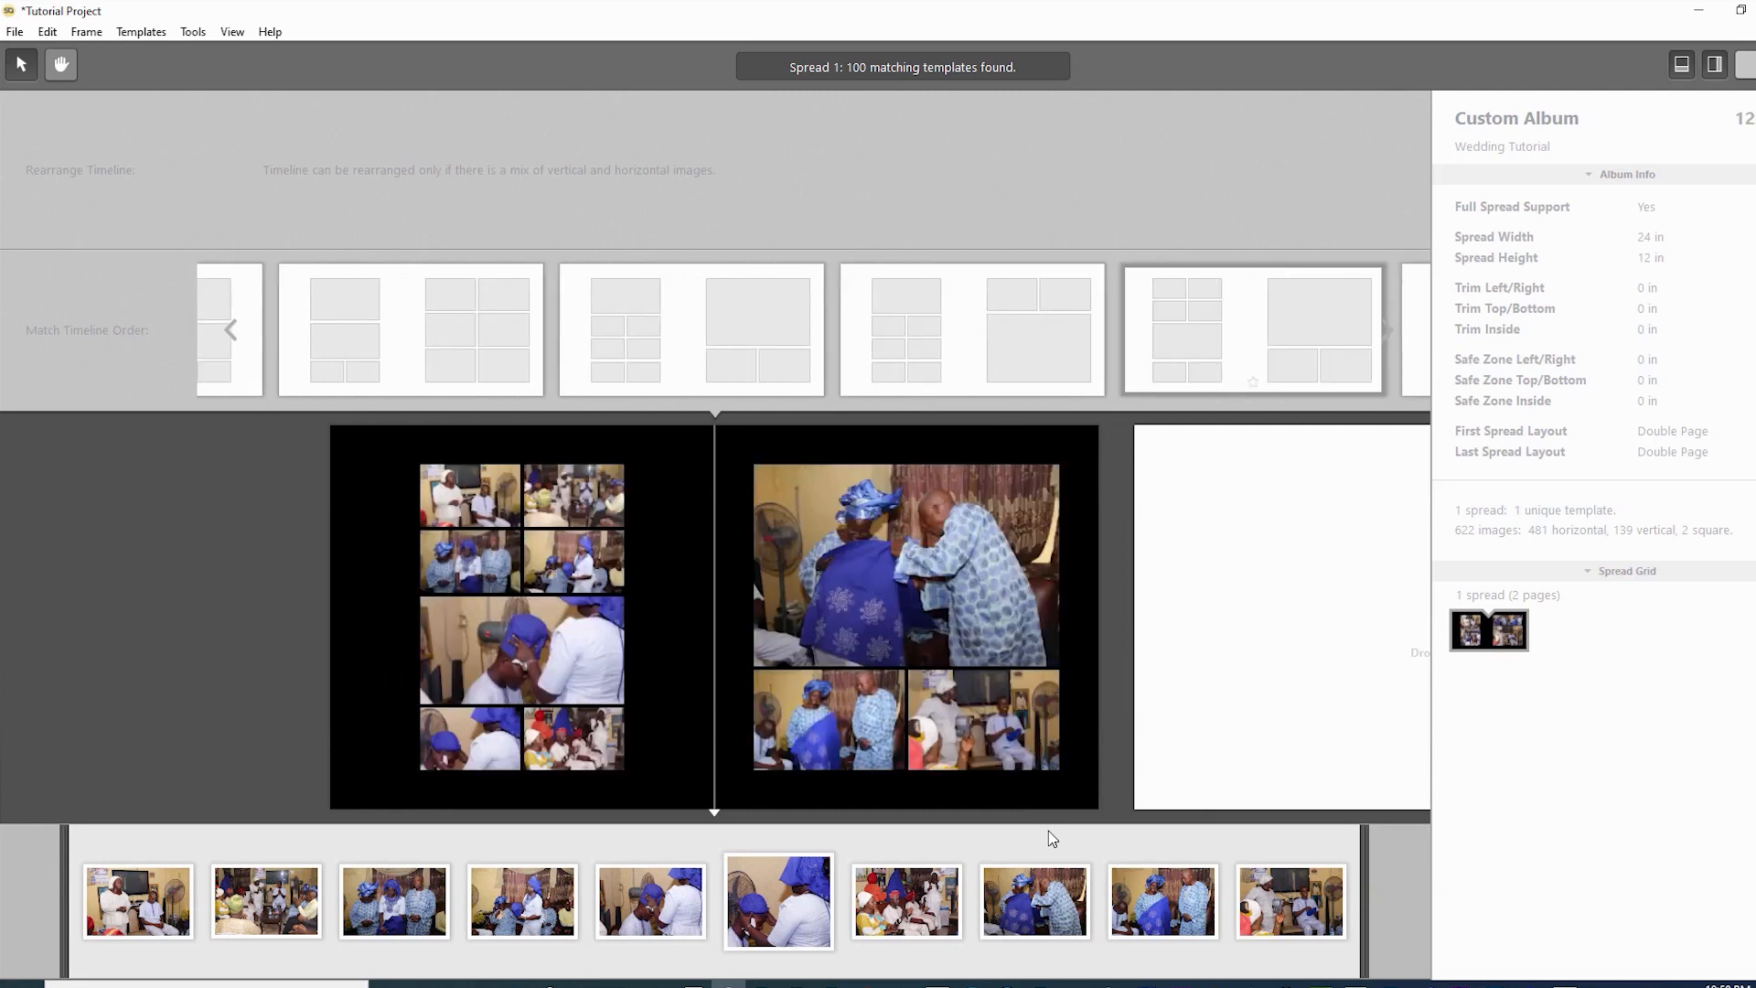
pyautogui.press('Right')
pyautogui.press('Right')
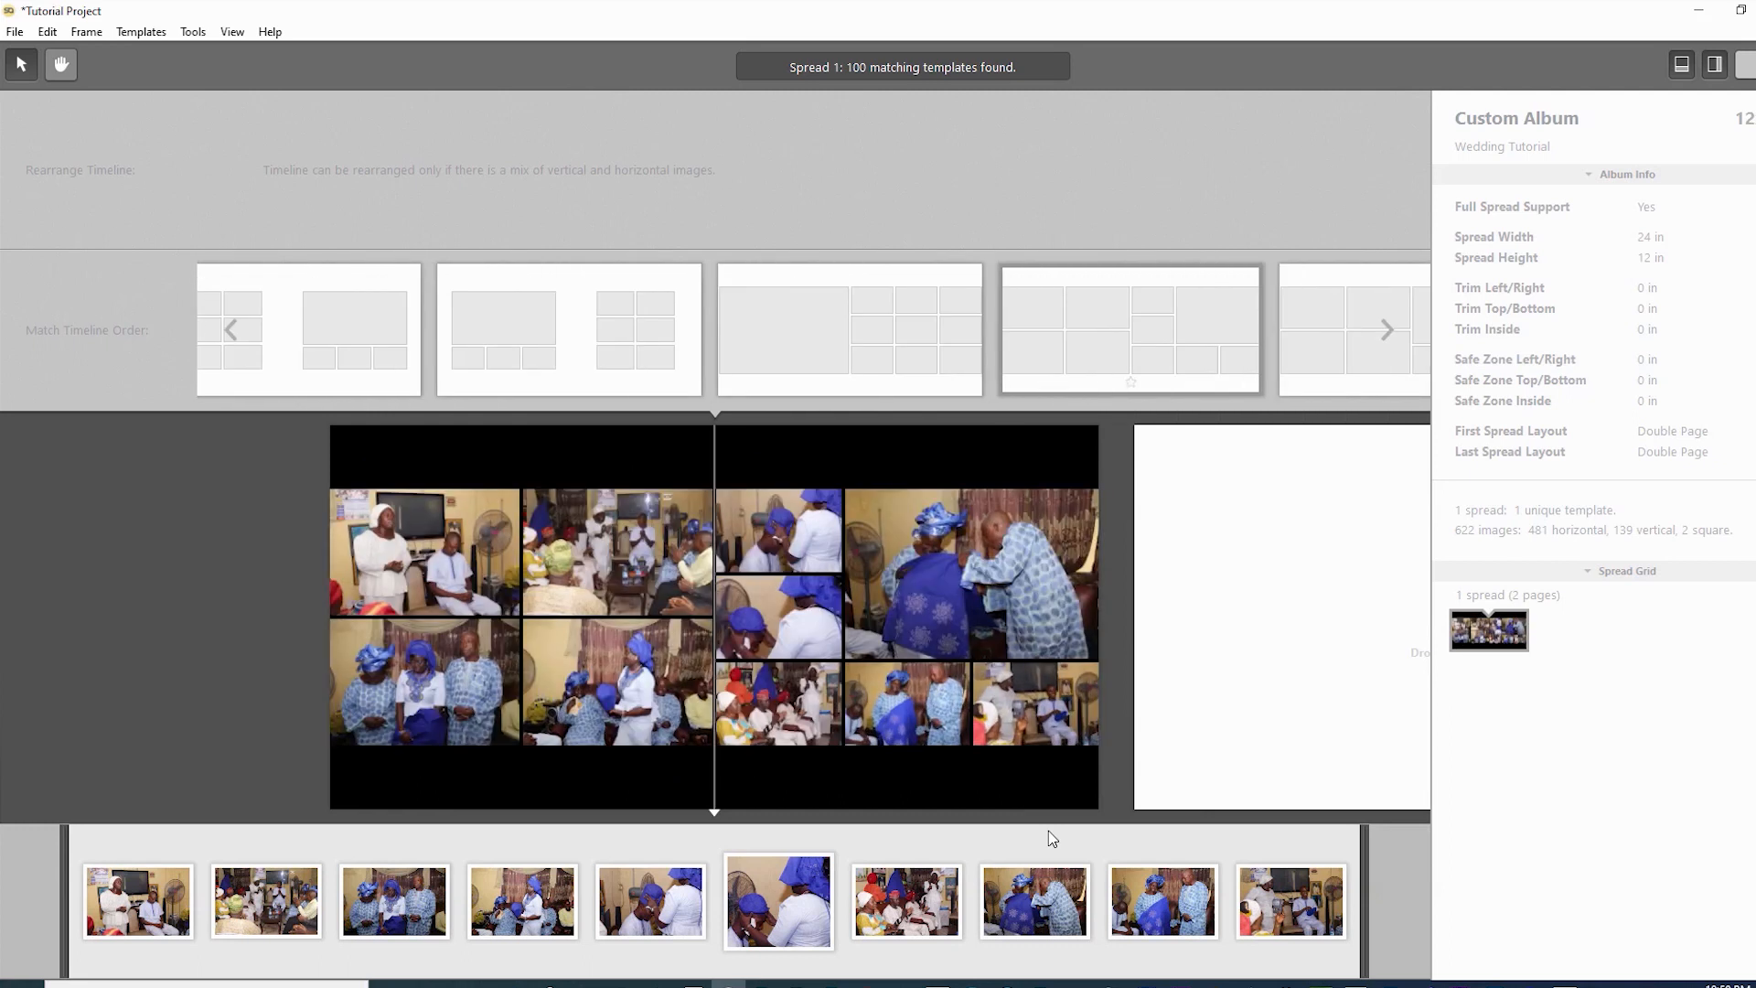
pyautogui.press('Left')
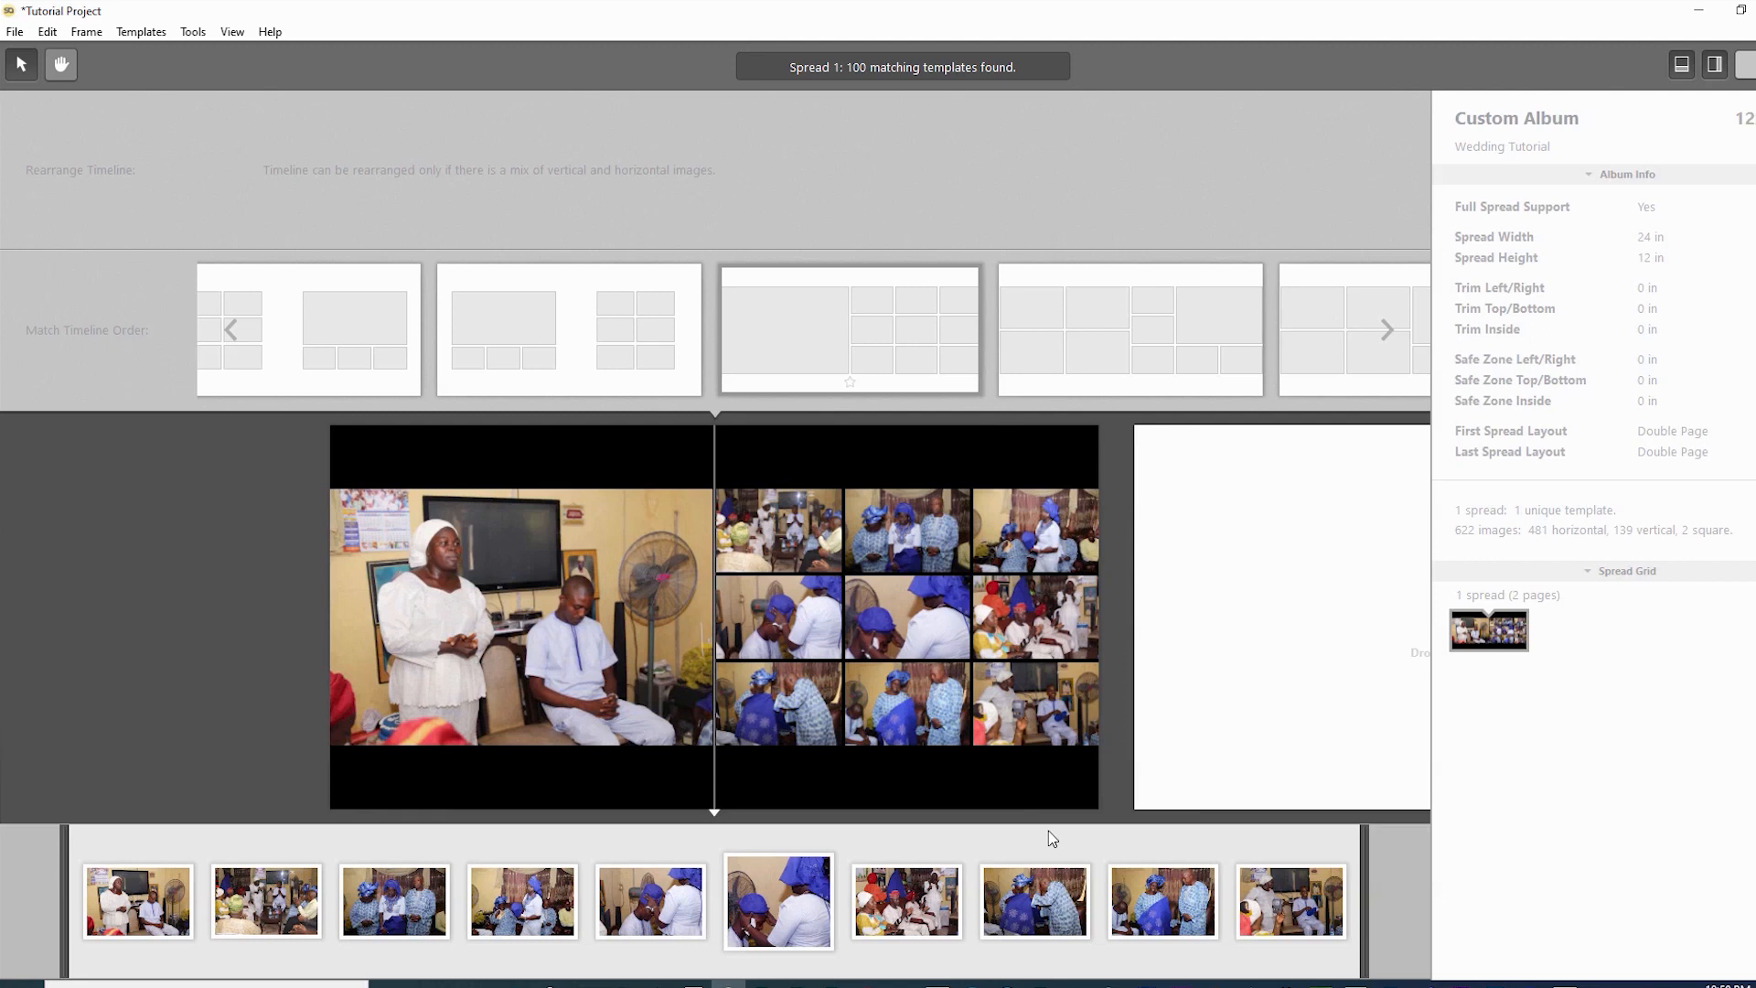
pyautogui.press('Right')
pyautogui.press('Right')
pyautogui.press('Right')
pyautogui.press('Right')
pyautogui.press('Right')
pyautogui.press('Right')
pyautogui.press('Right')
pyautogui.press('Right')
pyautogui.press('Right')
pyautogui.press('Right')
pyautogui.press('Right')
pyautogui.press('Right')
pyautogui.press('Right')
# - Browse further matching templates toward layouts with a large photo on each page
pyautogui.press('Right')
pyautogui.press('Right')
pyautogui.press('Right')
pyautogui.press('Right')
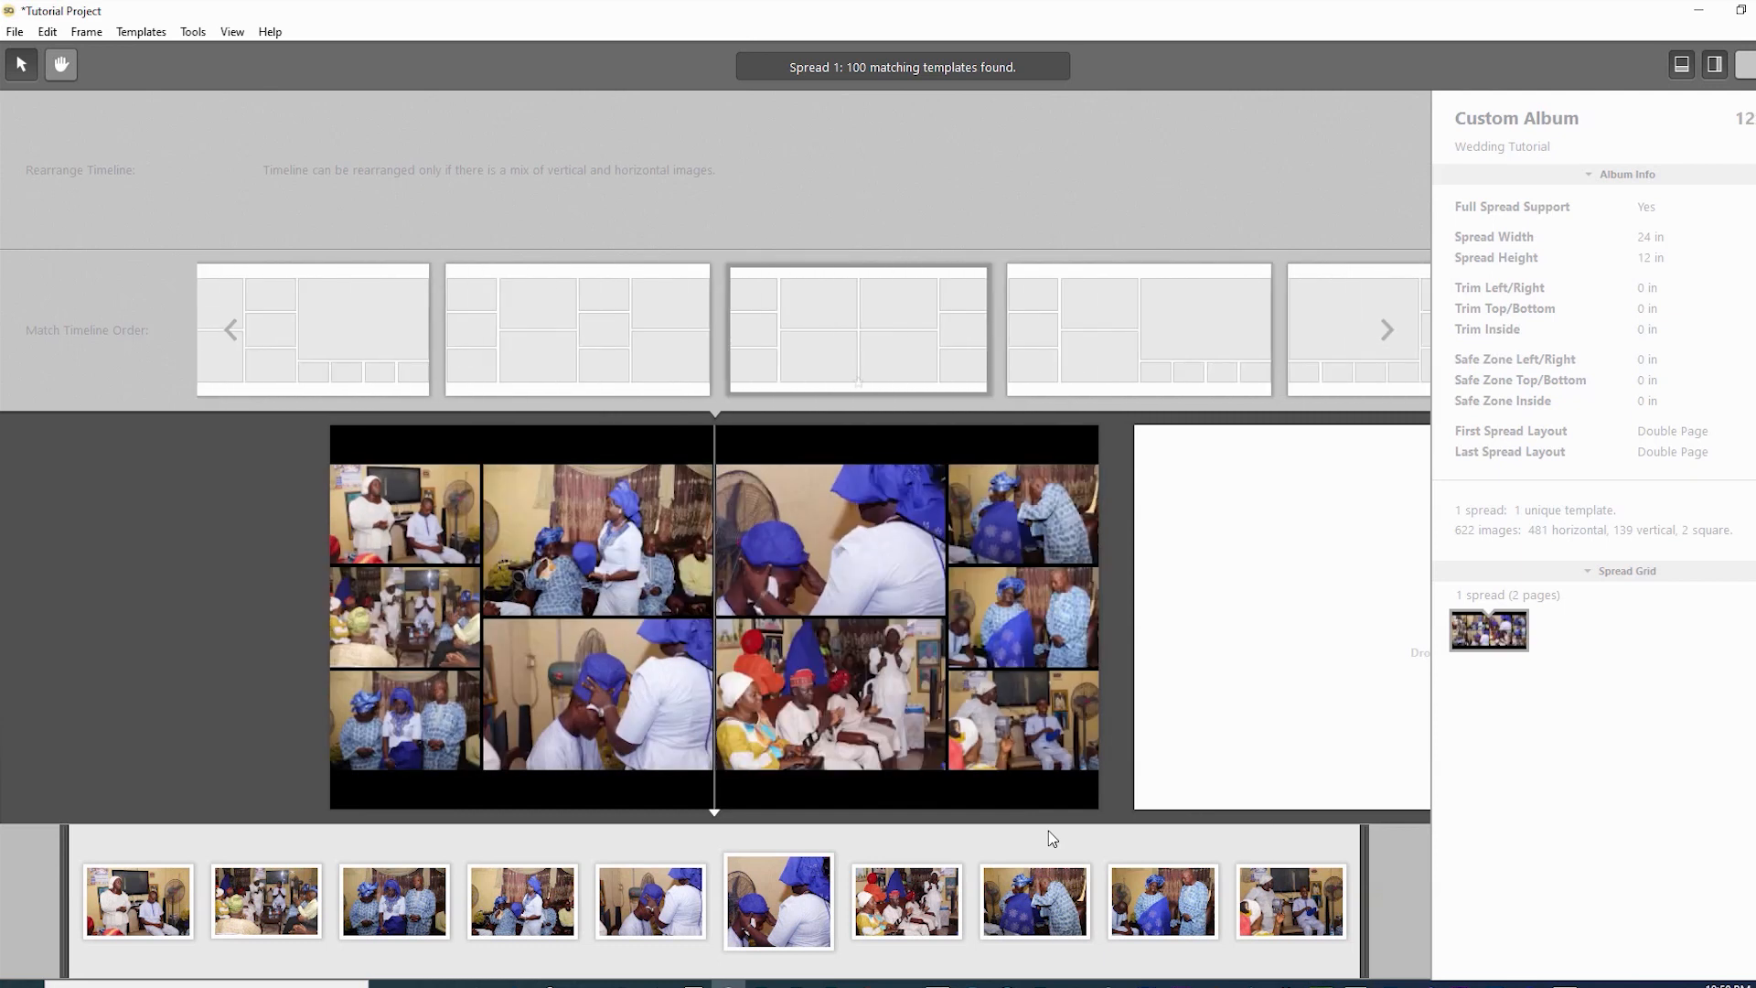
pyautogui.press('Right')
pyautogui.press('Right')
pyautogui.press('Right')
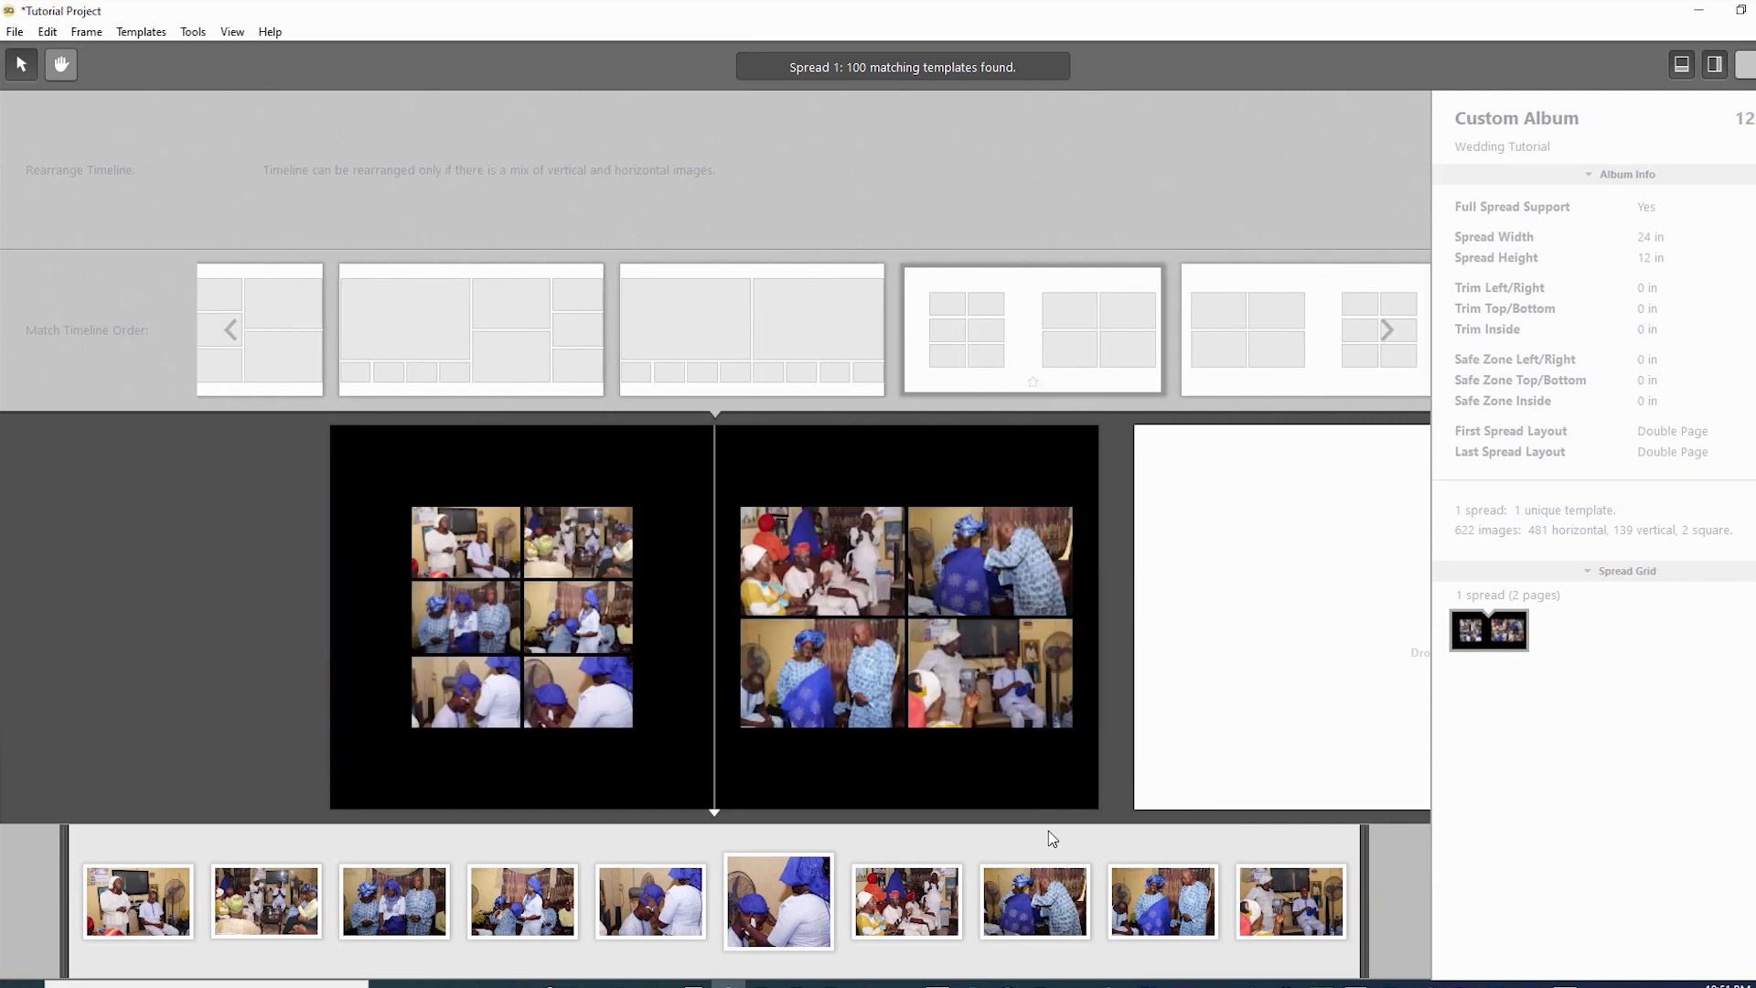
pyautogui.press('Right')
pyautogui.press('Right')
pyautogui.press('Right')
pyautogui.press('Right')
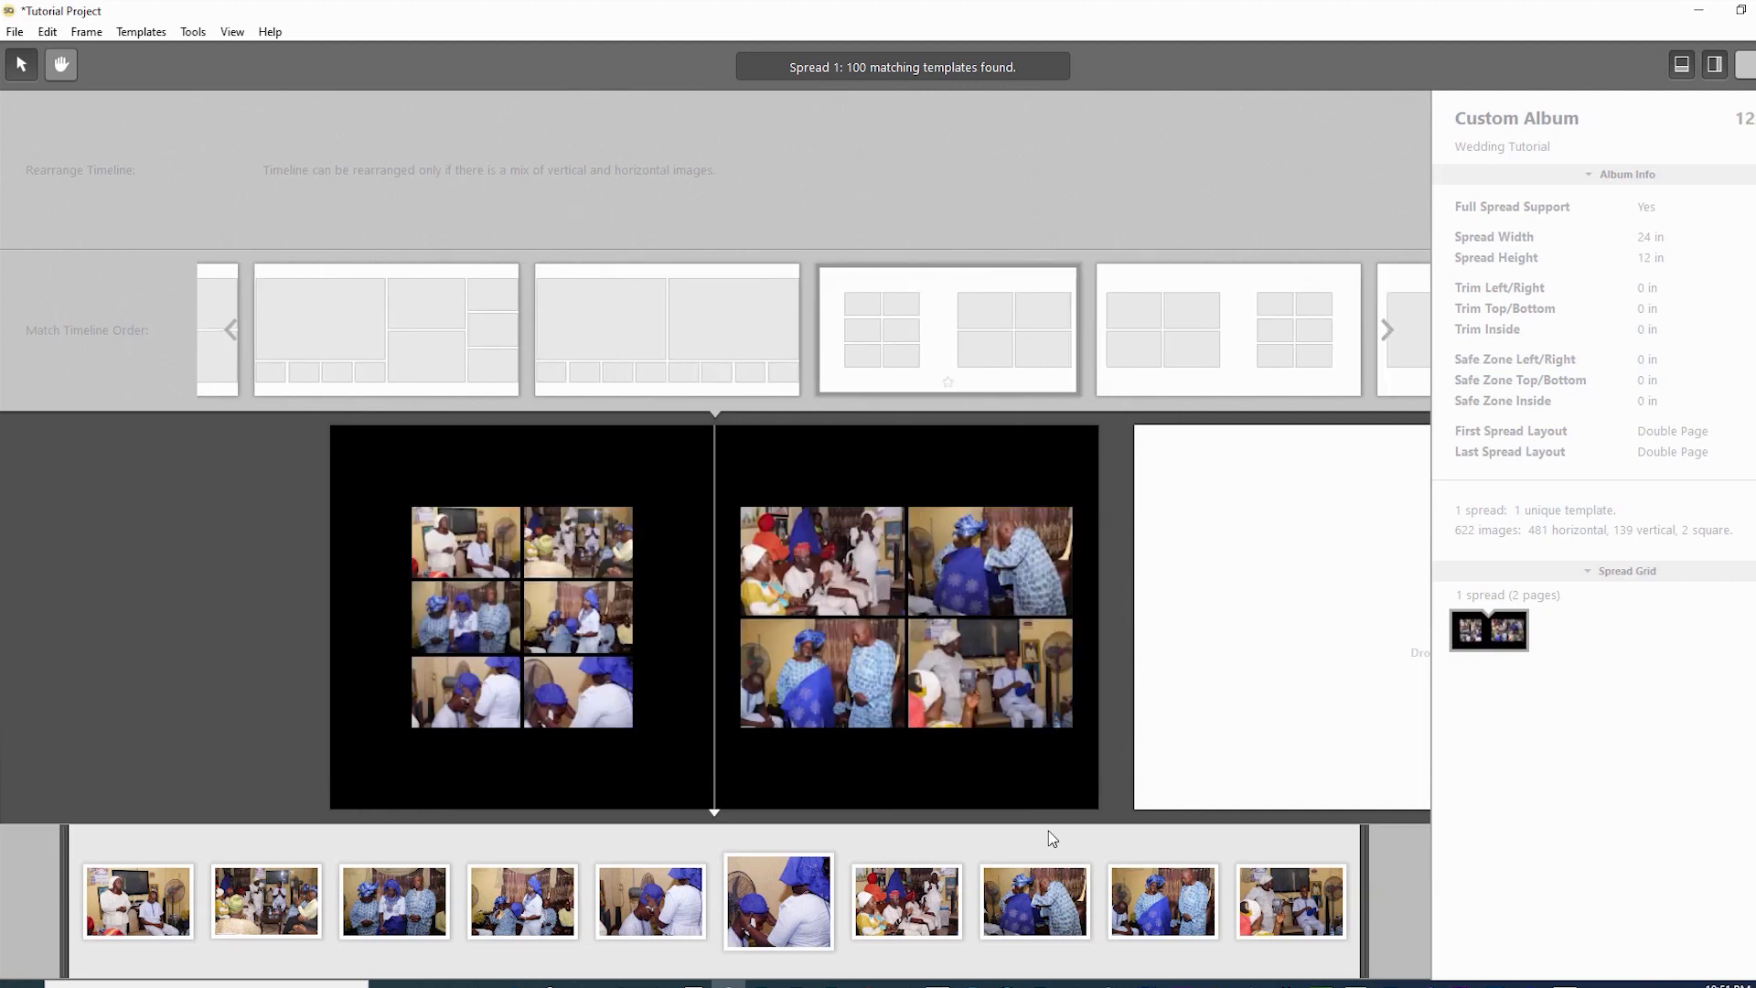
pyautogui.press('Right')
pyautogui.press('Right')
pyautogui.press('Right')
pyautogui.press('Right')
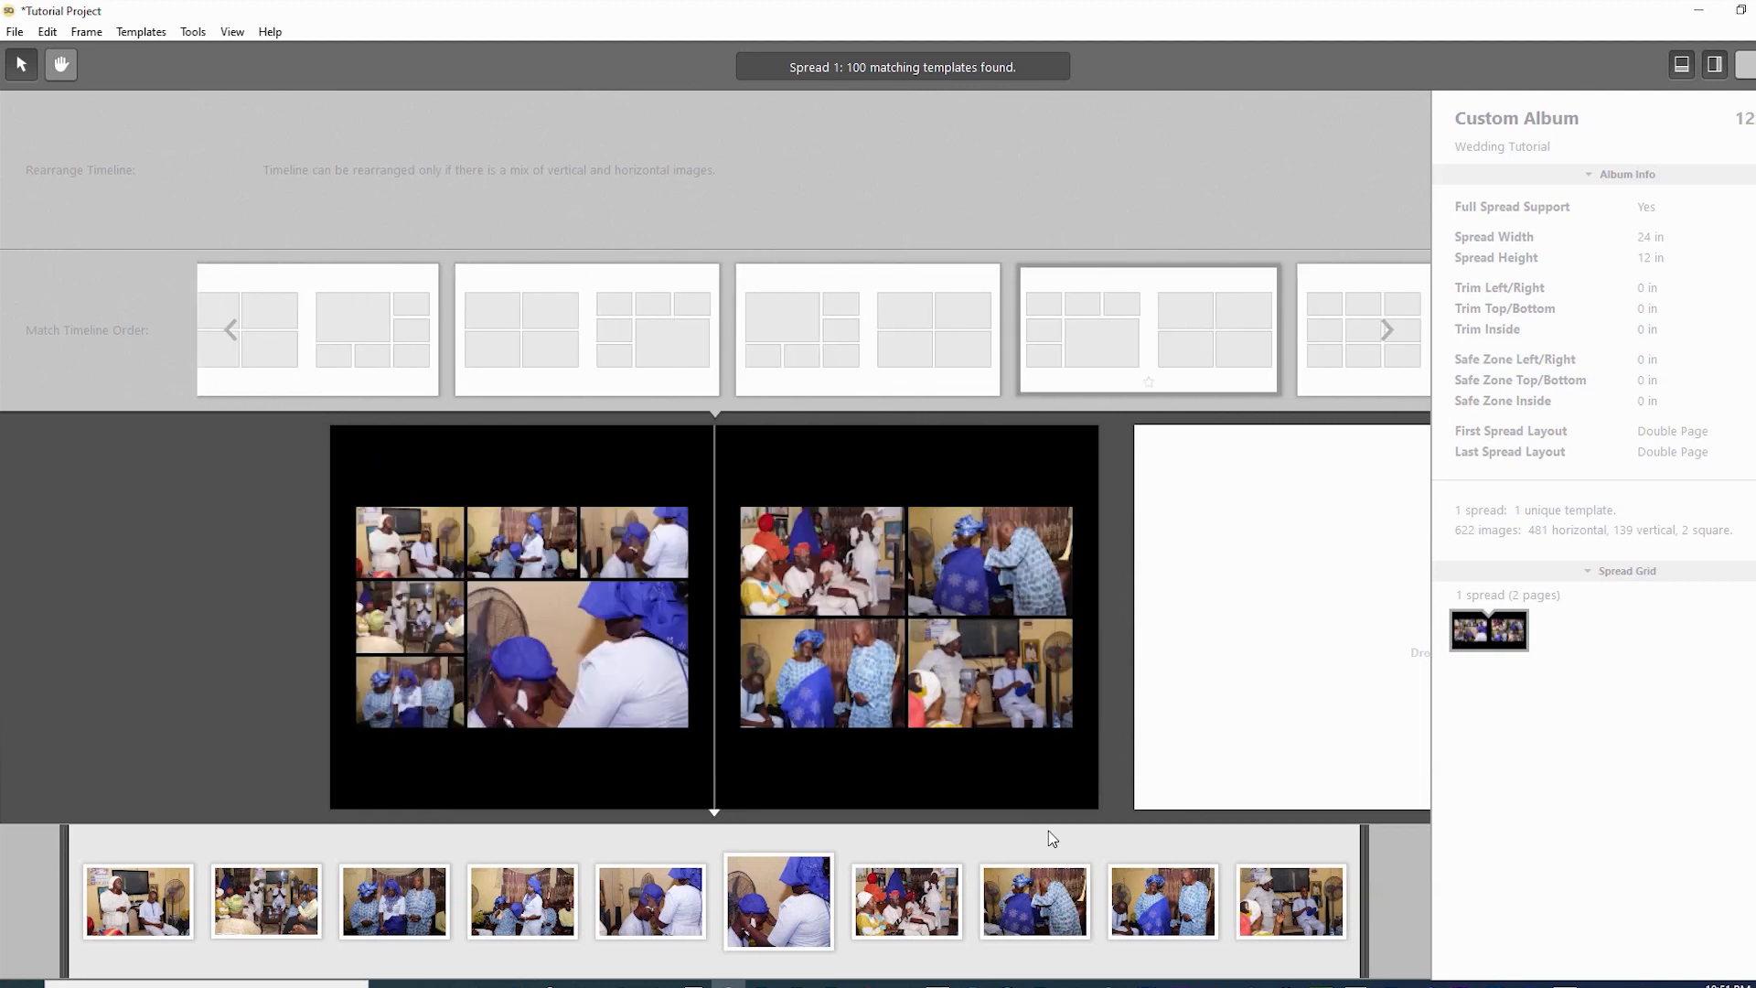
pyautogui.press('Right')
pyautogui.press('Right')
pyautogui.press('Right')
pyautogui.press('Right')
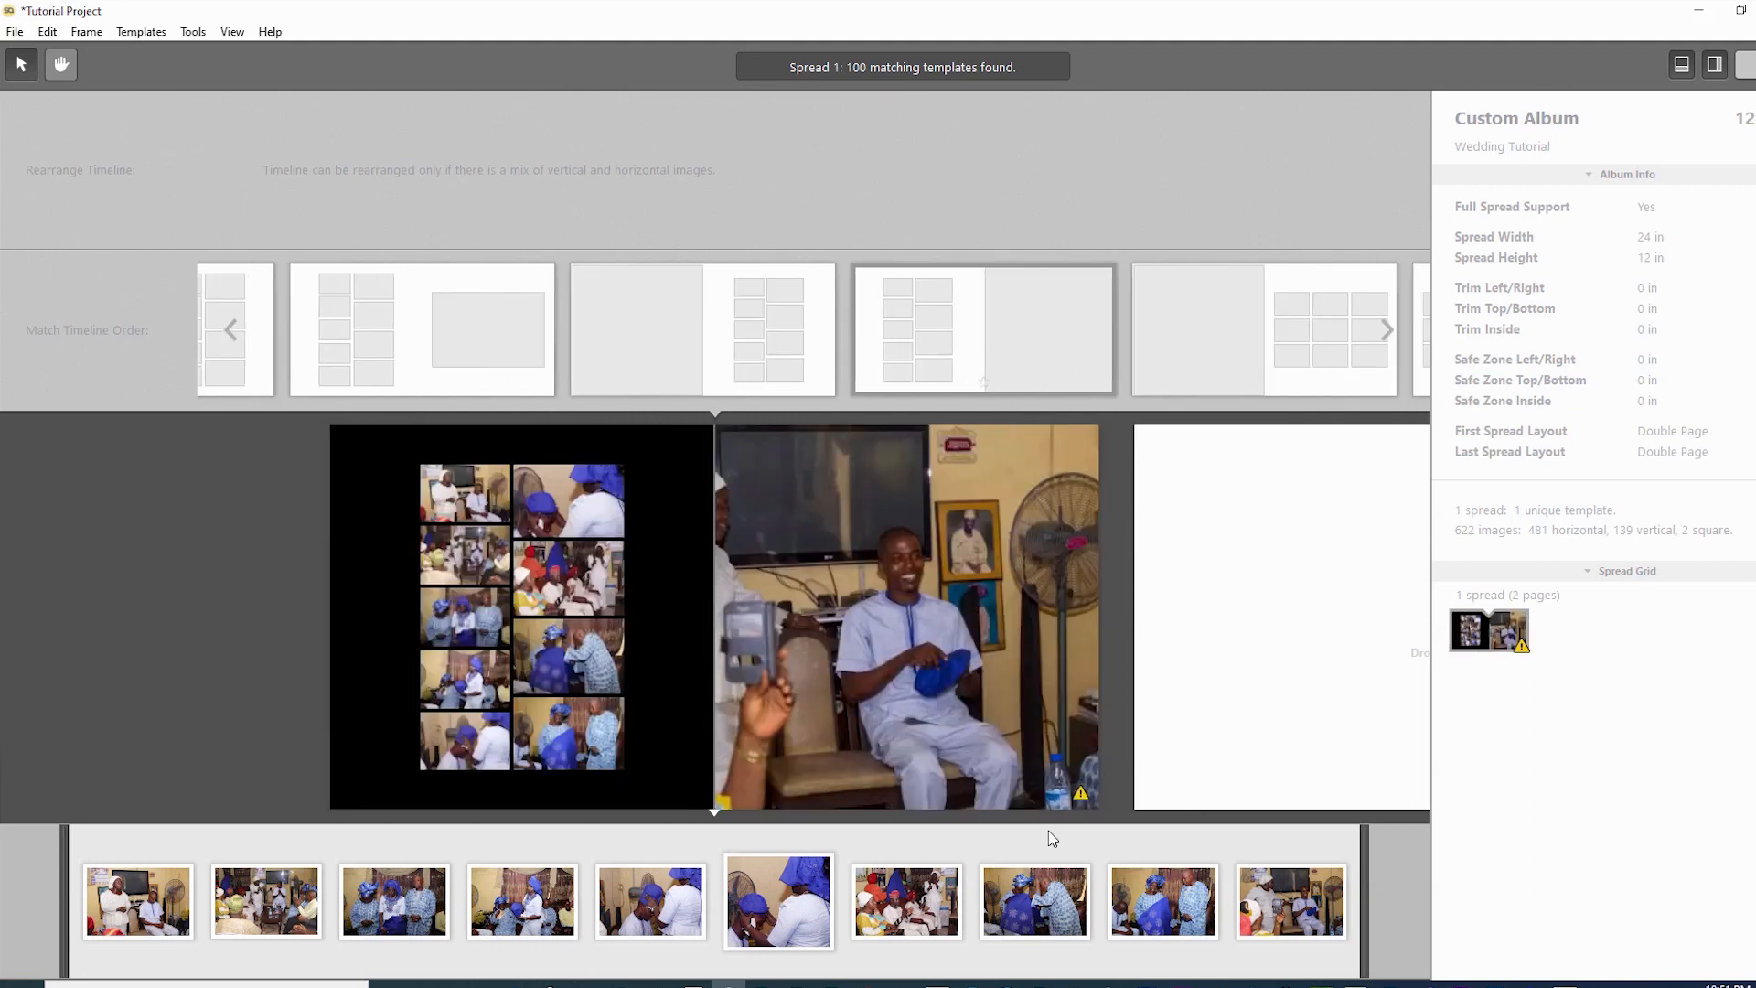
pyautogui.press('Right')
pyautogui.press('Right')
pyautogui.press('Right')
pyautogui.press('Right')
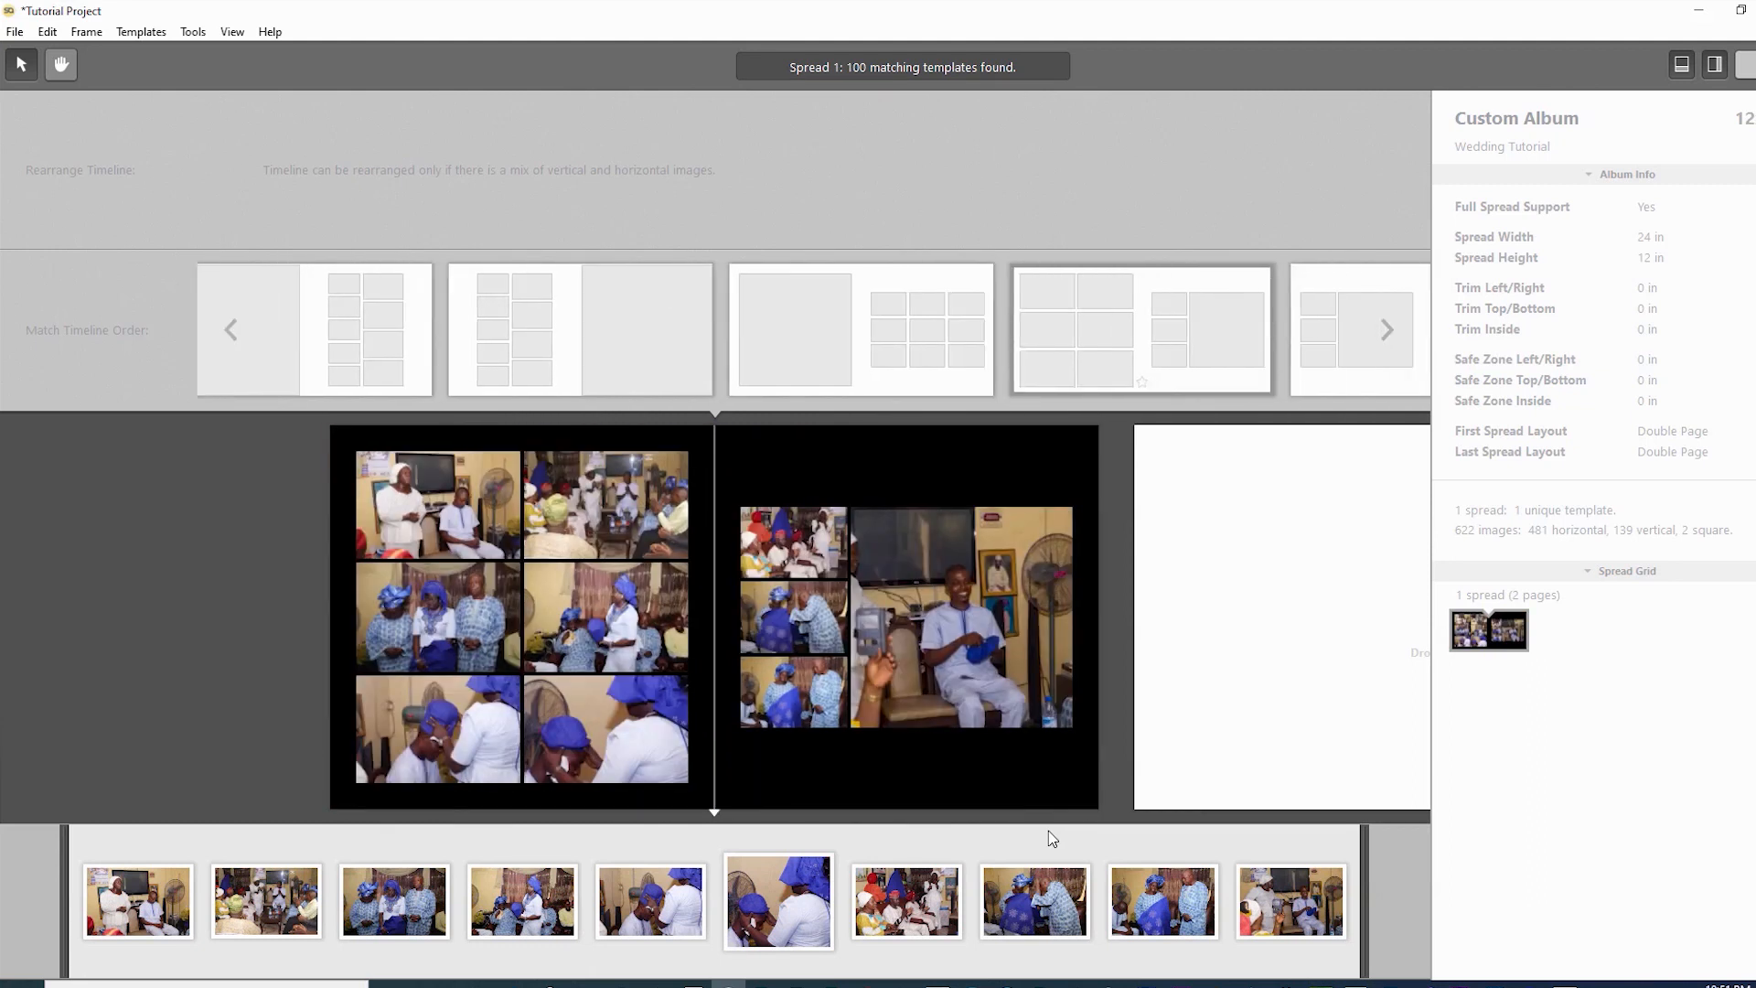
pyautogui.press('Right')
pyautogui.press('Right')
pyautogui.press('Right')
pyautogui.press('Right')
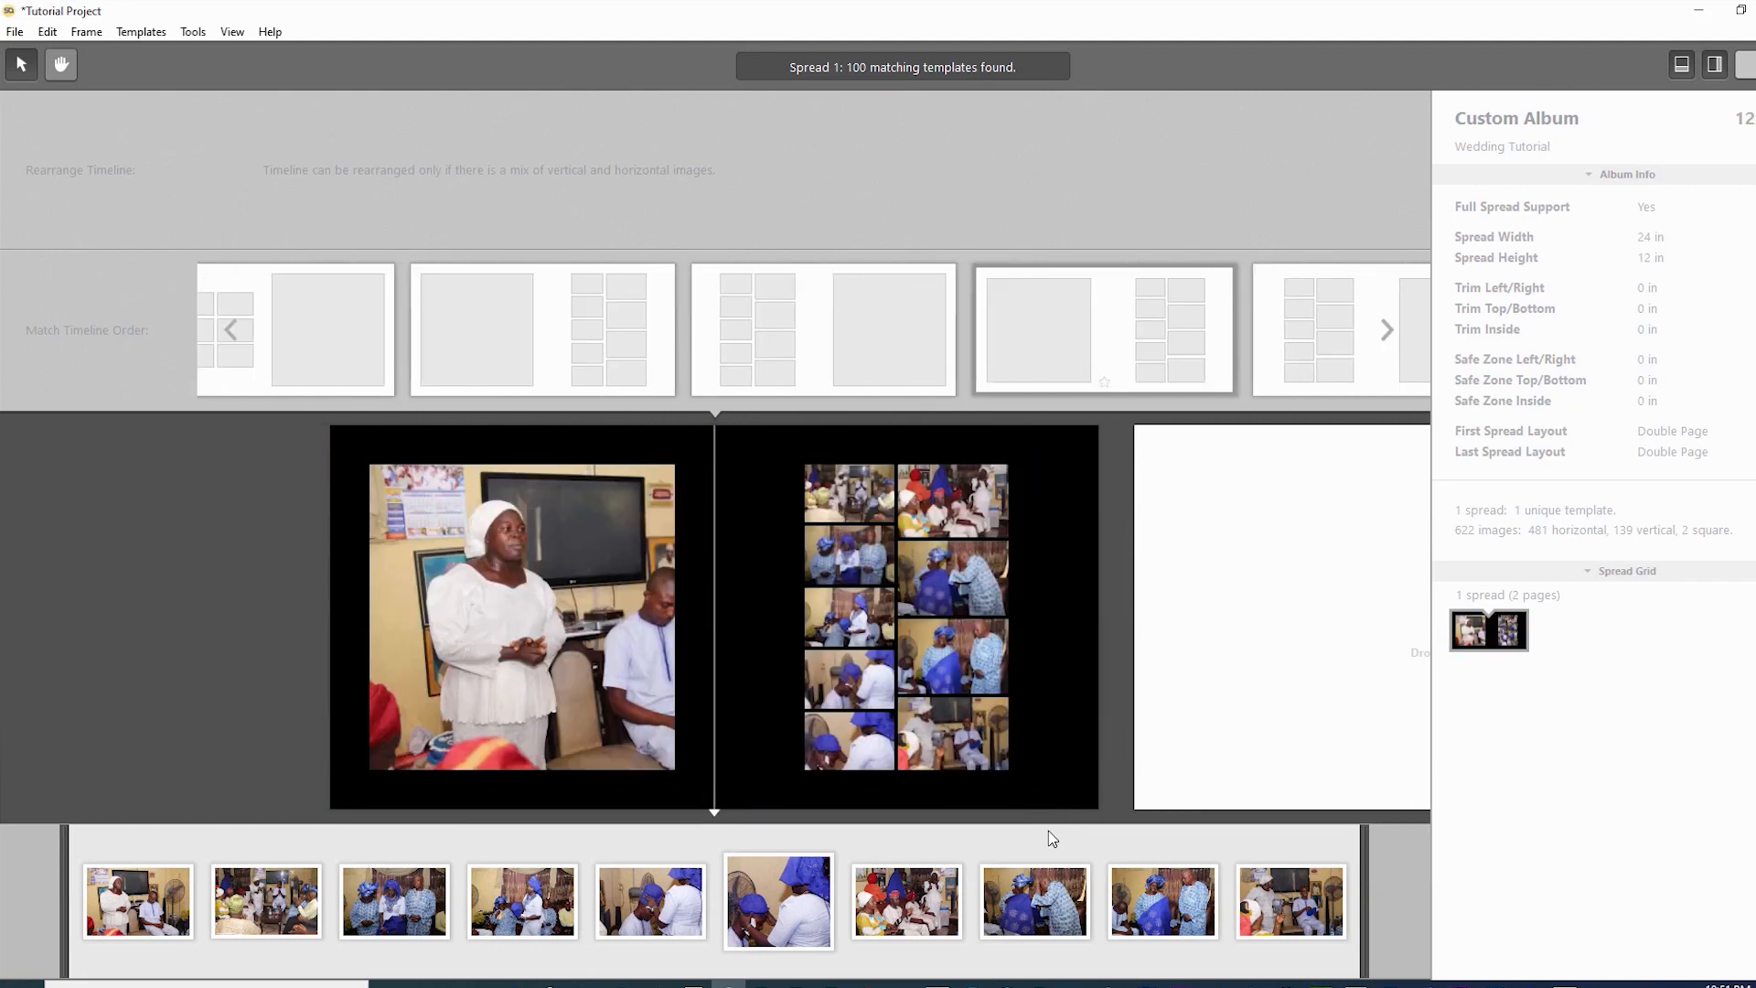
pyautogui.press('Right')
pyautogui.press('Right')
pyautogui.press('Right')
pyautogui.press('Right')
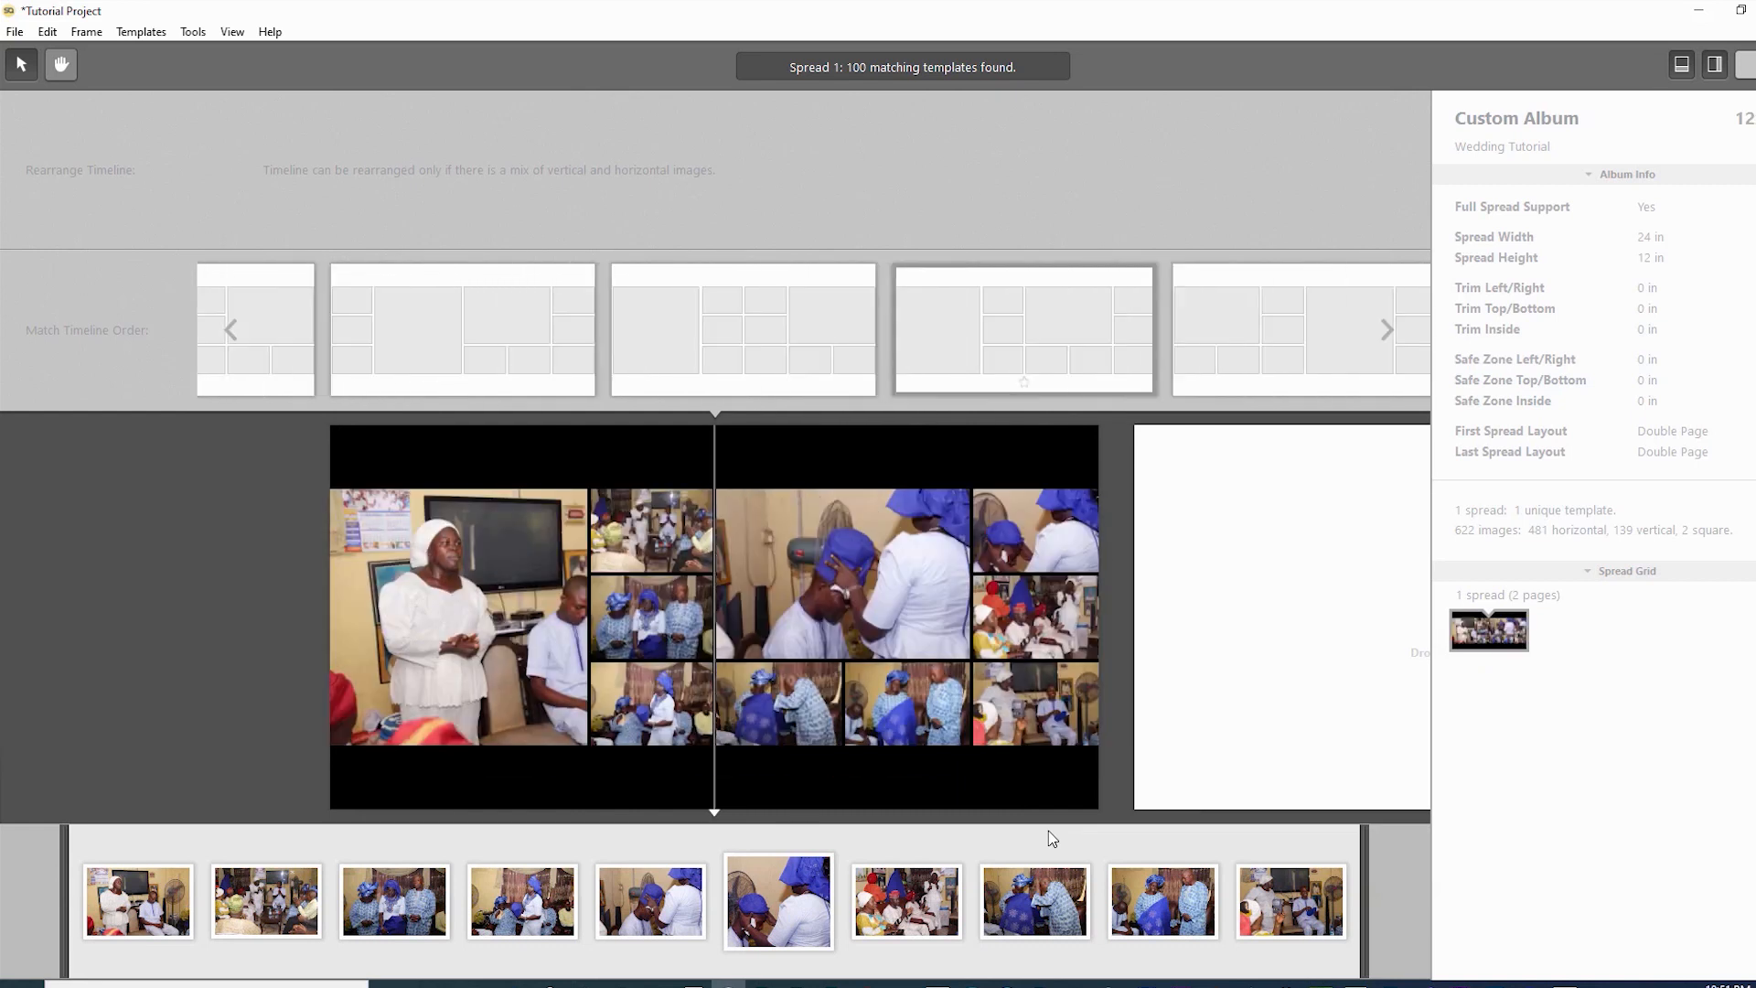
pyautogui.press('Right')
pyautogui.press('Right')
pyautogui.press('Right')
pyautogui.press('Right')
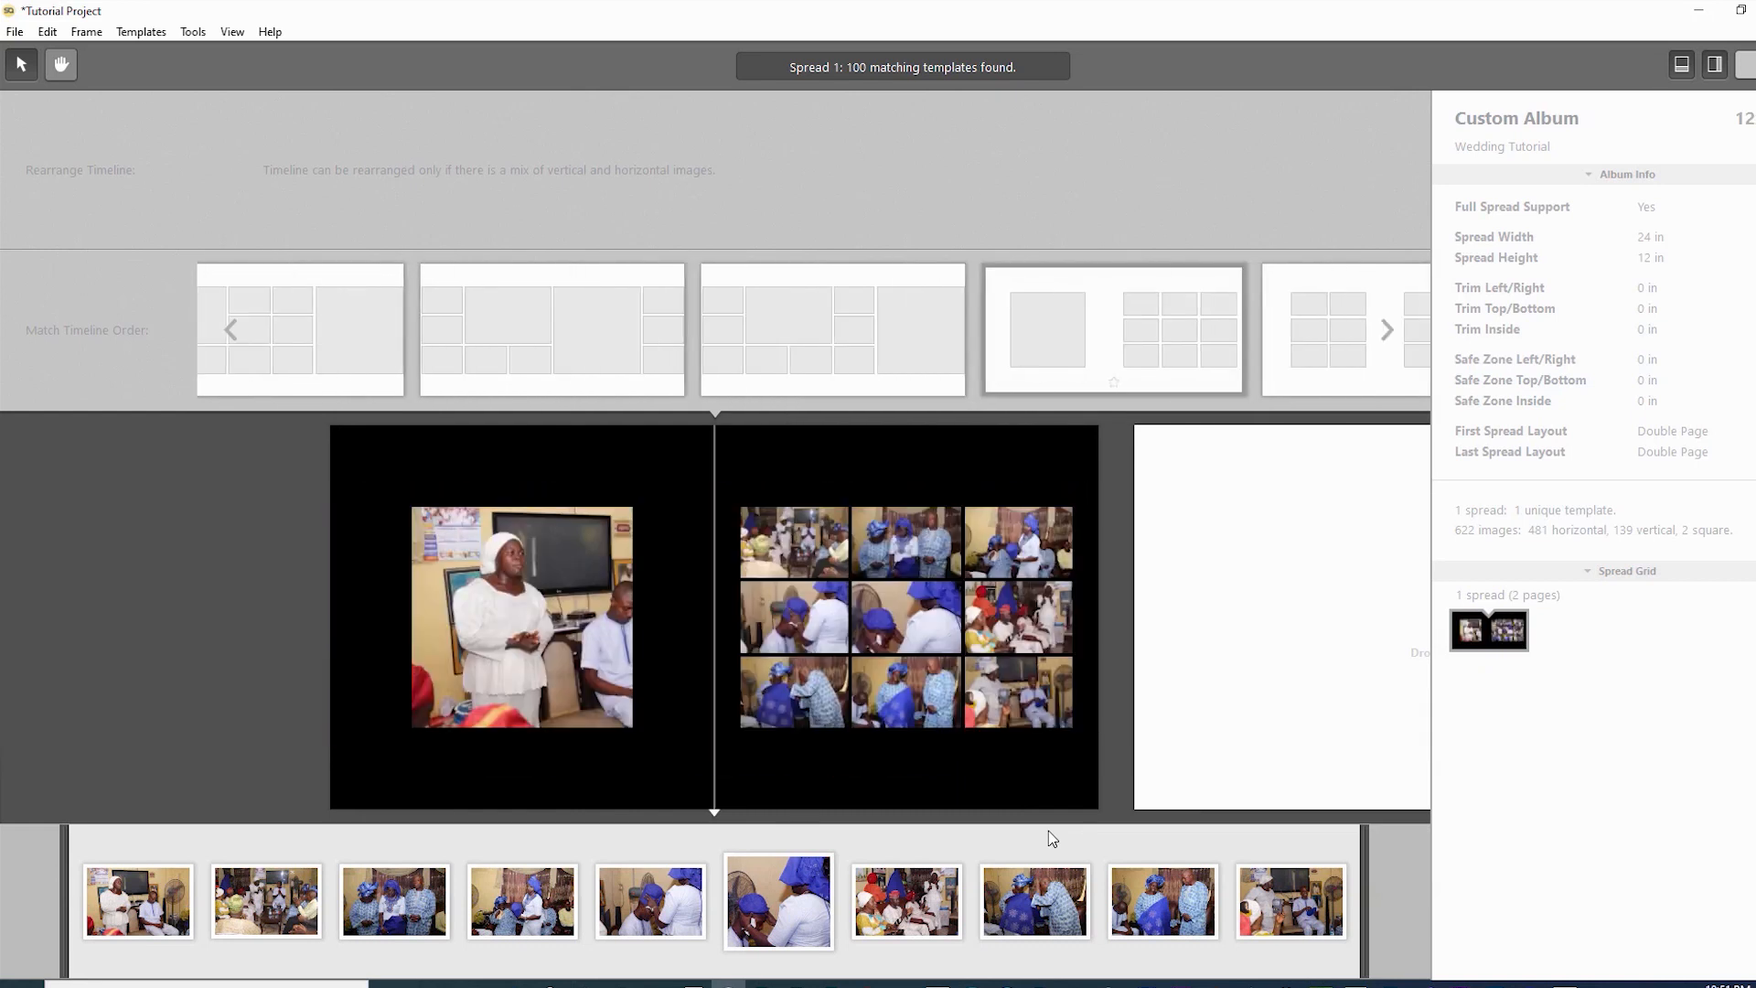
pyautogui.press('Right')
pyautogui.press('Right')
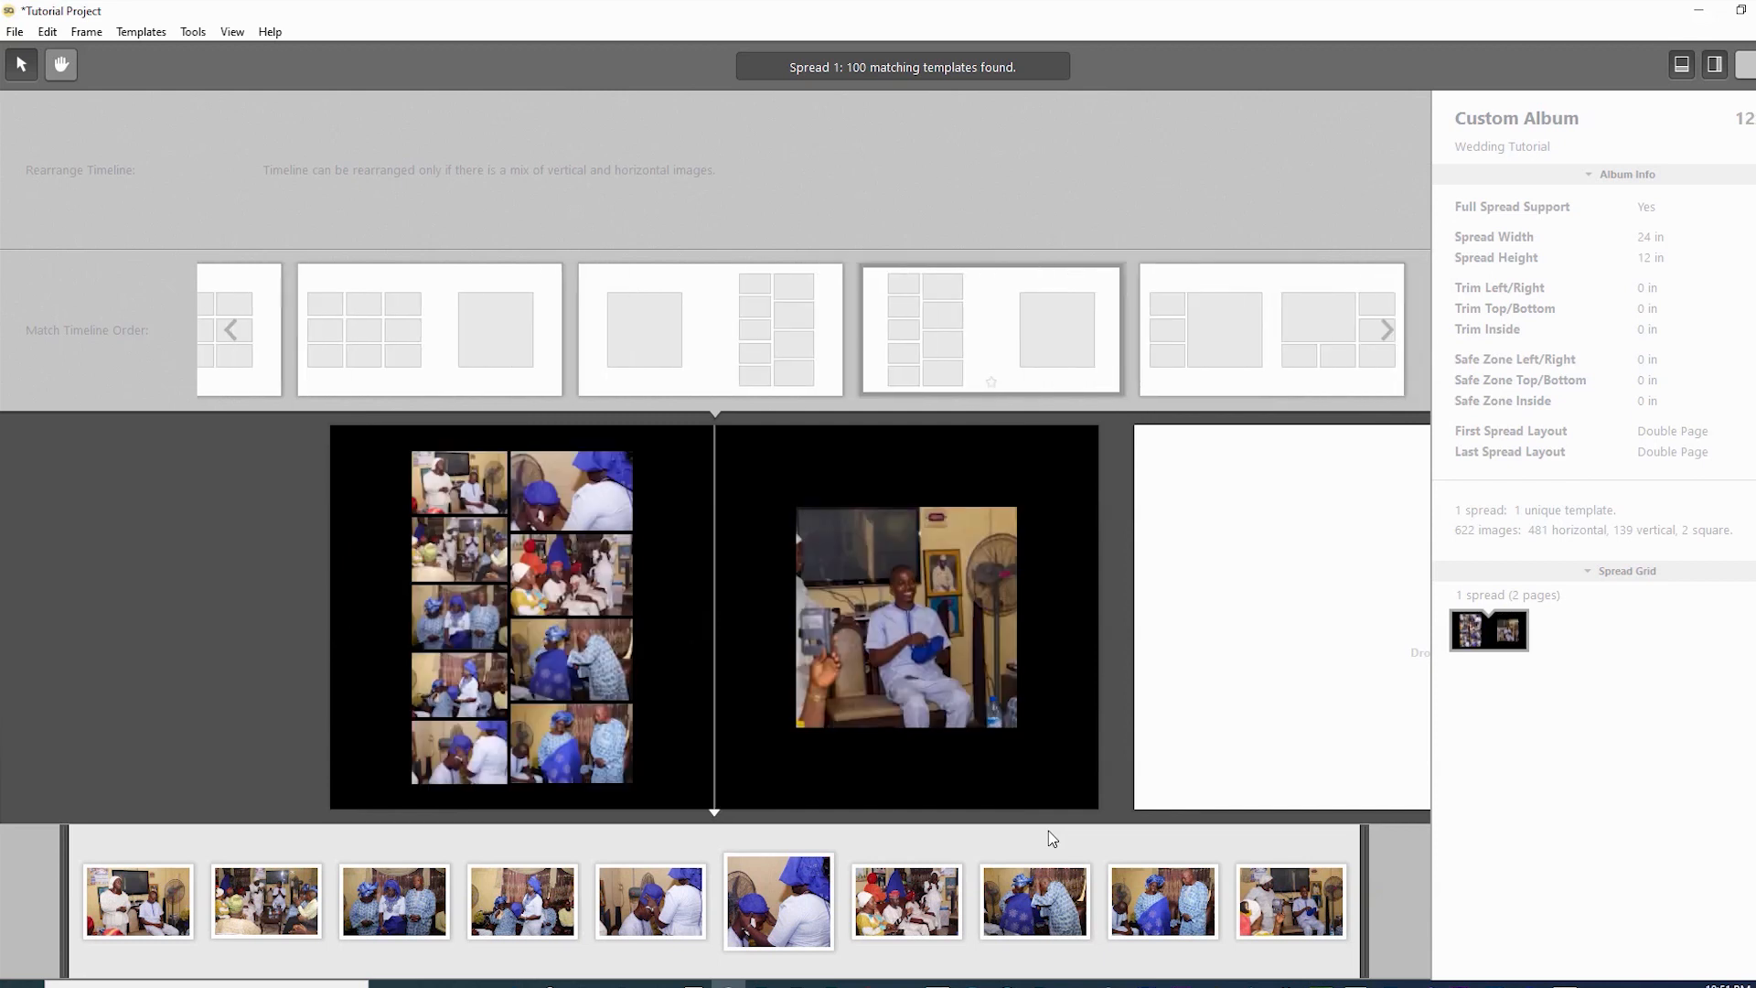
pyautogui.press('Right')
pyautogui.press('Right')
pyautogui.press('Right')
pyautogui.press('Right')
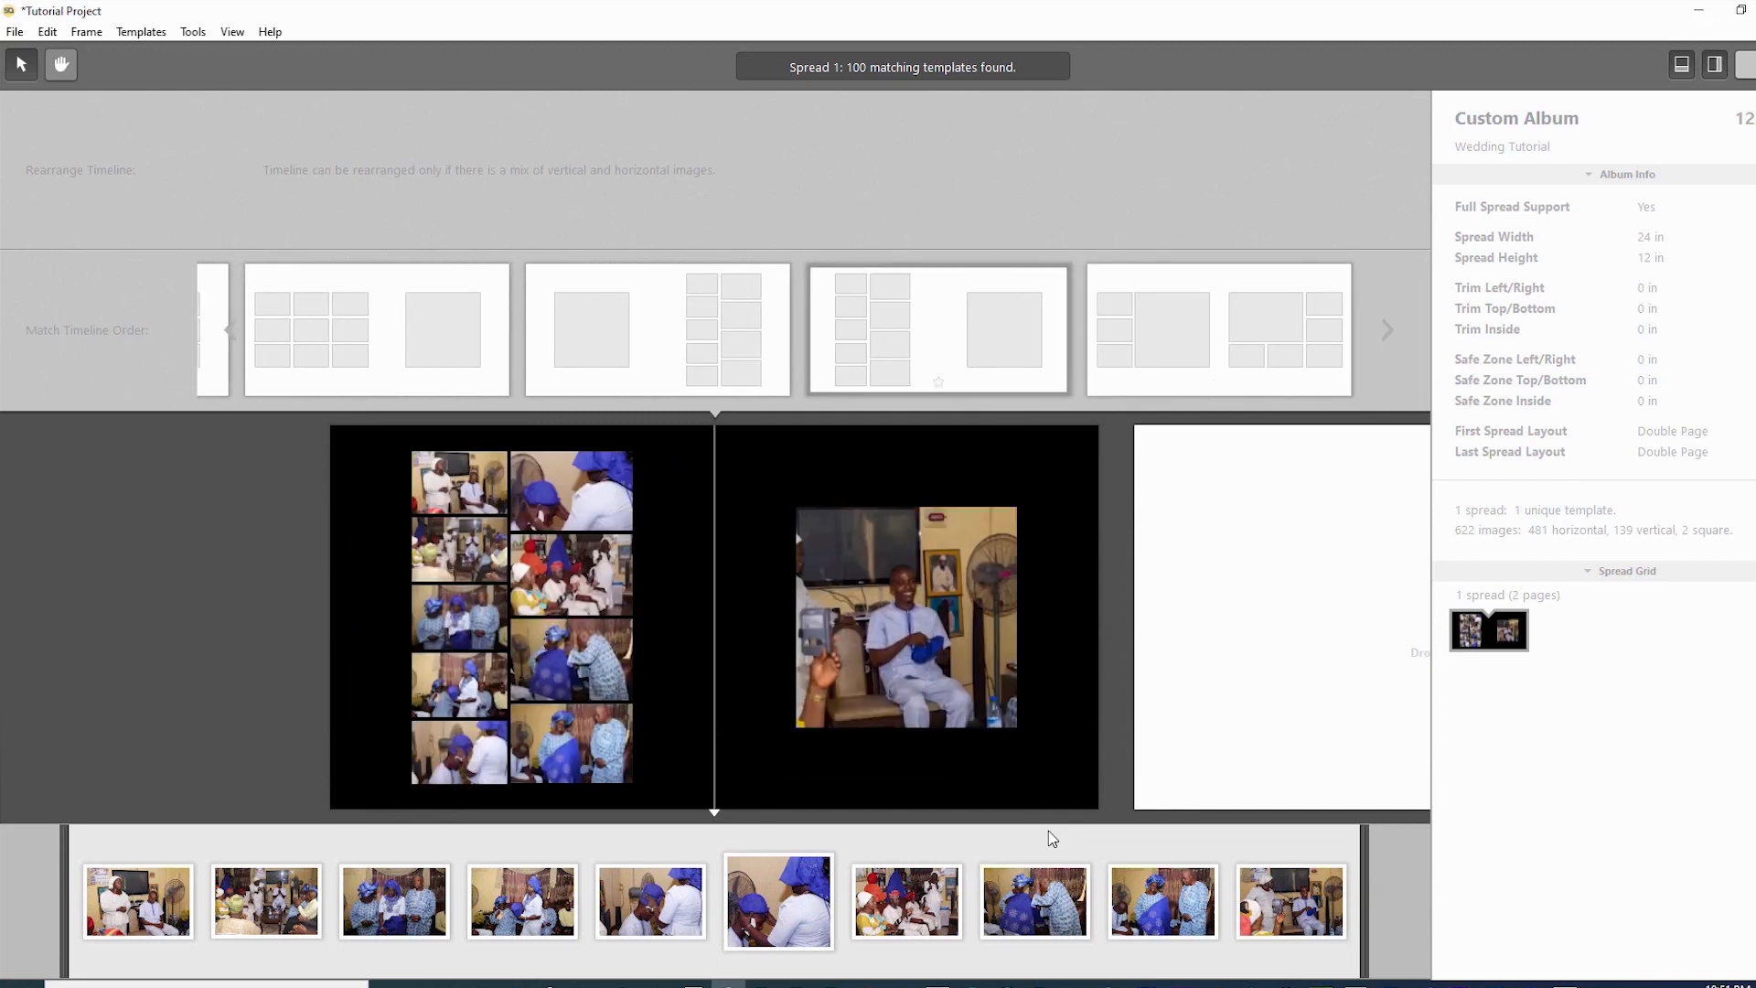
pyautogui.press('Right')
pyautogui.press('Right')
pyautogui.press('Right')
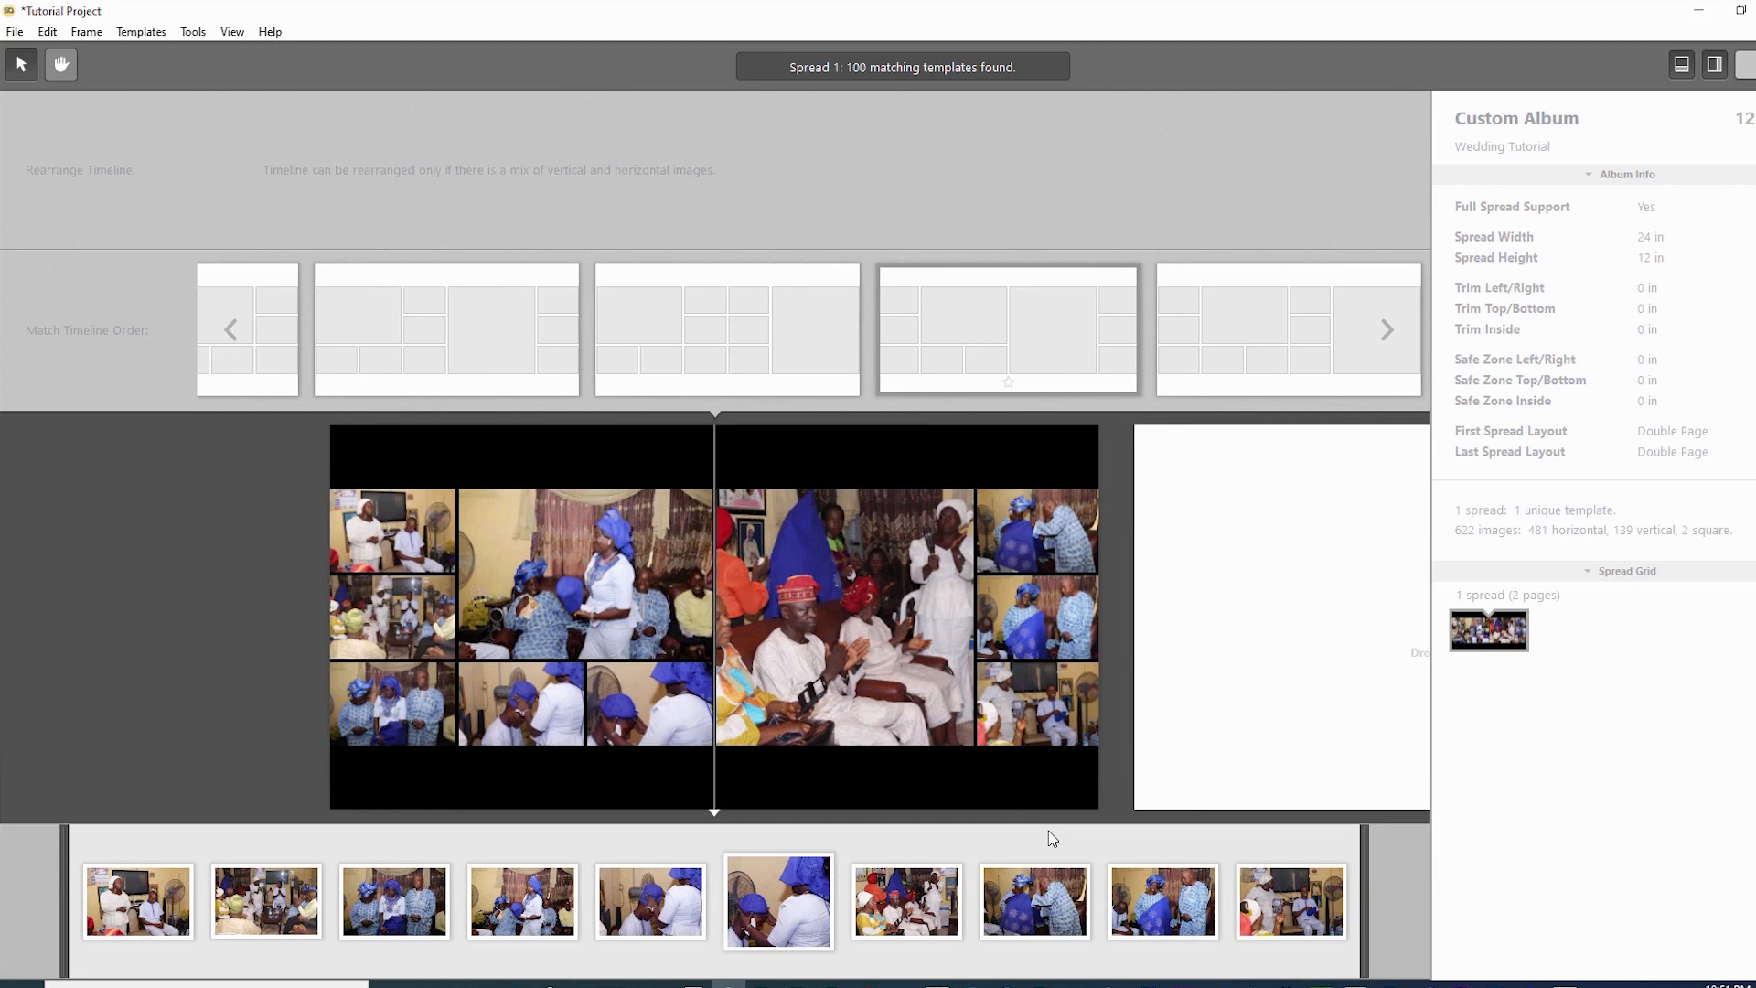
# - Compare two candidate layouts and confirm the ten-photo layout with two large frames
pyautogui.press('Left')
pyautogui.press('Right')
pyautogui.press('Left')
pyautogui.press('Right')
pyautogui.press('Right')
pyautogui.press('Left')
pyautogui.press('Left')
pyautogui.press('Left')
pyautogui.press('Right')
pyautogui.press('Left')
pyautogui.press('Right')
pyautogui.press('Left')
pyautogui.press('Return')
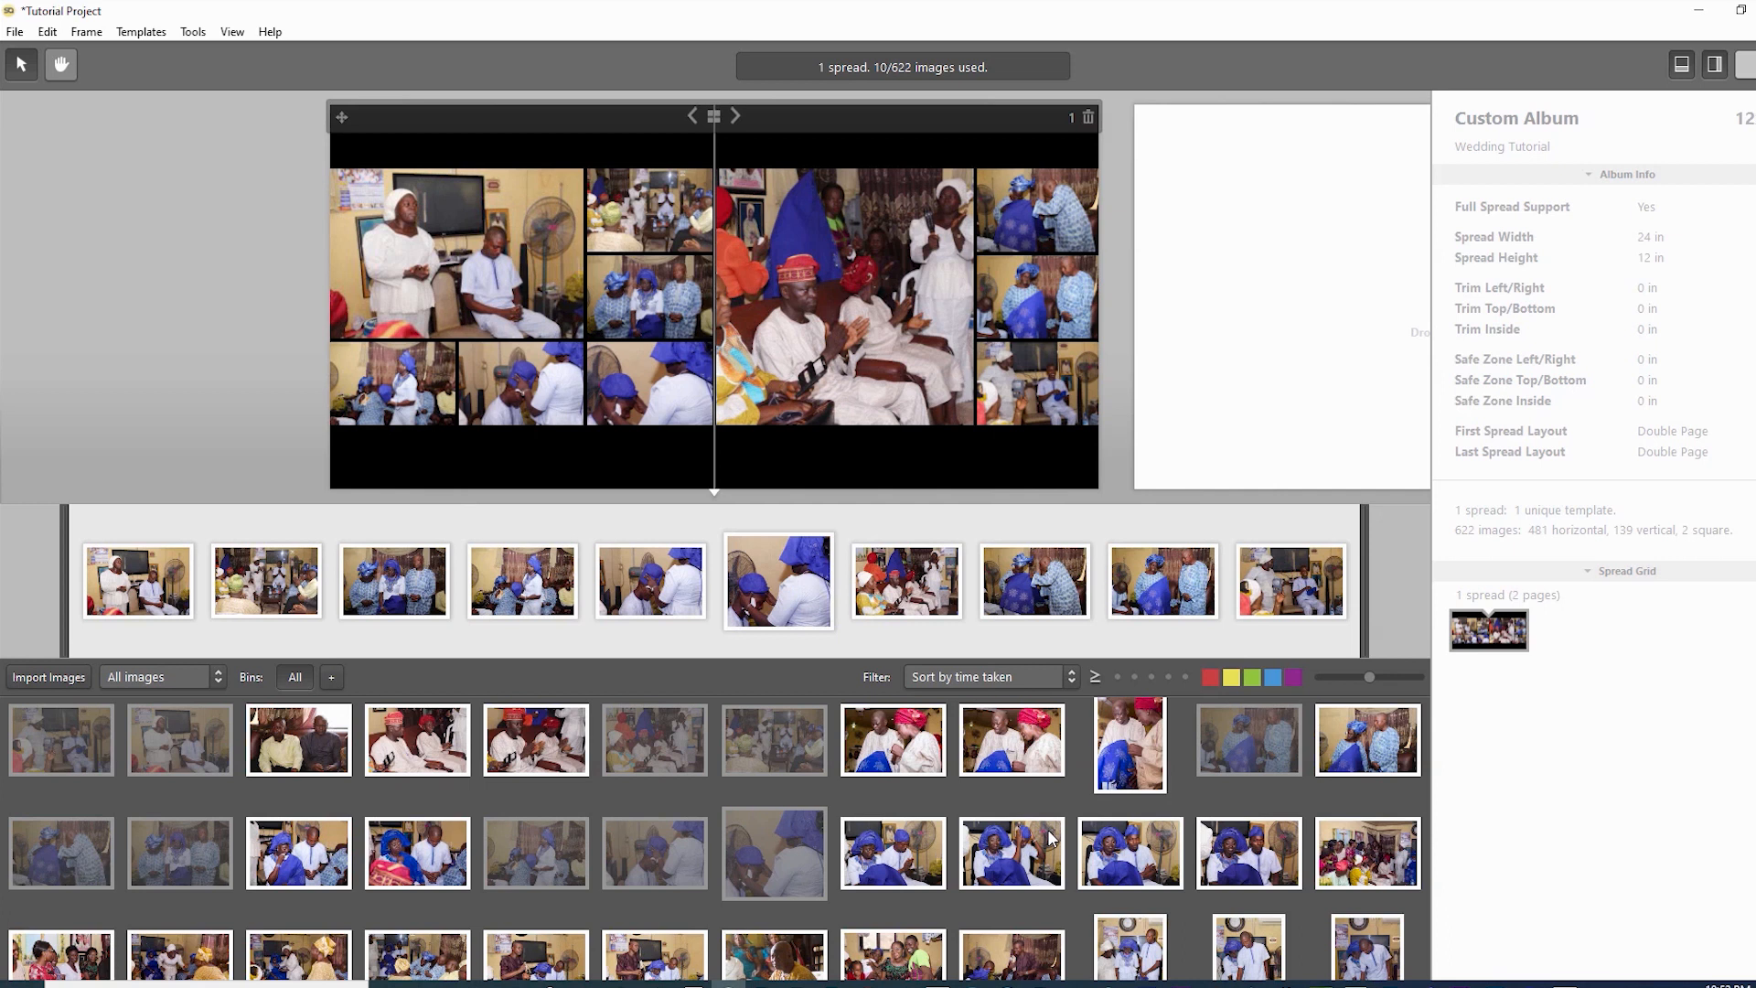
# - Swap the fifth photo into the large top-left frame and a right-side photo into a large frame
pyautogui.press('Tab')
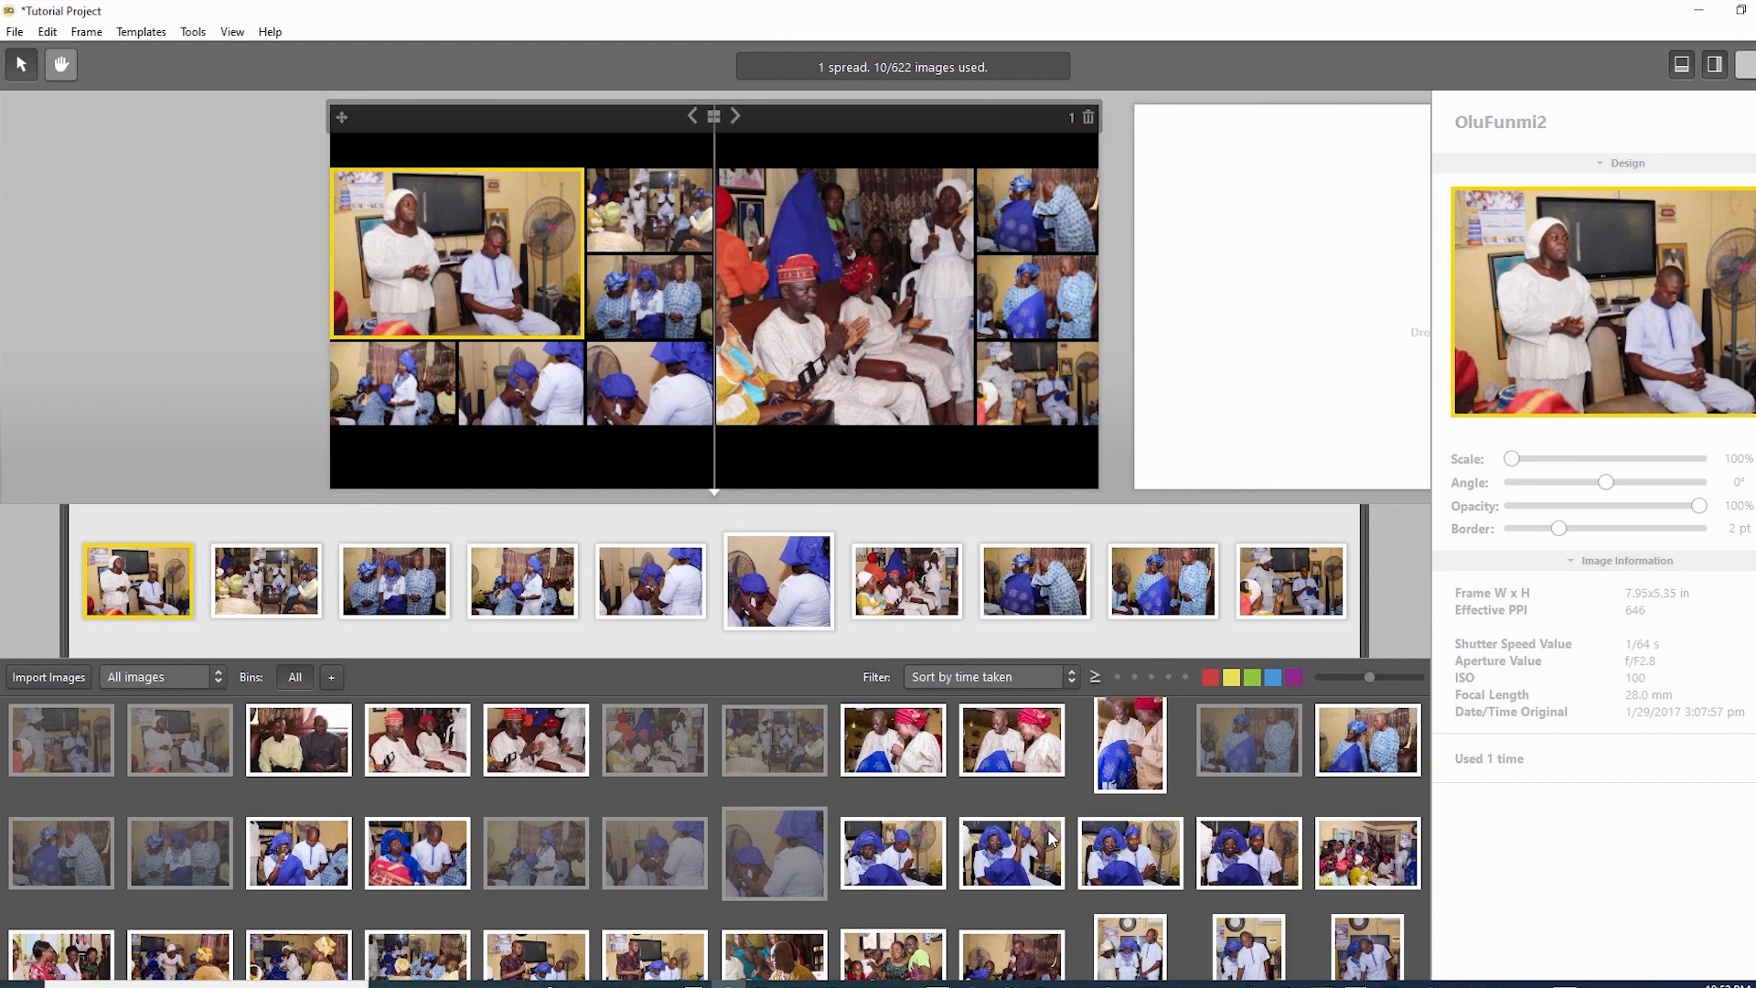
pyautogui.moveTo(521, 384); pyautogui.dragTo(457, 254)
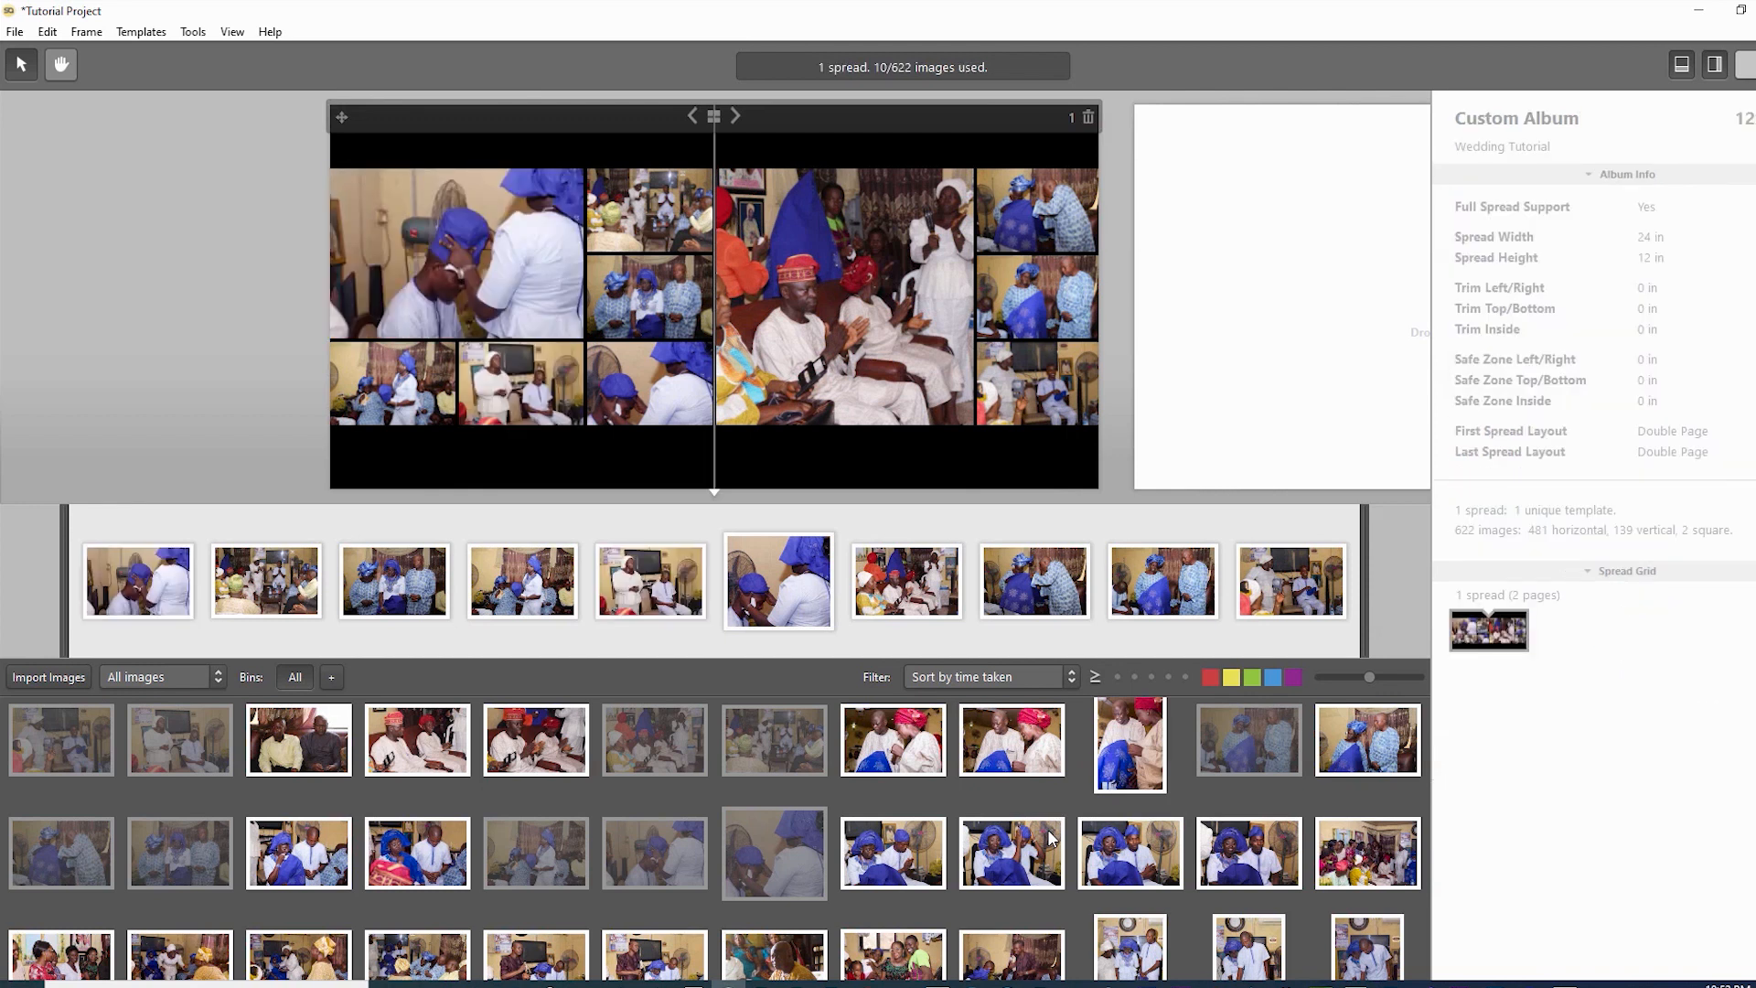
pyautogui.press('Tab')
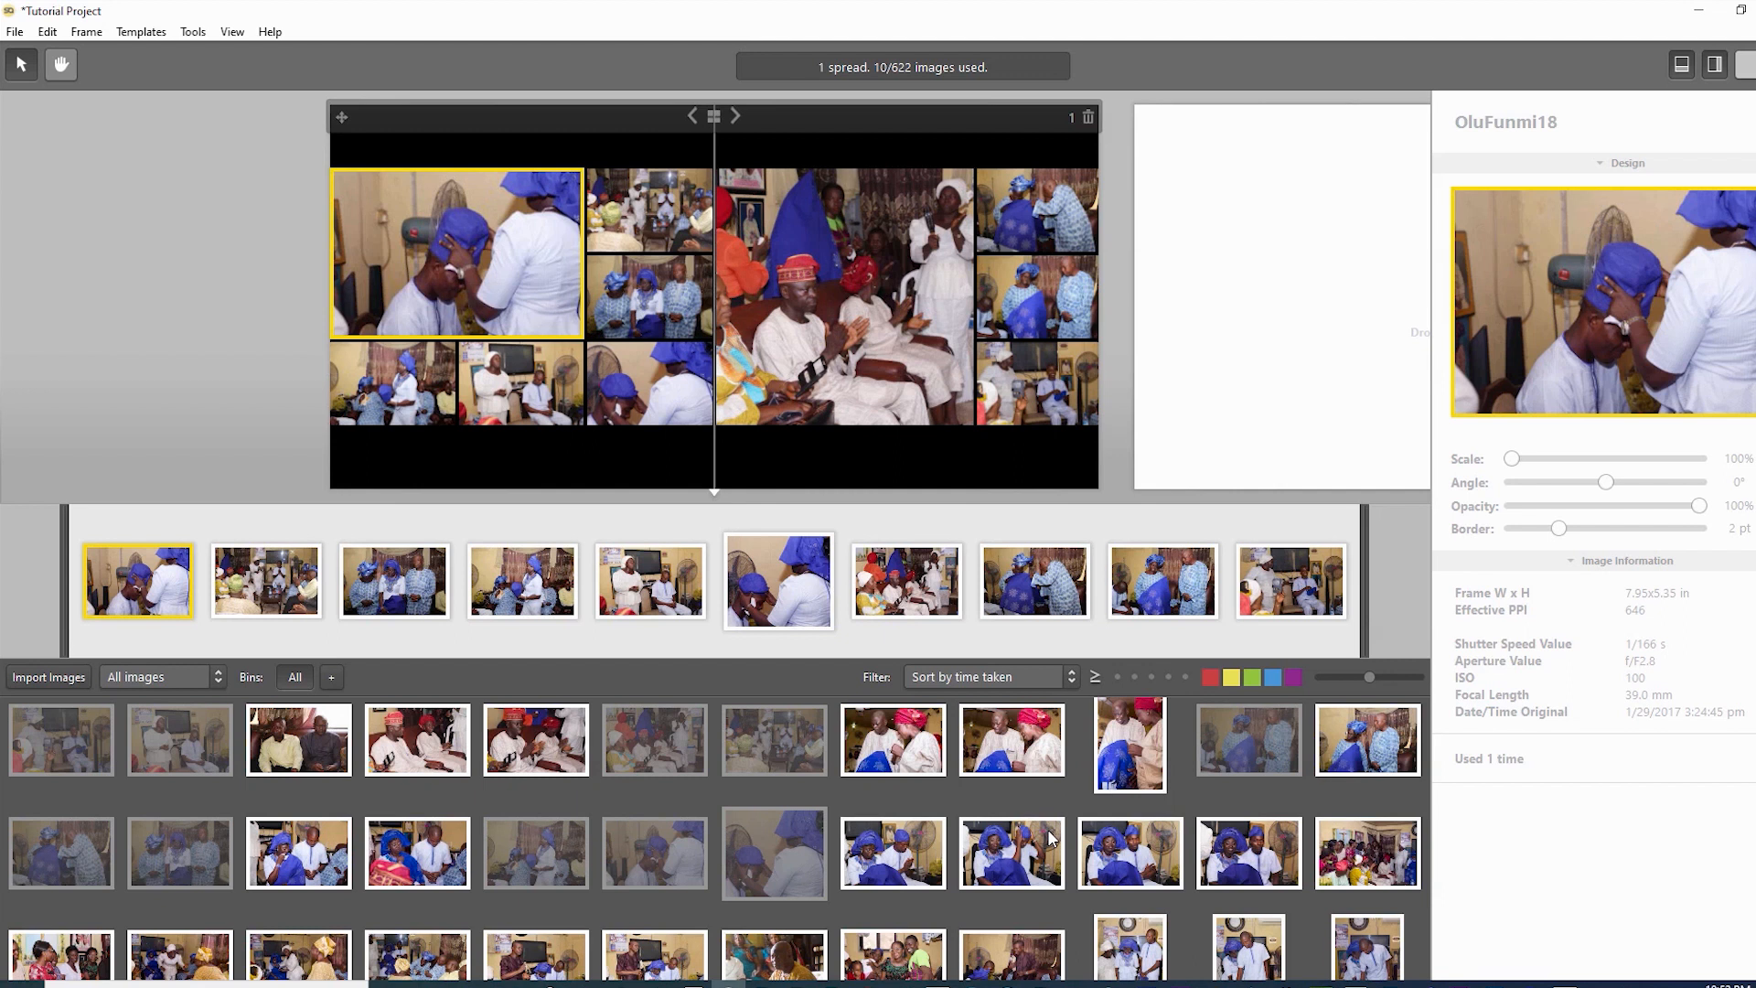
pyautogui.moveTo(1038, 211); pyautogui.dragTo(896, 265)
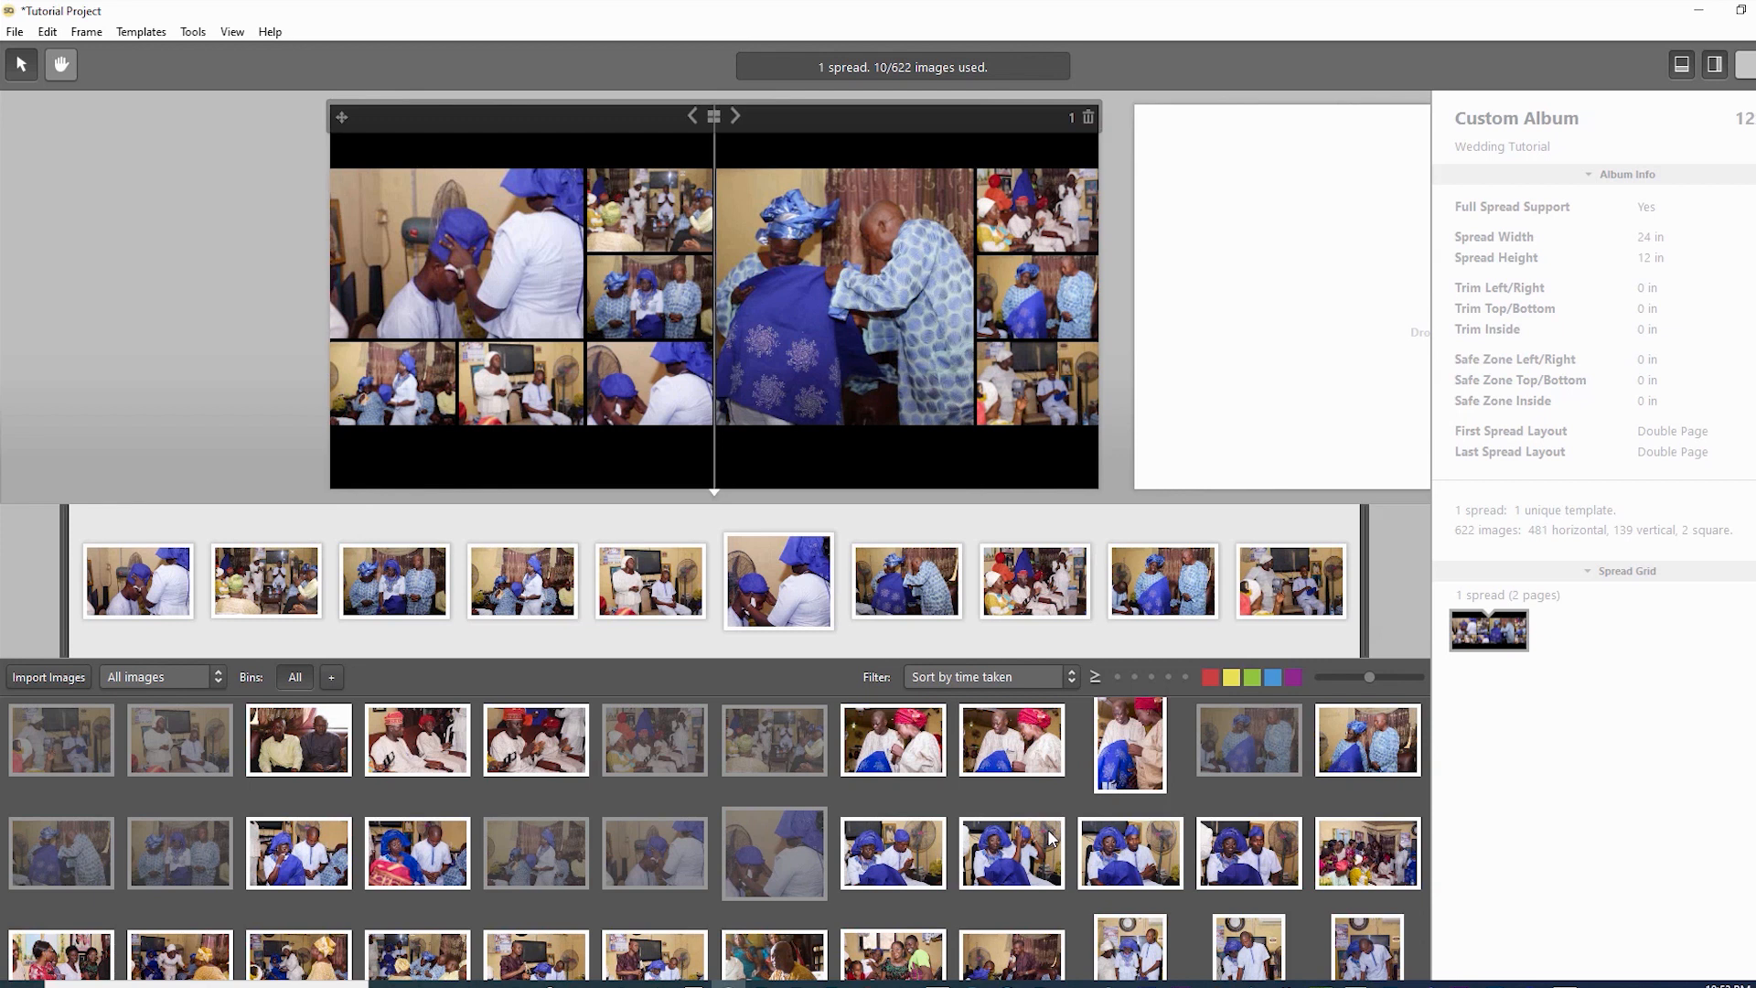
# - Swap pairs of small photos, including left-page and top-right cells, between their frames
pyautogui.press('Tab')
pyautogui.press('Tab')
pyautogui.press('Tab')
pyautogui.press('Tab')
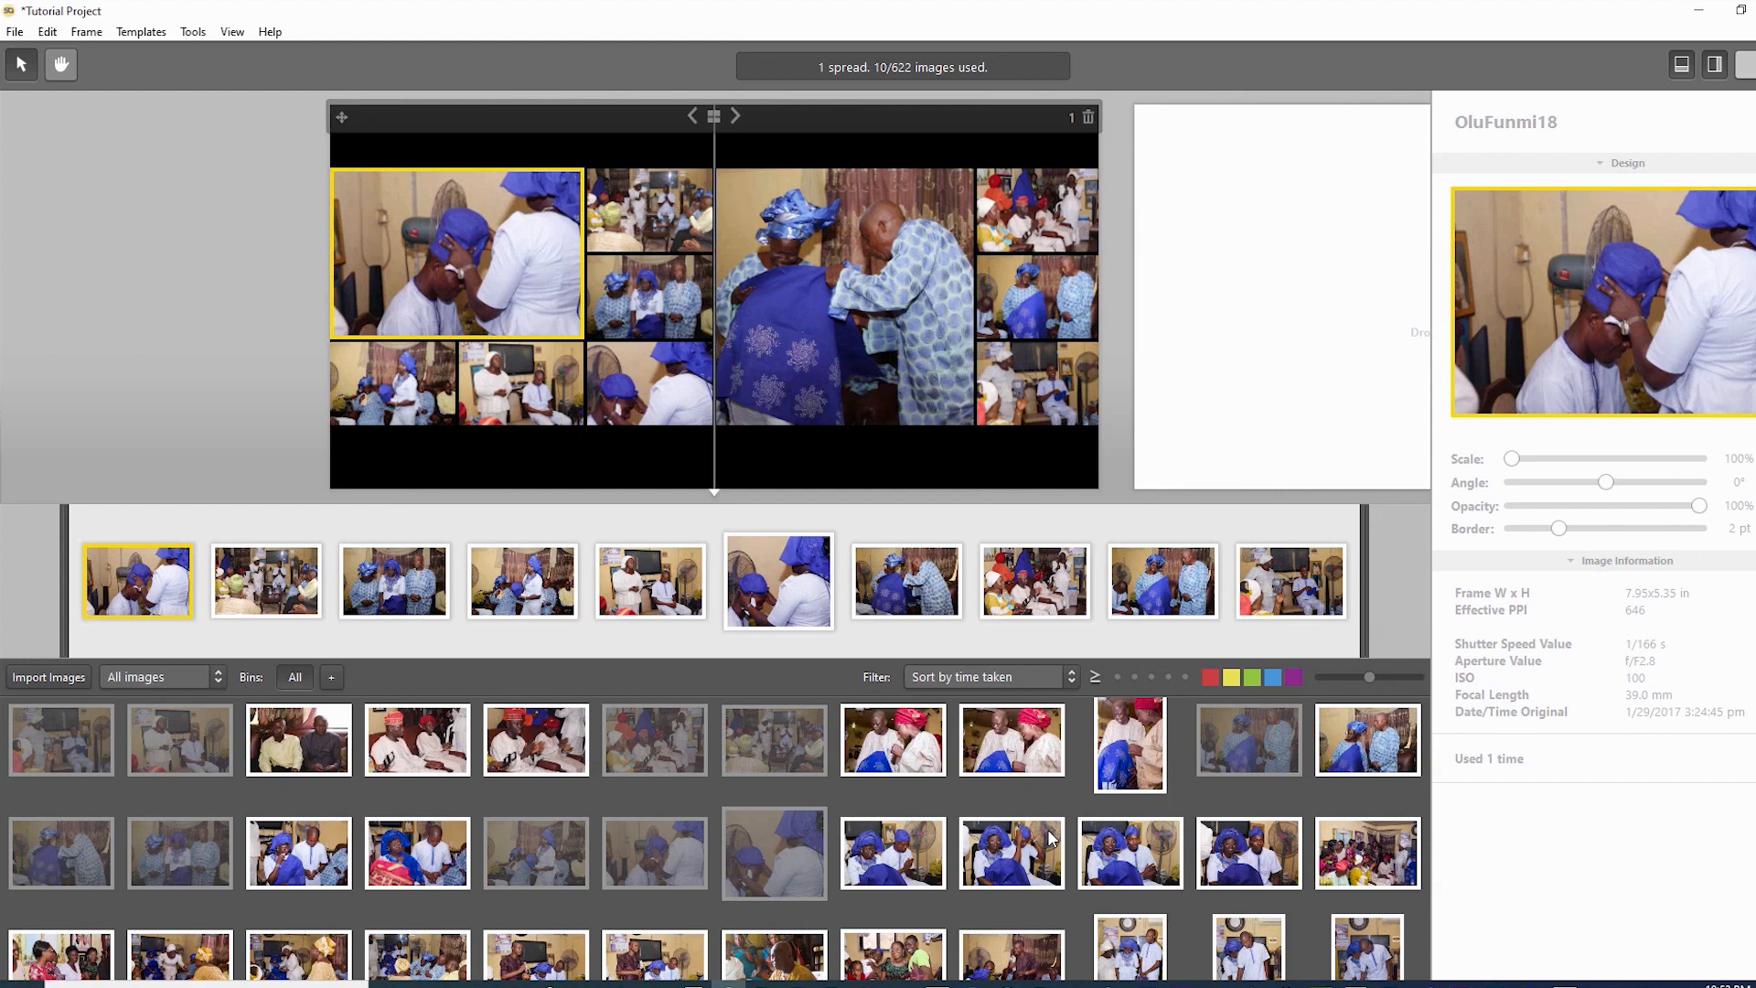
pyautogui.press('Tab')
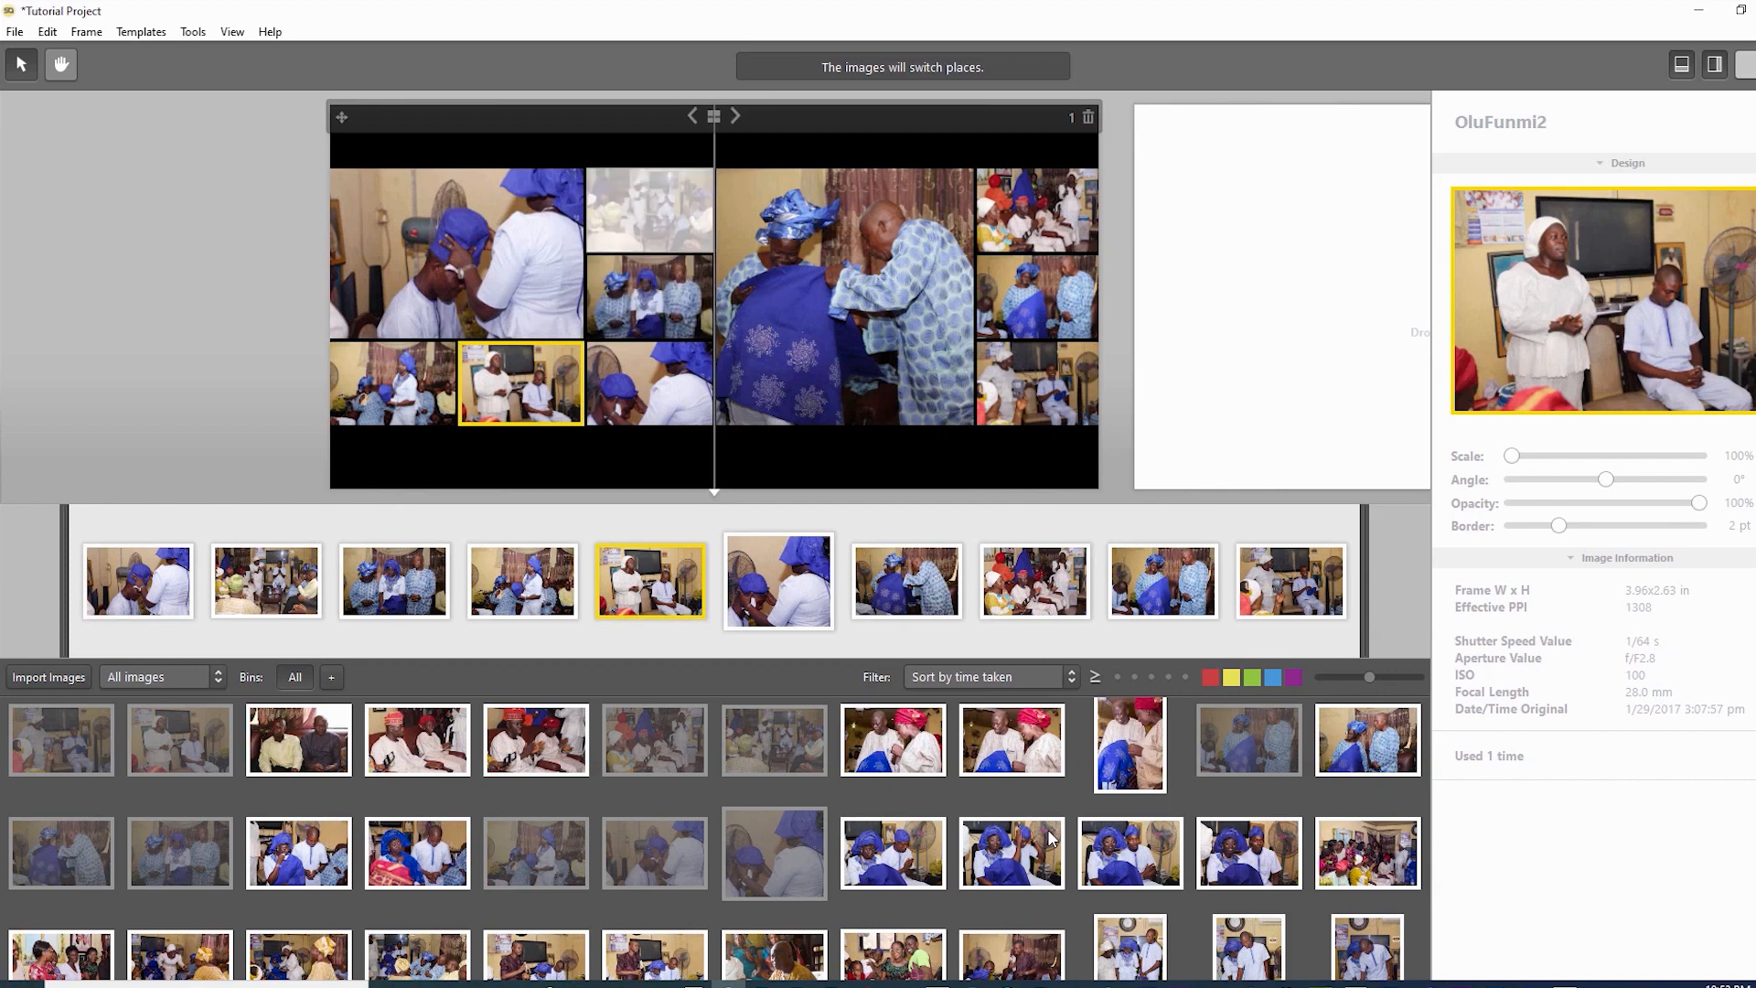
pyautogui.press('Escape')
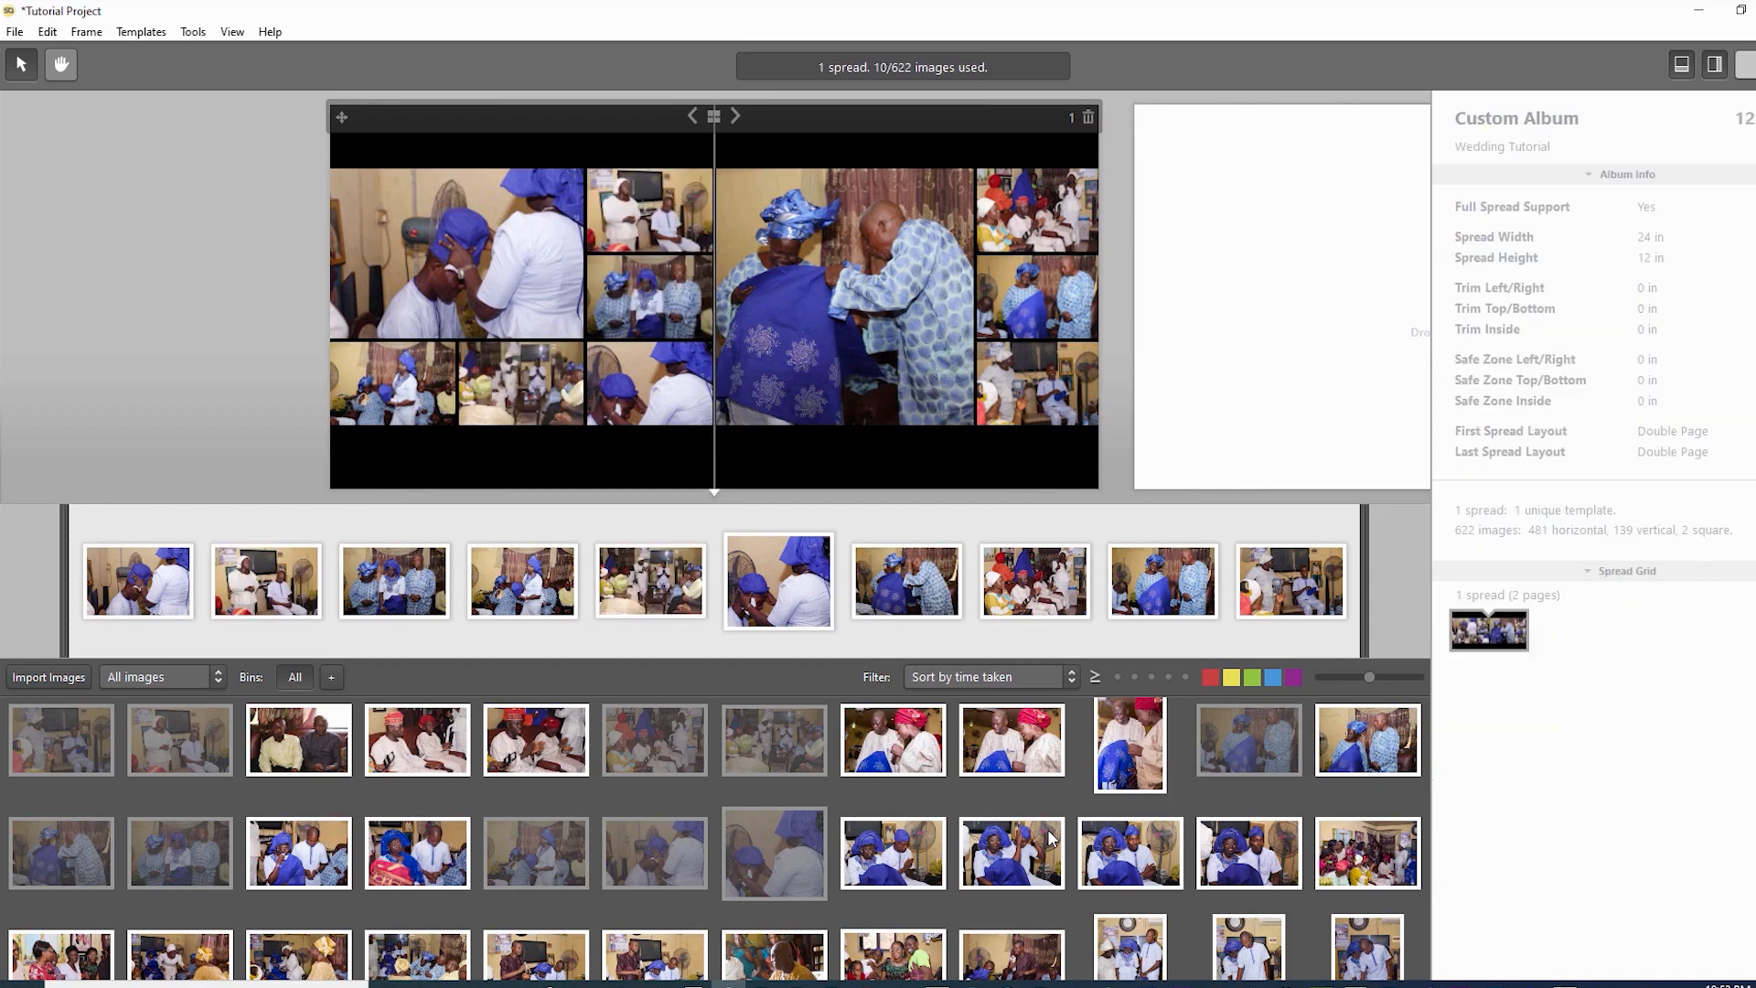
pyautogui.press('Tab')
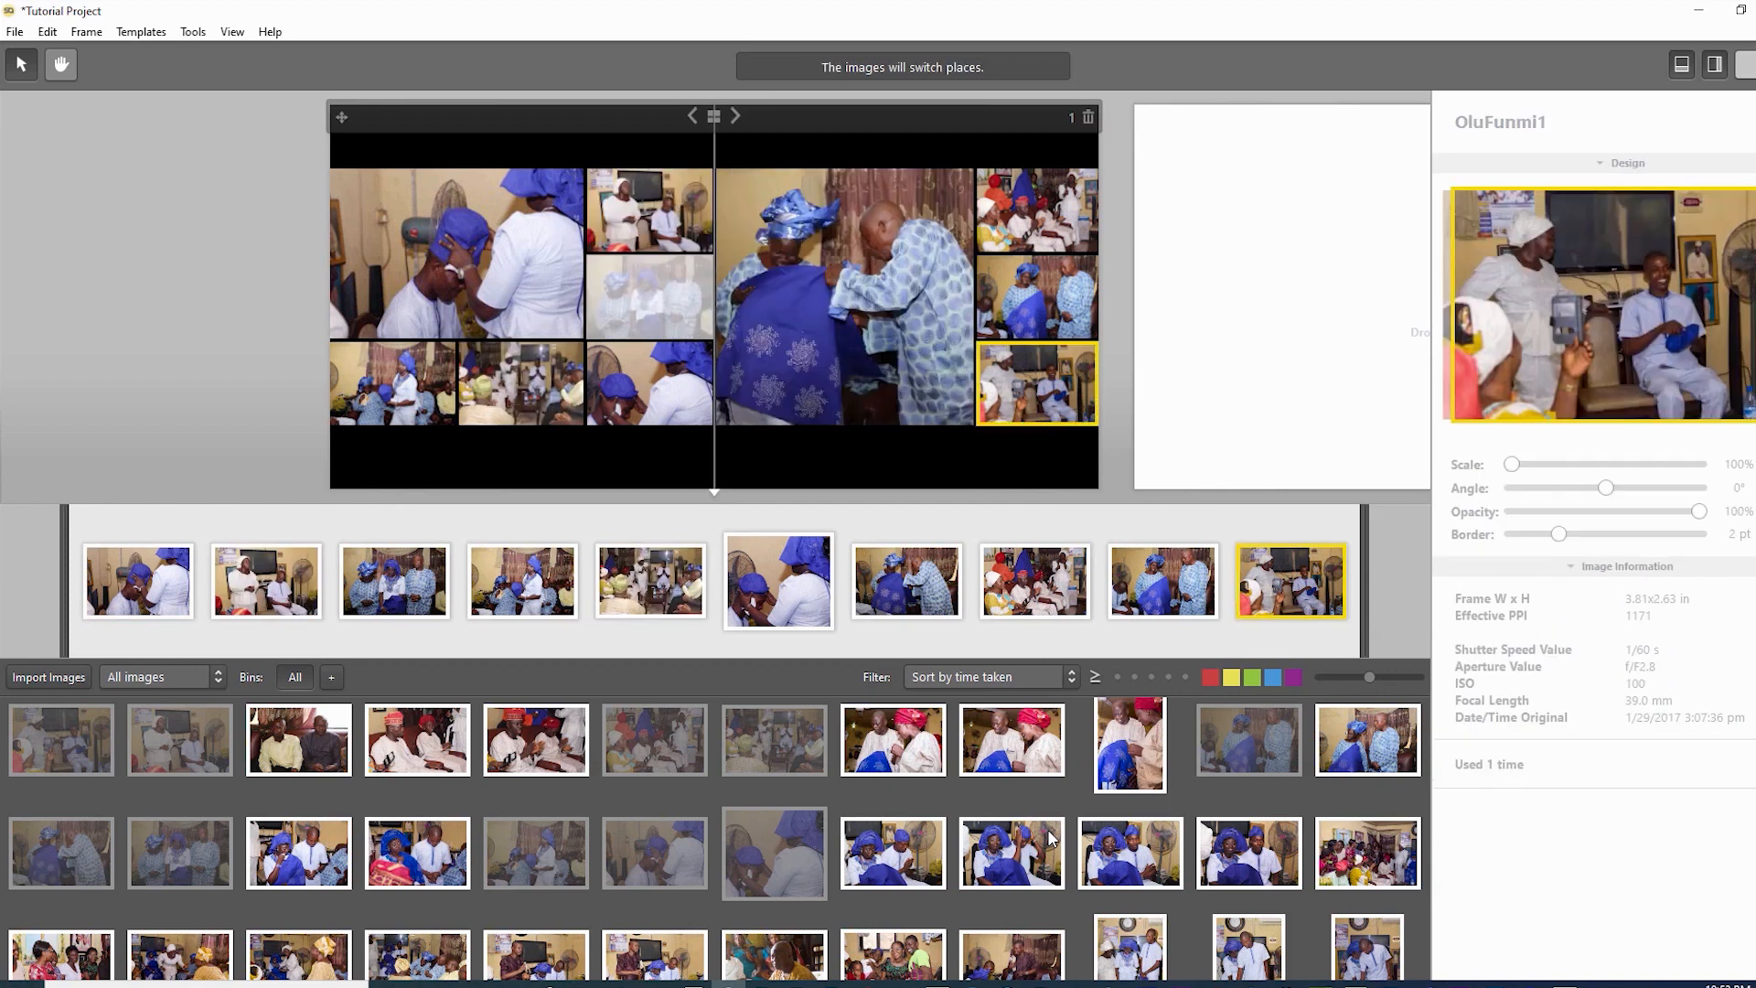
pyautogui.press('Escape')
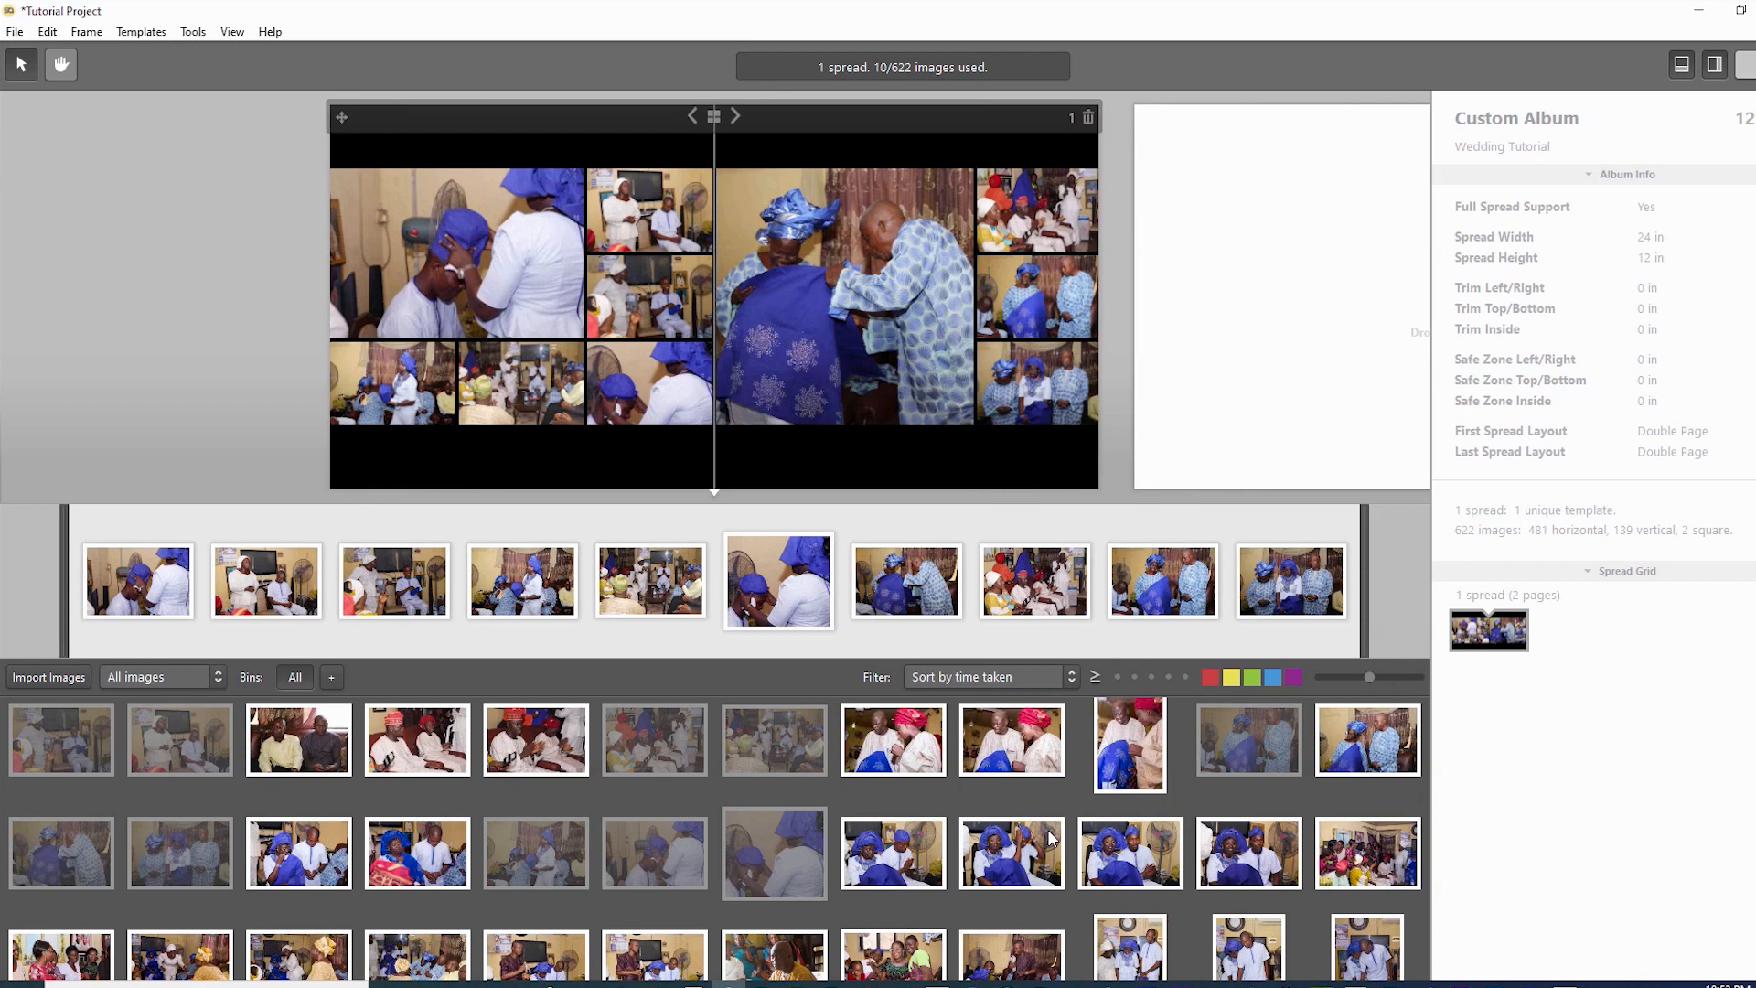
pyautogui.press('Tab')
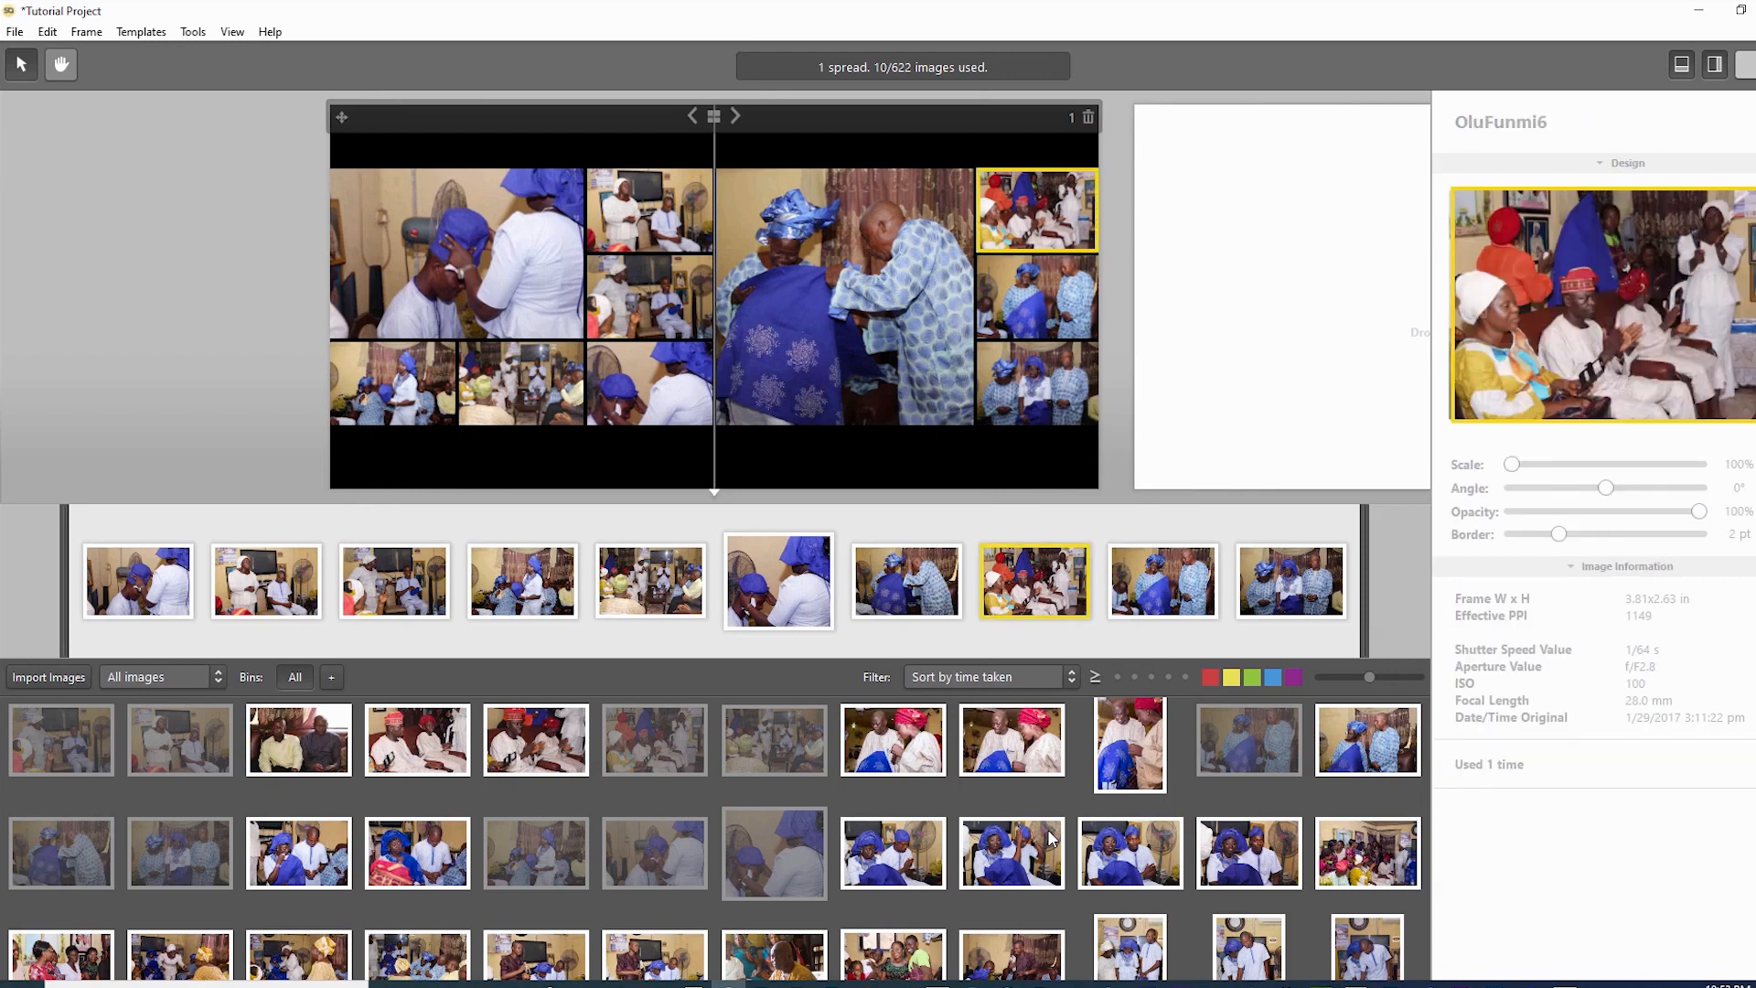
pyautogui.press('Escape')
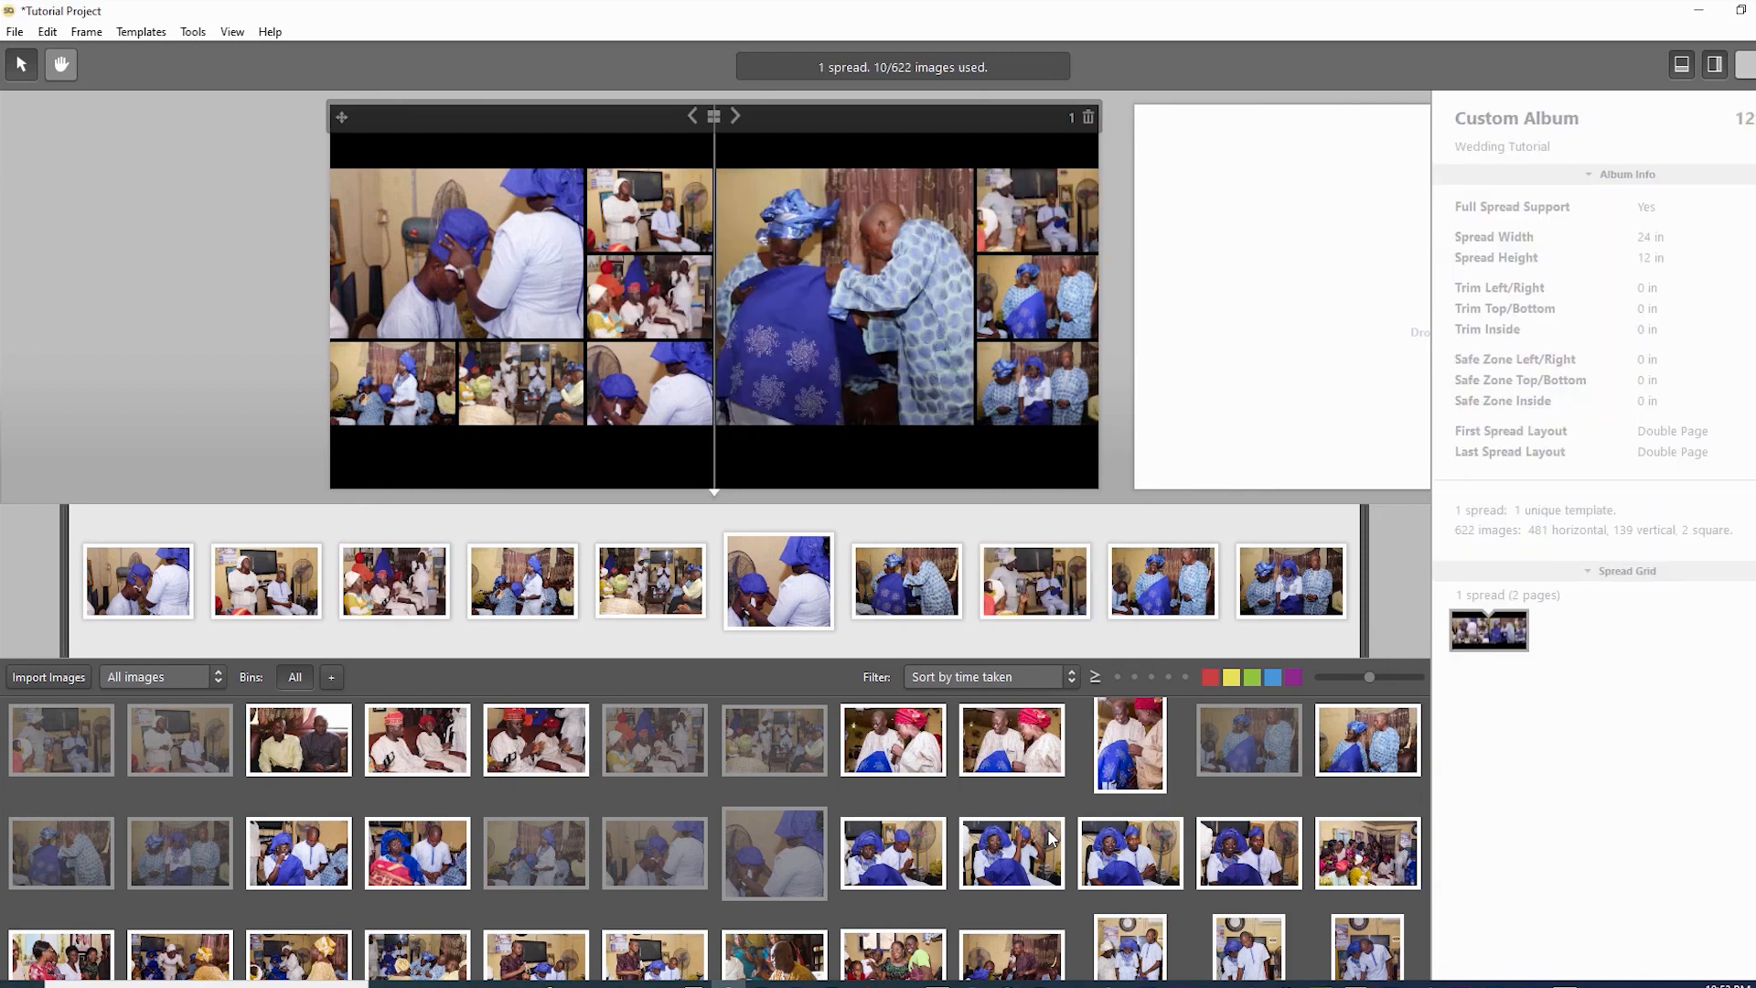
pyautogui.press('Tab')
pyautogui.press('Escape')
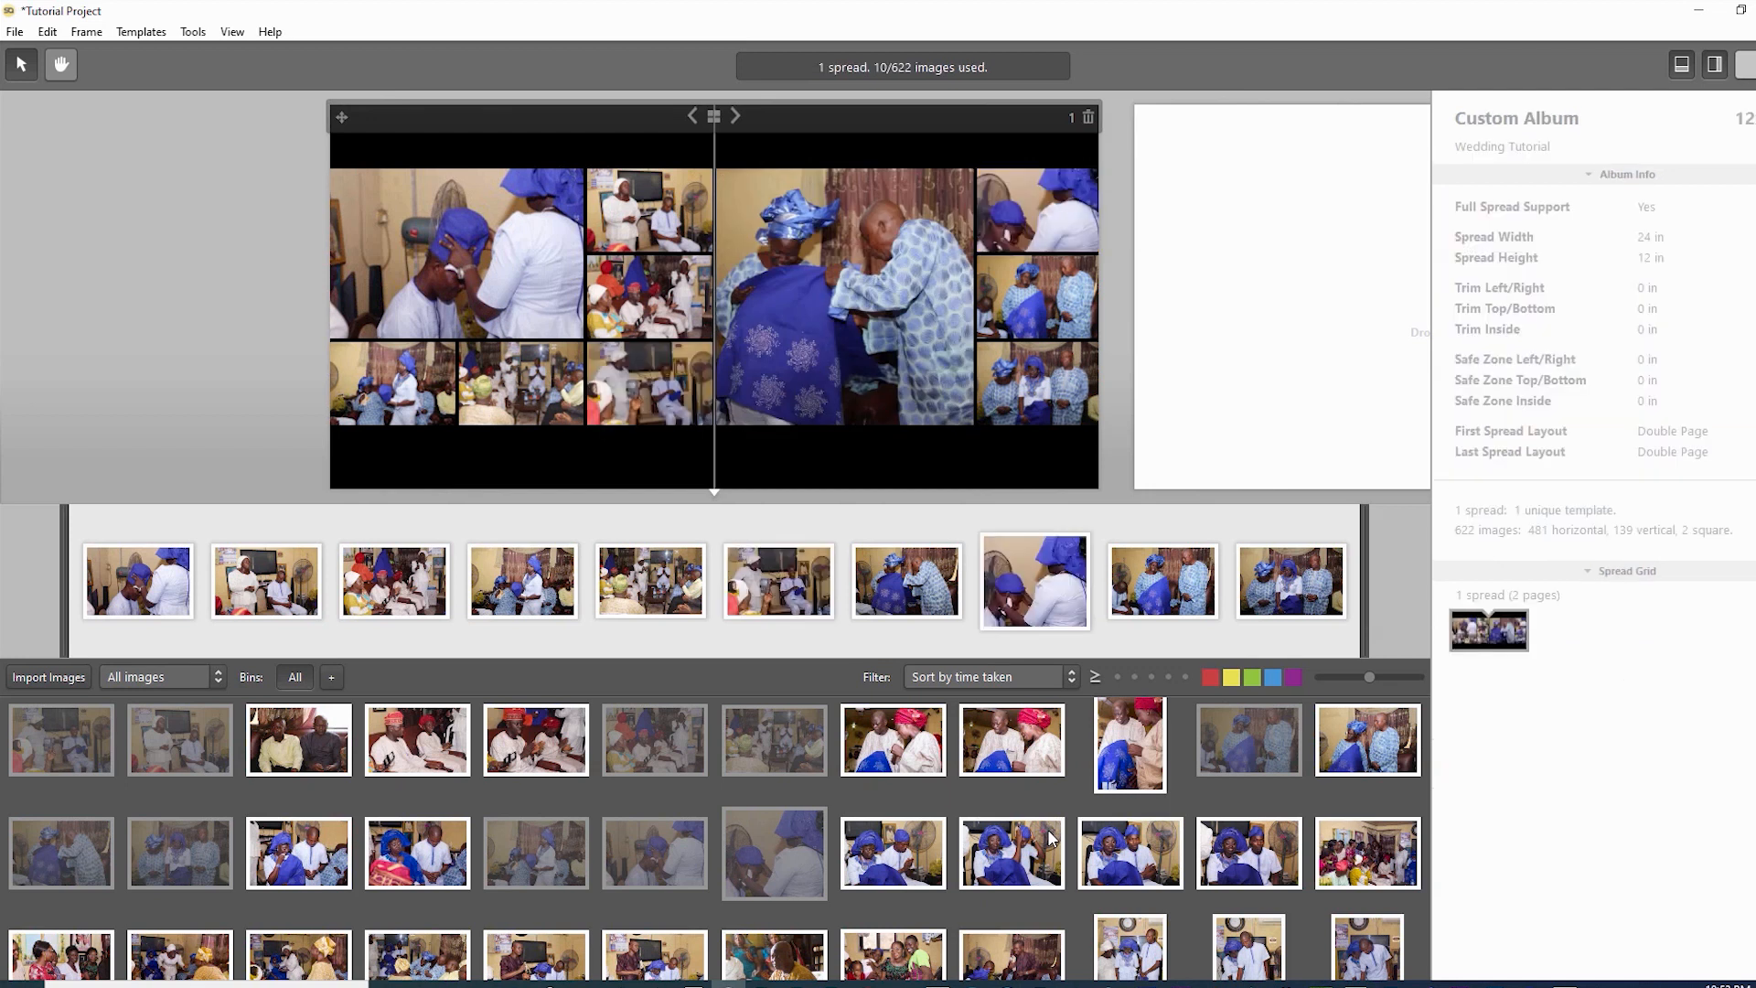
# - Check the right-column photos and select the large right-page photo OluFunmi13
pyautogui.press('Tab')
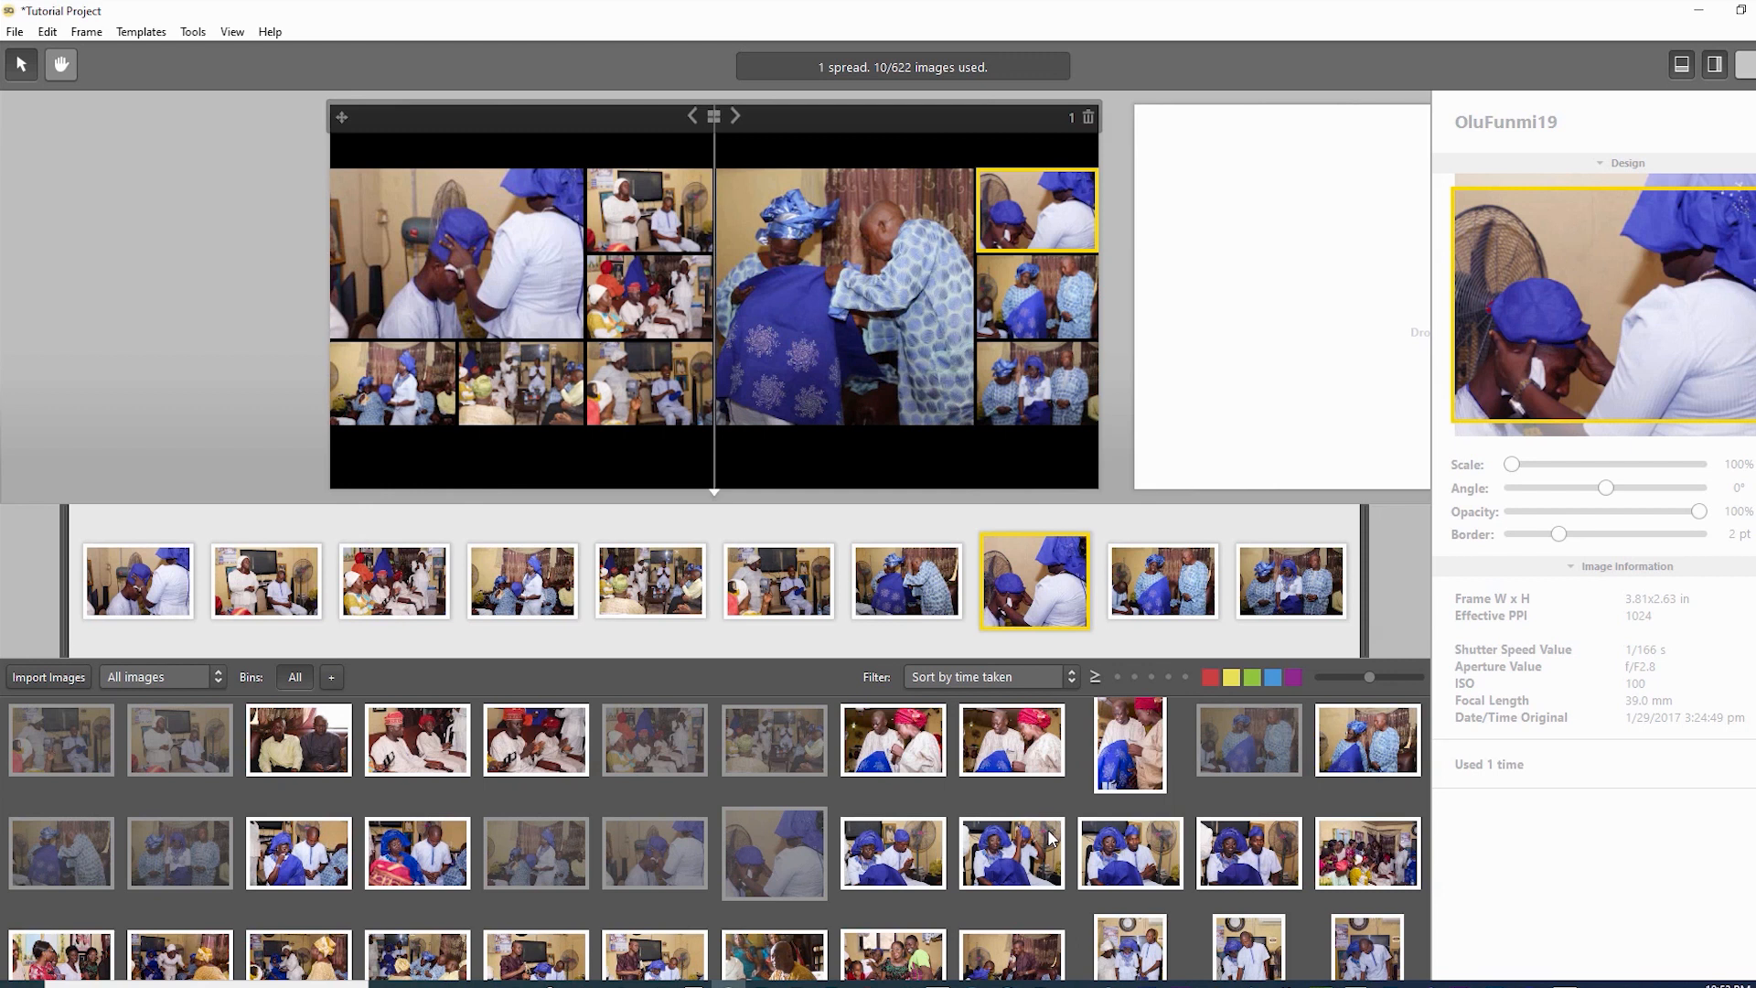
pyautogui.press('Tab')
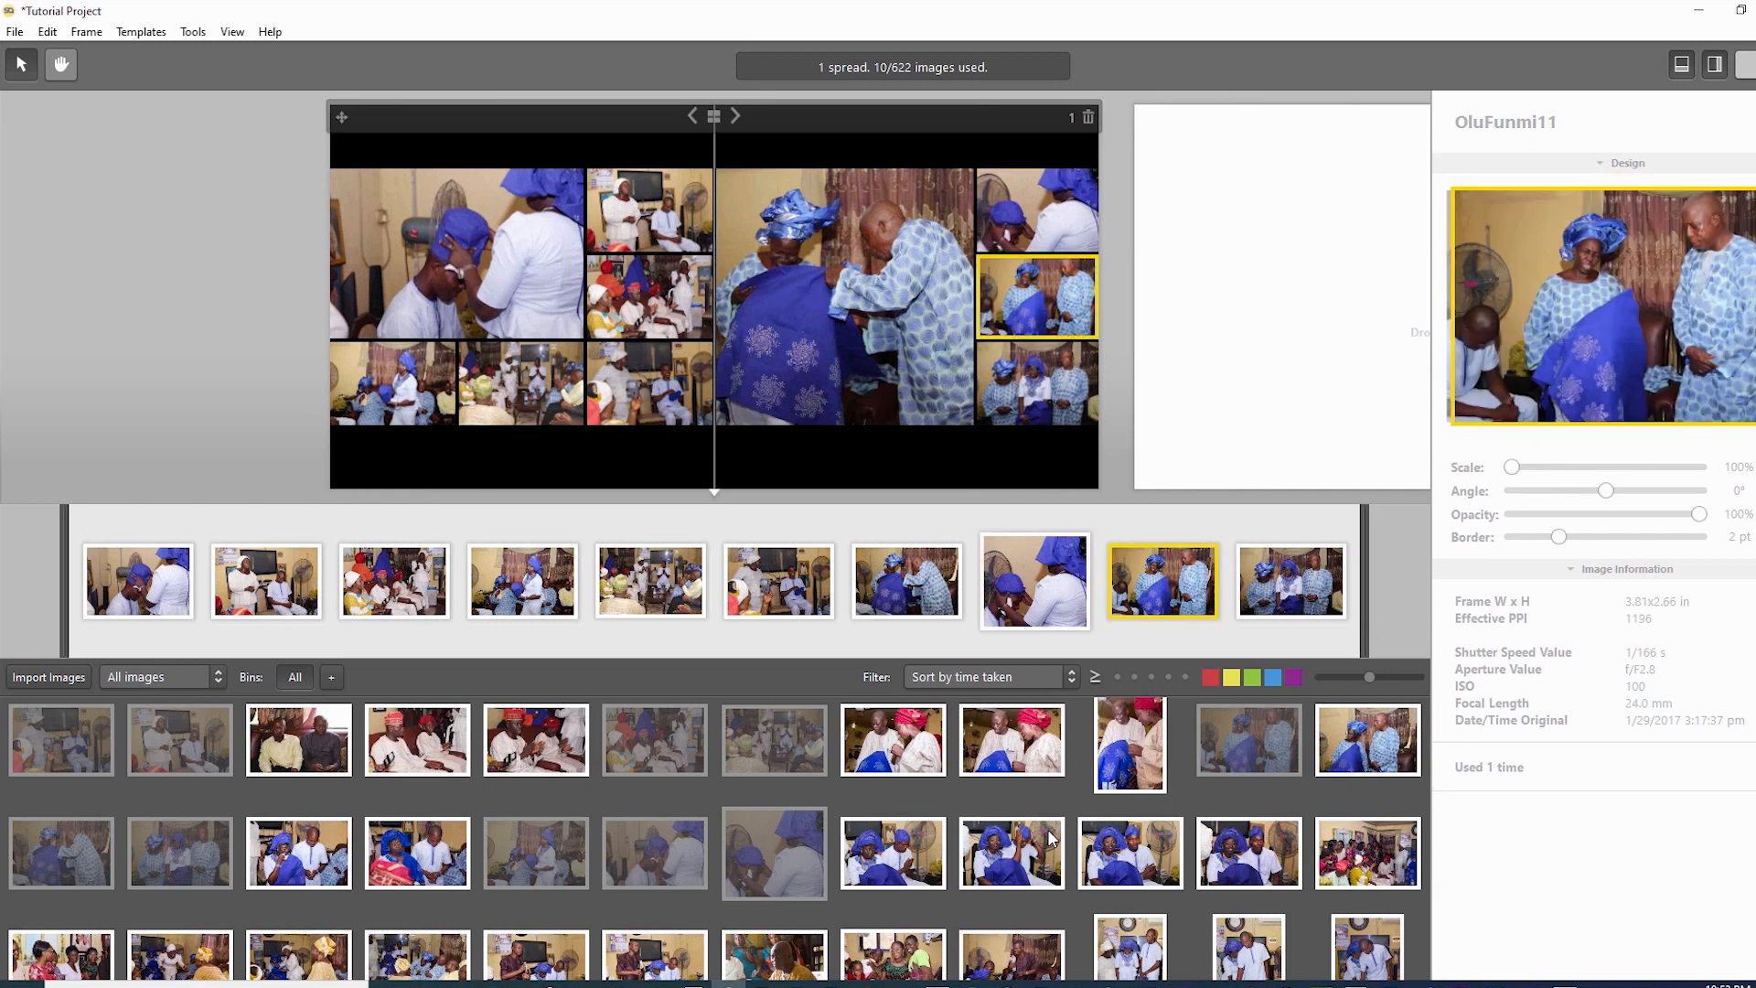
pyautogui.hotkey('shift', 'Tab')
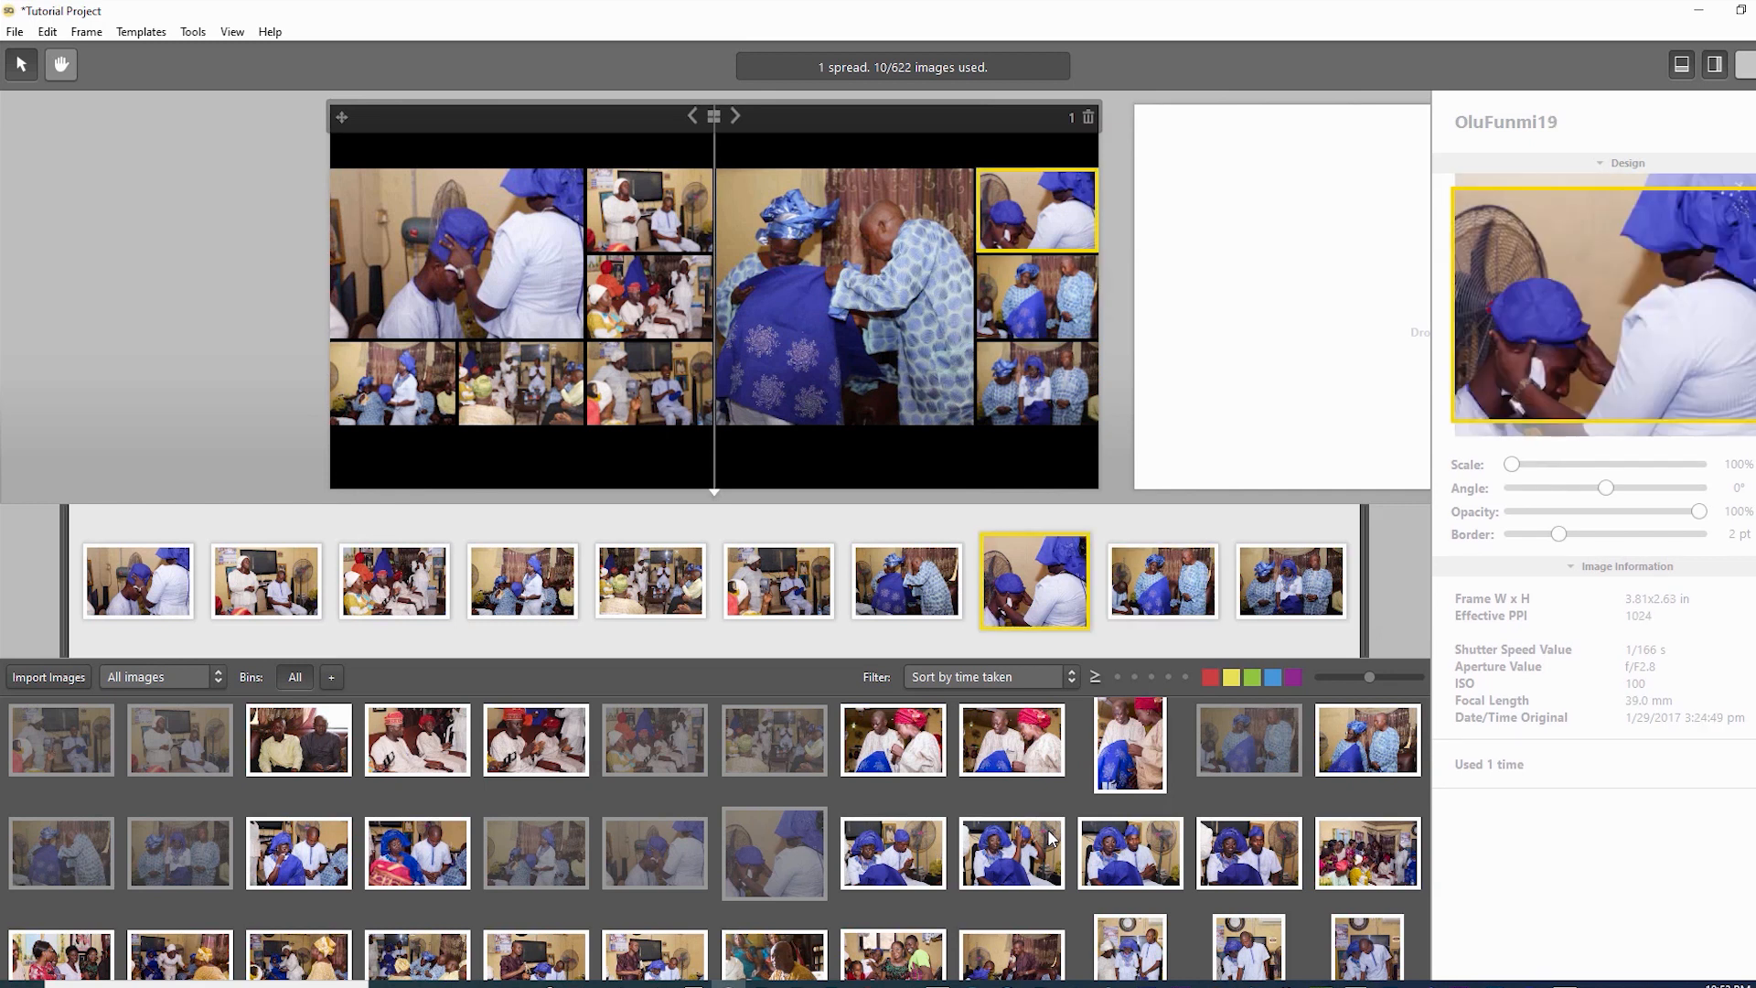
pyautogui.press('Tab')
pyautogui.press('Tab')
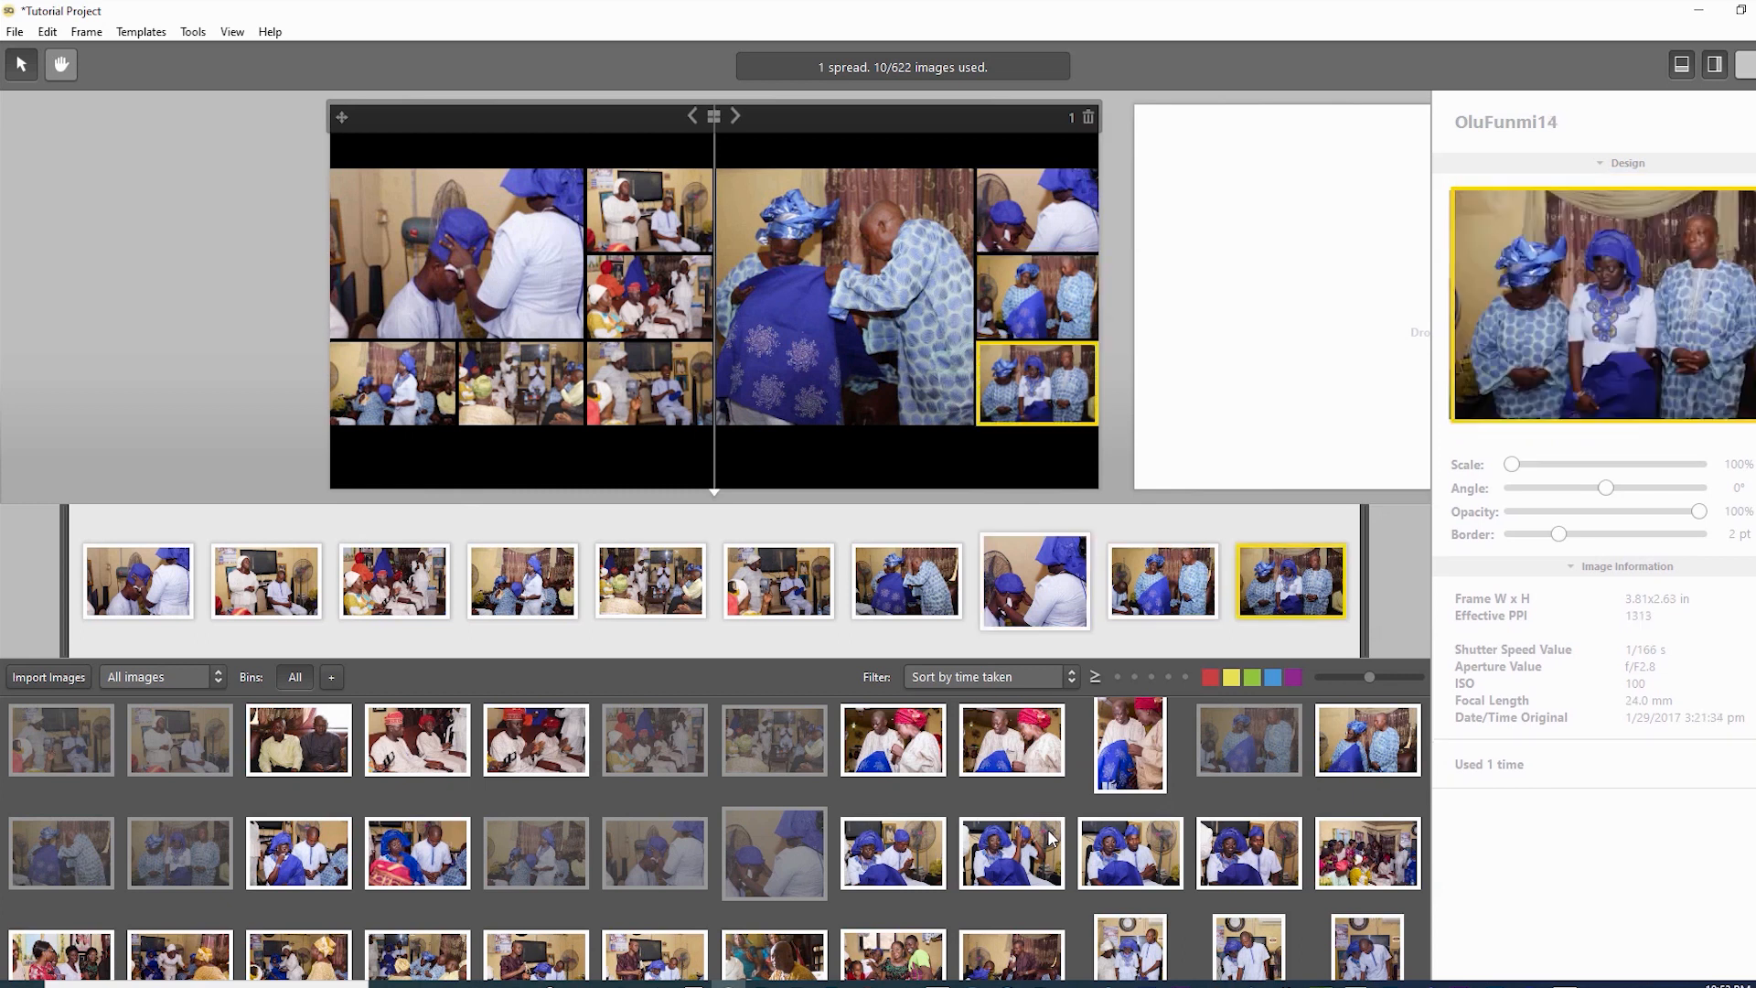
pyautogui.hotkey('shift', 'Tab')
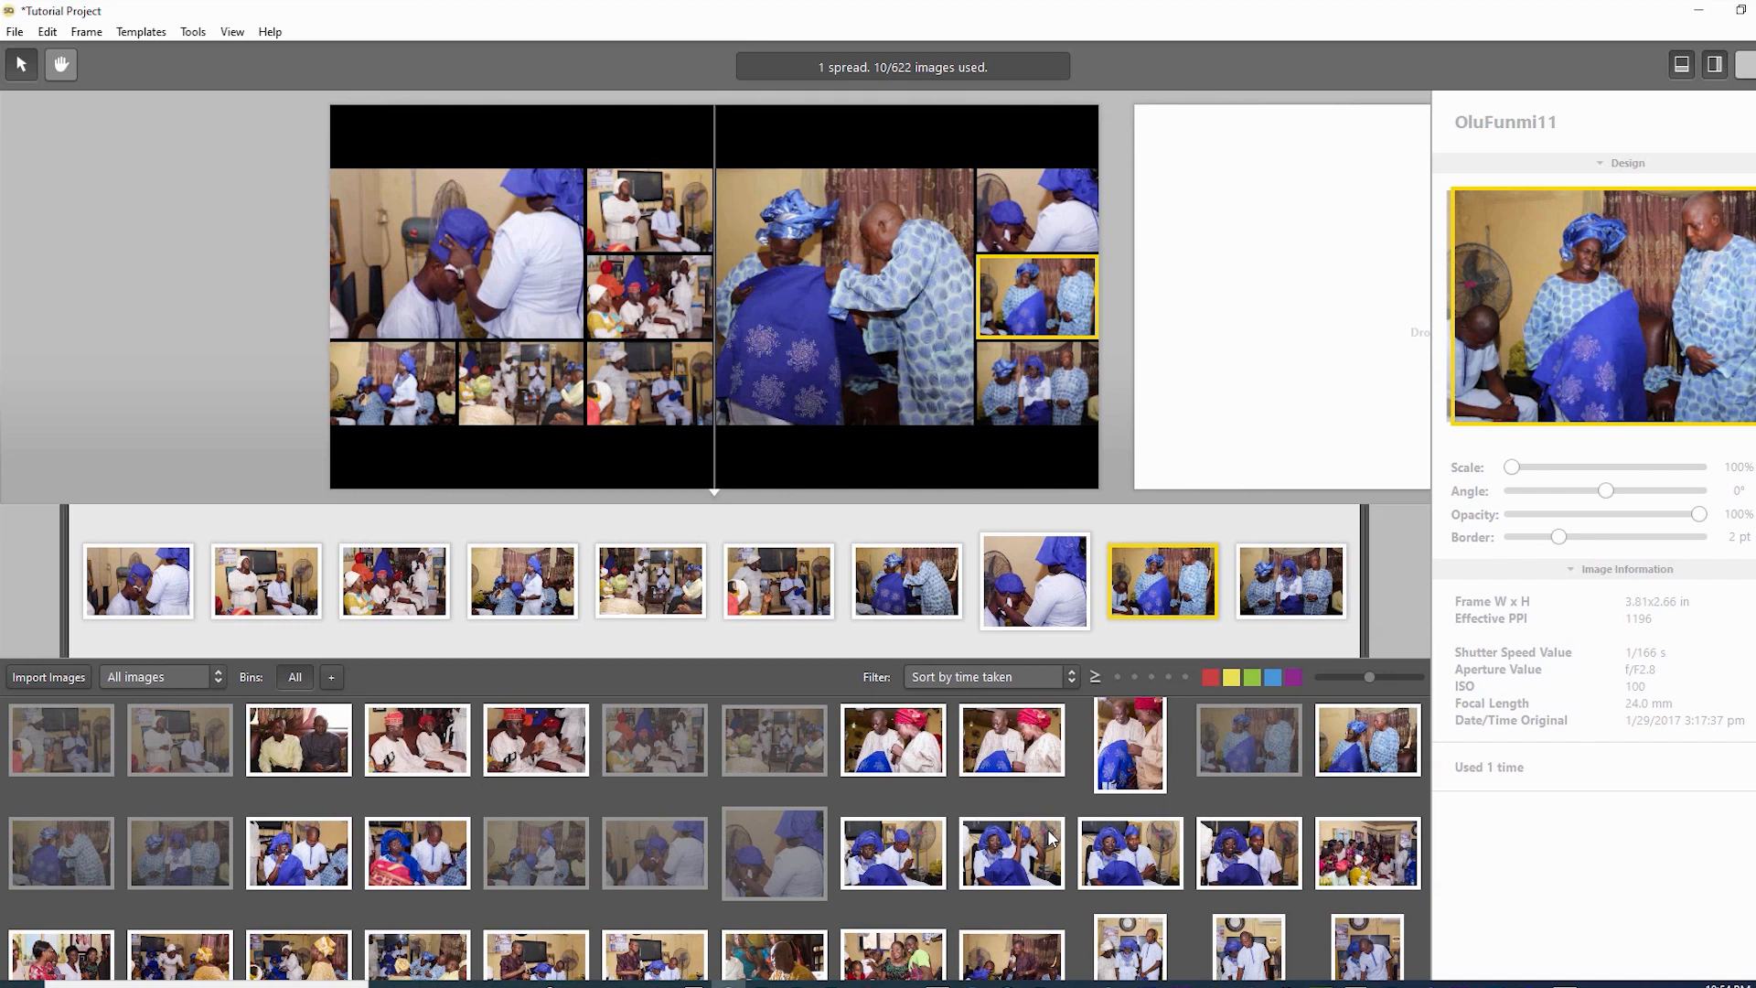
pyautogui.hotkey('shift', 'Tab')
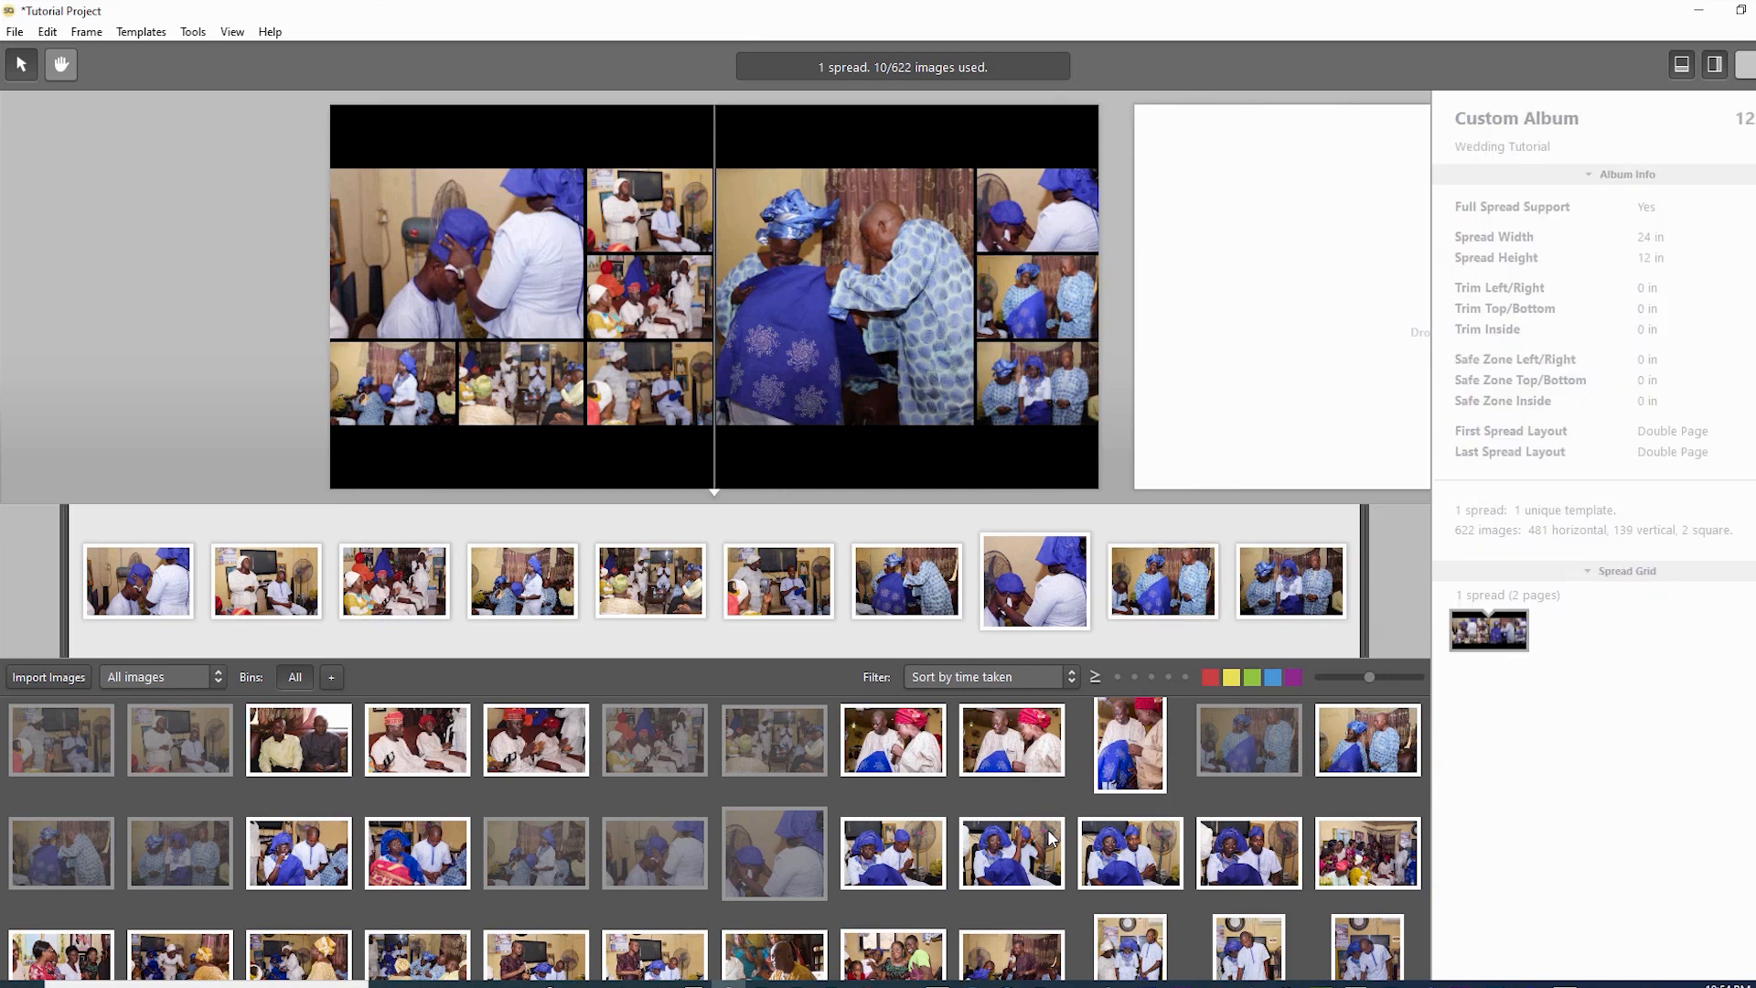
pyautogui.hotkey('shift', 'Tab')
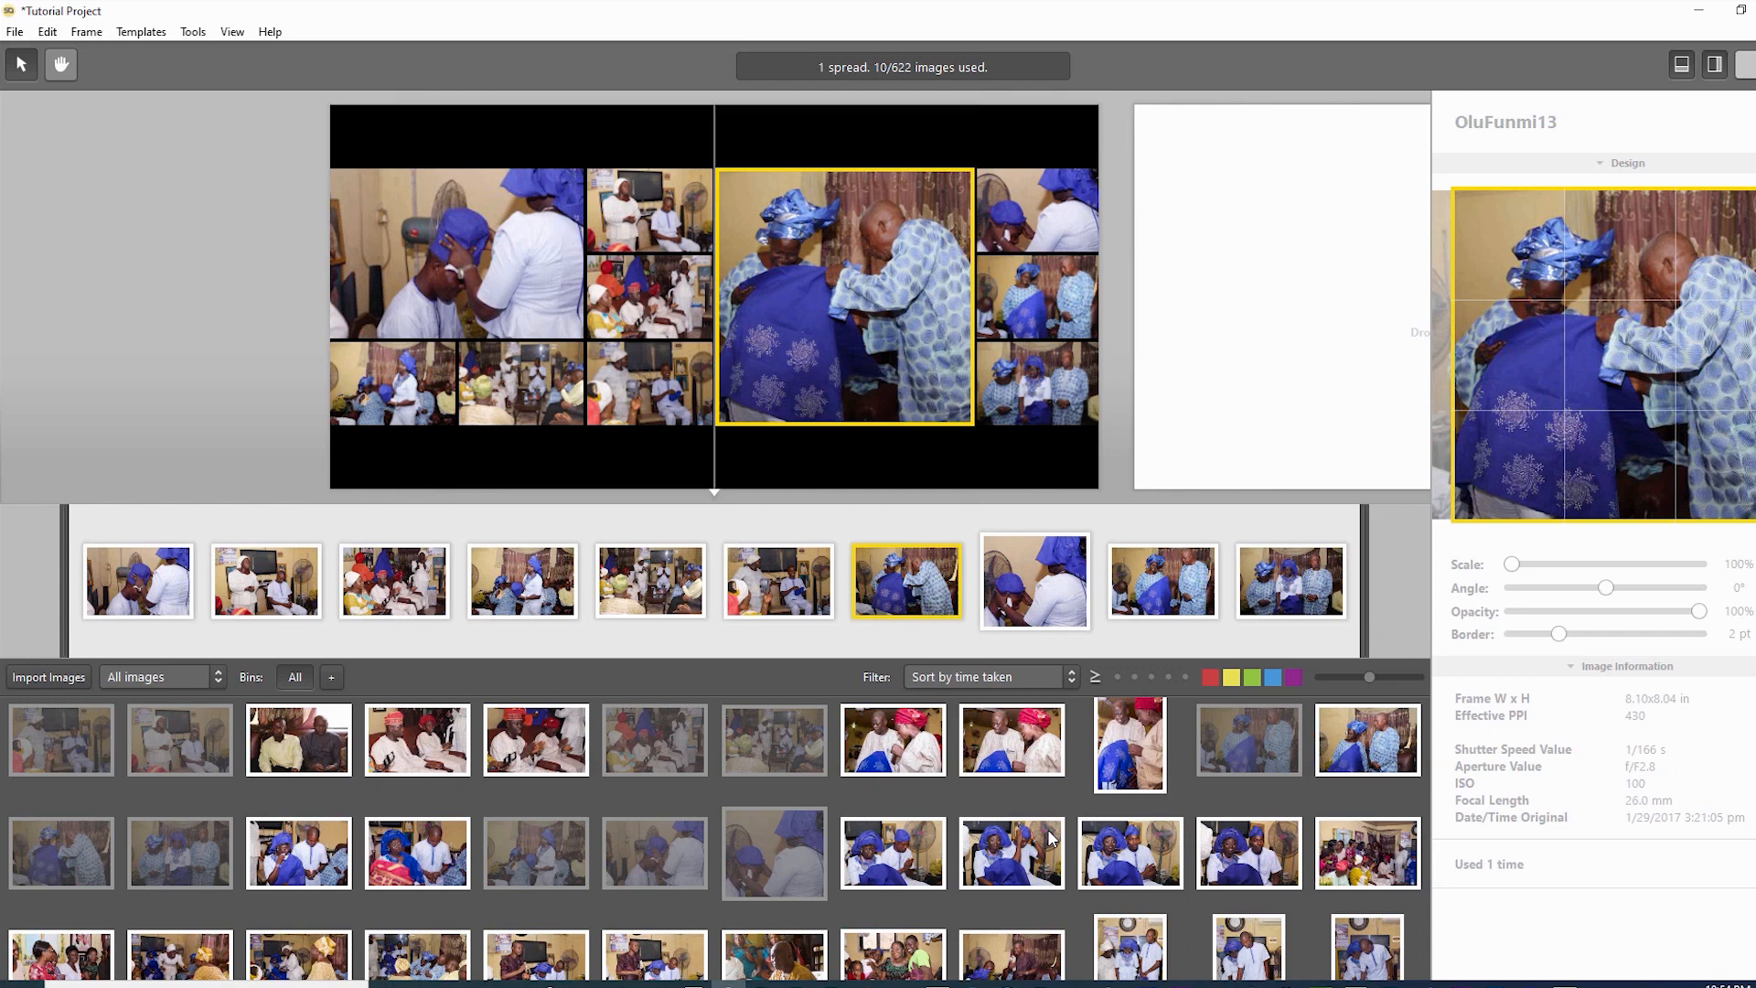
# - Scale OluFunmi18 to 113.32%, reposition it, tilt it -4.52°, and test its opacity and border
pyautogui.click(457, 253)
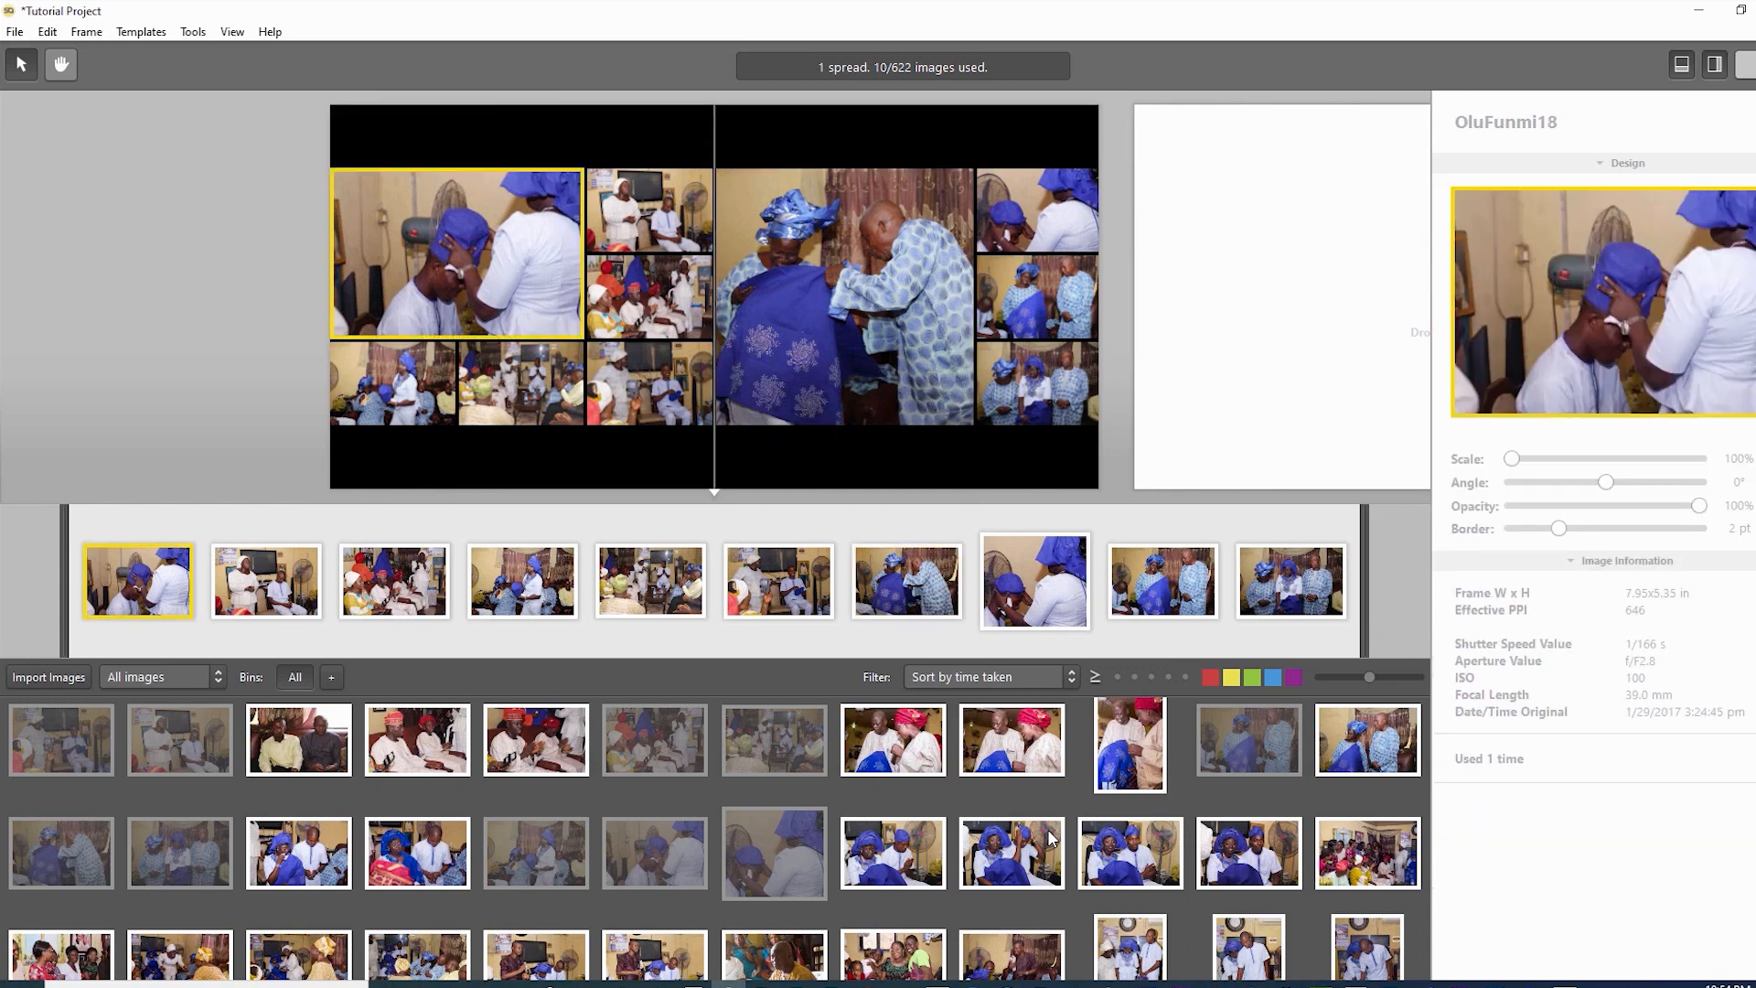
pyautogui.moveTo(1511, 458); pyautogui.dragTo(1537, 458)
pyautogui.moveTo(1608, 300)
pyautogui.mouseDown()
pyautogui.moveTo(1583, 294)
pyautogui.moveTo(1629, 287)
pyautogui.moveTo(1582, 294)
pyautogui.mouseUp()
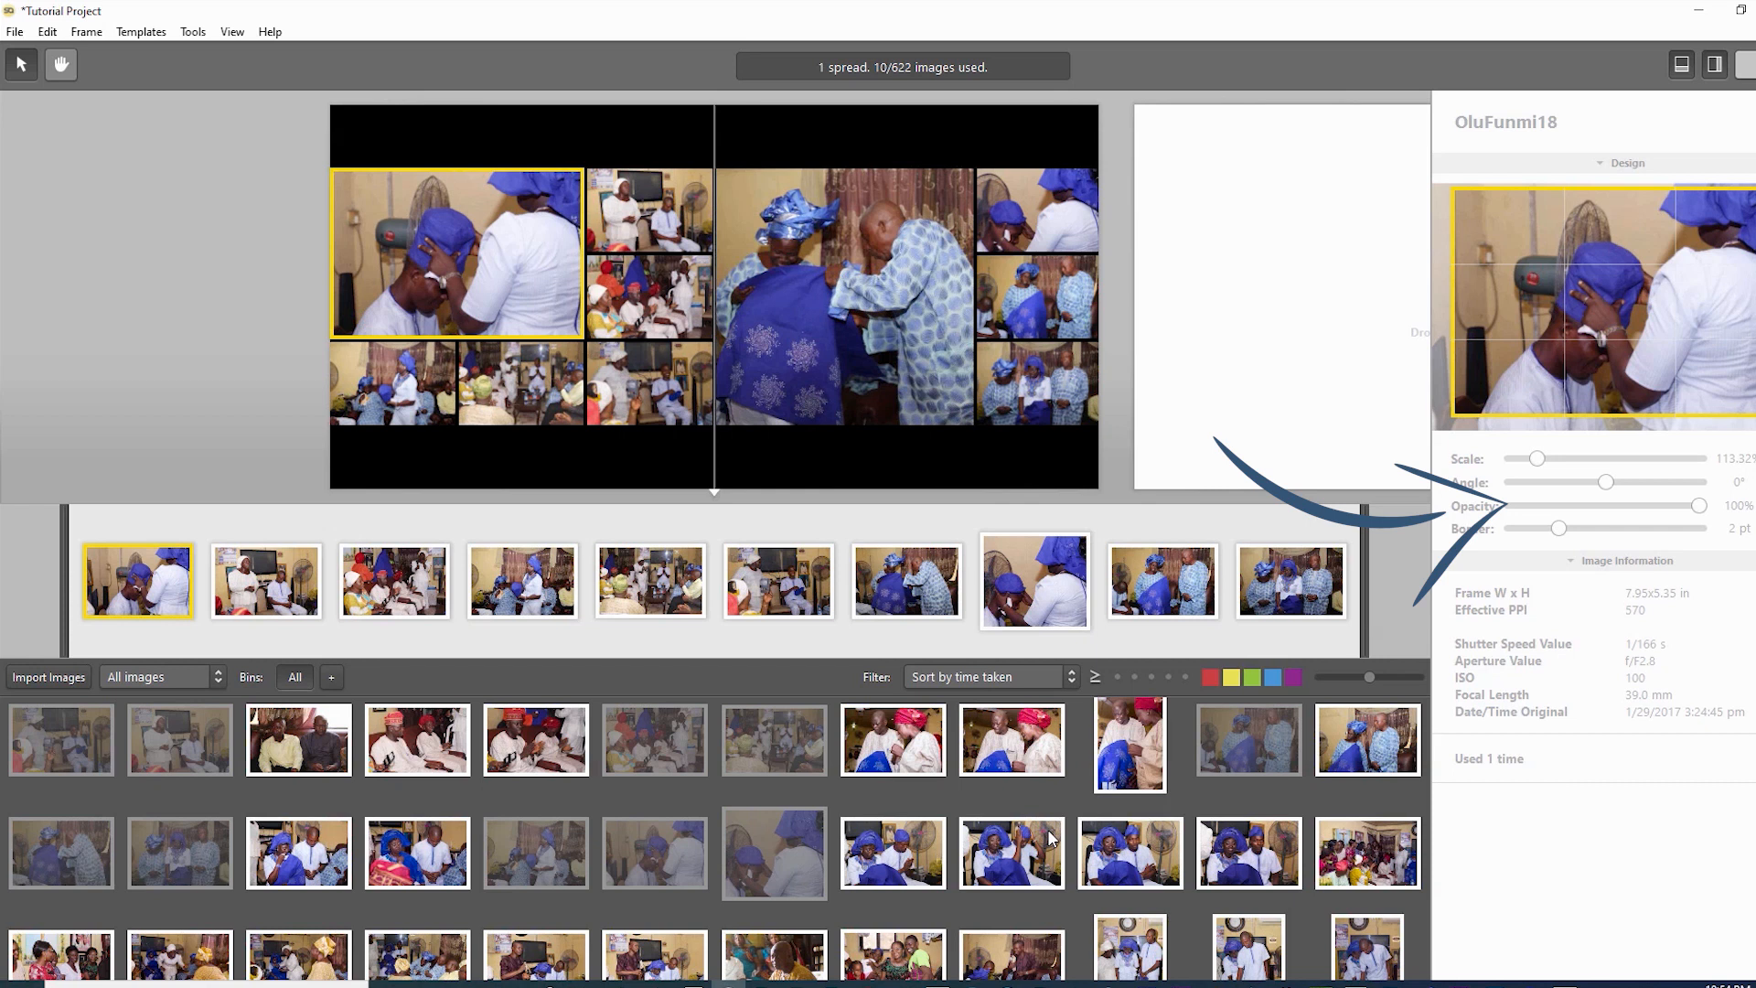
pyautogui.moveTo(1606, 482)
pyautogui.mouseDown()
pyautogui.moveTo(1579, 482)
pyautogui.moveTo(1613, 482)
pyautogui.moveTo(1581, 482)
pyautogui.moveTo(1596, 483)
pyautogui.mouseUp()
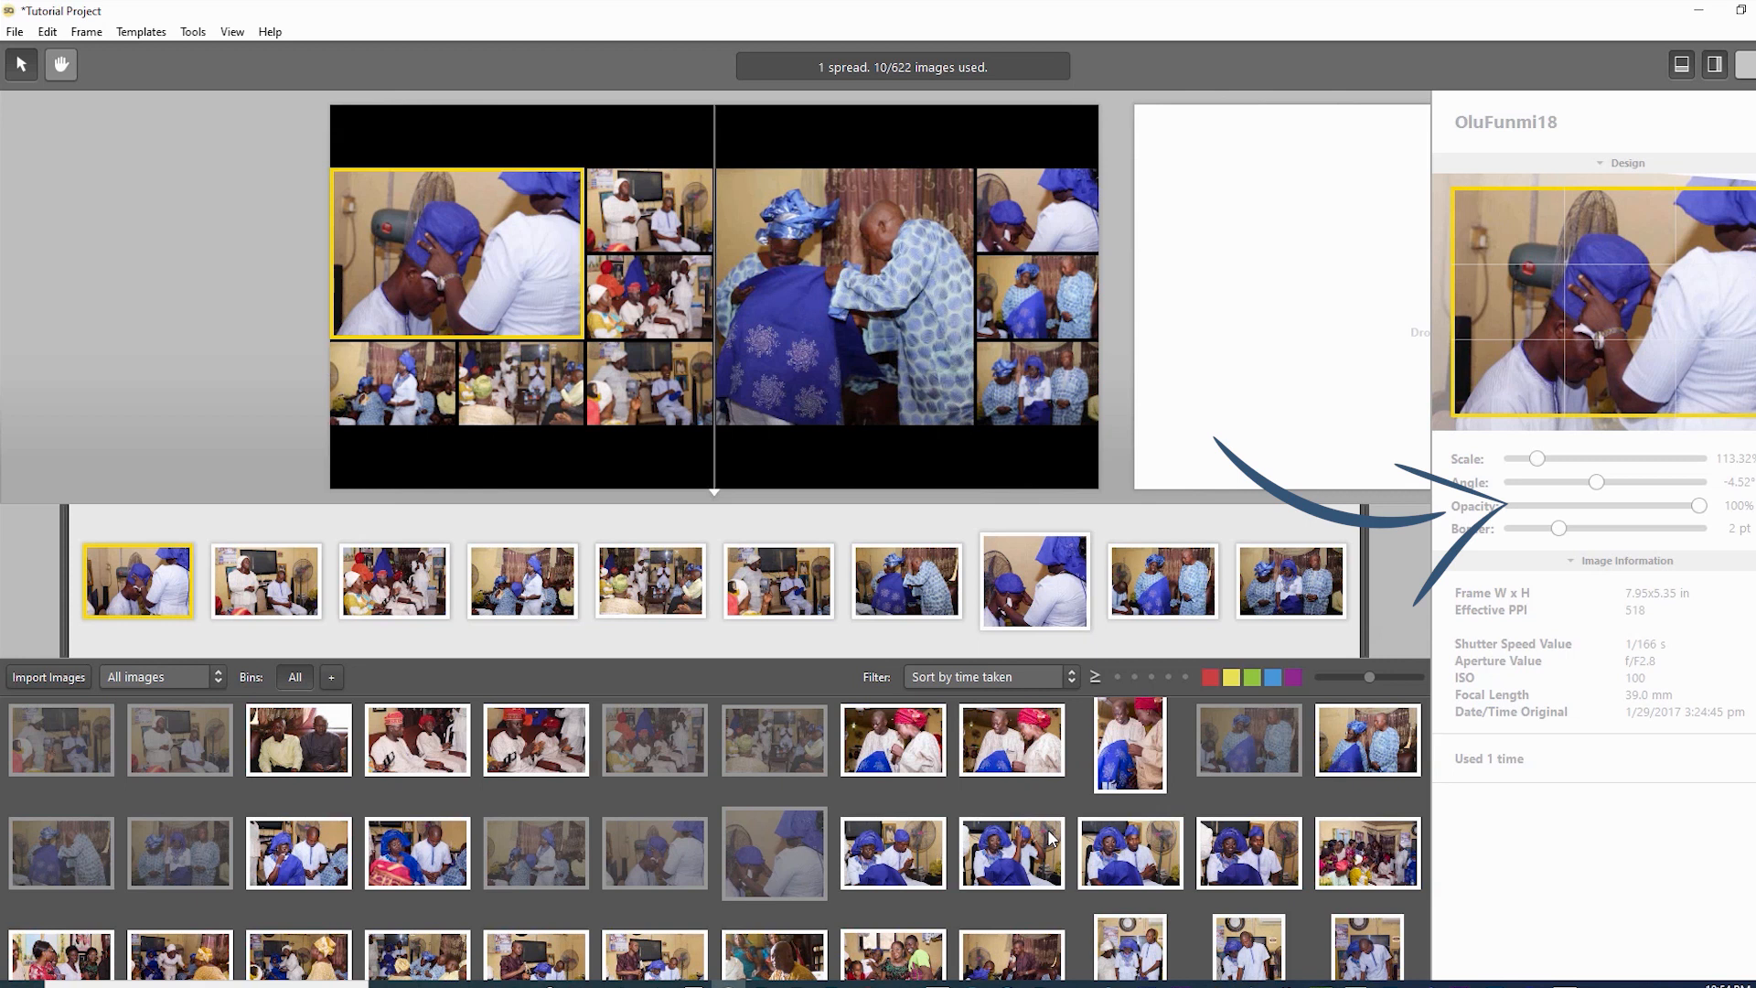
pyautogui.moveTo(1700, 506)
pyautogui.mouseDown()
pyautogui.moveTo(1514, 505)
pyautogui.moveTo(1700, 506)
pyautogui.mouseUp()
pyautogui.moveTo(1558, 528); pyautogui.dragTo(1675, 528)
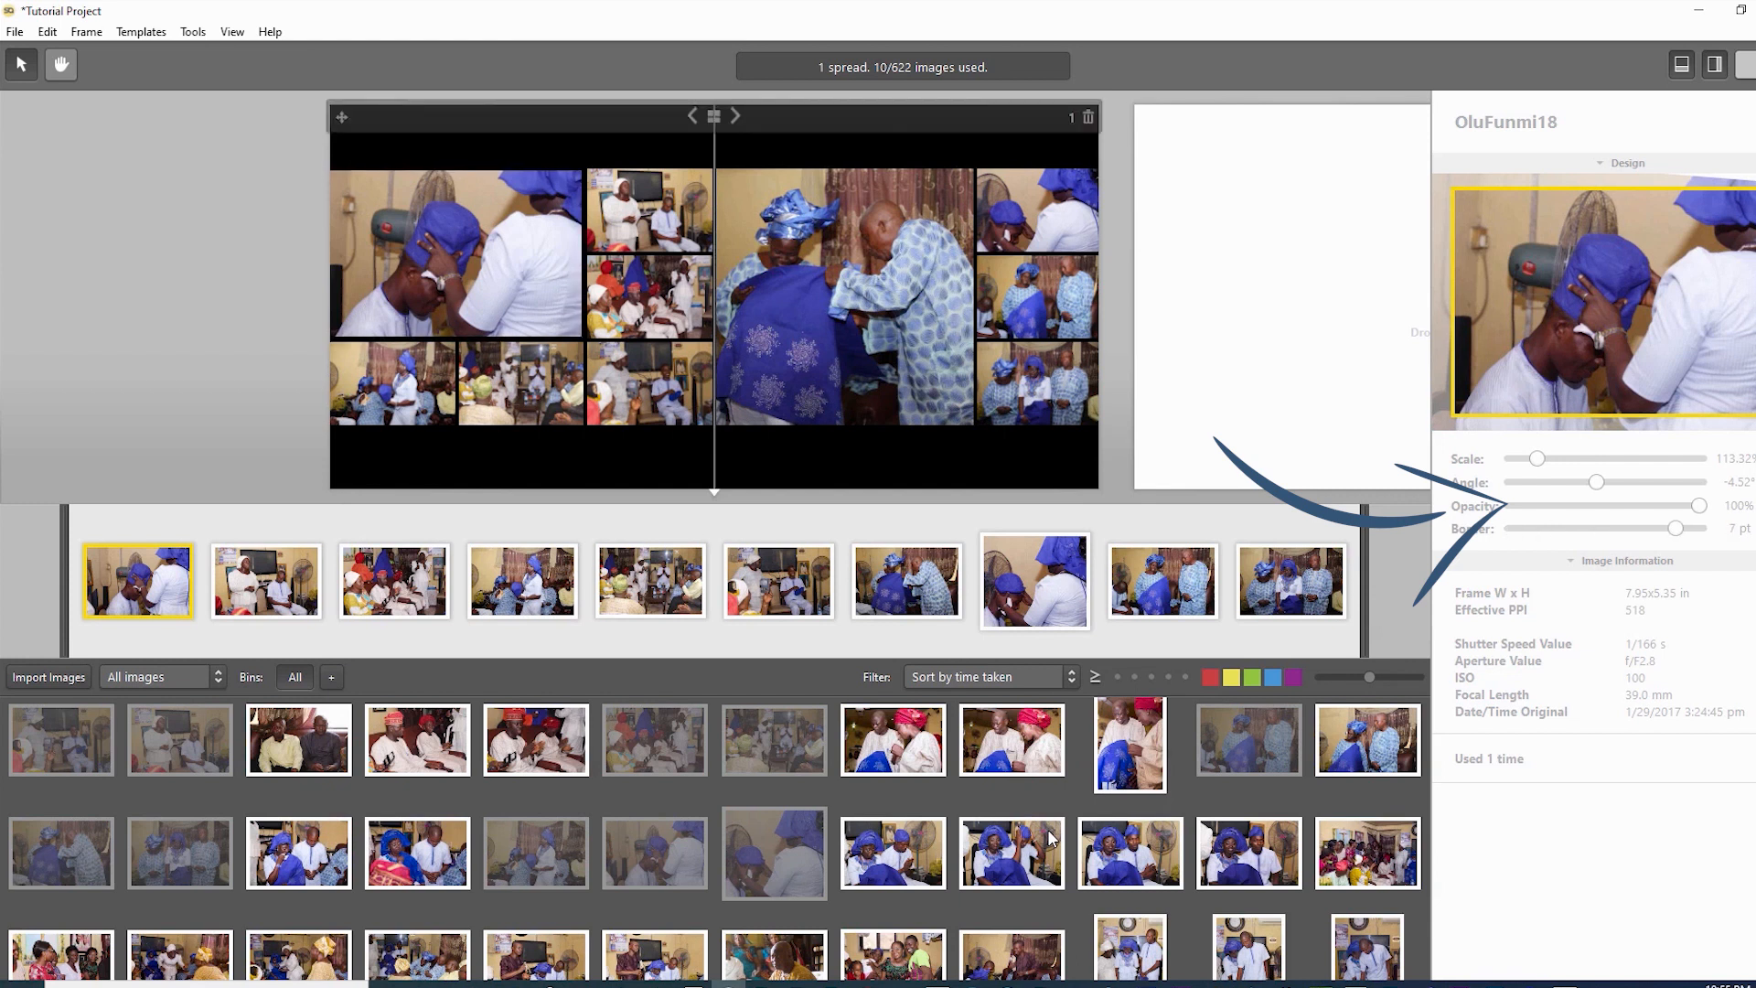
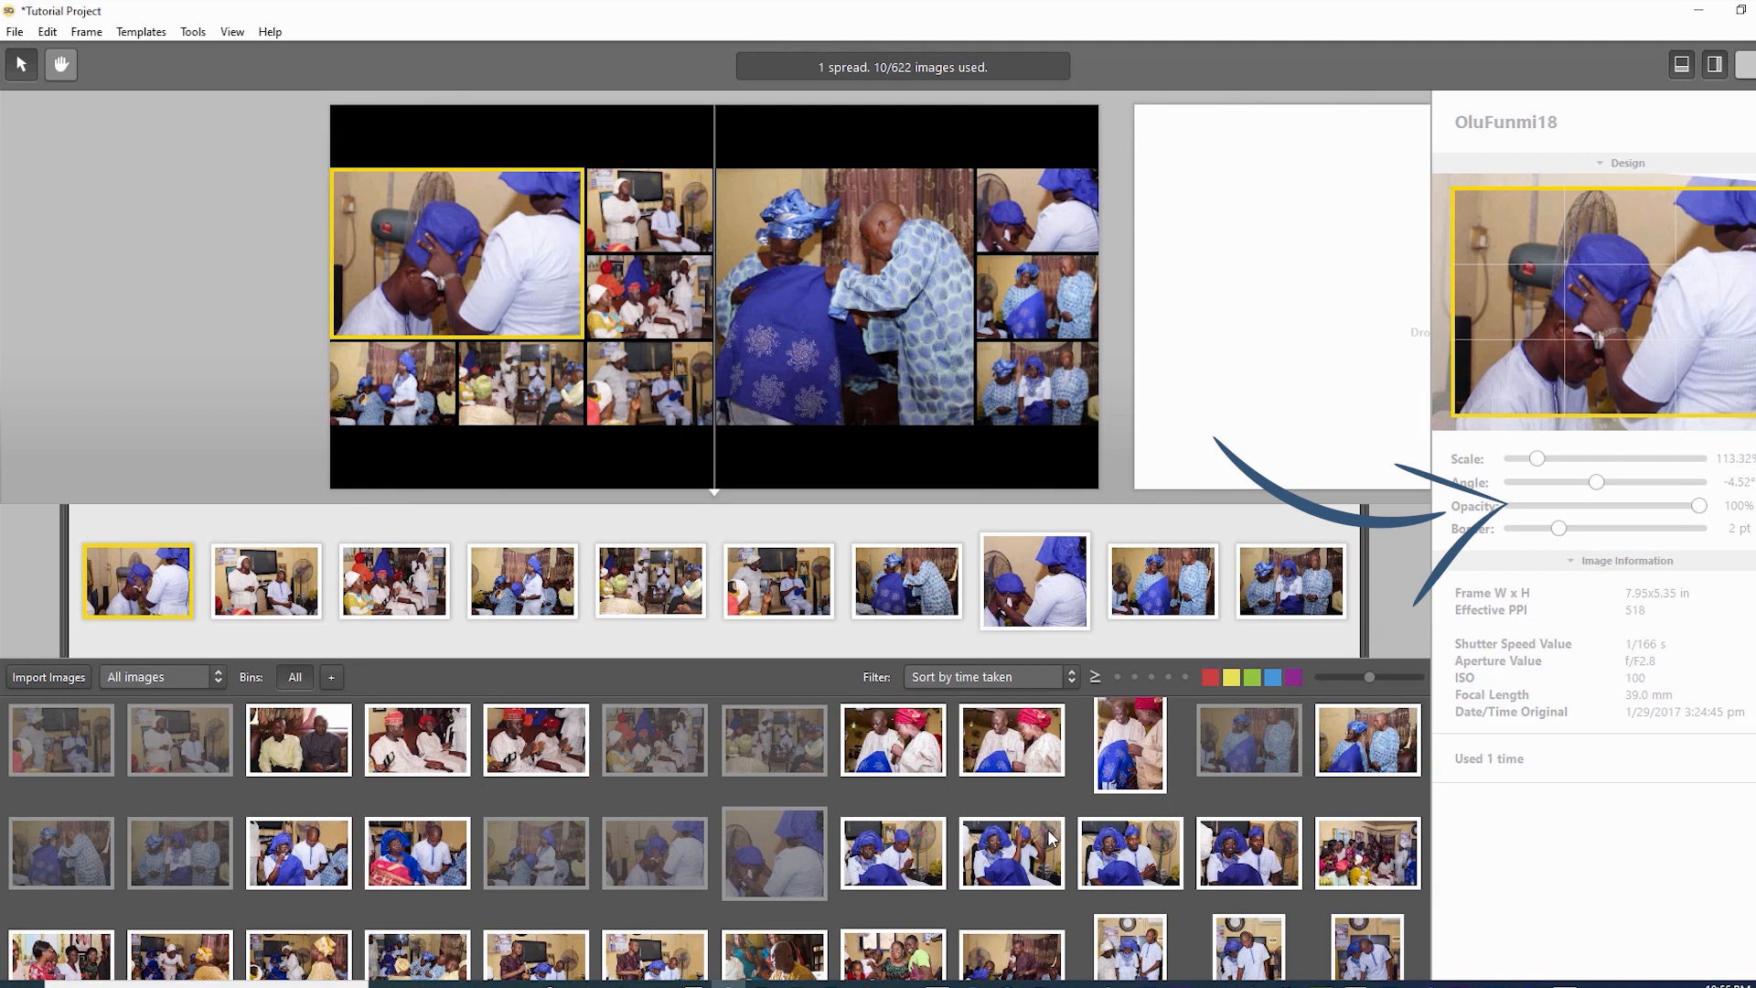
# - Slightly enlarge and shift several small photos, including the top-right one, within their frames
pyautogui.click(649, 210)
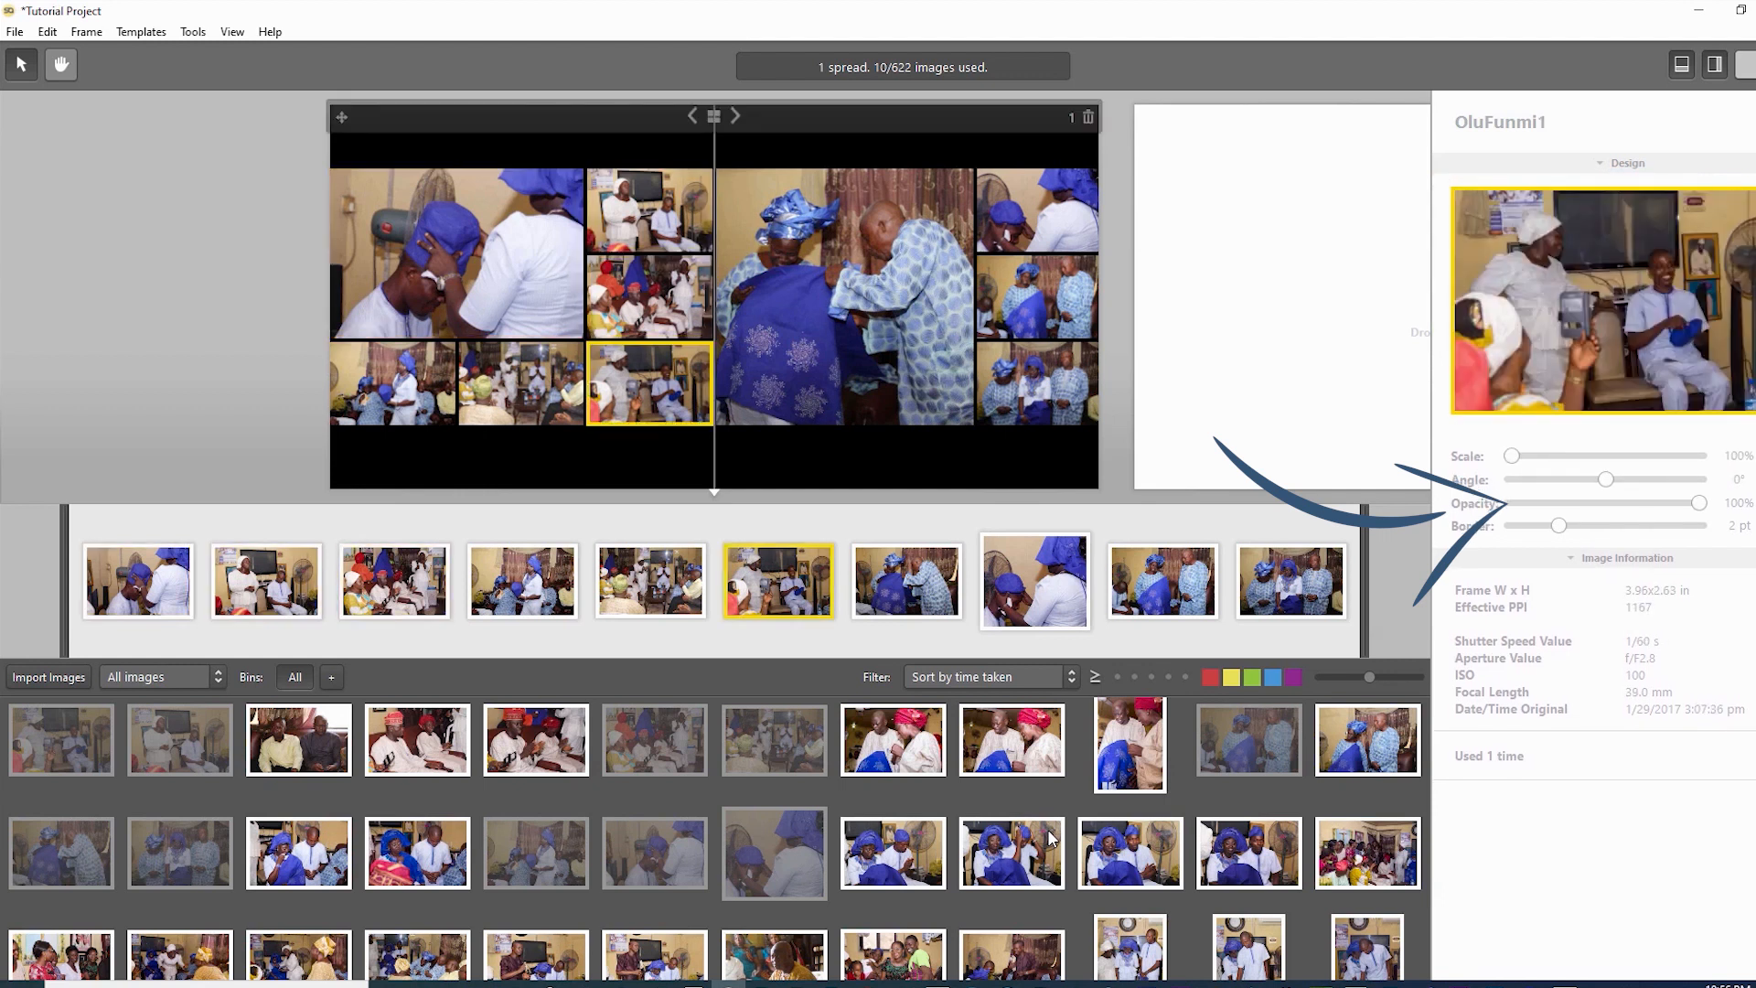
pyautogui.moveTo(1512, 456); pyautogui.dragTo(1513, 455)
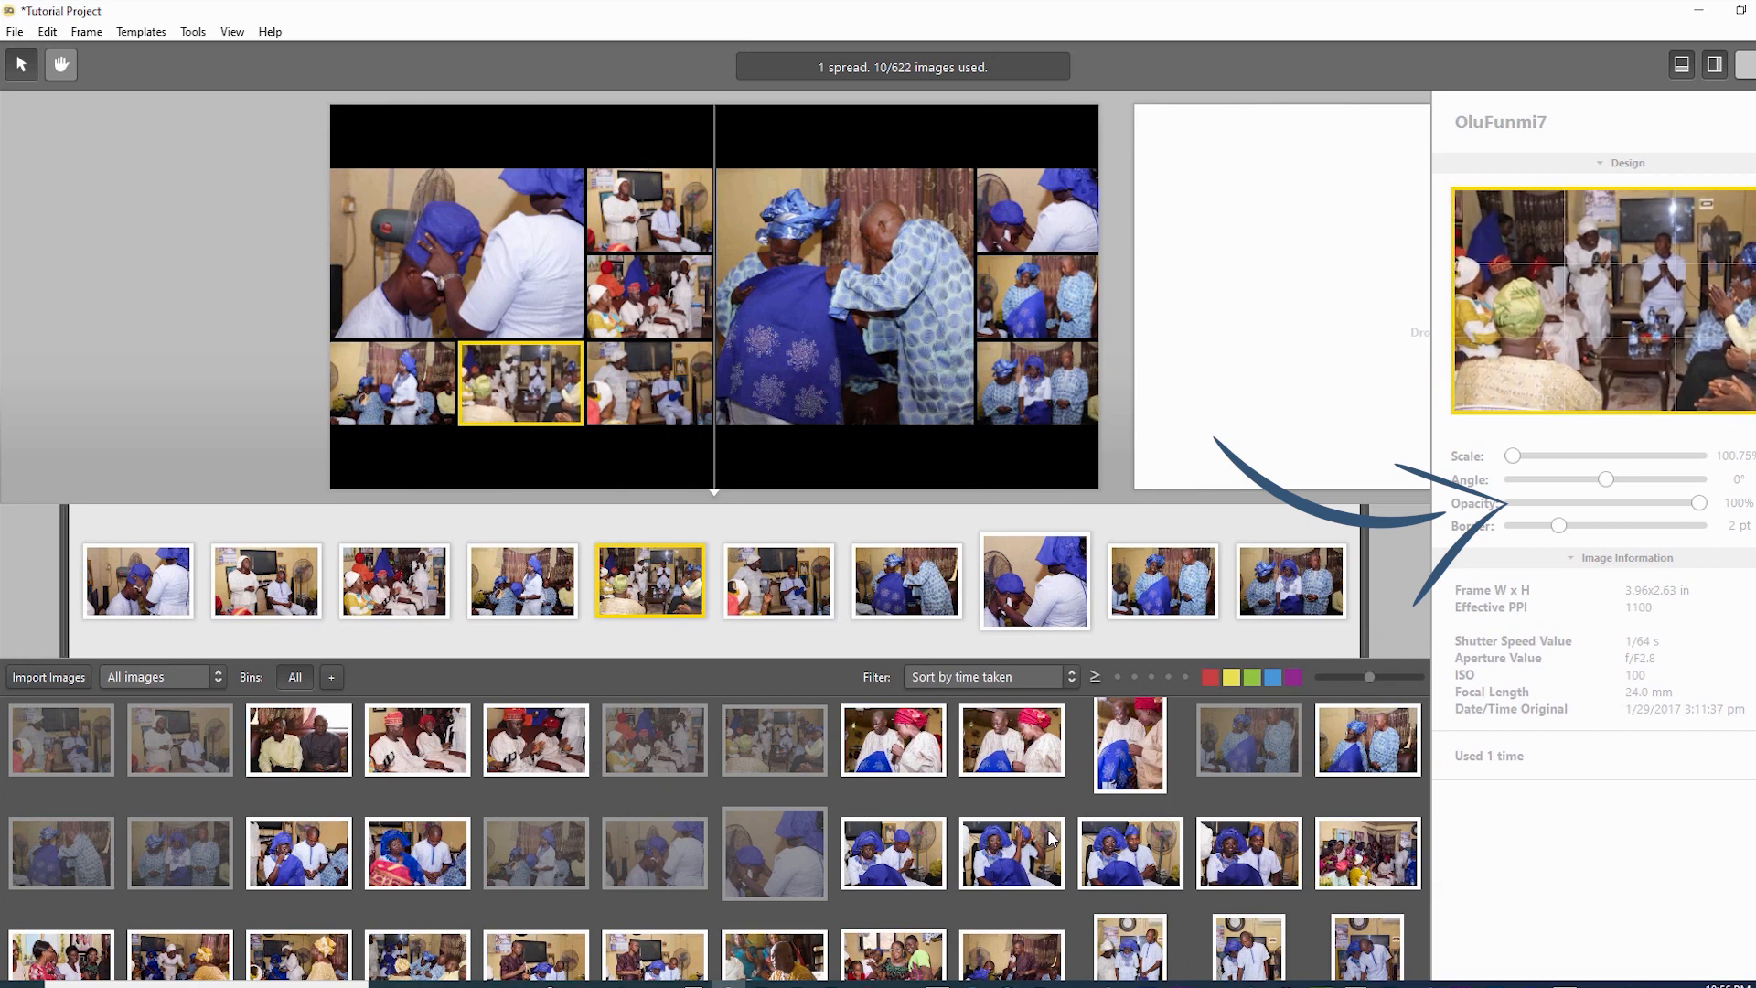
pyautogui.click(650, 384)
pyautogui.click(1037, 211)
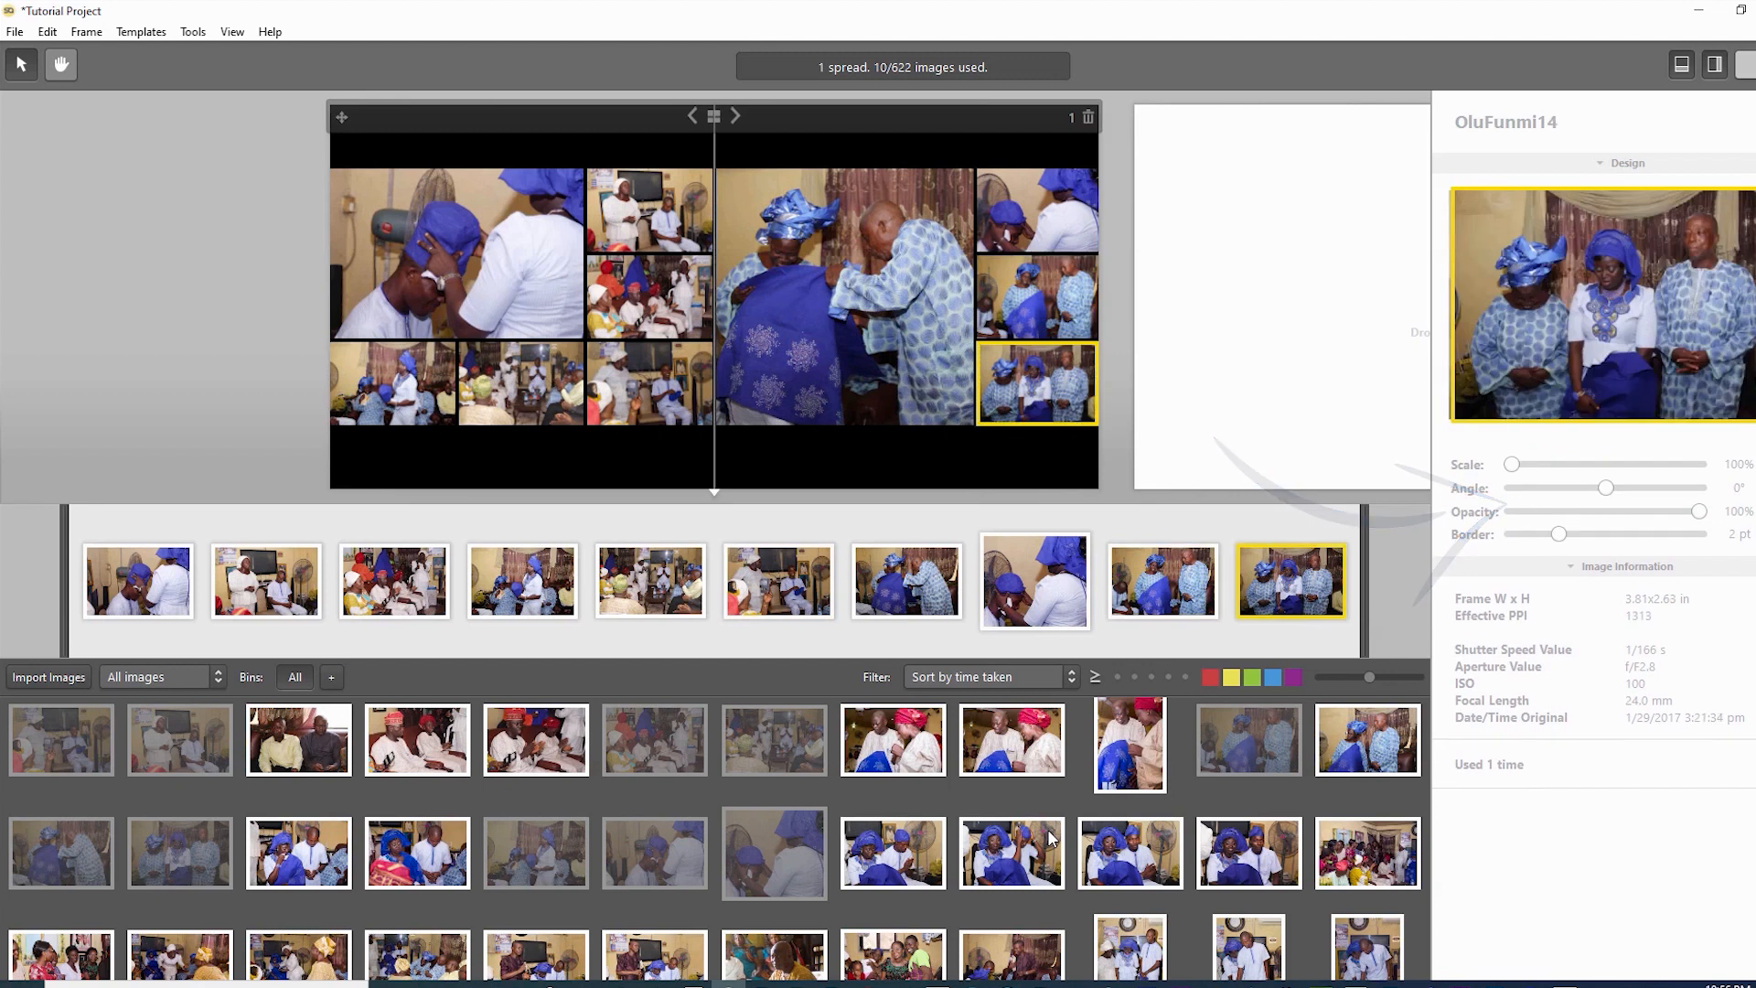
pyautogui.moveTo(1601, 306); pyautogui.dragTo(1610, 307)
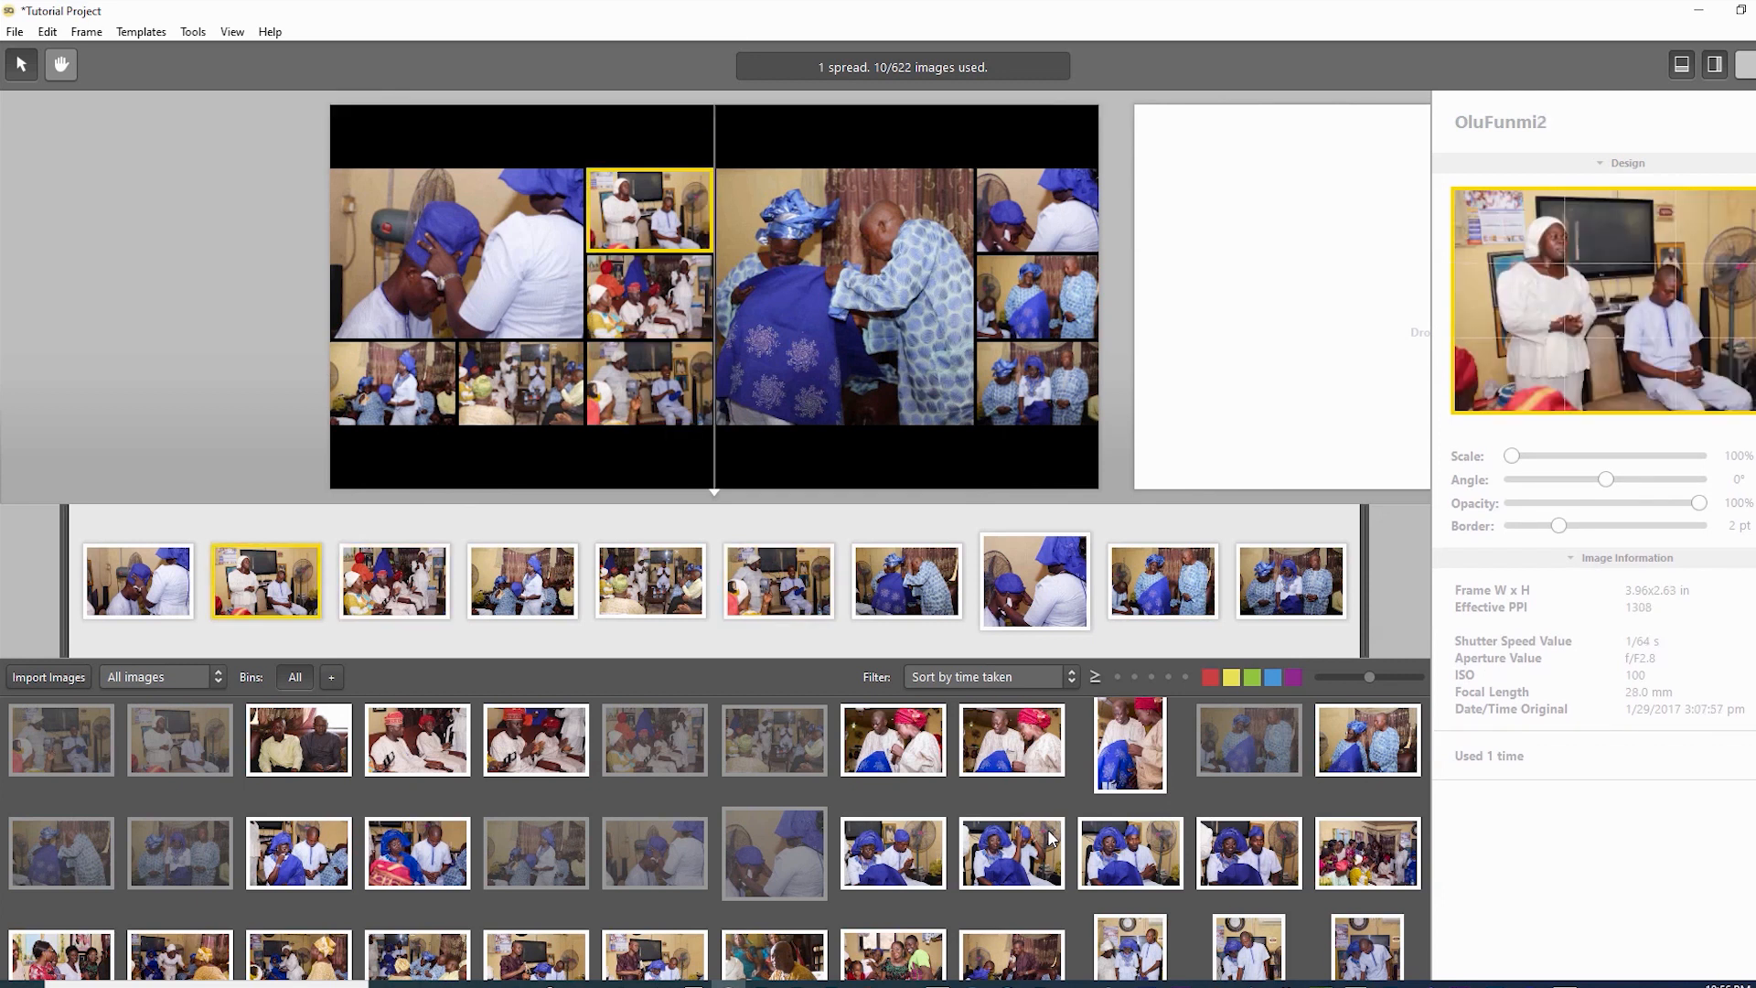
pyautogui.scroll(3, 649, 211)
pyautogui.moveTo(649, 210); pyautogui.dragTo(647, 211)
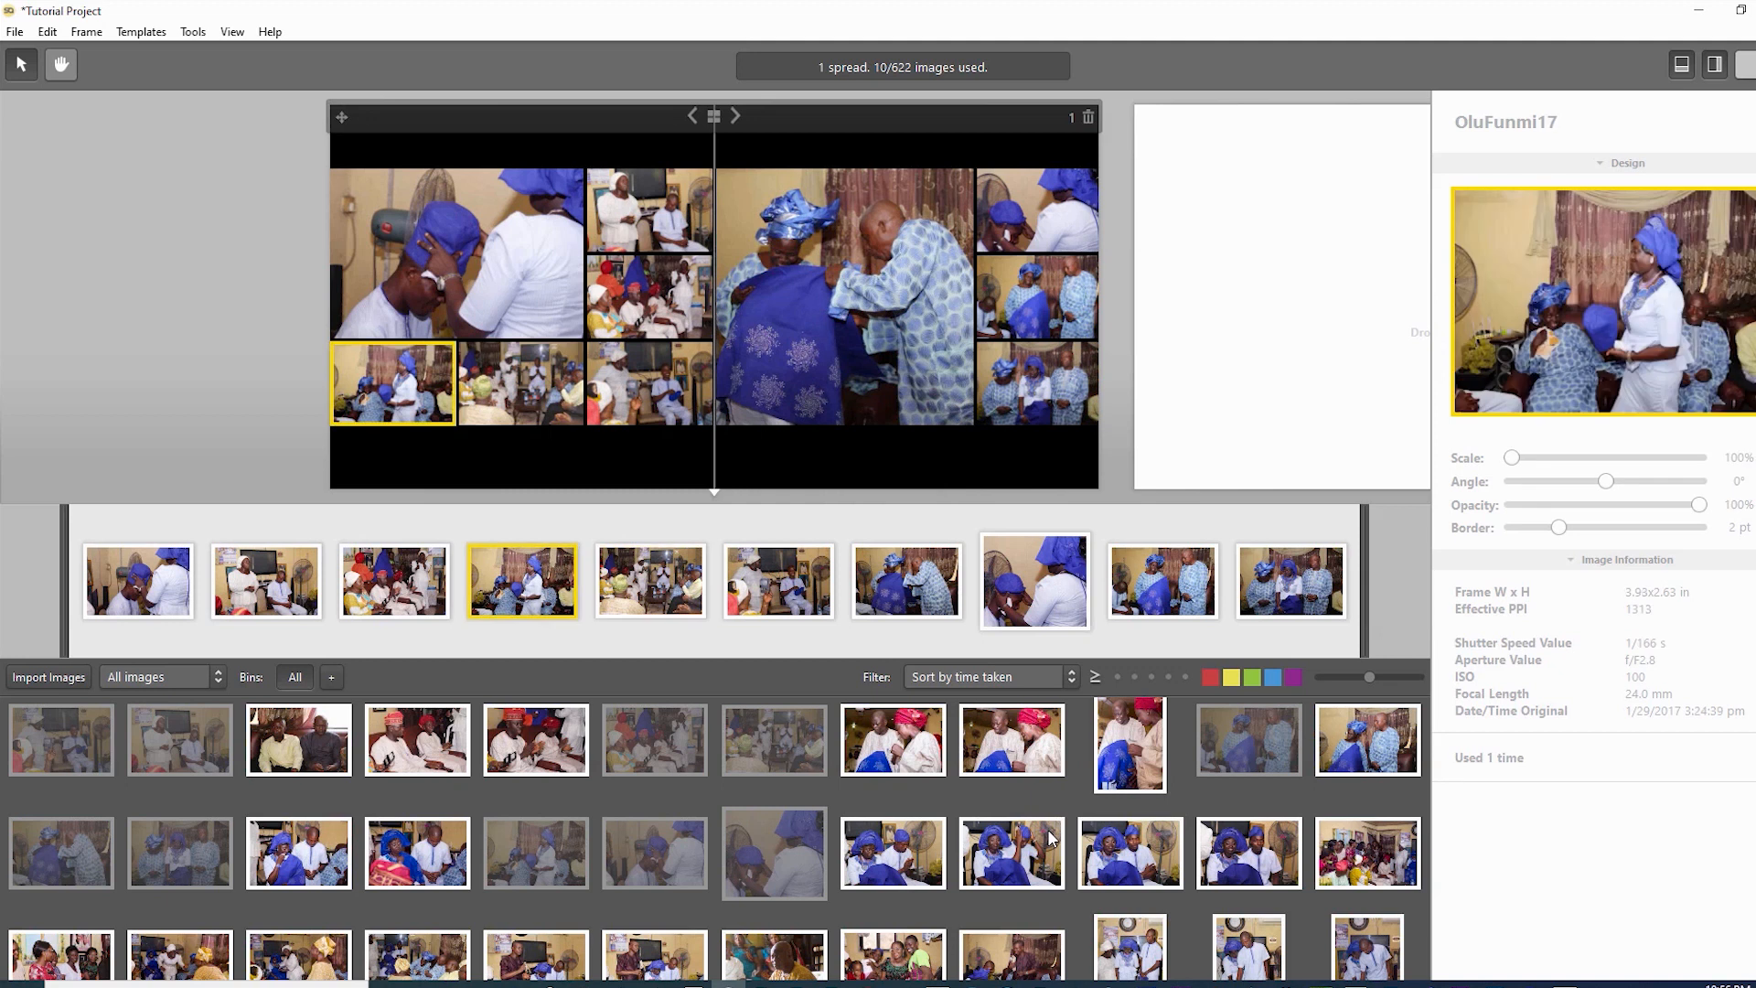
pyautogui.scroll(4, 393, 384)
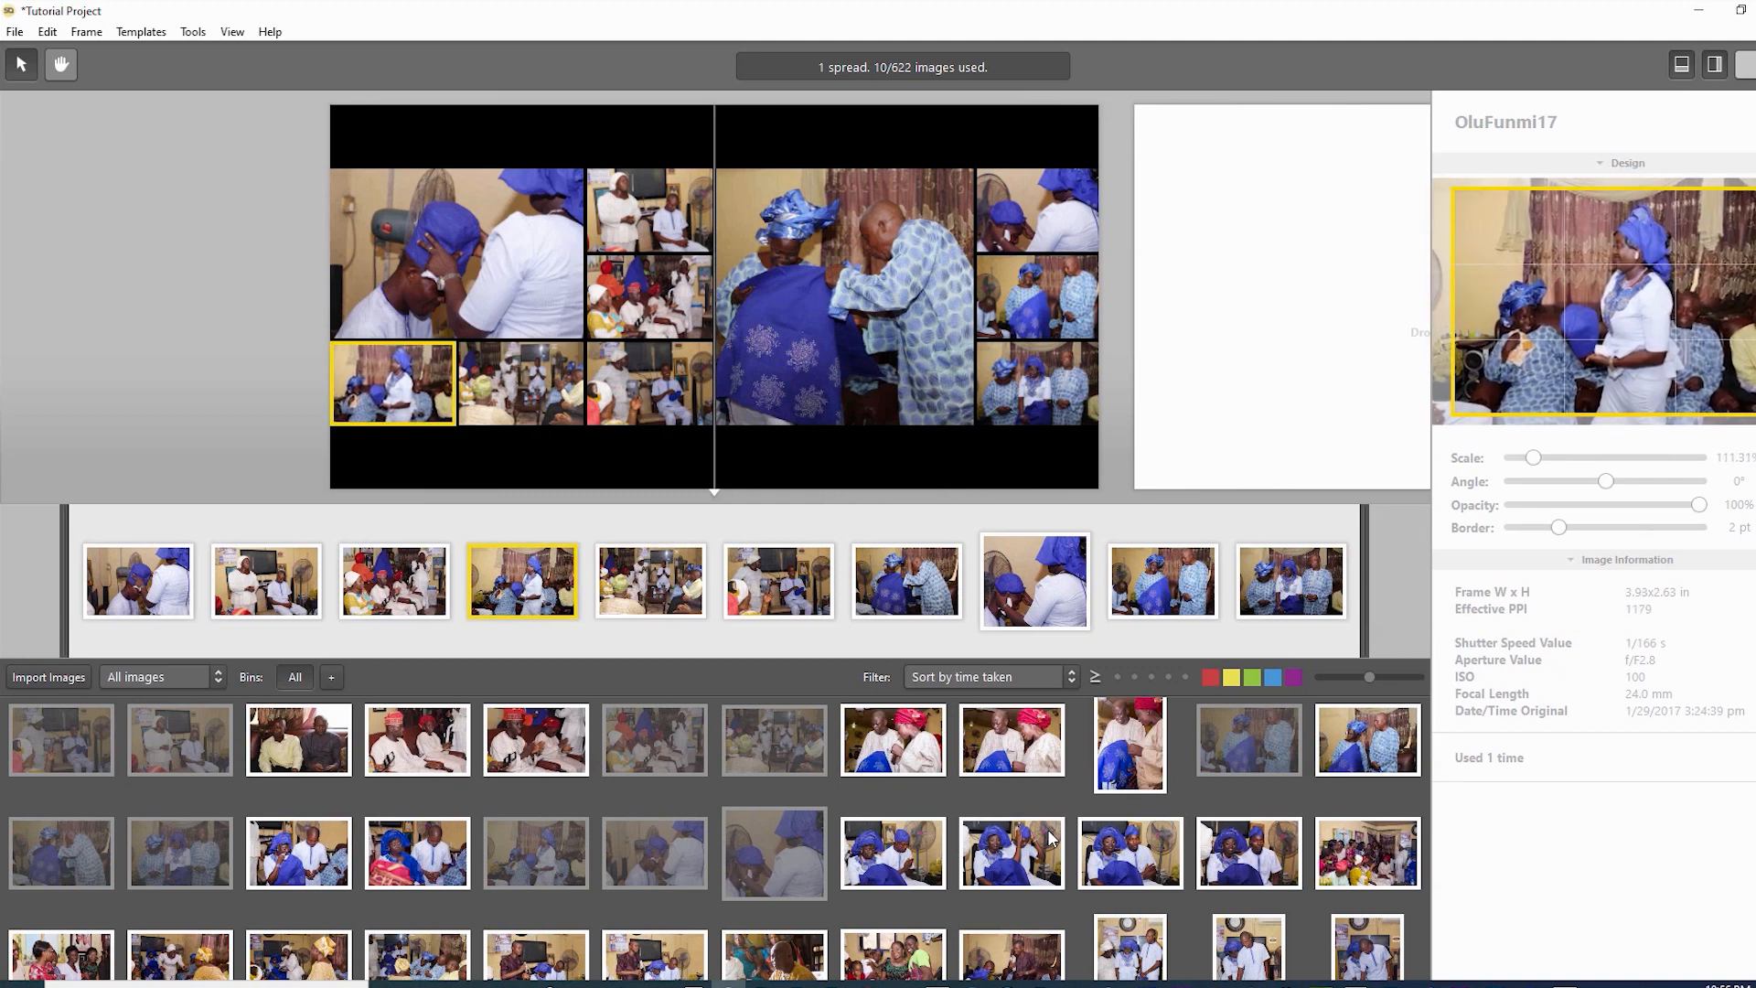
pyautogui.moveTo(393, 384); pyautogui.dragTo(388, 382)
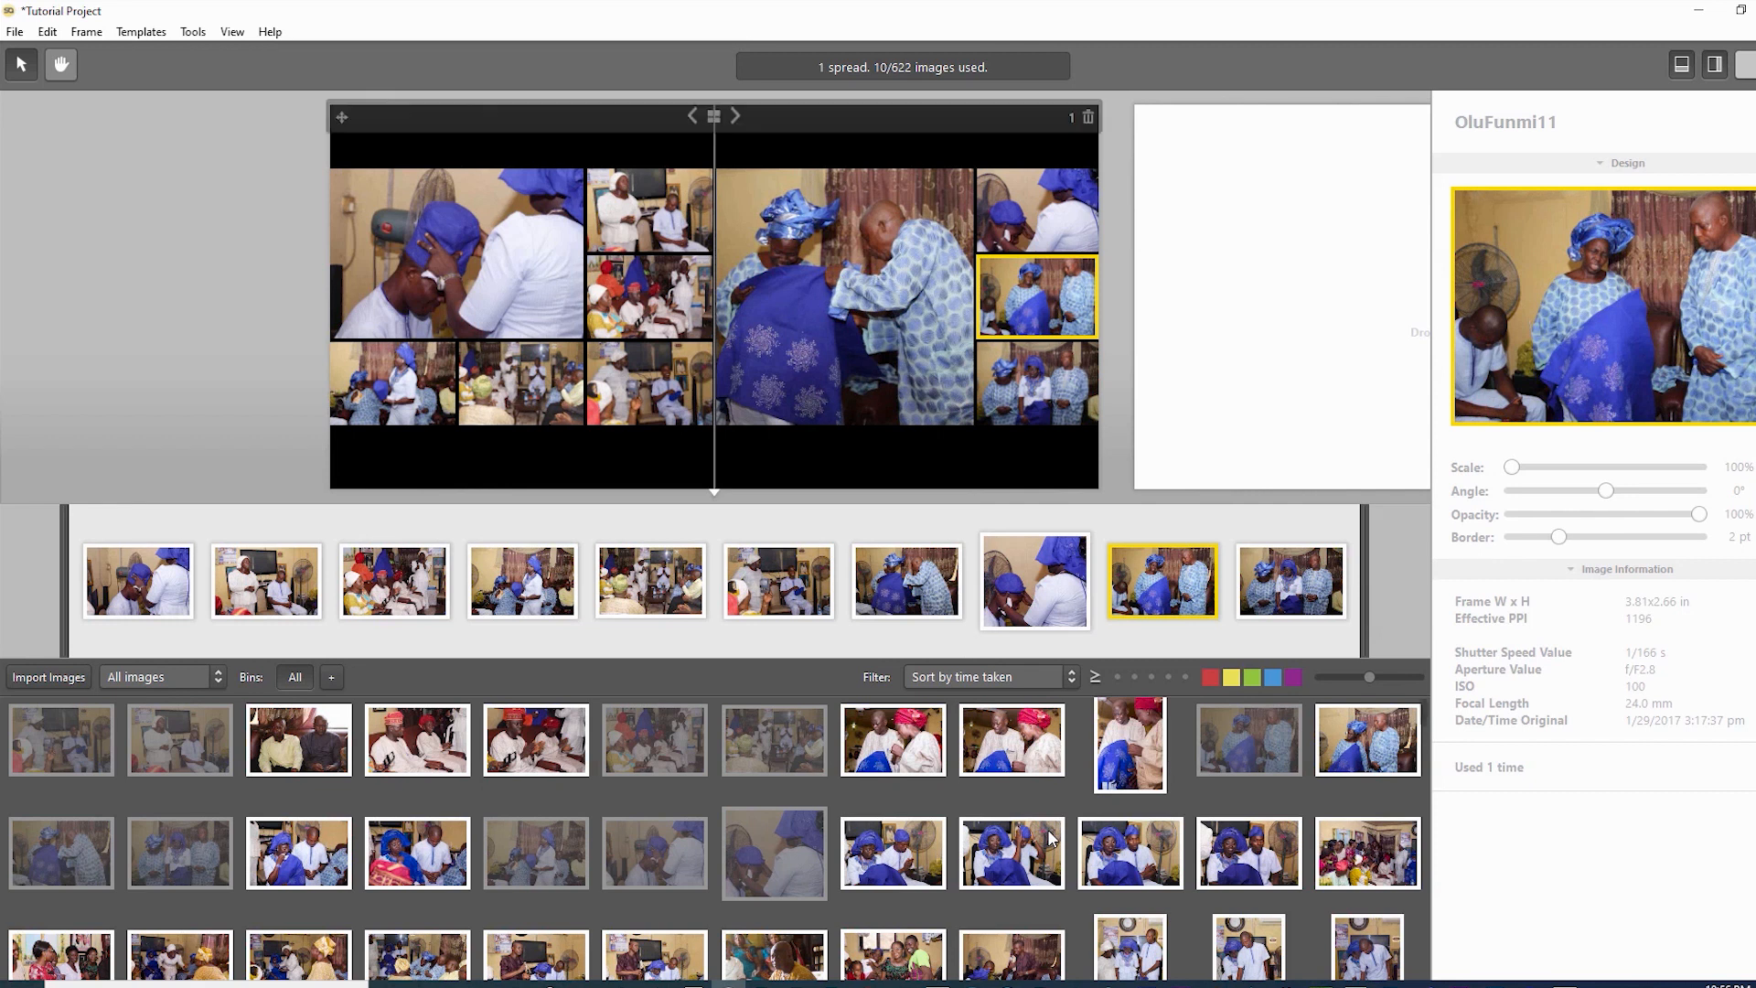
# - Start the second spread with the crowded party room photo and the next party photo
pyautogui.press('Right')
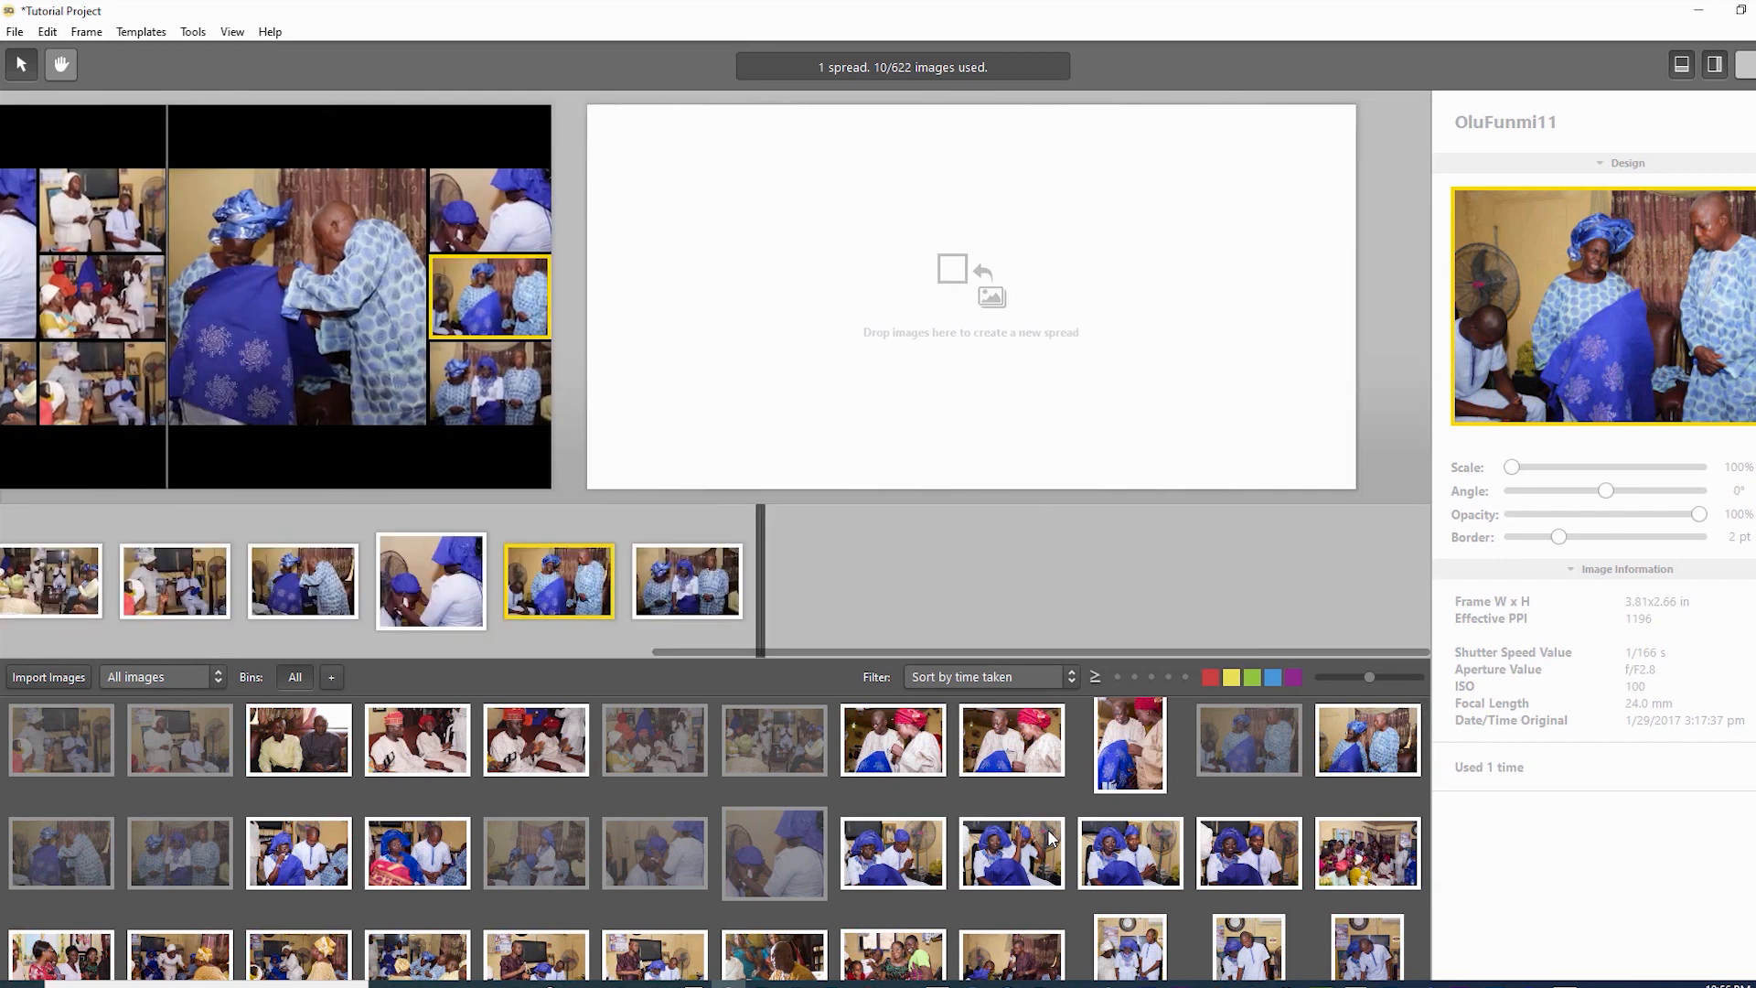
pyautogui.scroll(-3, 1050, 838)
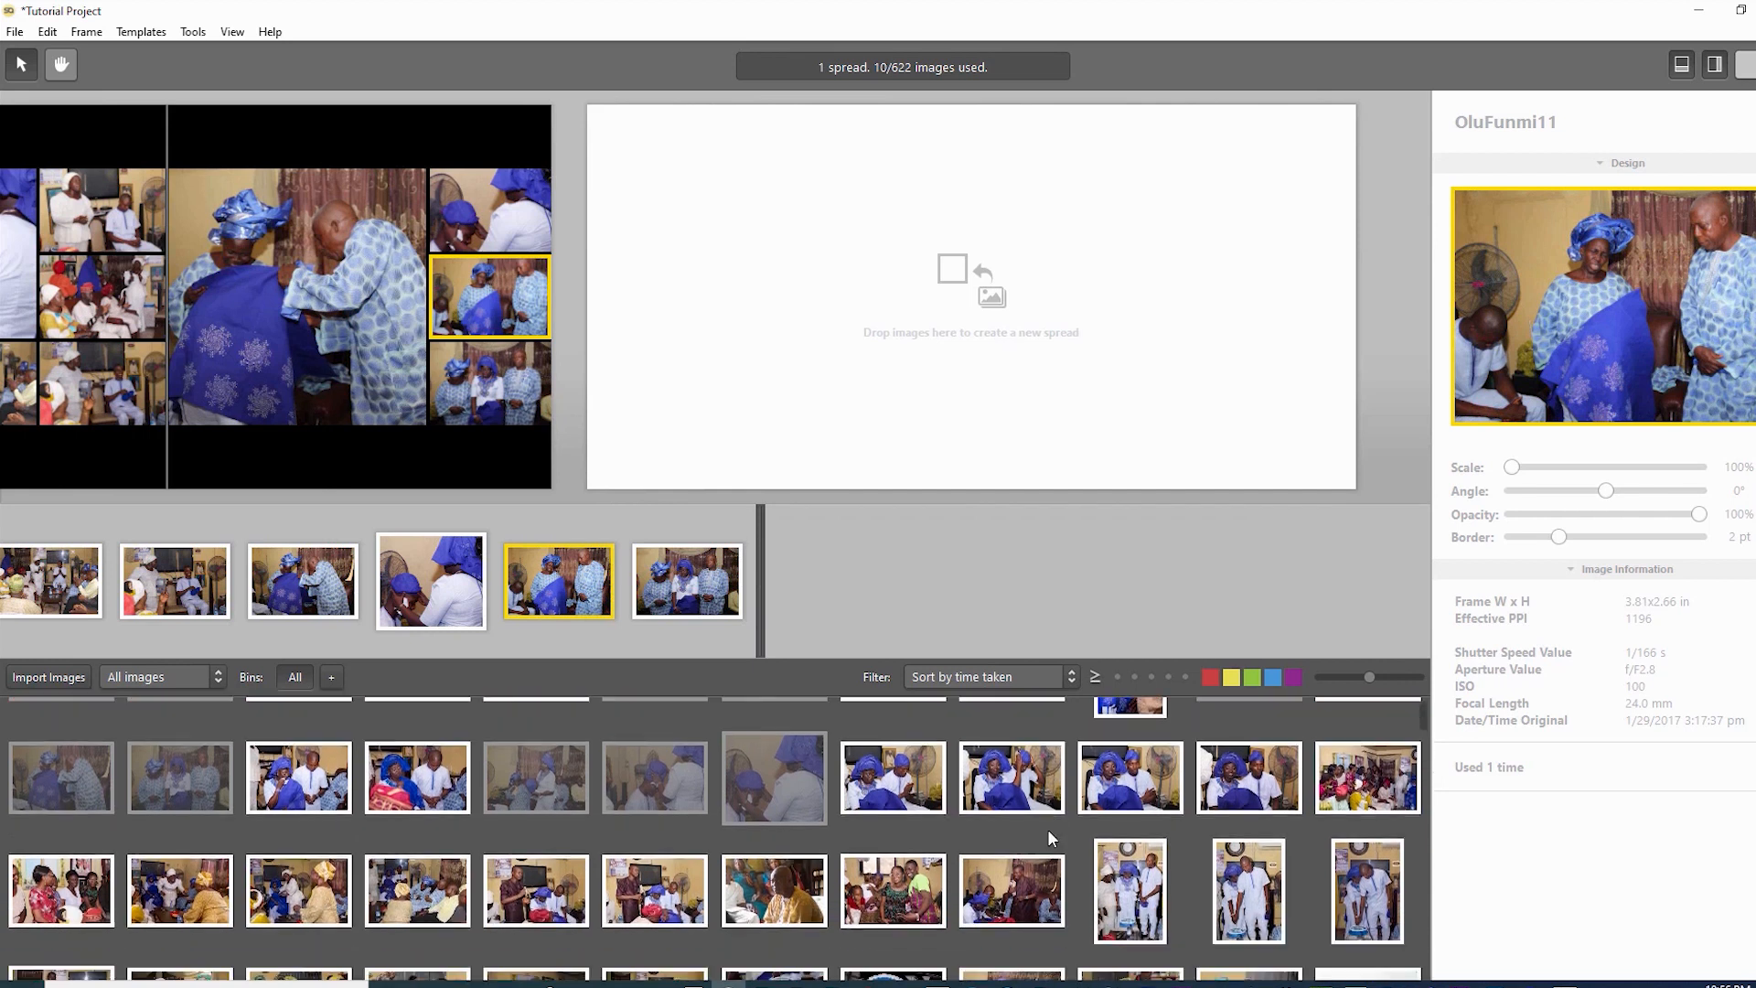
pyautogui.scroll(1, 1050, 838)
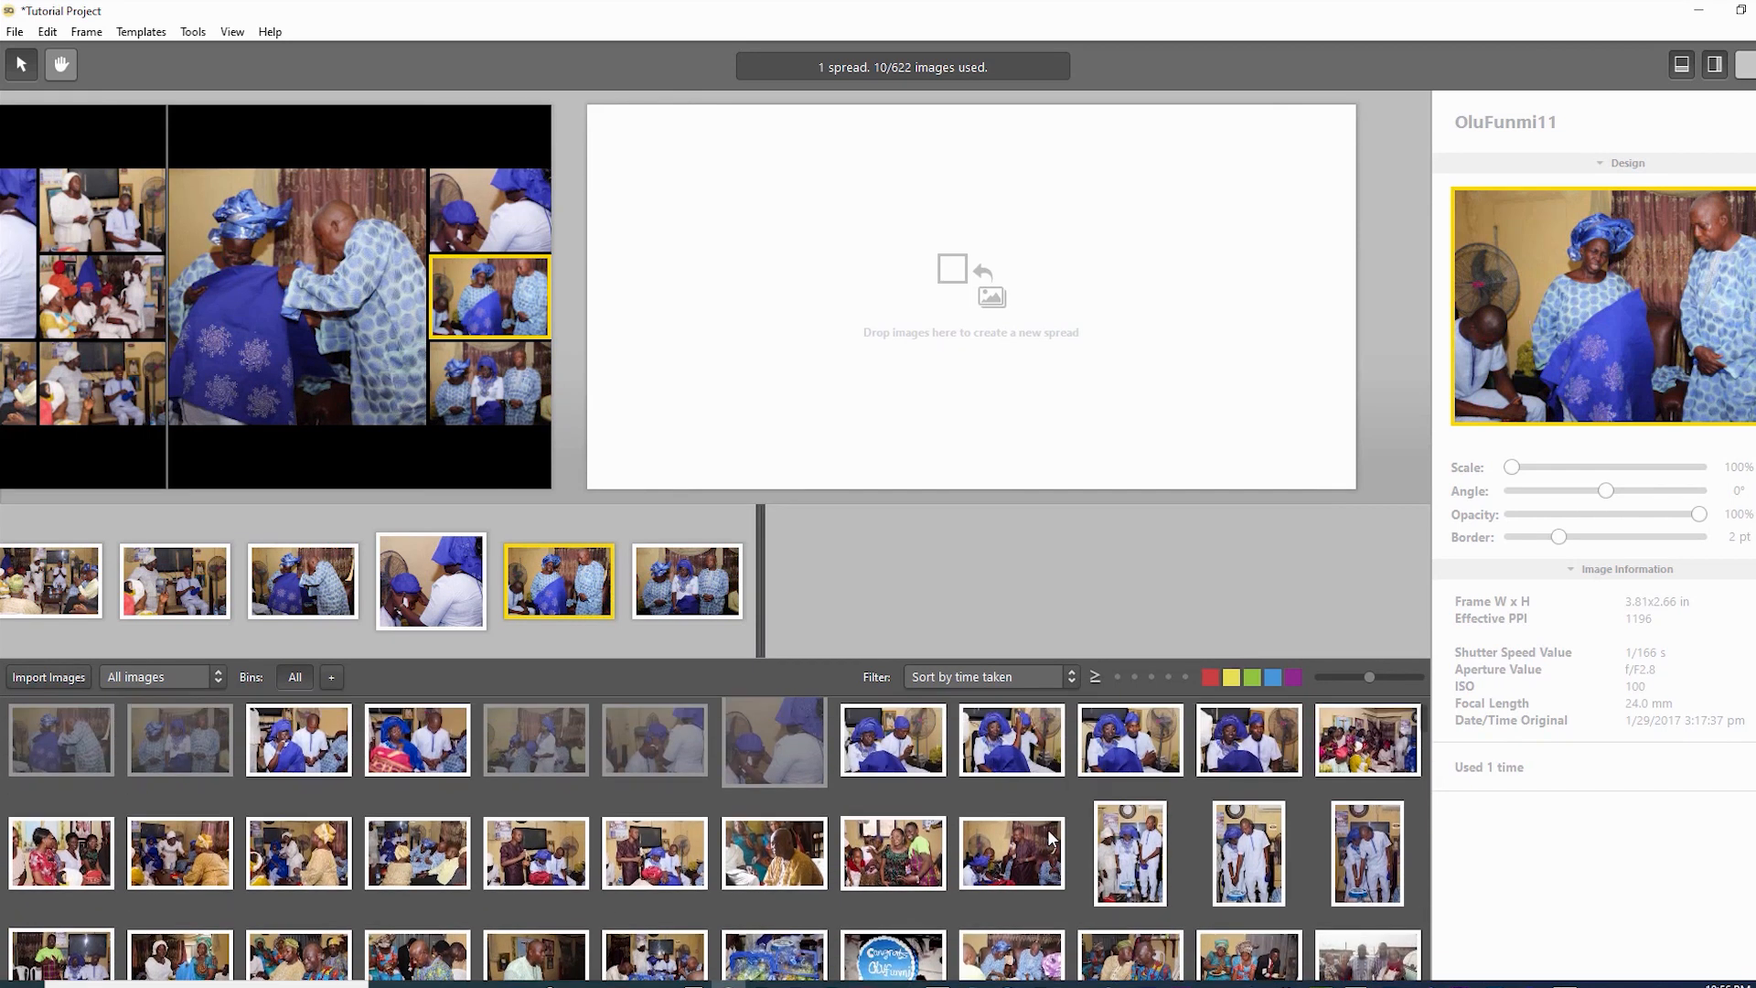
pyautogui.press('Down')
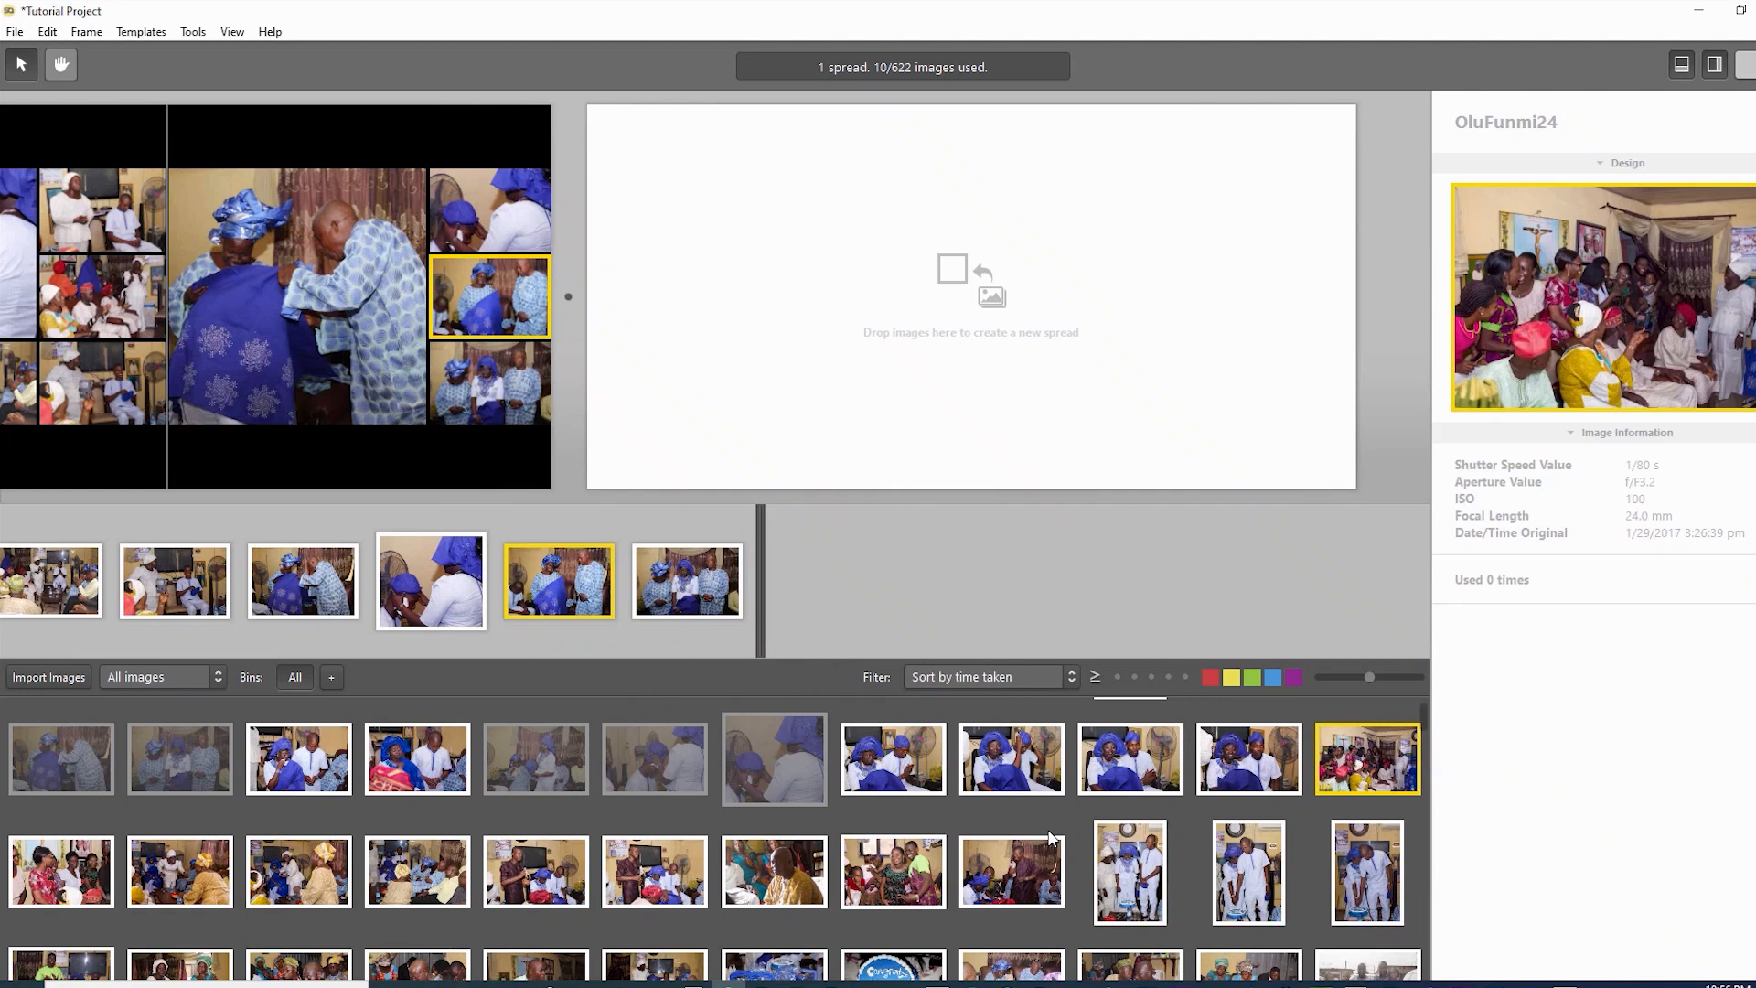
pyautogui.press('Return')
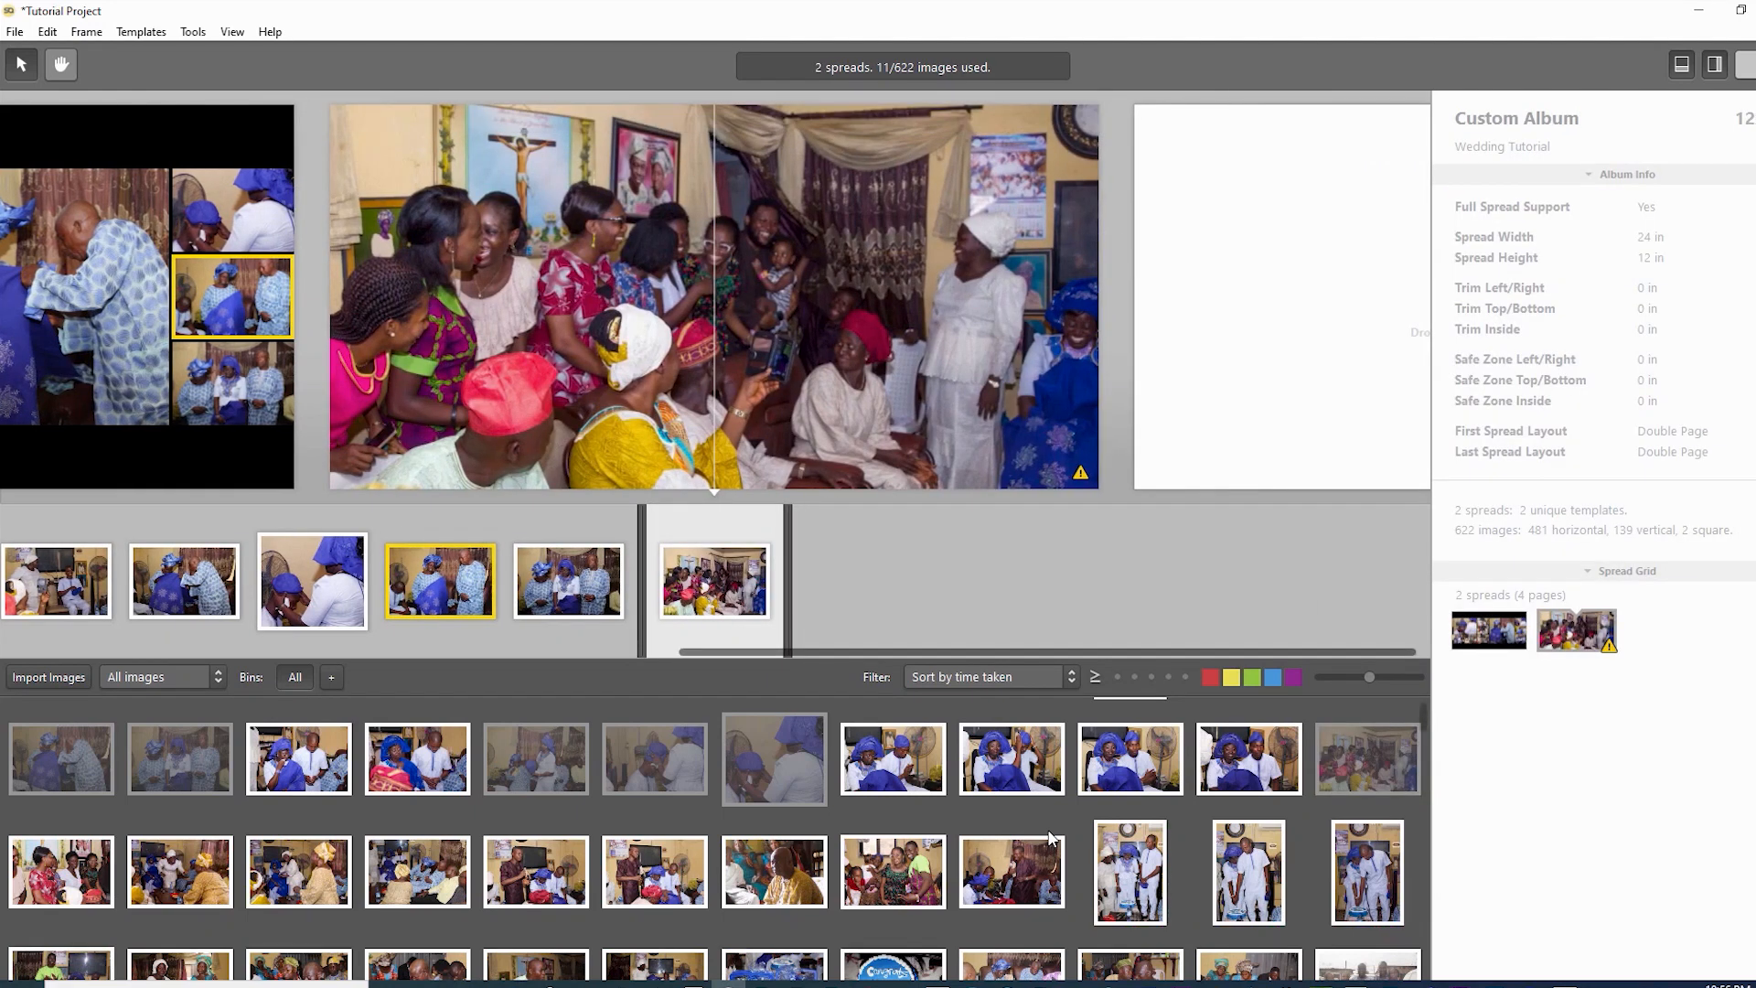
pyautogui.press('Right')
pyautogui.press('Return')
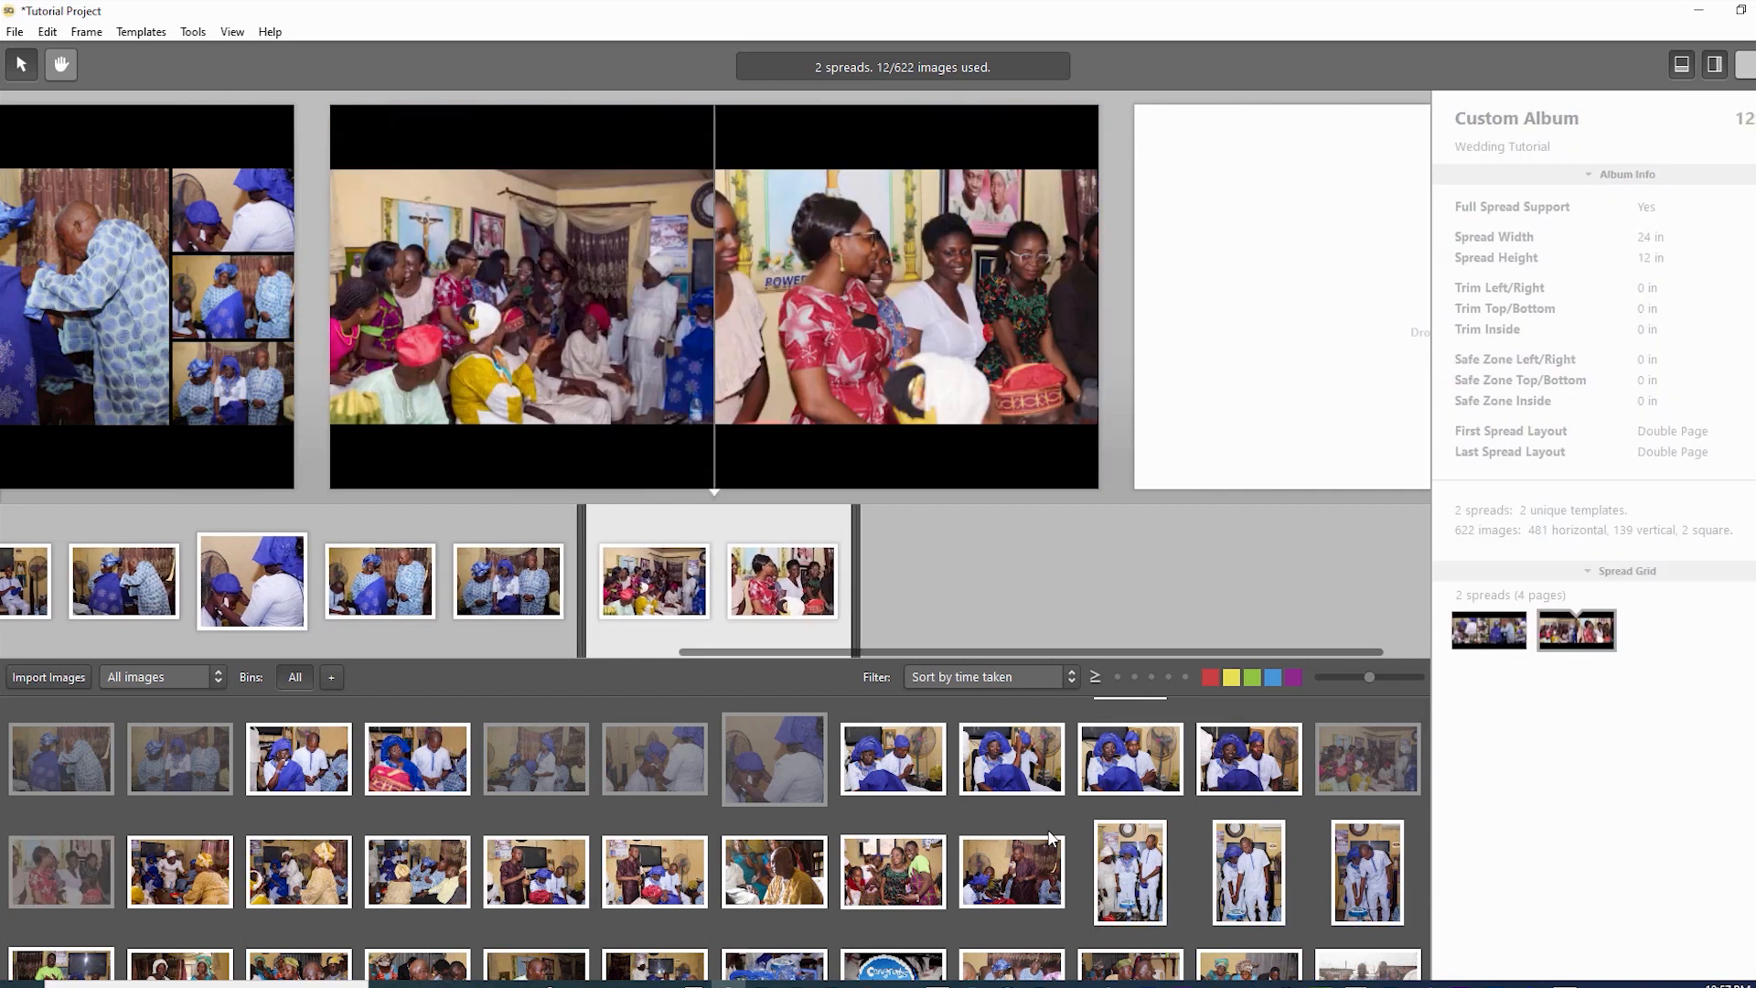
# - Add the next four party photos from the bin to the second spread
pyautogui.press('Right')
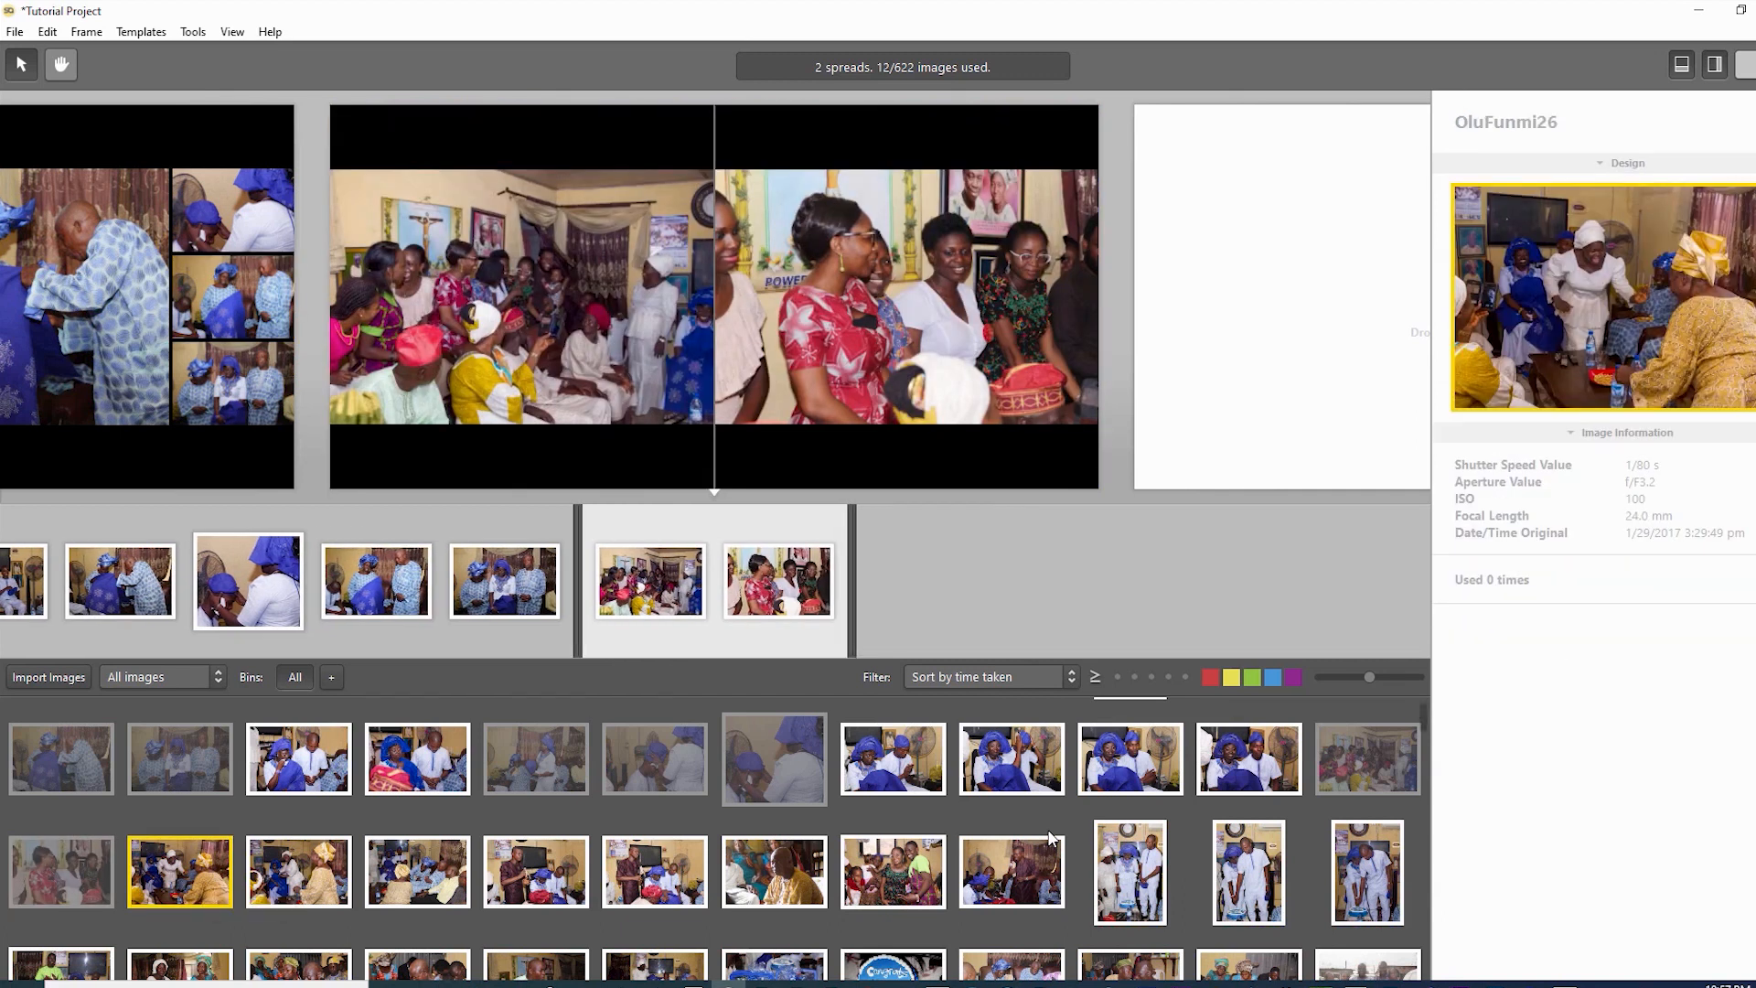
pyautogui.press('Return')
pyautogui.press('Right')
pyautogui.press('Right')
pyautogui.press('Right')
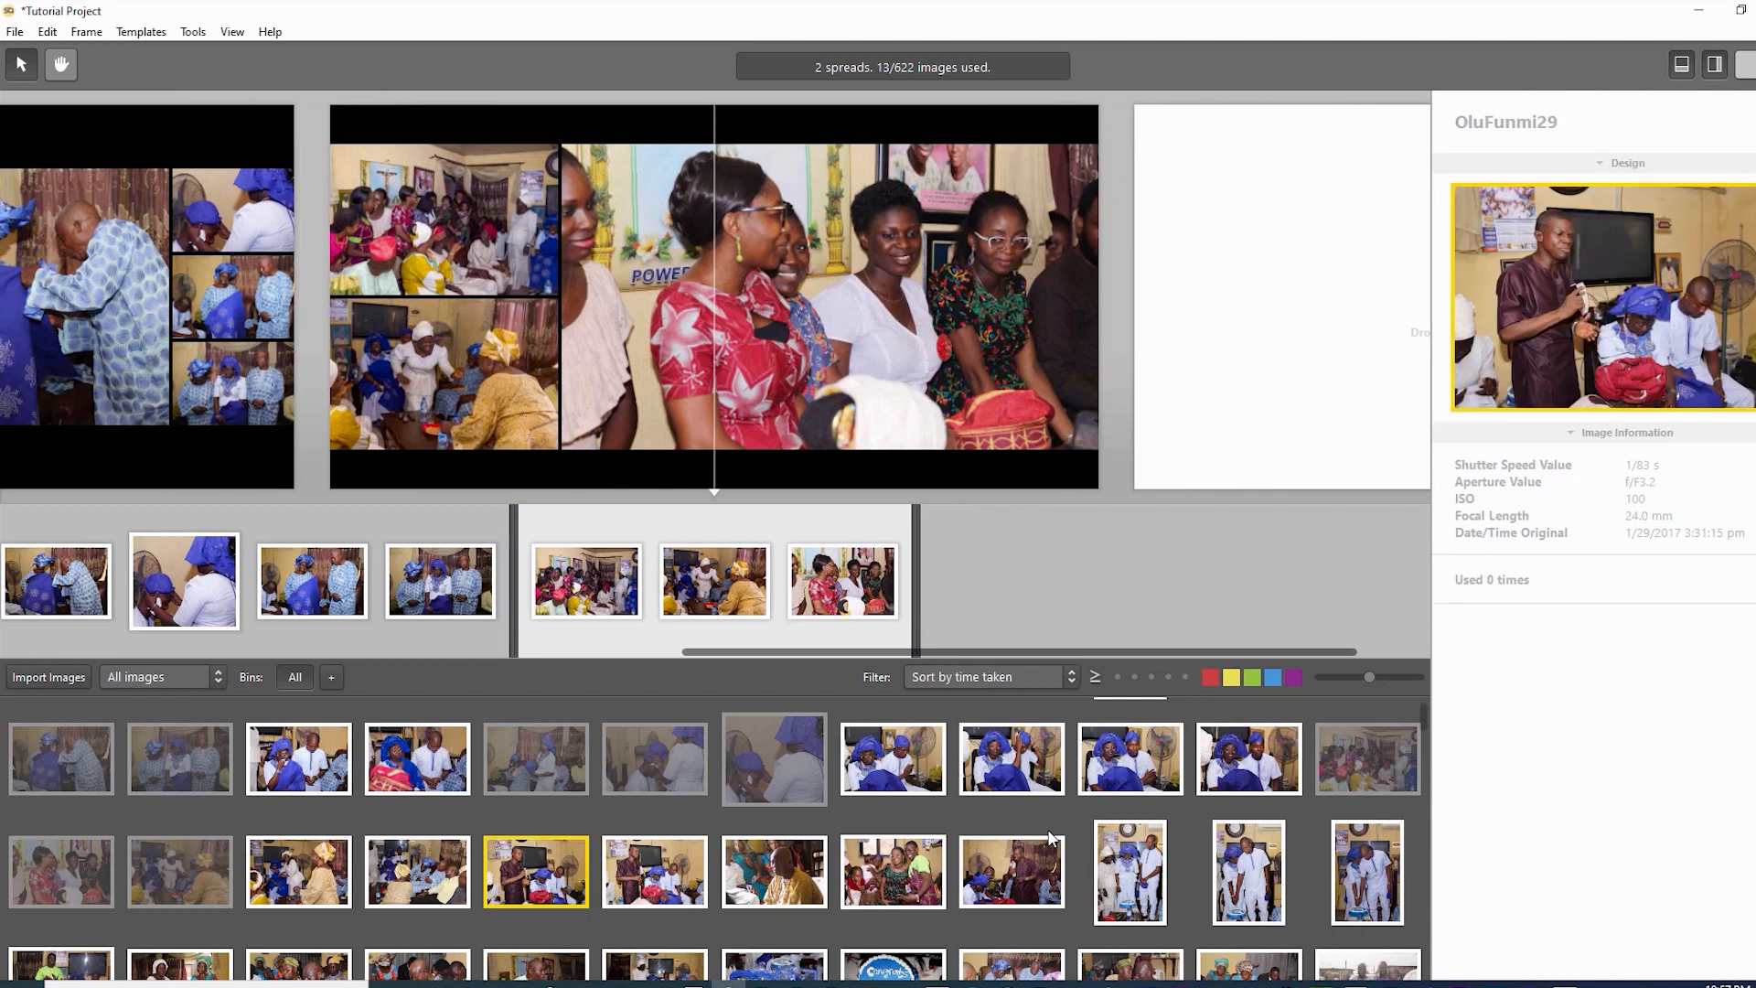
pyautogui.press('Return')
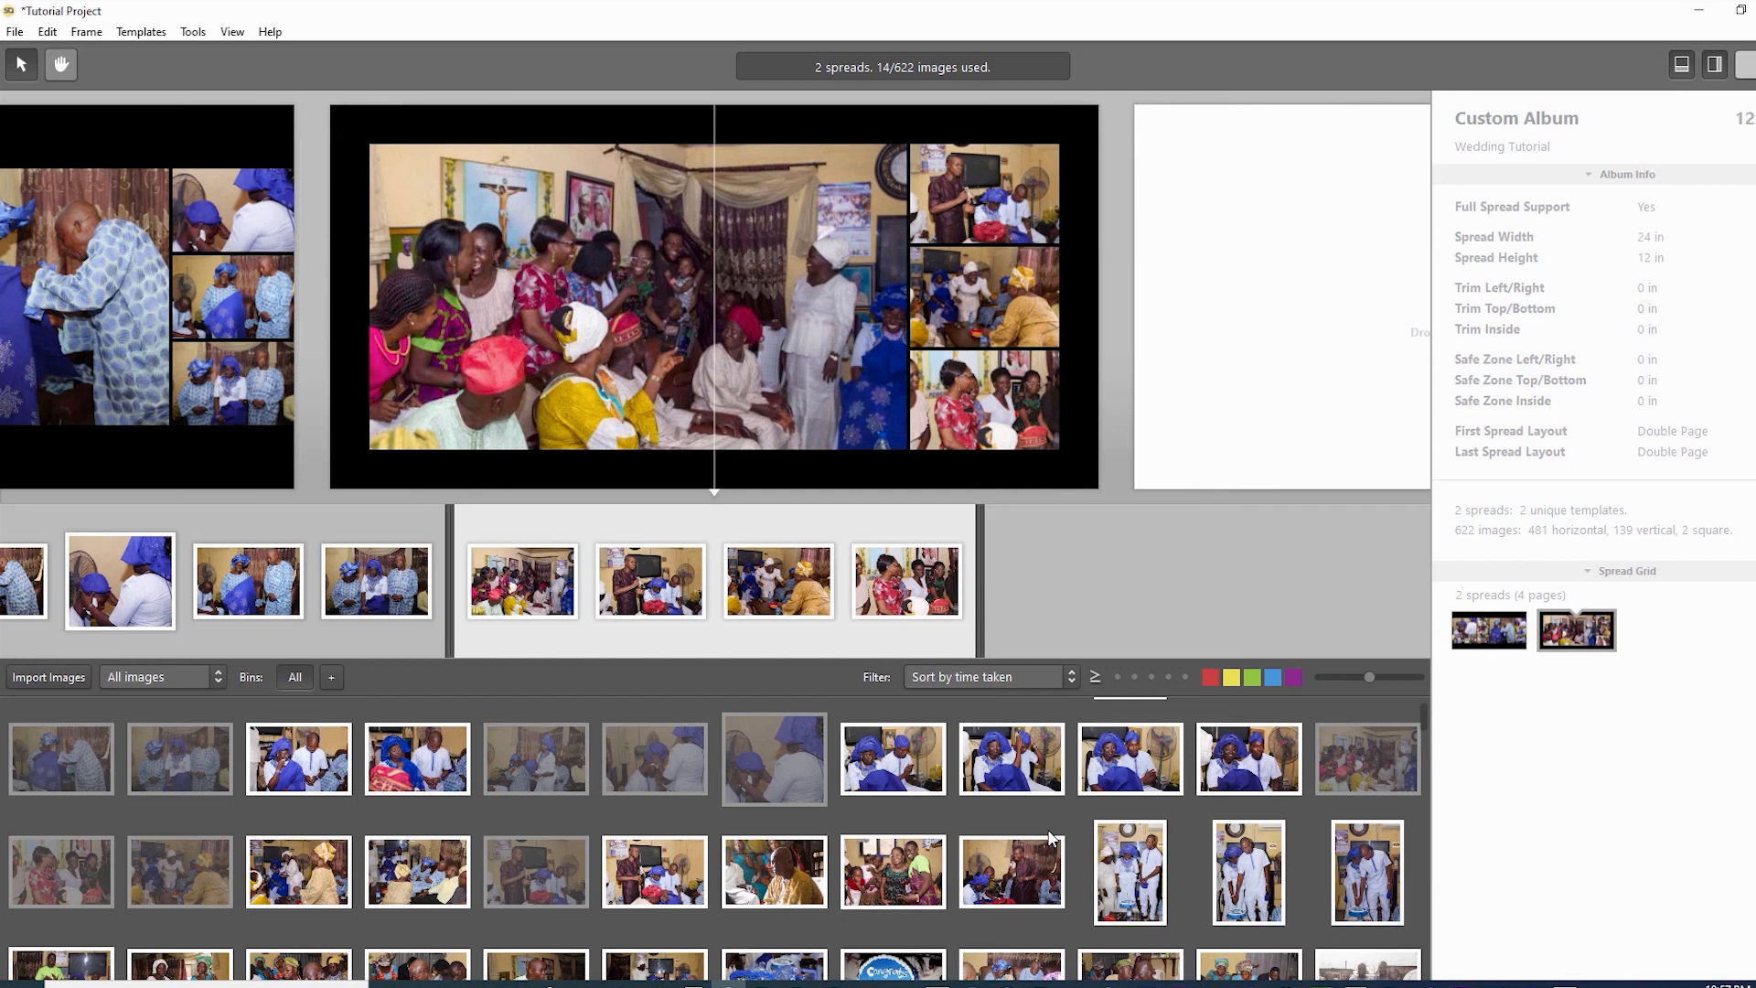
pyautogui.press('Right')
pyautogui.press('Return')
pyautogui.press('Right')
pyautogui.press('Return')
pyautogui.scroll(-1, 1050, 837)
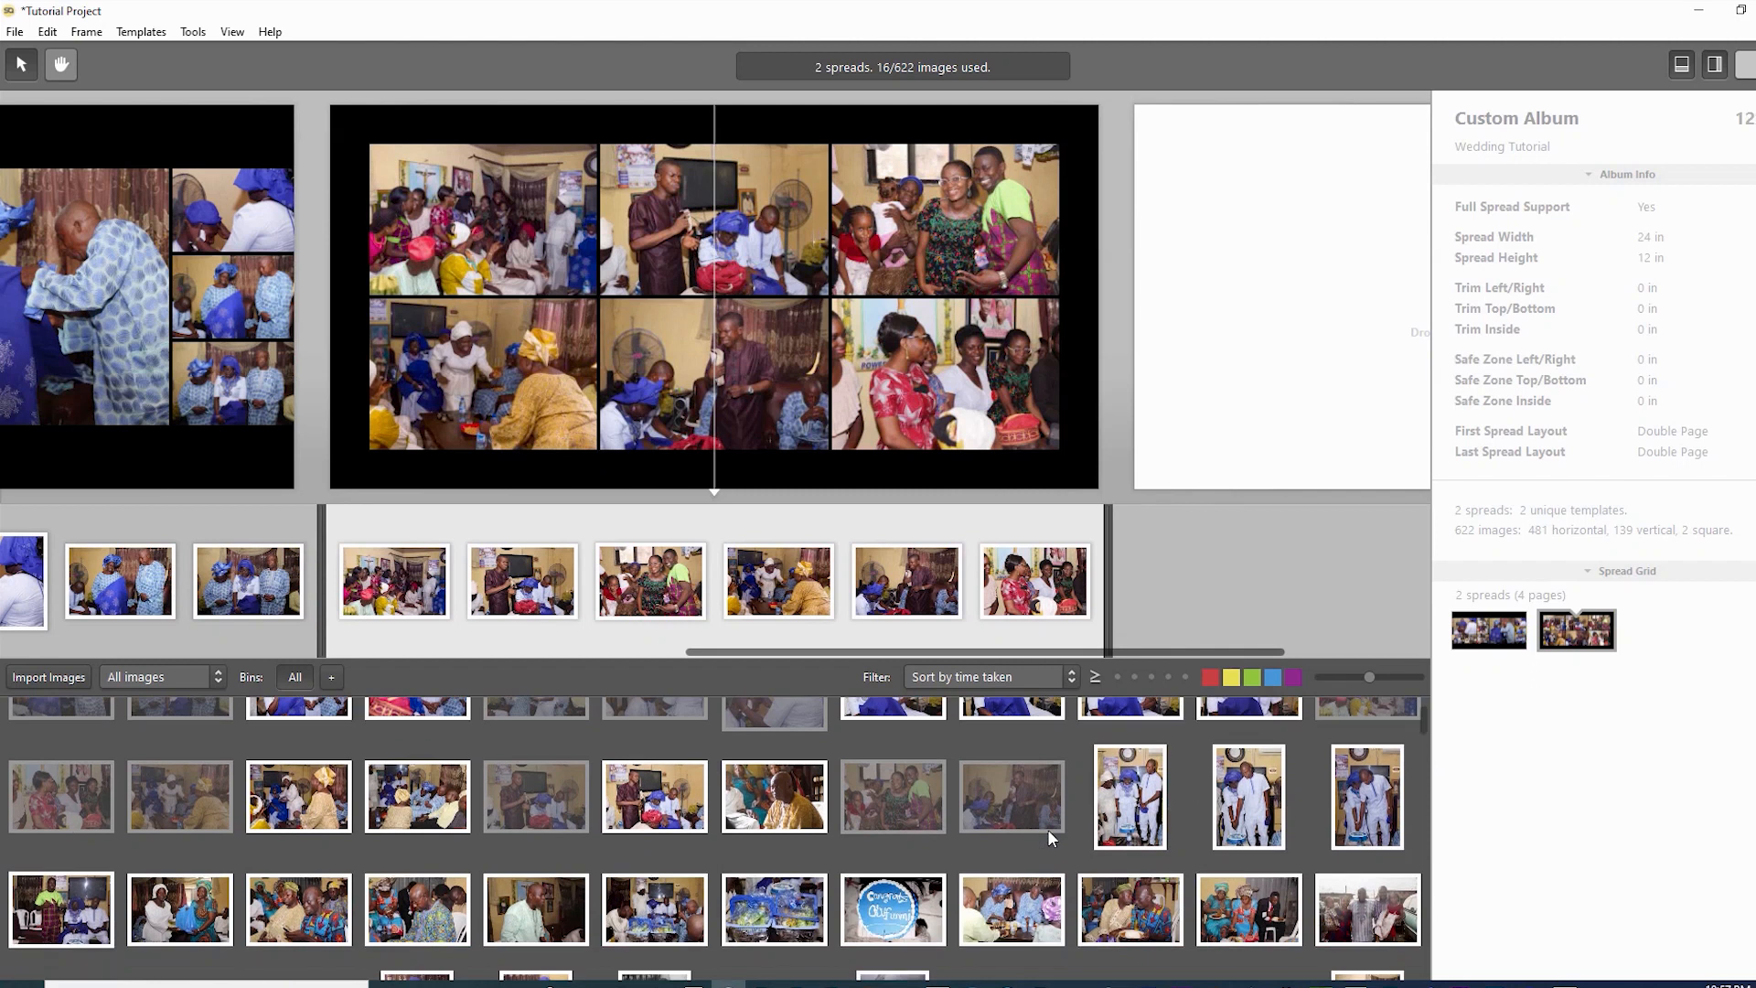
pyautogui.scroll(-1, 1049, 835)
# - Add the cake-cutting, gift baskets and Congrats cake photos plus three others, reaching twelve photos
pyautogui.press('Right')
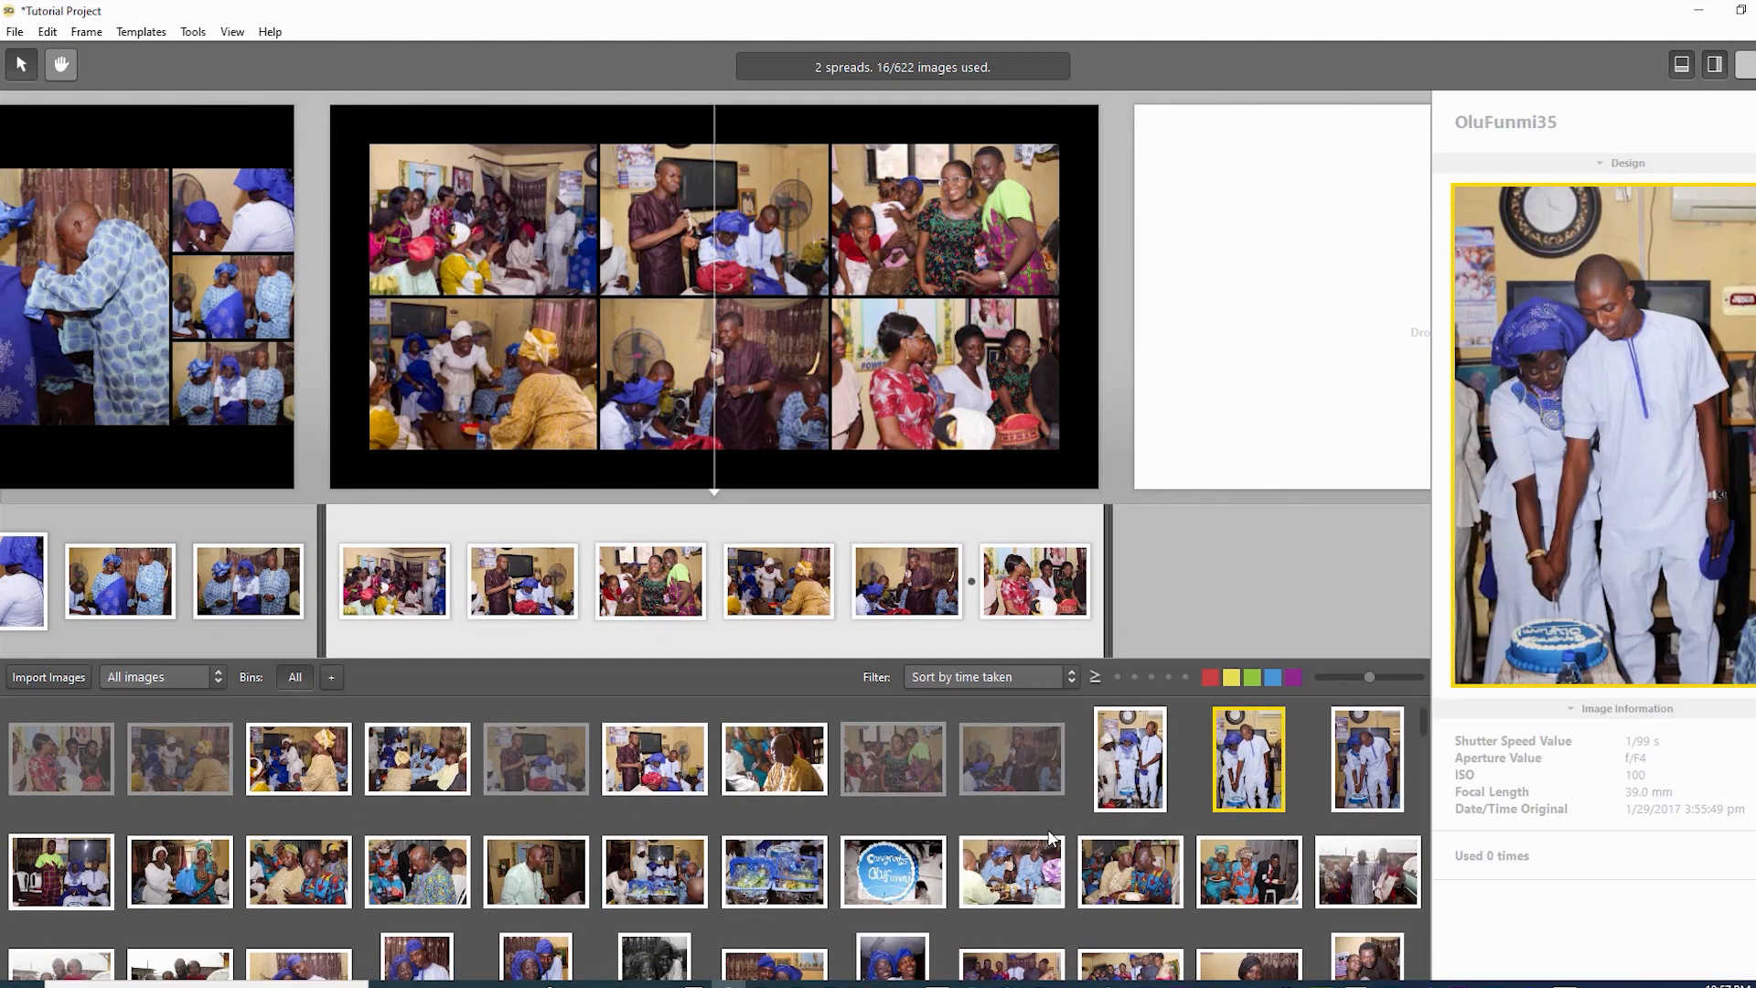
pyautogui.press('Return')
pyautogui.scroll(-2, 1050, 837)
pyautogui.press('Right')
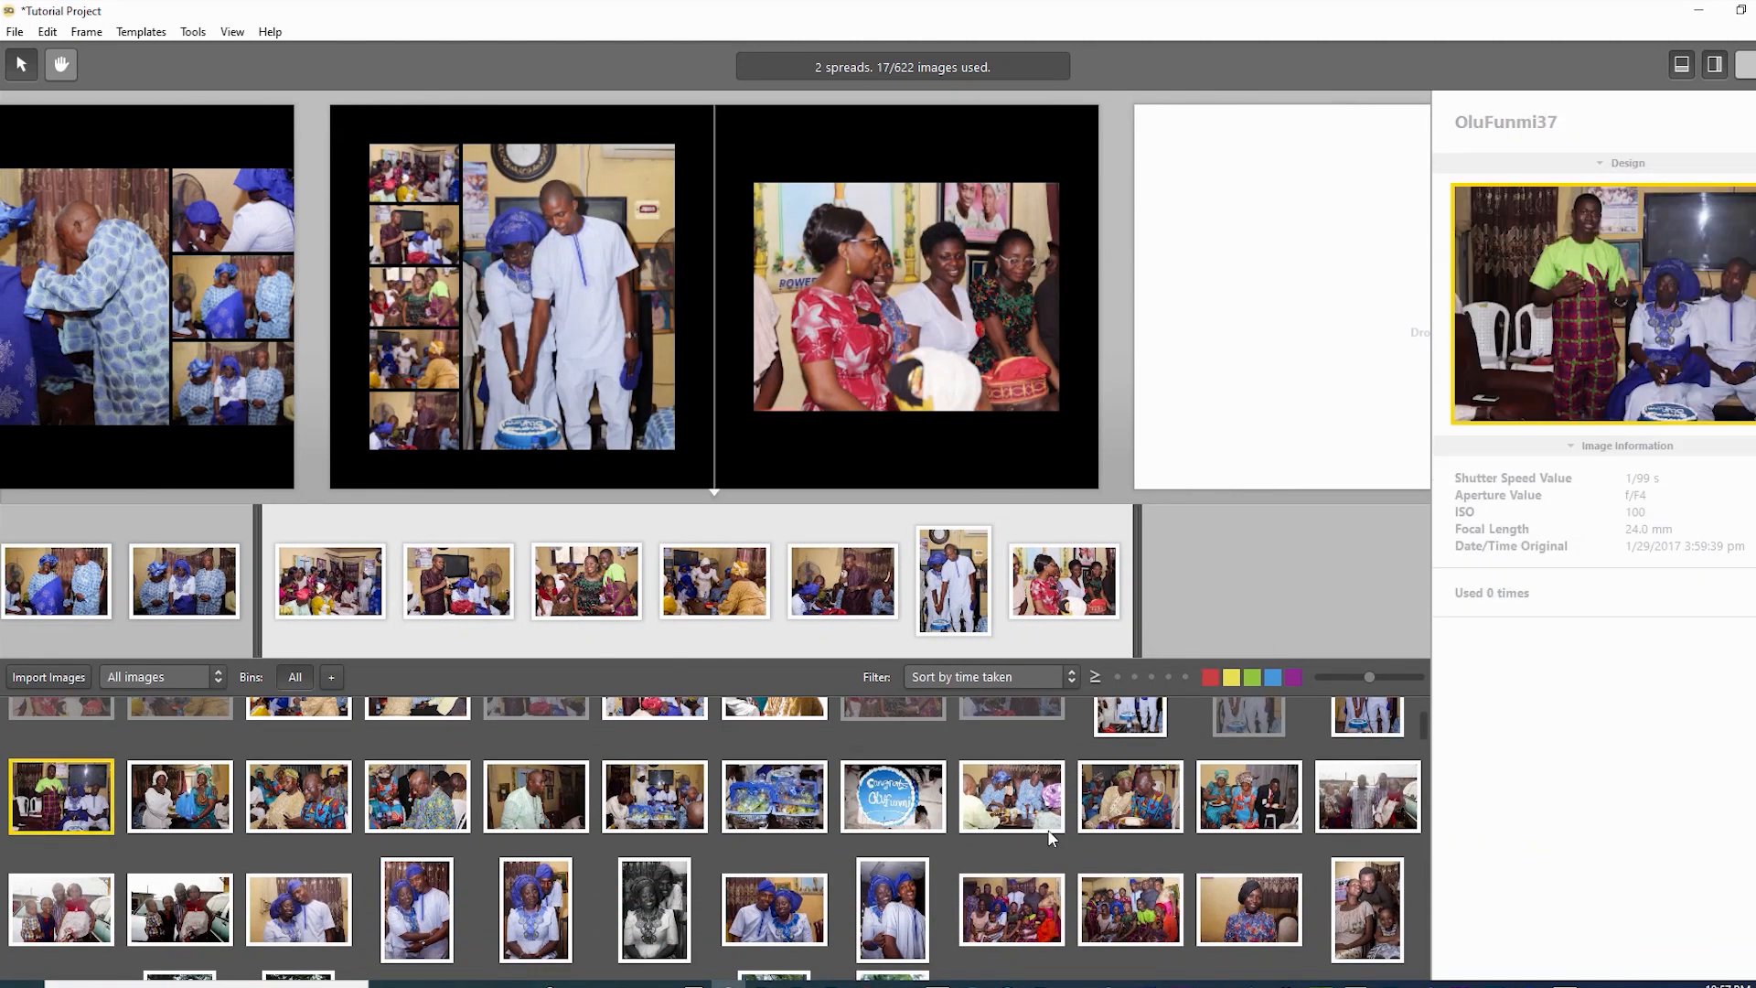
pyautogui.press('Return')
pyautogui.press('Right')
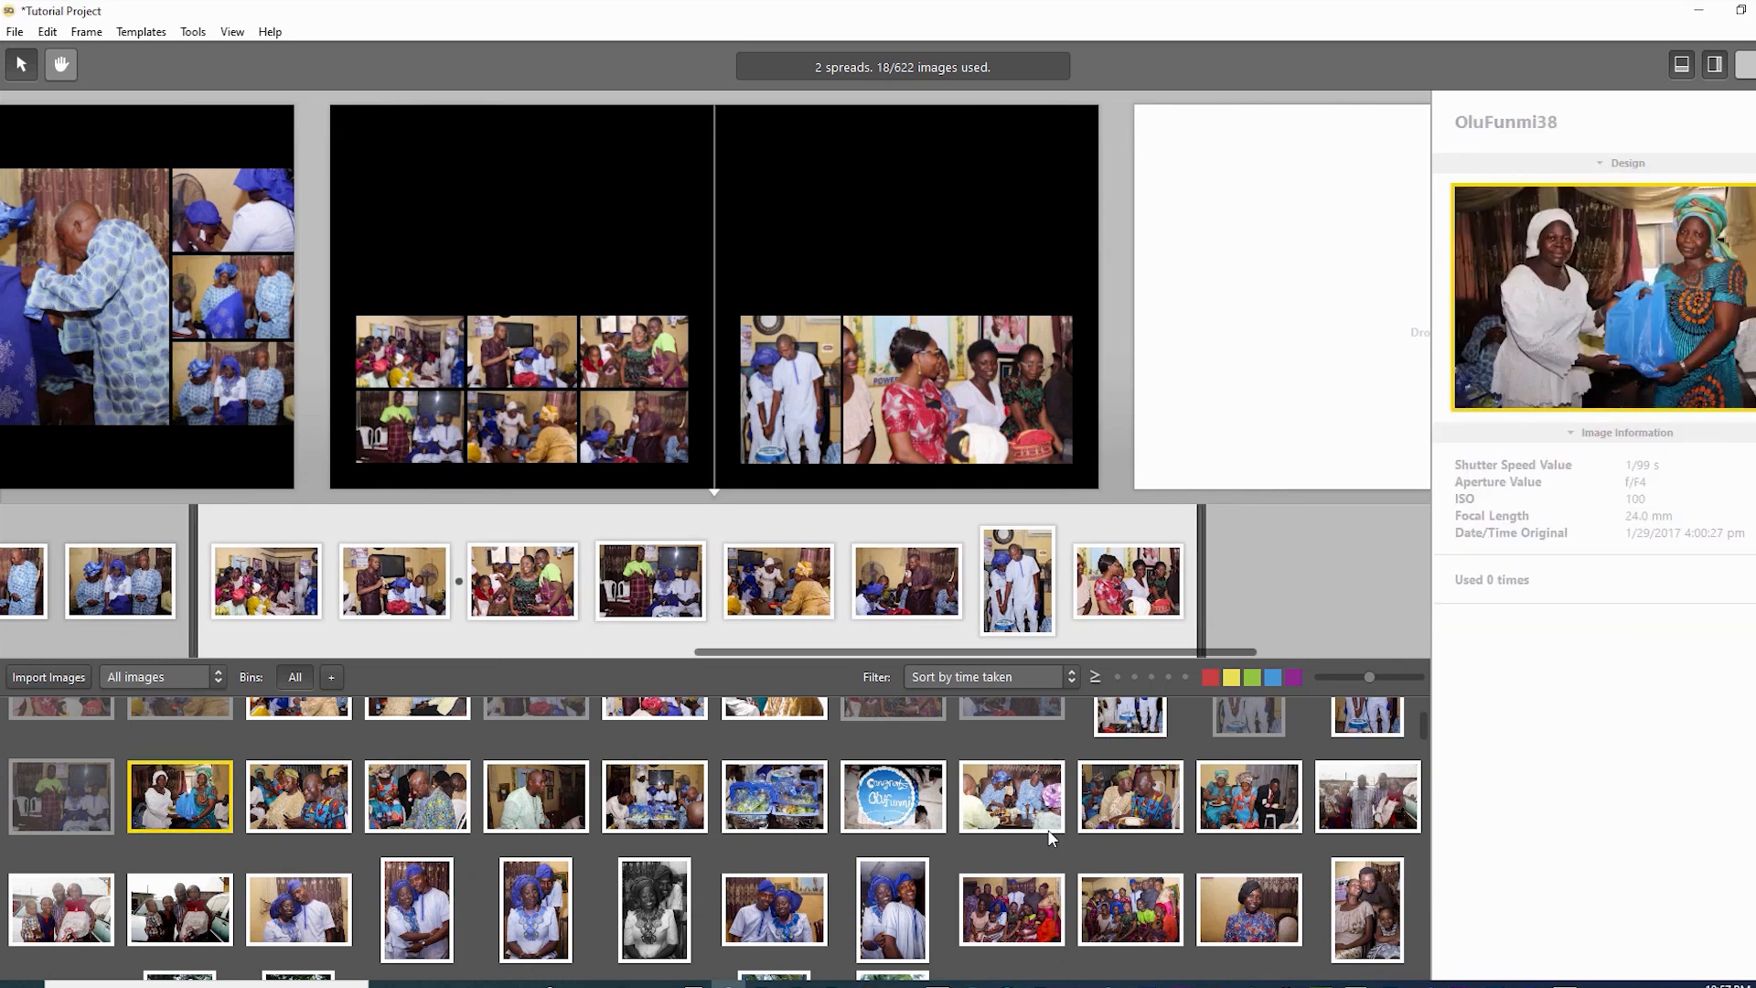
pyautogui.press('Return')
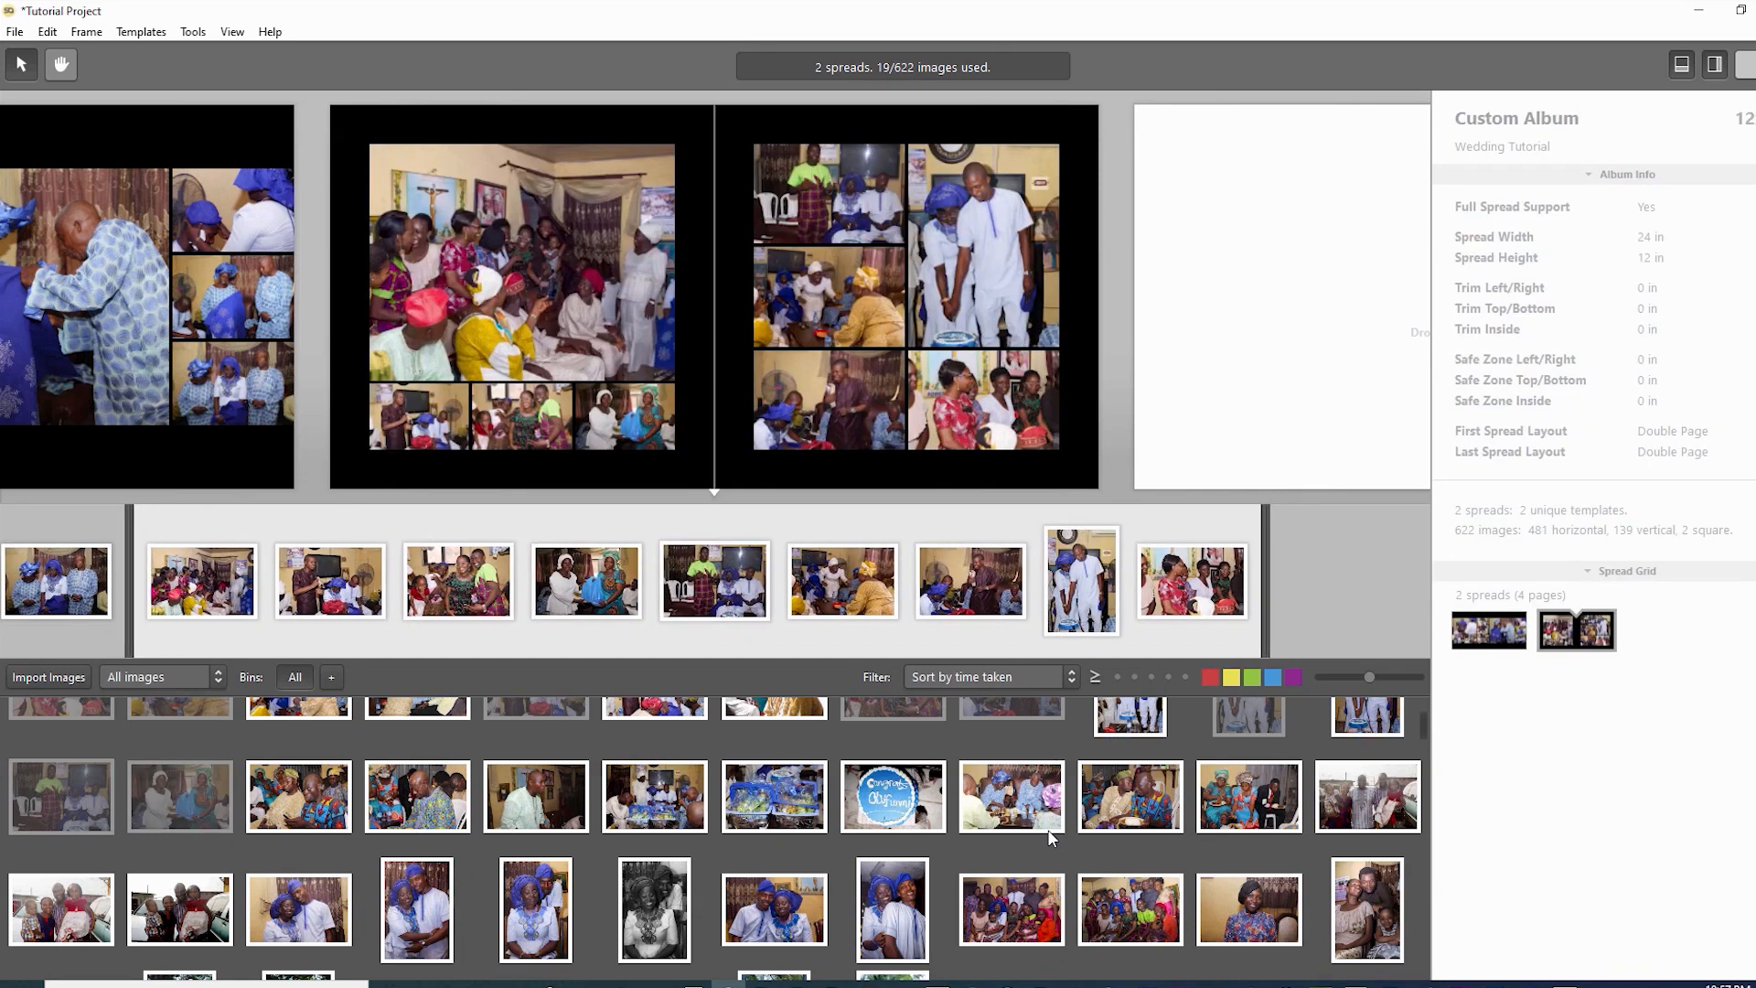
pyautogui.press('Right')
pyautogui.press('Return')
pyautogui.press('Right')
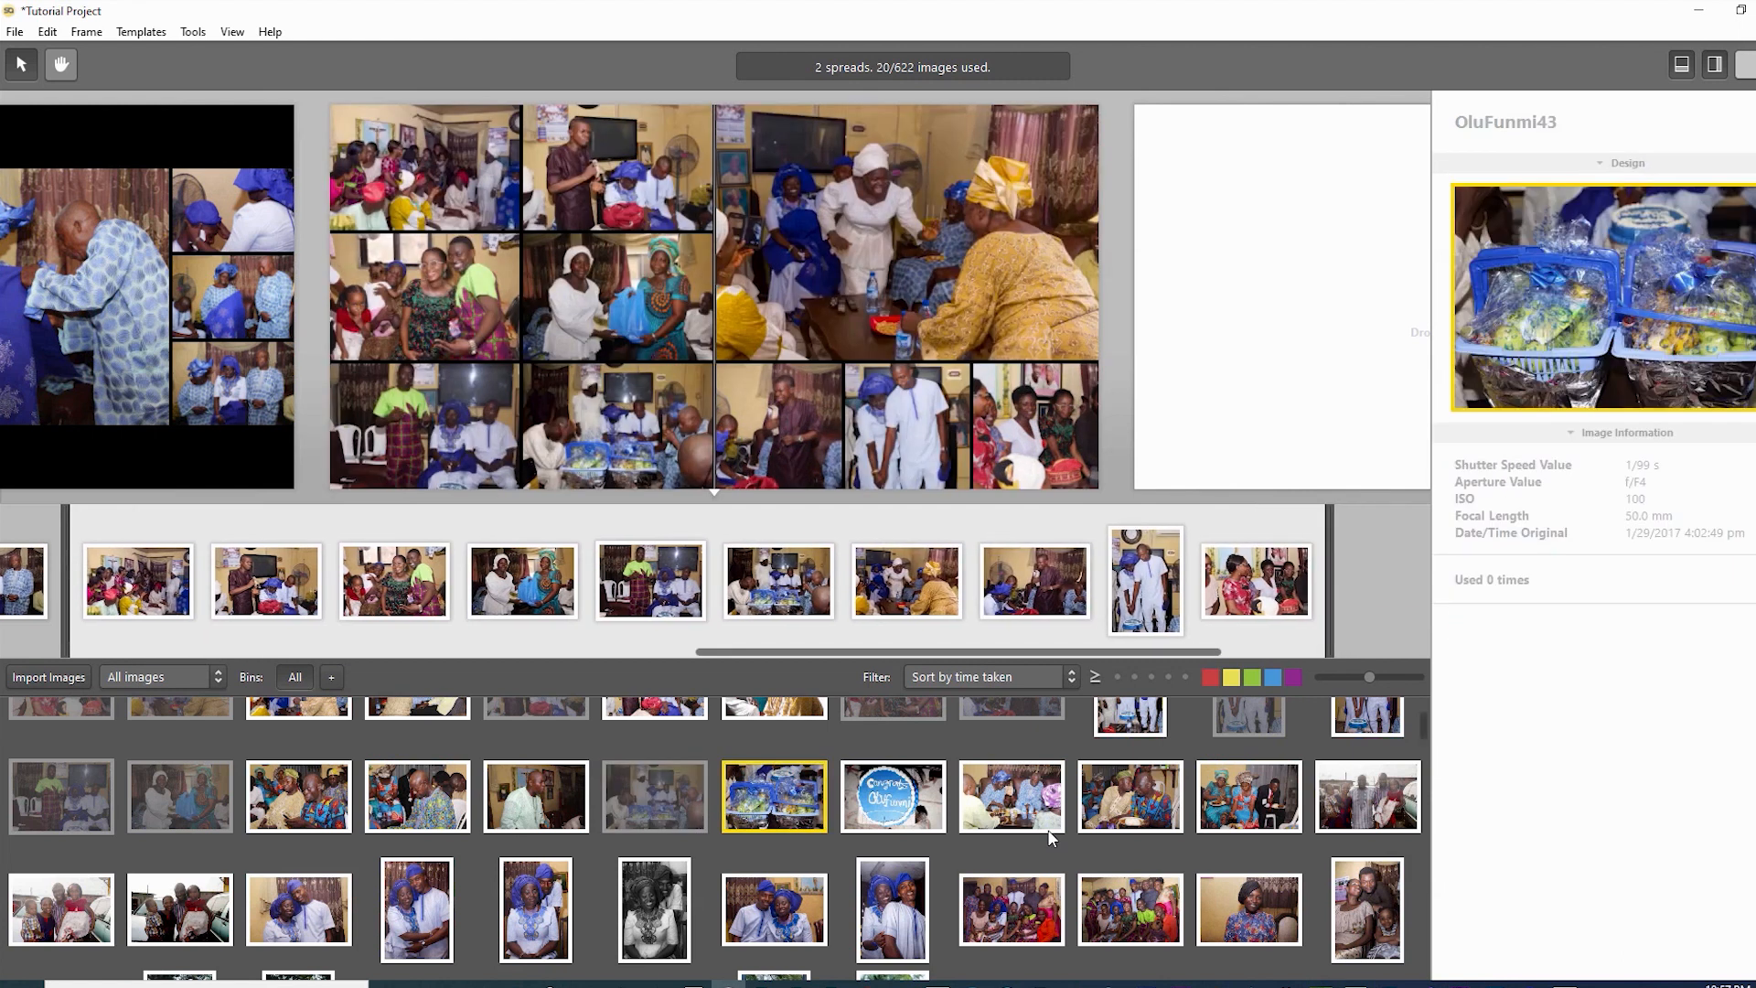
pyautogui.press('Return')
pyautogui.press('Right')
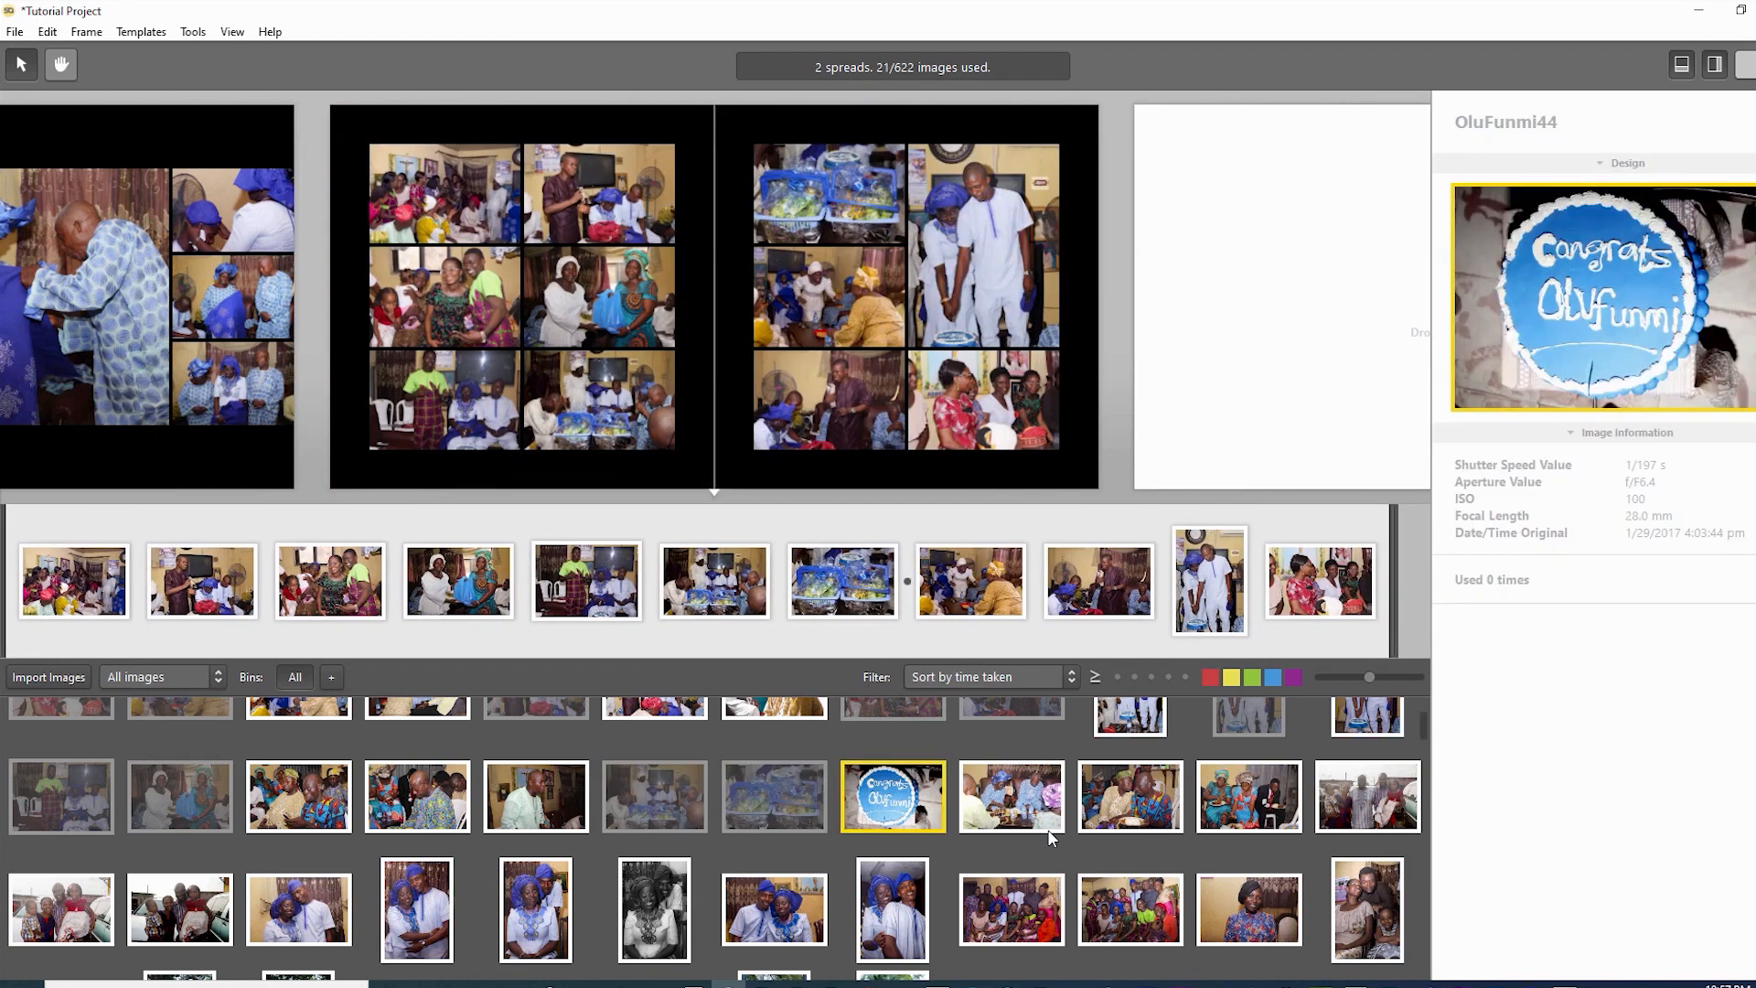
pyautogui.press('Return')
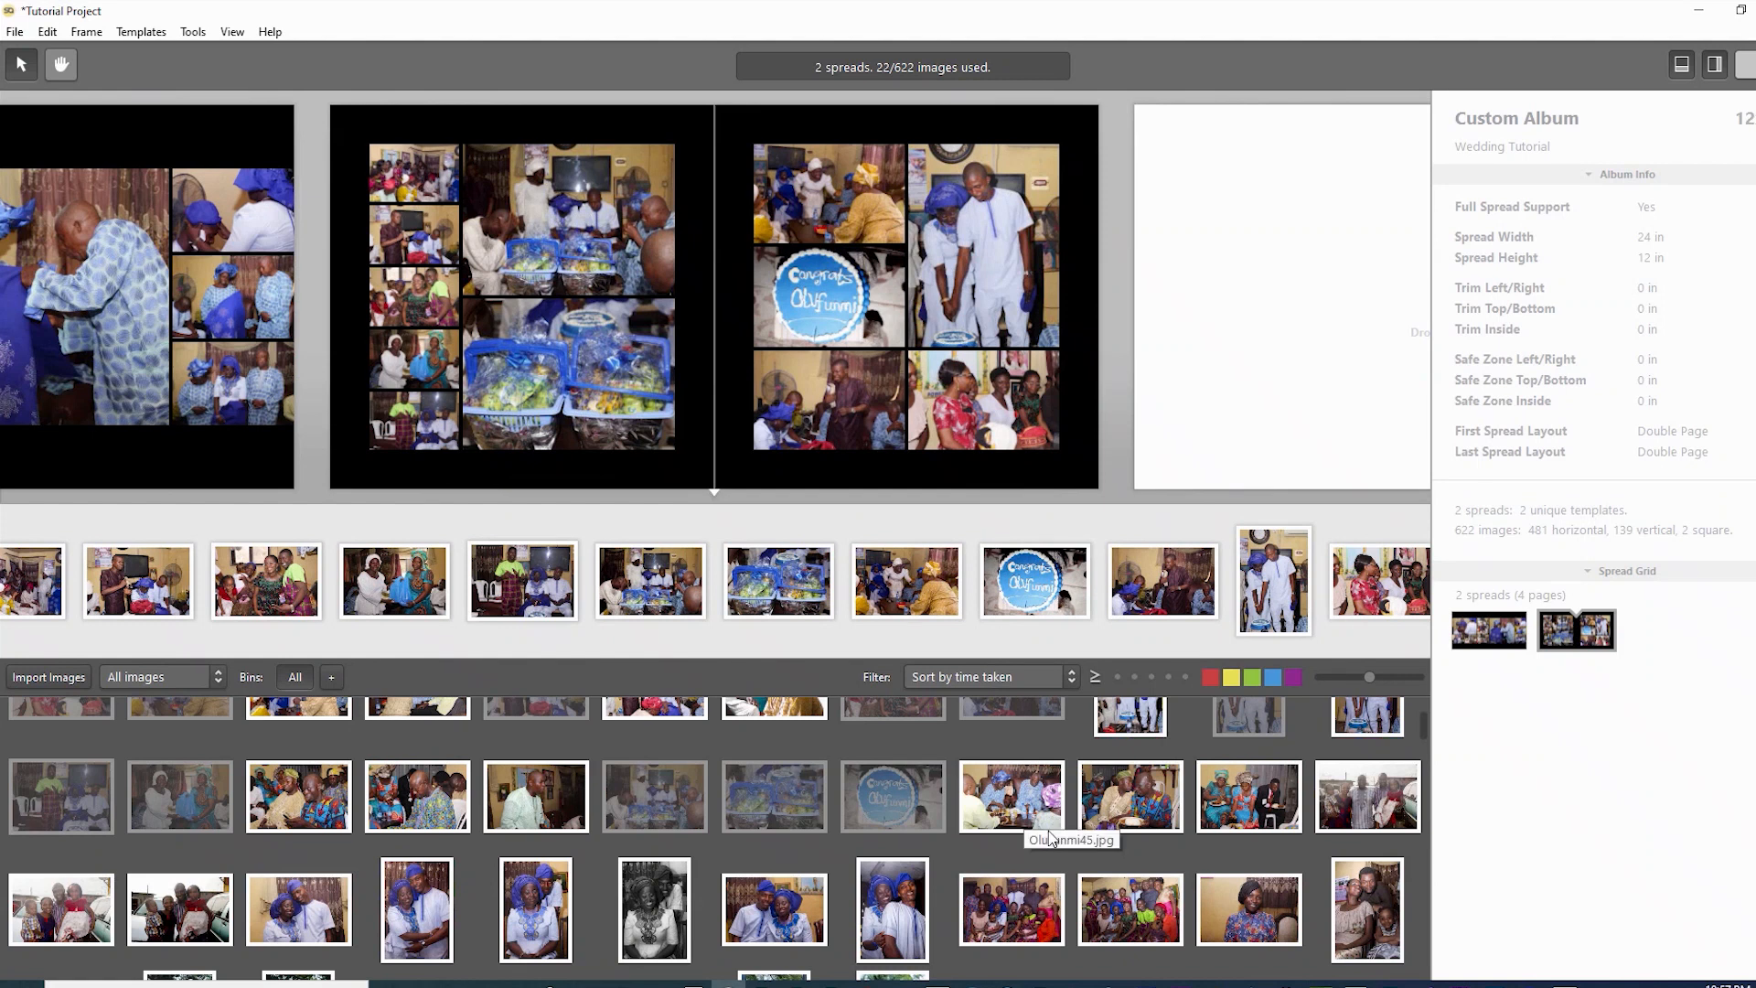
pyautogui.scroll(-1, 1052, 838)
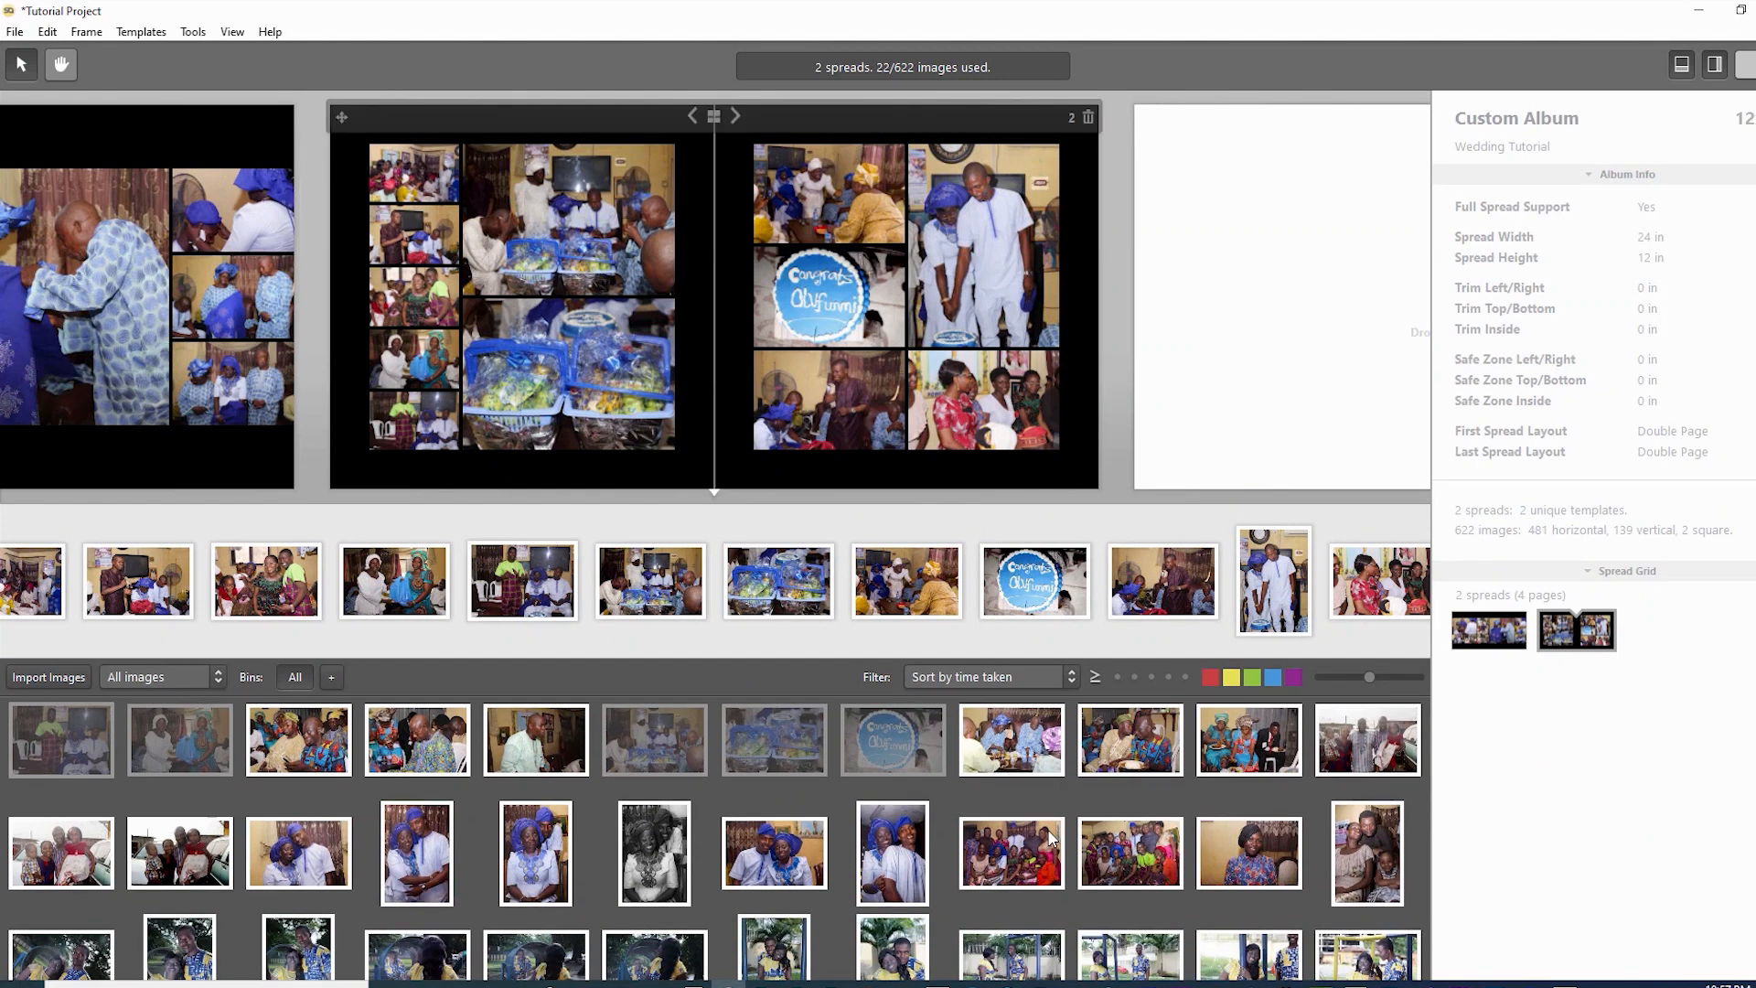
# - Switch spread 2 to another Match Timeline Order layout with a large central left-page photo
pyautogui.scroll(1, 1049, 830)
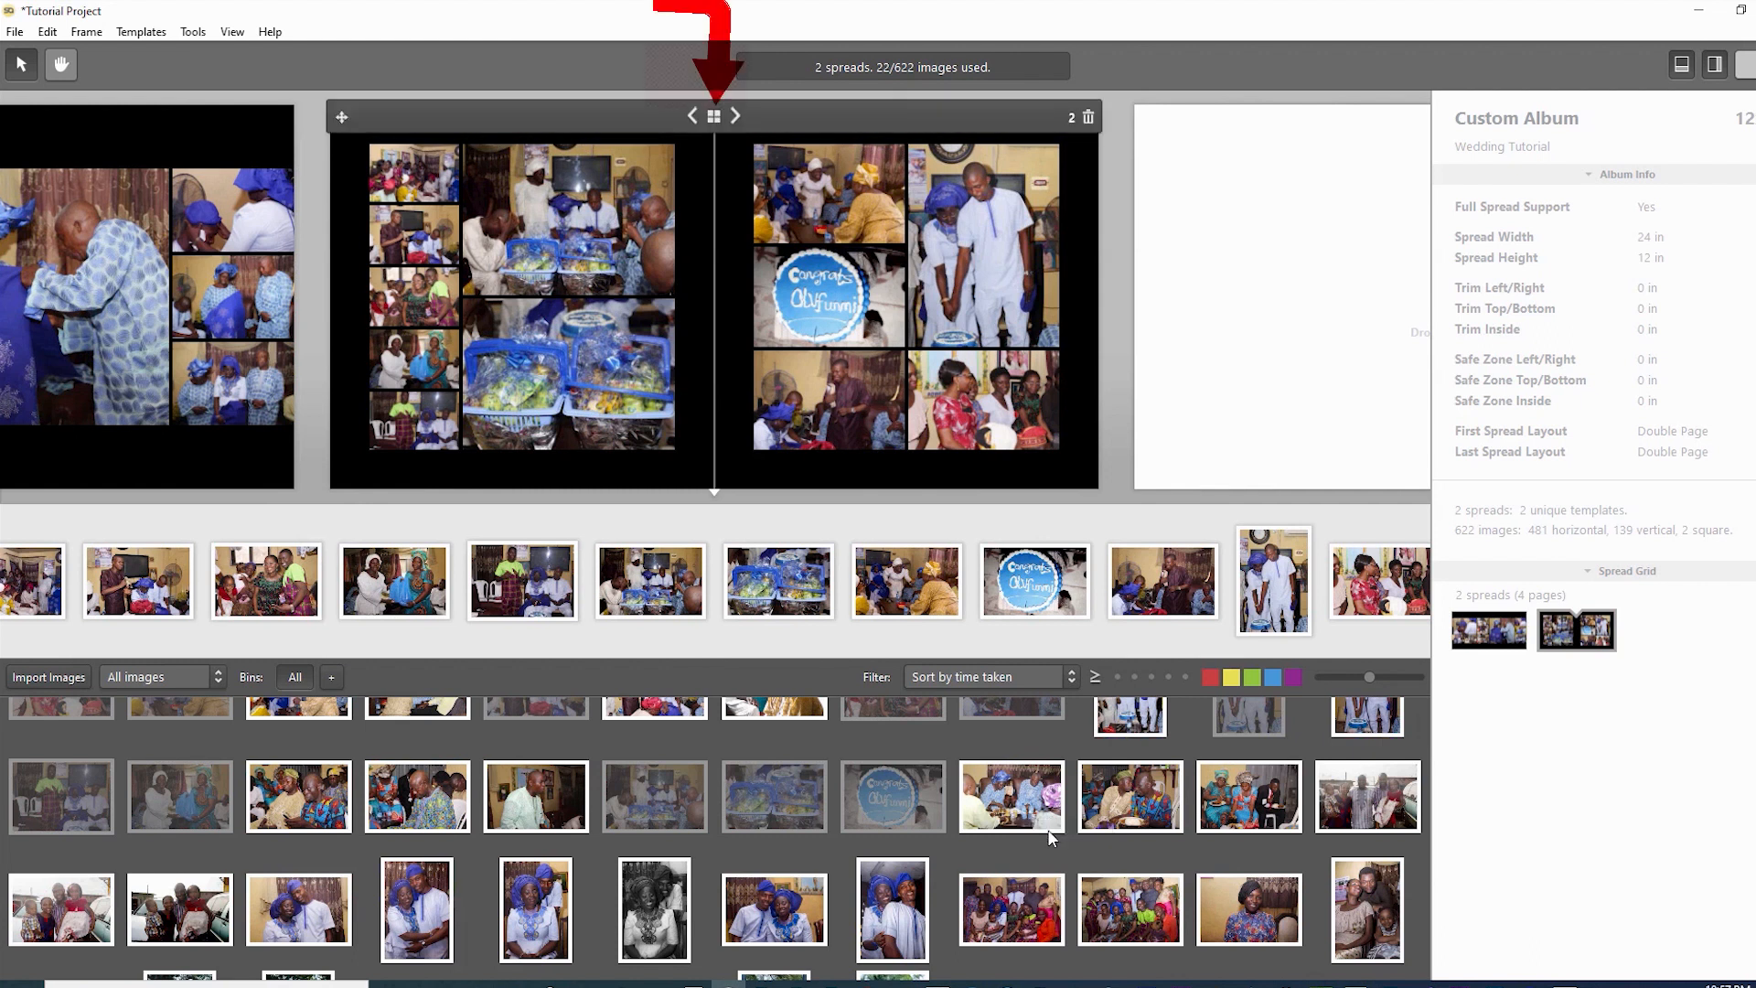
pyautogui.press('space')
pyautogui.press('Right')
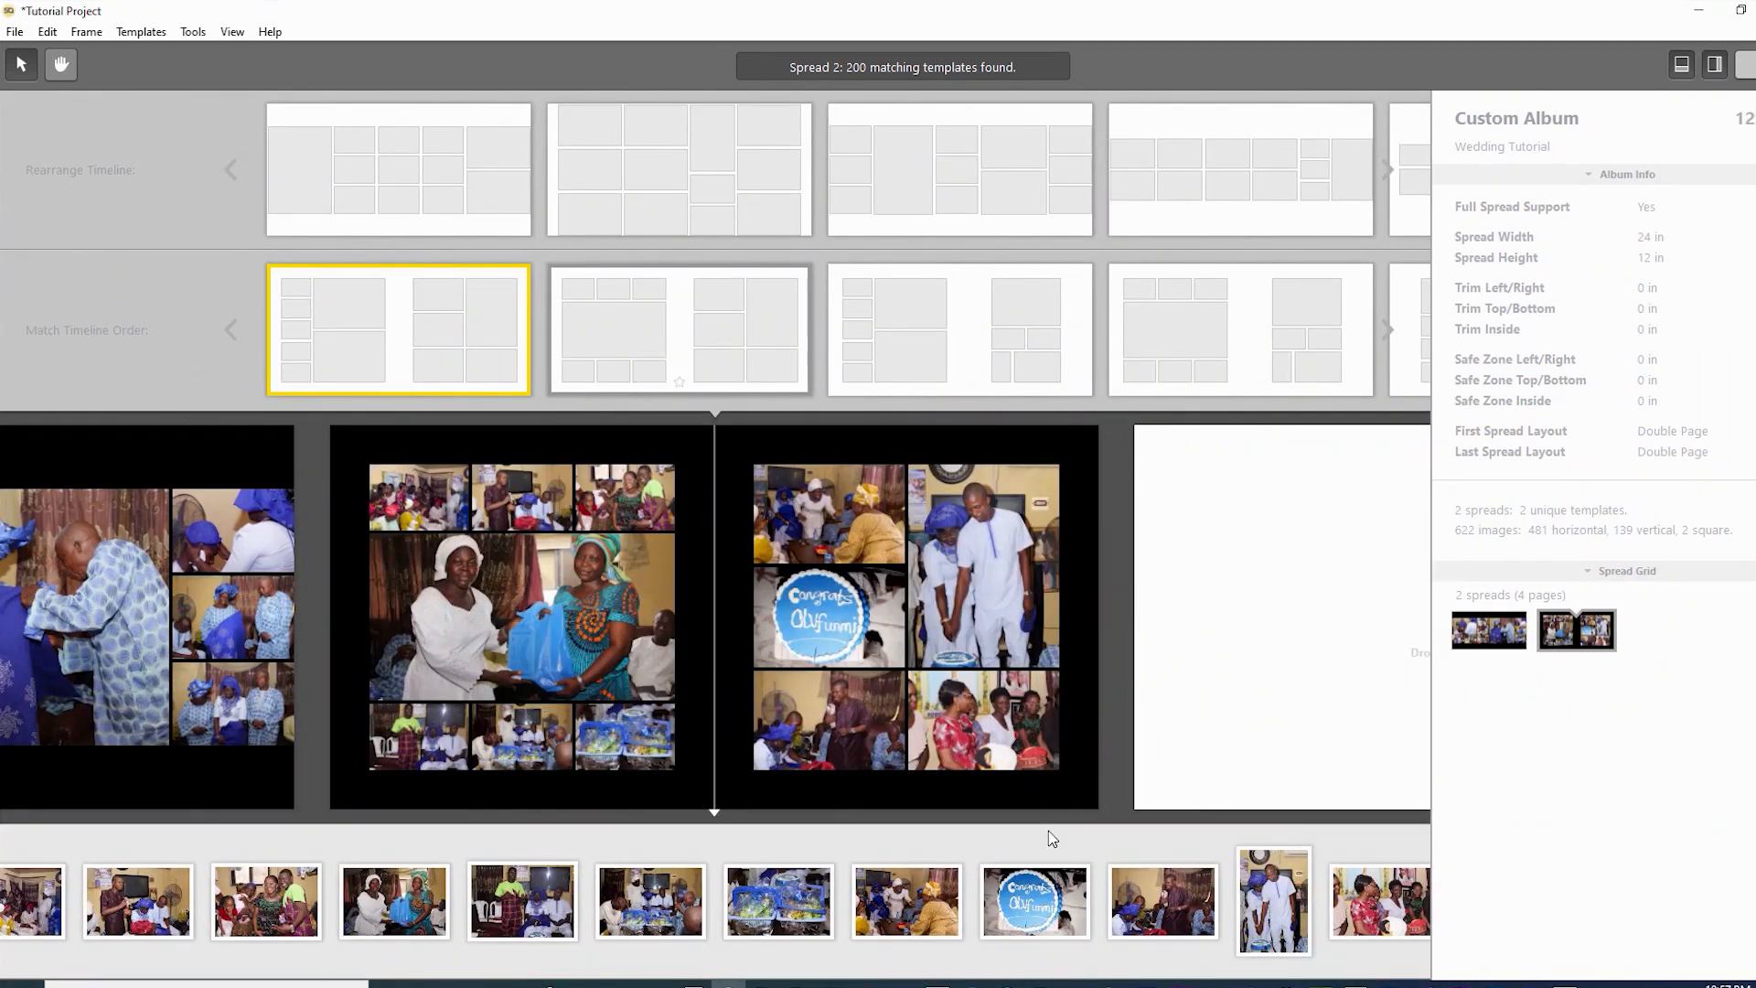
# - Browse Match Timeline Order layouts and apply the six-photo-grid left, two-large-plus-four-small right layout
pyautogui.press('Up')
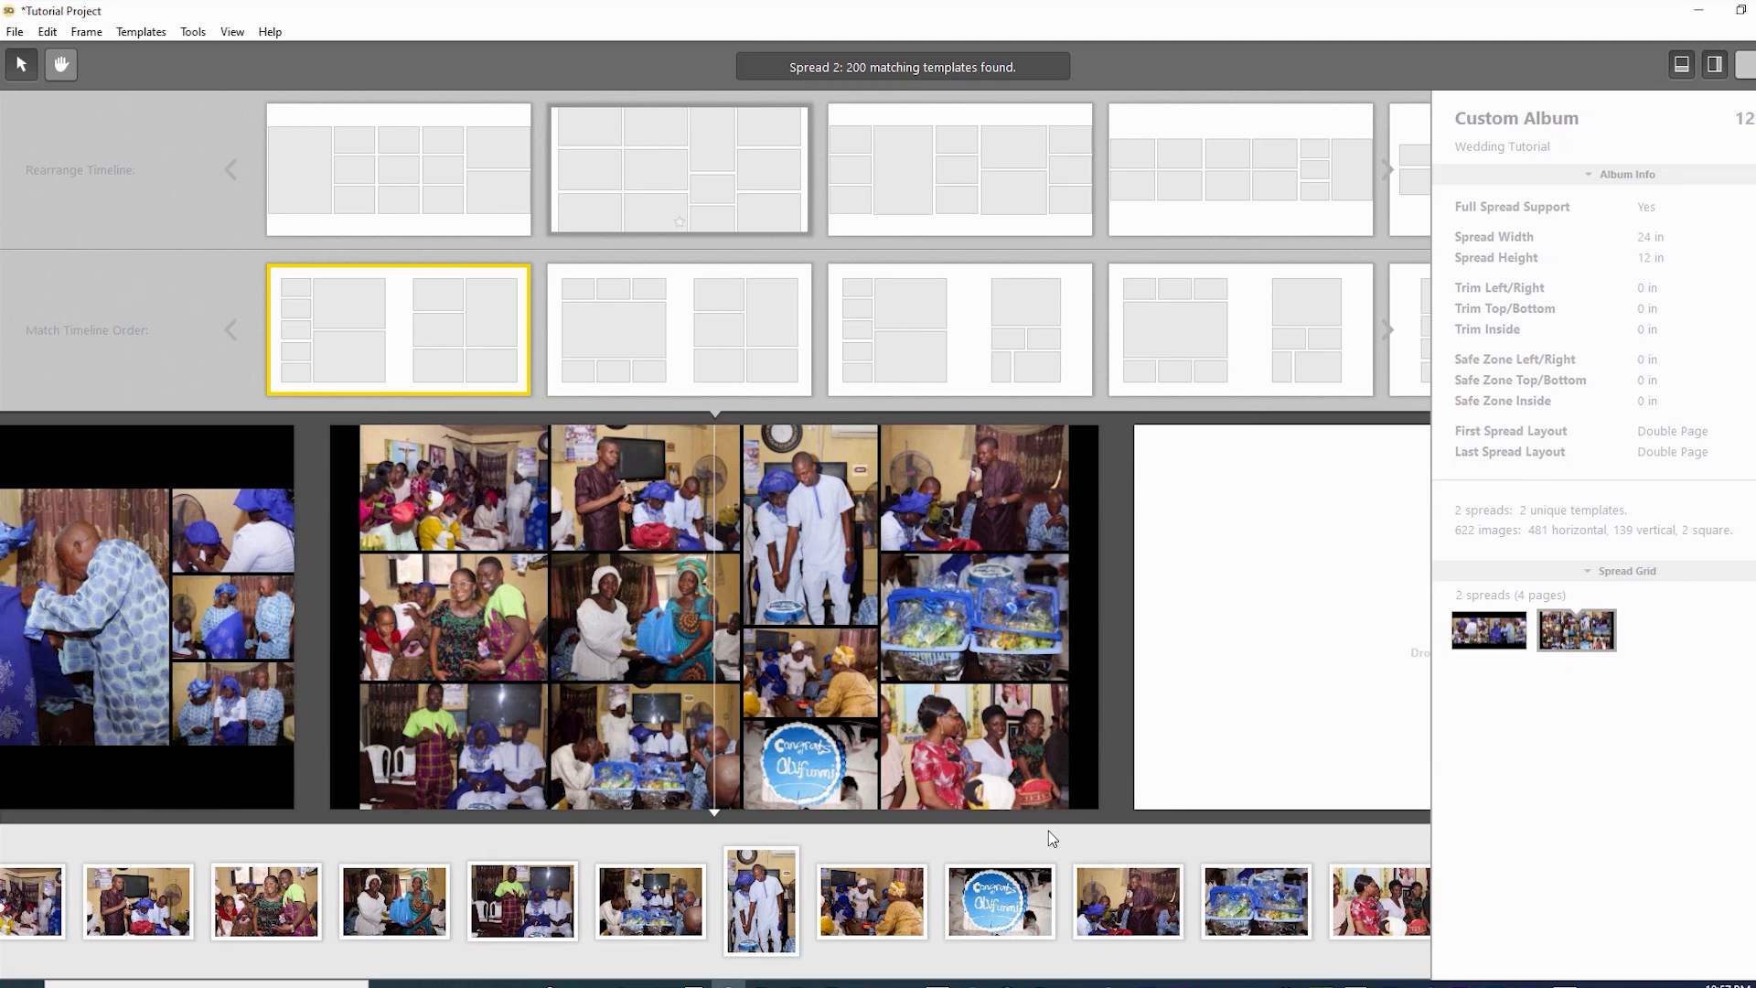
pyautogui.press('Down')
pyautogui.press('Right')
pyautogui.press('Right')
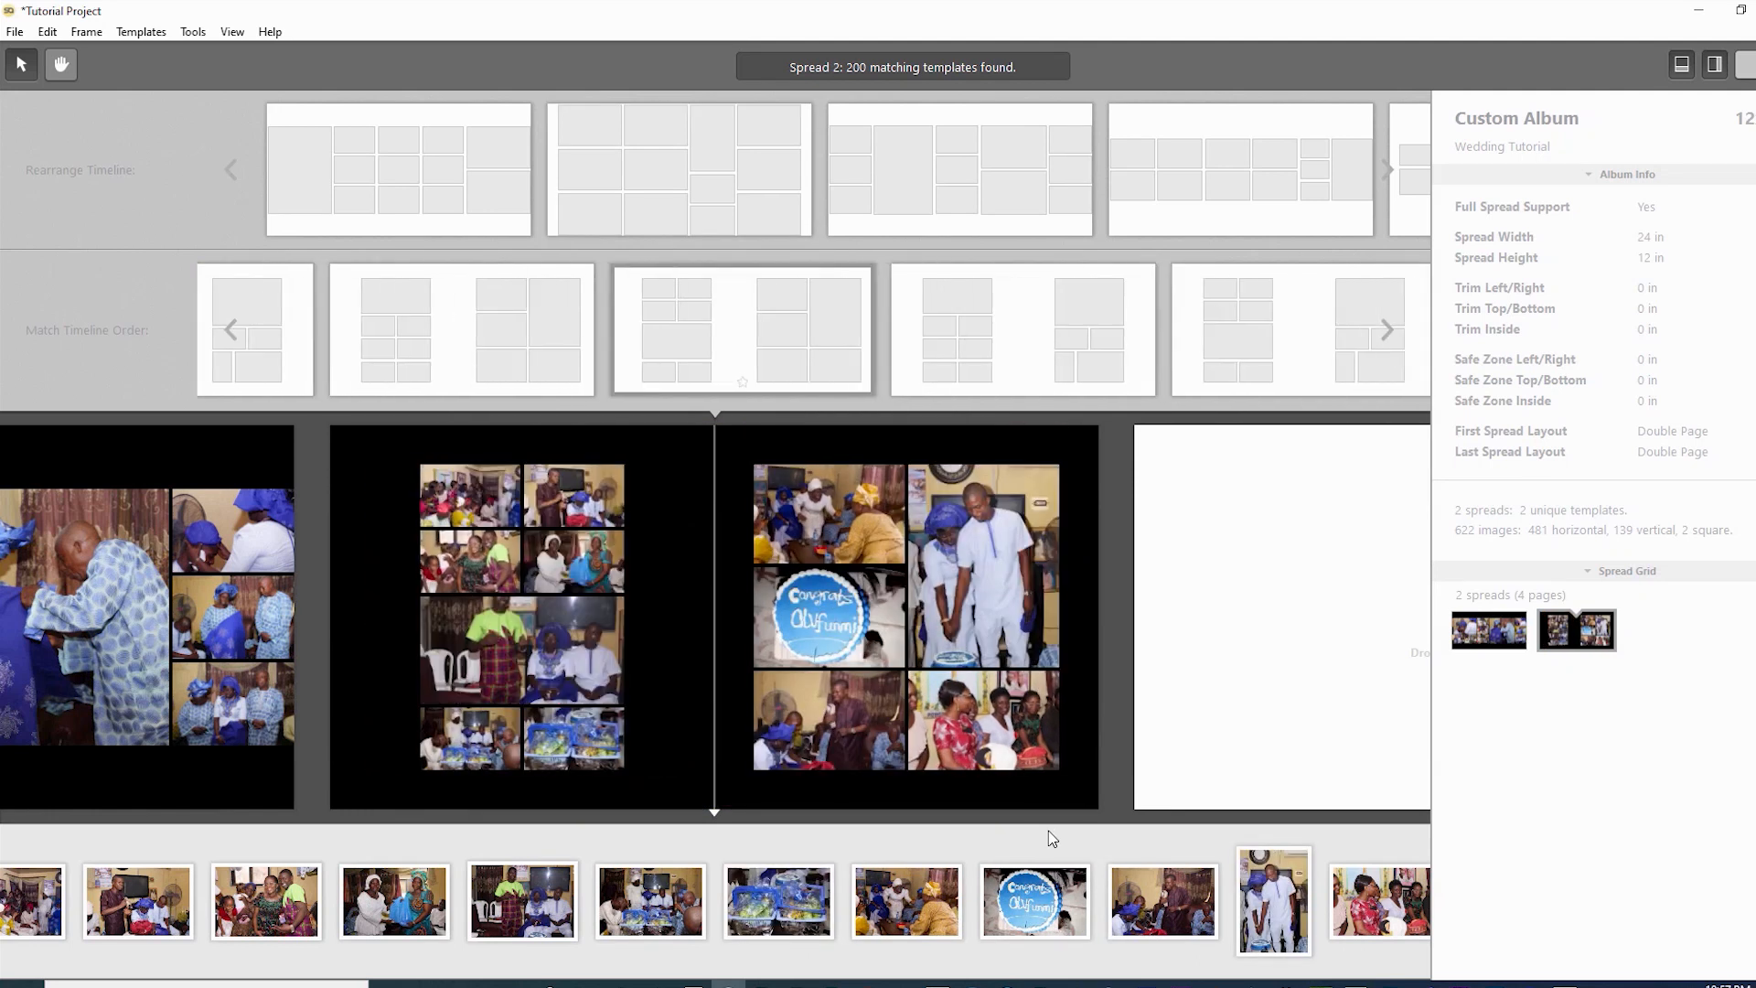
pyautogui.press('Right')
pyautogui.press('Right')
pyautogui.press('Right')
pyautogui.press('Right')
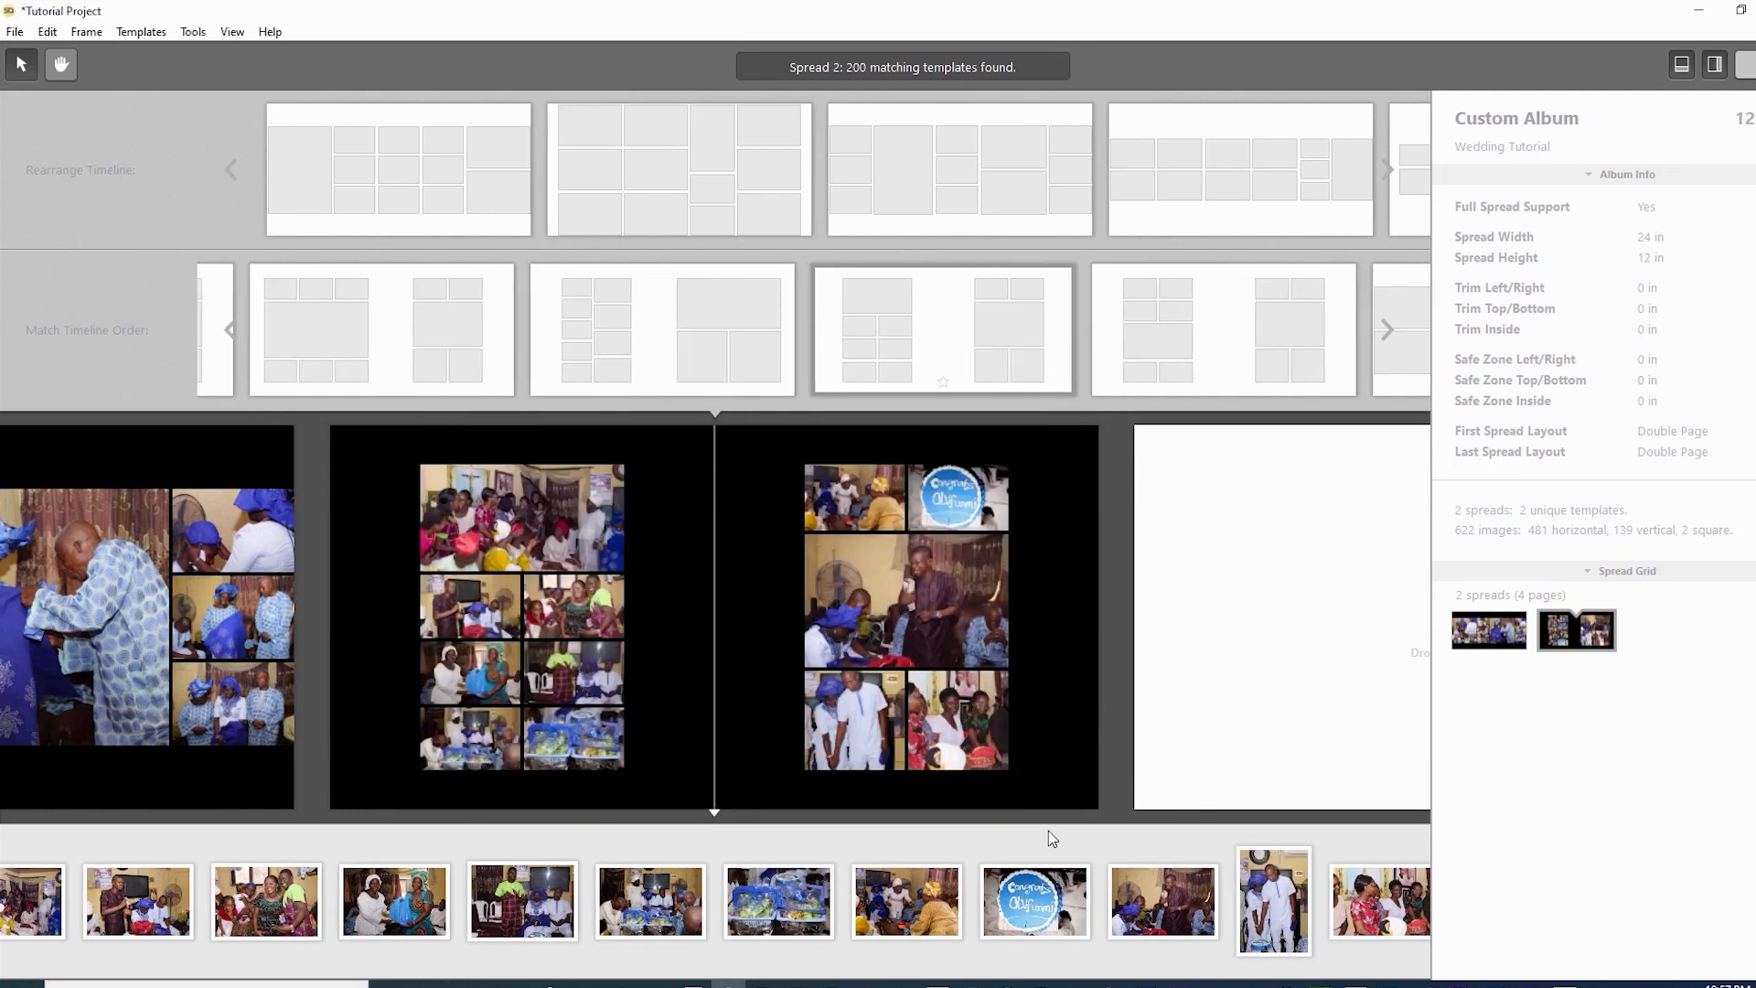
pyautogui.press('Right')
pyautogui.press('Right')
pyautogui.press('Right')
pyautogui.press('Left')
pyautogui.press('Left')
pyautogui.press('Left')
pyautogui.press('Right')
pyautogui.press('Right')
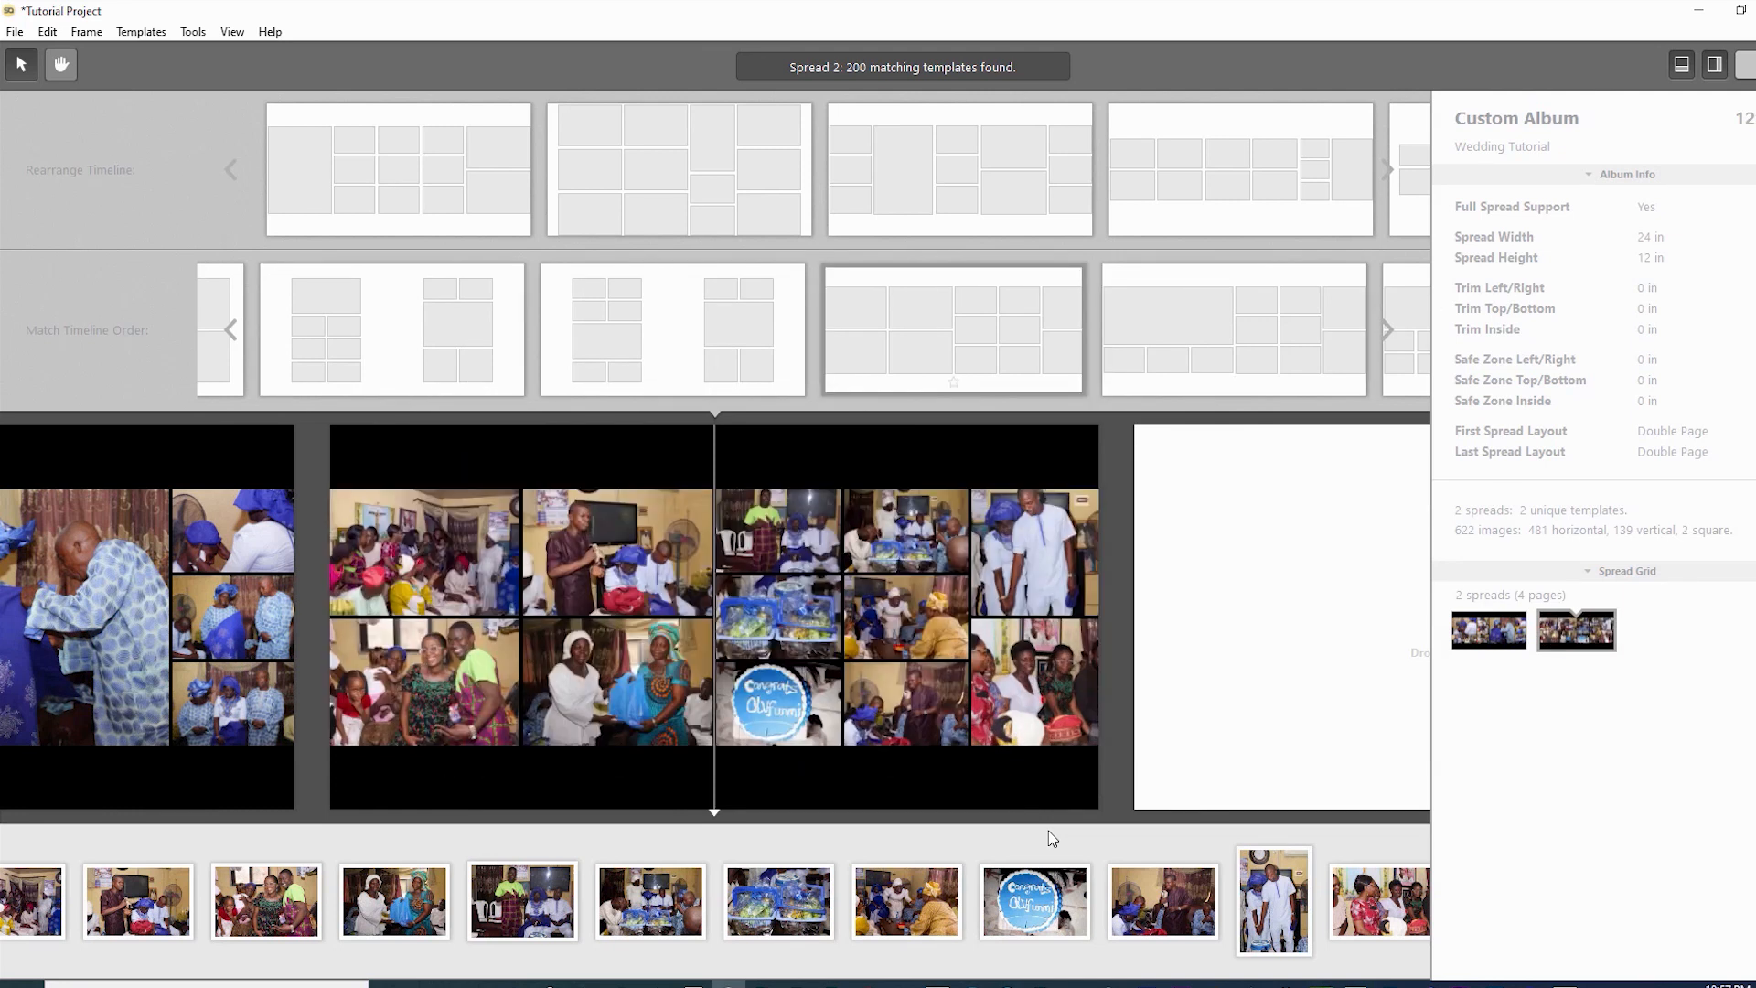
pyautogui.press('Right')
pyautogui.press('Right')
pyautogui.press('Right')
pyautogui.press('Right')
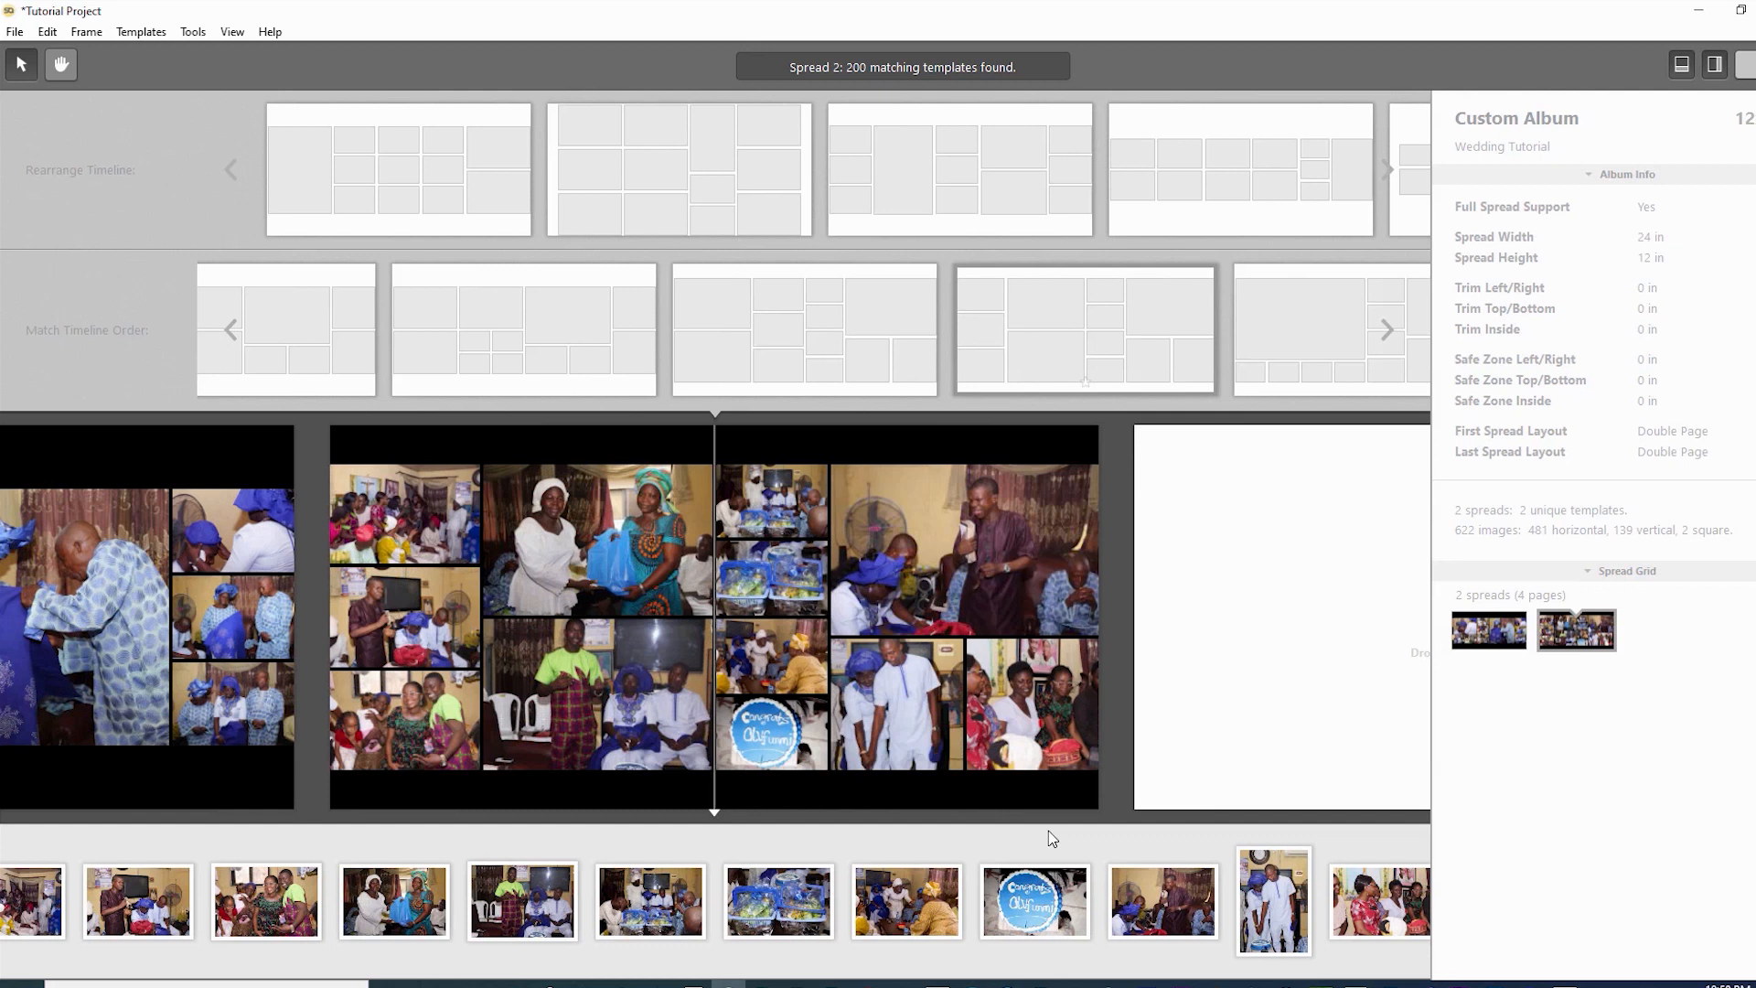
pyautogui.press('Right')
pyautogui.press('Left')
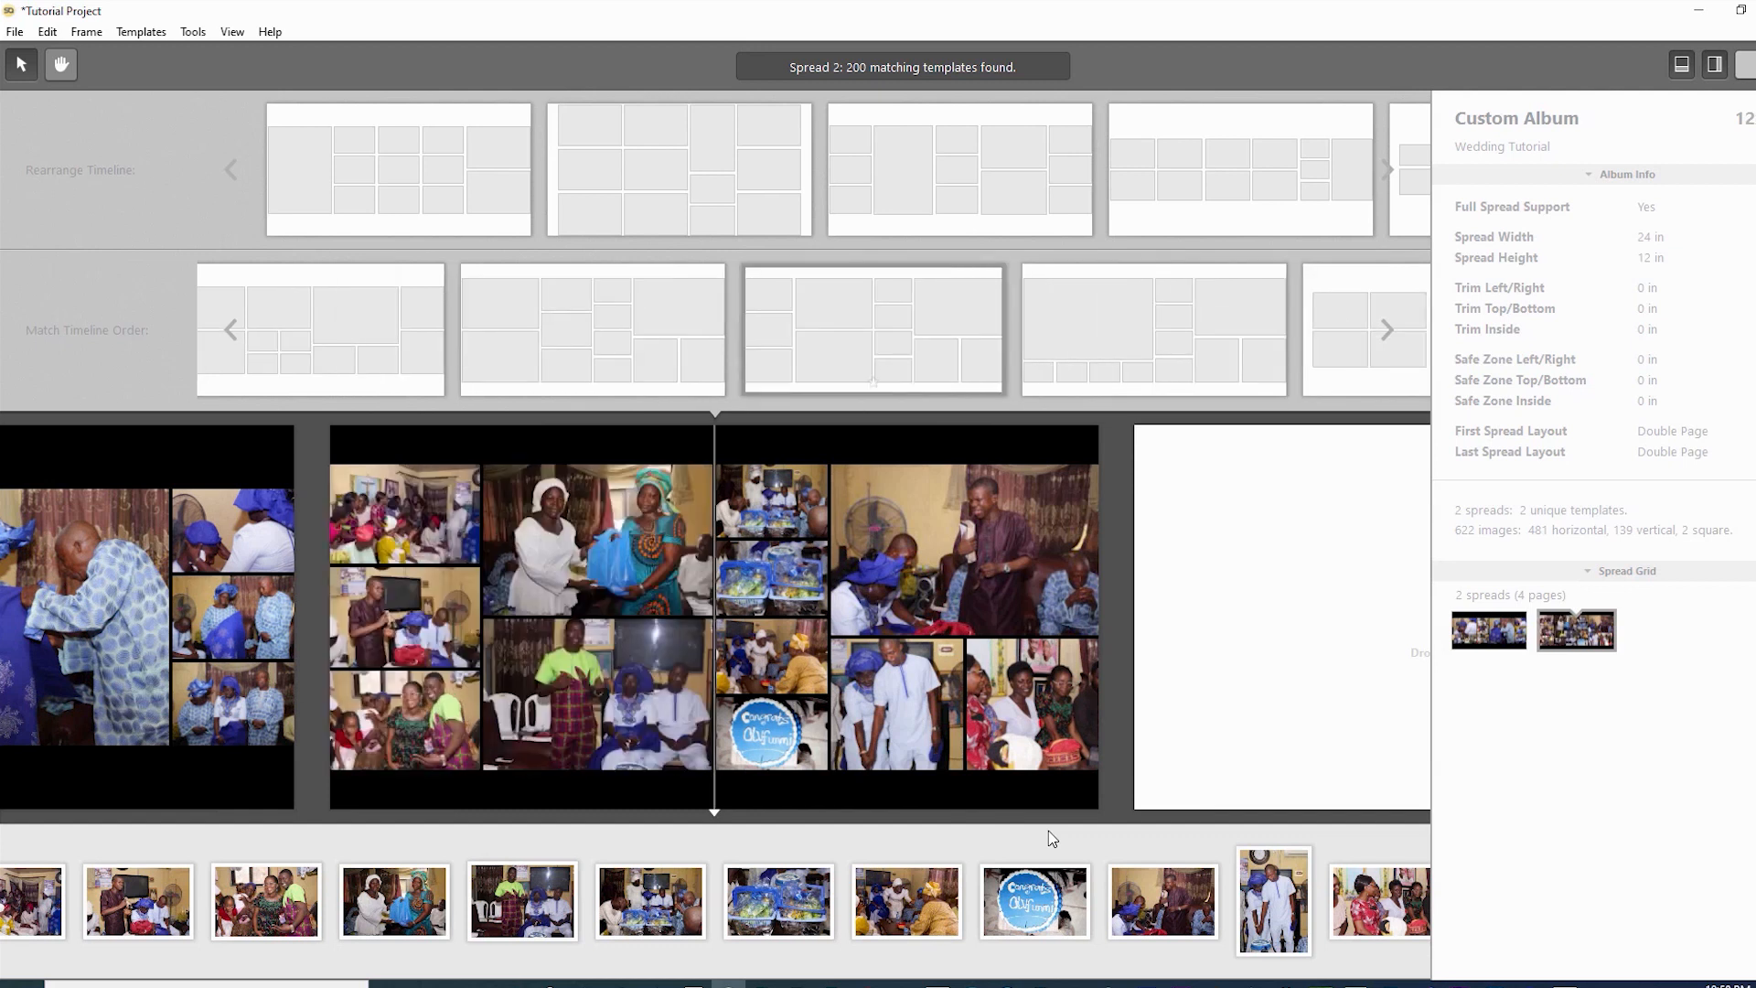
pyautogui.press('Left')
pyautogui.press('Right')
pyautogui.press('Right')
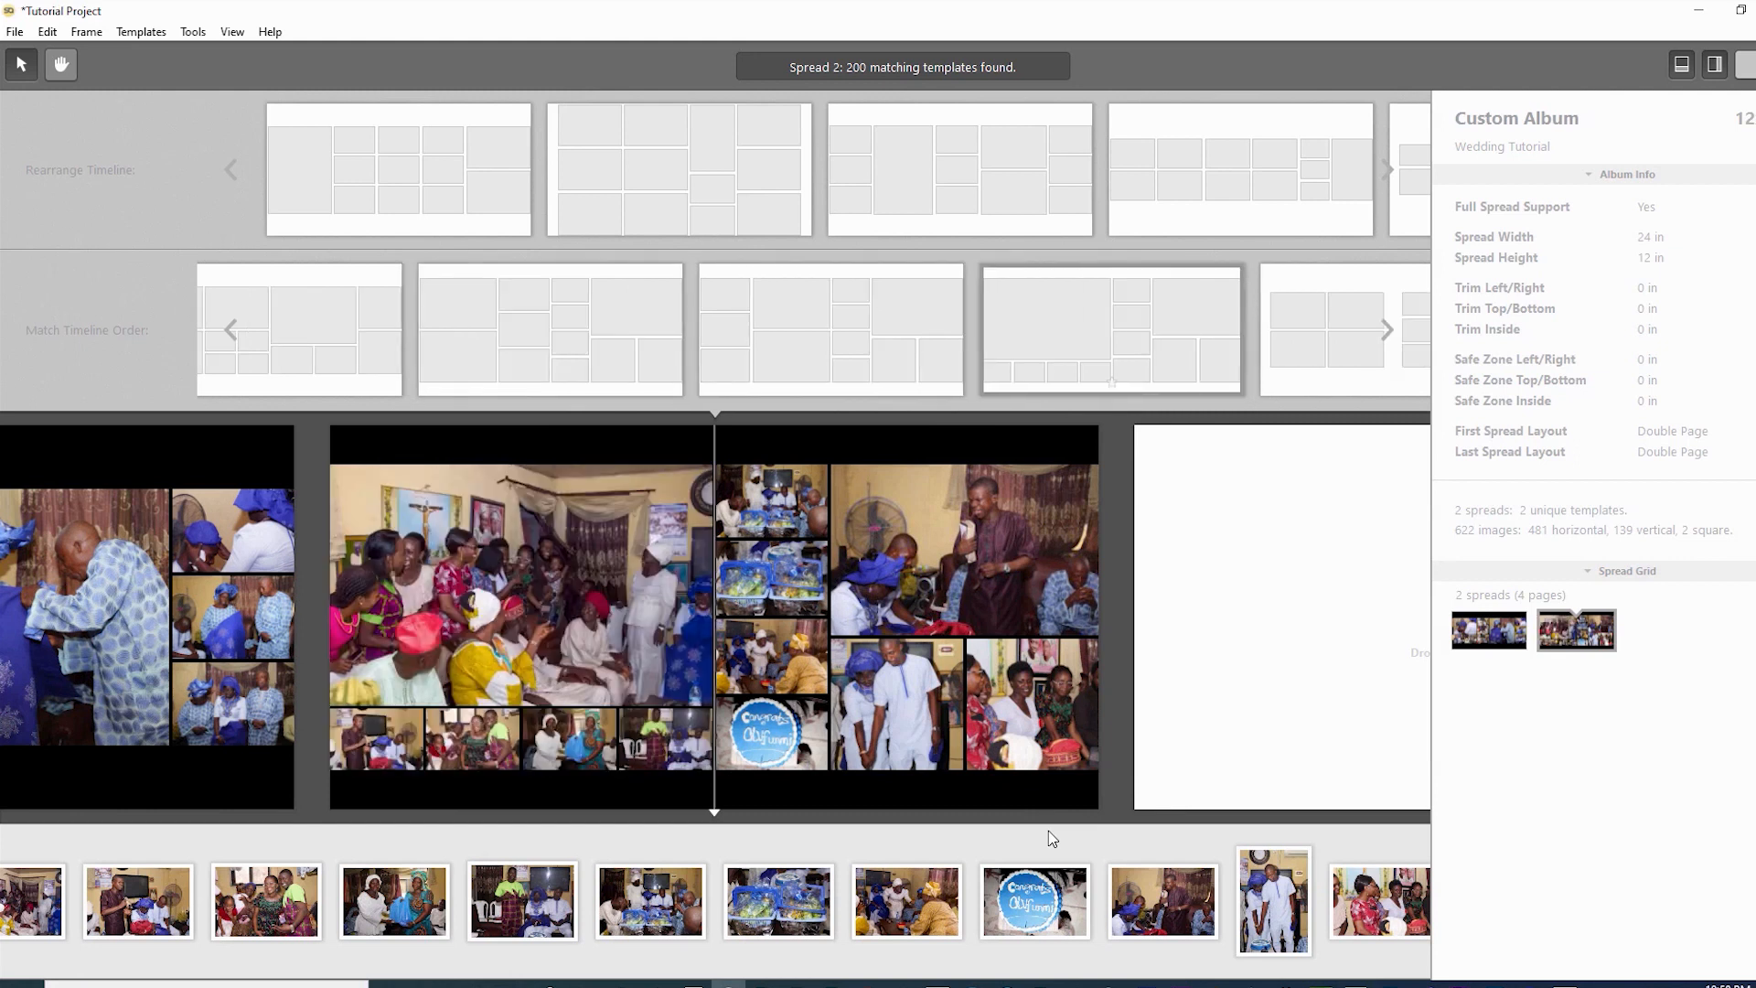
pyautogui.press('Right')
pyautogui.press('Right')
pyautogui.press('Right')
pyautogui.press('Right')
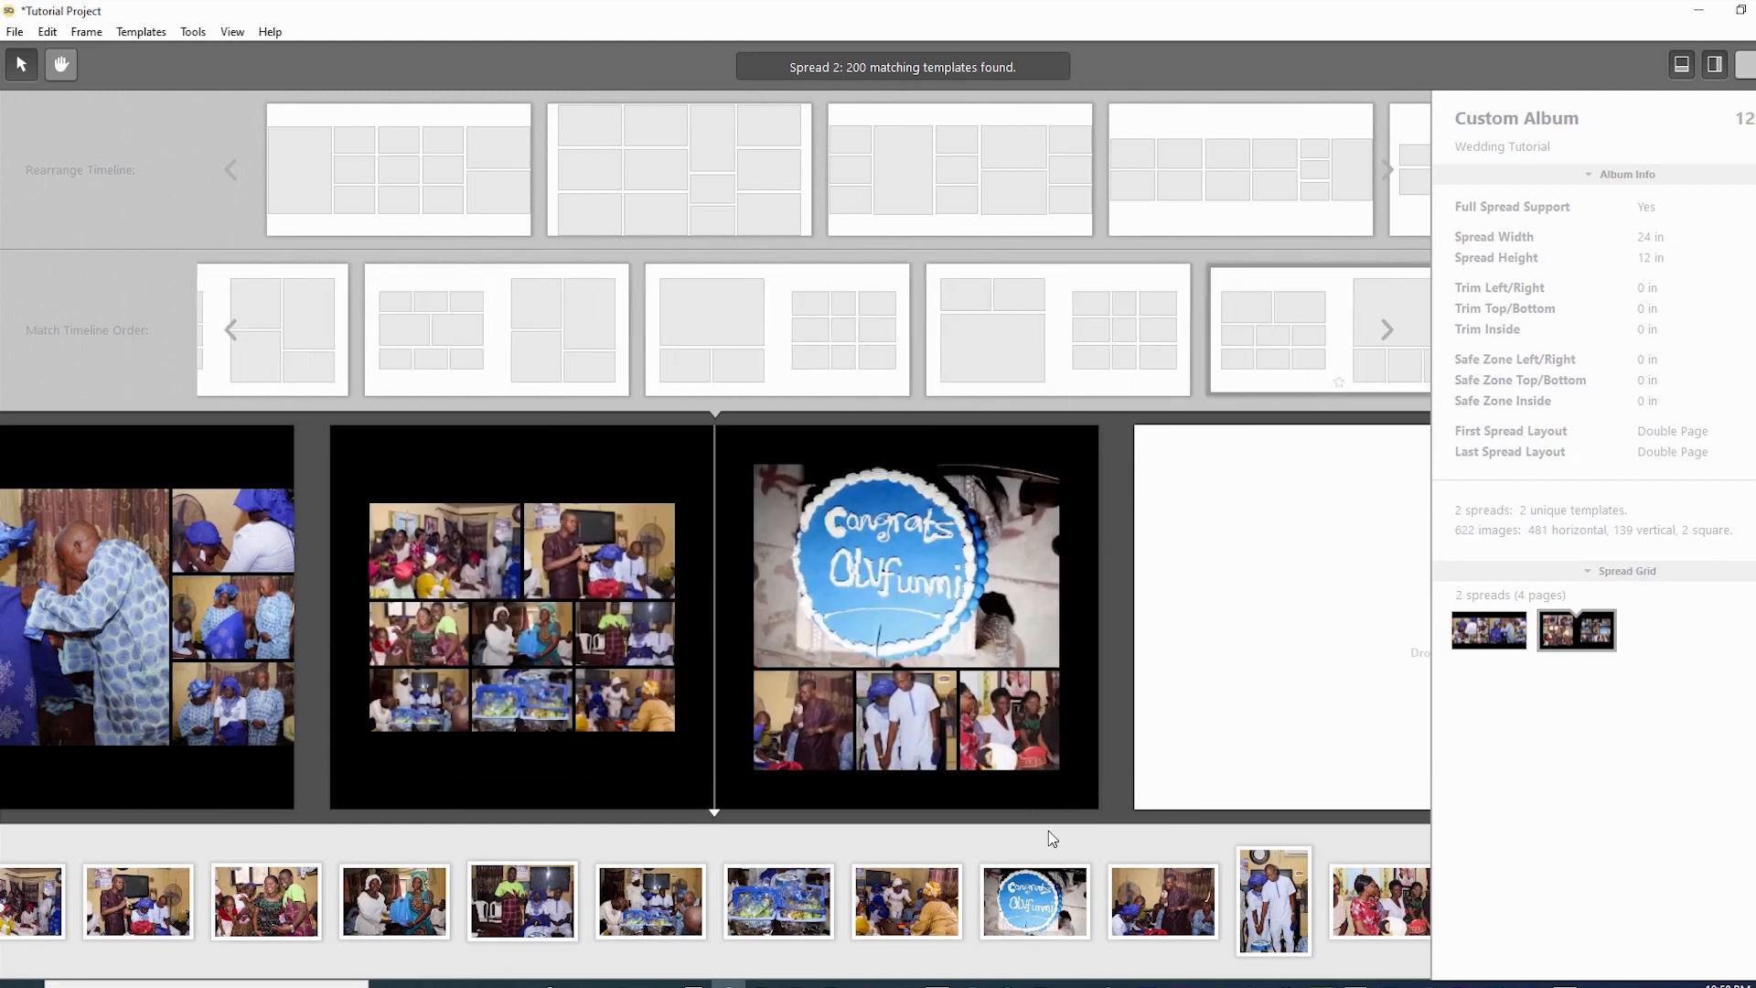
pyautogui.press('Right')
pyautogui.press('Right')
pyautogui.press('Right')
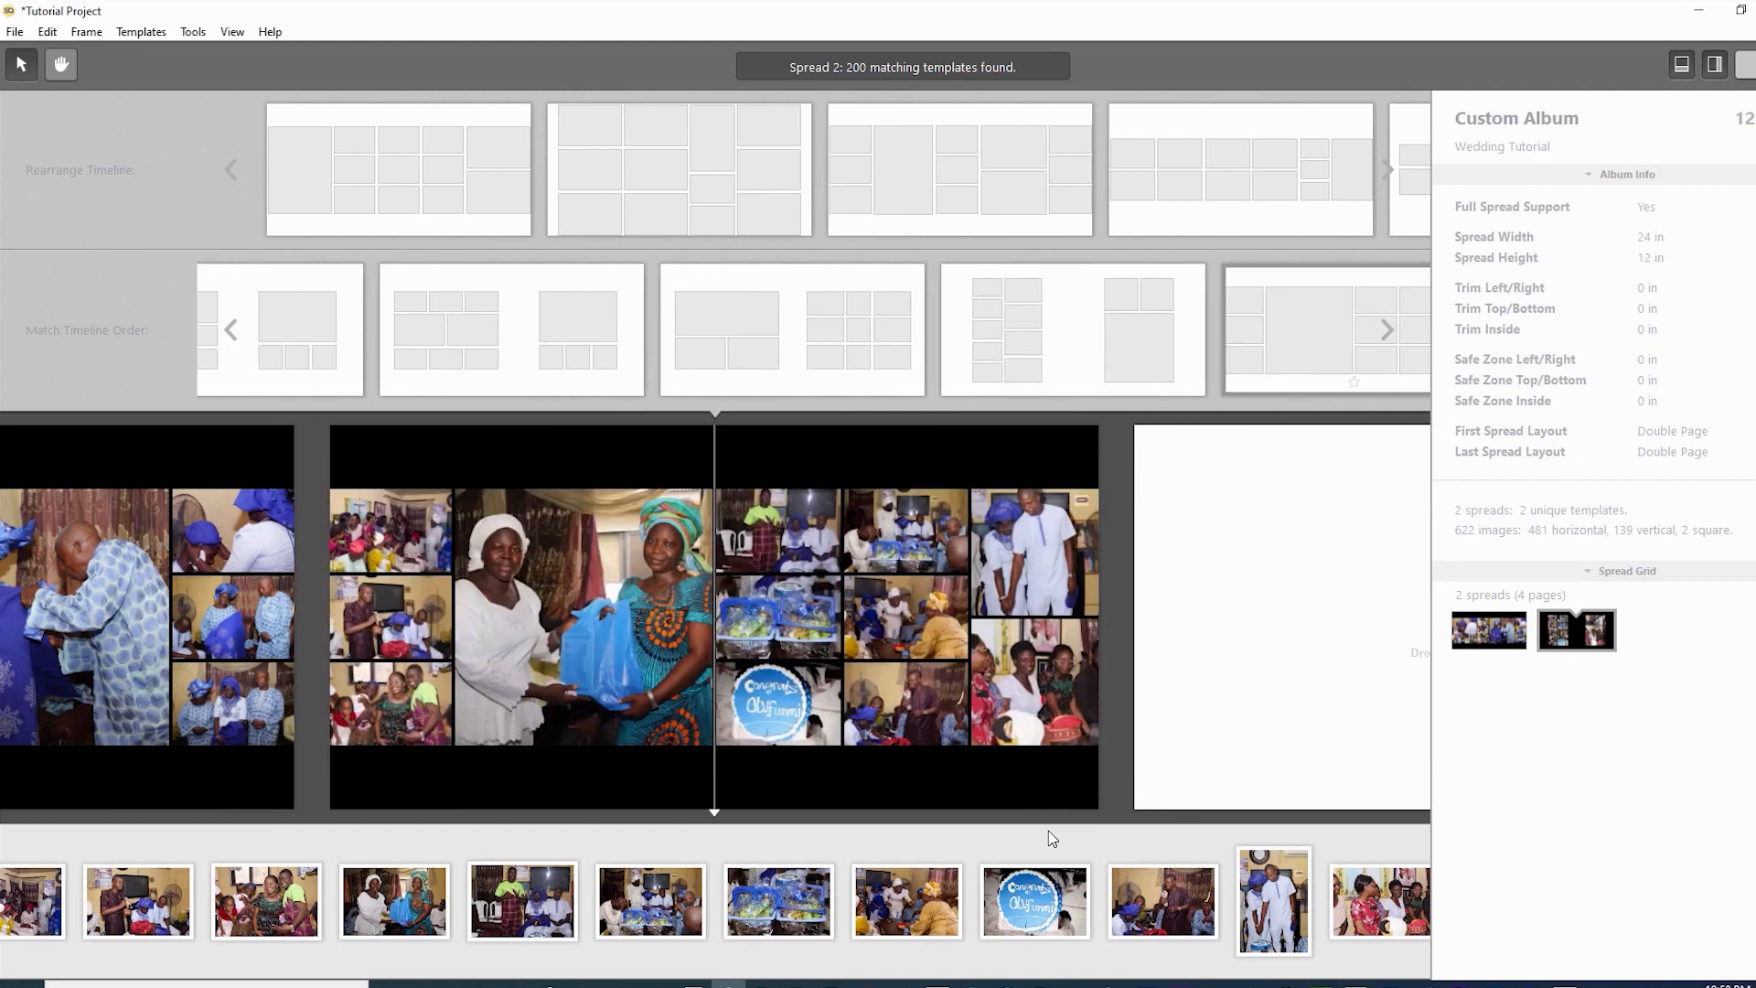
pyautogui.press('Right')
pyautogui.press('Right')
pyautogui.press('Right')
pyautogui.press('Right')
pyautogui.press('Right')
pyautogui.press('Right')
pyautogui.press('Right')
pyautogui.press('Right')
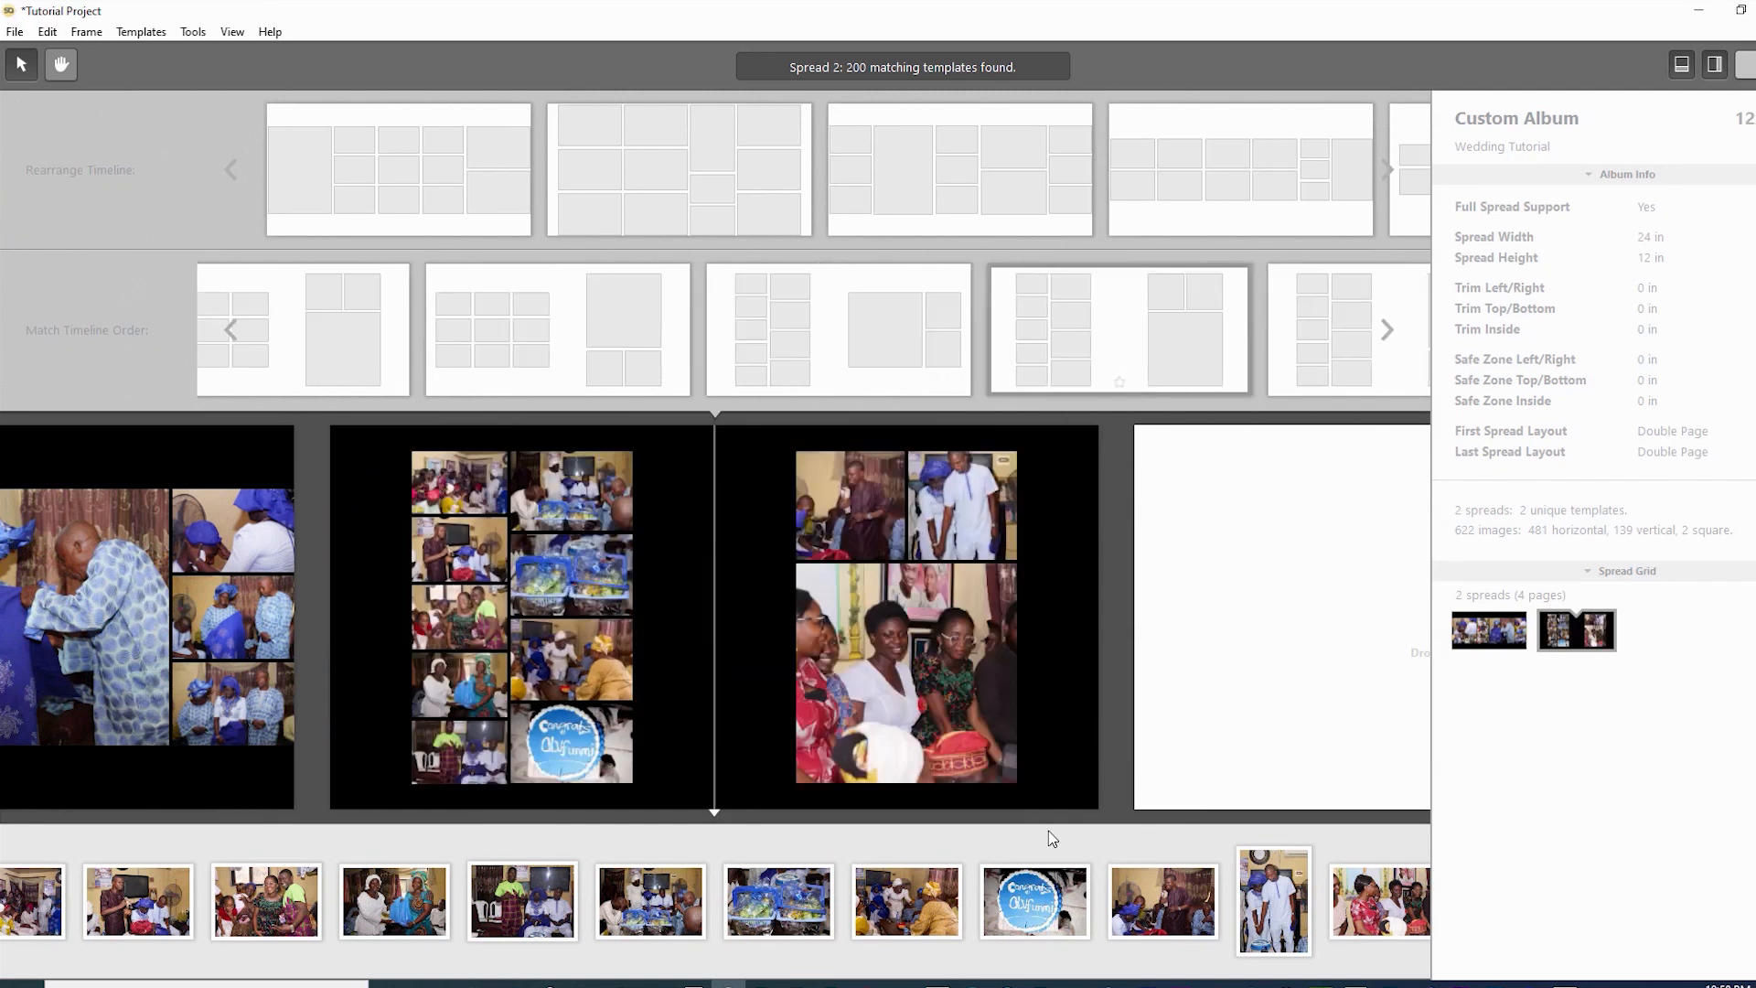
pyautogui.press('Right')
pyautogui.press('Right')
pyautogui.press('Right')
pyautogui.press('Right')
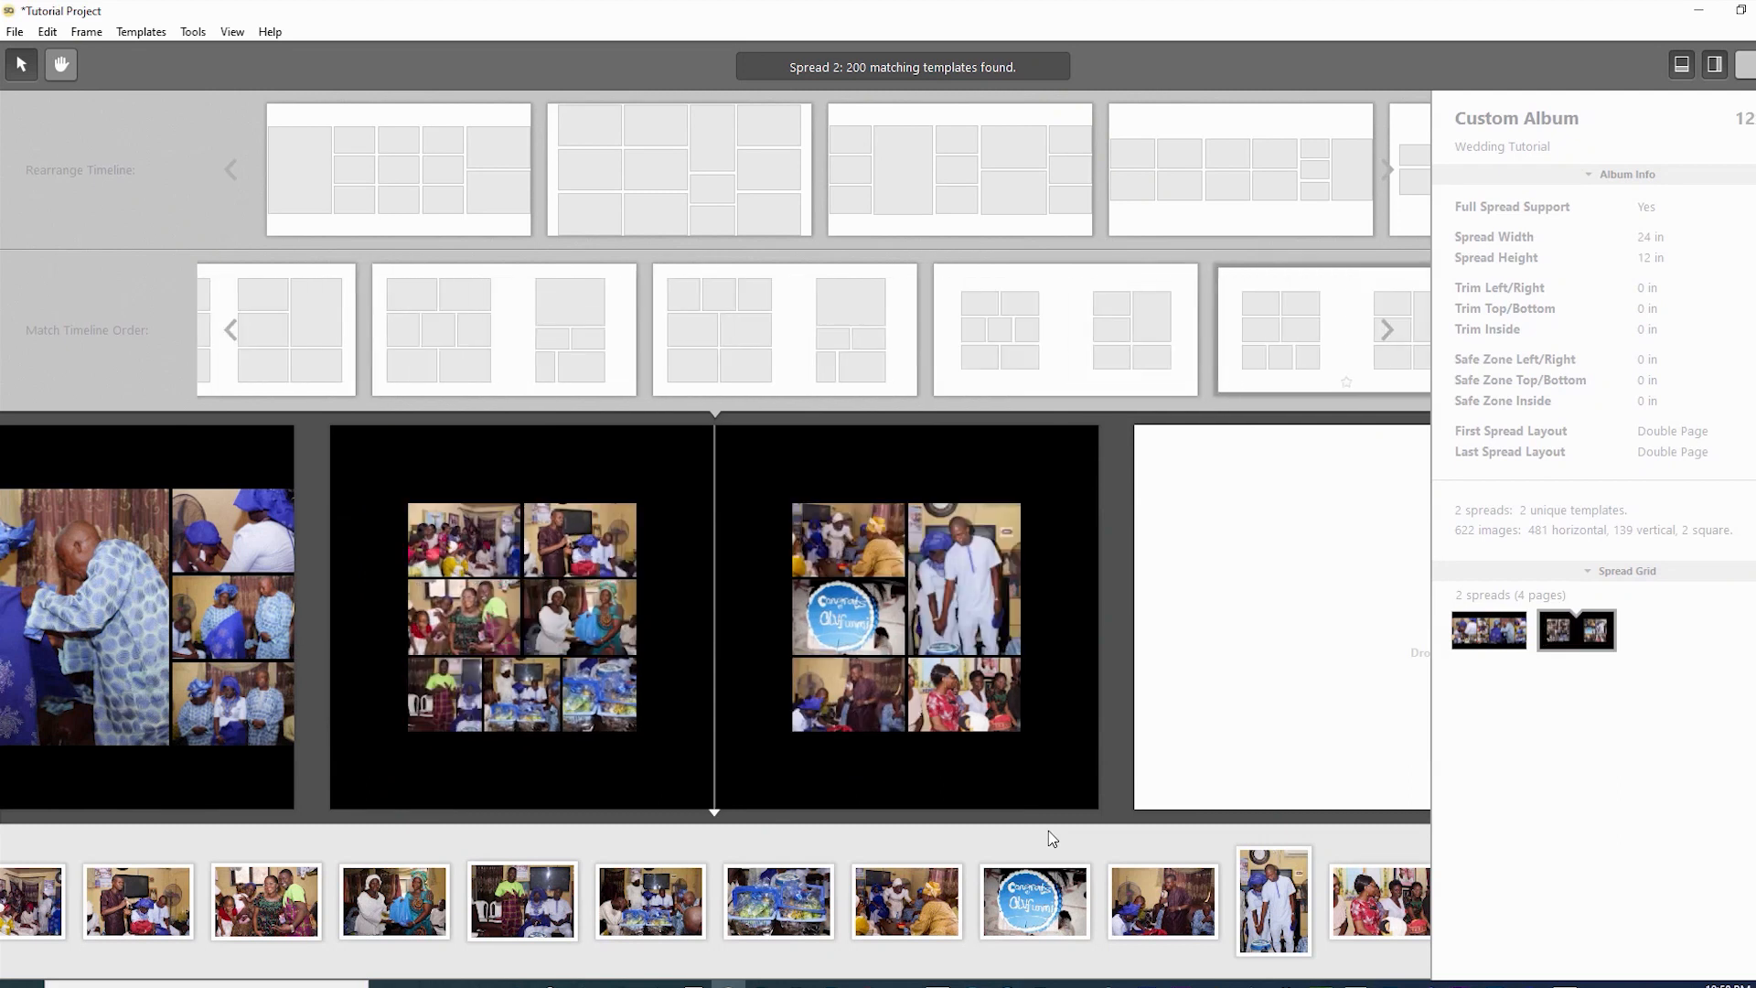
pyautogui.press('Right')
pyautogui.press('Right')
pyautogui.press('Right')
pyautogui.press('Right')
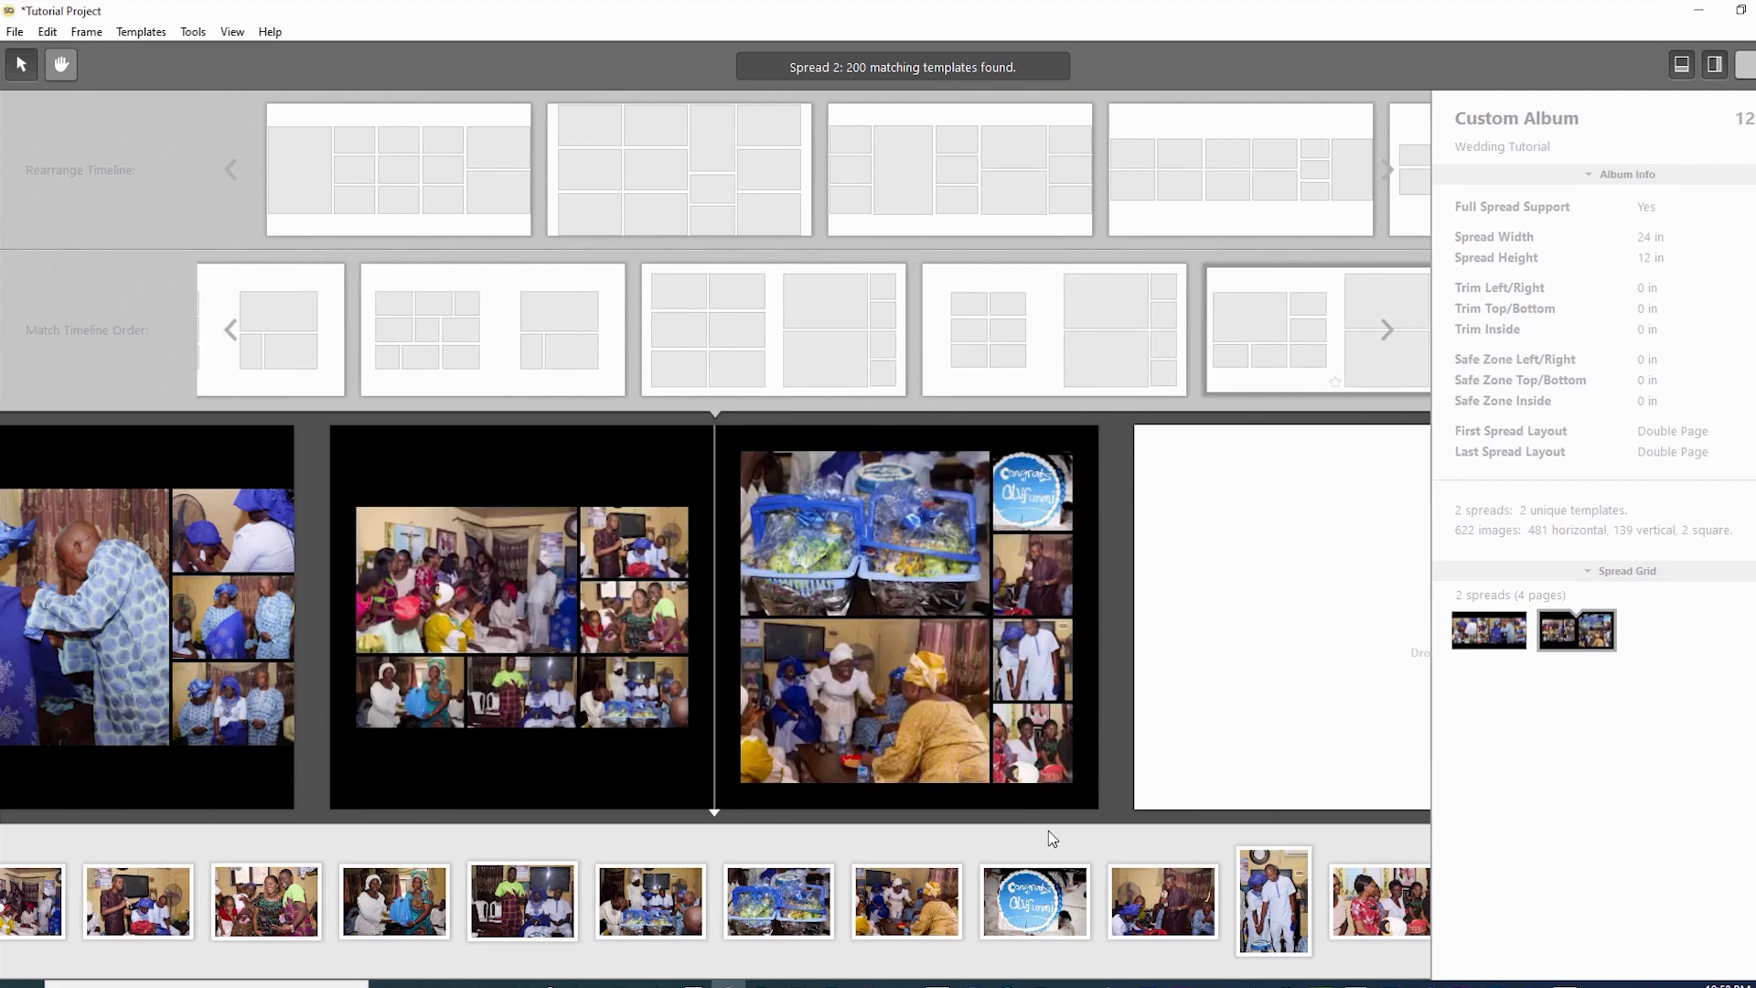
pyautogui.press('Right')
pyautogui.press('Right')
pyautogui.press('Right')
pyautogui.press('Right')
pyautogui.press('Right')
pyautogui.press('Right')
pyautogui.press('Right')
pyautogui.press('Right')
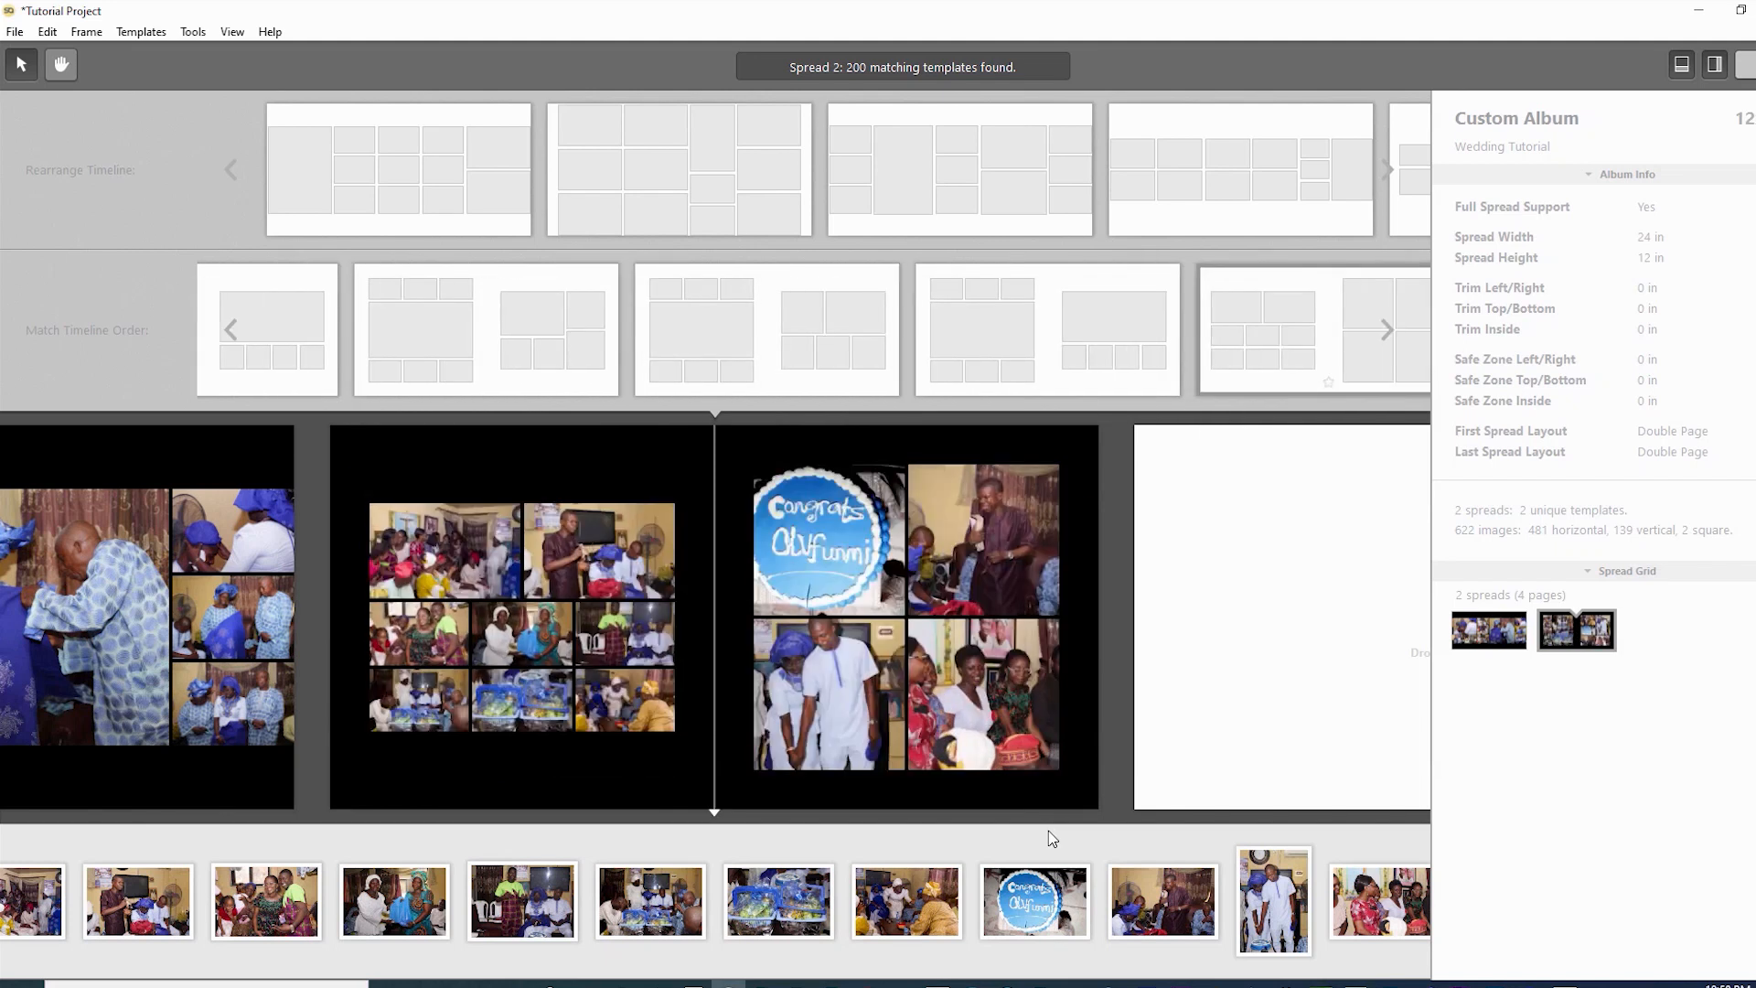
pyautogui.press('Right')
pyautogui.press('Right')
pyautogui.press('Right')
pyautogui.press('Right')
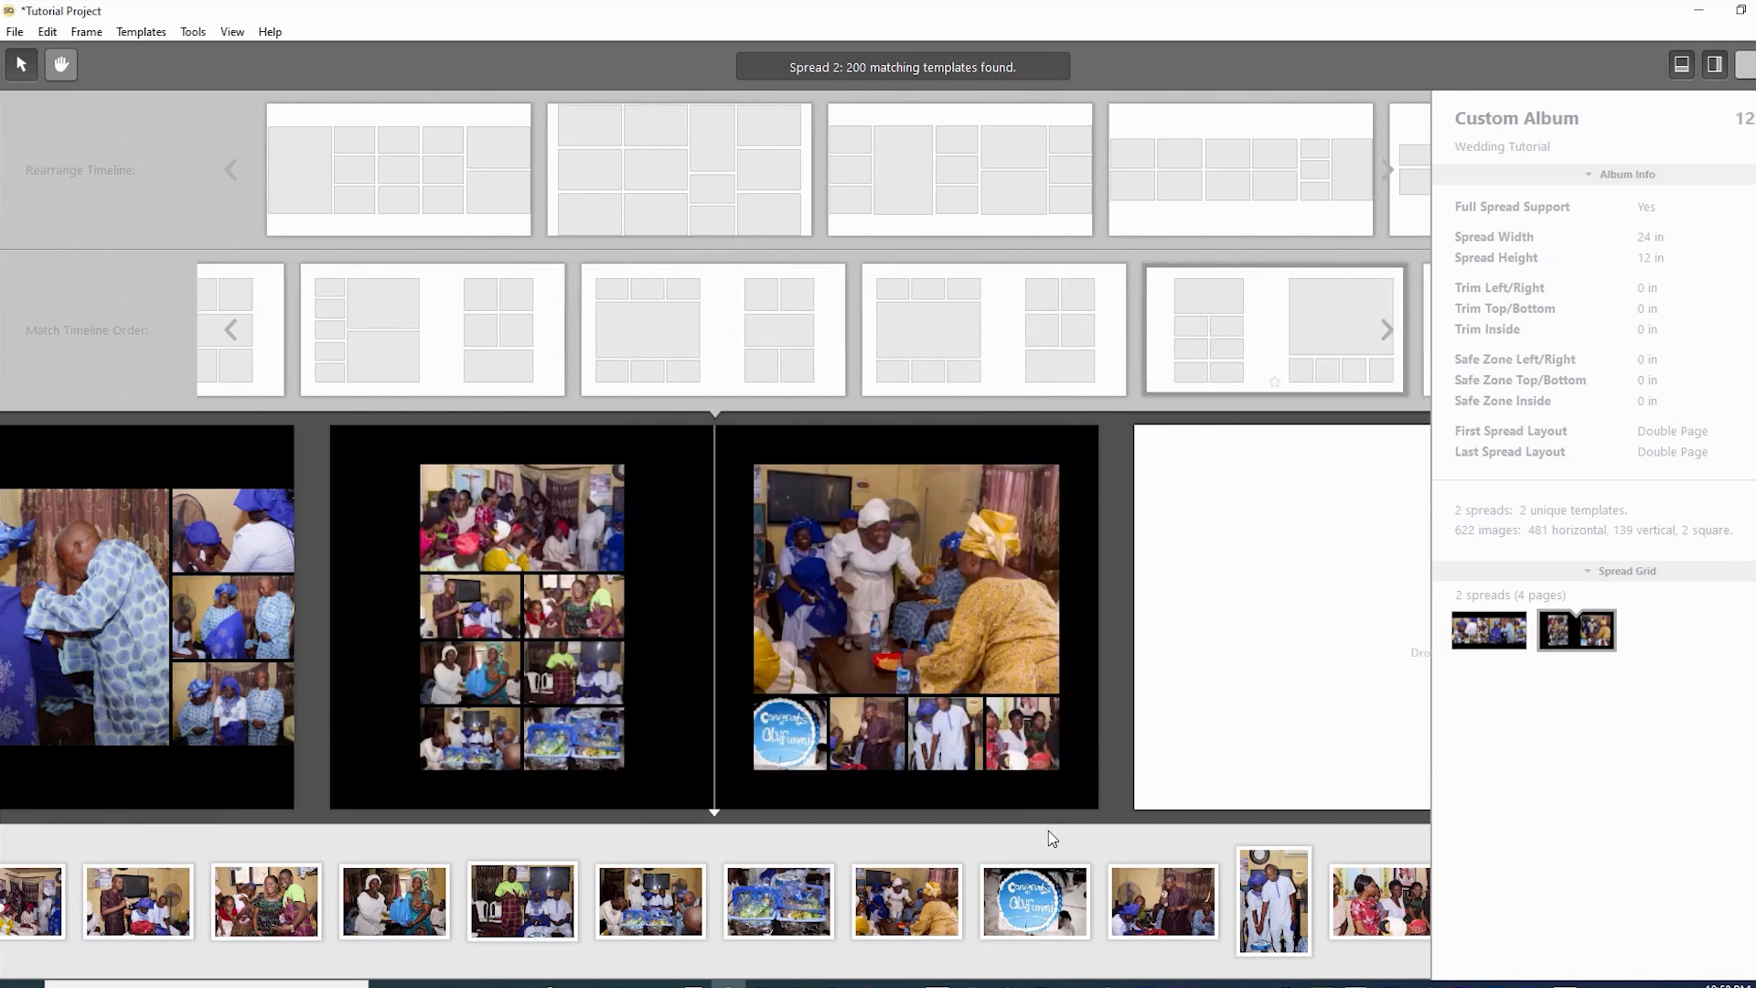
pyautogui.press('Right')
pyautogui.press('Right')
pyautogui.press('Right')
pyautogui.press('Right')
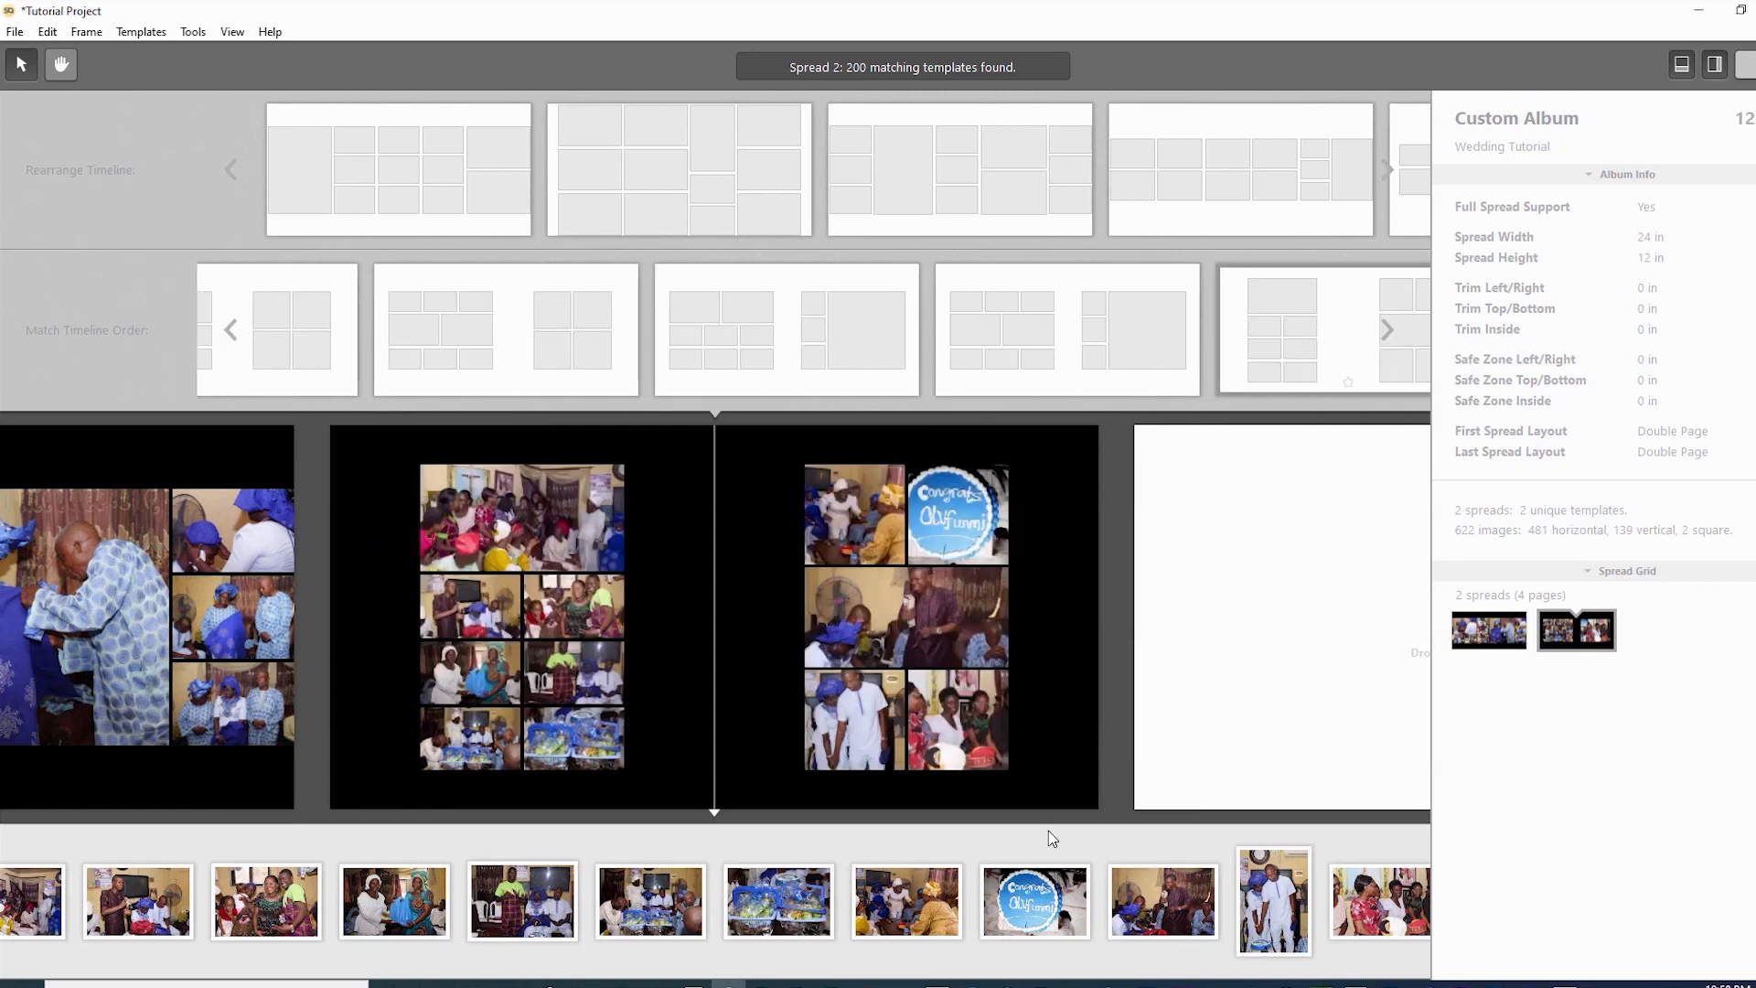
pyautogui.press('Right')
pyautogui.press('Right')
pyautogui.press('Right')
pyautogui.press('Right')
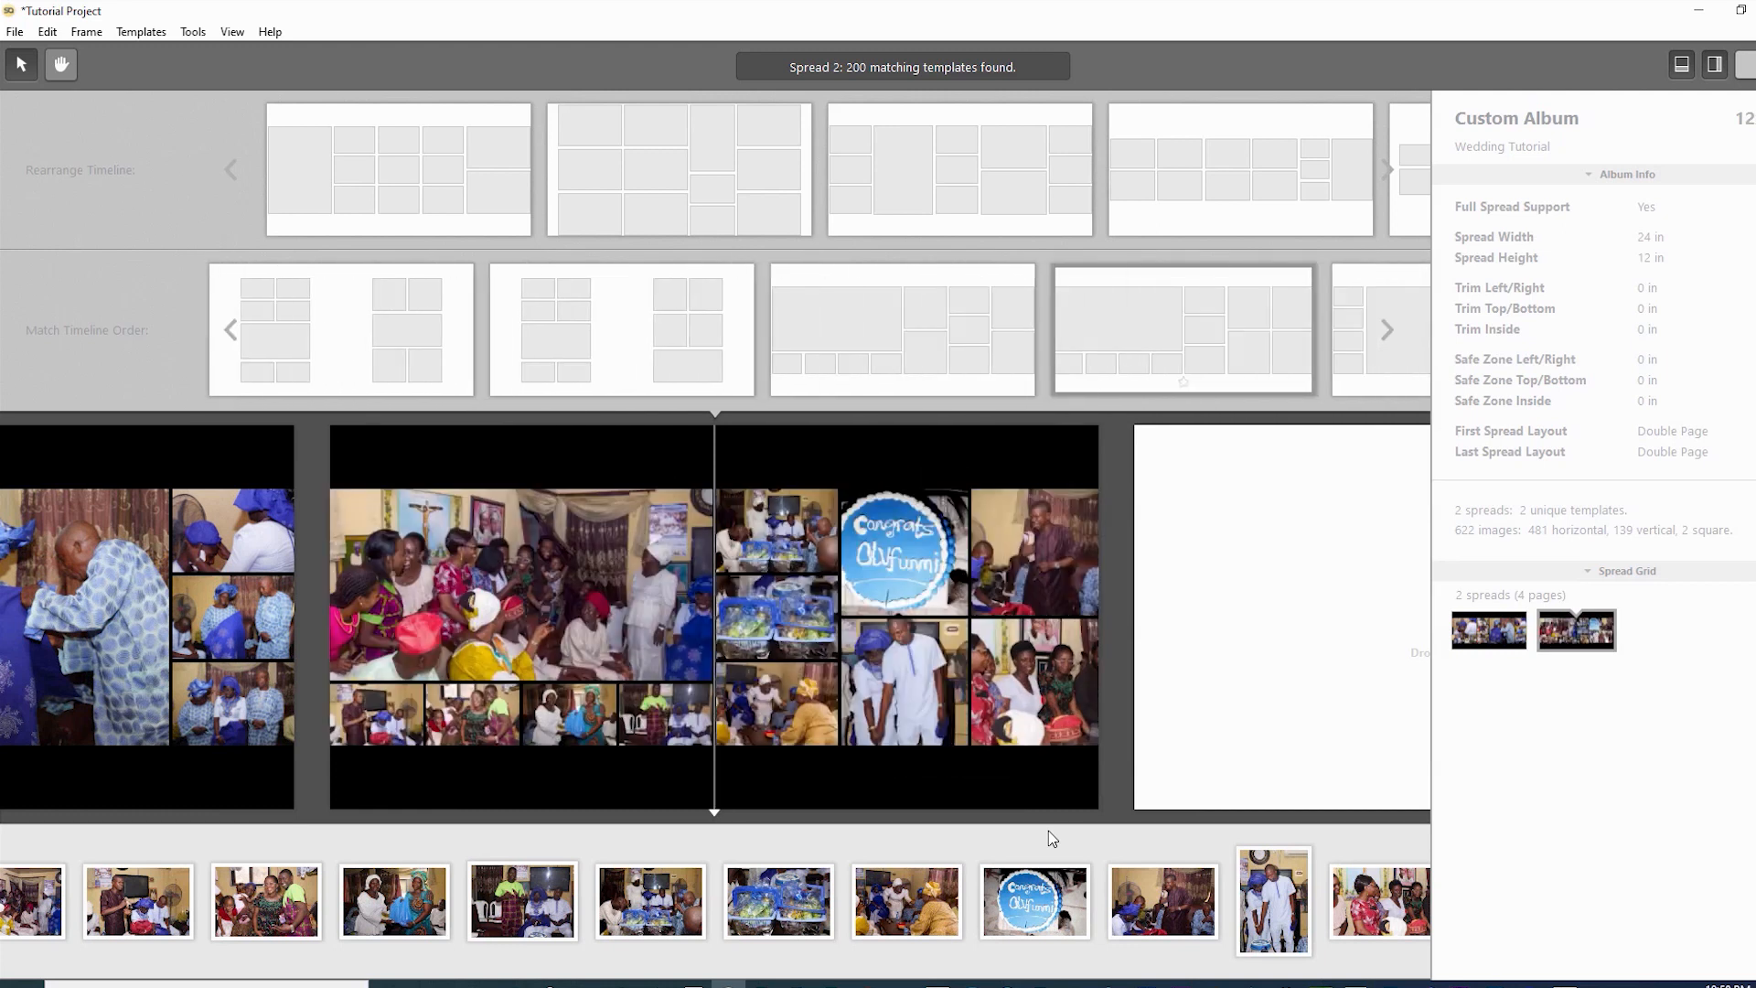
pyautogui.press('Right')
pyautogui.press('Right')
pyautogui.press('Right')
pyautogui.press('Right')
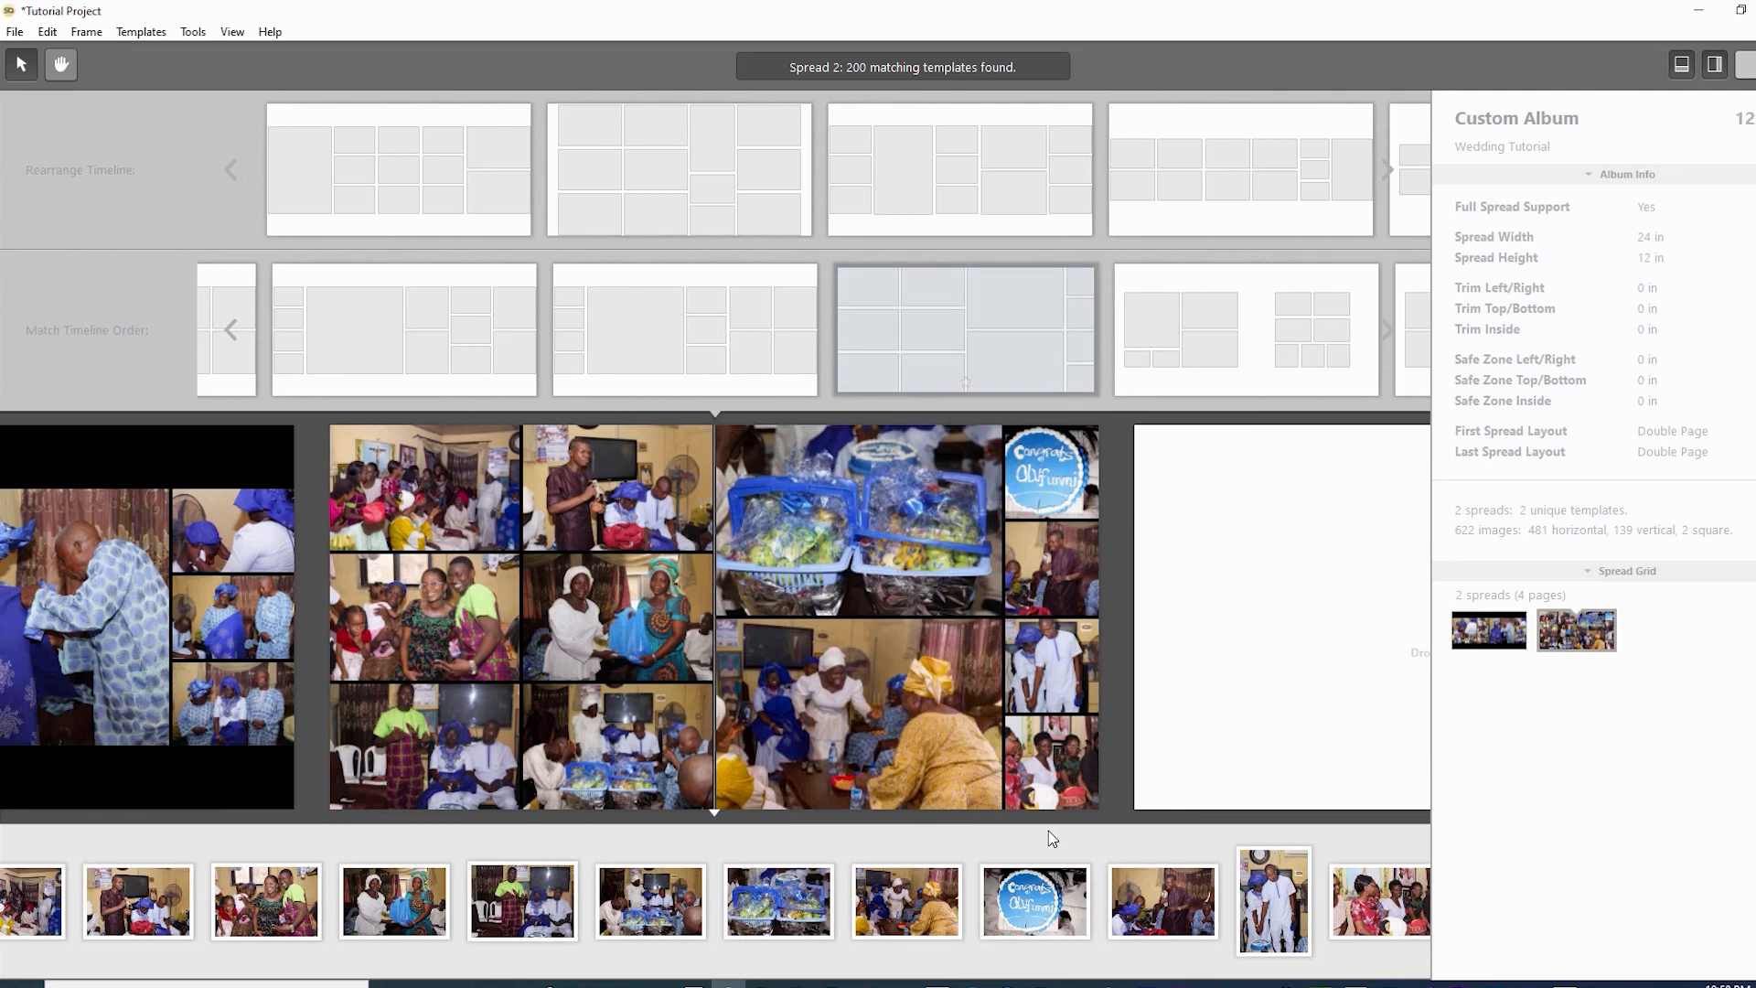
pyautogui.press('Return')
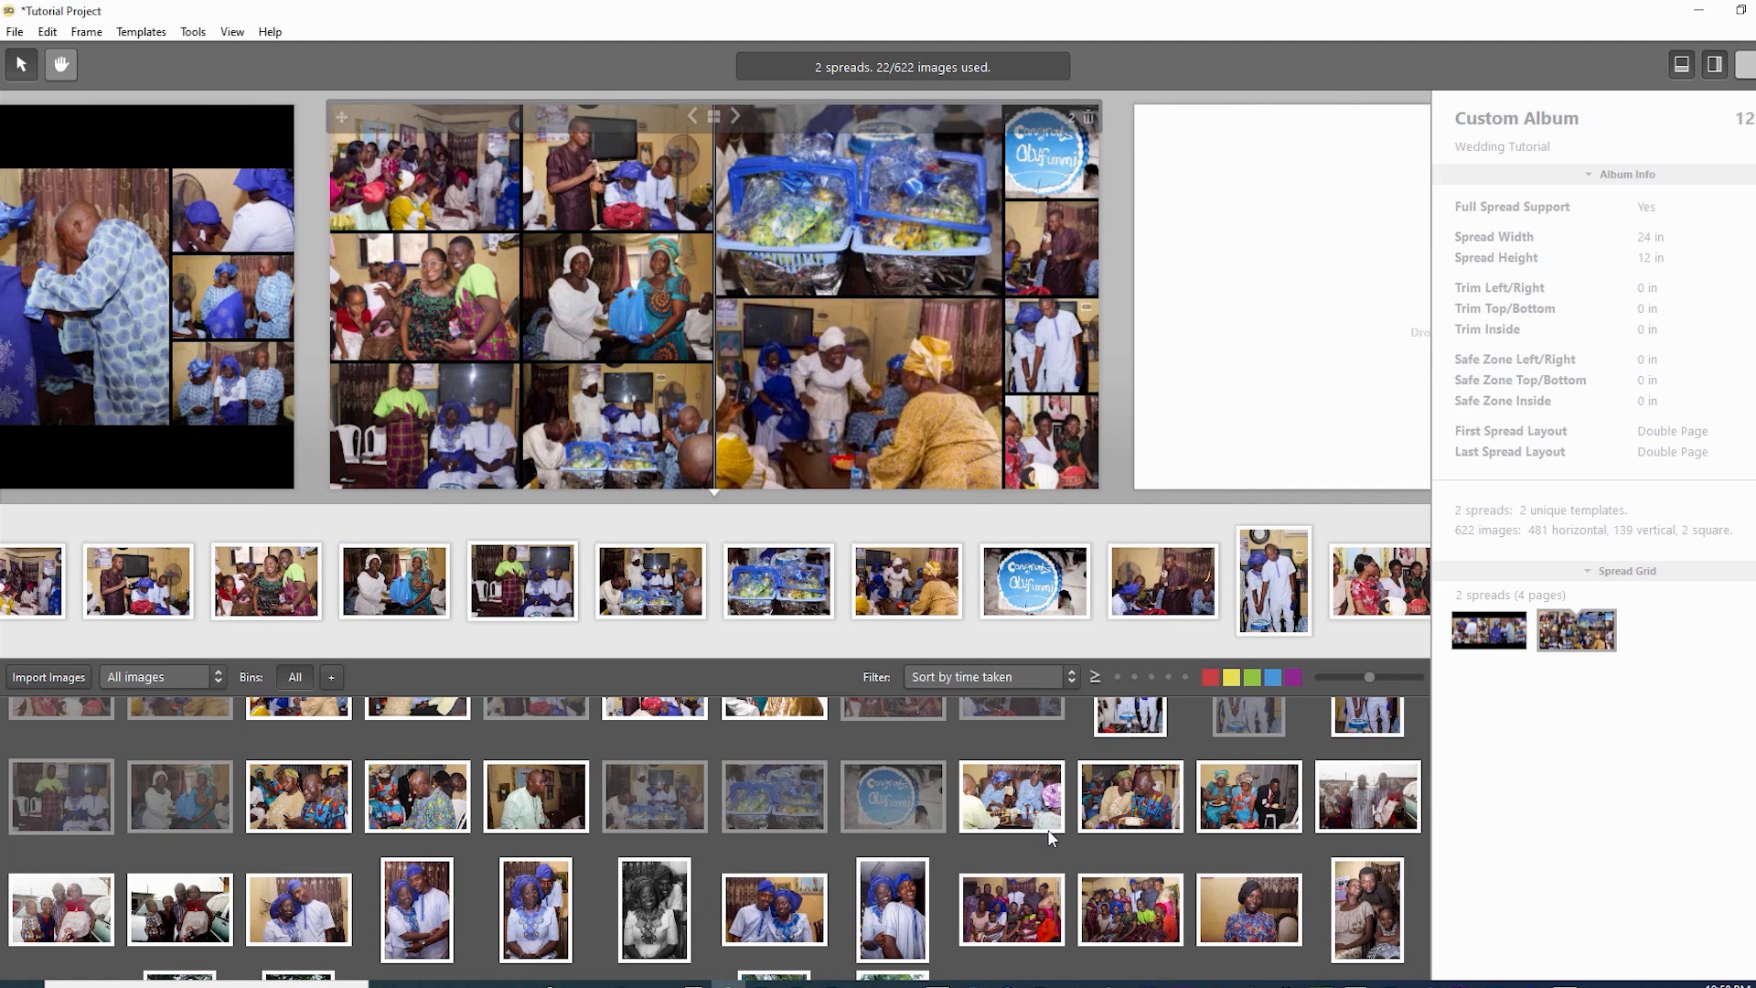
pyautogui.press('Tab')
pyautogui.press('Right')
pyautogui.press('Left')
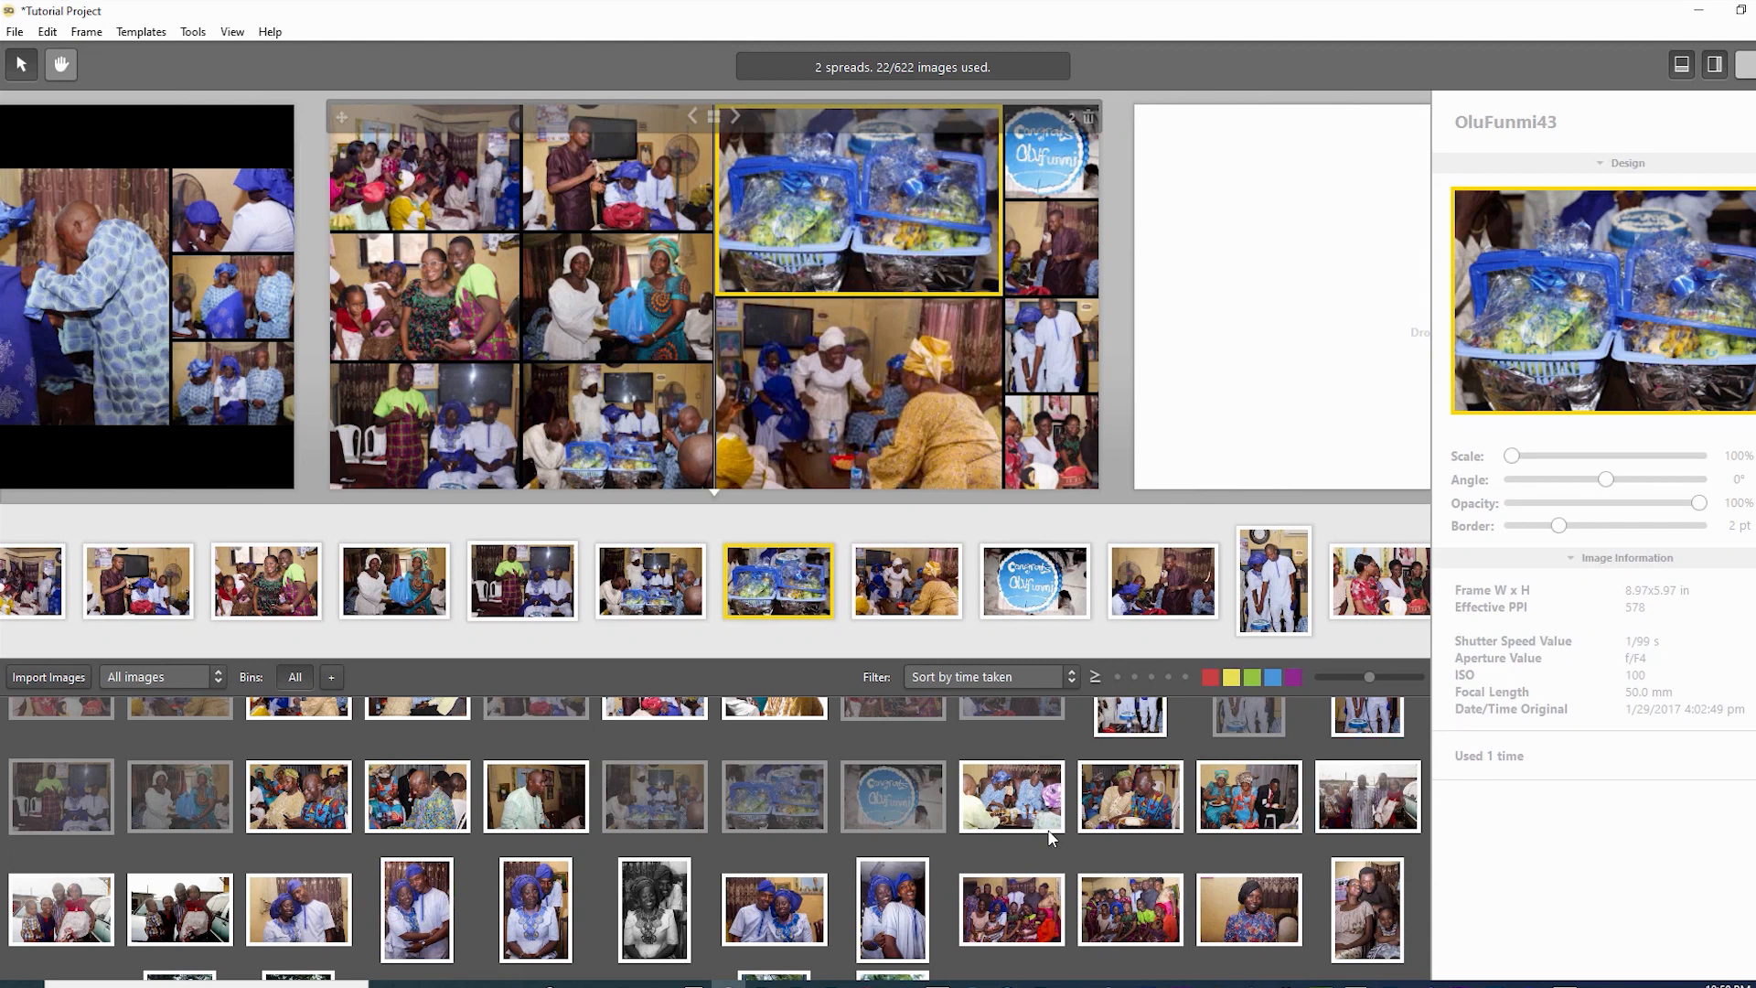
pyautogui.press('Right')
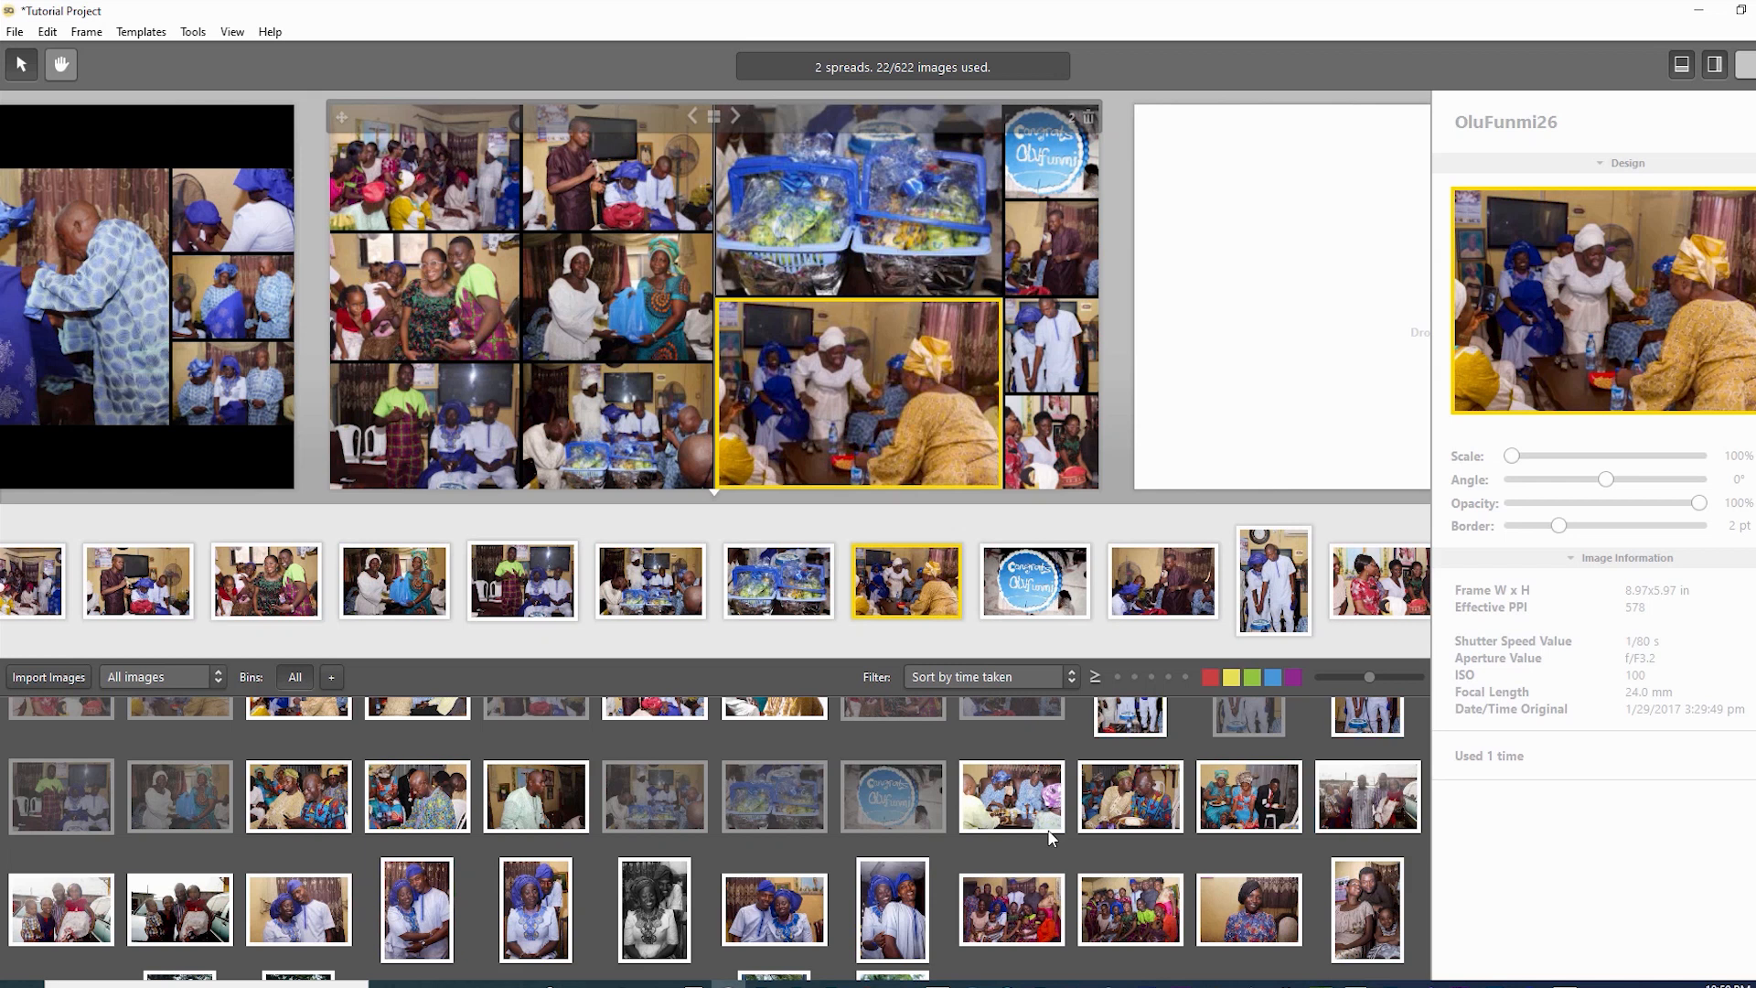
pyautogui.press('Right')
pyautogui.press('Up')
pyautogui.press('Up')
pyautogui.press('Down')
pyautogui.press('Down')
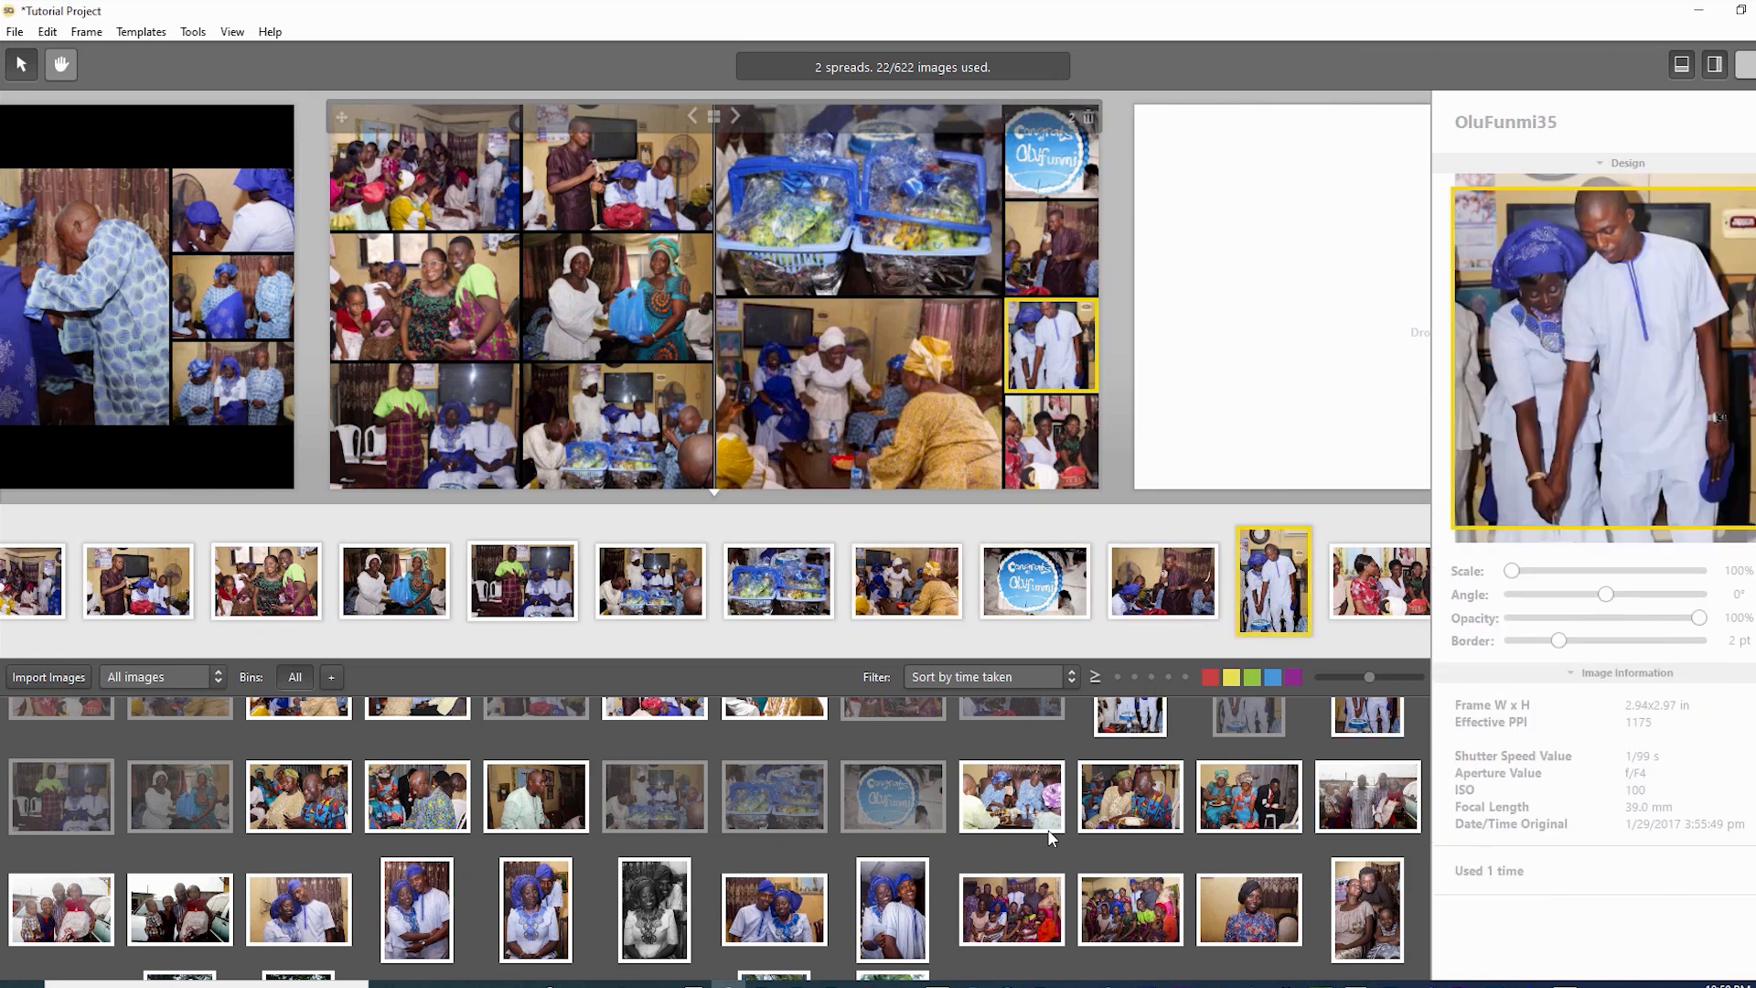
pyautogui.press('Up')
pyautogui.press('Up')
pyautogui.press('Left')
pyautogui.press('Down')
pyautogui.press('Right')
pyautogui.press('Up')
pyautogui.press('Up')
pyautogui.press('Up')
pyautogui.press('Left')
pyautogui.press('Left')
pyautogui.press('Down')
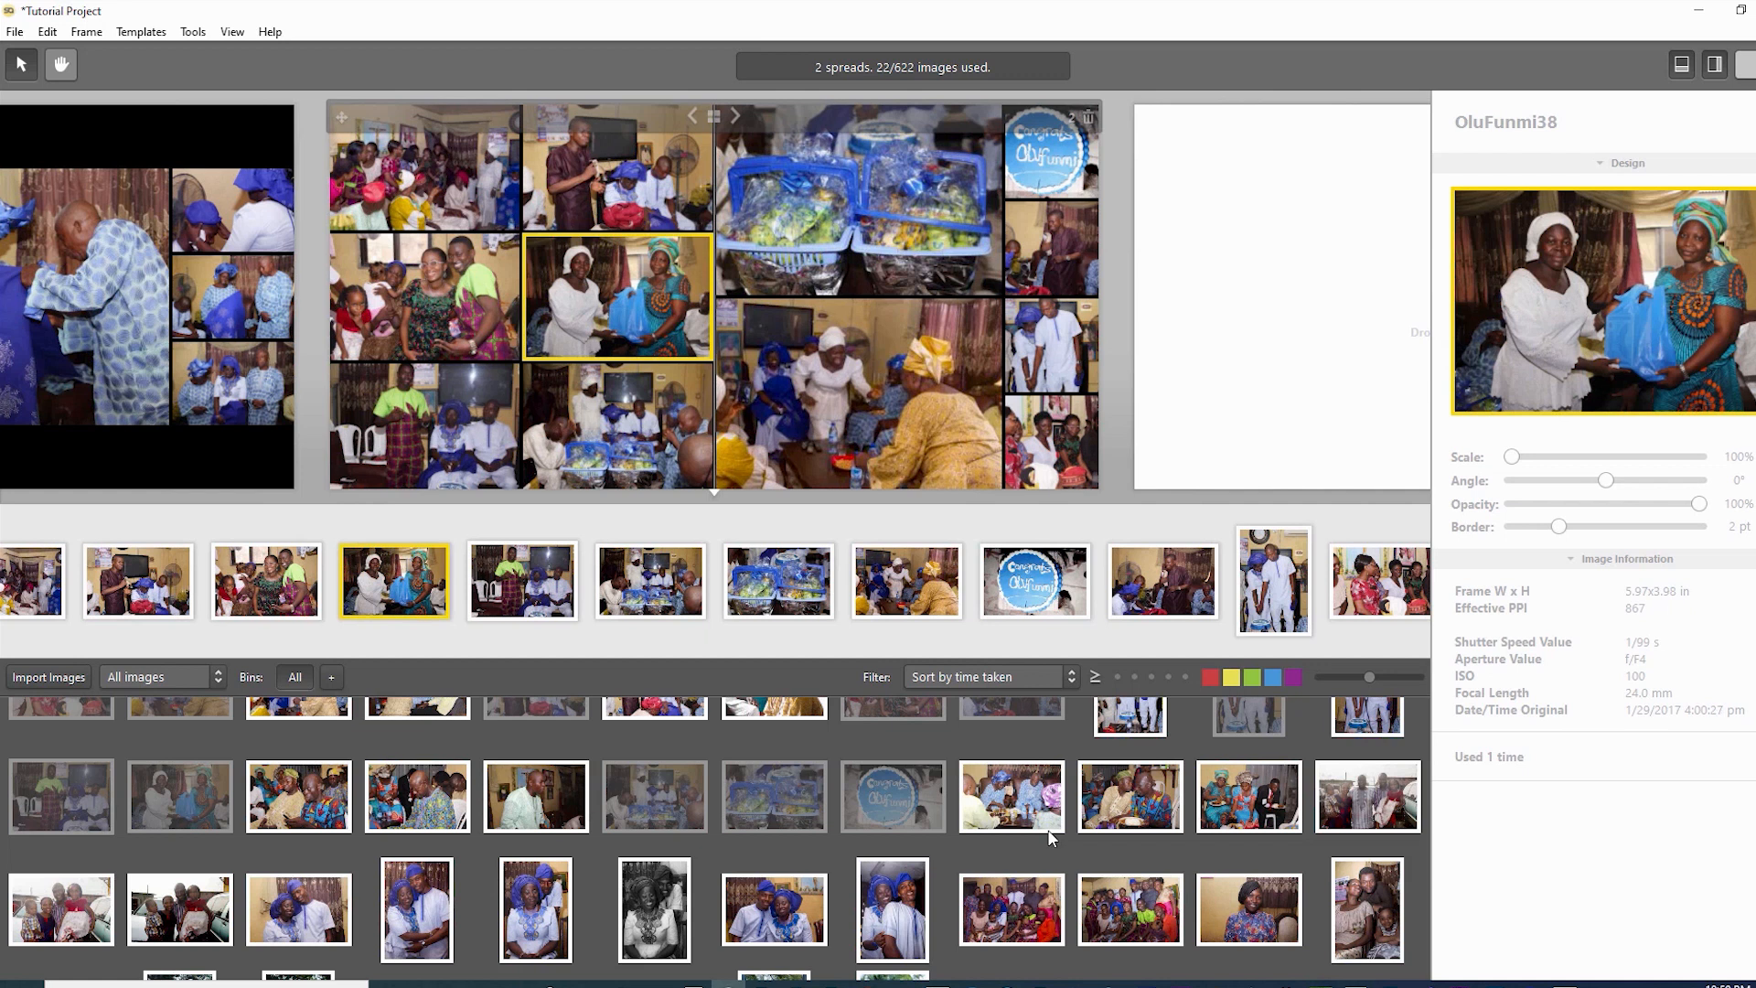
pyautogui.press('Down')
pyautogui.press('Right')
pyautogui.press('Left')
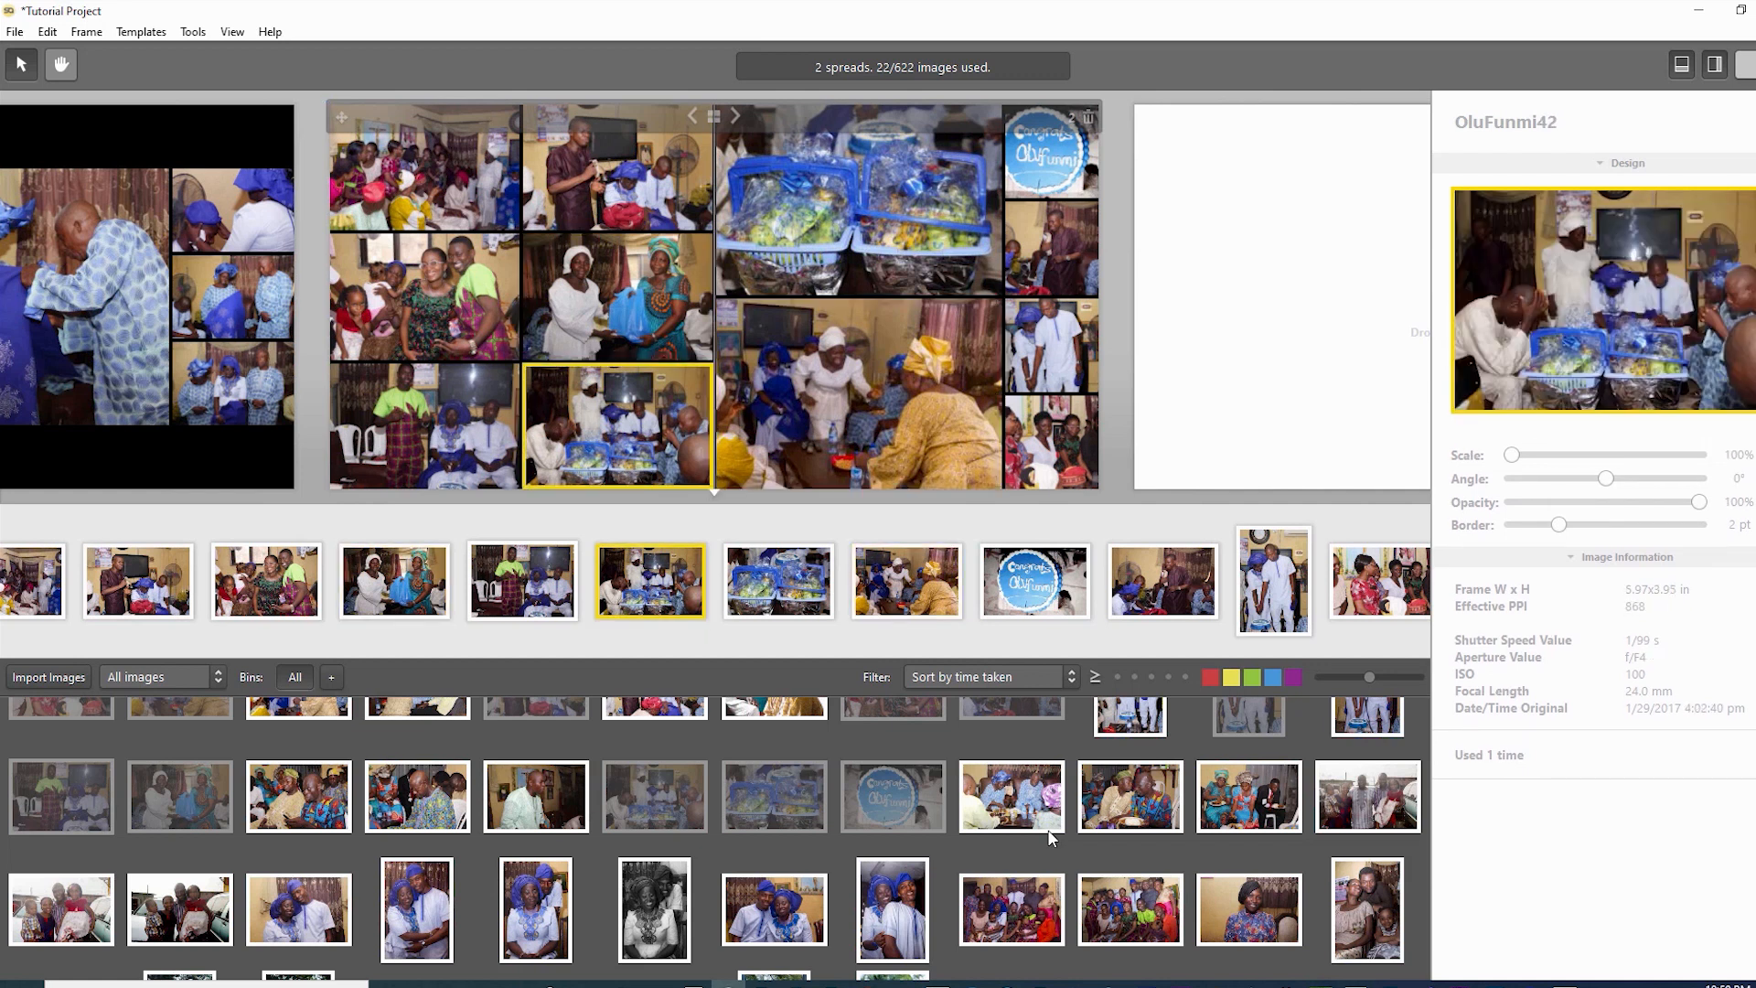
pyautogui.press('Down')
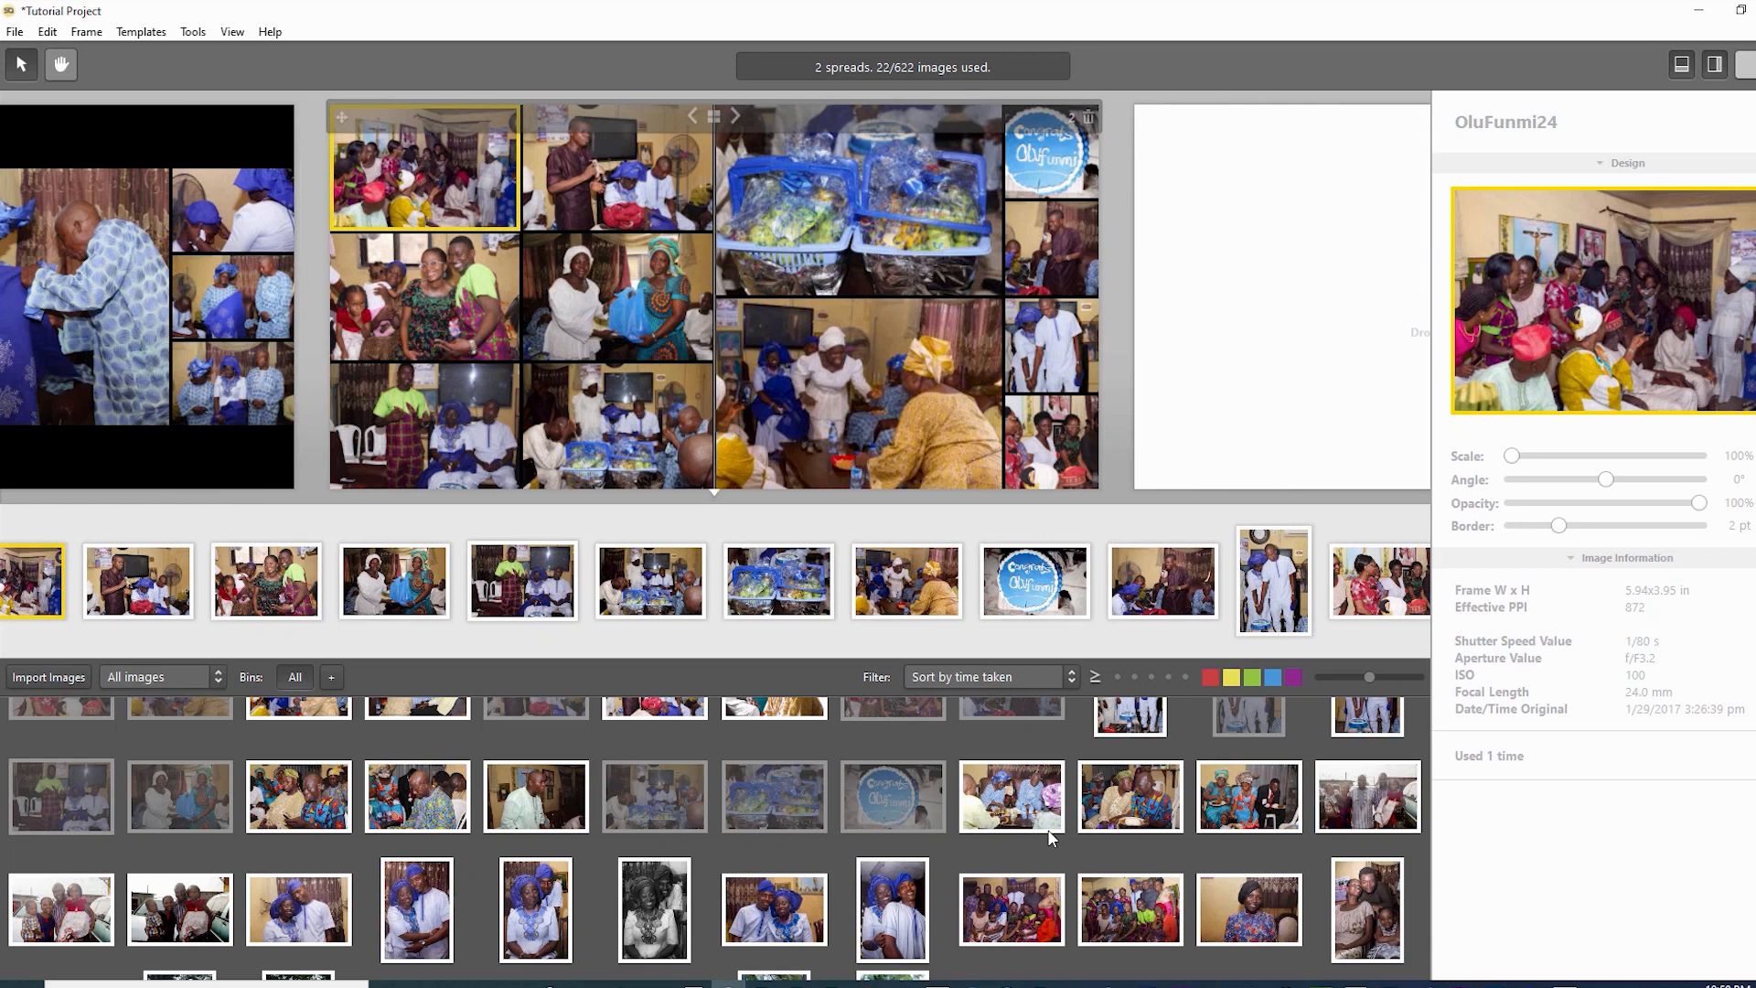
pyautogui.press('Down')
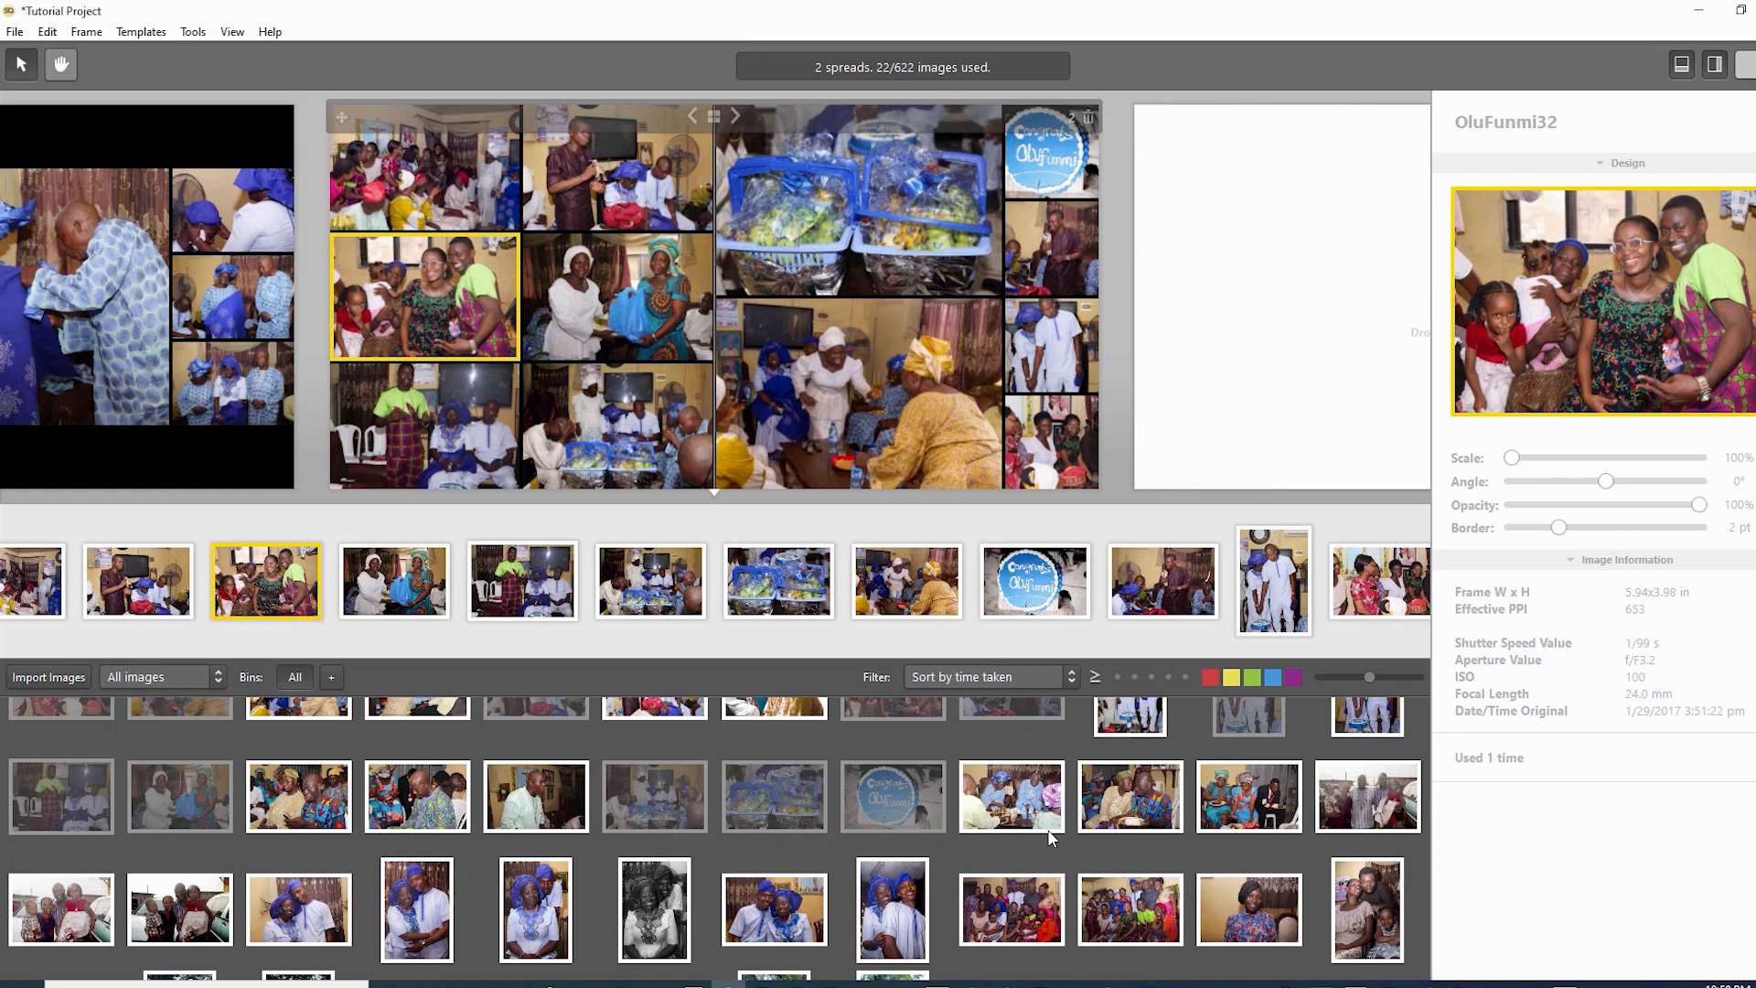
pyautogui.press('Right')
pyautogui.press('Tab')
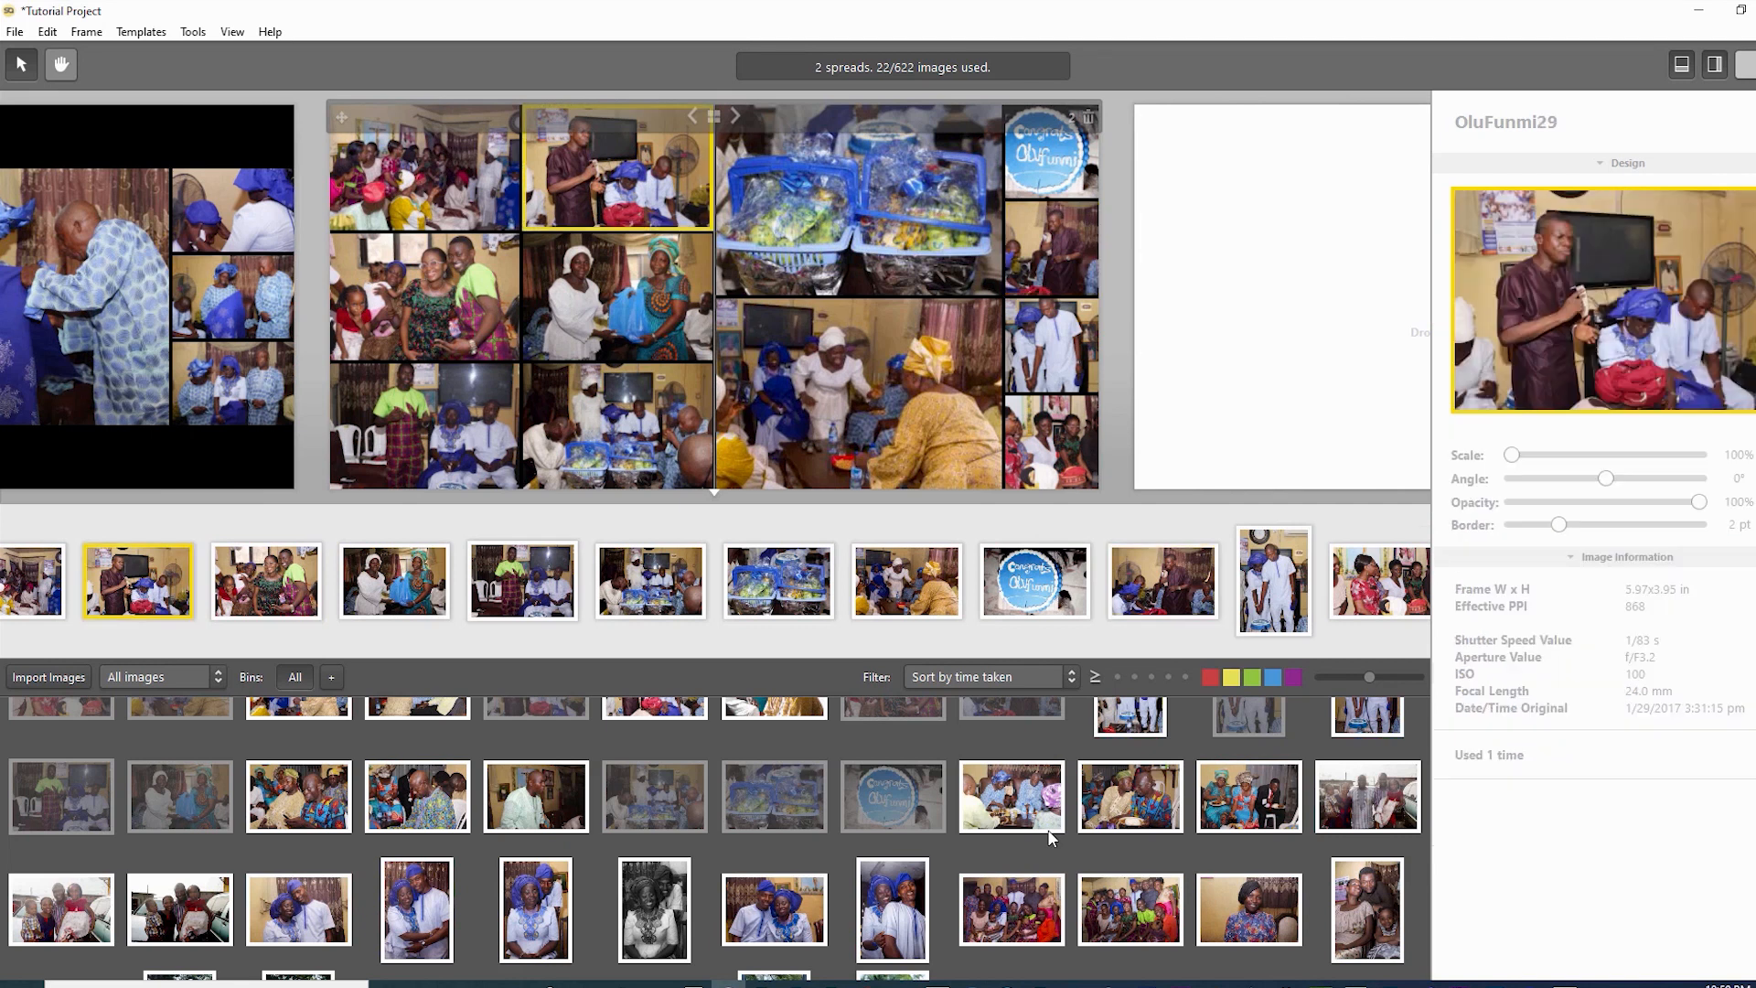
pyautogui.press('Tab')
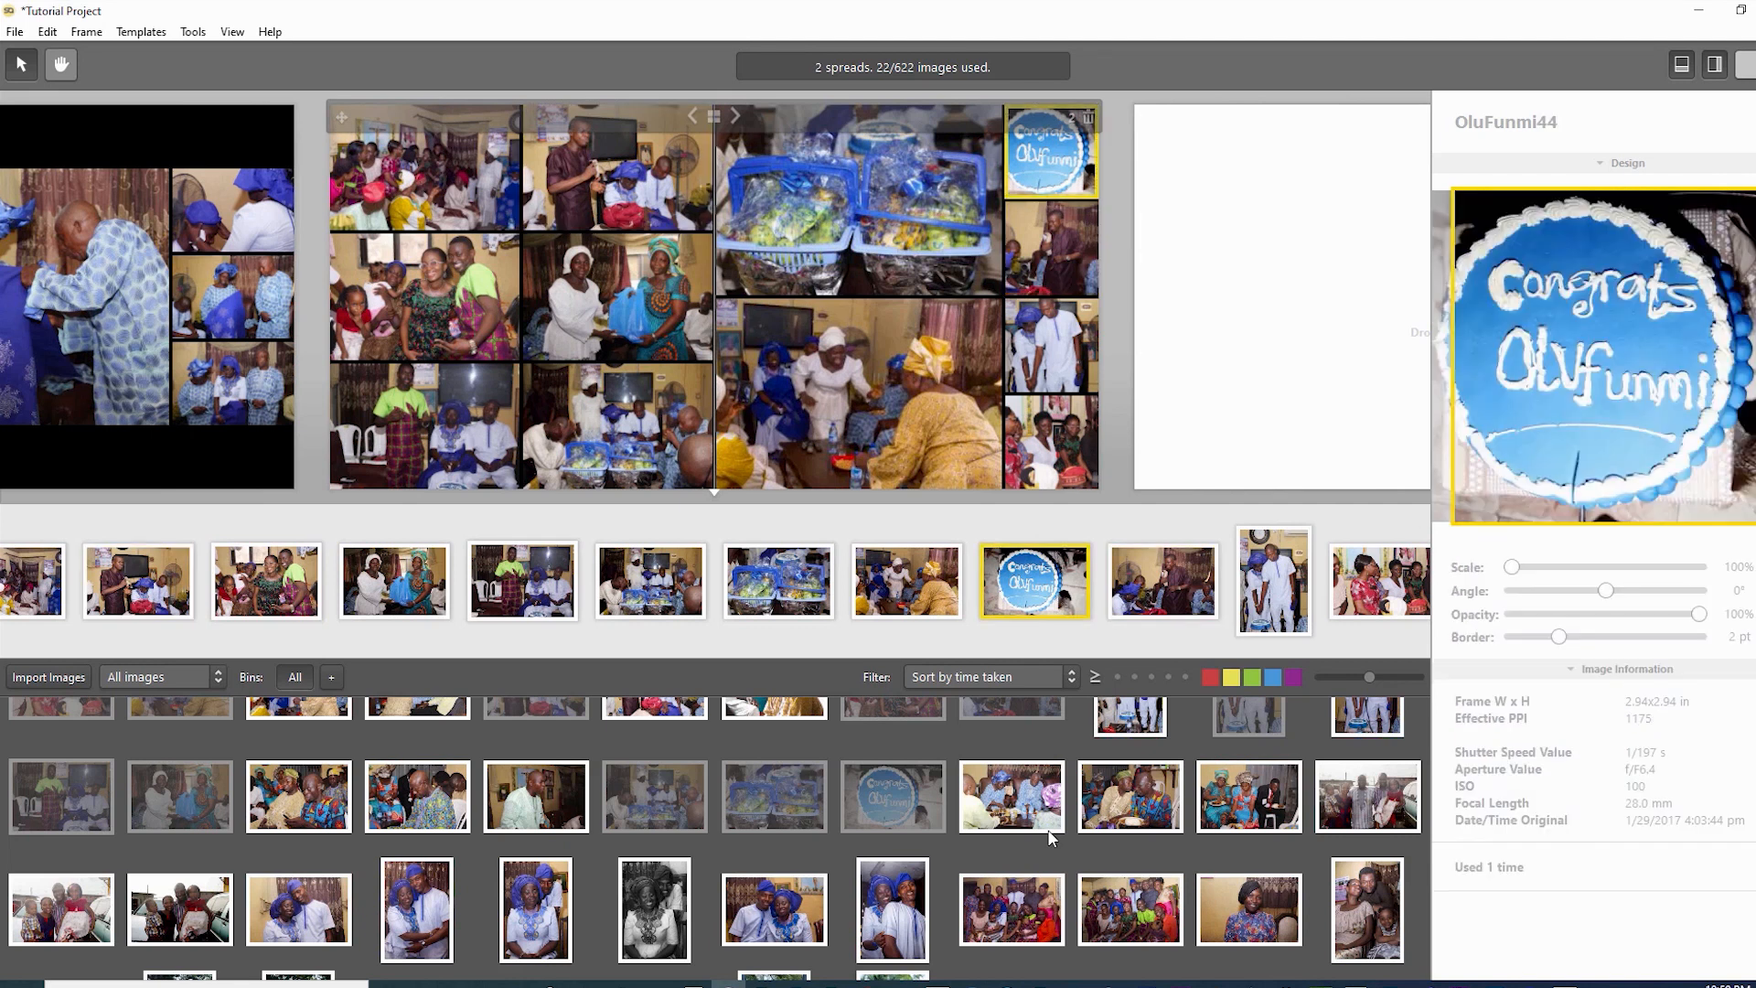
# - Swap the cake photo into the top-middle frame, then review the spread's other photo frames
pyautogui.moveTo(1051, 151)
pyautogui.mouseDown()
pyautogui.moveTo(617, 297)
pyautogui.moveTo(617, 167)
pyautogui.mouseUp()
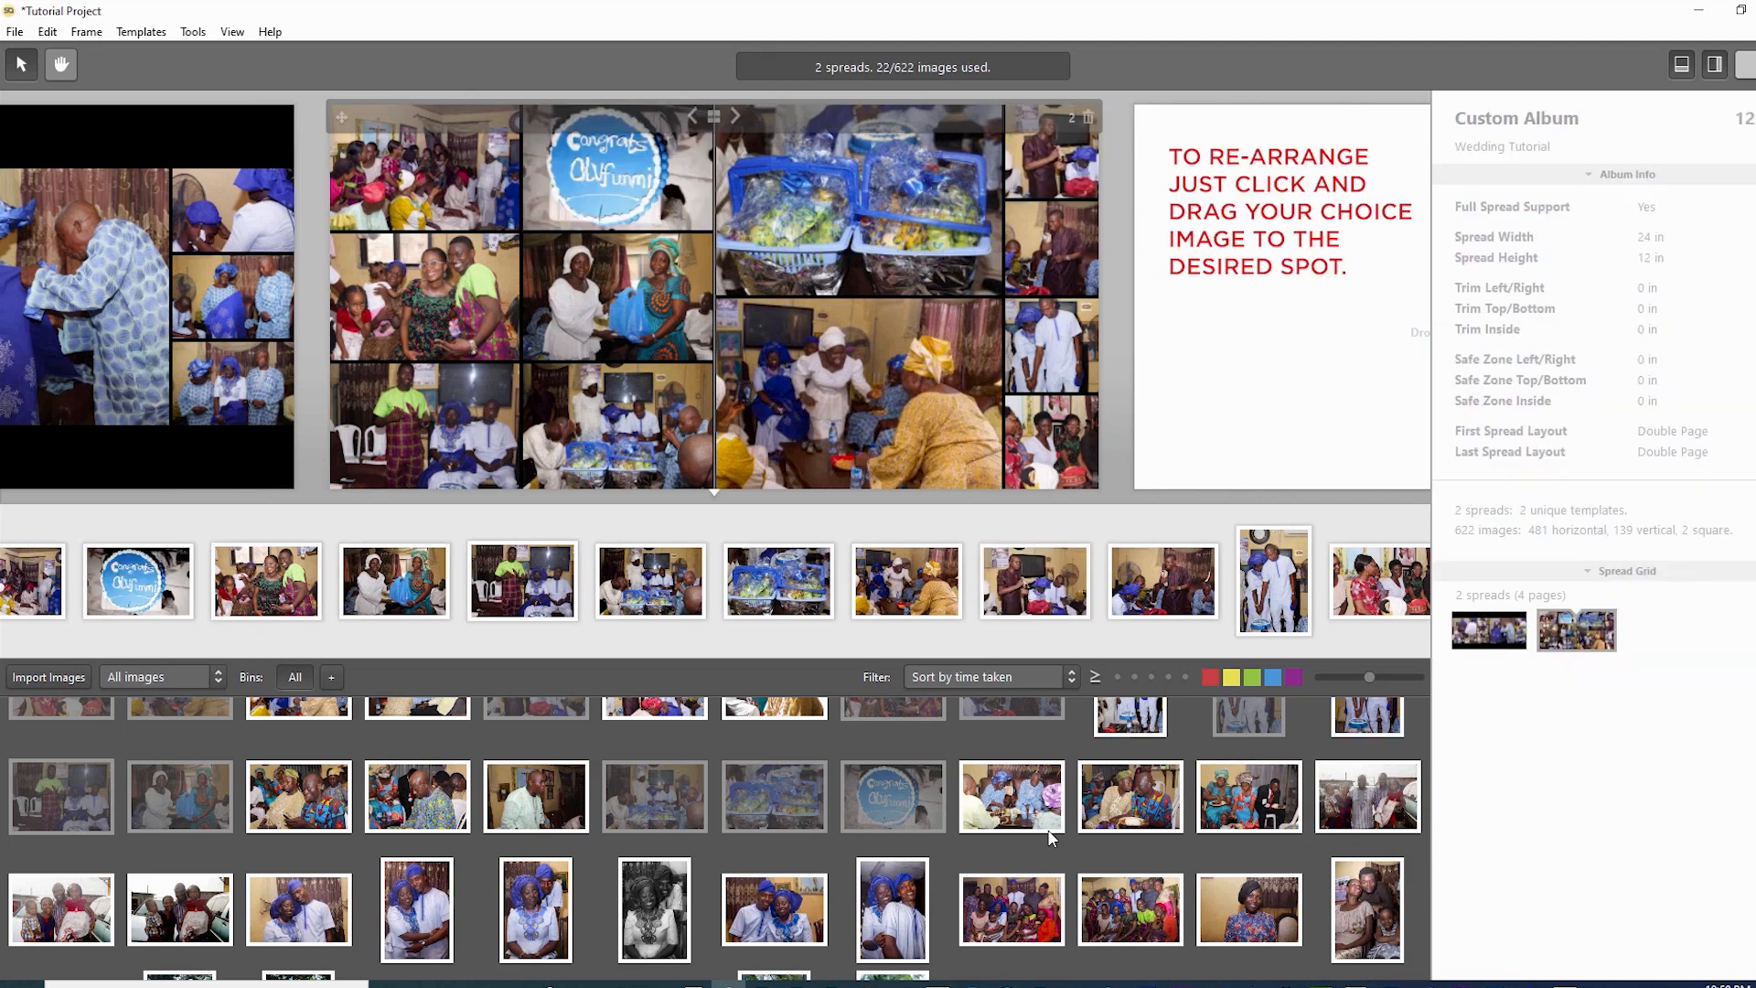
pyautogui.click(617, 296)
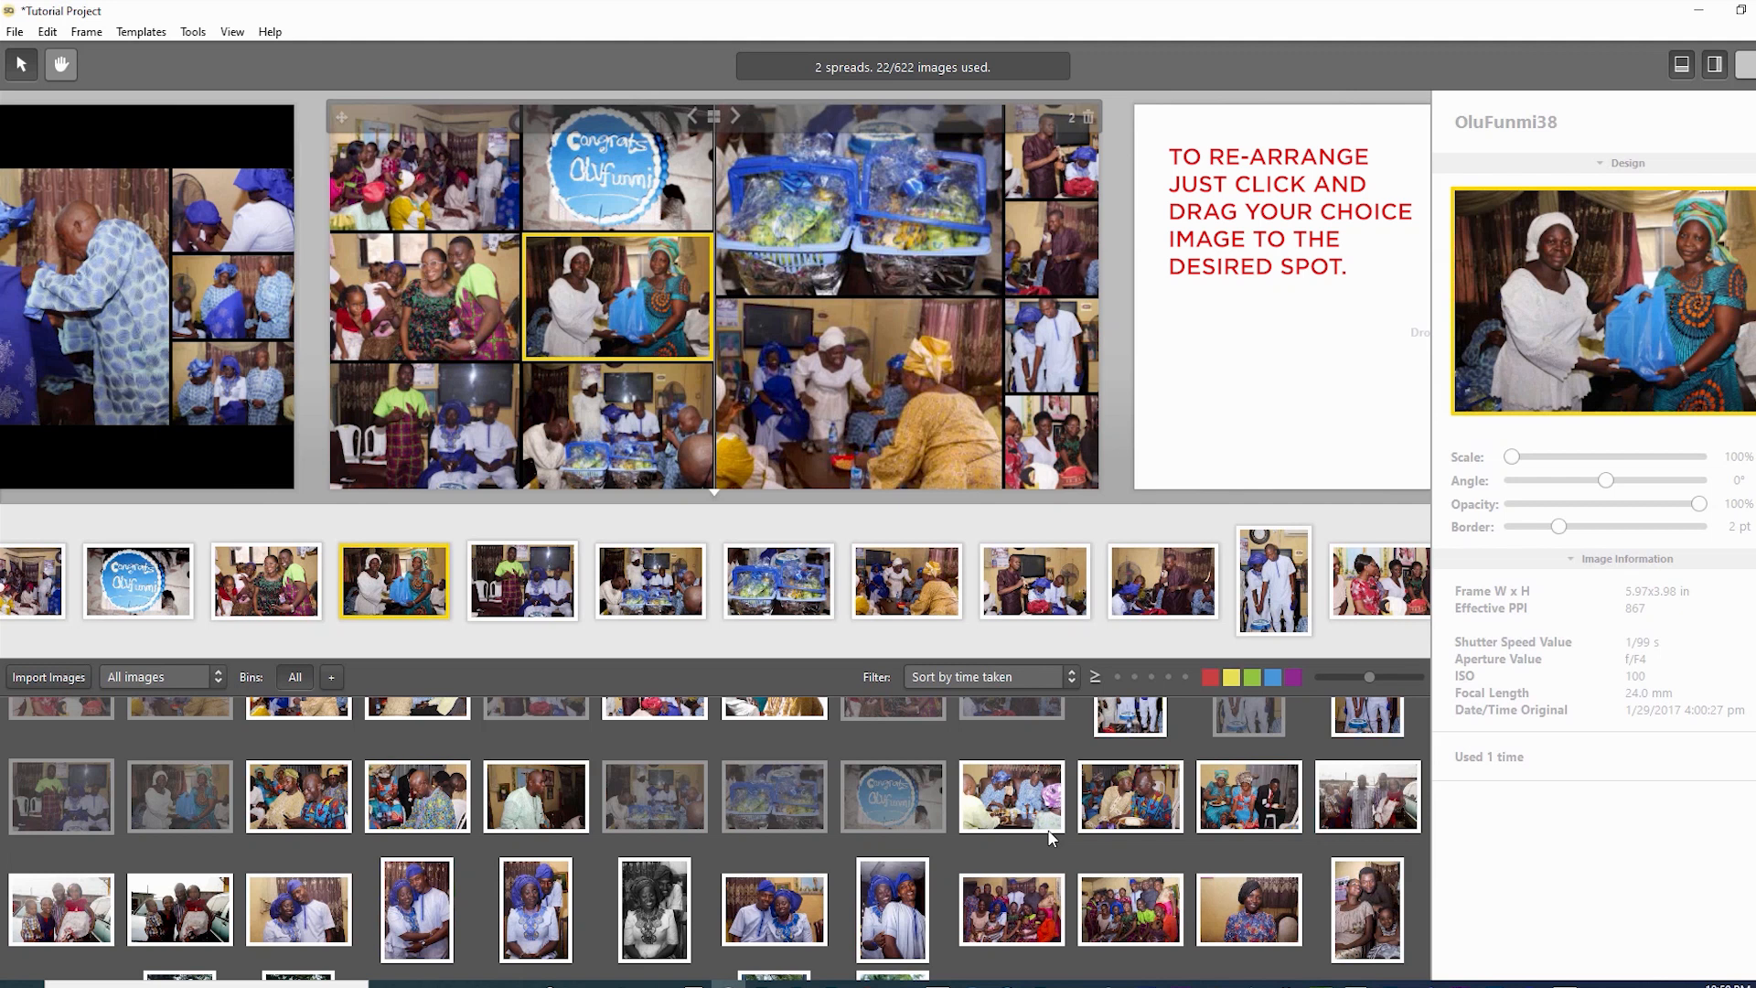
pyautogui.click(618, 425)
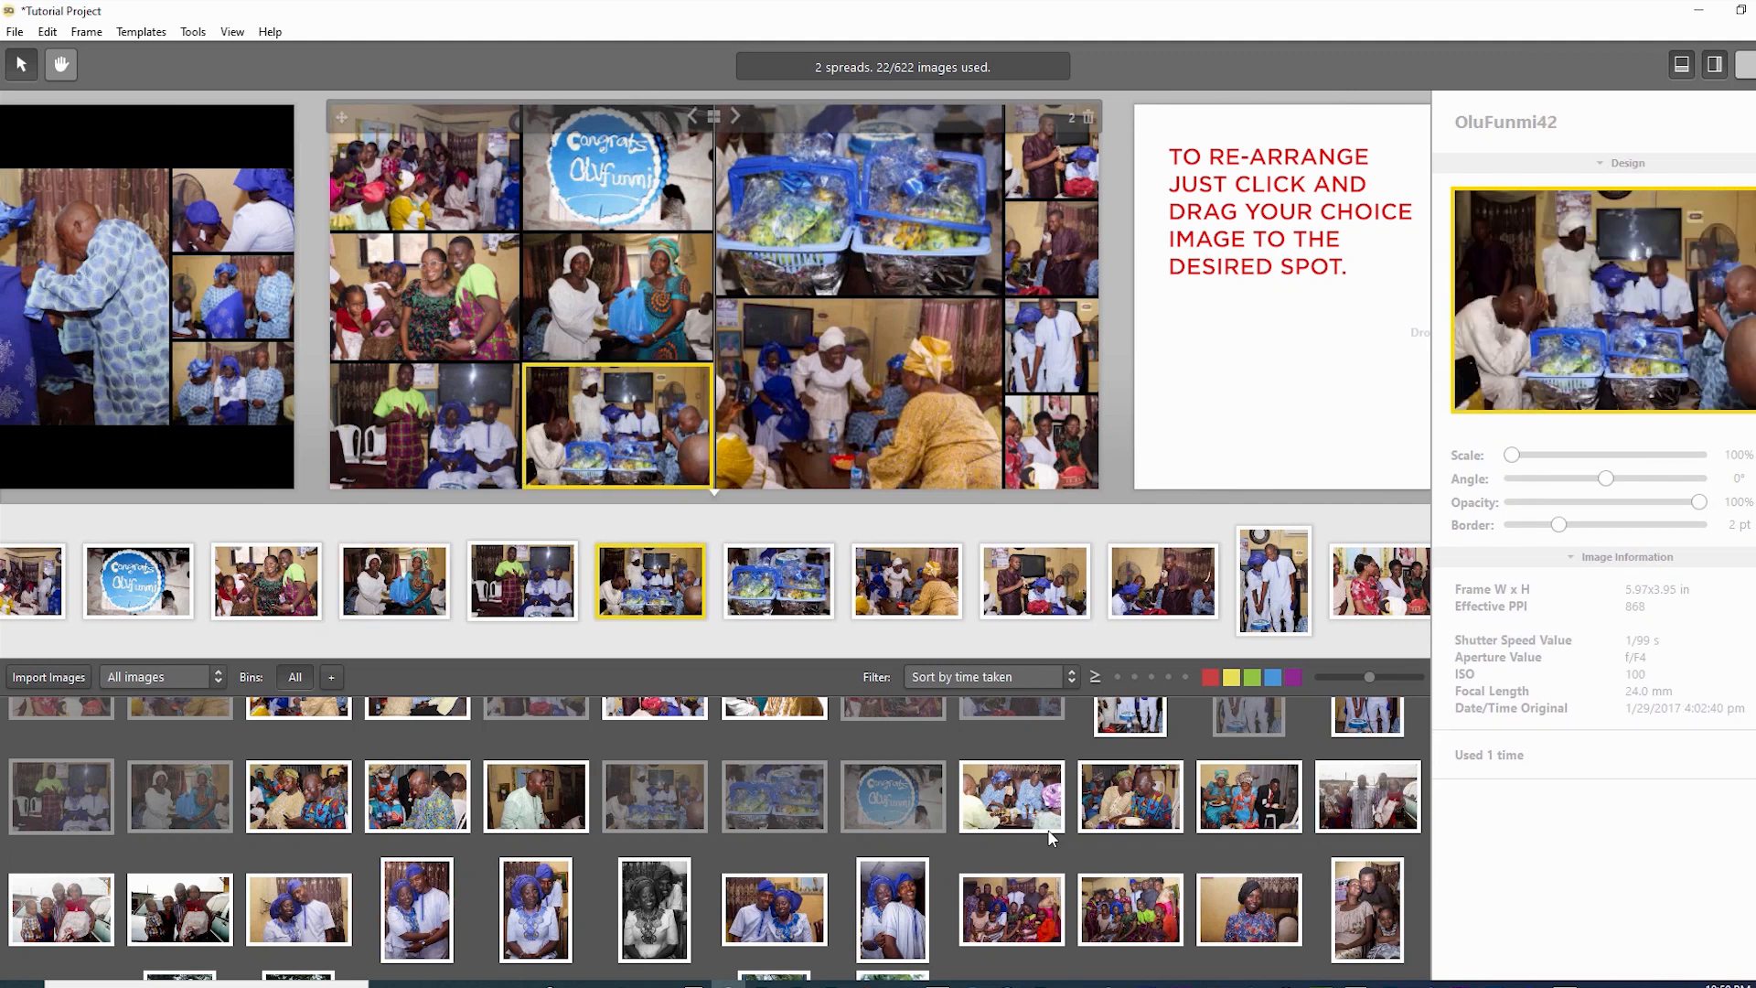
pyautogui.click(424, 426)
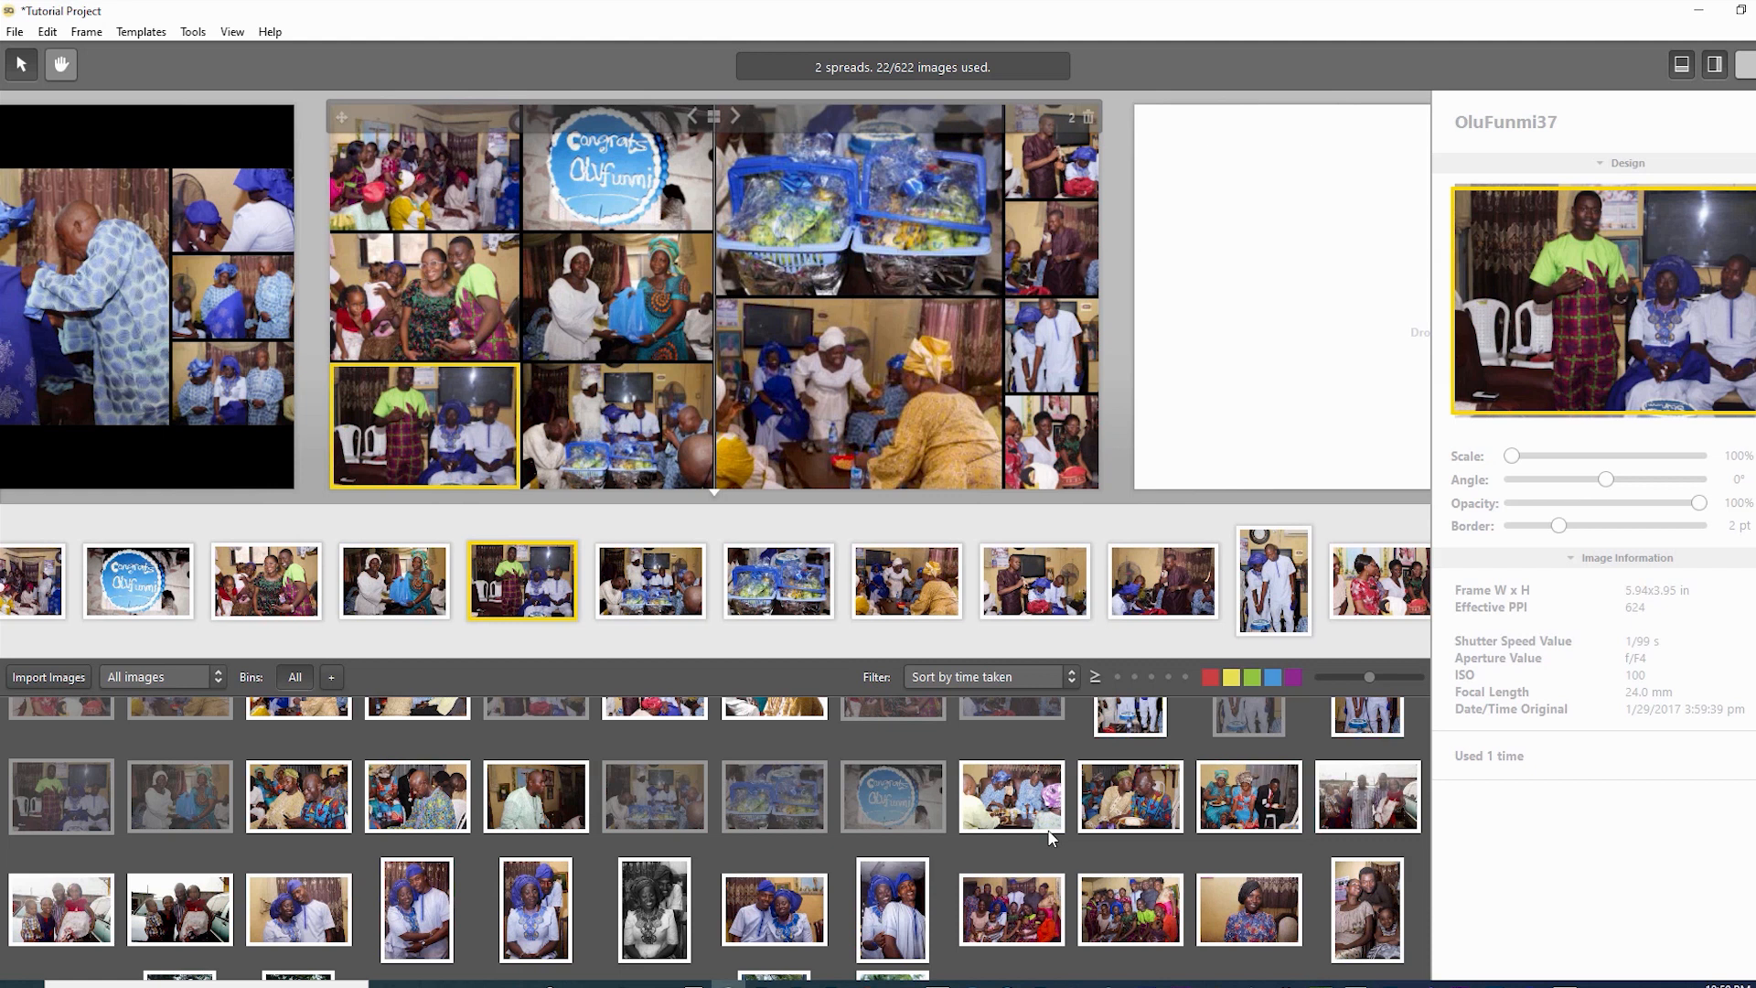
pyautogui.click(858, 200)
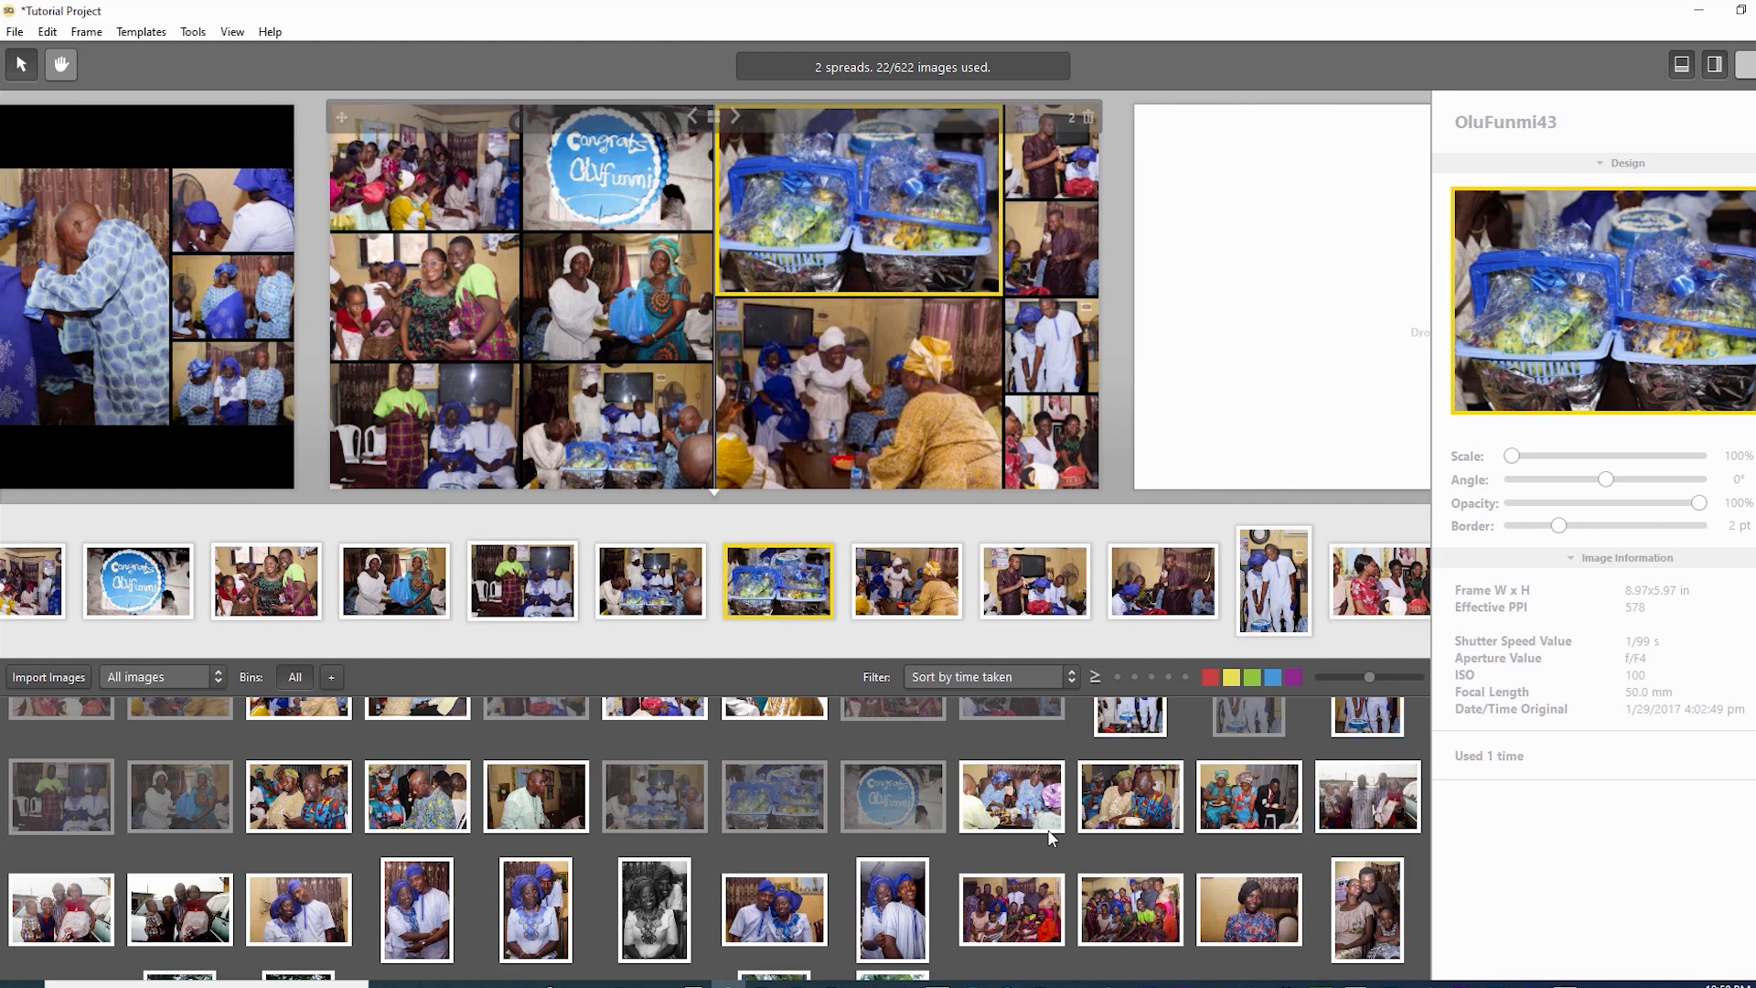
pyautogui.click(858, 393)
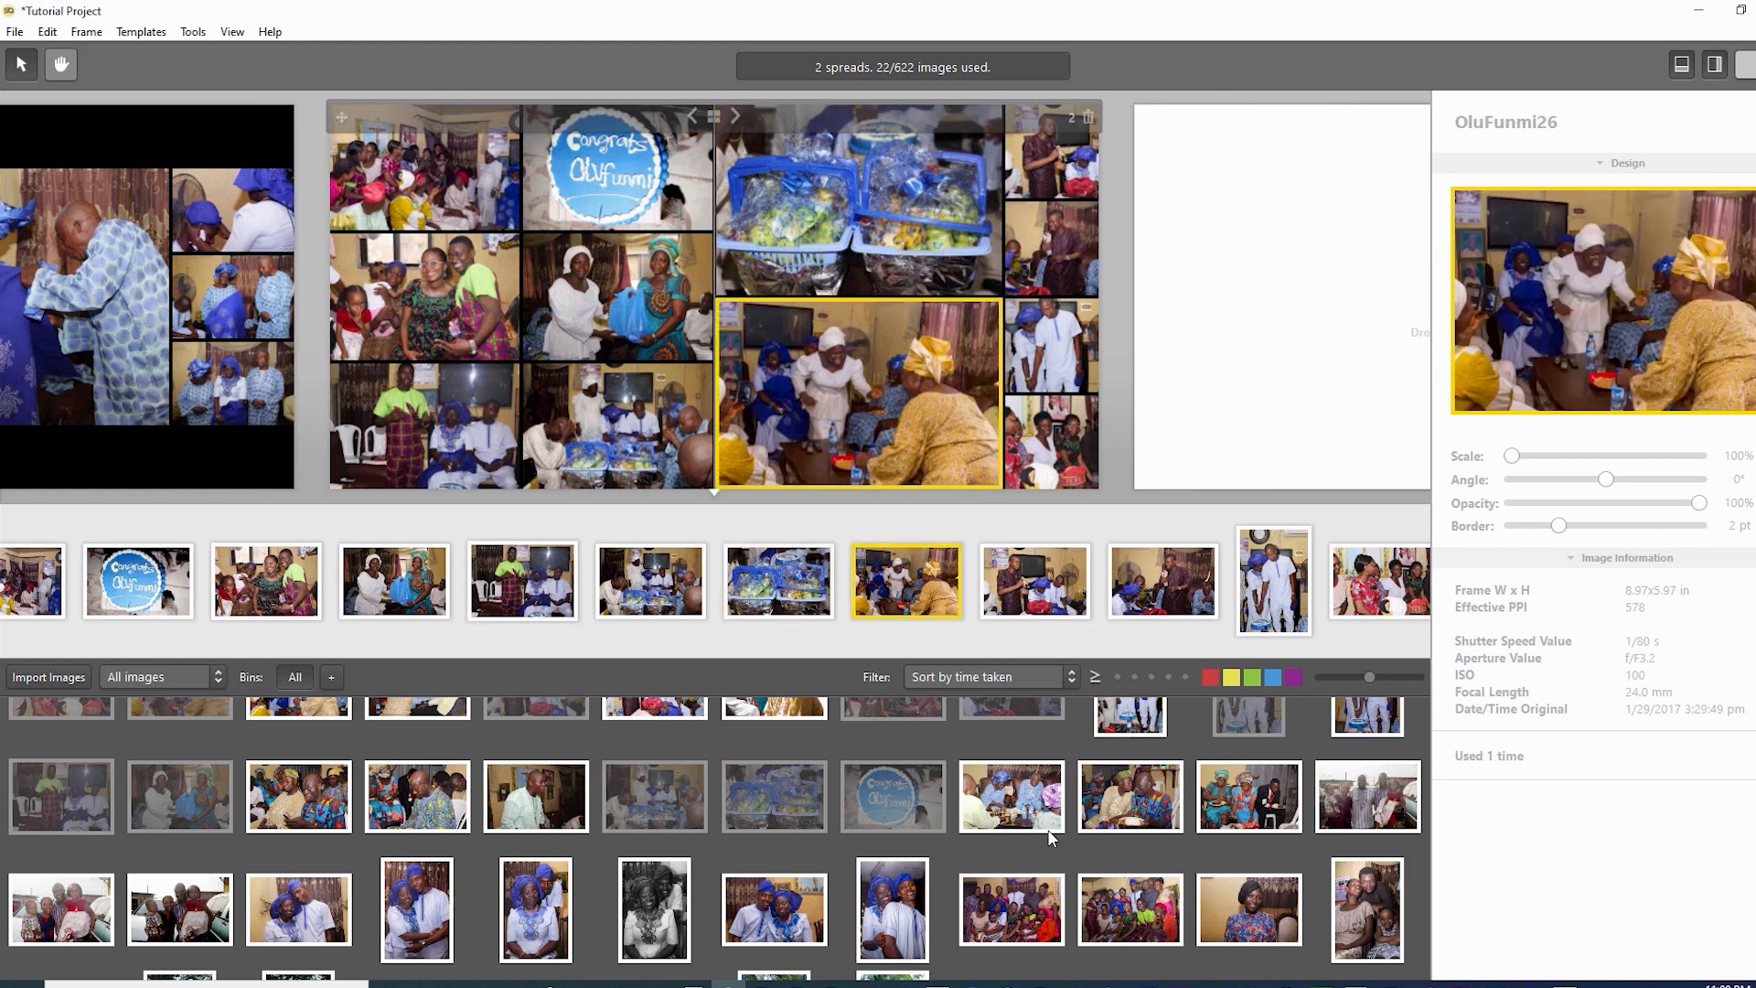
# - Enlarge the top right-column photo to about 122% and reposition it within its frame
pyautogui.click(1052, 151)
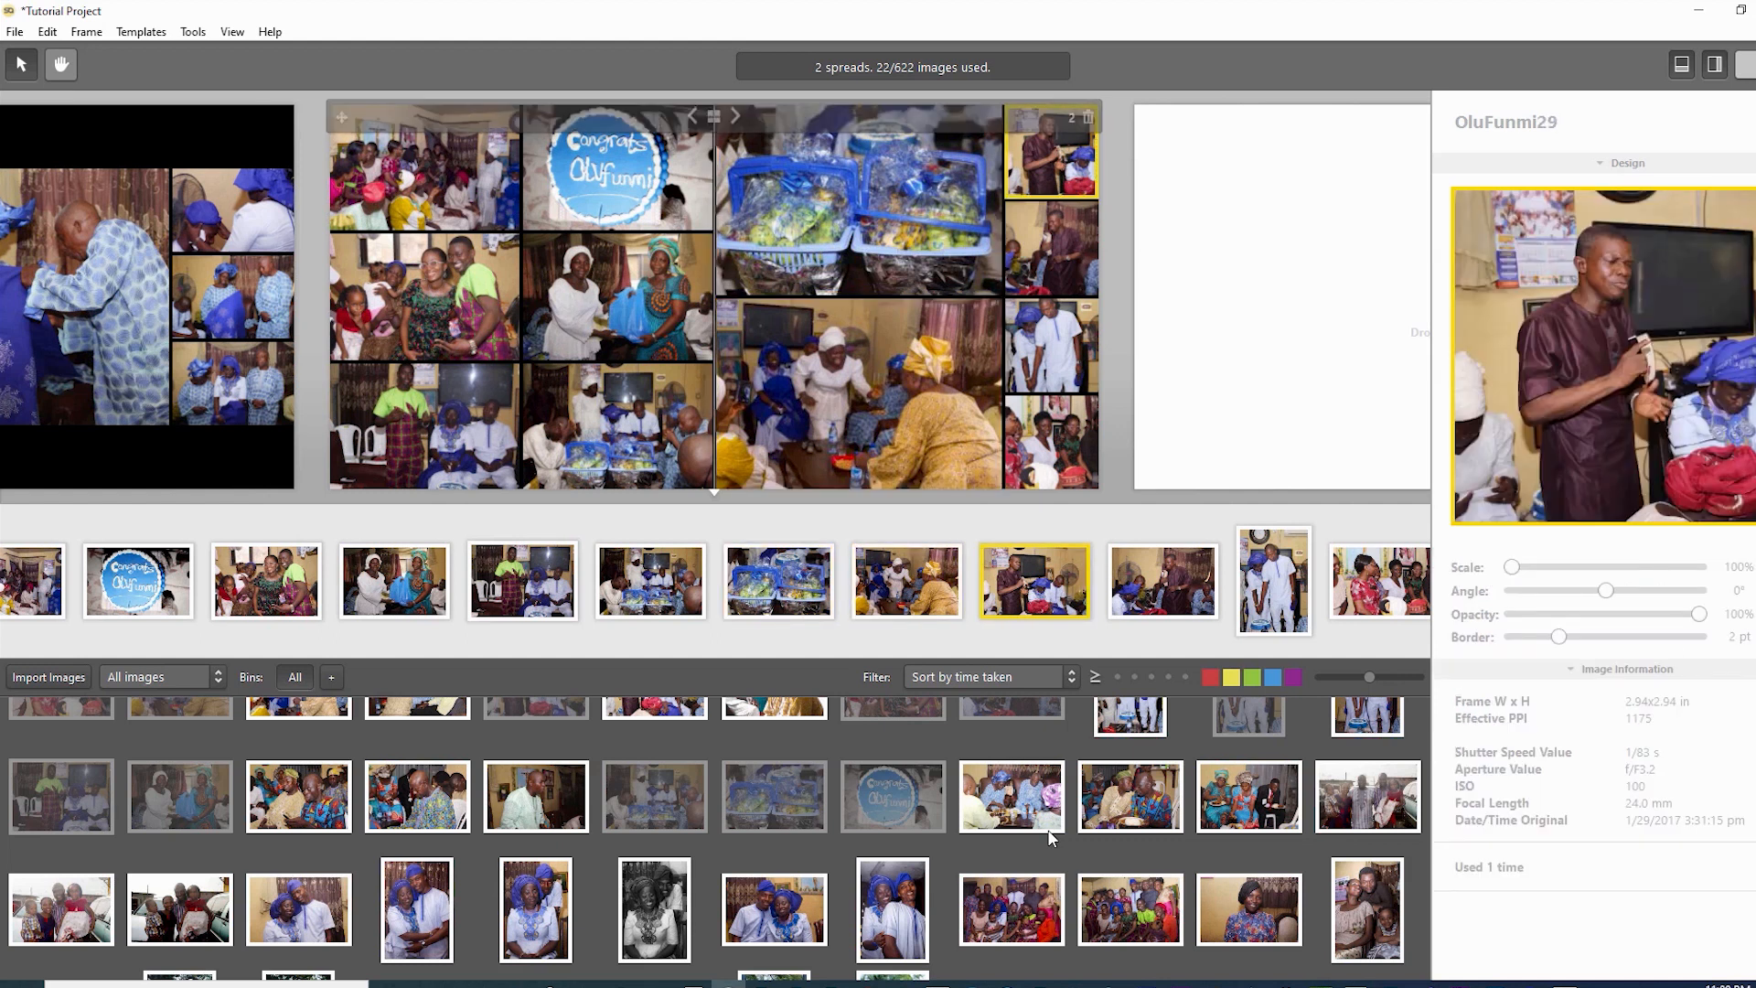
pyautogui.moveTo(1512, 567); pyautogui.dragTo(1554, 567)
pyautogui.moveTo(1605, 357)
pyautogui.mouseDown()
pyautogui.moveTo(1619, 373)
pyautogui.moveTo(1594, 372)
pyautogui.mouseUp()
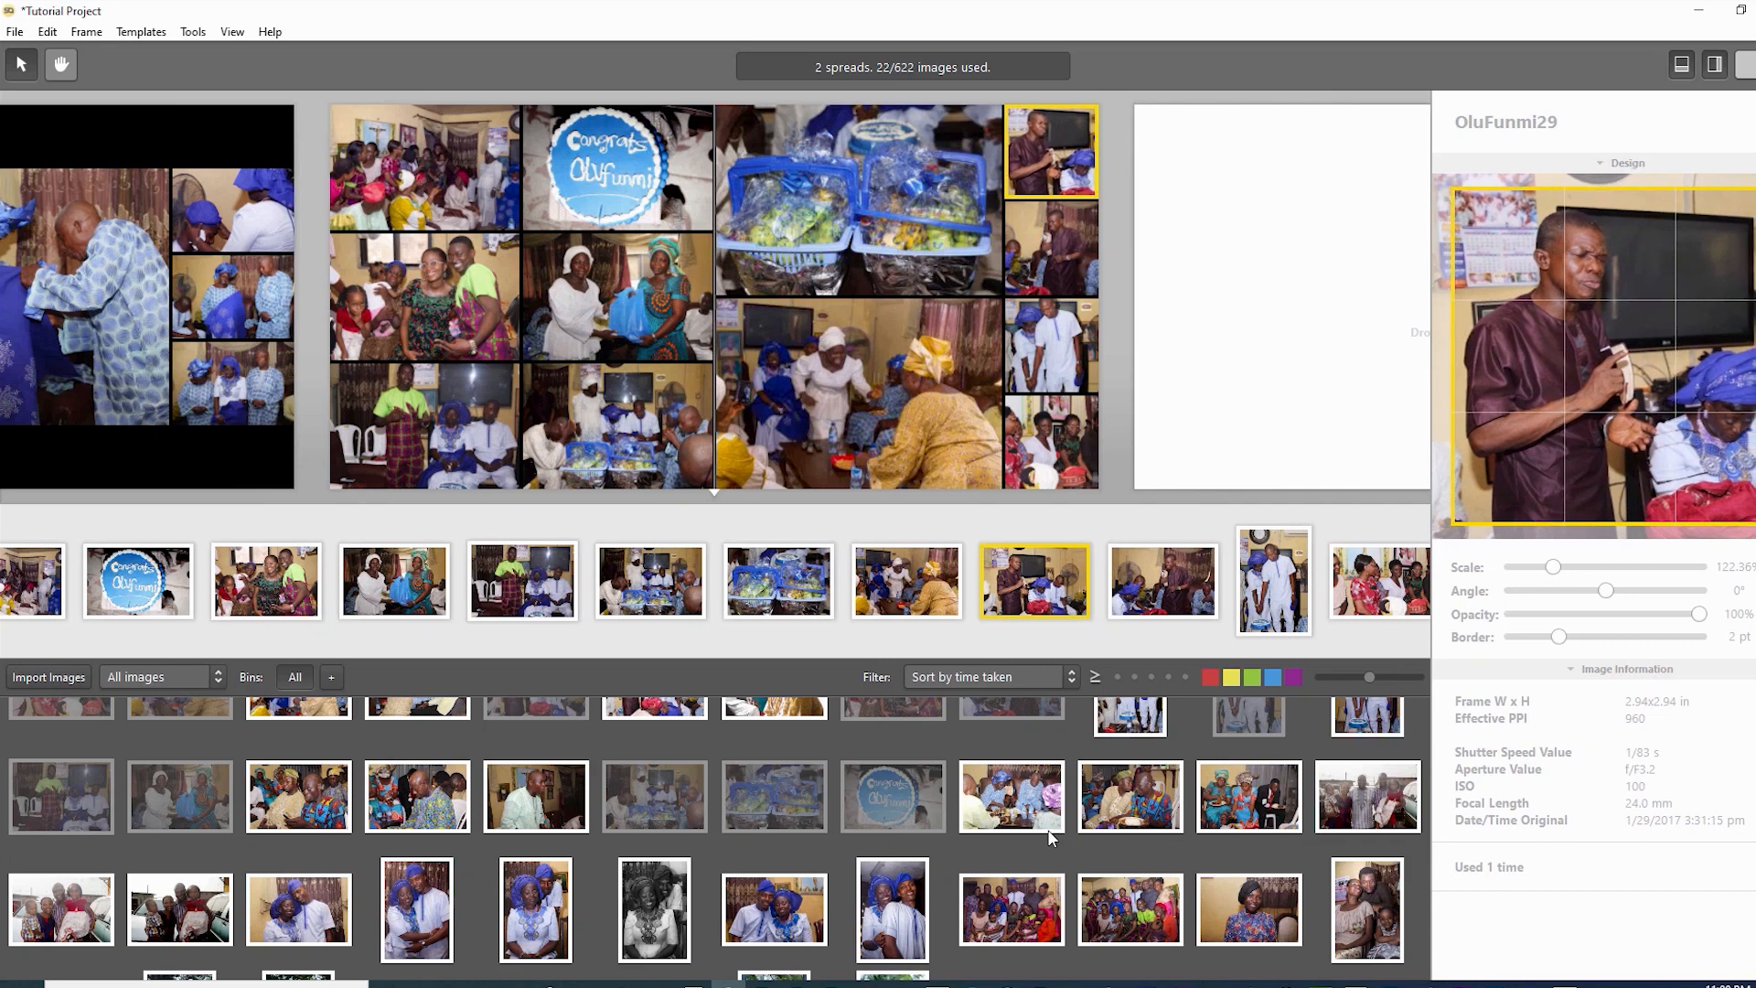
# - Shift the second small photo right at 100% scale, and move the couple photo up to show the cake
pyautogui.click(1051, 248)
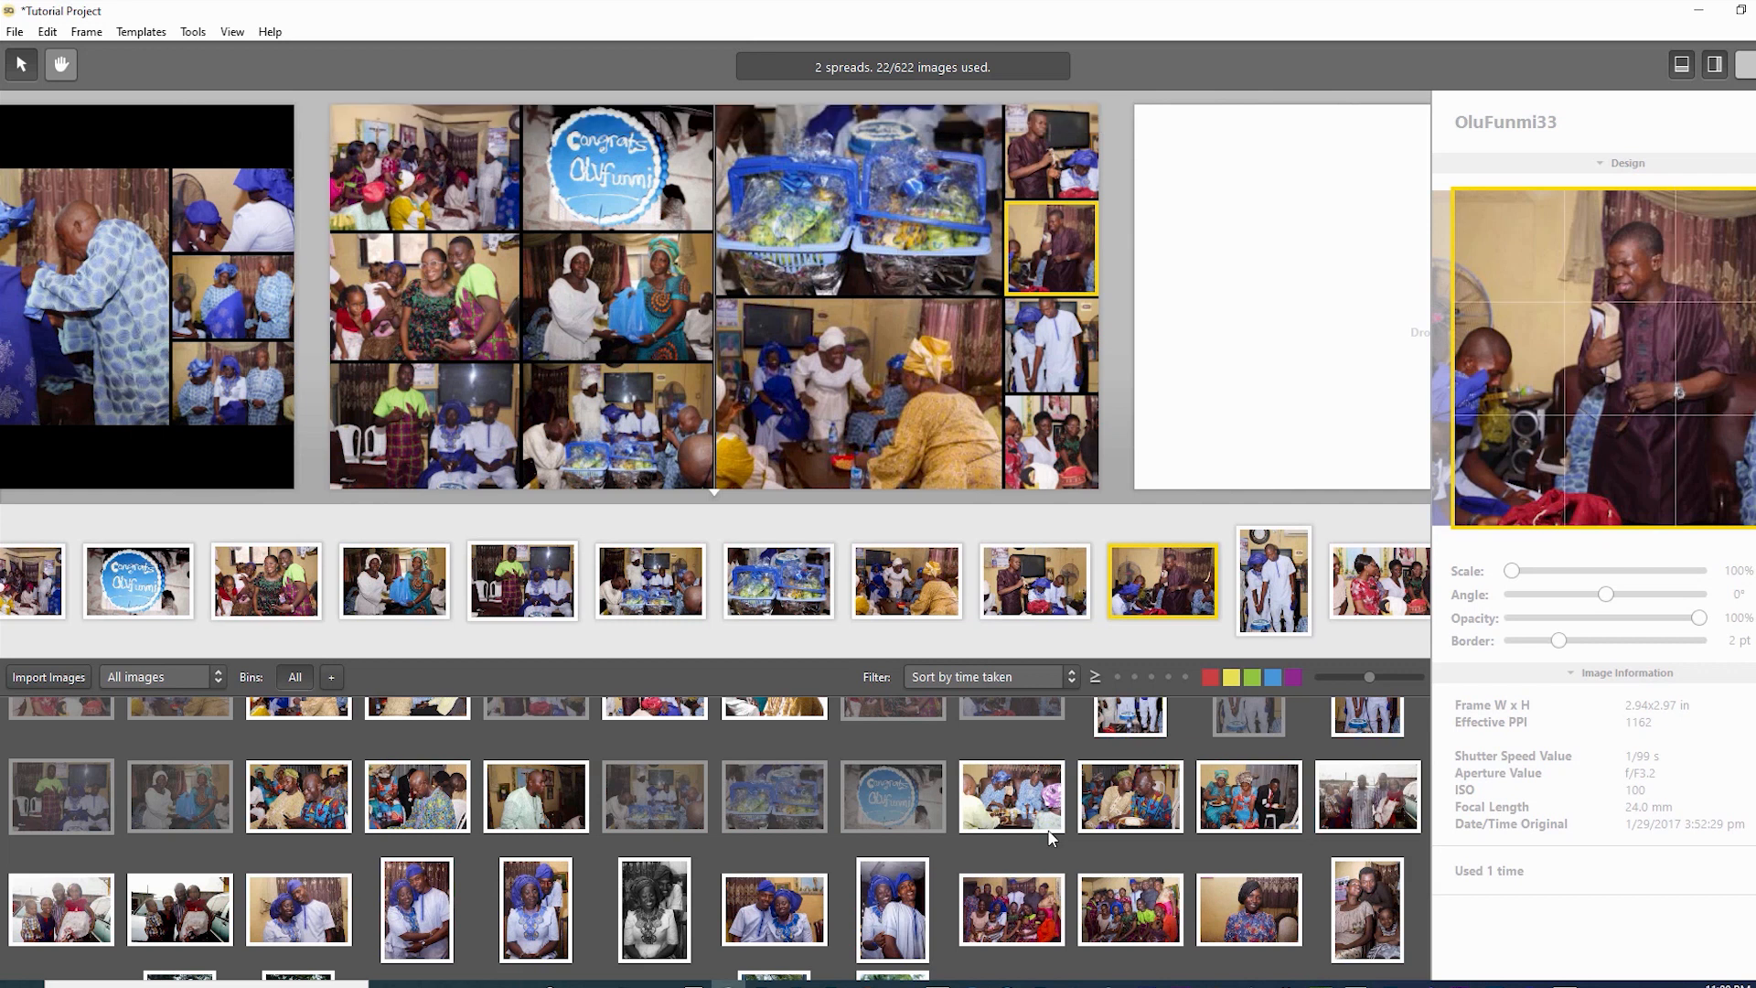
pyautogui.moveTo(1512, 571); pyautogui.dragTo(1534, 570)
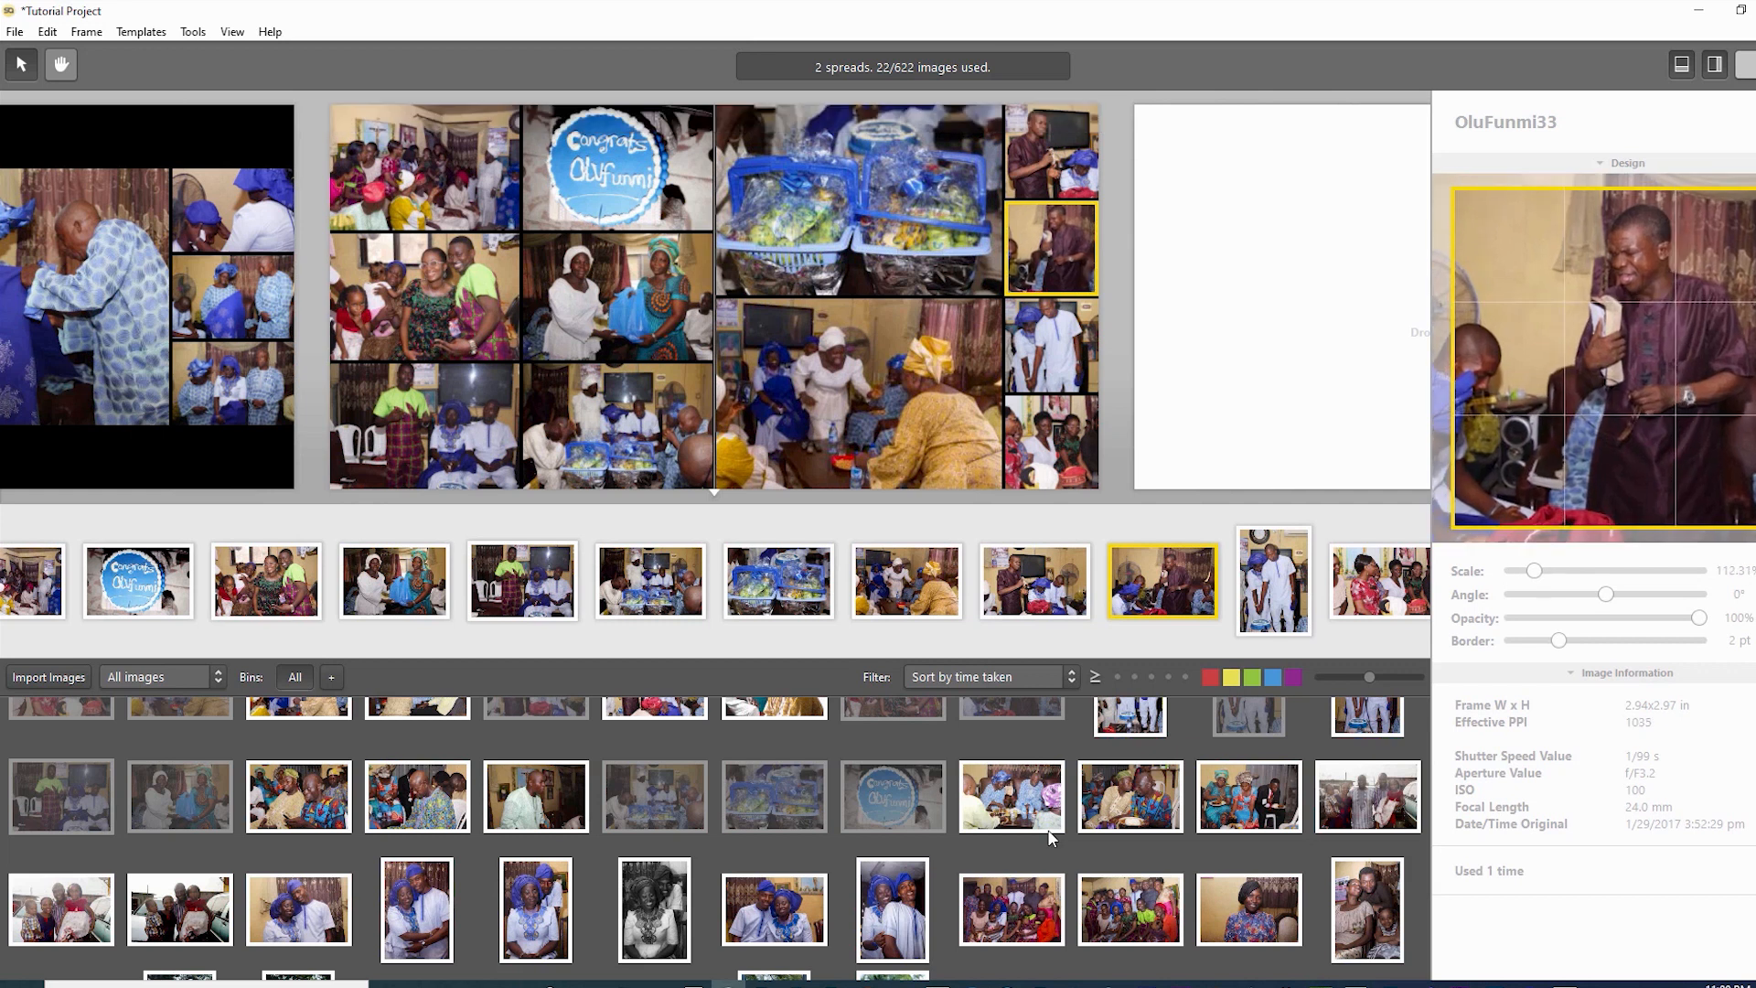
pyautogui.moveTo(1604, 366)
pyautogui.mouseDown()
pyautogui.moveTo(1578, 366)
pyautogui.moveTo(1641, 362)
pyautogui.mouseUp()
pyautogui.moveTo(1535, 570); pyautogui.dragTo(1512, 571)
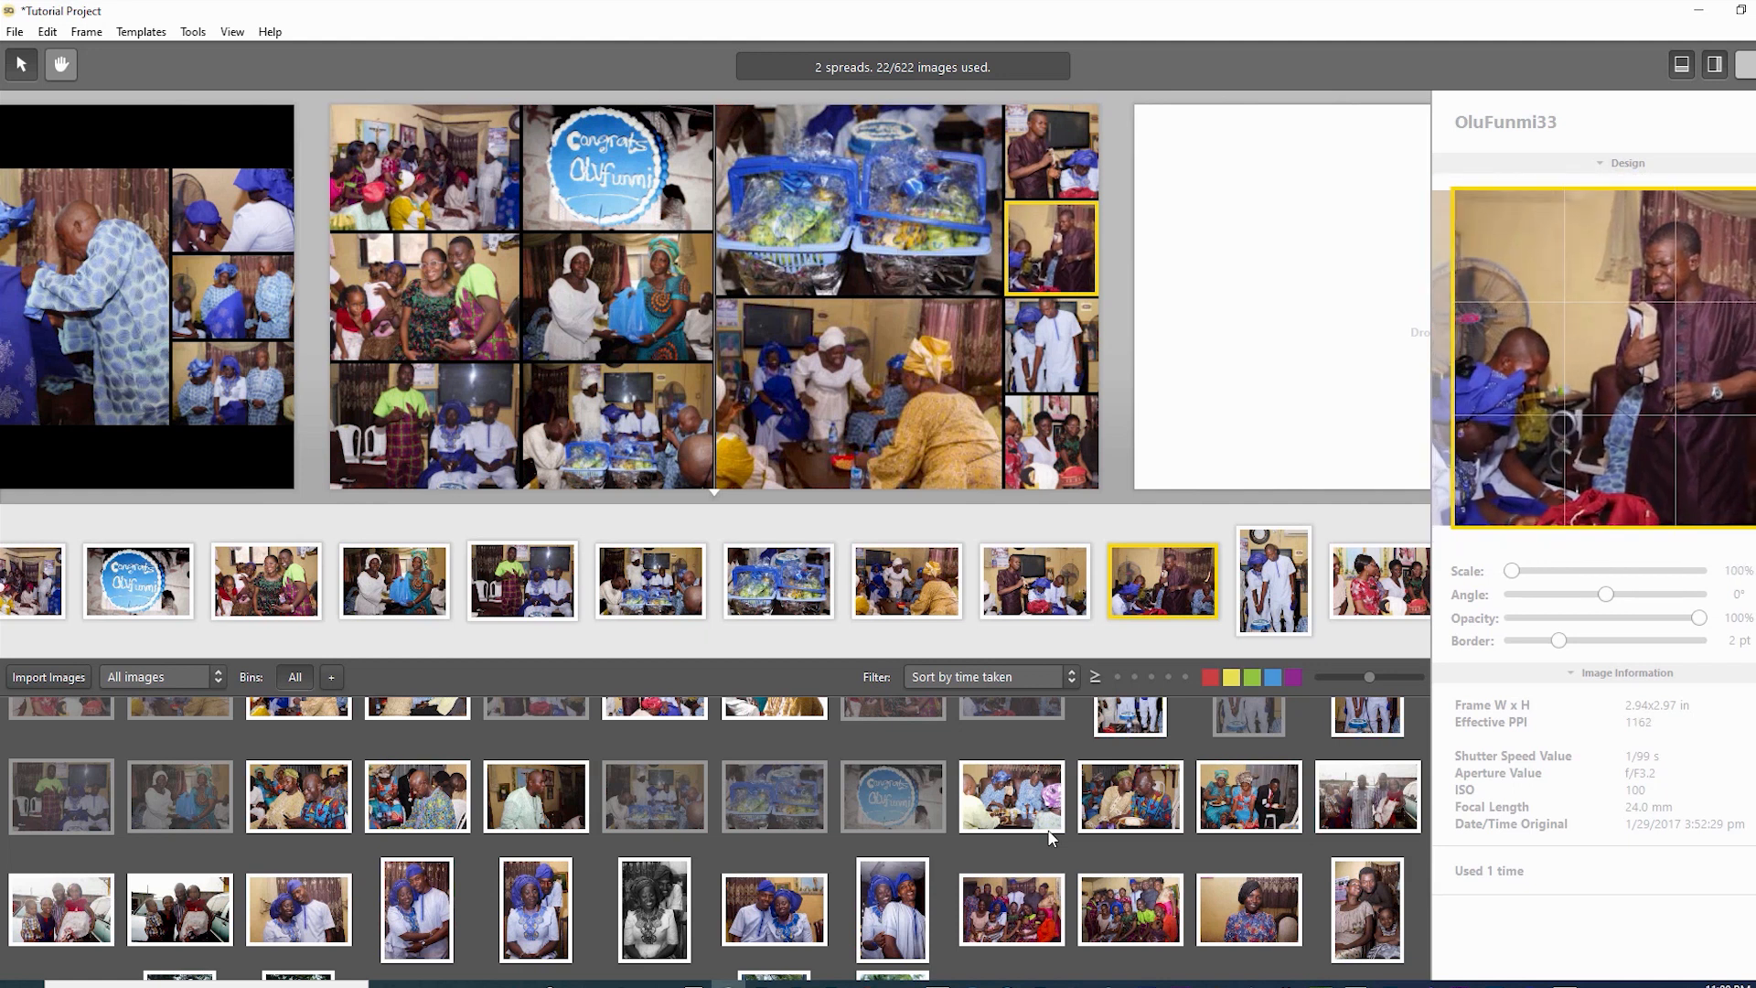
pyautogui.moveTo(1603, 365)
pyautogui.mouseDown()
pyautogui.moveTo(1650, 366)
pyautogui.moveTo(1628, 366)
pyautogui.mouseUp()
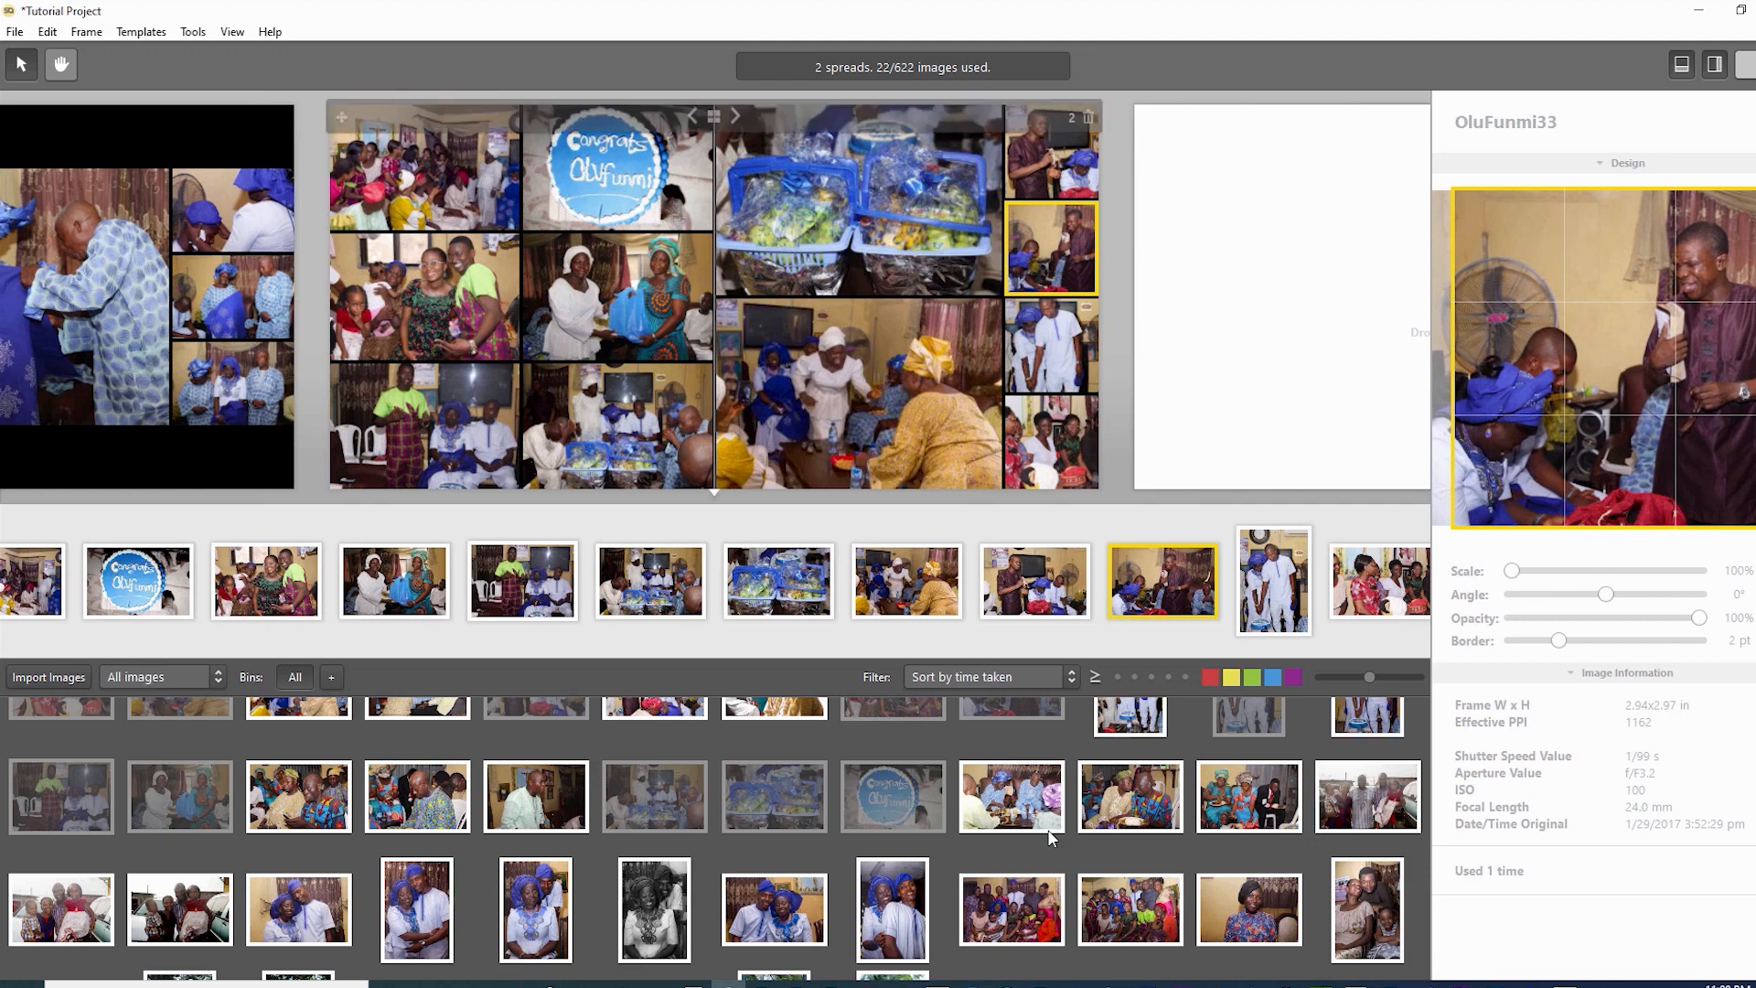
pyautogui.click(1051, 345)
pyautogui.moveTo(1601, 366)
pyautogui.mouseDown()
pyautogui.moveTo(1601, 325)
pyautogui.moveTo(1601, 373)
pyautogui.mouseUp()
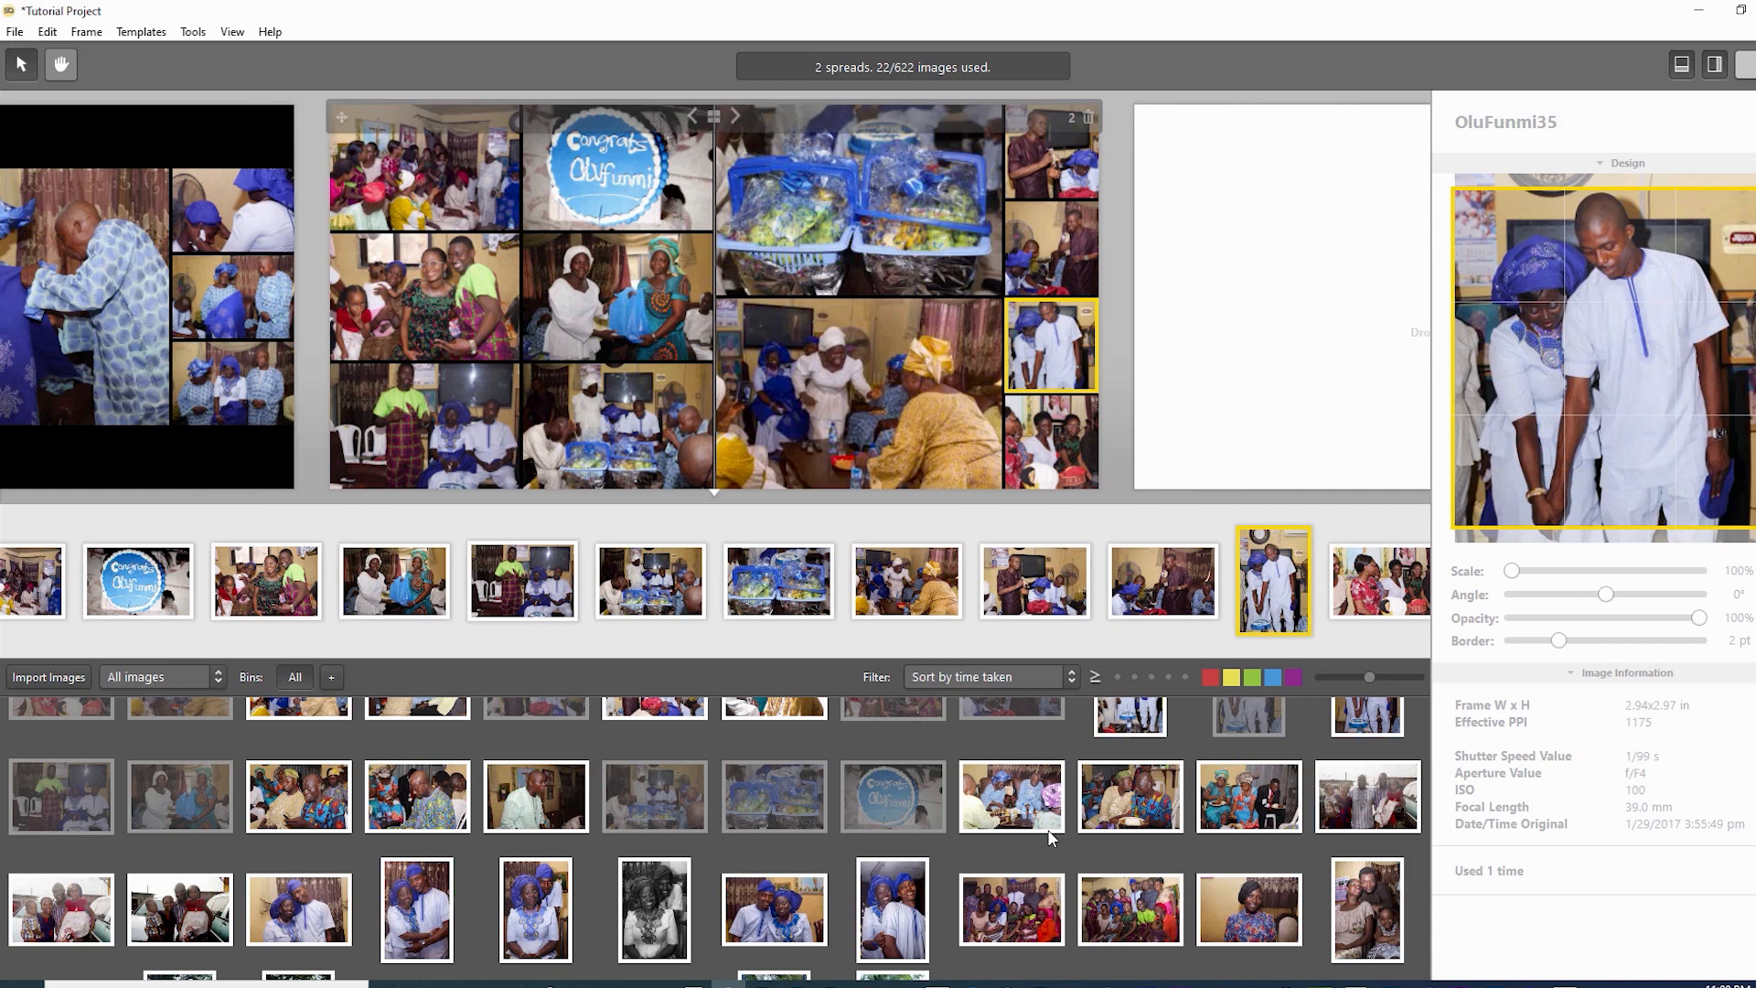
# - Nudge the couple photo within its small frame to show their heads and the cake
pyautogui.hotkey('ctrl', 'z')
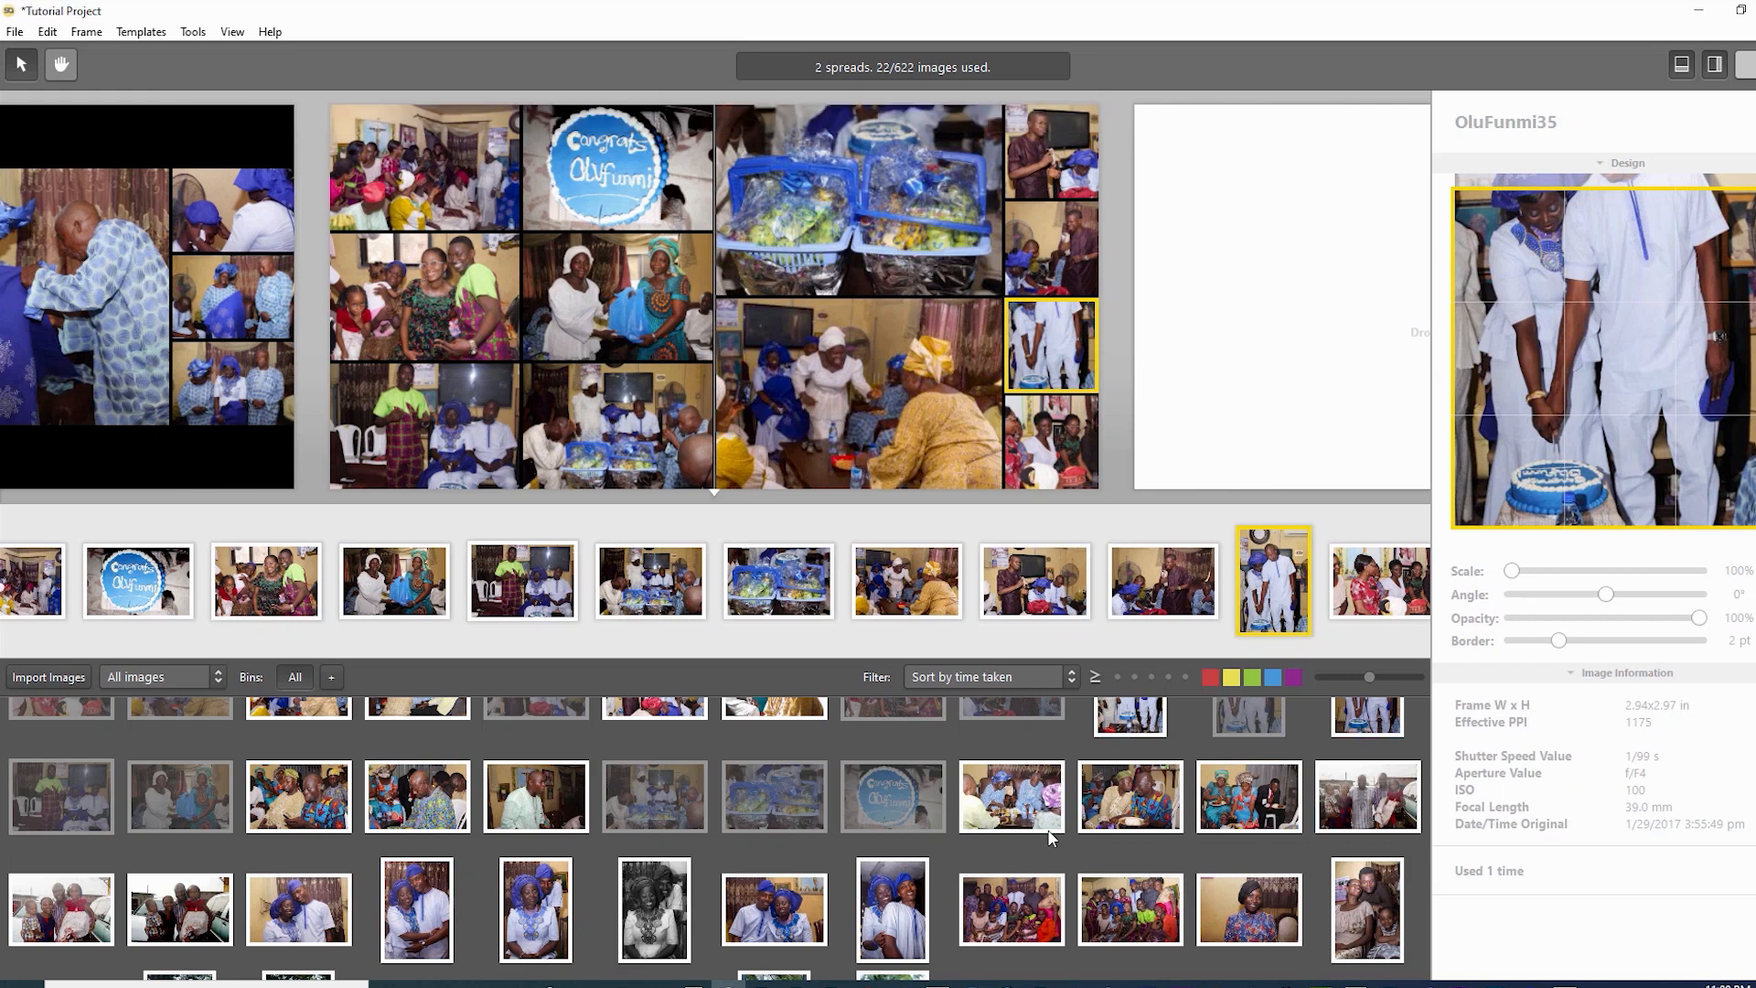
pyautogui.press('Down')
pyautogui.press('Down')
pyautogui.press('Down')
pyautogui.press('Down')
pyautogui.press('Down')
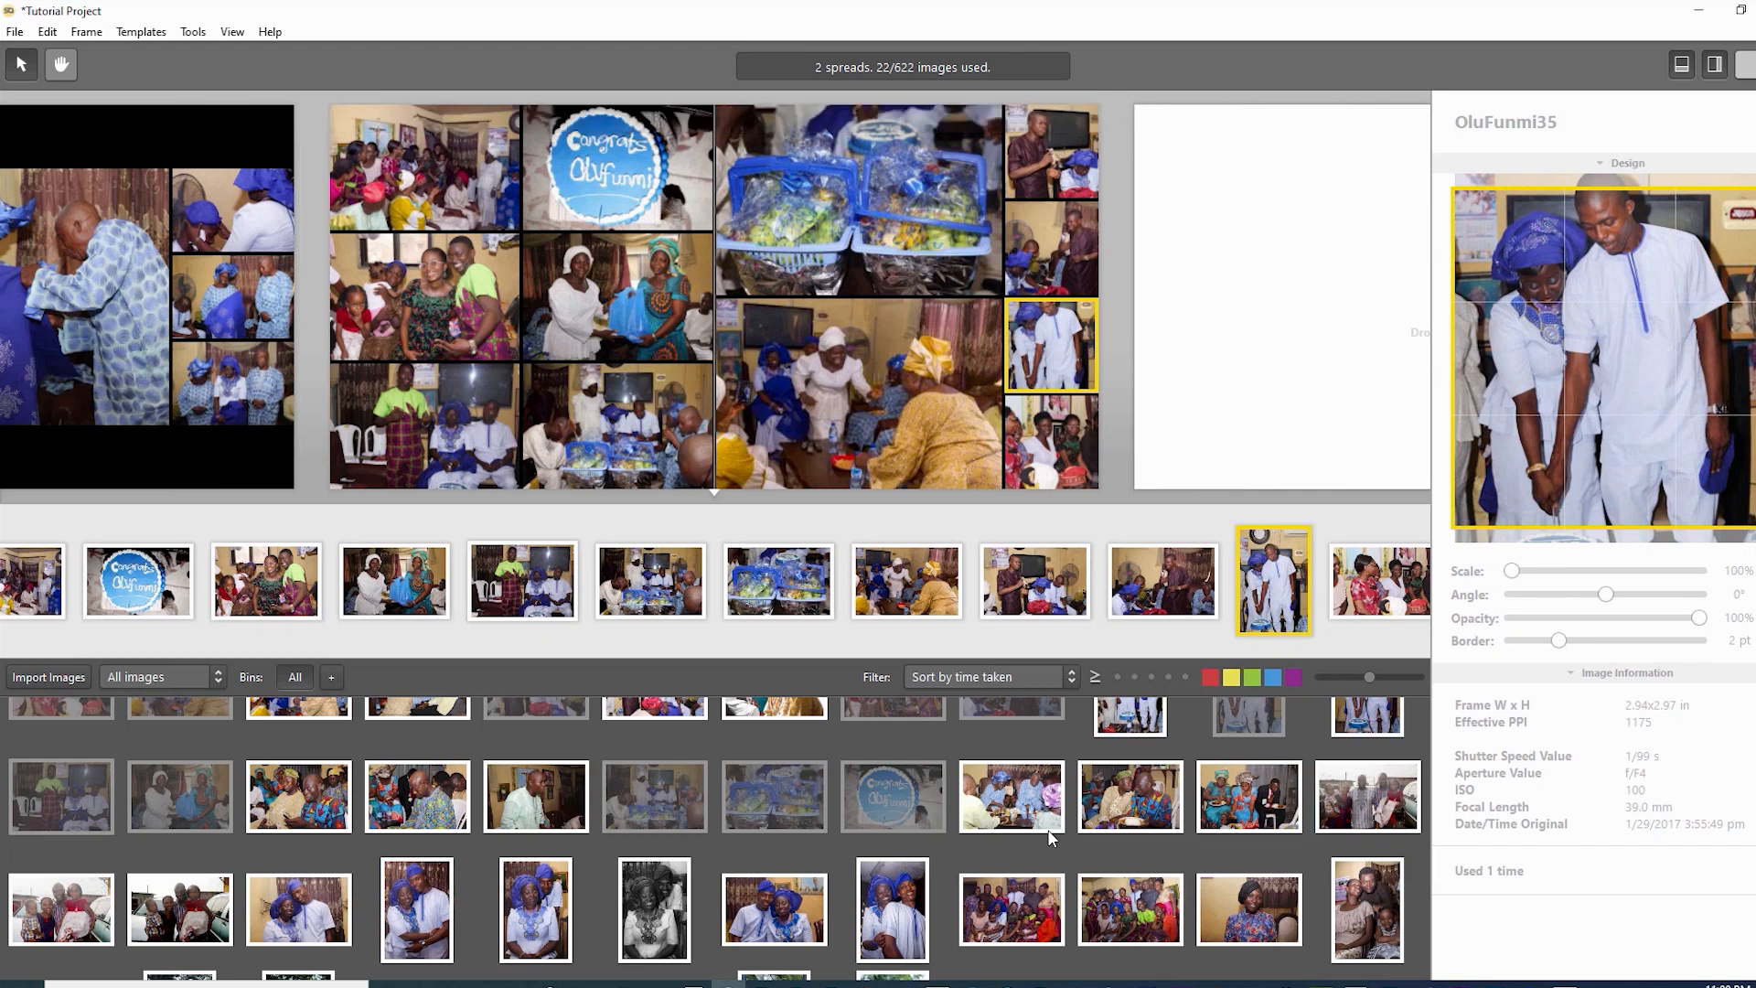
pyautogui.press('Down')
pyautogui.press('Down')
pyautogui.press('Down')
pyautogui.press('Down')
pyautogui.press('Down')
pyautogui.press('Down')
pyautogui.press('Down')
pyautogui.press('Down')
pyautogui.press('Down')
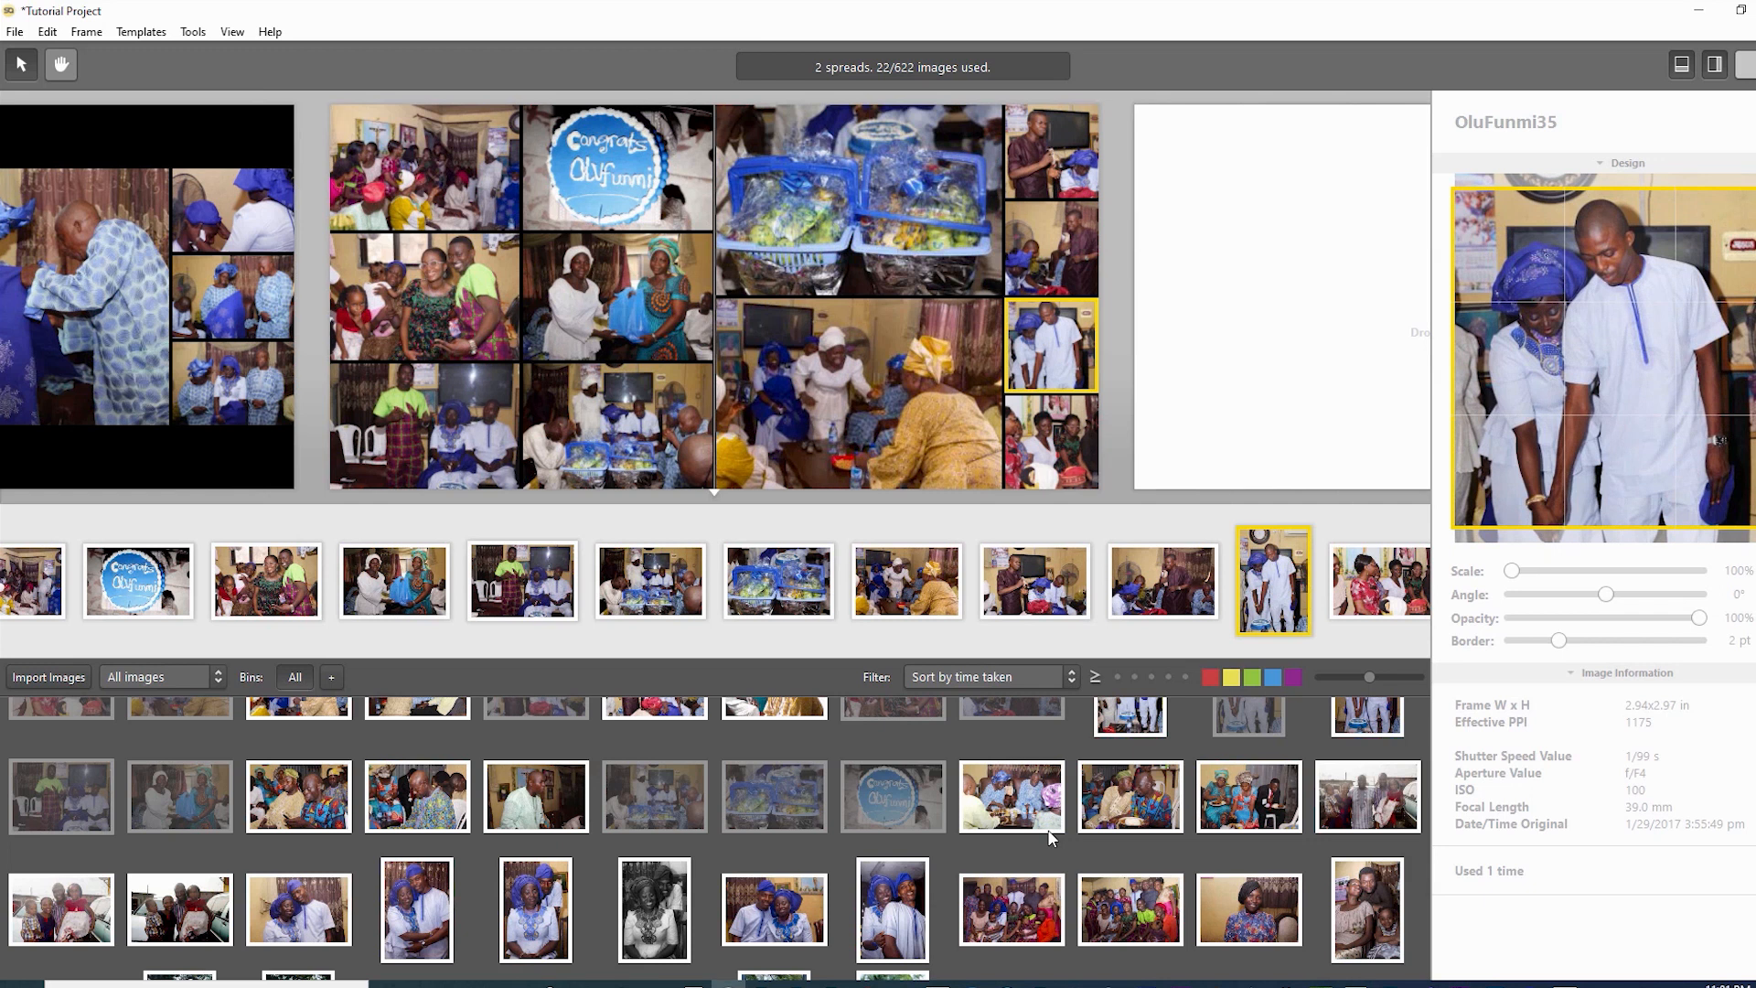
pyautogui.press('Down')
pyautogui.press('Down')
pyautogui.press('Down')
pyautogui.press('Down')
pyautogui.press('Down')
pyautogui.press('Down')
pyautogui.press('Down')
pyautogui.press('Down')
pyautogui.press('Down')
pyautogui.press('Down')
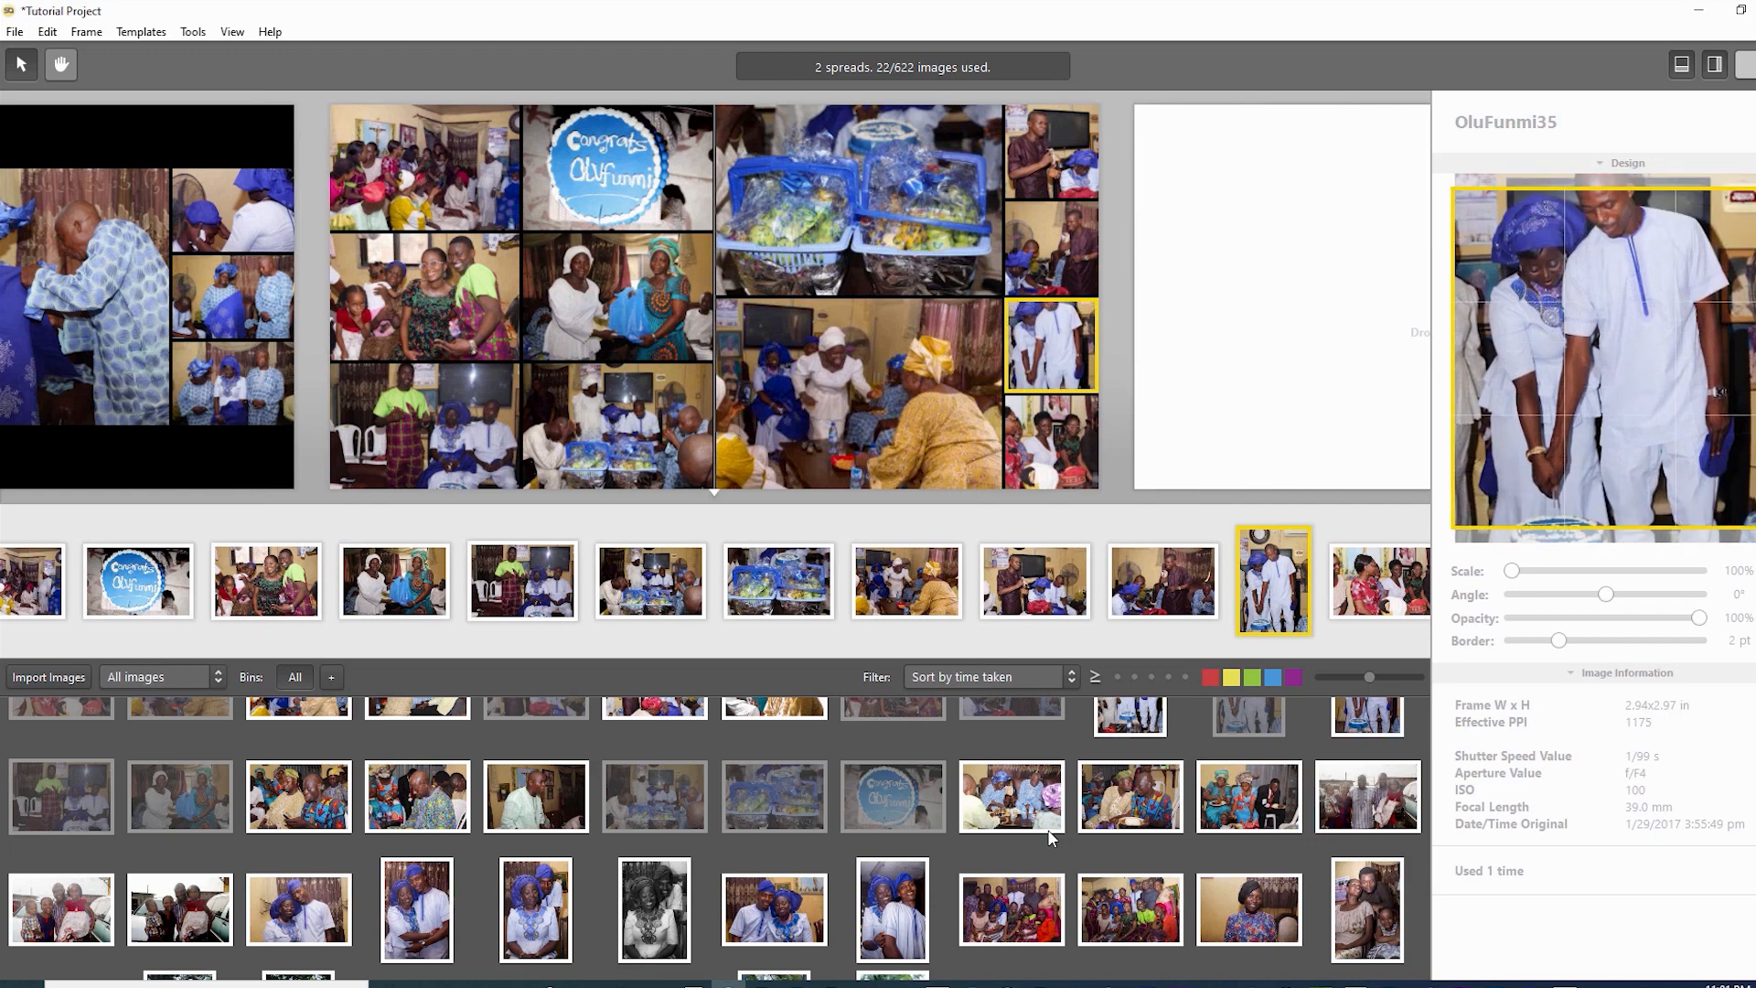
pyautogui.press('Down')
pyautogui.press('Down')
pyautogui.press('Down')
pyautogui.press('Down')
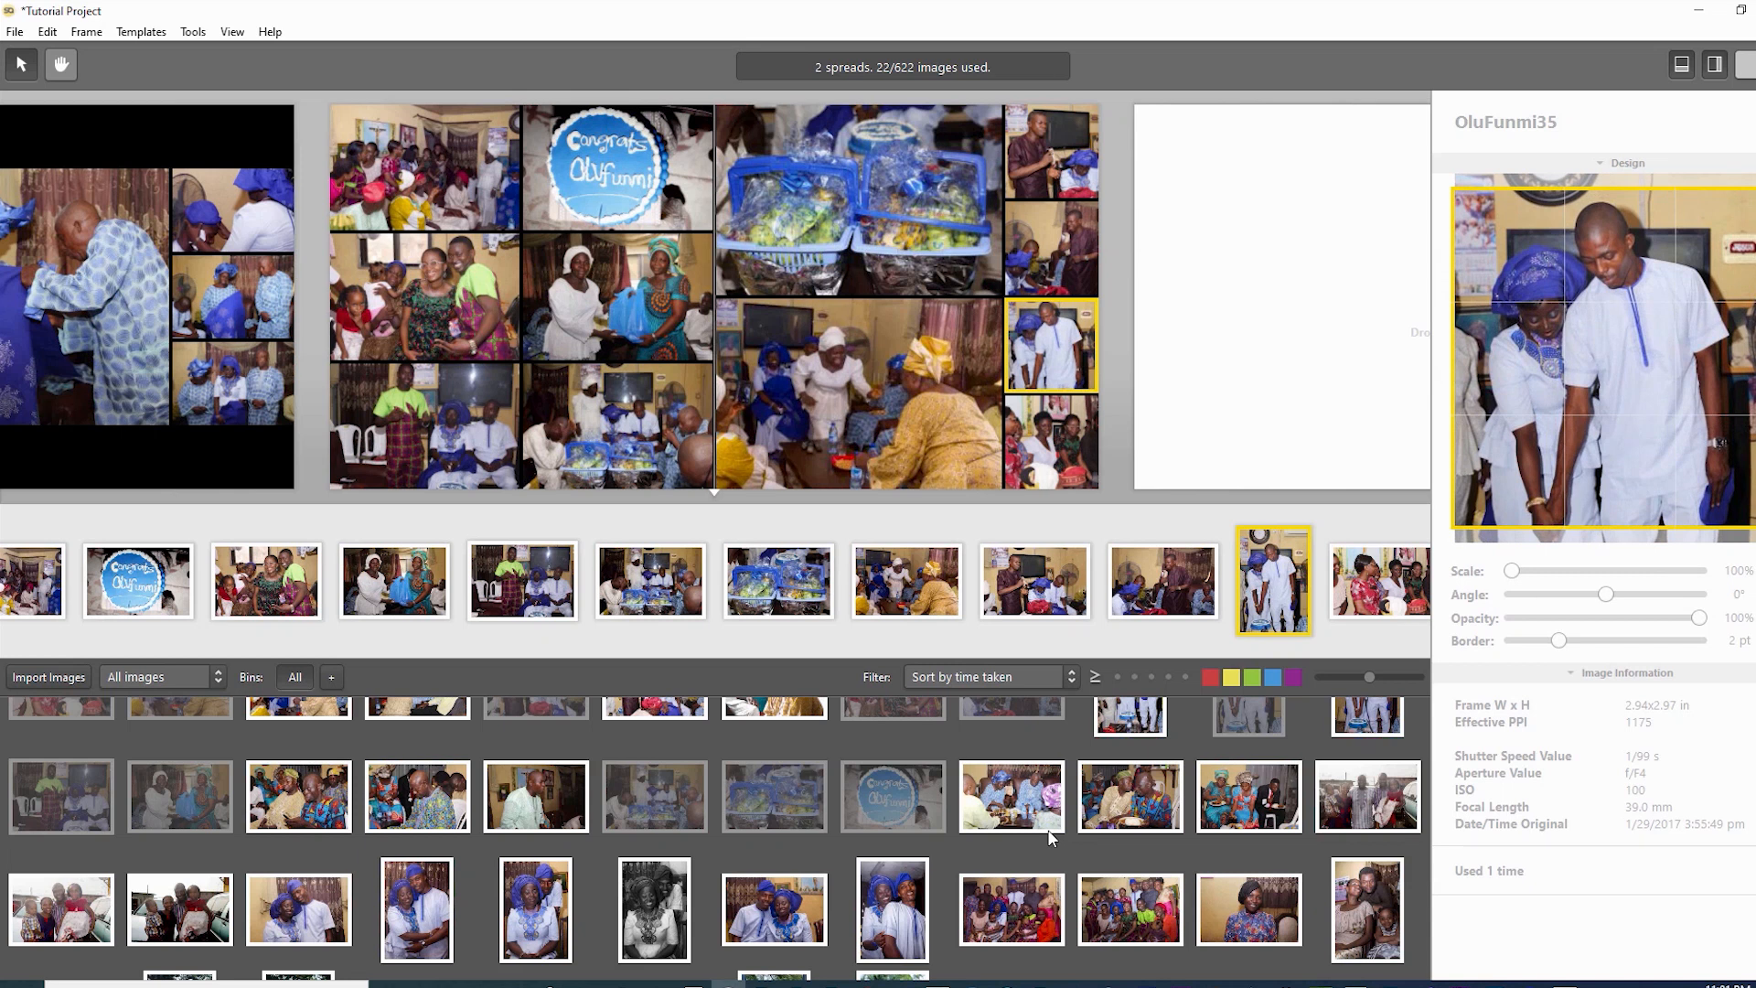
pyautogui.press('Up')
pyautogui.press('Up')
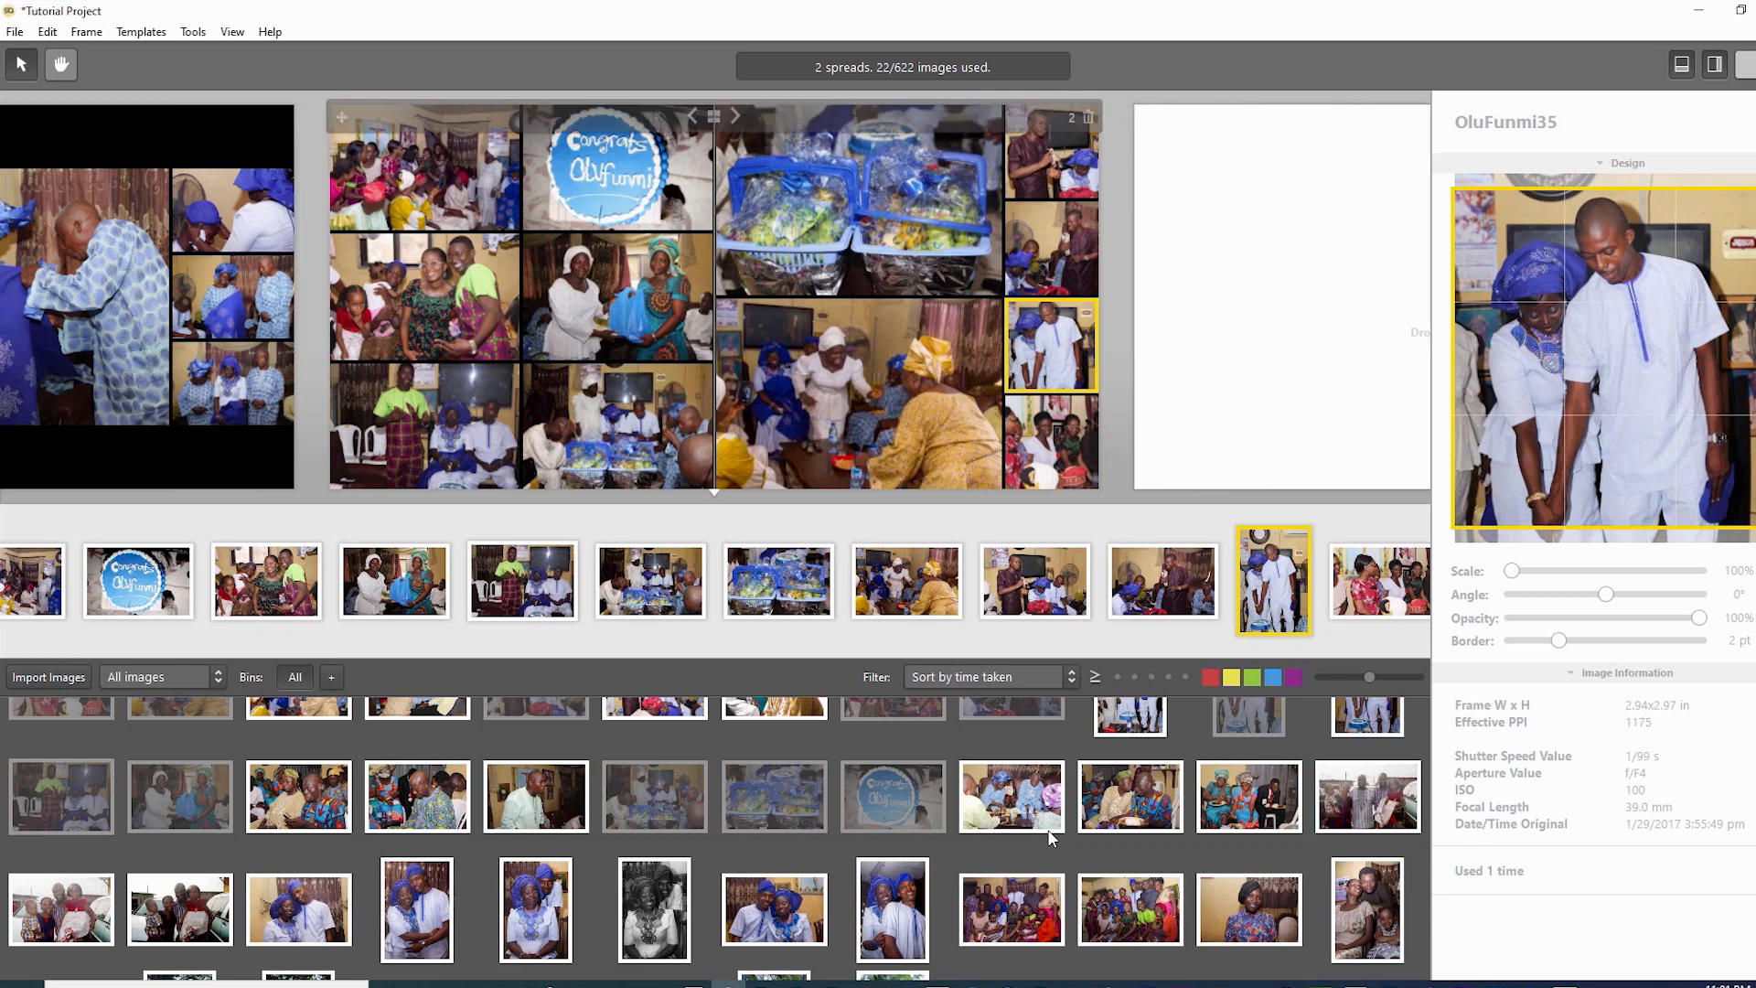
# - Shift the women's photo below left within its frame, then reselect the couple frame
pyautogui.press('Tab')
pyautogui.press('Left')
pyautogui.press('Left')
pyautogui.press('Left')
pyautogui.press('Left')
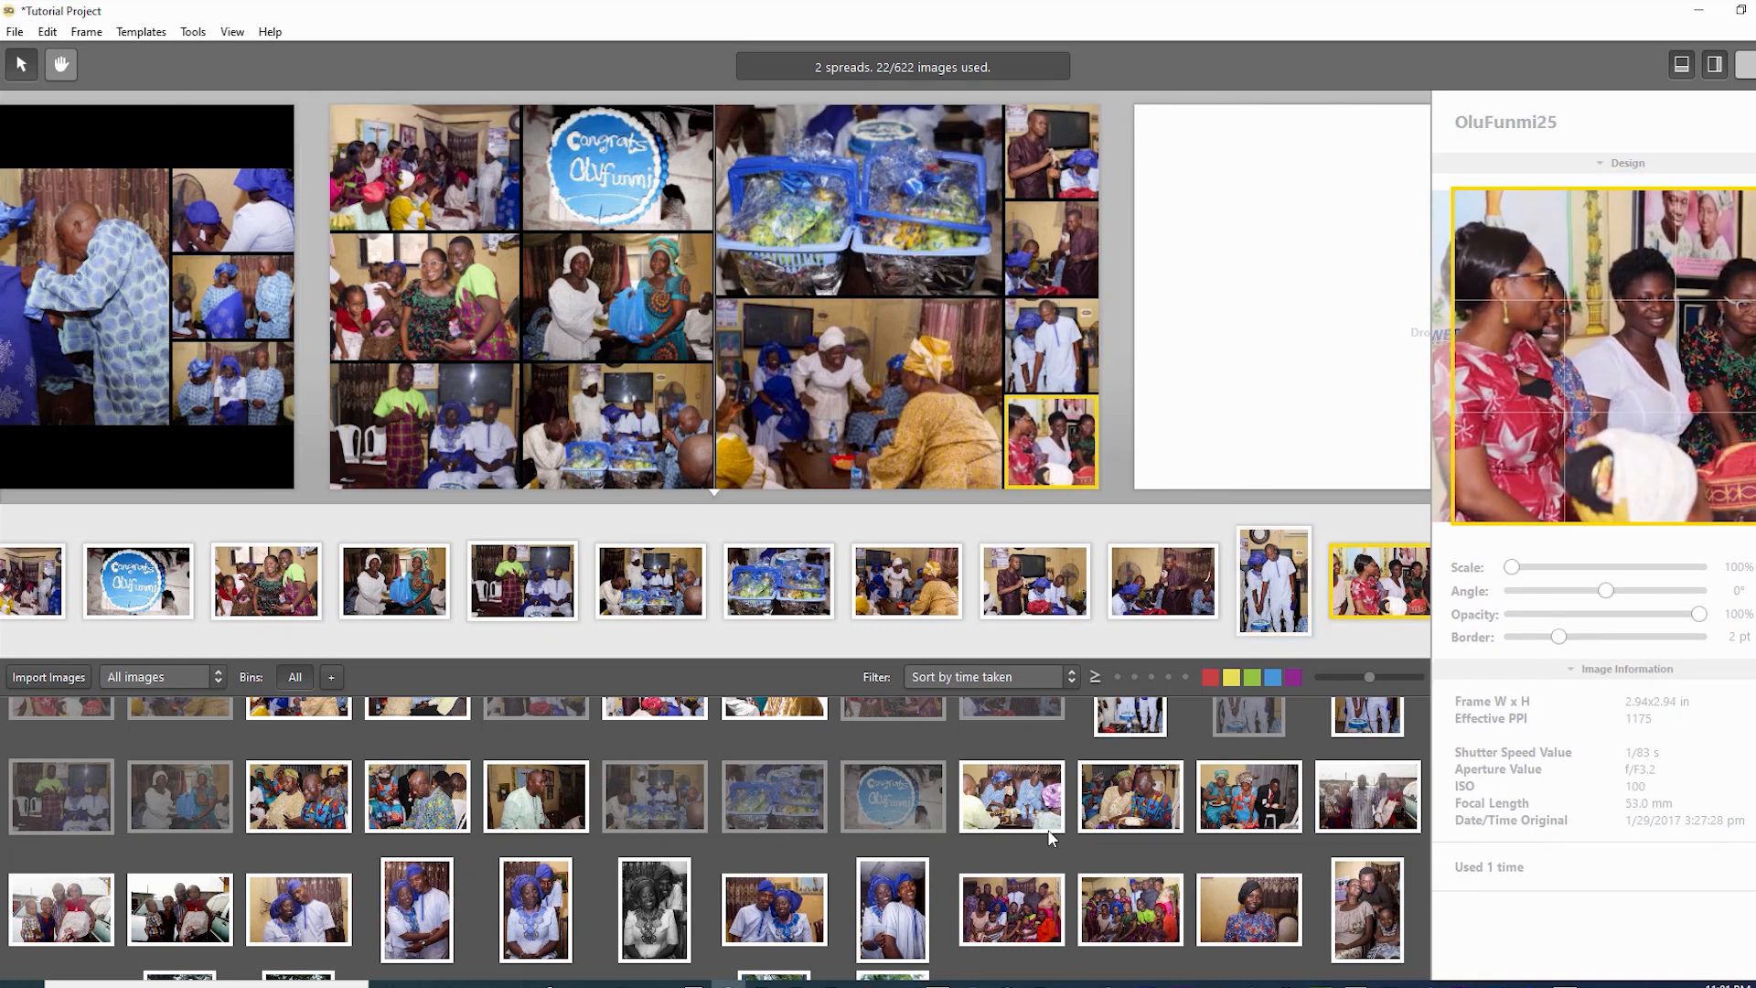
pyautogui.hotkey('shift', 'Tab')
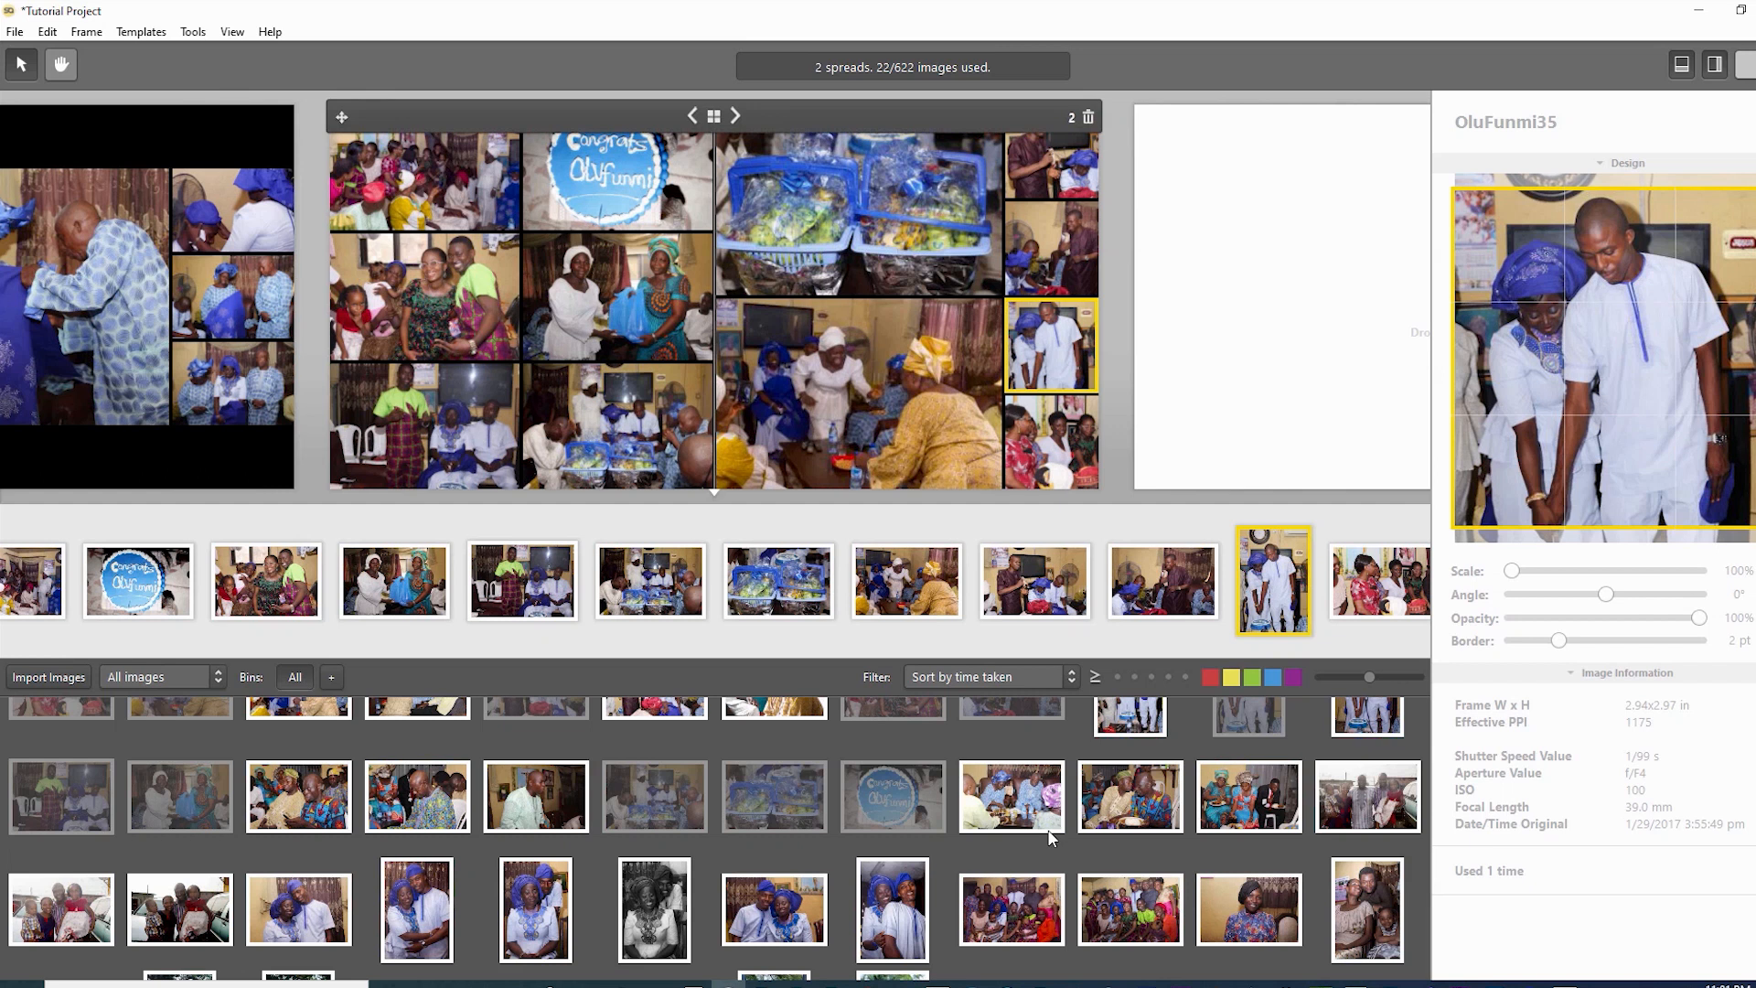
# - Apply the Rearrange Timeline layout giving couple photo OluFunmi35 a 4.22 x 6.26 in frame
pyautogui.press('Right')
pyautogui.press('Right')
pyautogui.press('Right')
pyautogui.press('Right')
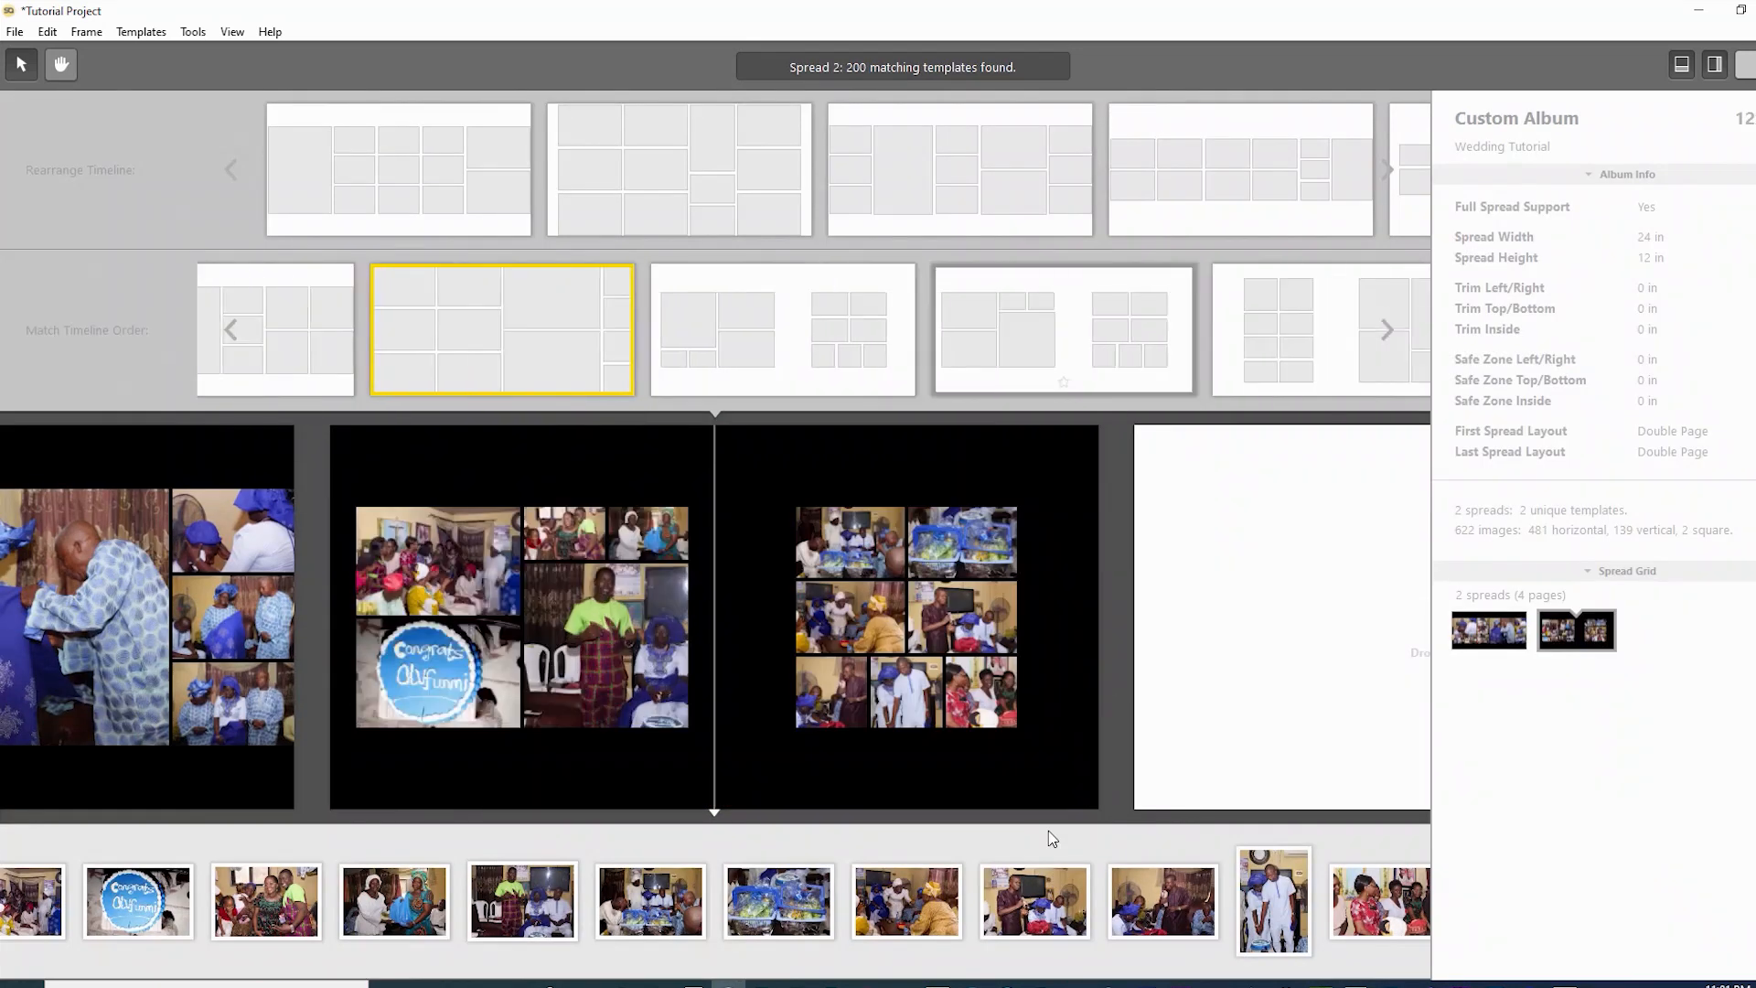
pyautogui.press('Left')
pyautogui.press('Up')
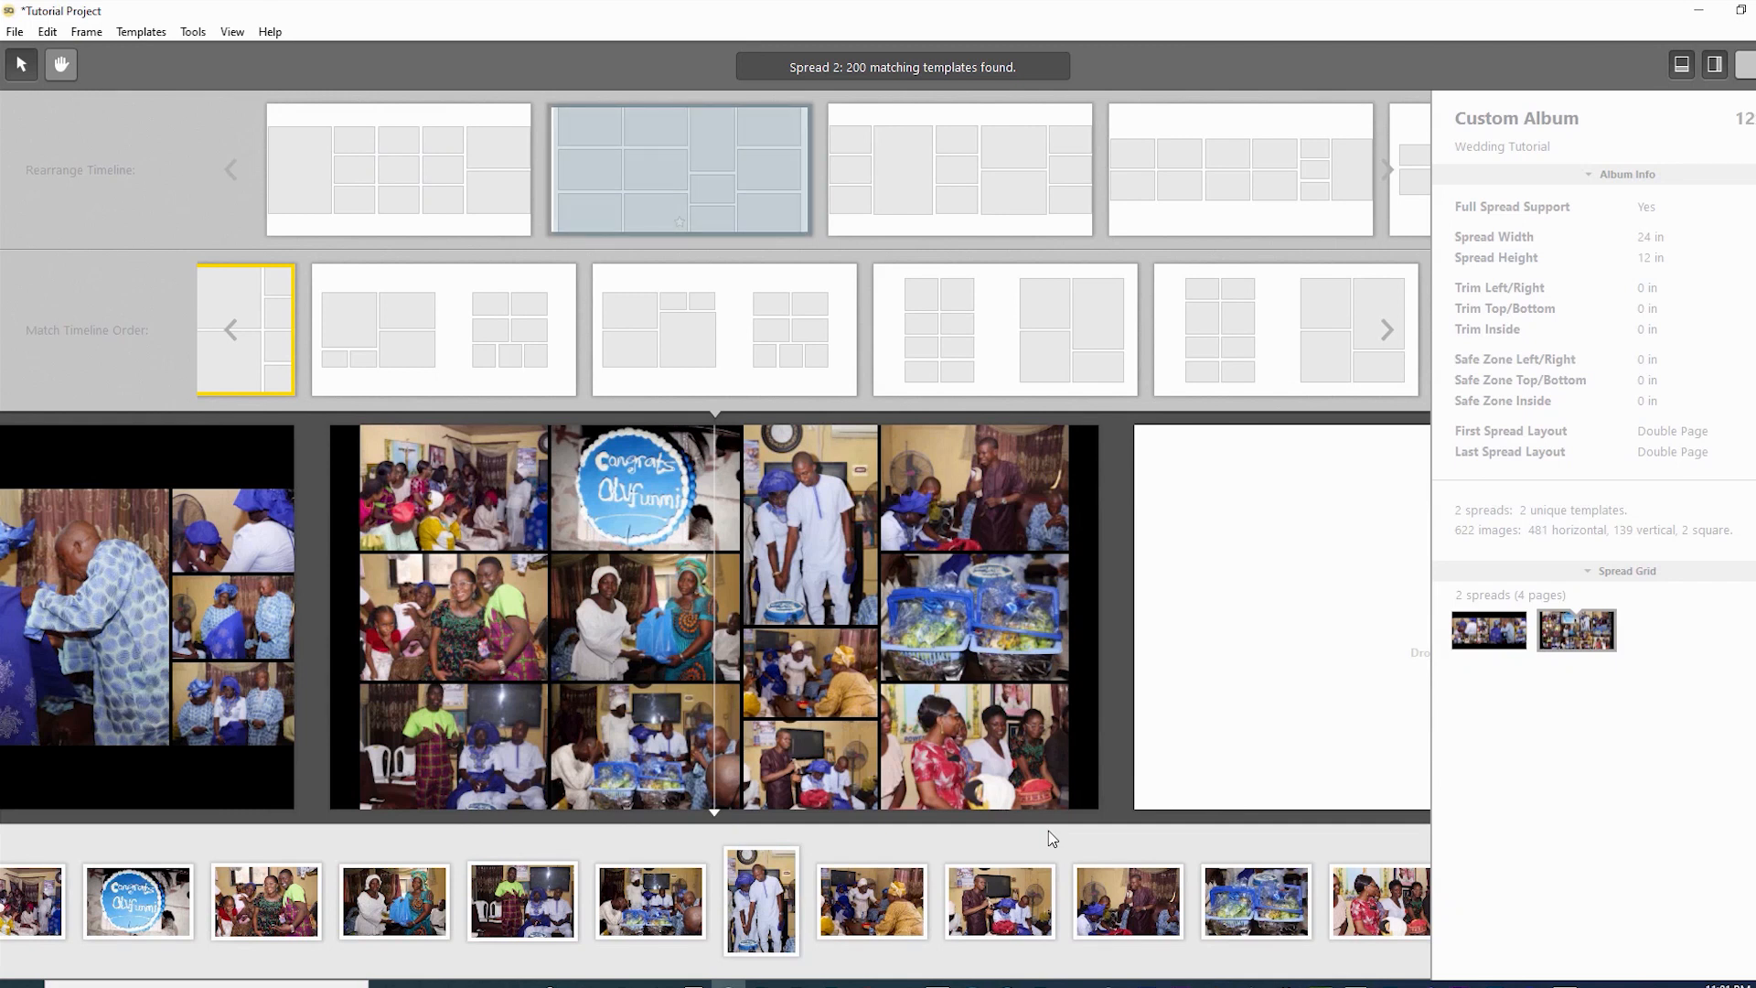
pyautogui.press('Return')
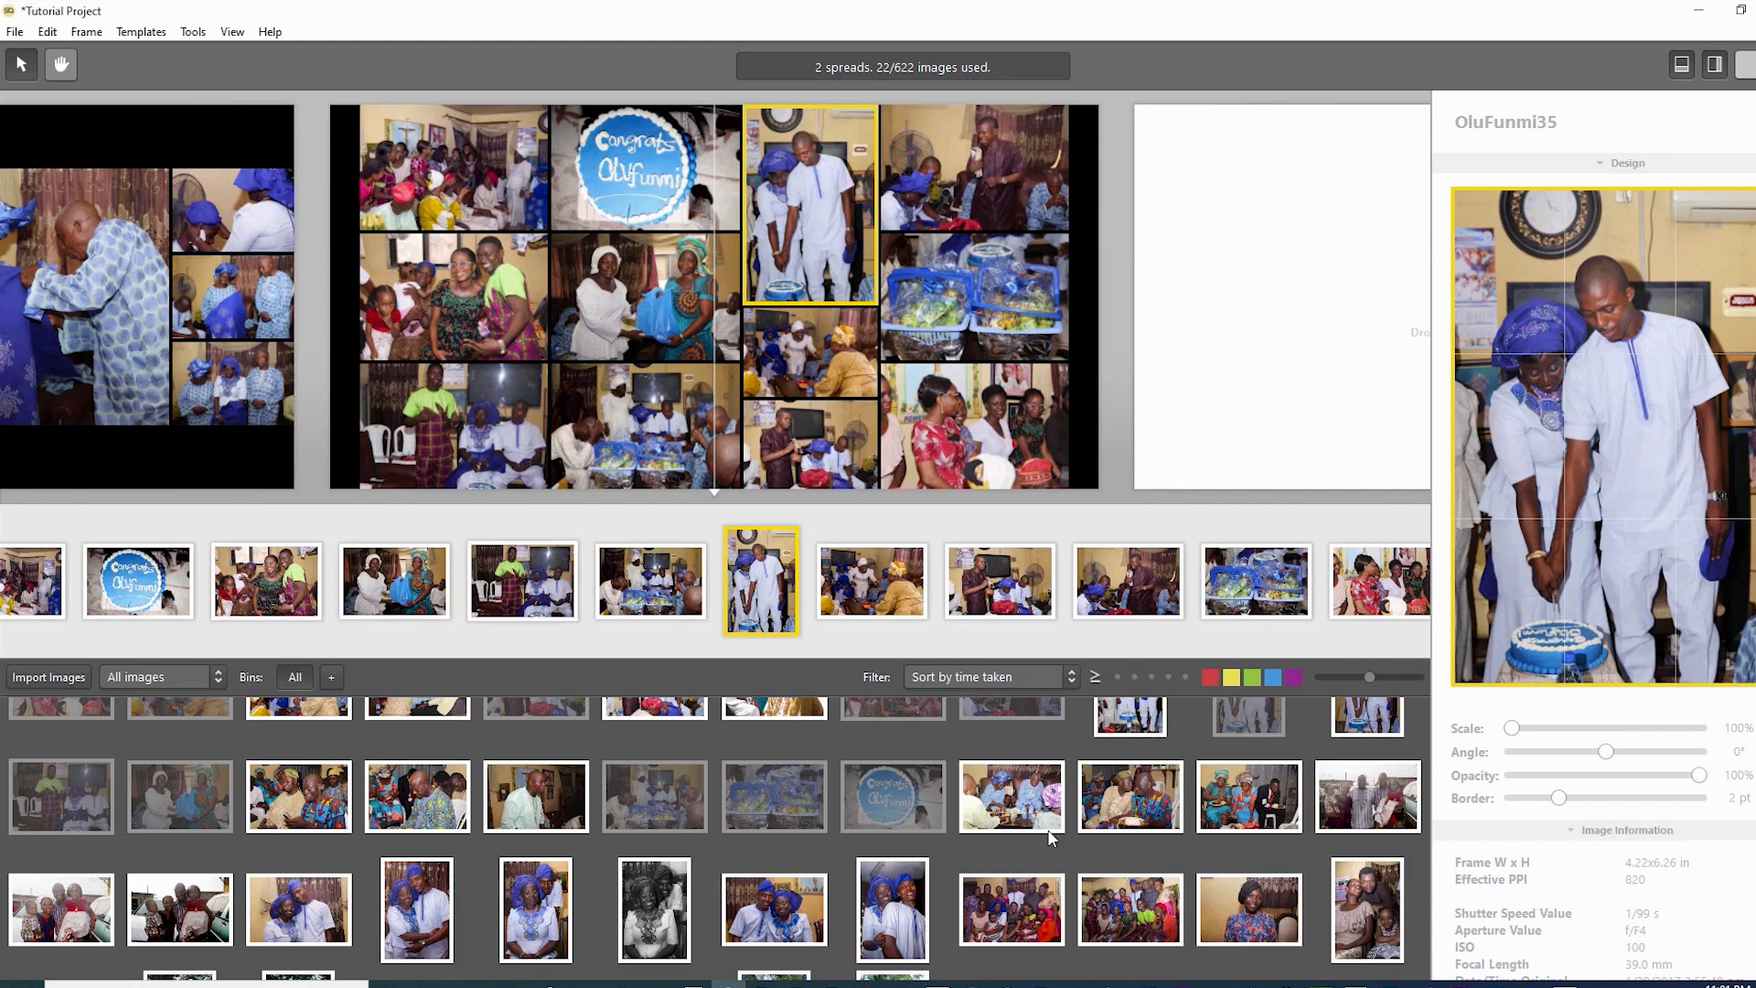
# - Scale couple photo OluFunmi35 to 113.82% and nudge it left and down into place
pyautogui.press('+')
pyautogui.press('+')
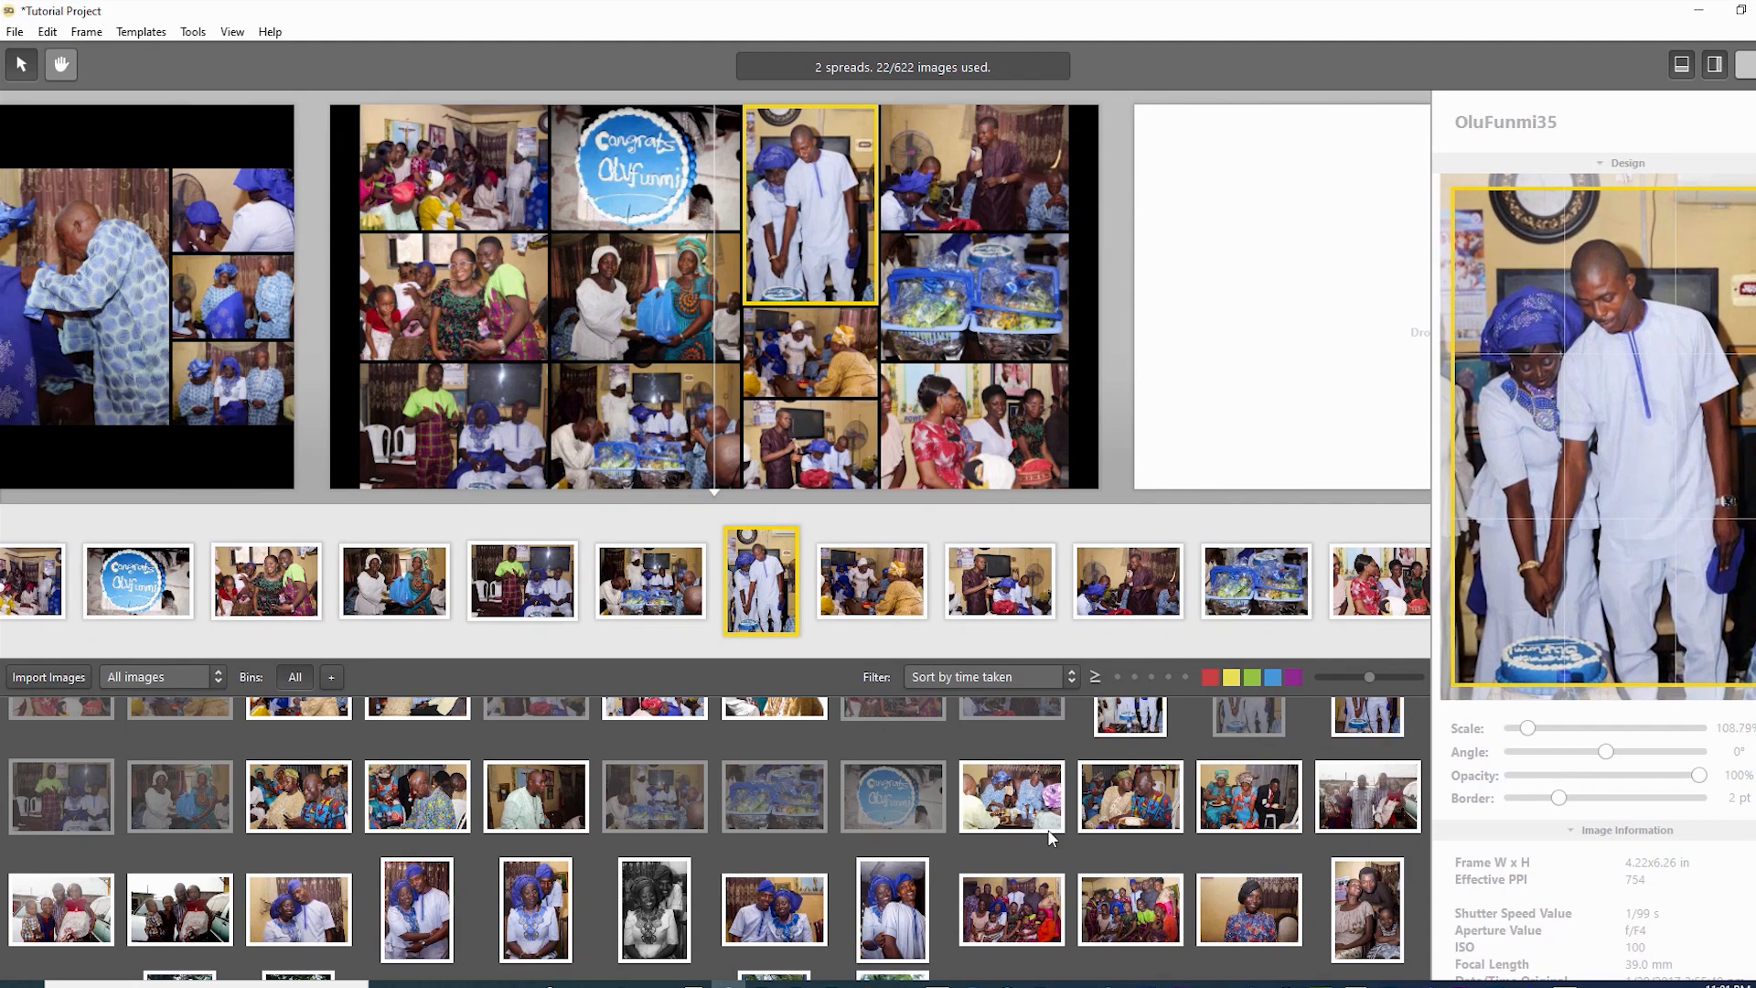
pyautogui.press('Up')
pyautogui.press('Up')
pyautogui.press('Up')
pyautogui.press('Up')
pyautogui.press('Right')
pyautogui.press('Right')
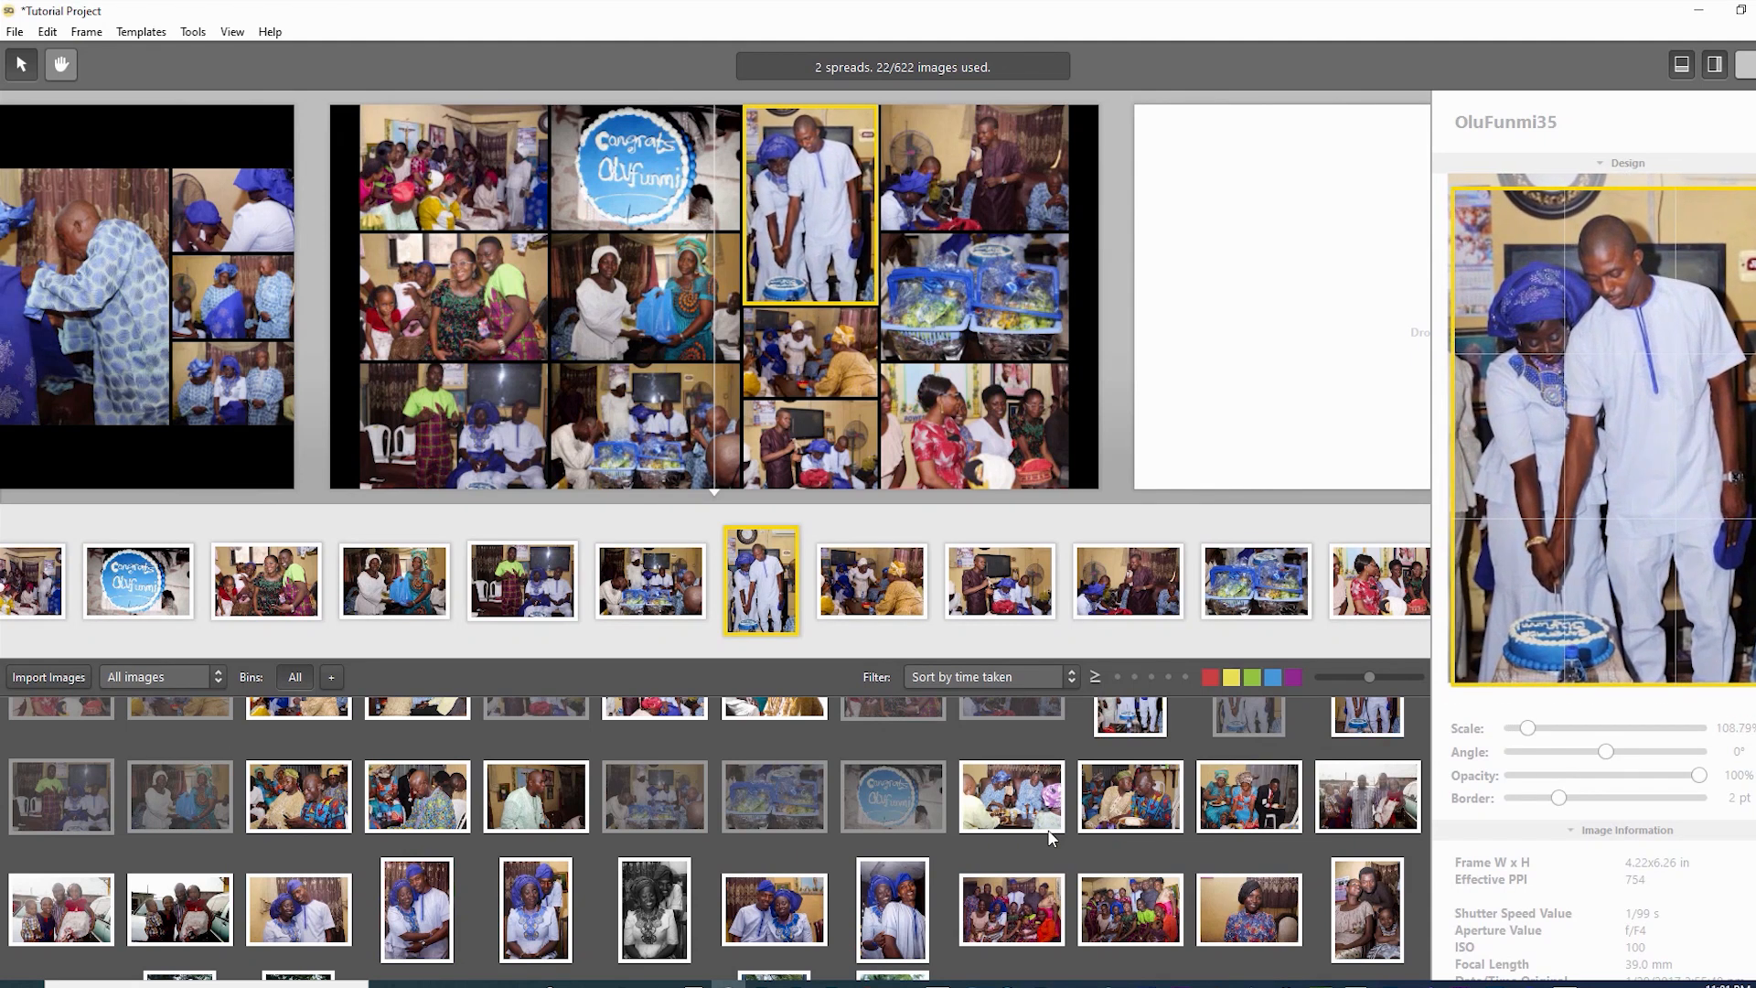
pyautogui.press('+')
pyautogui.press('+')
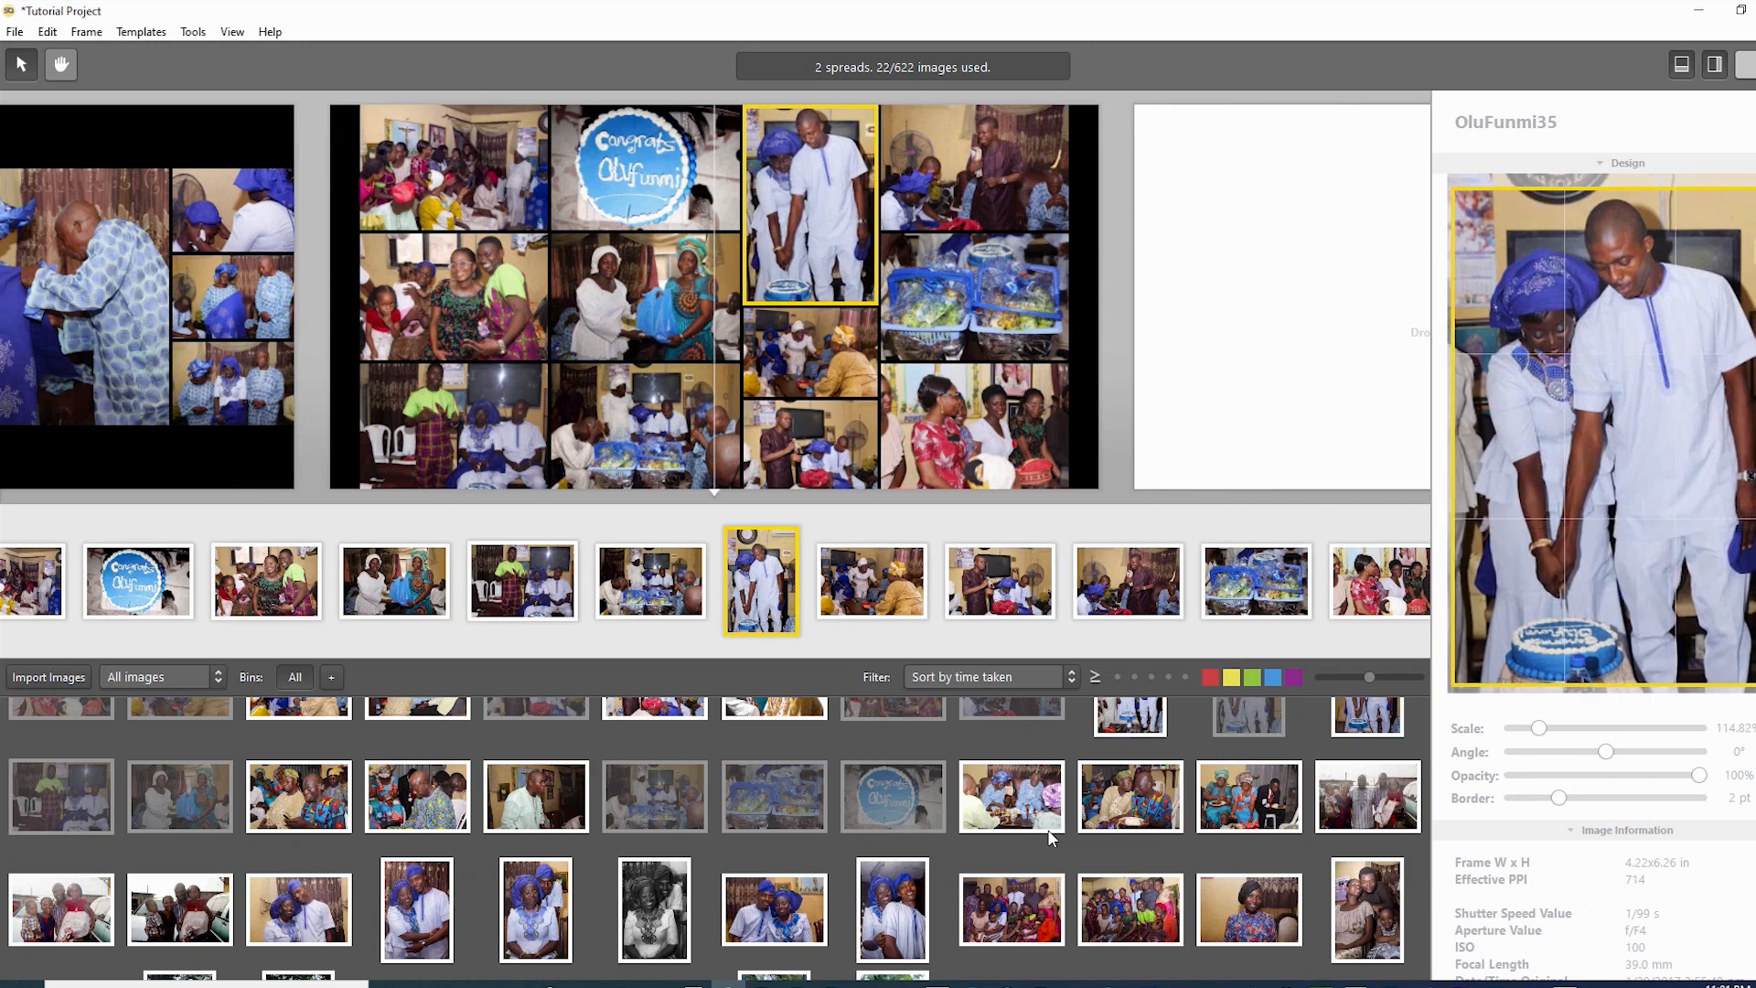
pyautogui.press('-')
pyautogui.press('-')
pyautogui.press('Left')
pyautogui.press('Left')
pyautogui.press('Left')
pyautogui.press('Left')
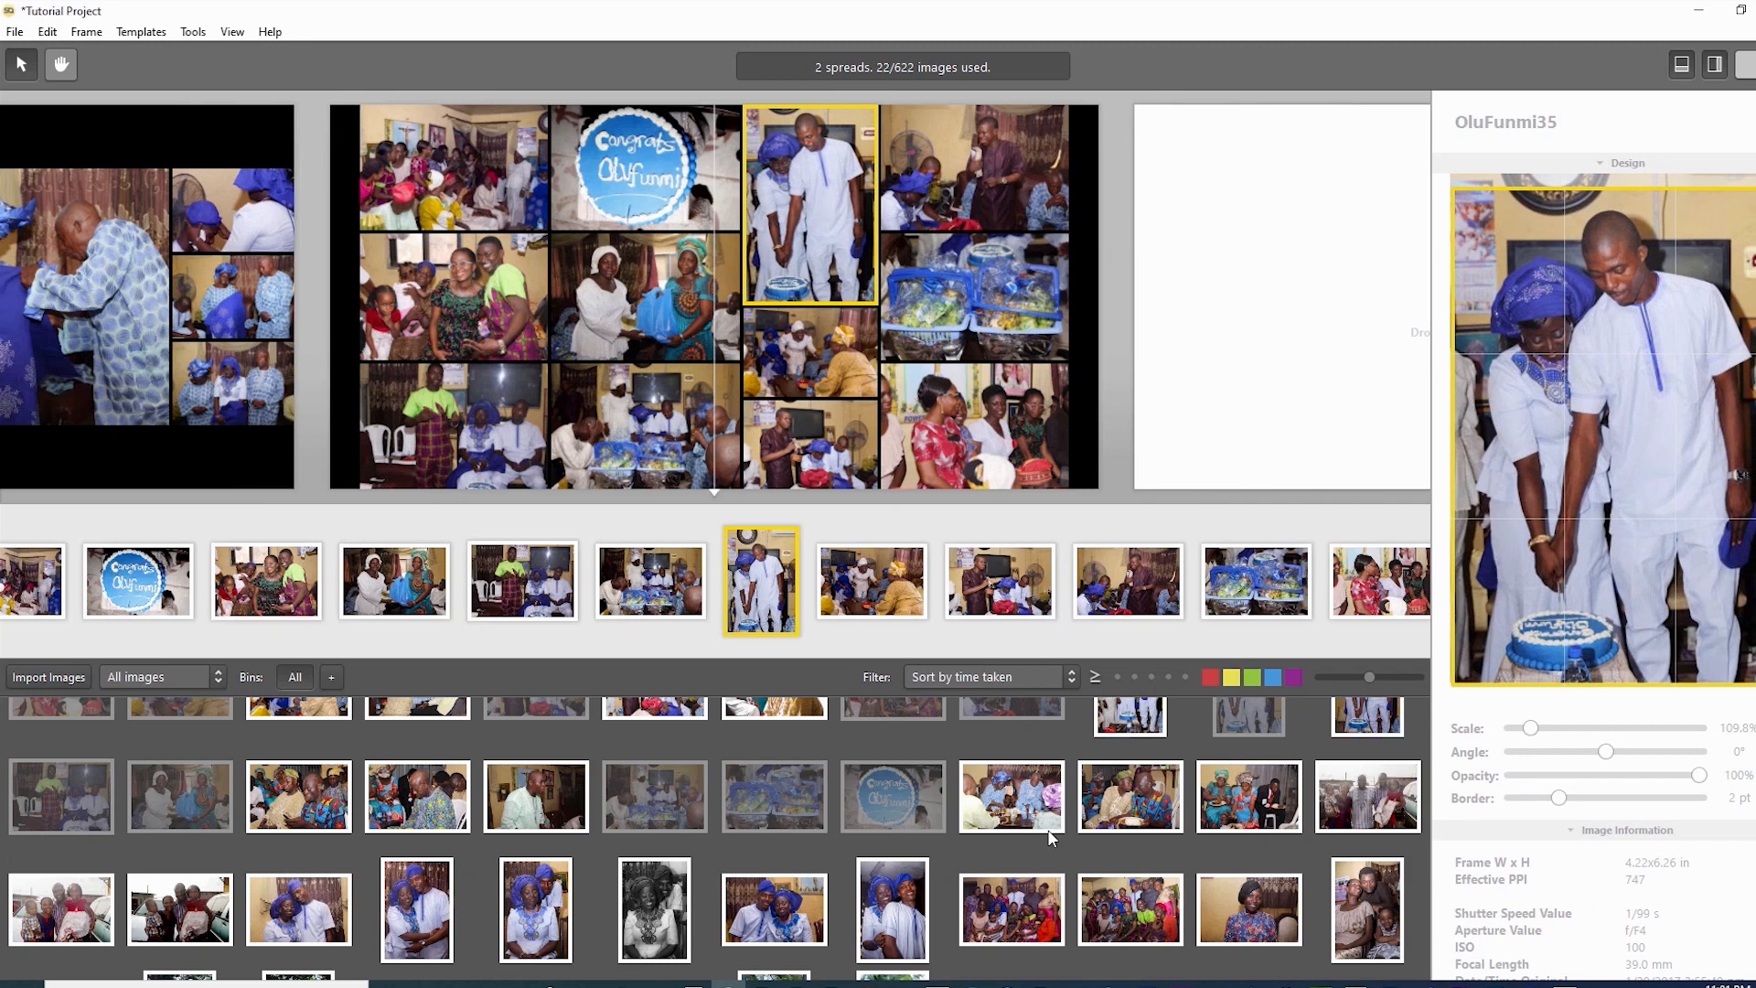
pyautogui.press('Right')
pyautogui.press('Right')
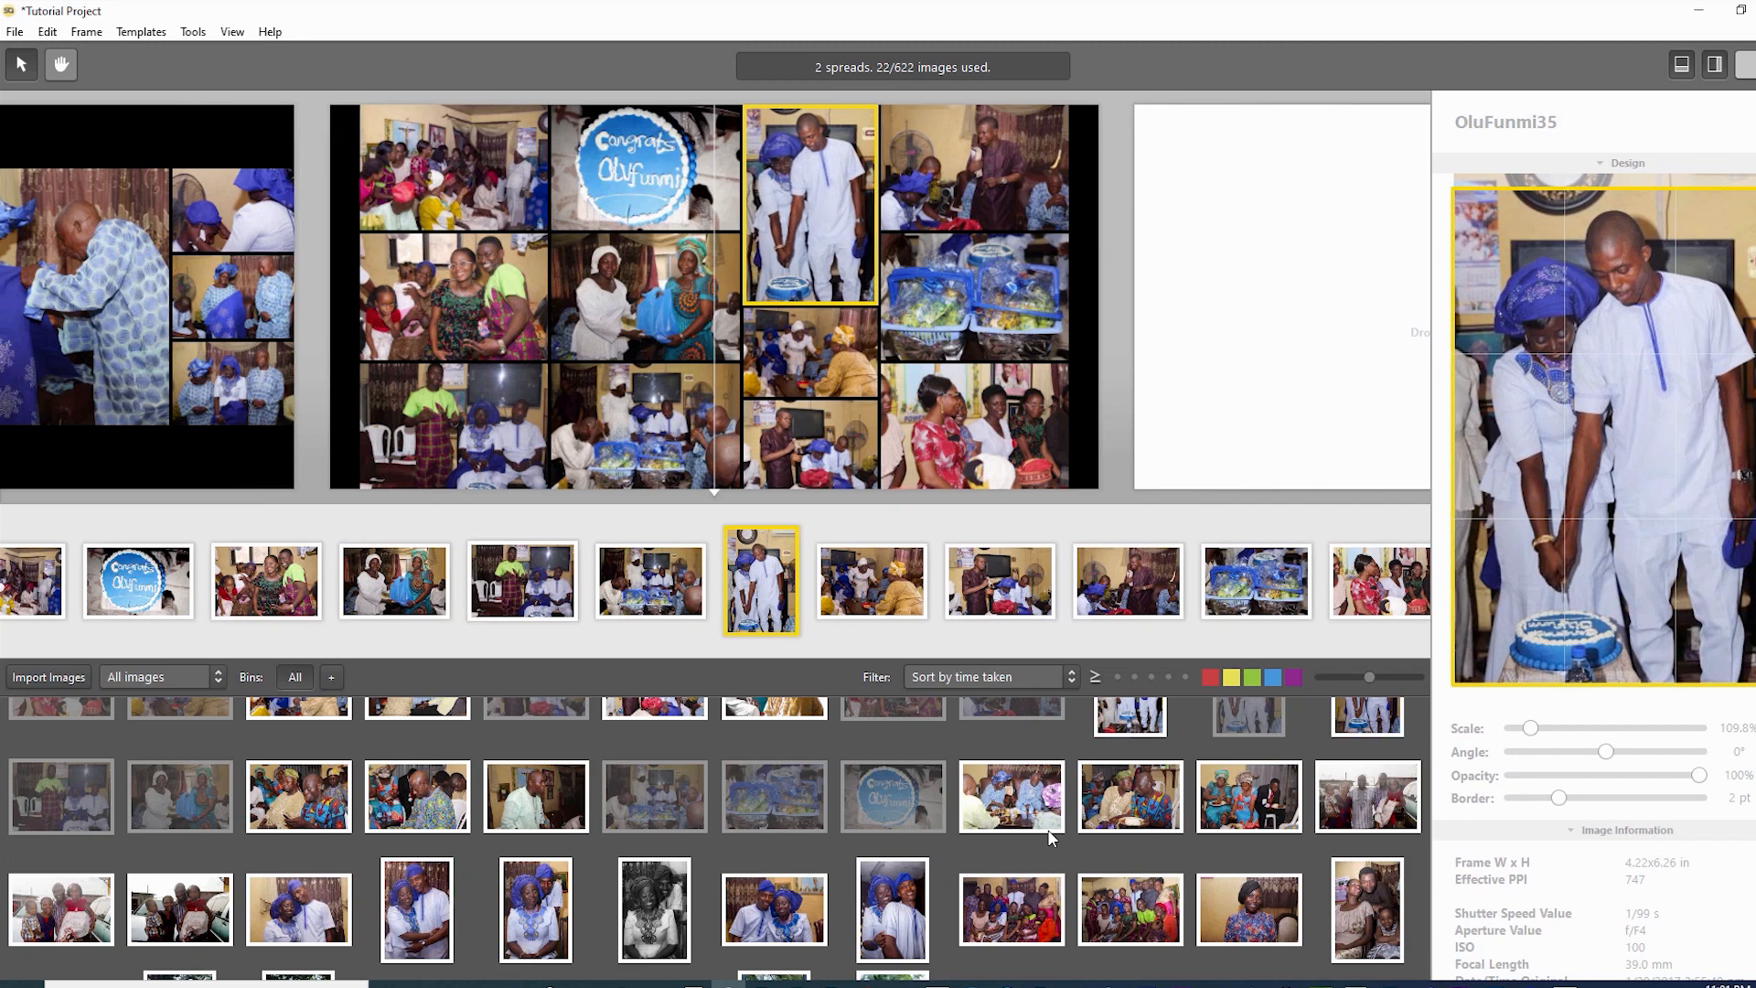
pyautogui.press('+')
pyautogui.press('+')
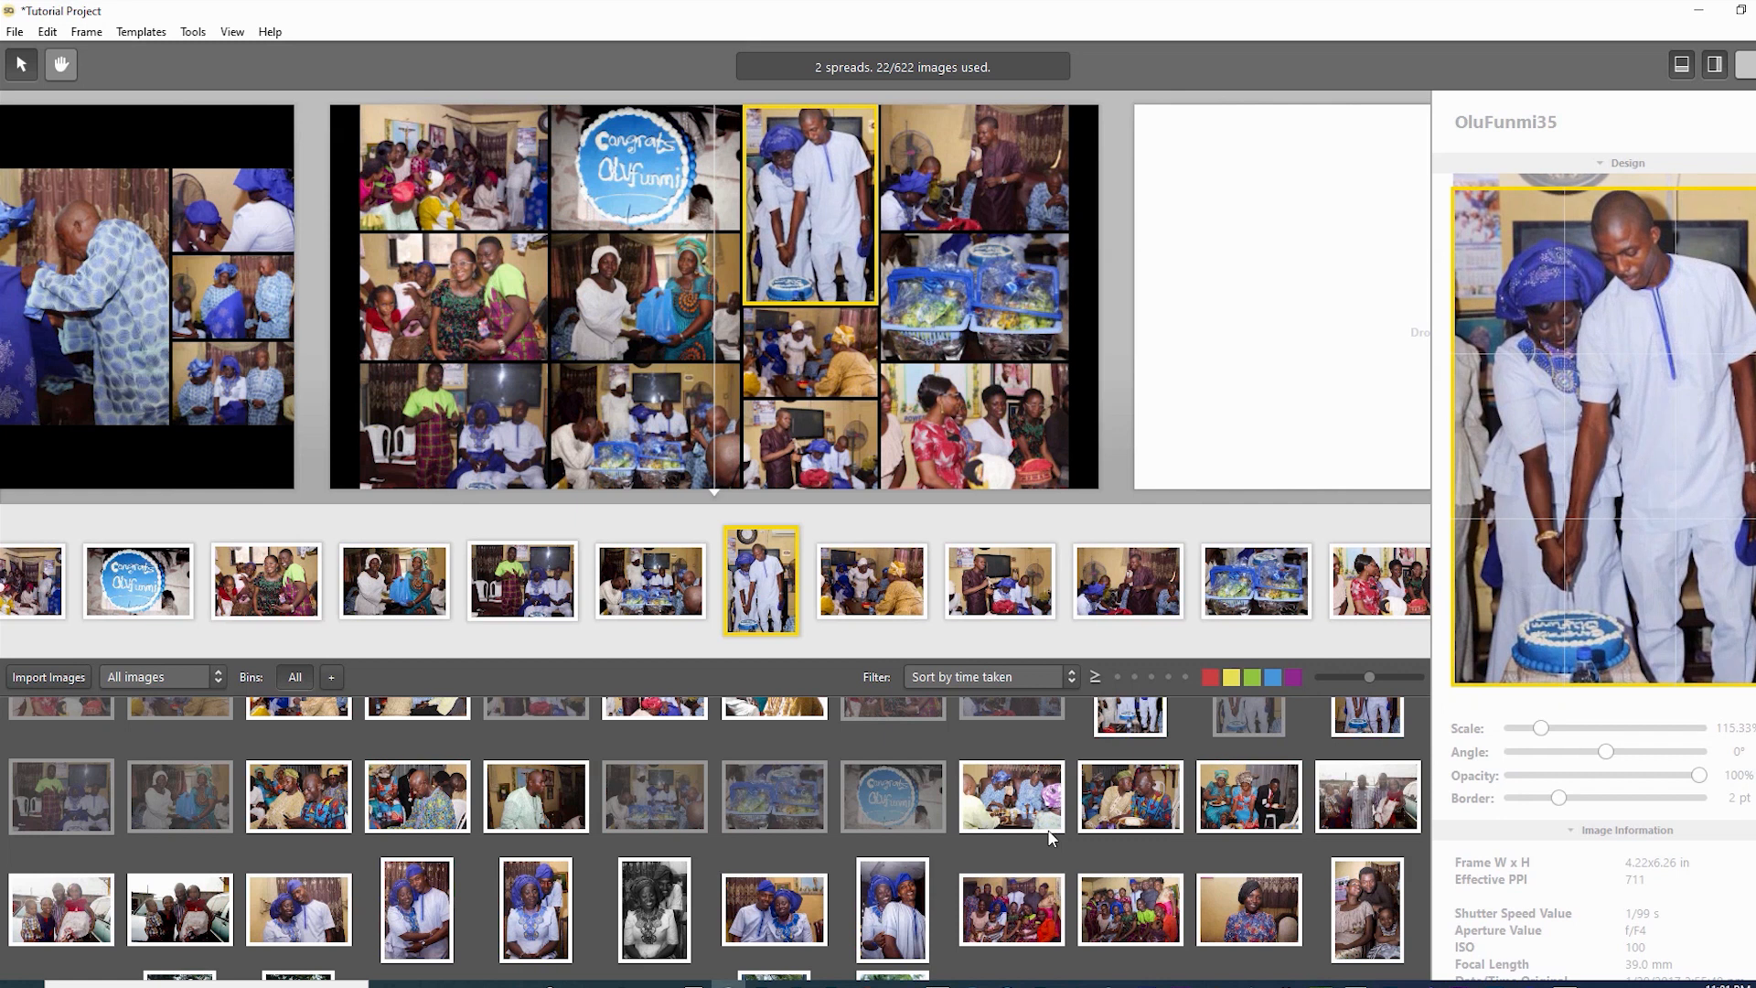
pyautogui.press('-')
pyautogui.press('-')
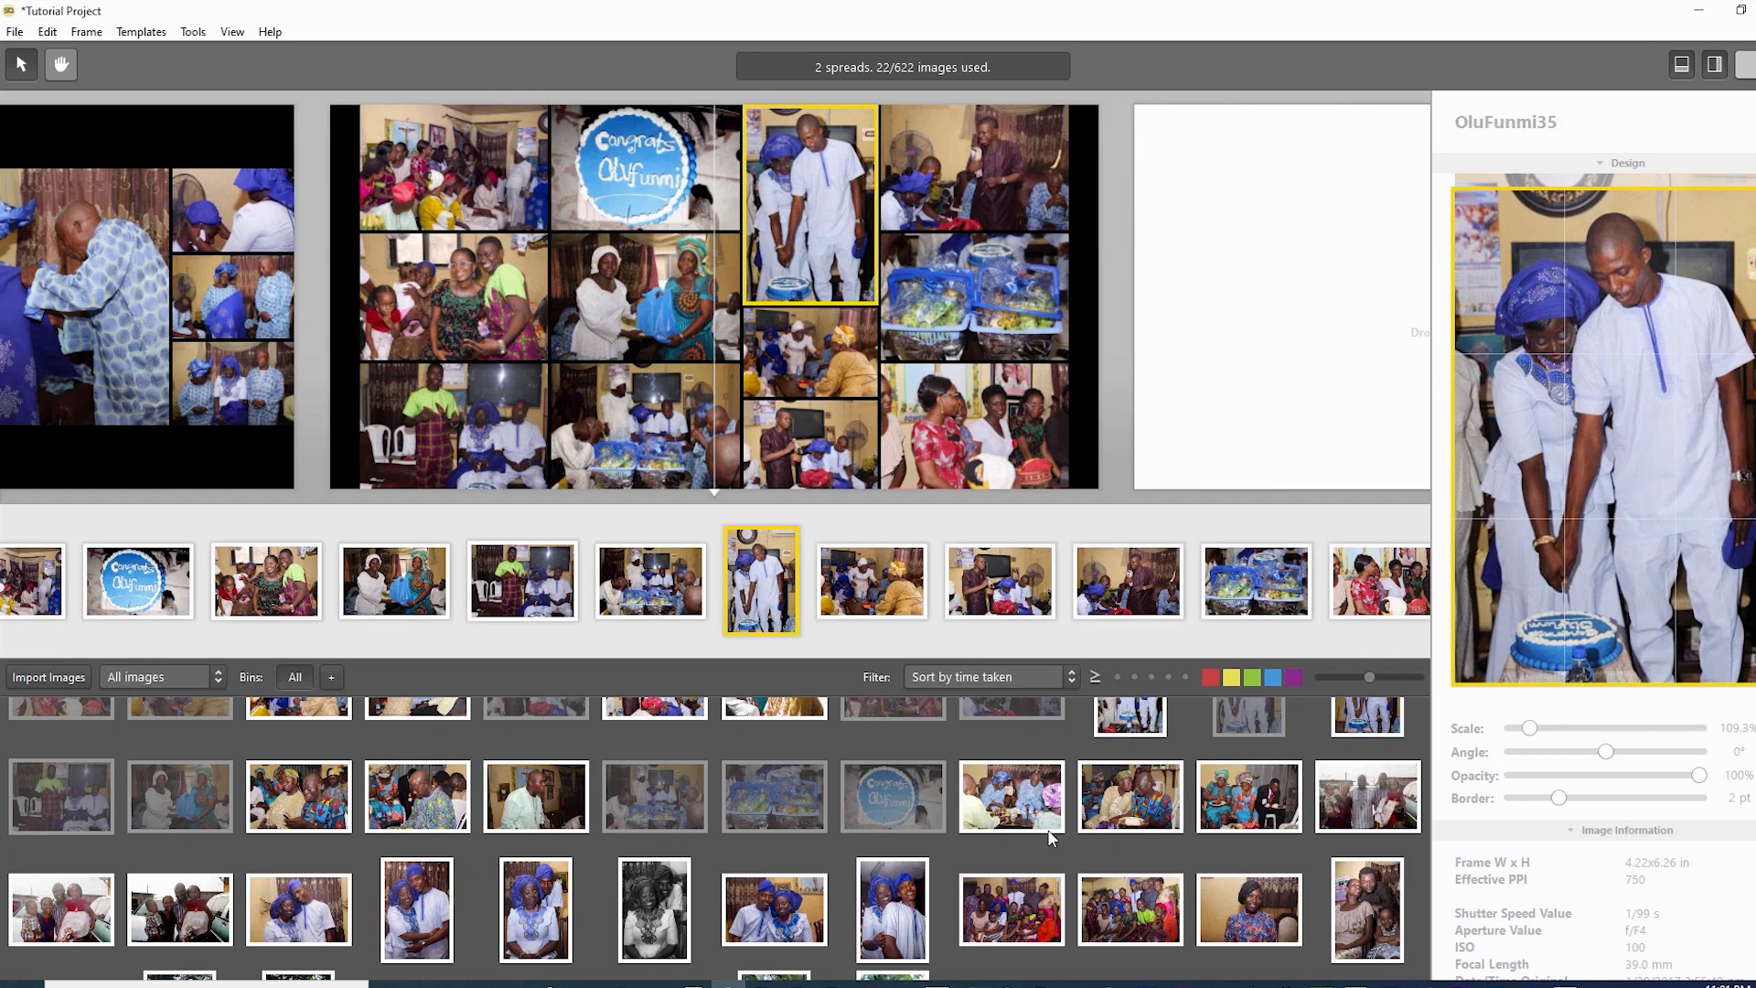
pyautogui.press('+')
pyautogui.press('+')
pyautogui.press('-')
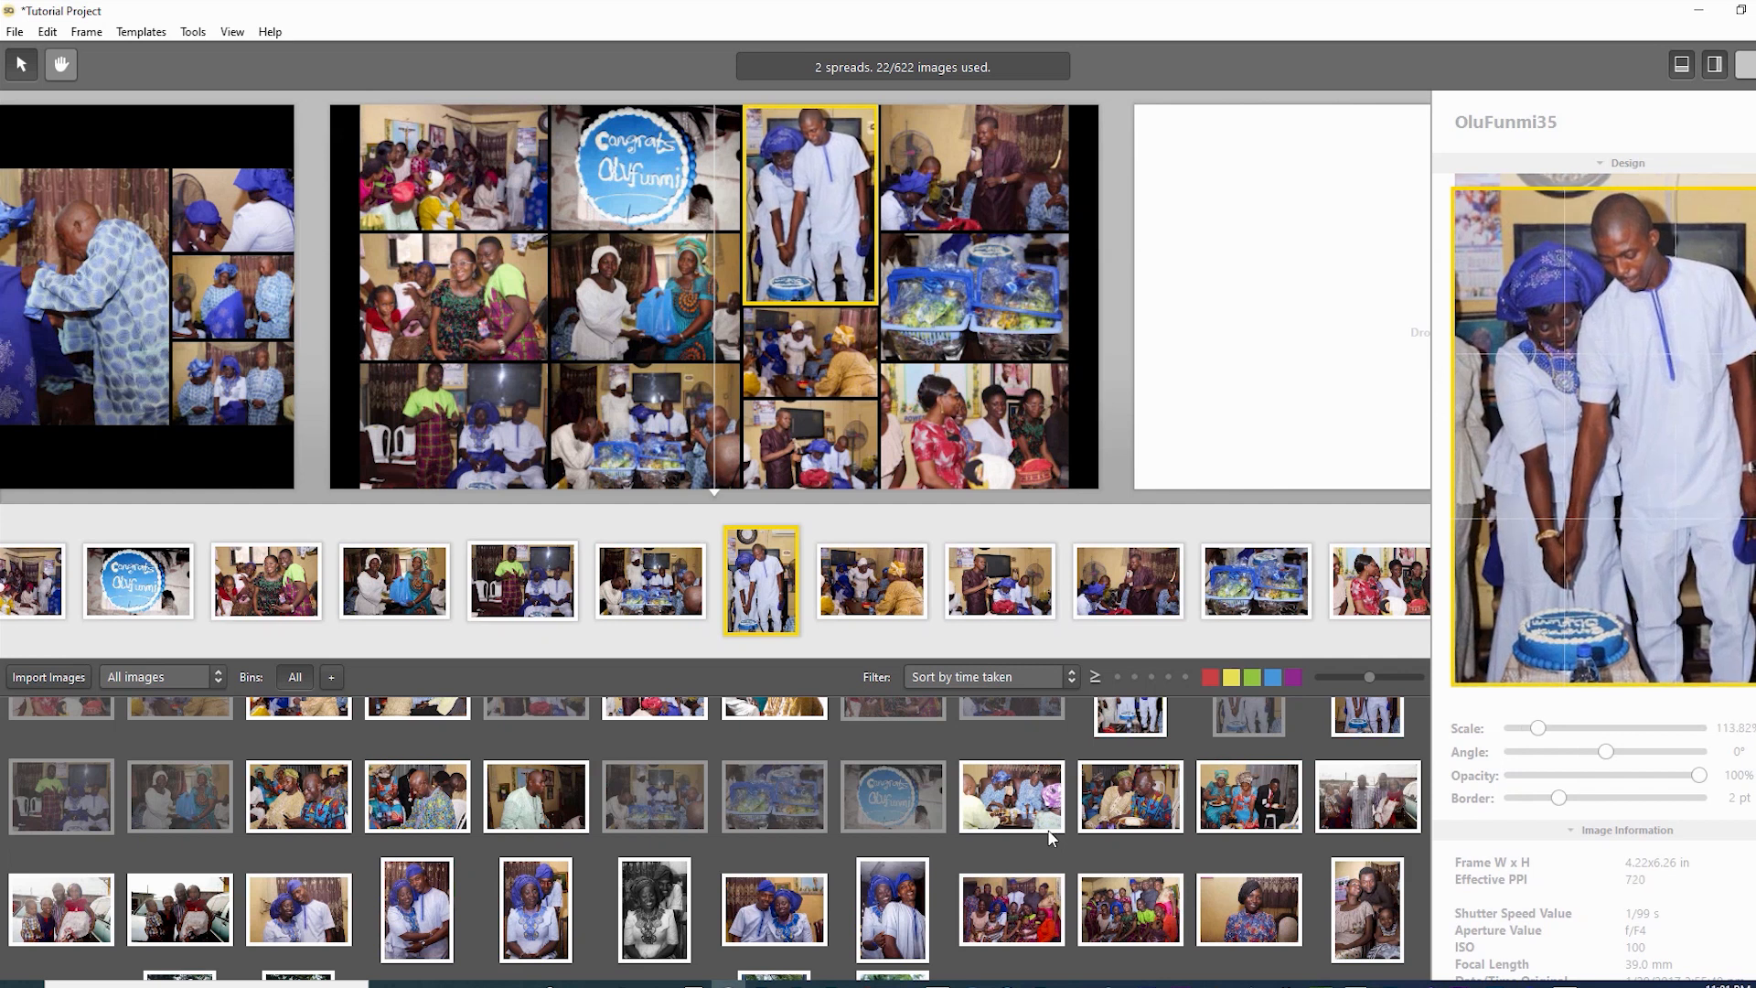
pyautogui.press('Left')
pyautogui.press('Down')
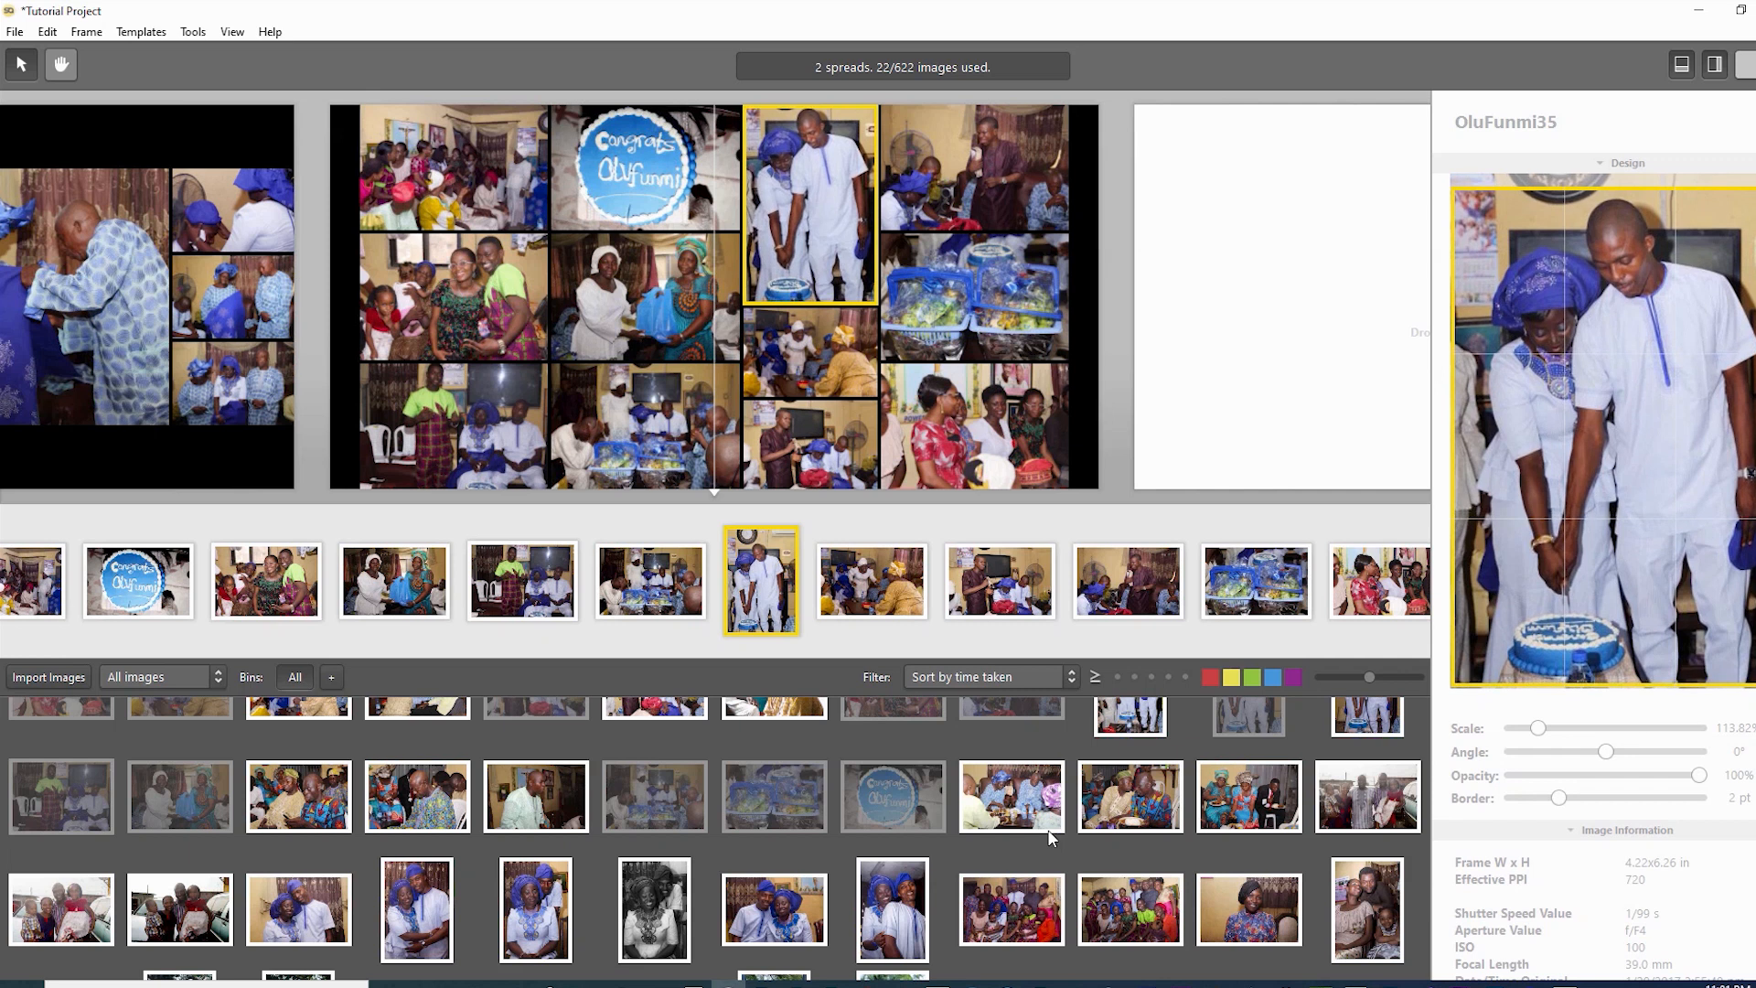
# - Swap the basket close-up into the bottom-middle frame
pyautogui.click(810, 352)
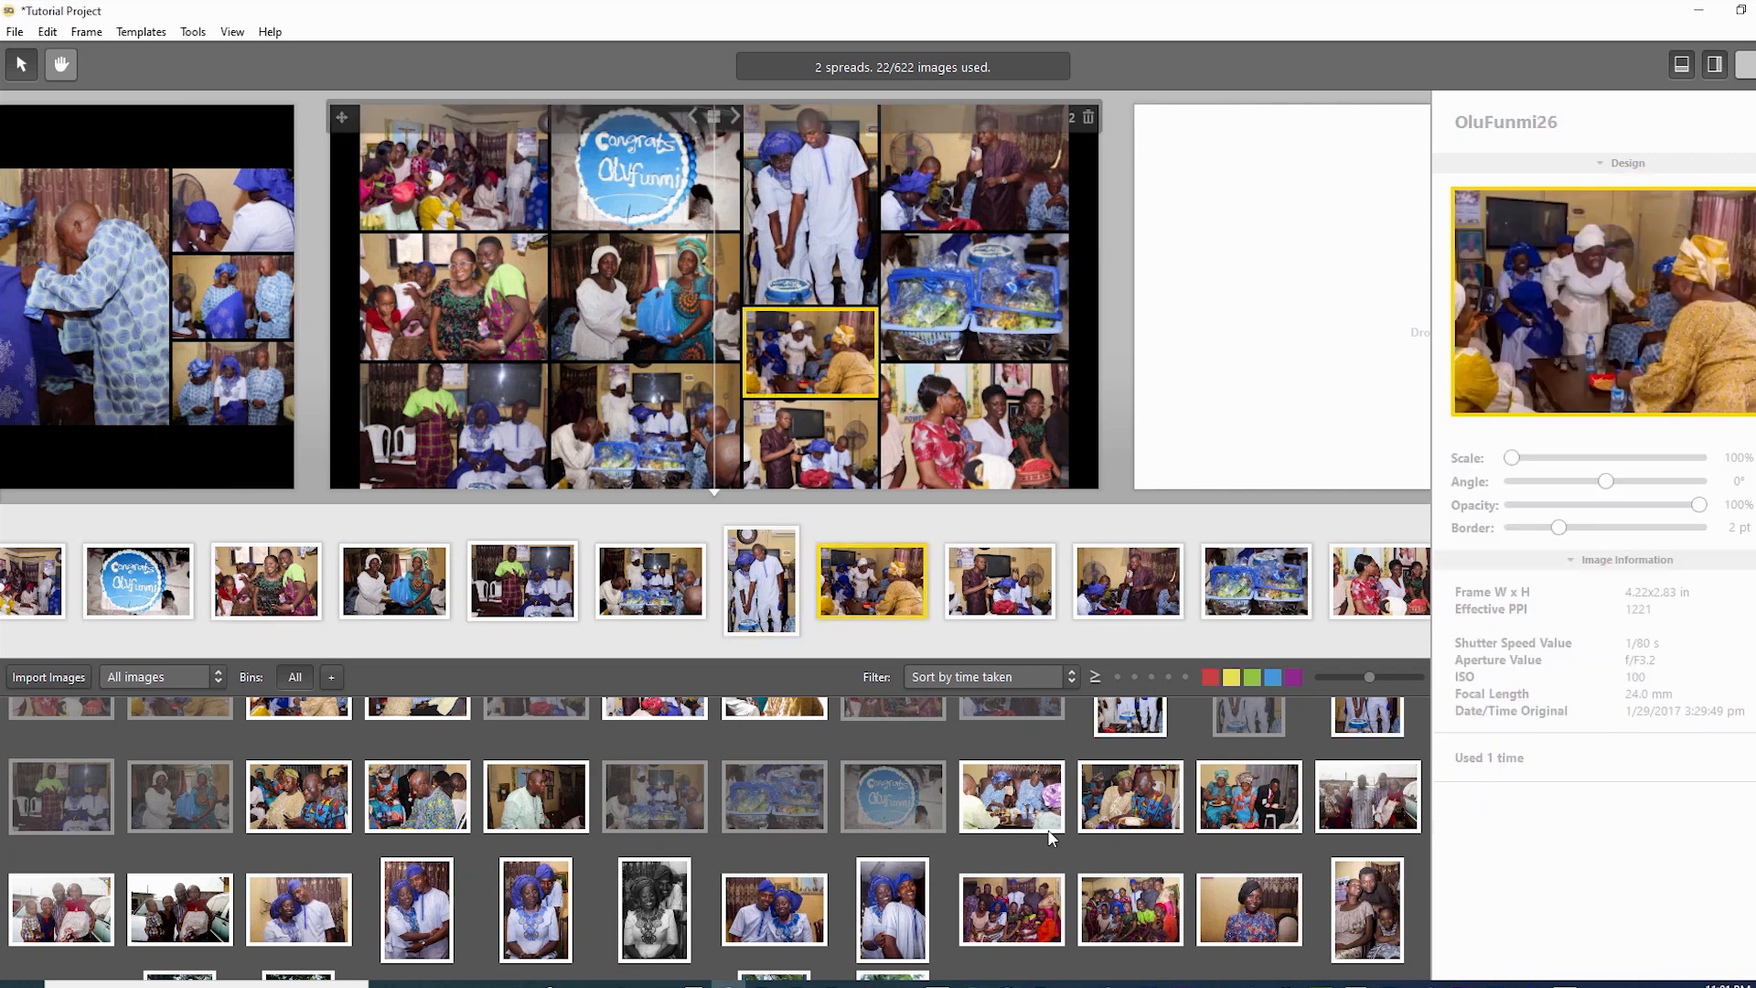
pyautogui.click(646, 174)
pyautogui.click(645, 297)
pyautogui.click(454, 169)
pyautogui.click(454, 298)
pyautogui.click(453, 426)
pyautogui.click(646, 426)
pyautogui.click(646, 298)
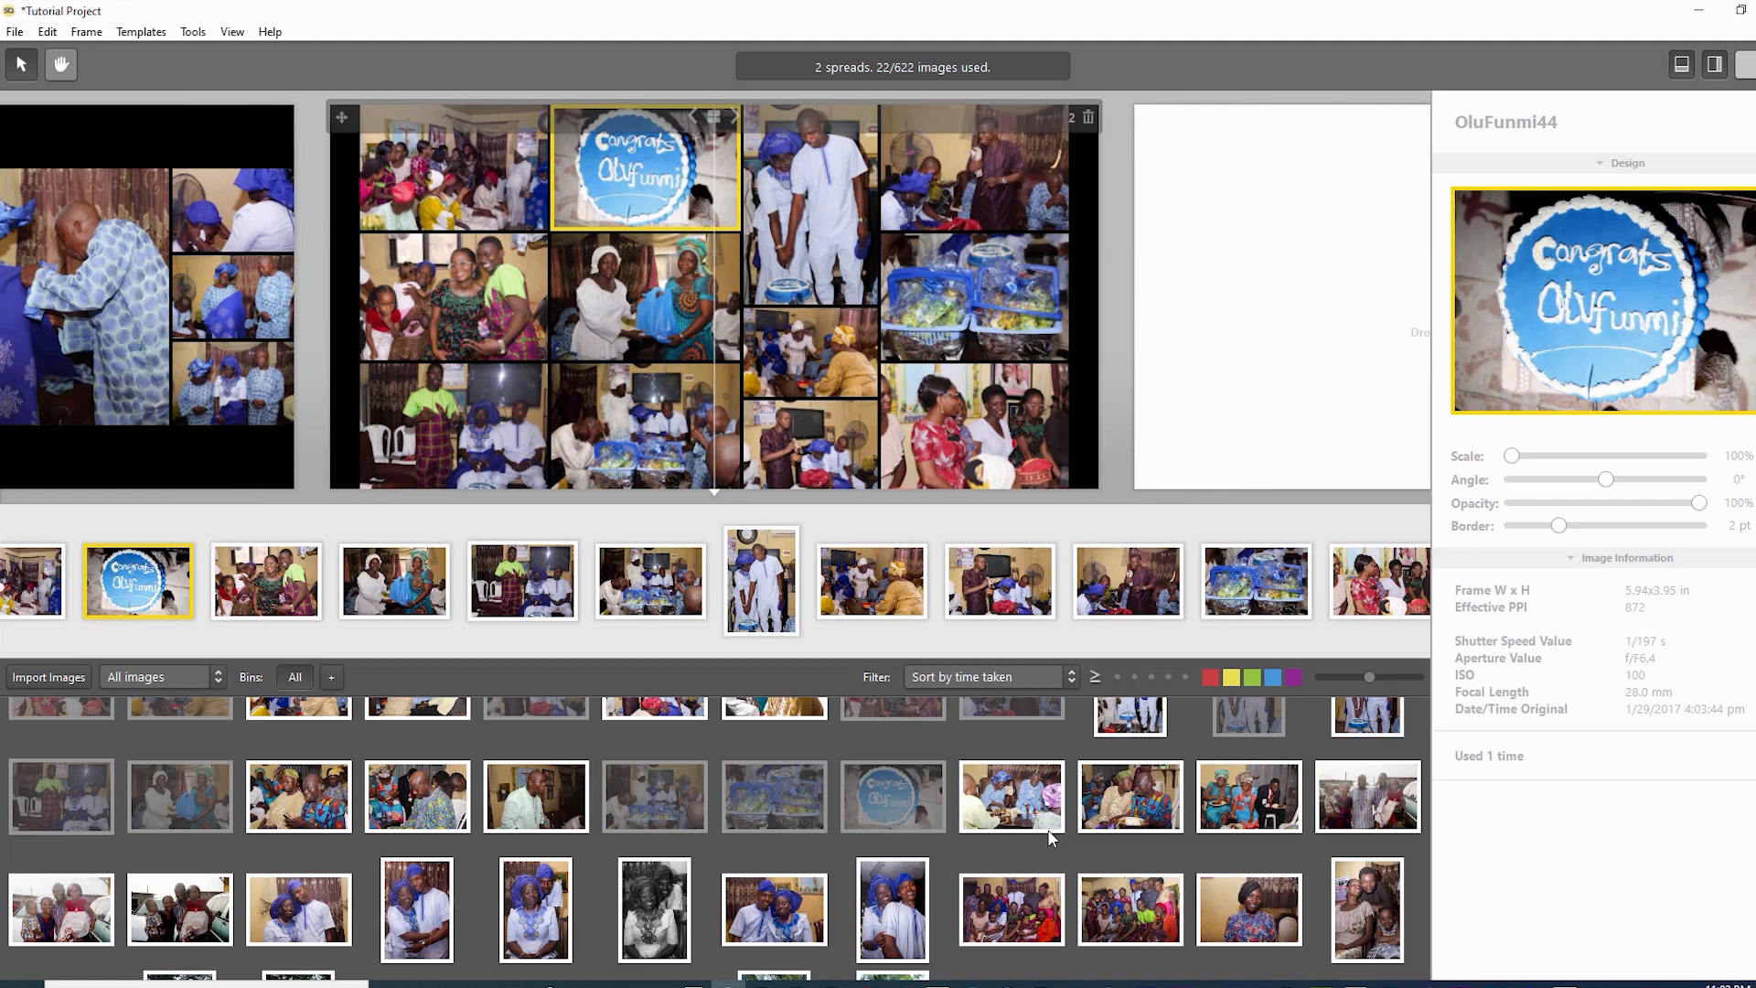
pyautogui.click(975, 168)
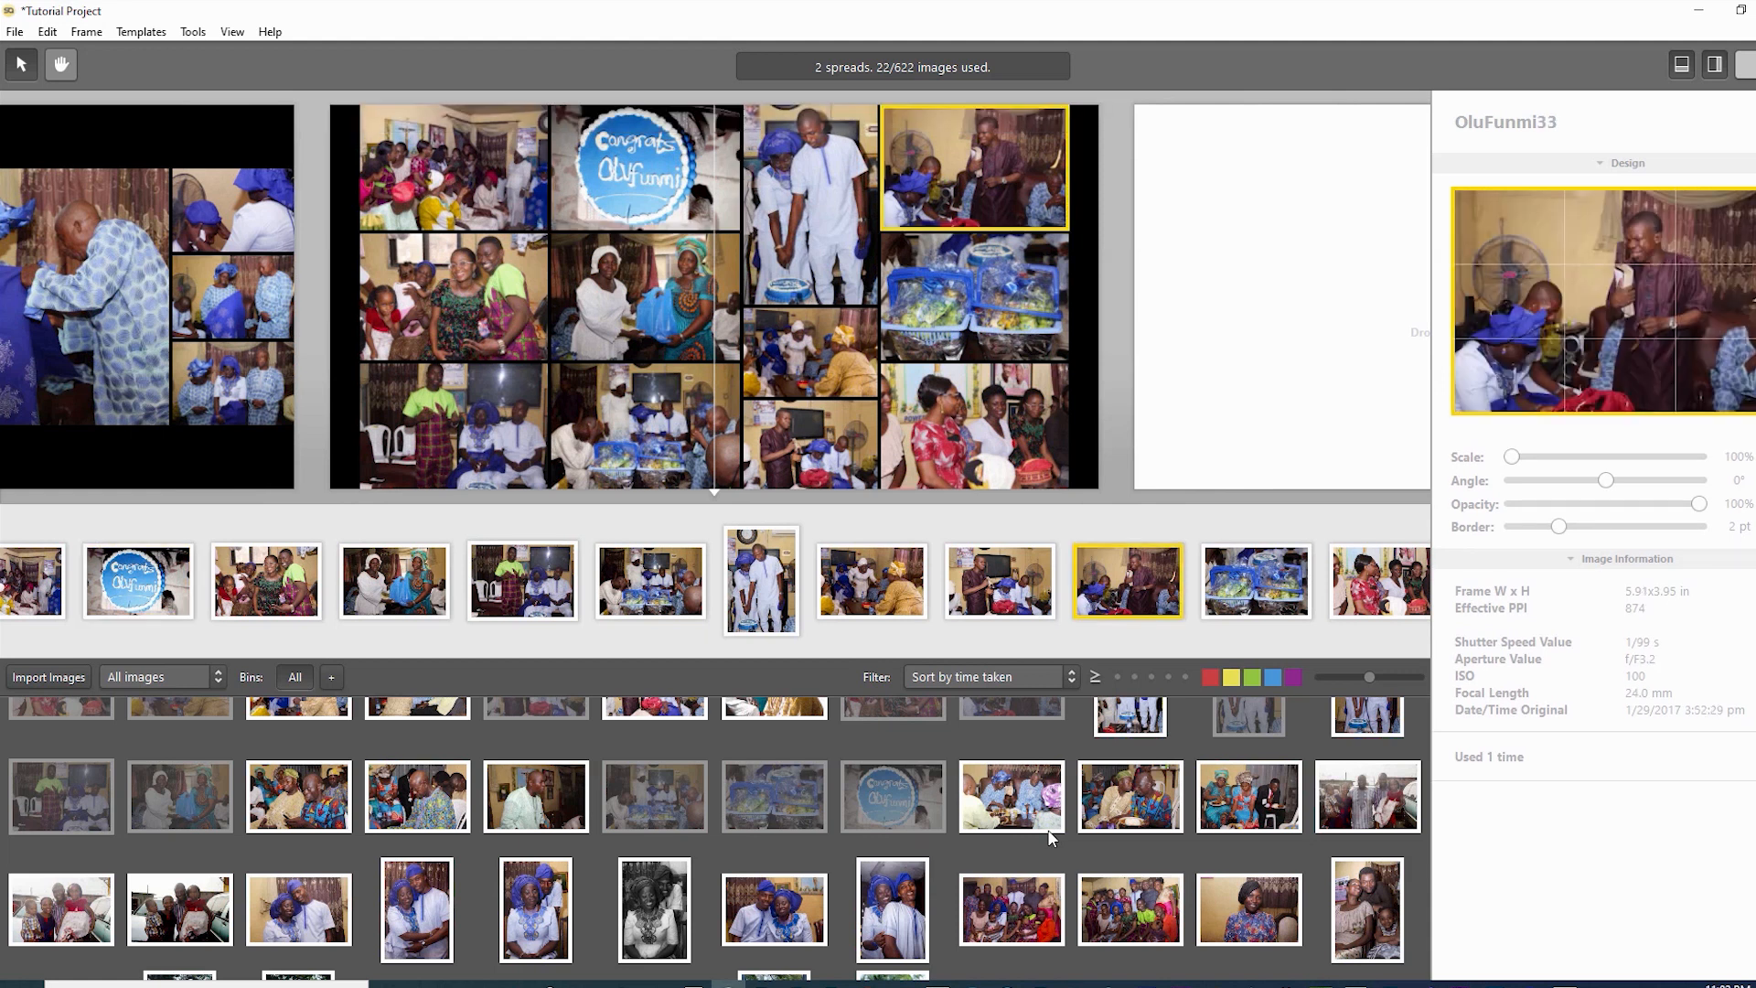
pyautogui.click(975, 297)
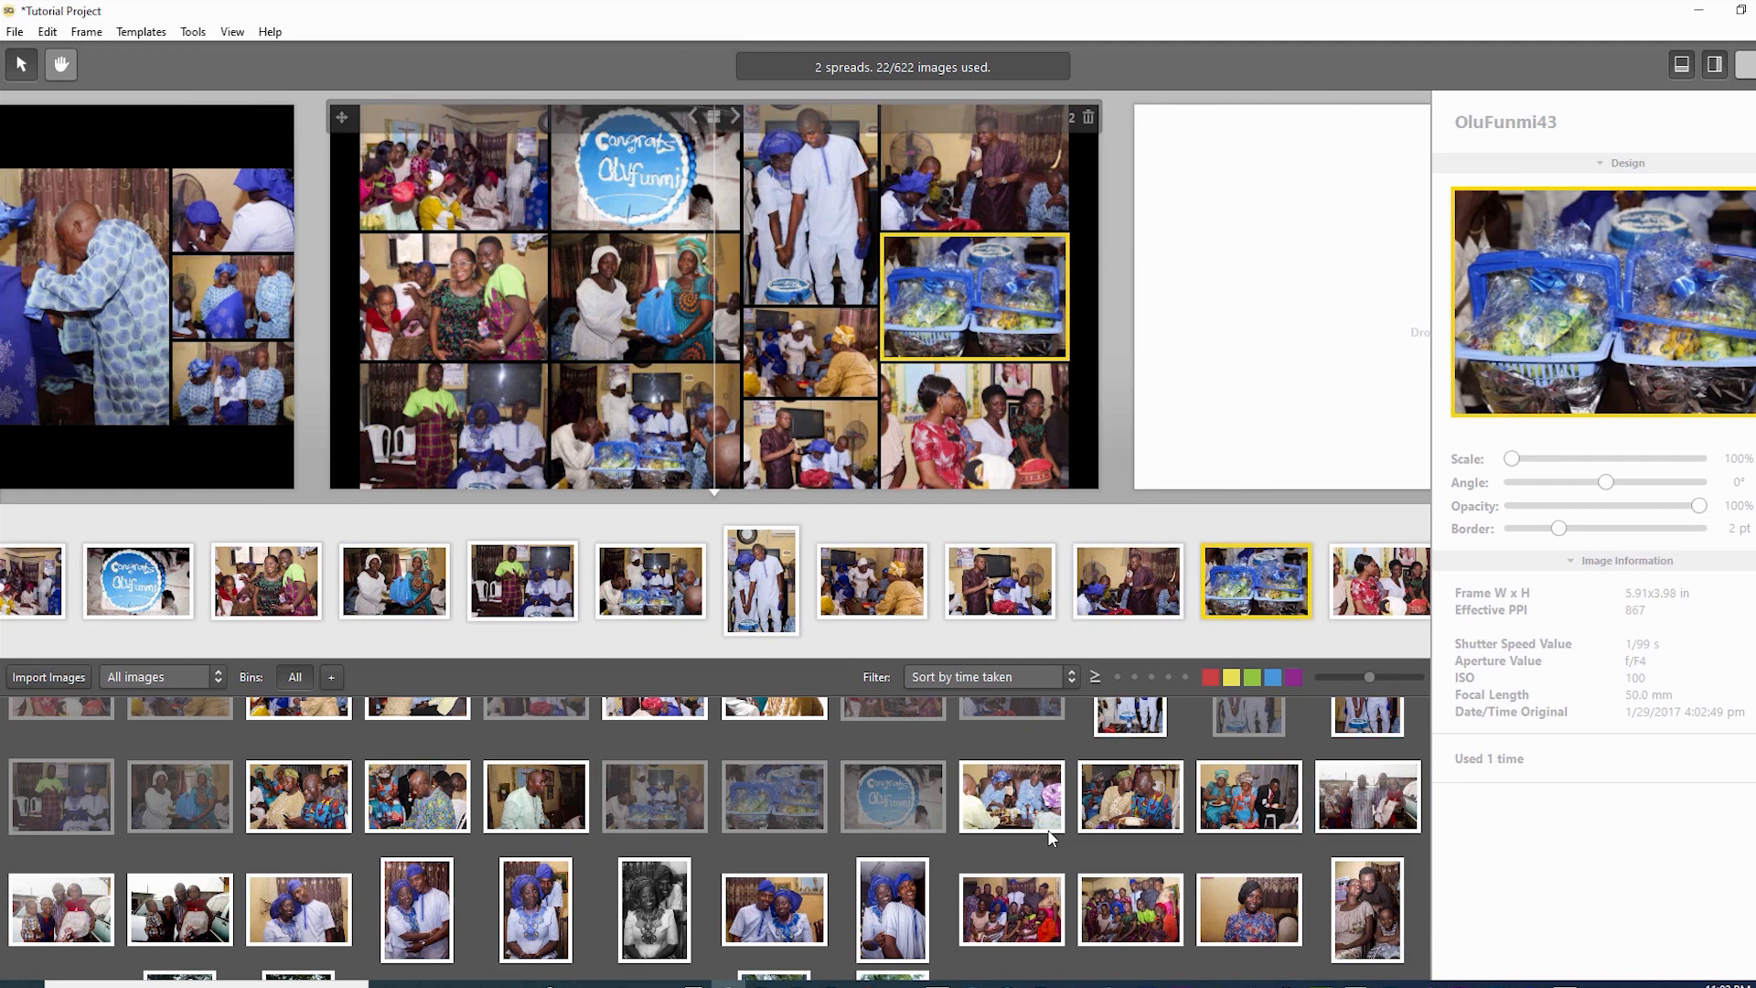
pyautogui.moveTo(975, 297); pyautogui.dragTo(645, 425)
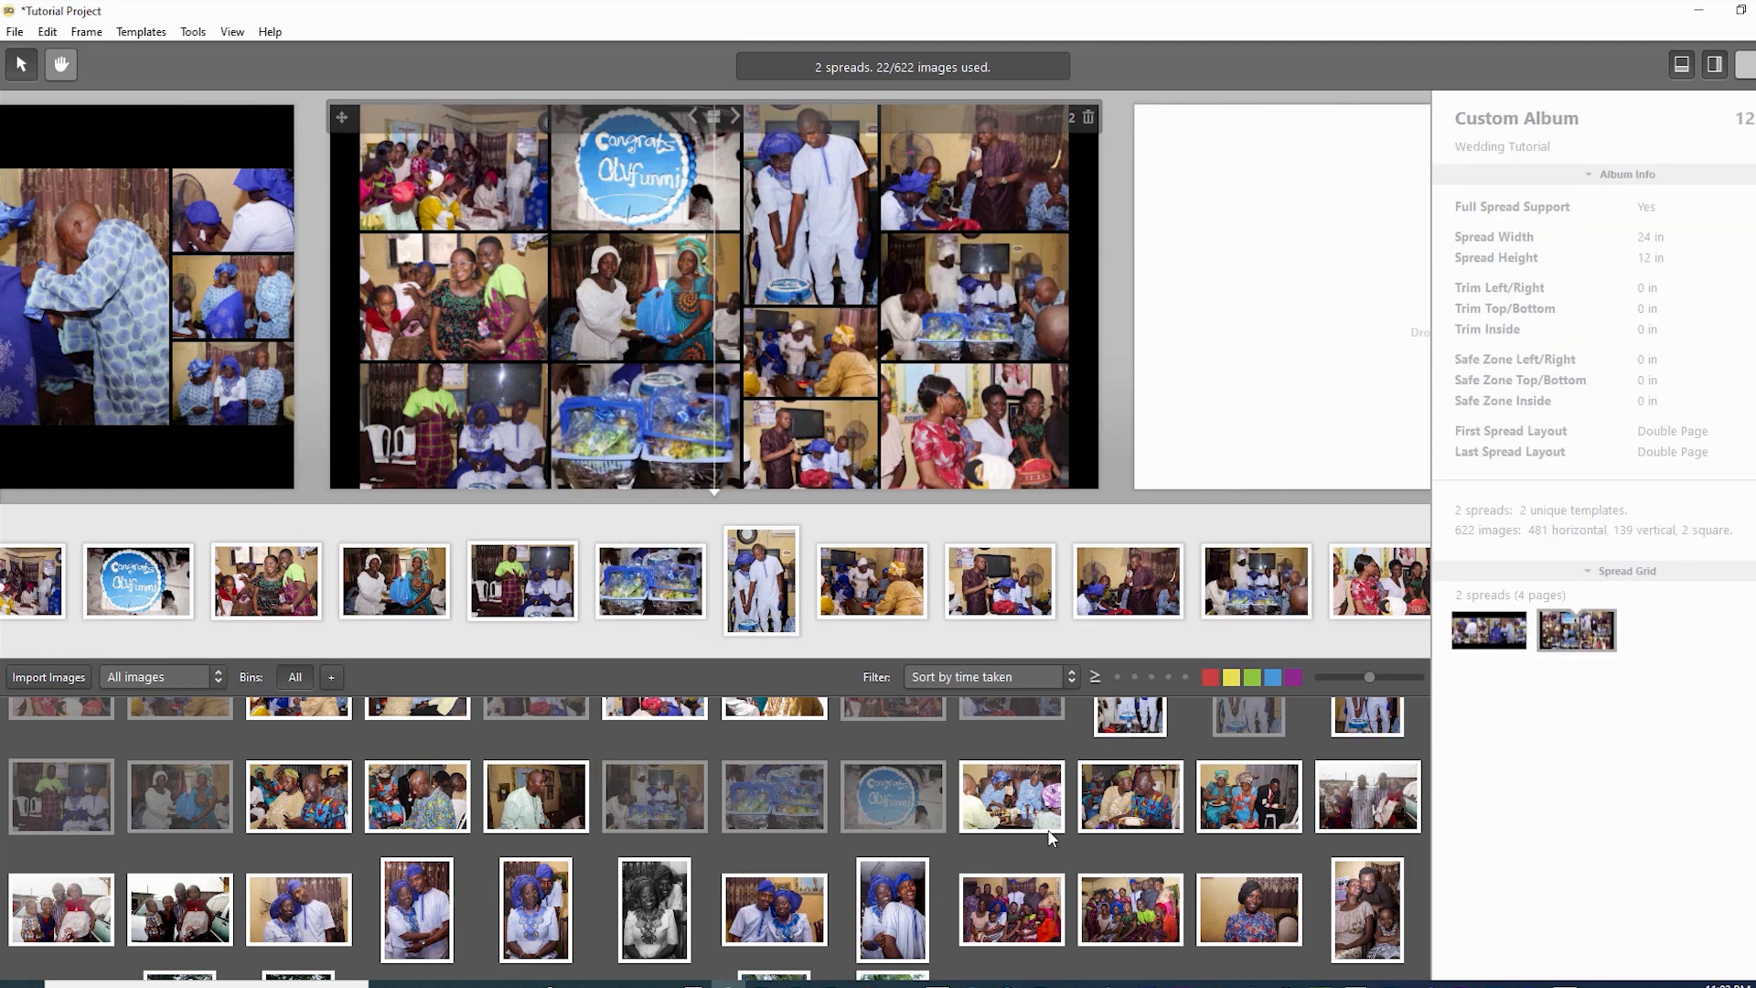
# - Swap the bottom-right women-in-red photo into the bottom-left frame
pyautogui.click(975, 168)
pyautogui.click(975, 297)
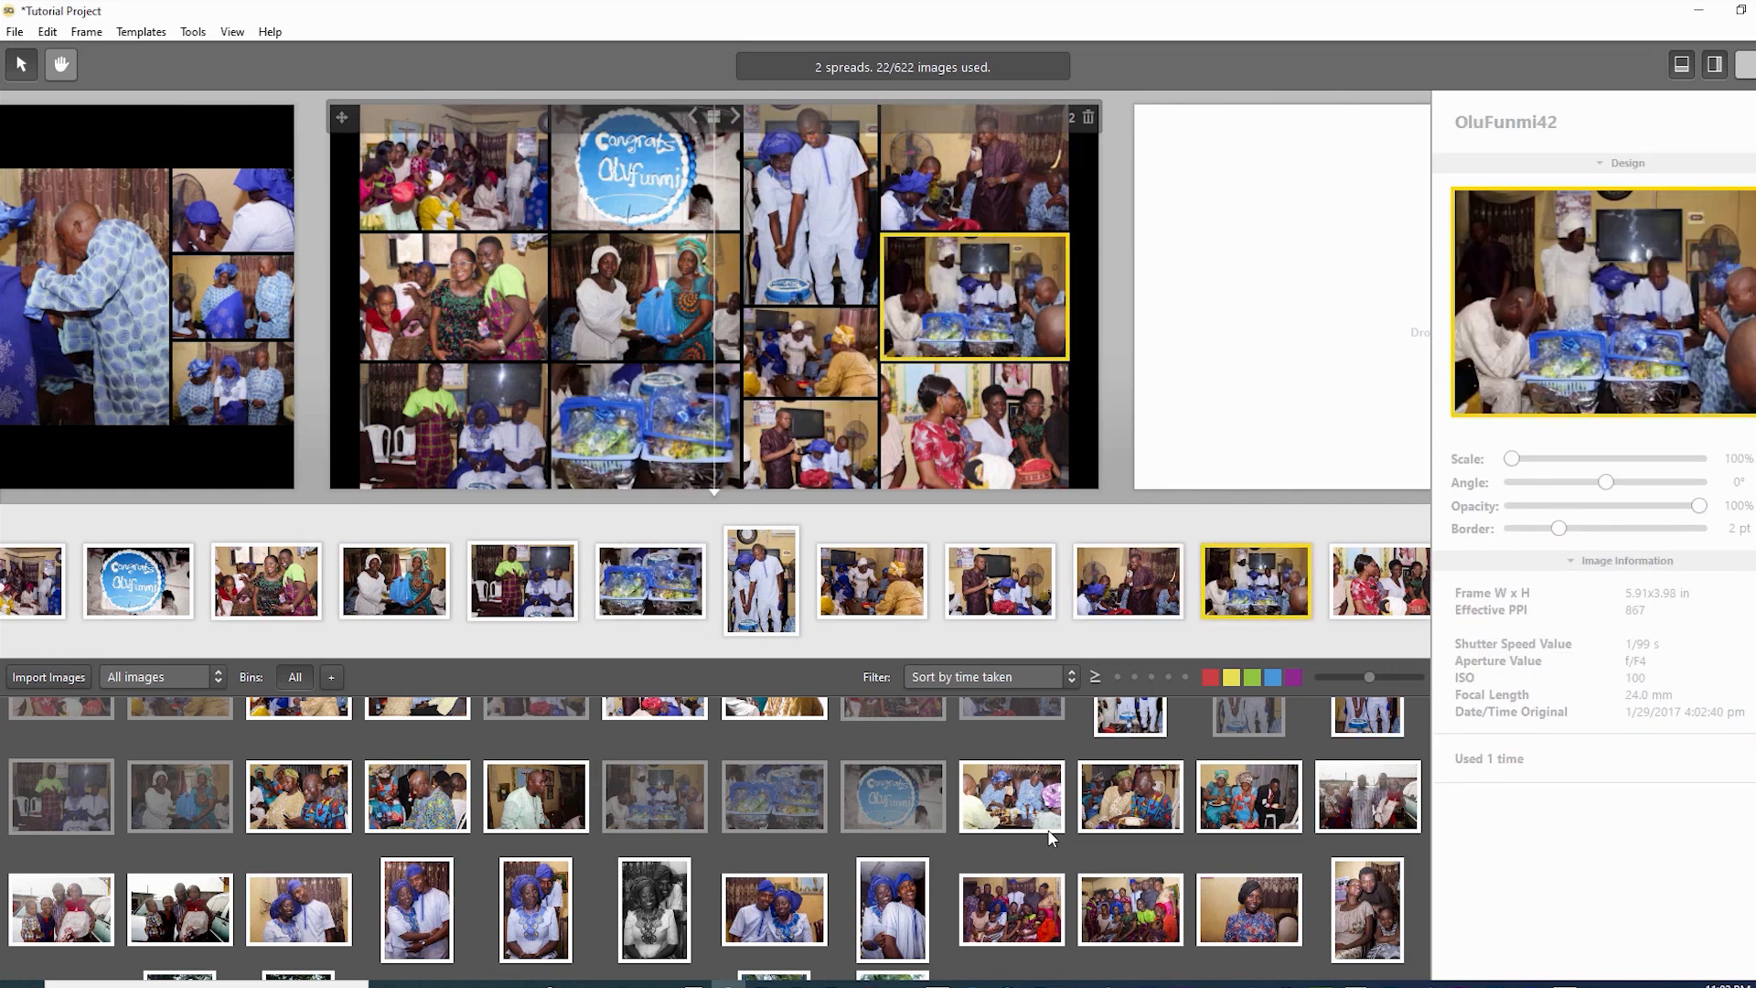
pyautogui.click(975, 425)
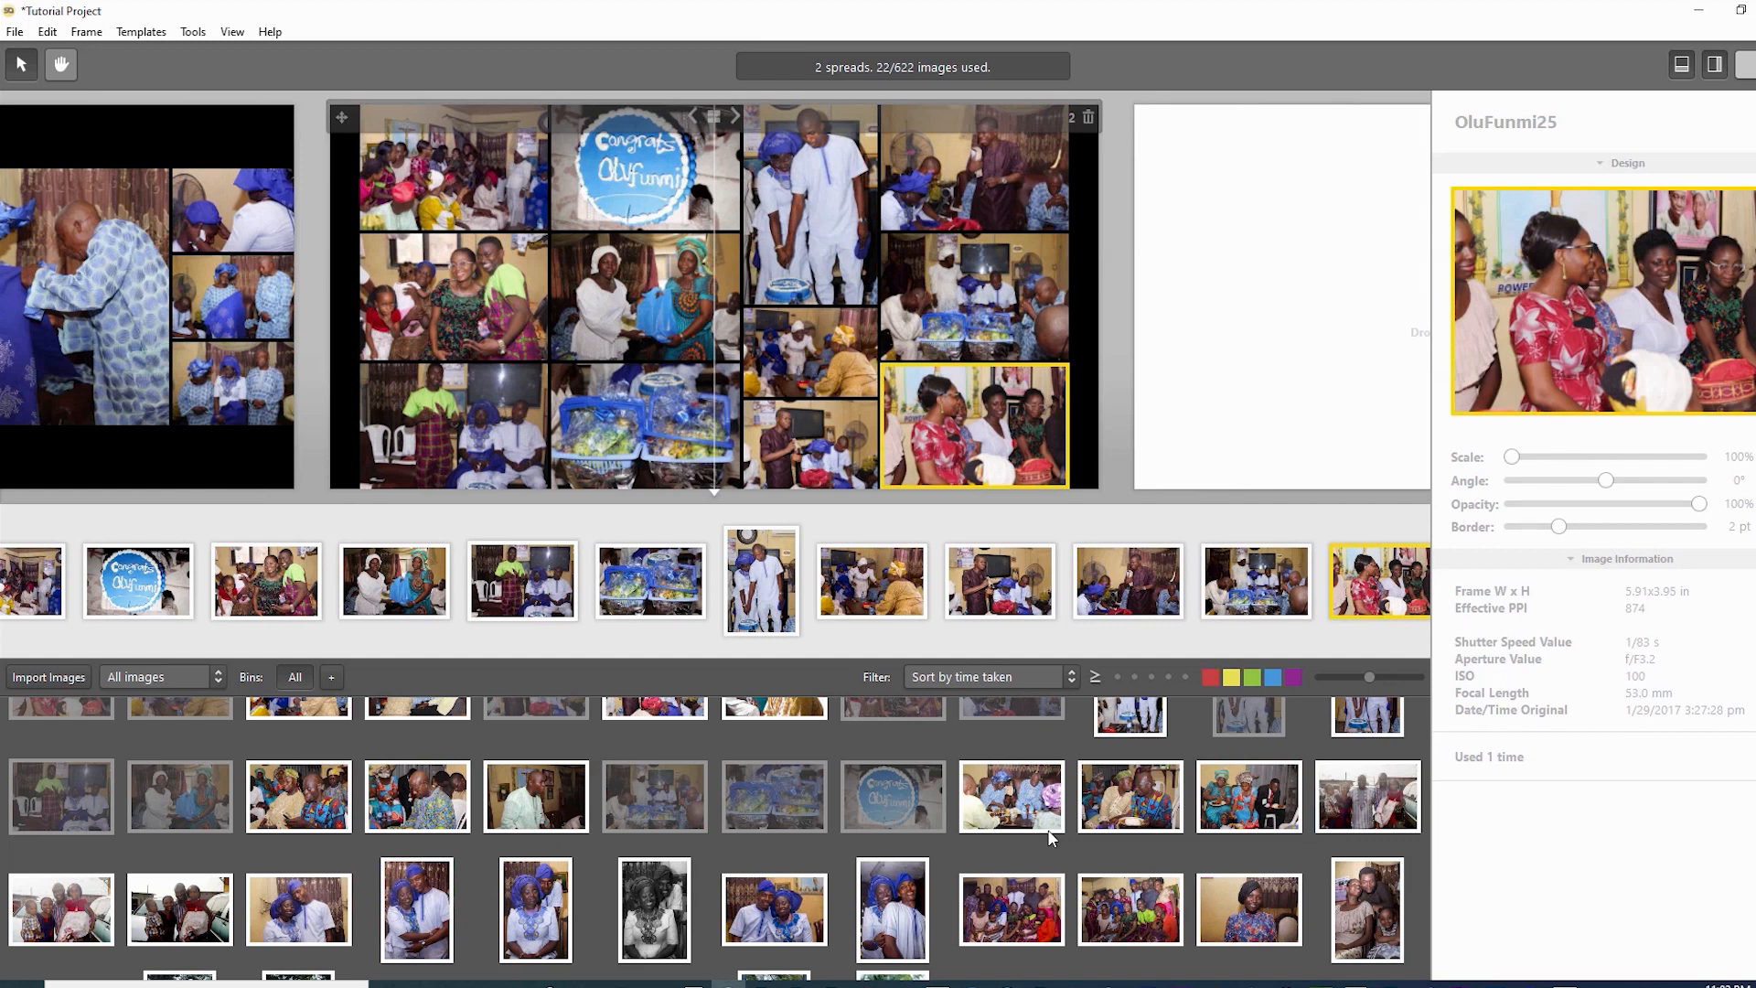
pyautogui.moveTo(975, 426); pyautogui.dragTo(454, 425)
# - Review the new bottom-right photo and the left-column photos after the swaps
pyautogui.click(975, 425)
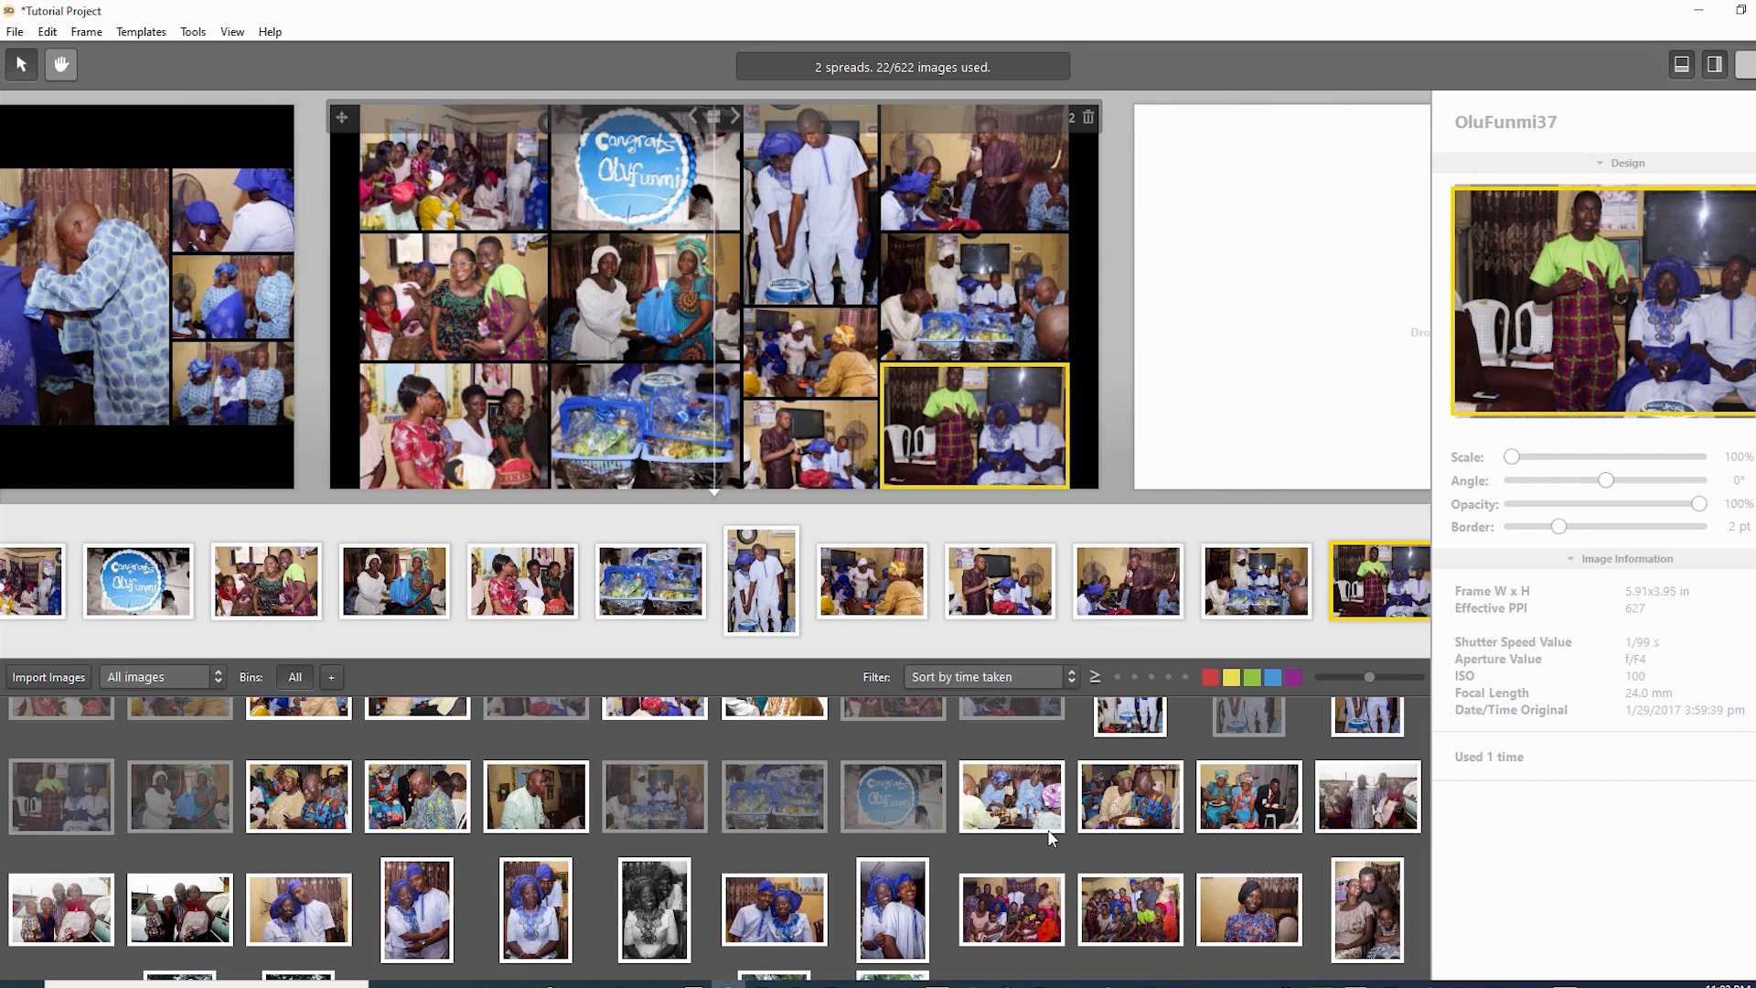
pyautogui.click(454, 425)
pyautogui.click(454, 169)
pyautogui.click(453, 297)
pyautogui.click(454, 168)
pyautogui.click(454, 298)
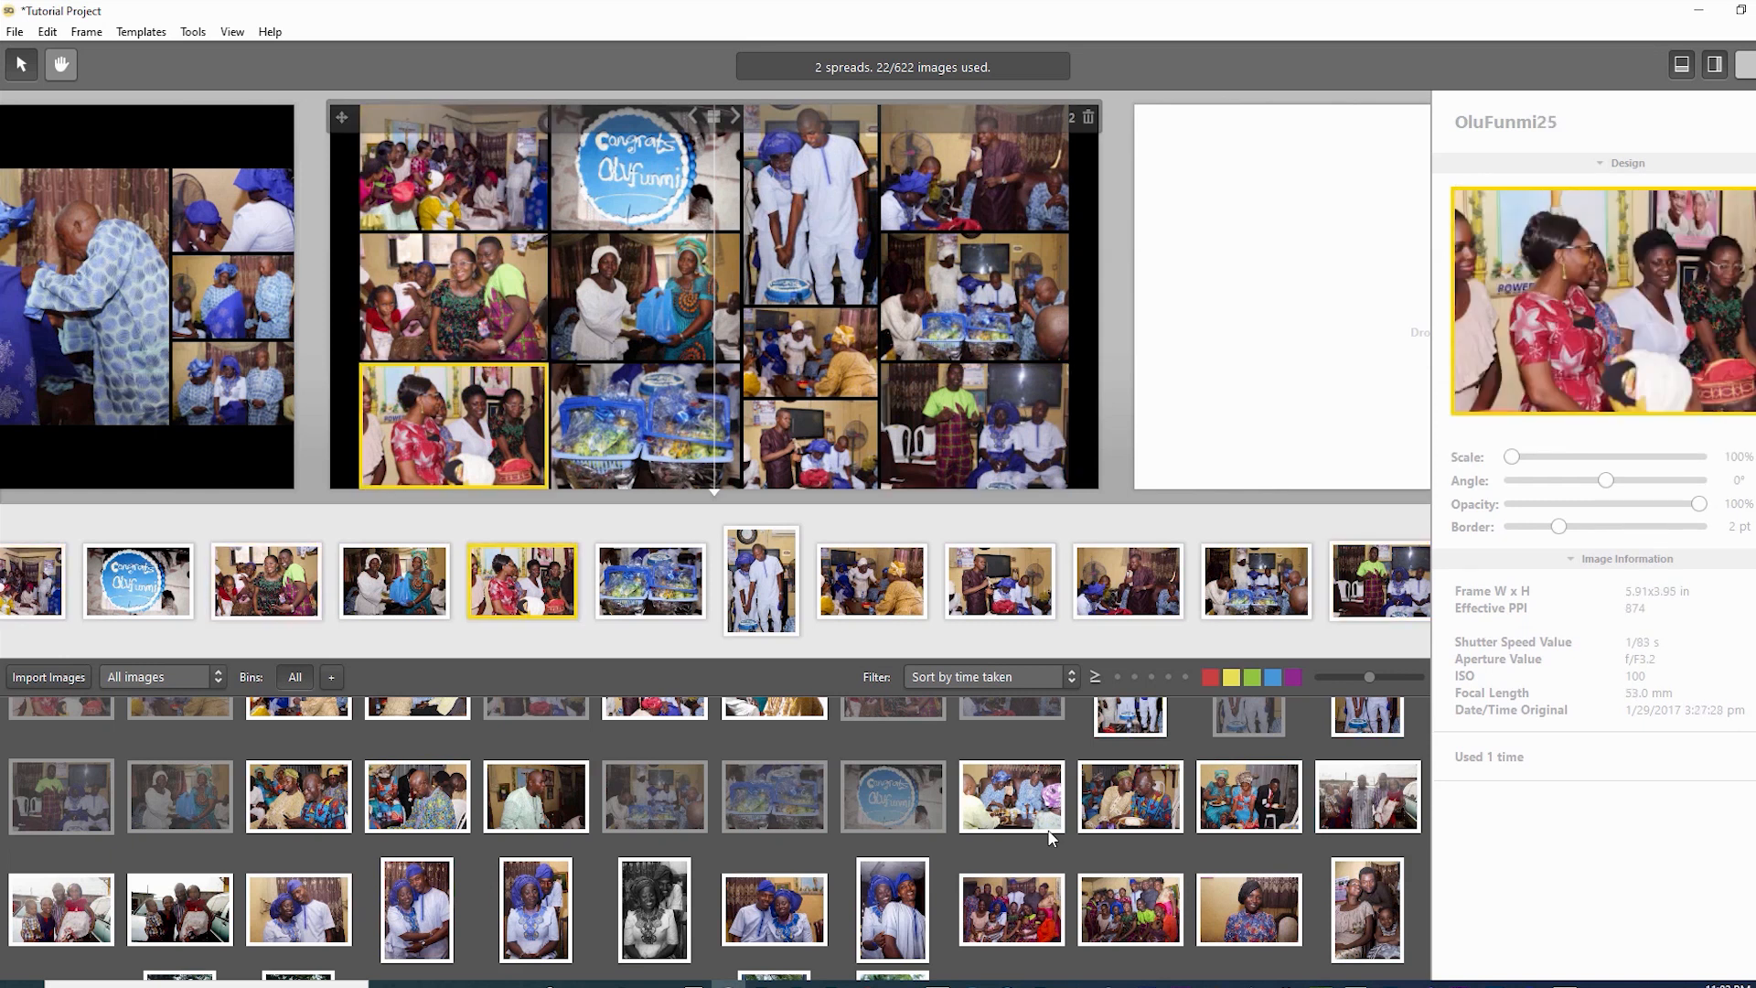
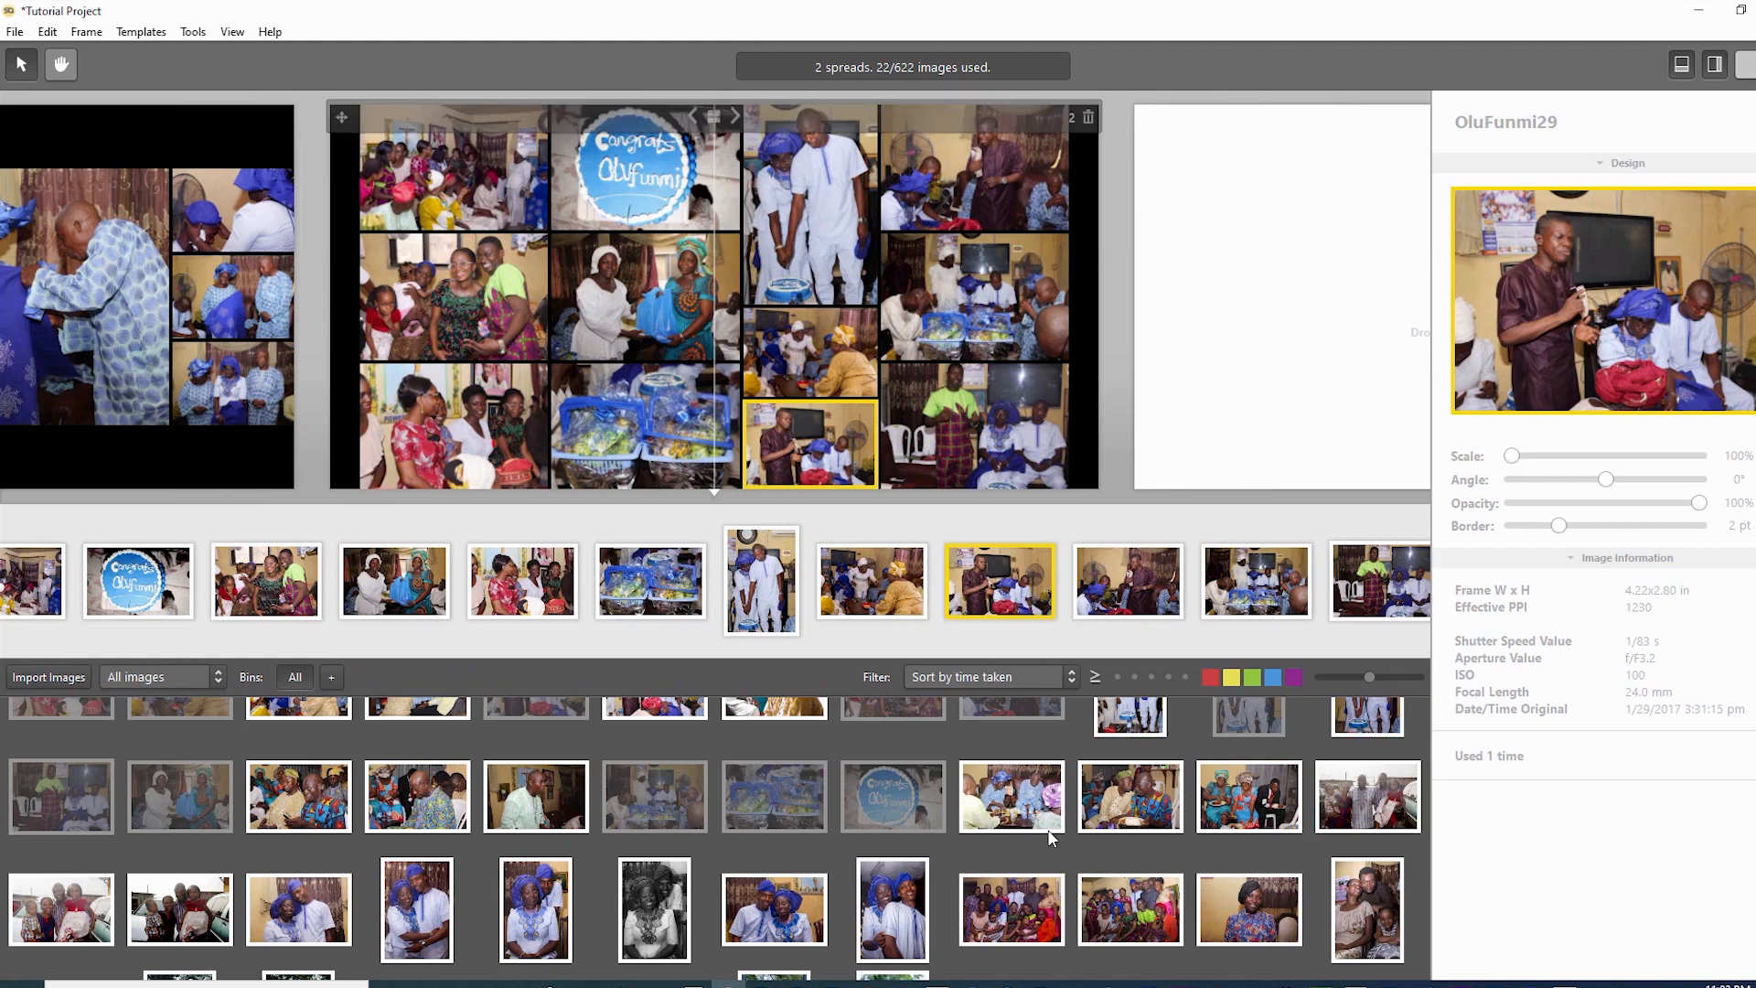
# - Go to the empty spread and start spread 3 with the couple's close-up
pyautogui.scroll(-1, 1050, 838)
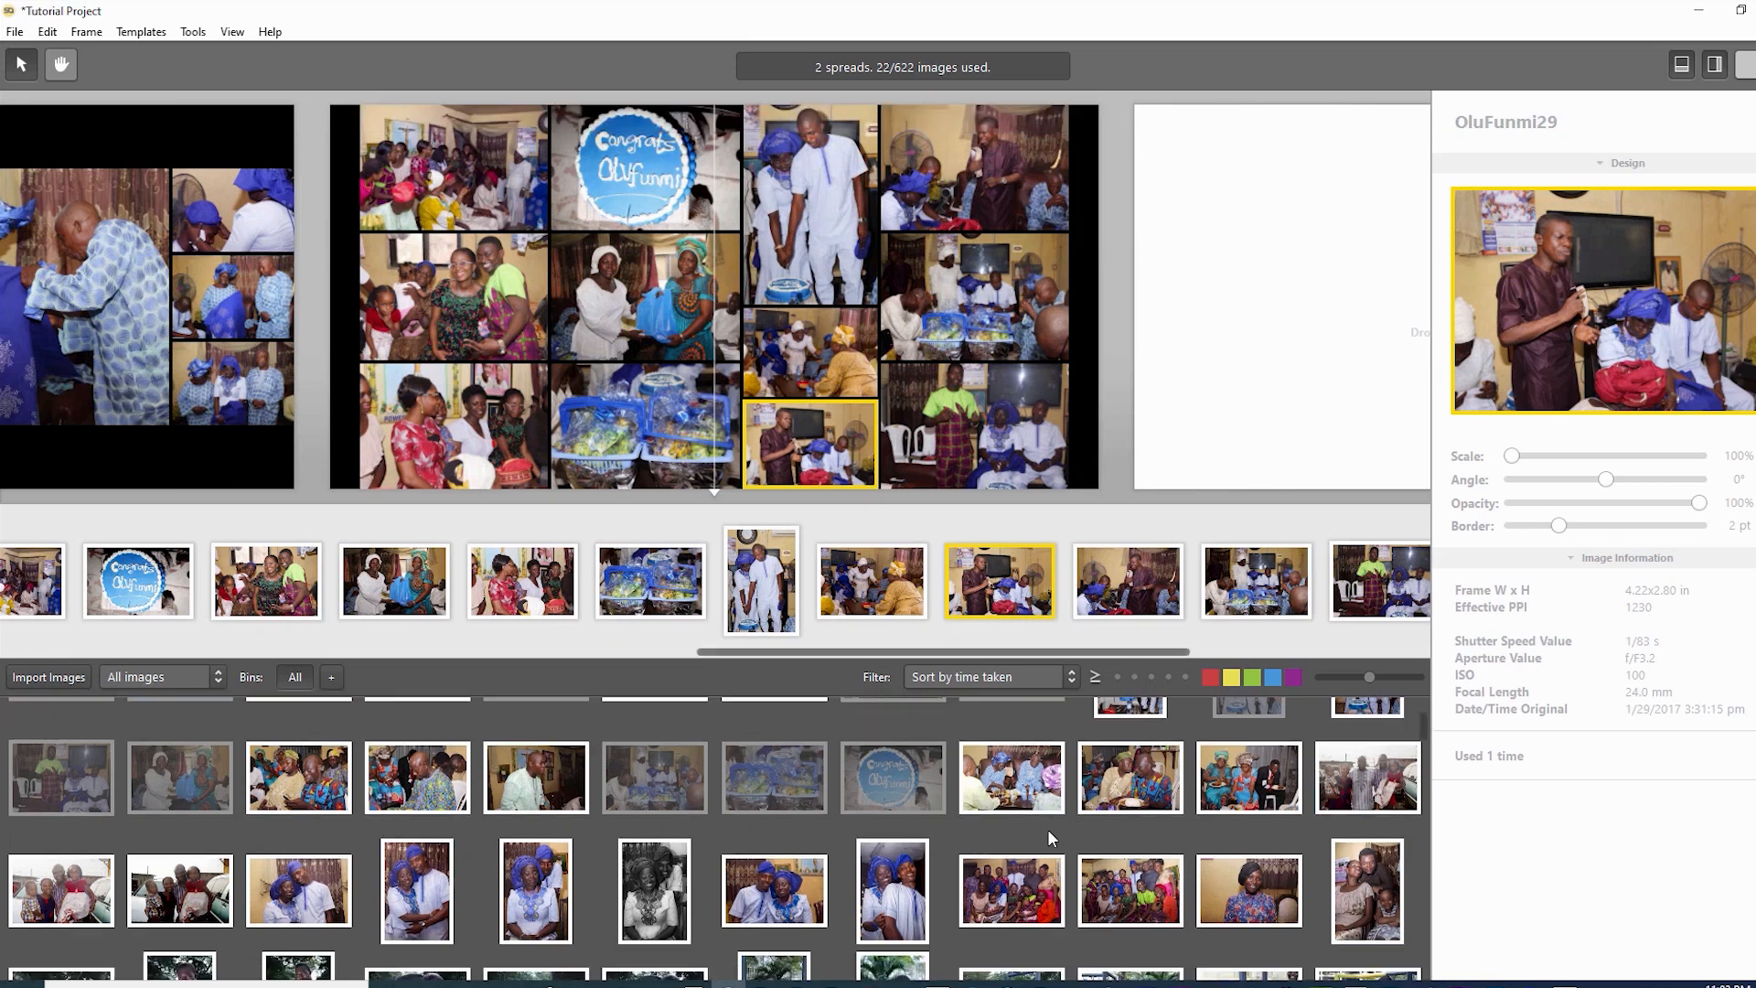
pyautogui.press('Right')
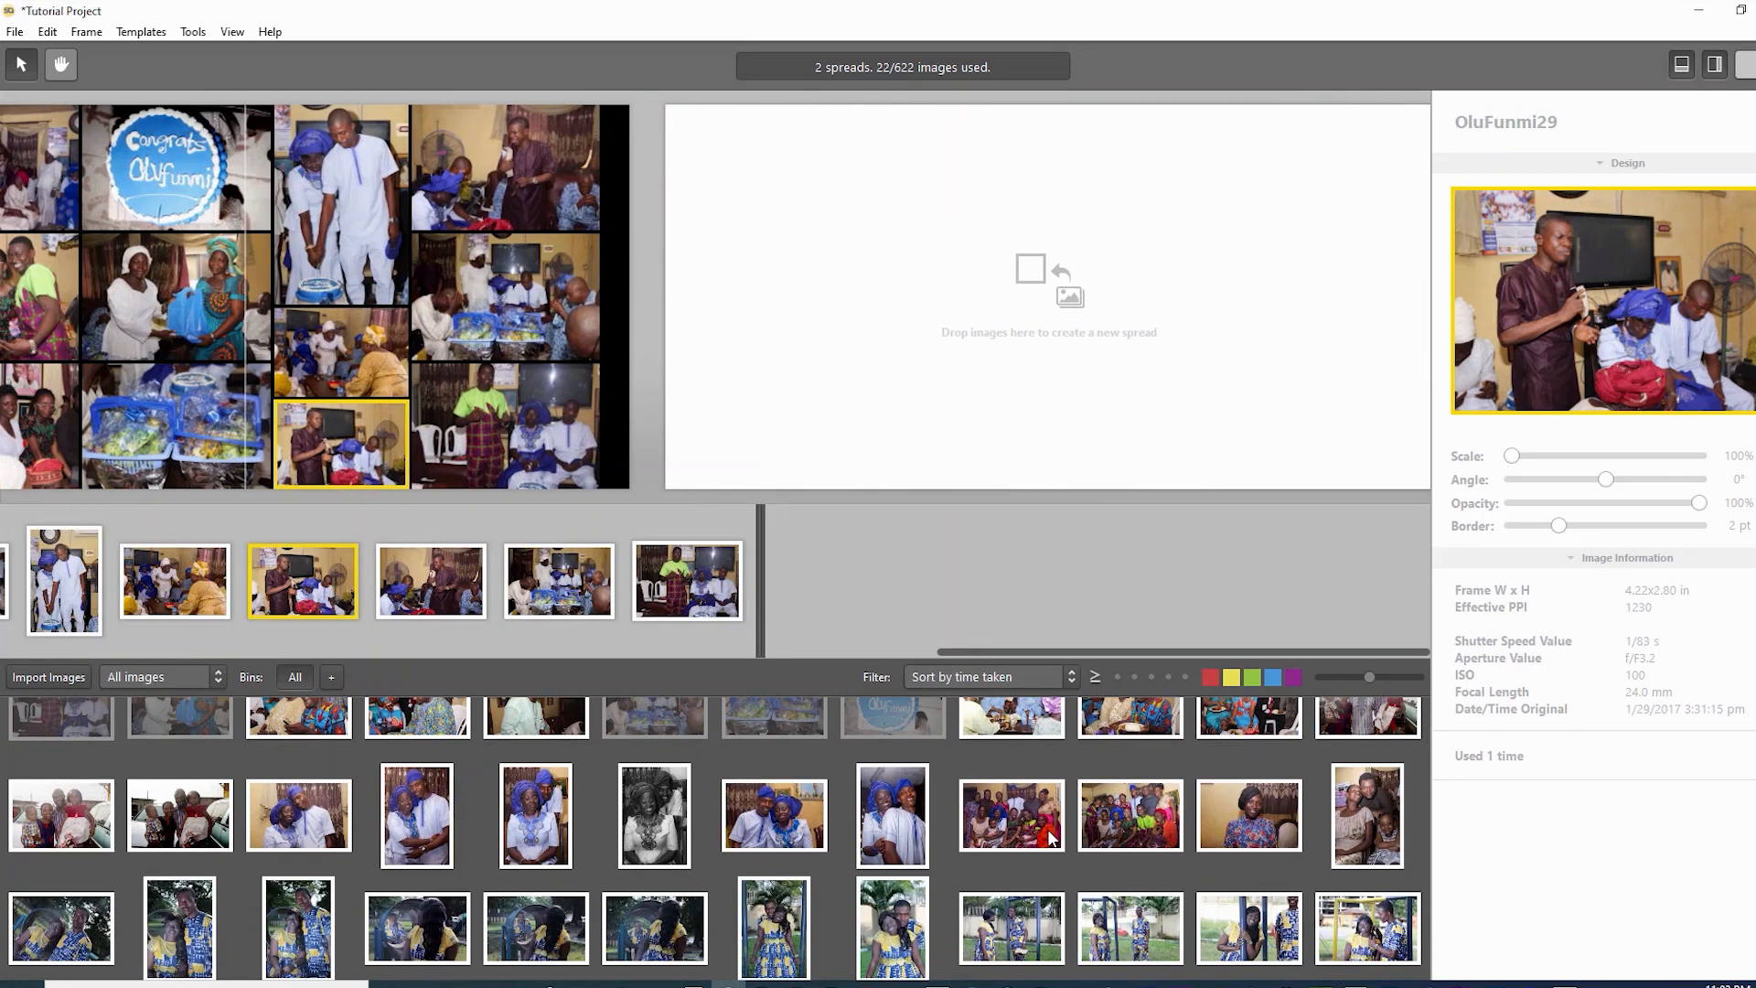
pyautogui.scroll(1, 1050, 838)
pyautogui.moveTo(893, 834); pyautogui.dragTo(1048, 298)
# - Add four more blue-headwrap couple photos to spread 3, making five in total
pyautogui.click(775, 834)
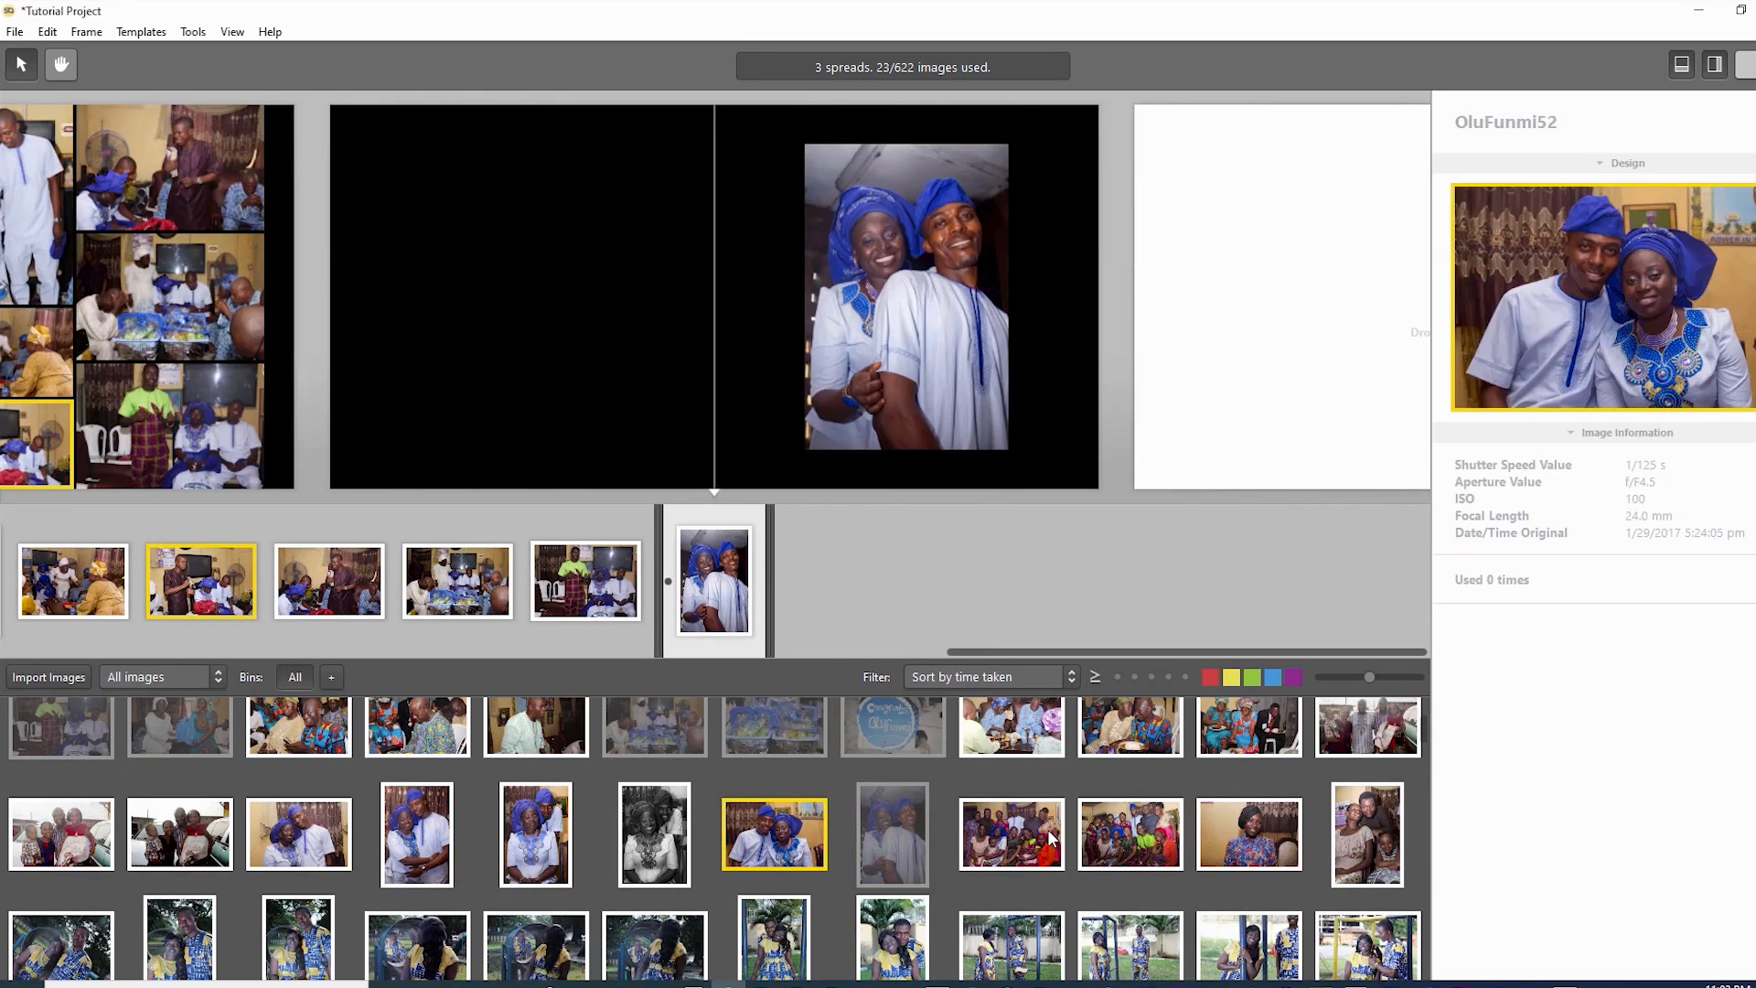
pyautogui.moveTo(775, 834); pyautogui.dragTo(713, 298)
pyautogui.moveTo(536, 835); pyautogui.dragTo(714, 297)
pyautogui.moveTo(417, 834); pyautogui.dragTo(713, 297)
pyautogui.moveTo(299, 834); pyautogui.dragTo(713, 297)
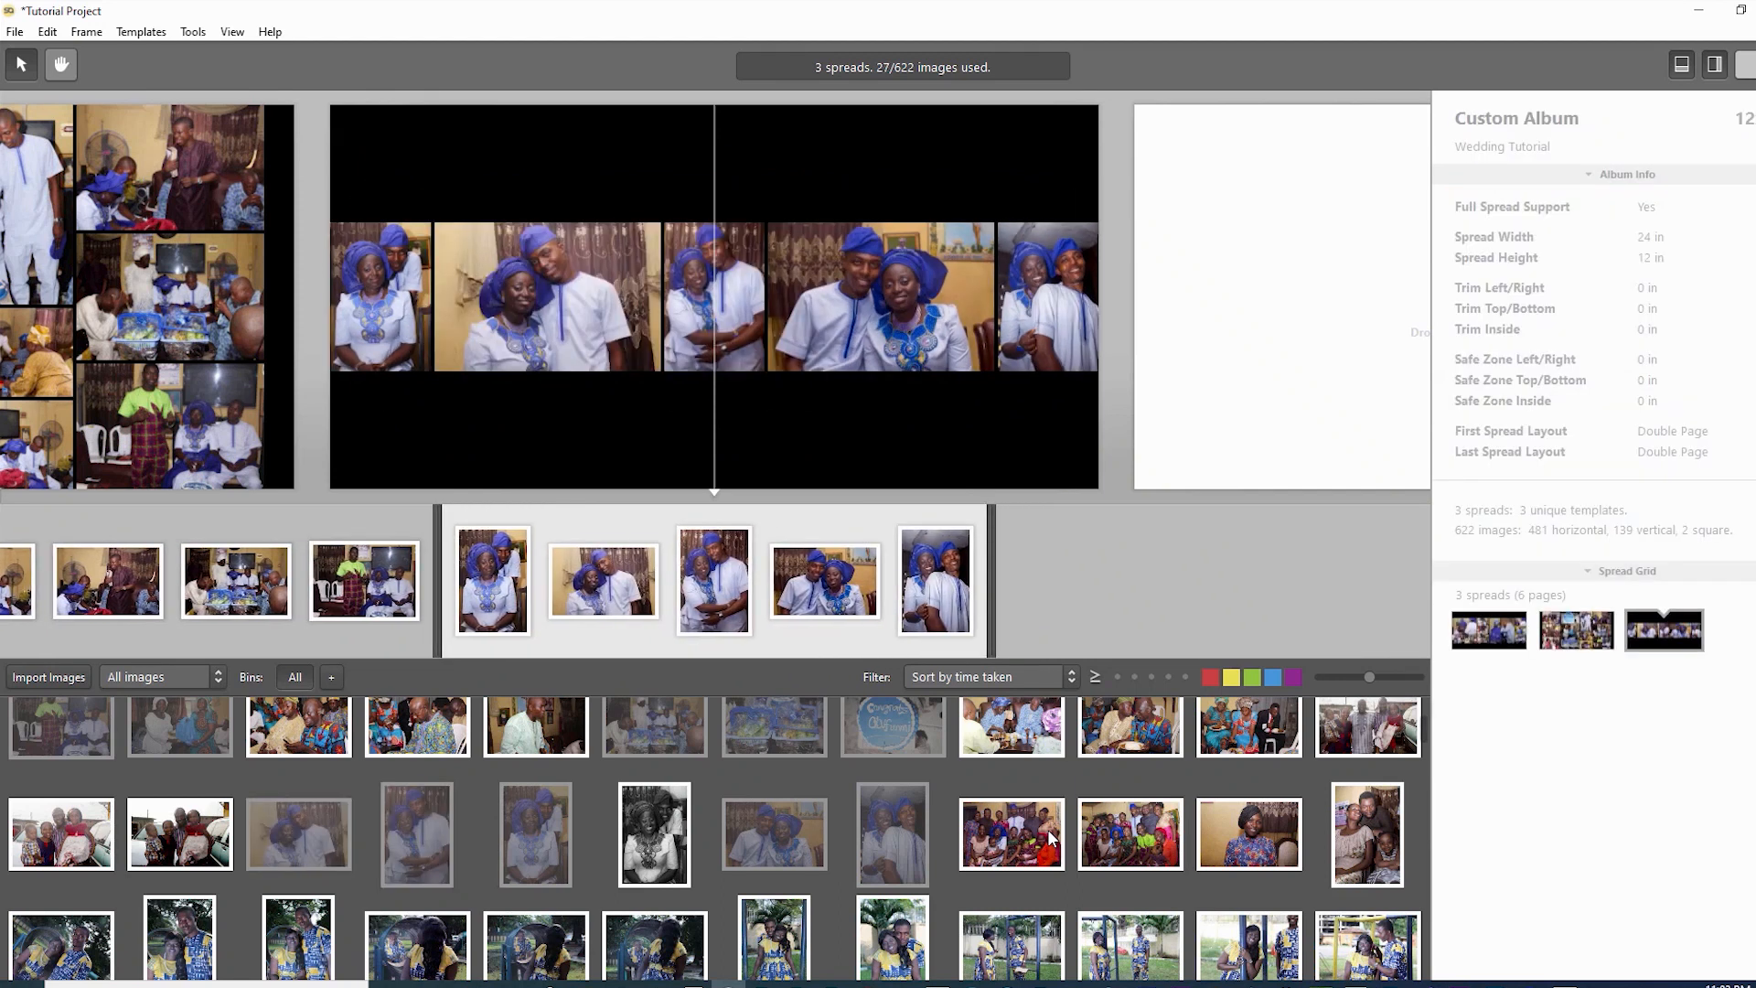
pyautogui.scroll(2, 1051, 838)
pyautogui.scroll(-1, 1051, 838)
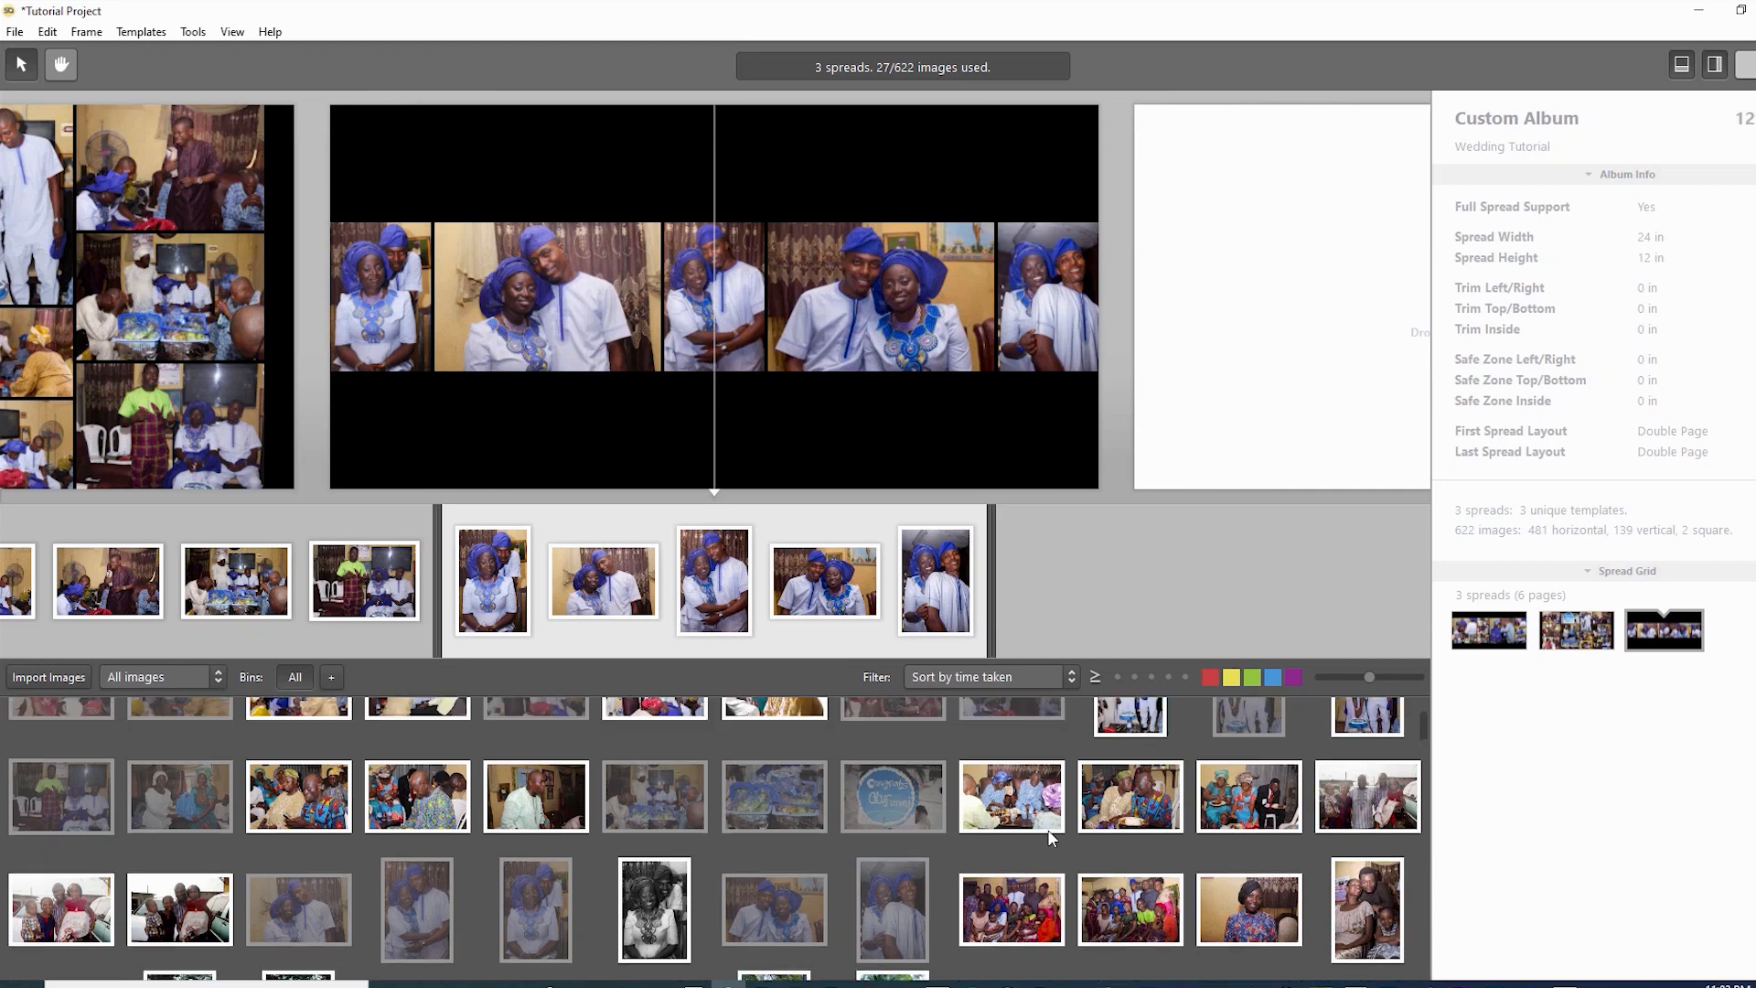
pyautogui.scroll(-3, 1051, 838)
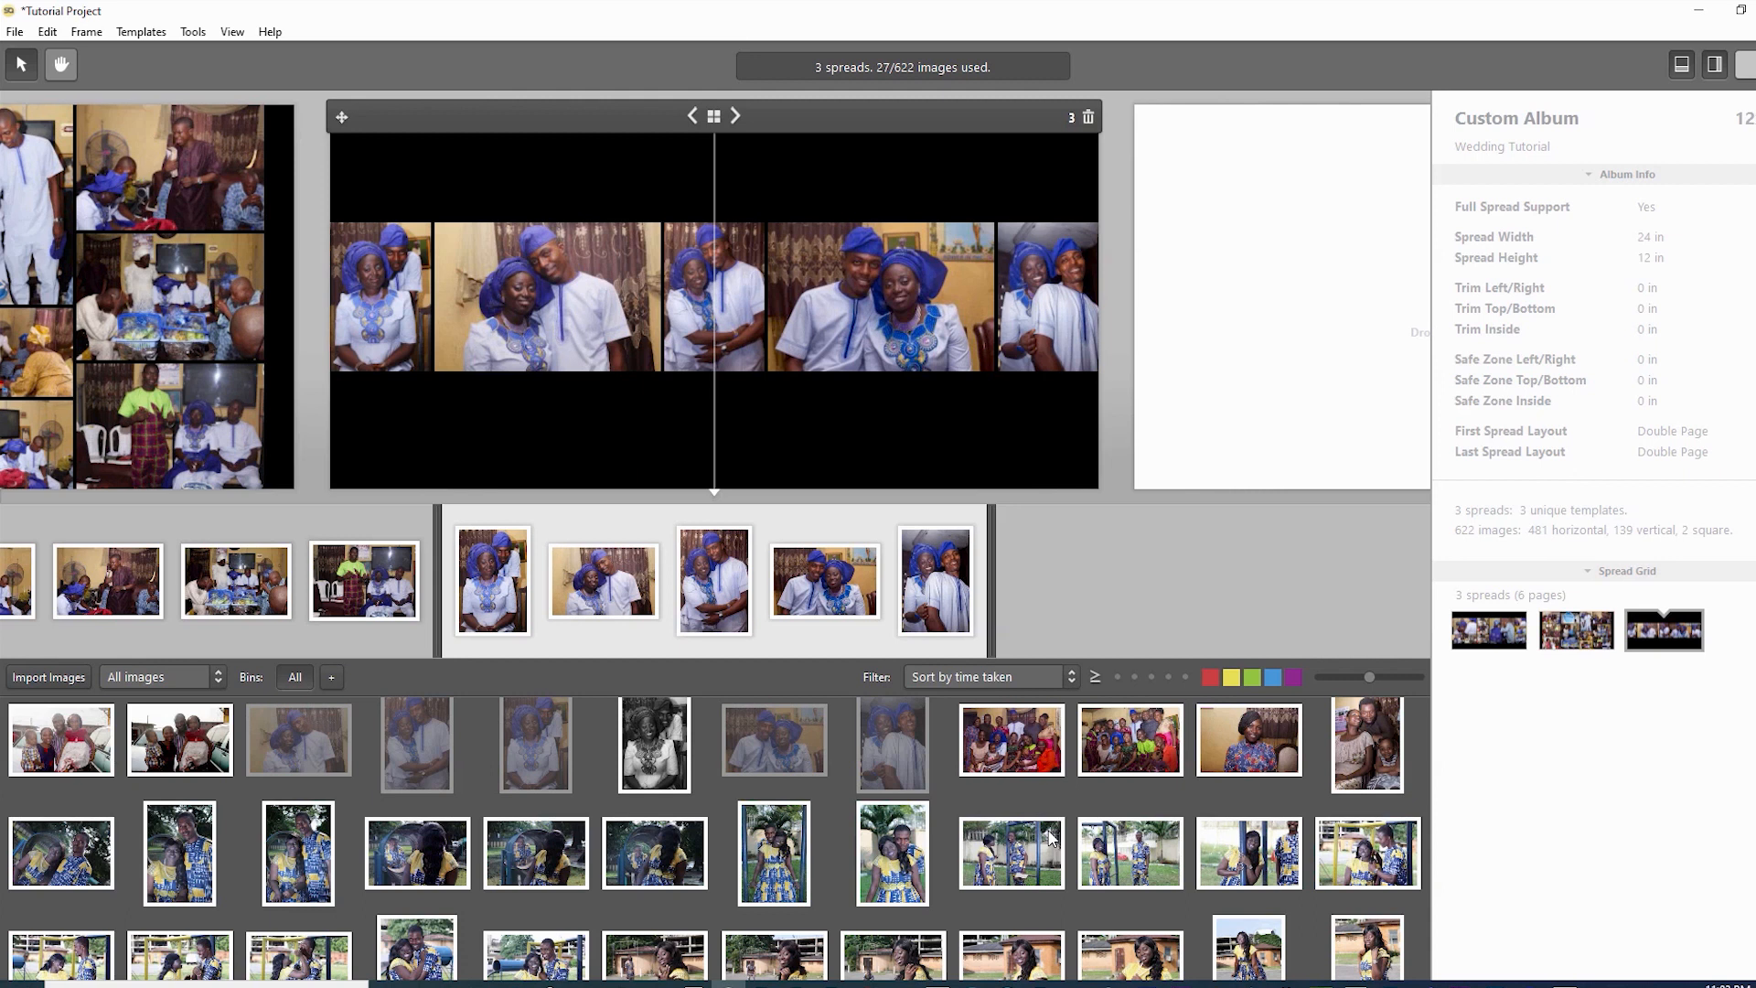
# - Browse spread 3's suggested layouts and keep a full-bleed layout without black frames
pyautogui.press('Up')
pyautogui.press('Right')
pyautogui.press('Up')
pyautogui.press('Down')
pyautogui.press('Up')
pyautogui.press('Down')
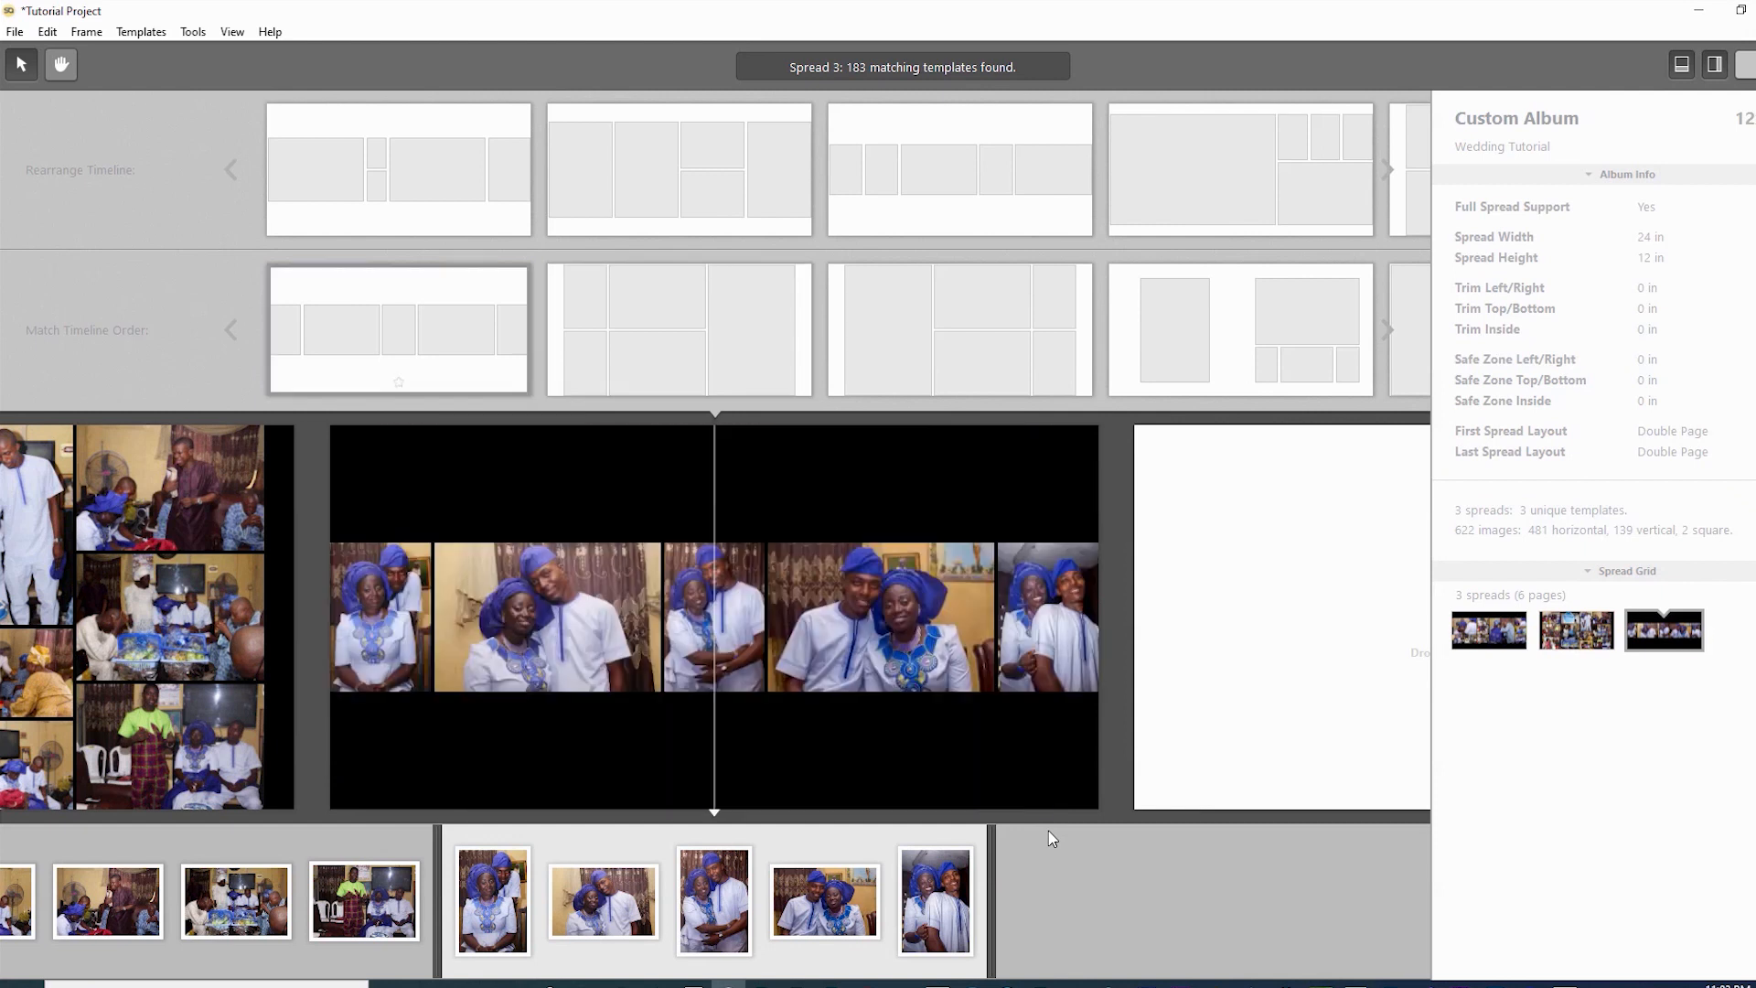
pyautogui.press('Right')
pyautogui.press('Right')
pyautogui.press('Right')
pyautogui.press('Right')
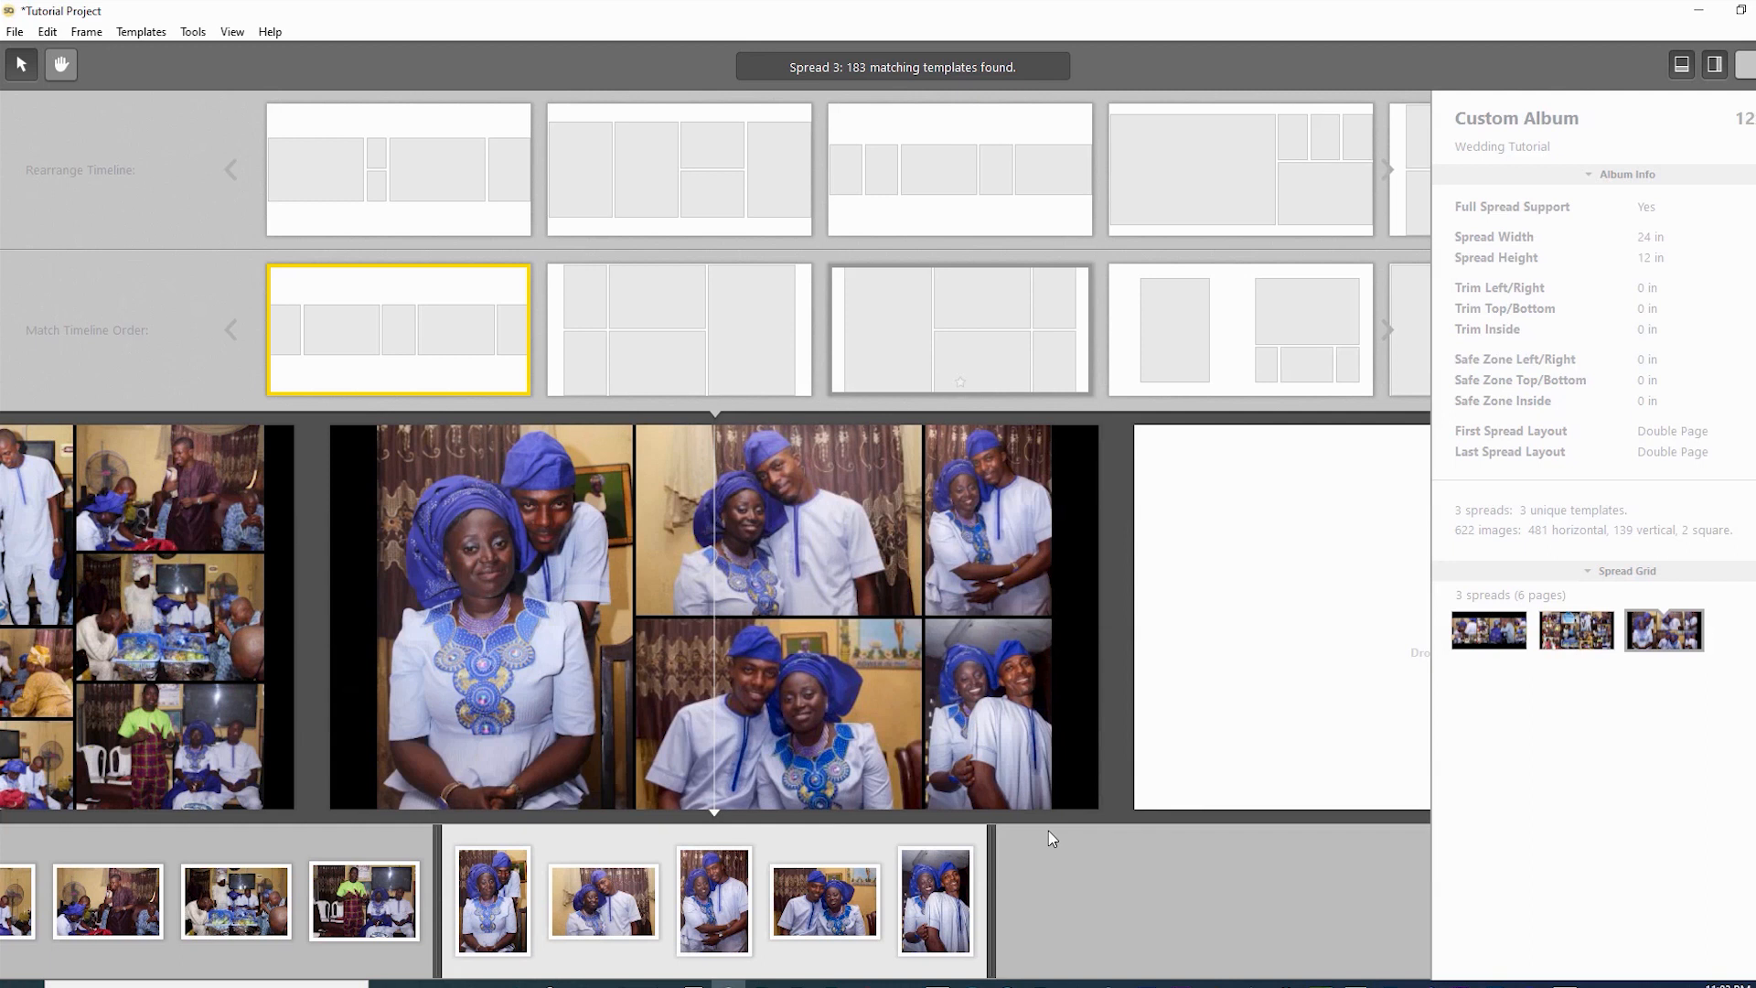
pyautogui.press('Right')
pyautogui.press('Right')
pyautogui.press('Right')
pyautogui.press('Right')
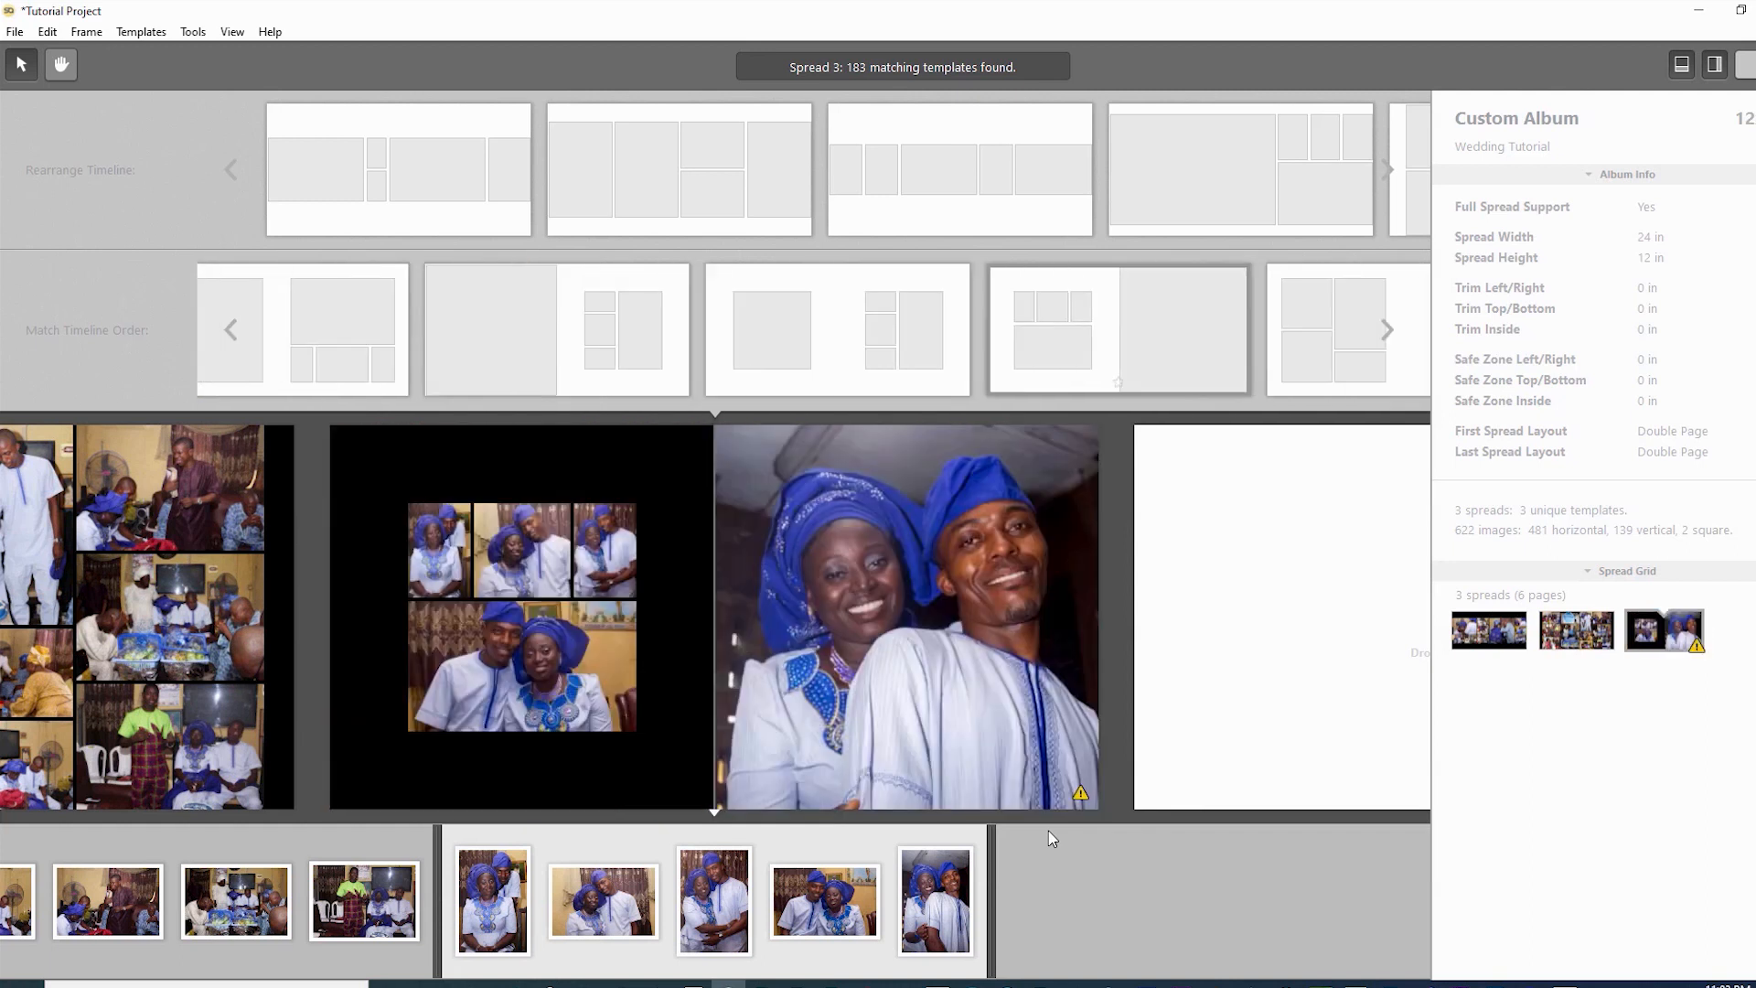
pyautogui.press('Right')
pyautogui.press('Right')
pyautogui.press('Right')
pyautogui.press('Right')
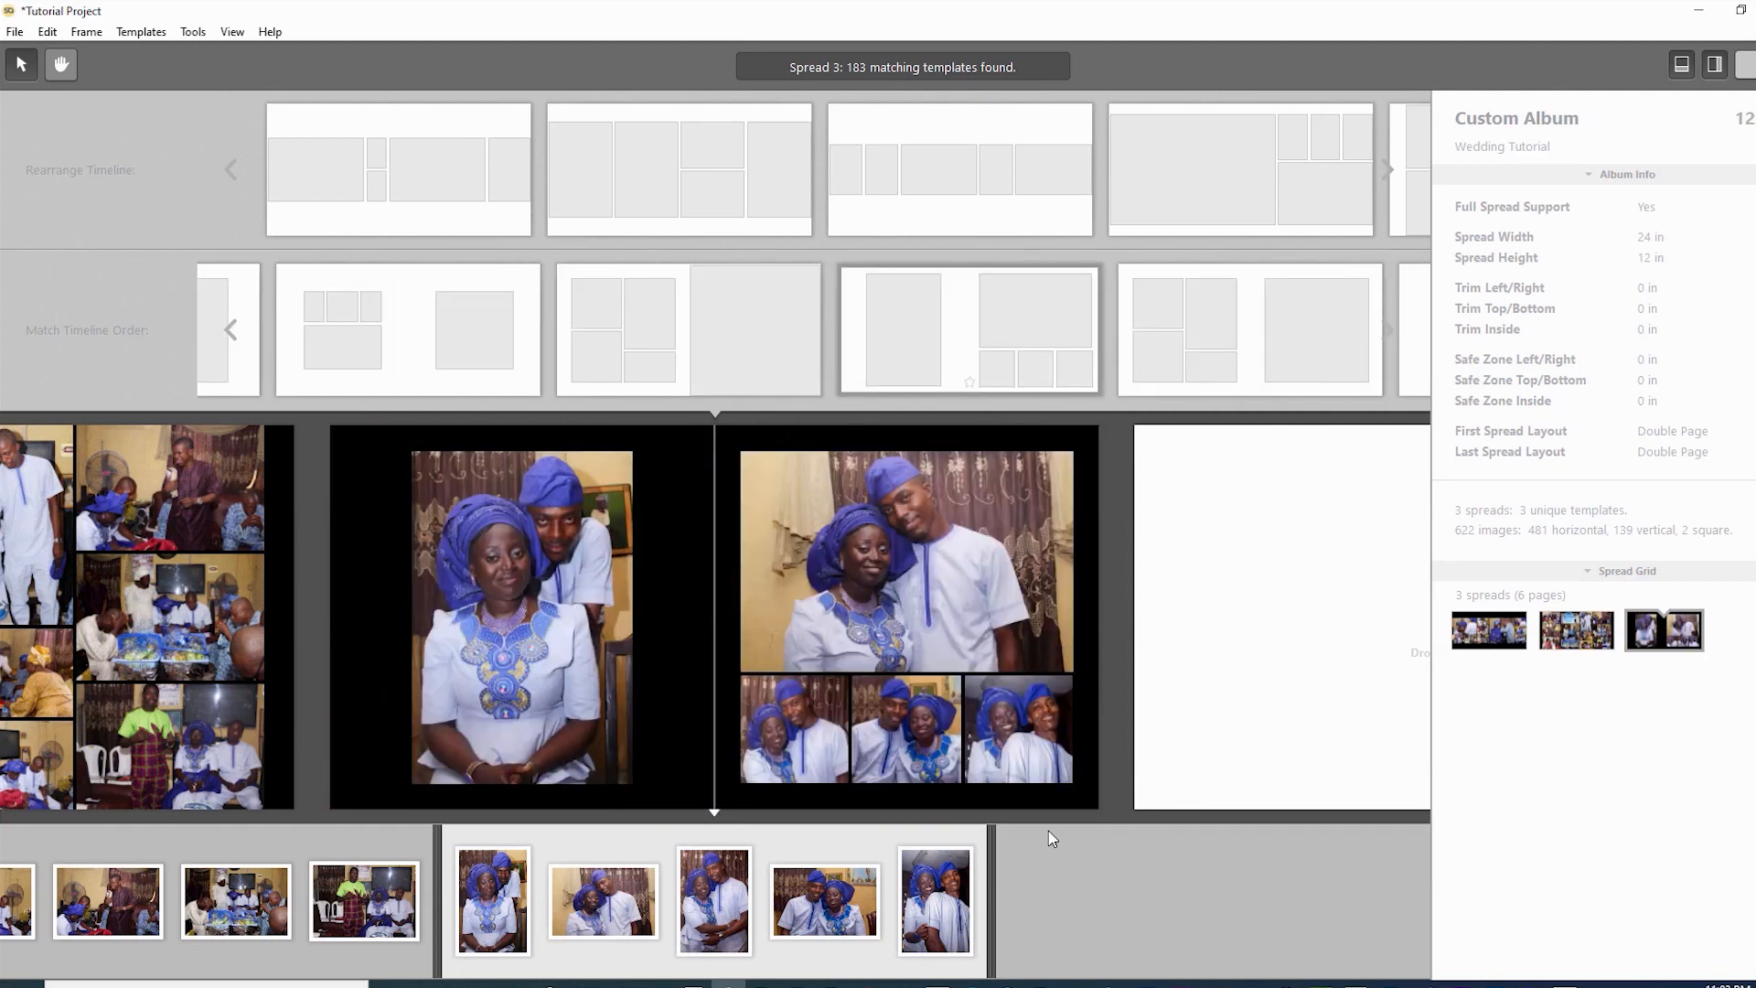
pyautogui.press('Right')
pyautogui.press('Right')
pyautogui.press('Right')
pyautogui.press('Right')
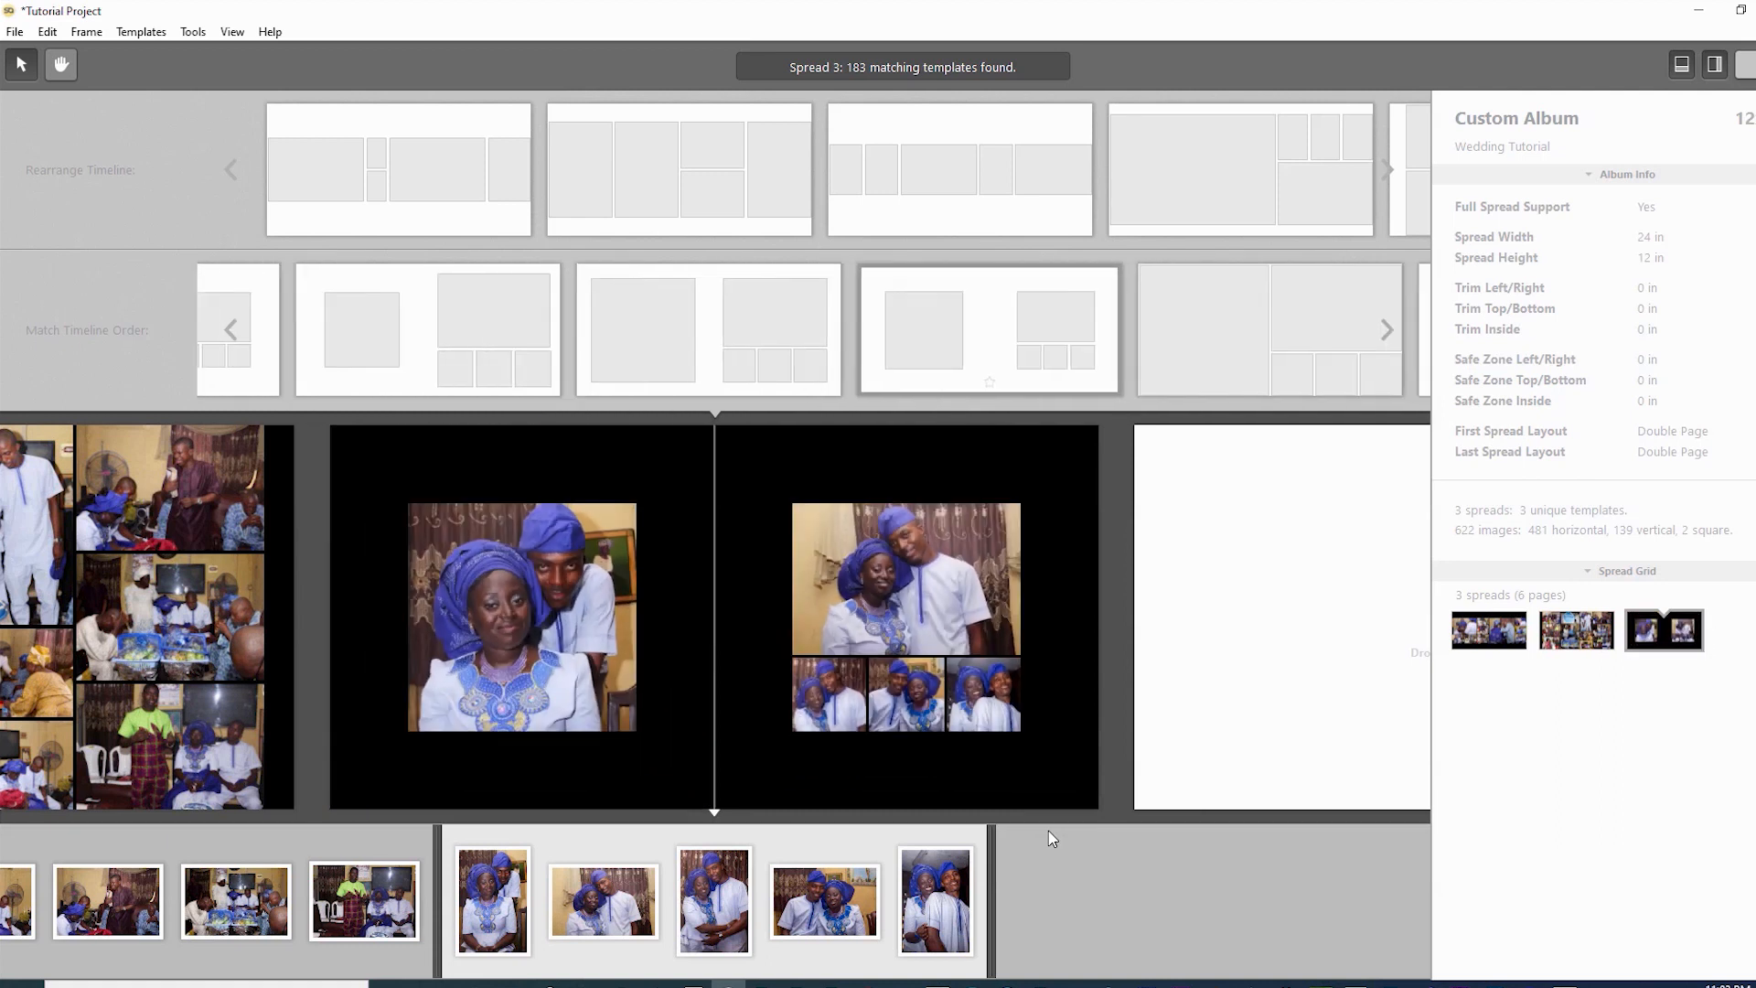
pyautogui.press('Right')
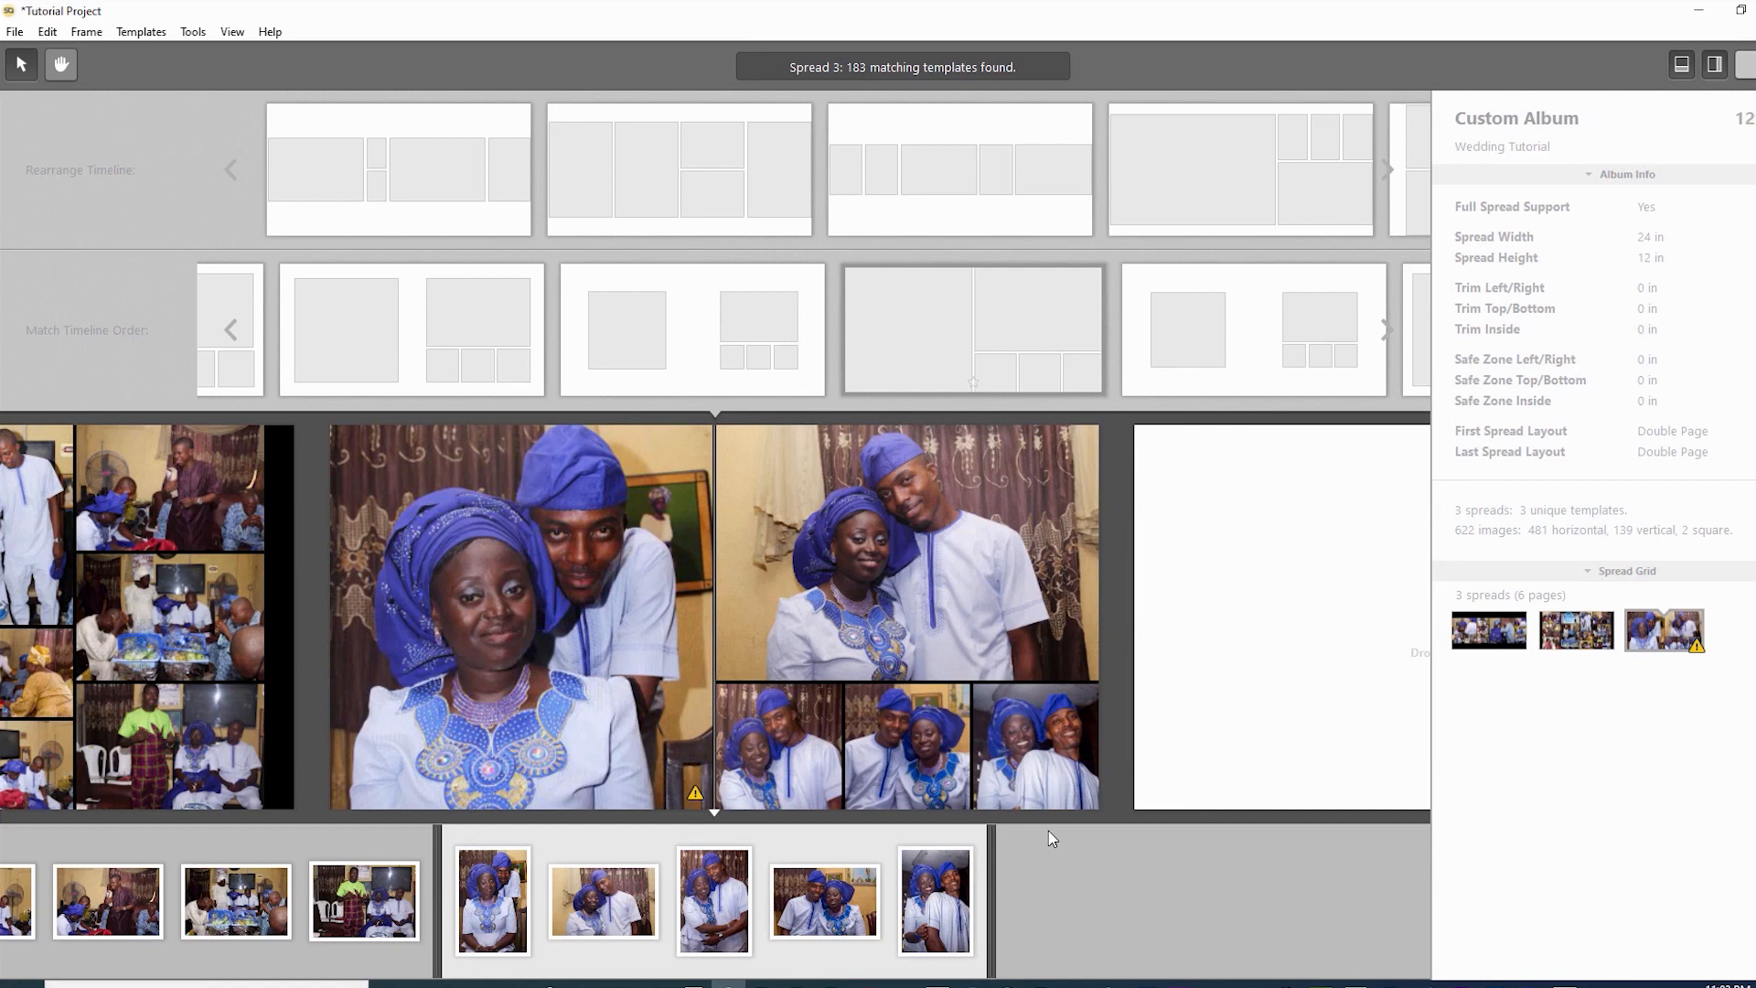
pyautogui.press('Escape')
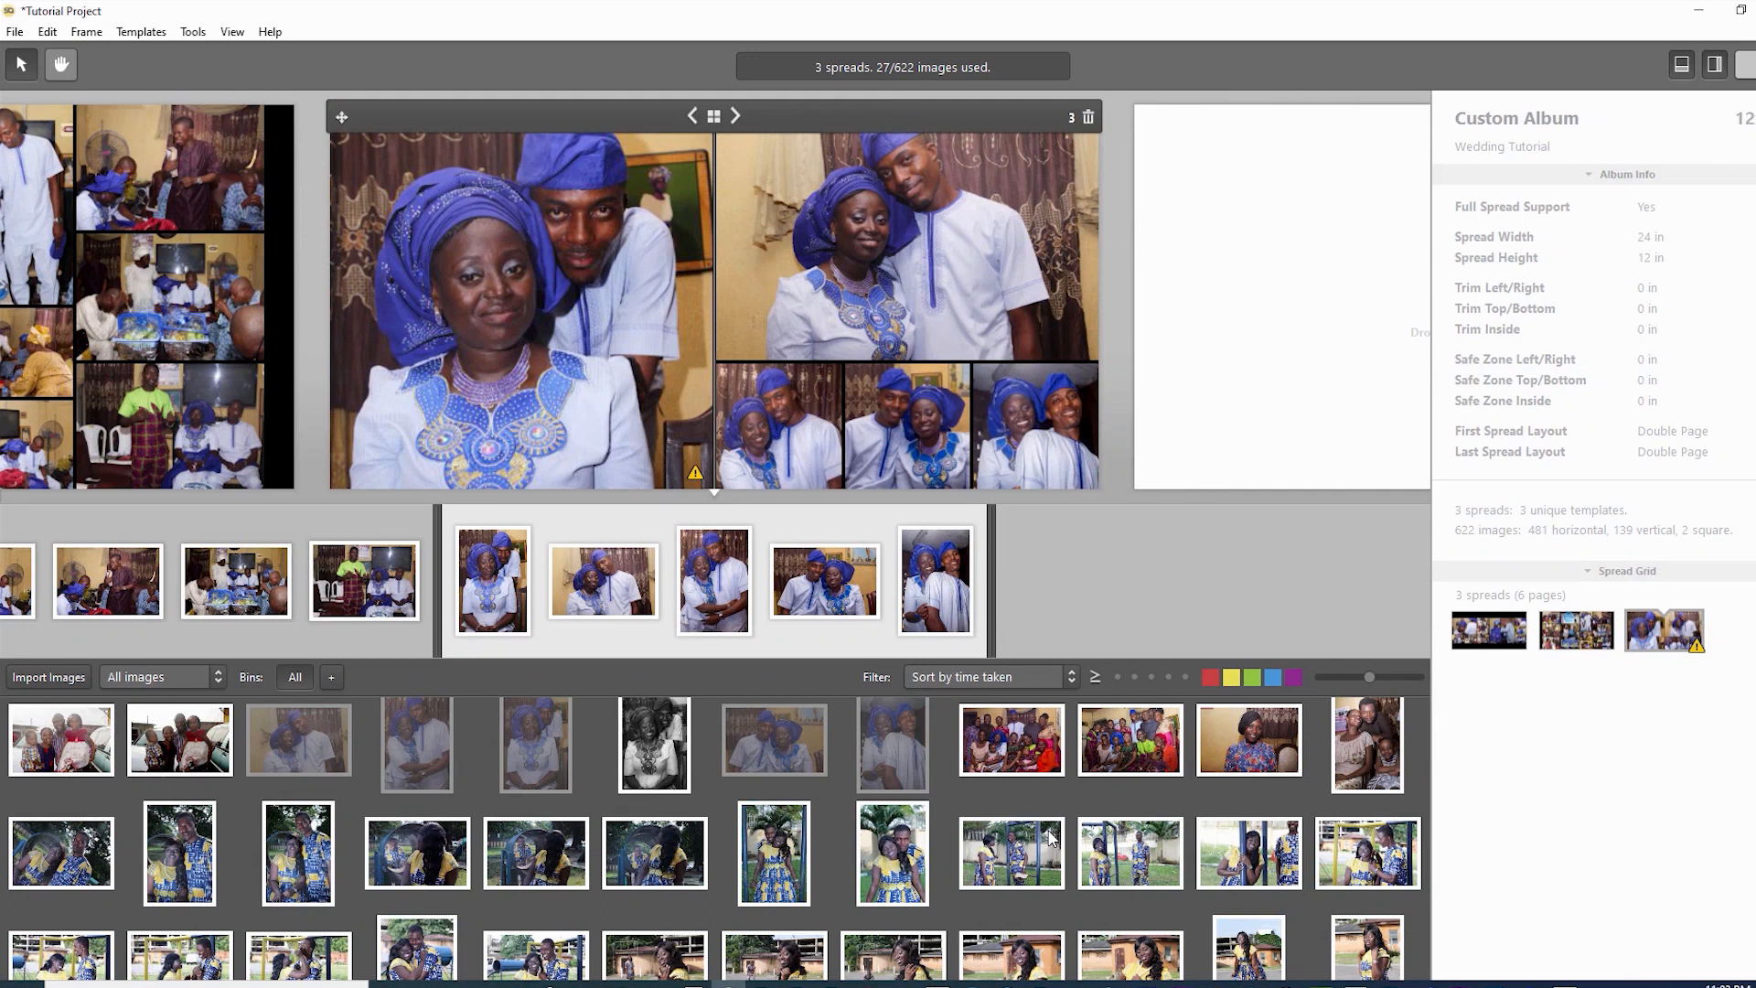
# - Choose the layout with a large portrait, three small photos and a full-page close-up
pyautogui.press('Up')
pyautogui.press('Down')
pyautogui.press('Right')
pyautogui.press('Right')
pyautogui.press('Right')
pyautogui.press('Right')
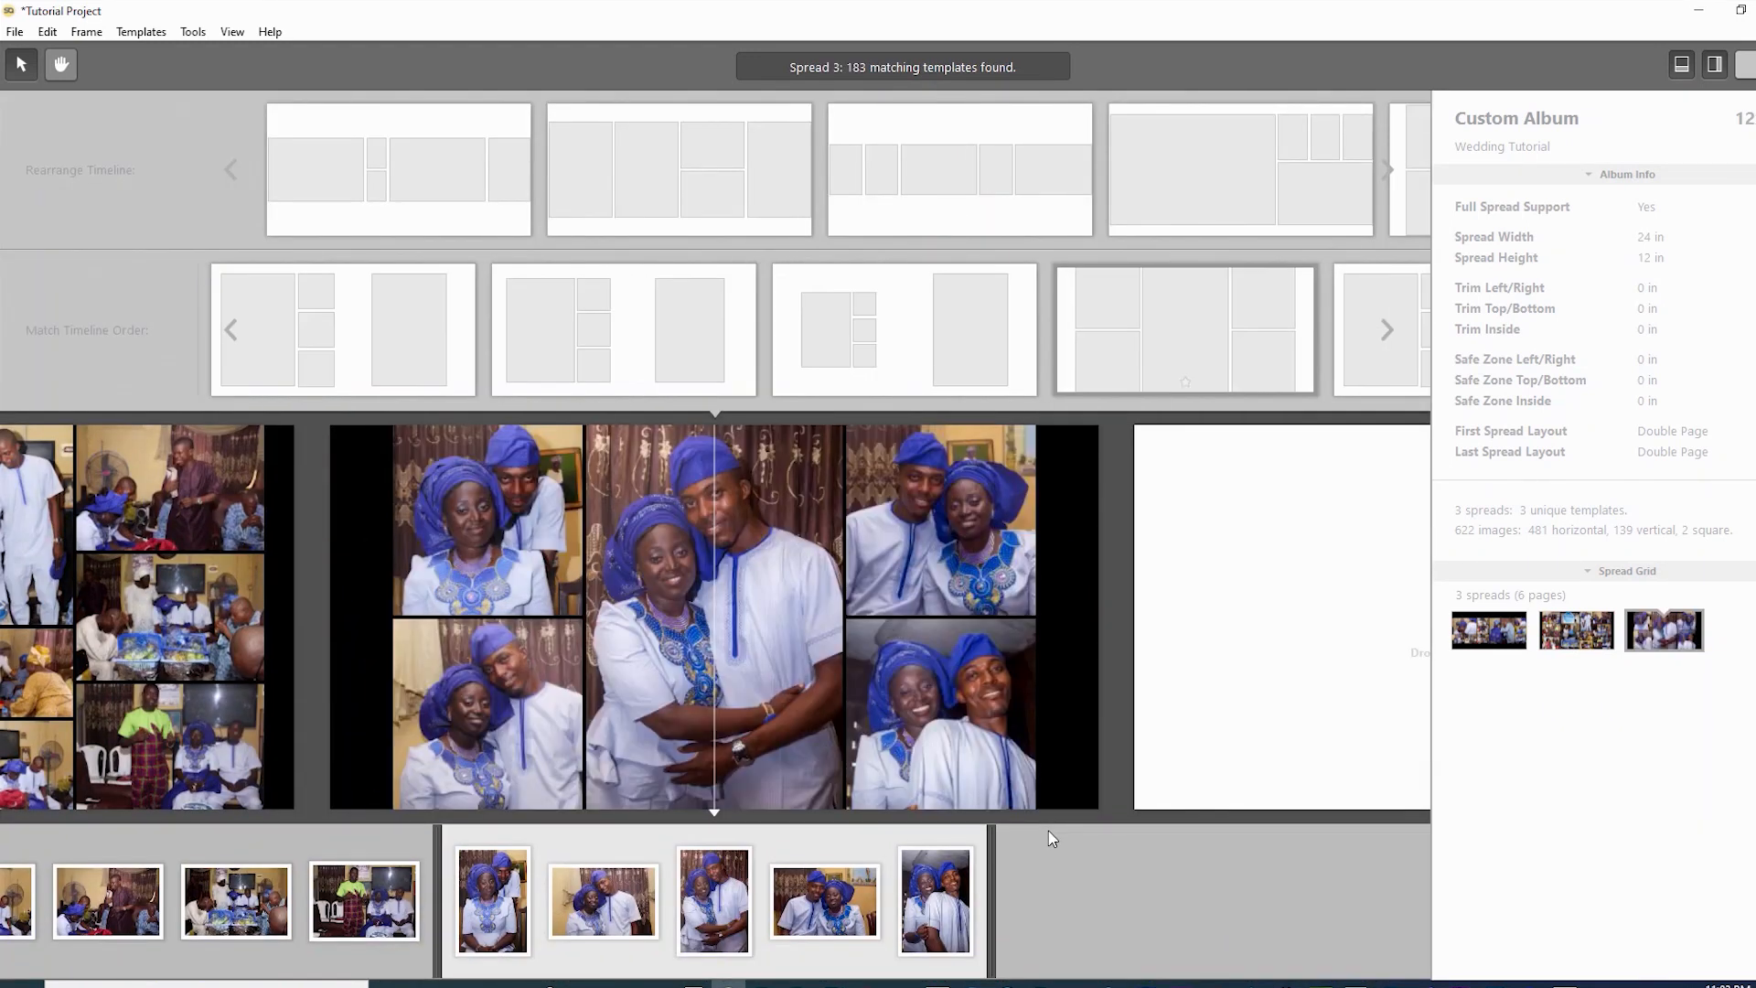
pyautogui.press('Right')
pyautogui.press('Right')
pyautogui.press('Right')
pyautogui.press('Right')
pyautogui.press('Right')
pyautogui.press('Right')
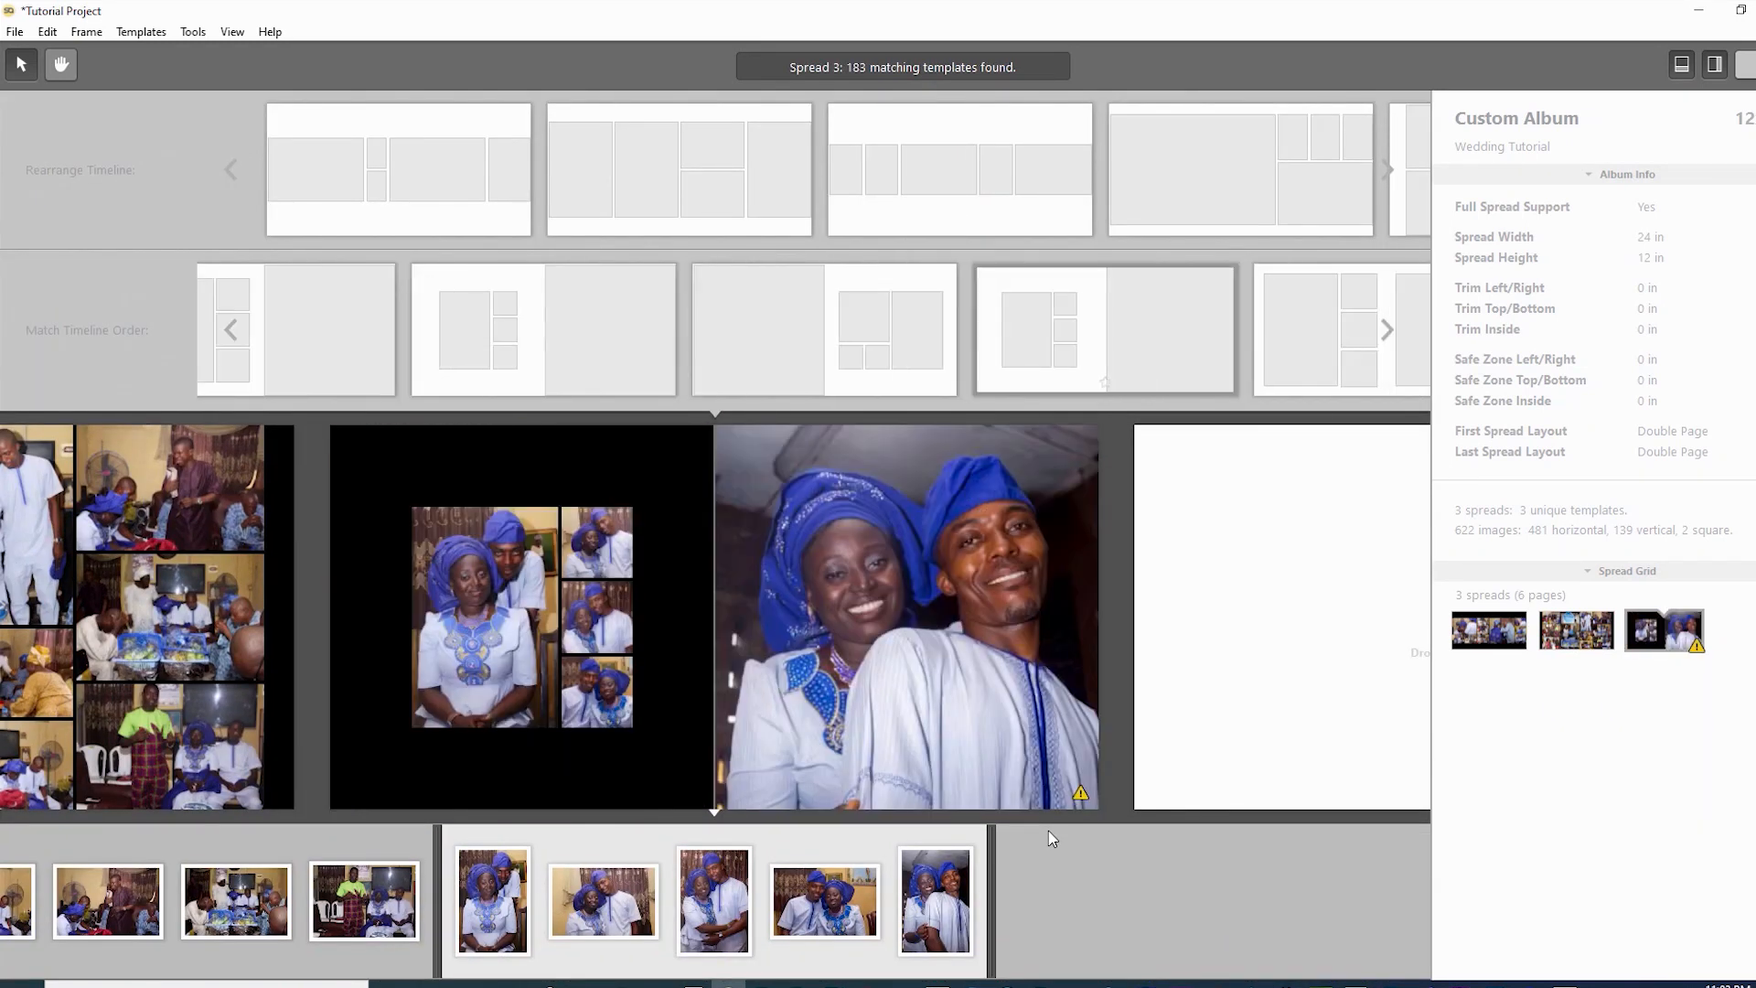
pyautogui.press('Right')
pyautogui.press('Right')
pyautogui.press('Right')
pyautogui.press('Right')
pyautogui.press('Right')
pyautogui.press('Right')
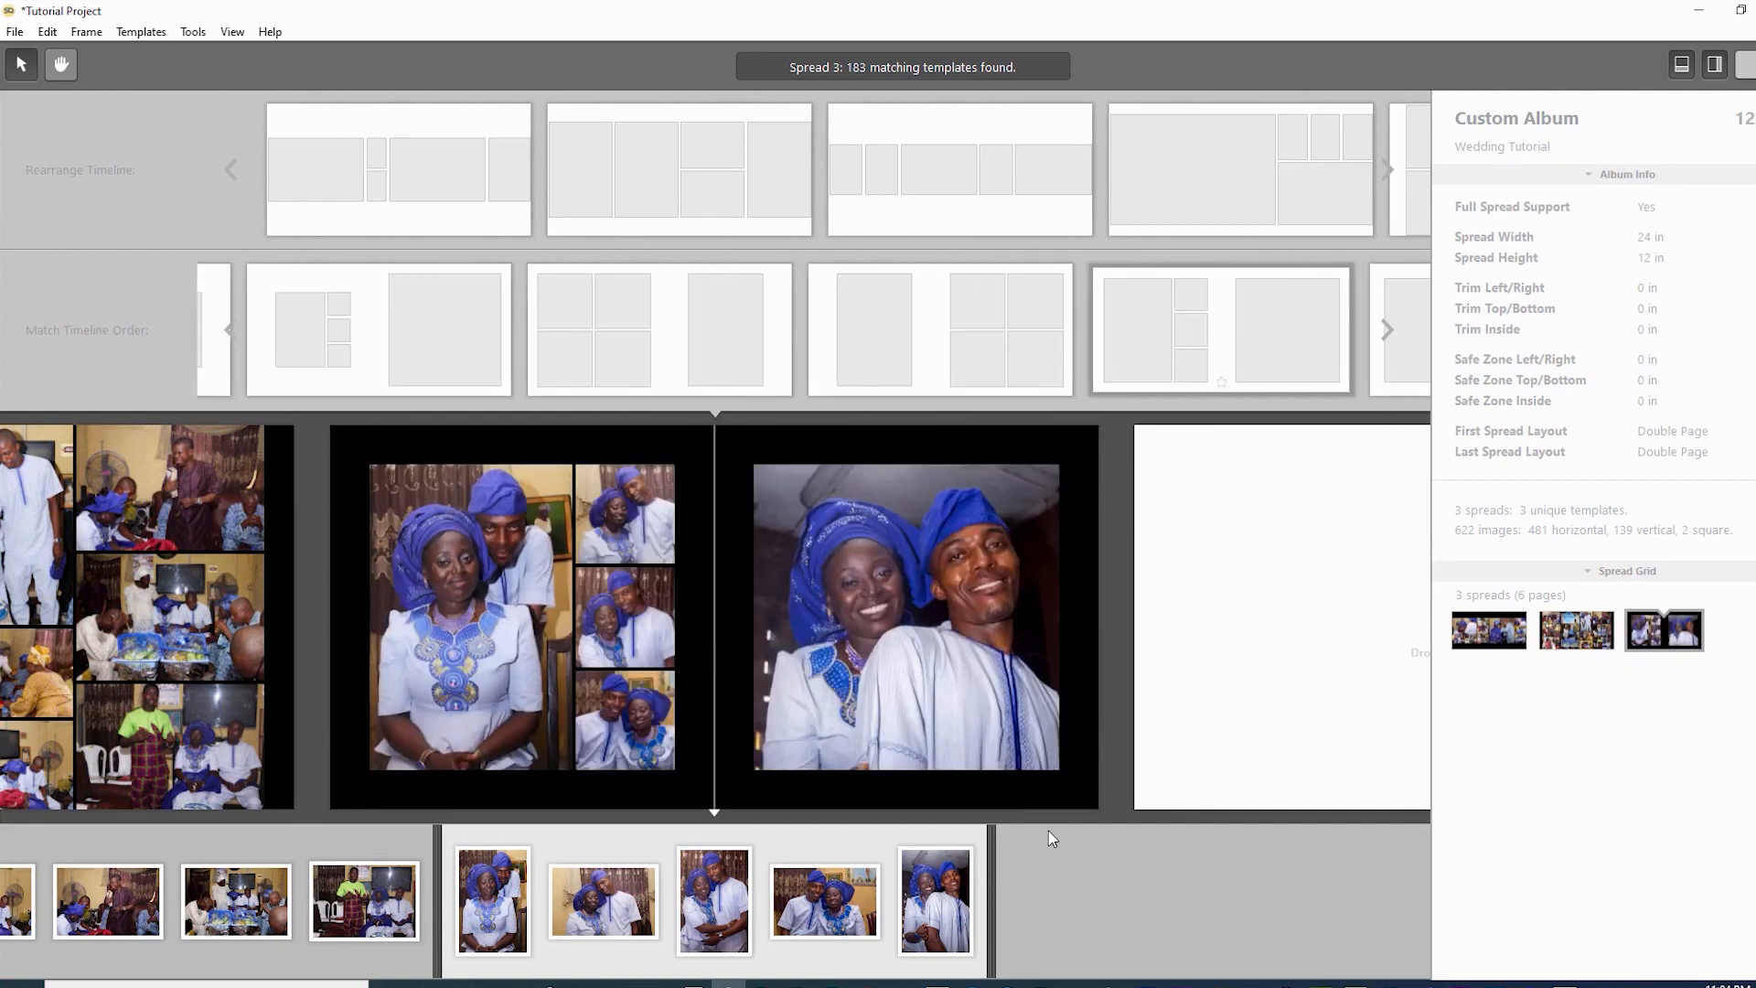
pyautogui.press('Right')
pyautogui.press('Right')
pyautogui.press('Right')
pyautogui.press('Right')
pyautogui.press('Right')
pyautogui.press('Right')
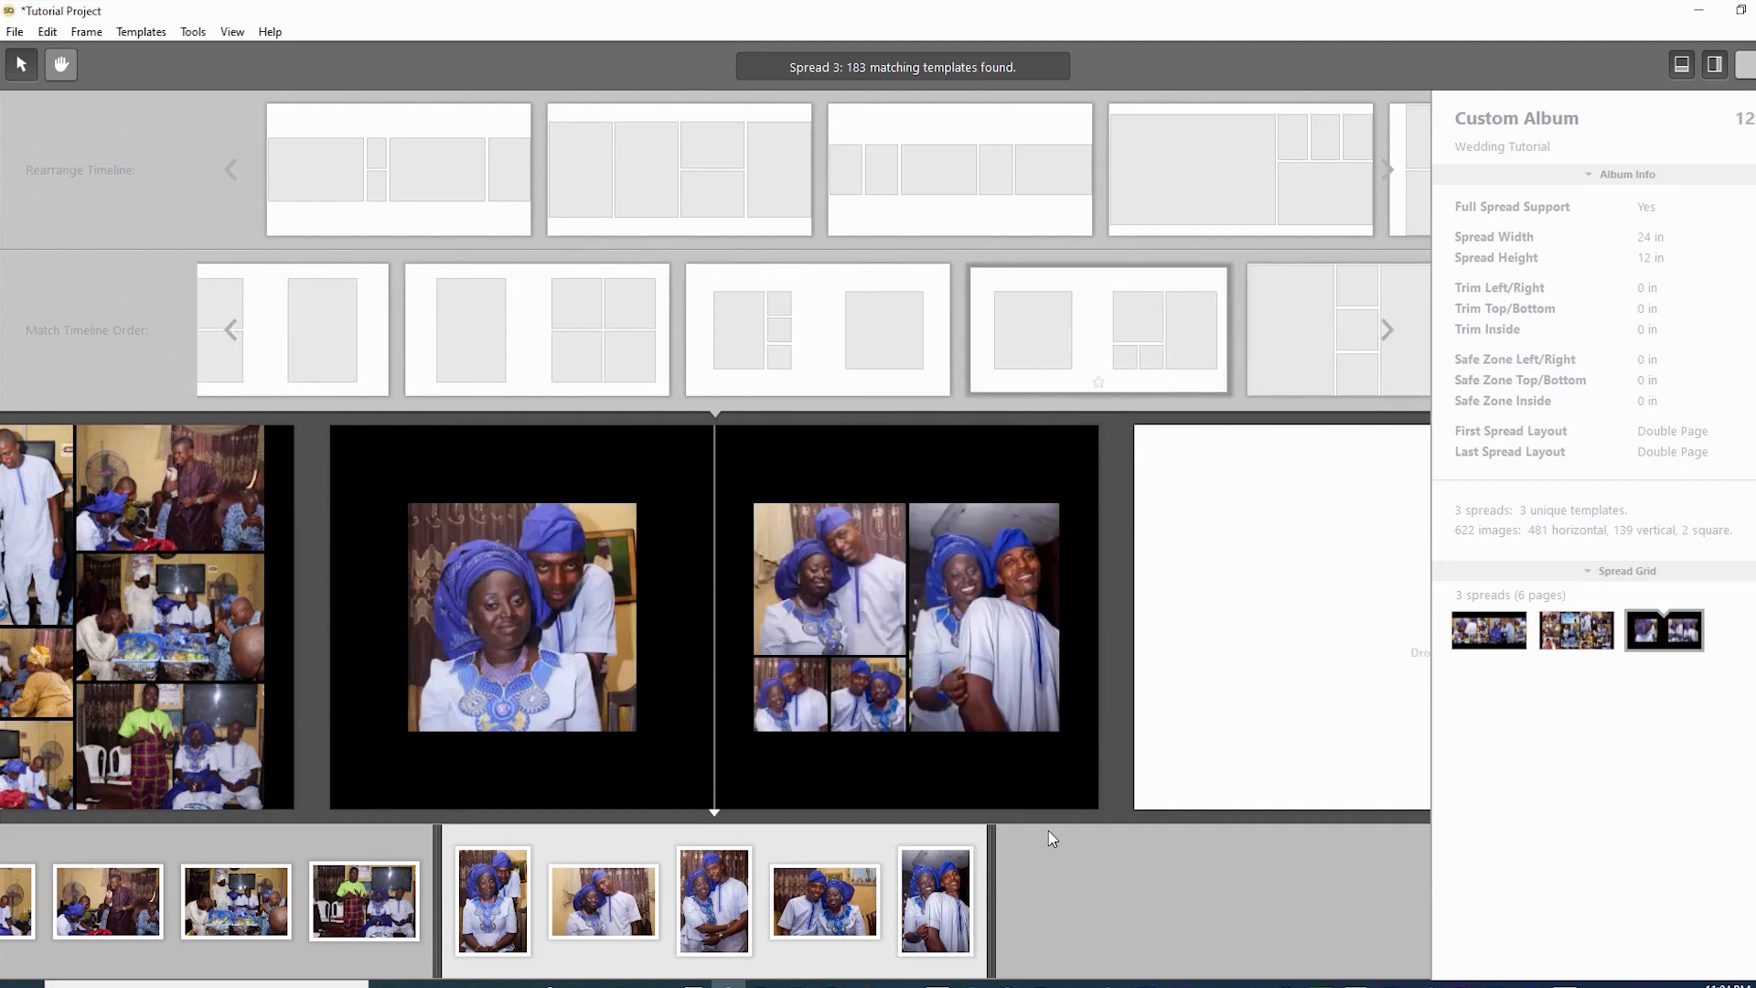
pyautogui.press('Right')
pyautogui.press('Right')
pyautogui.press('Right')
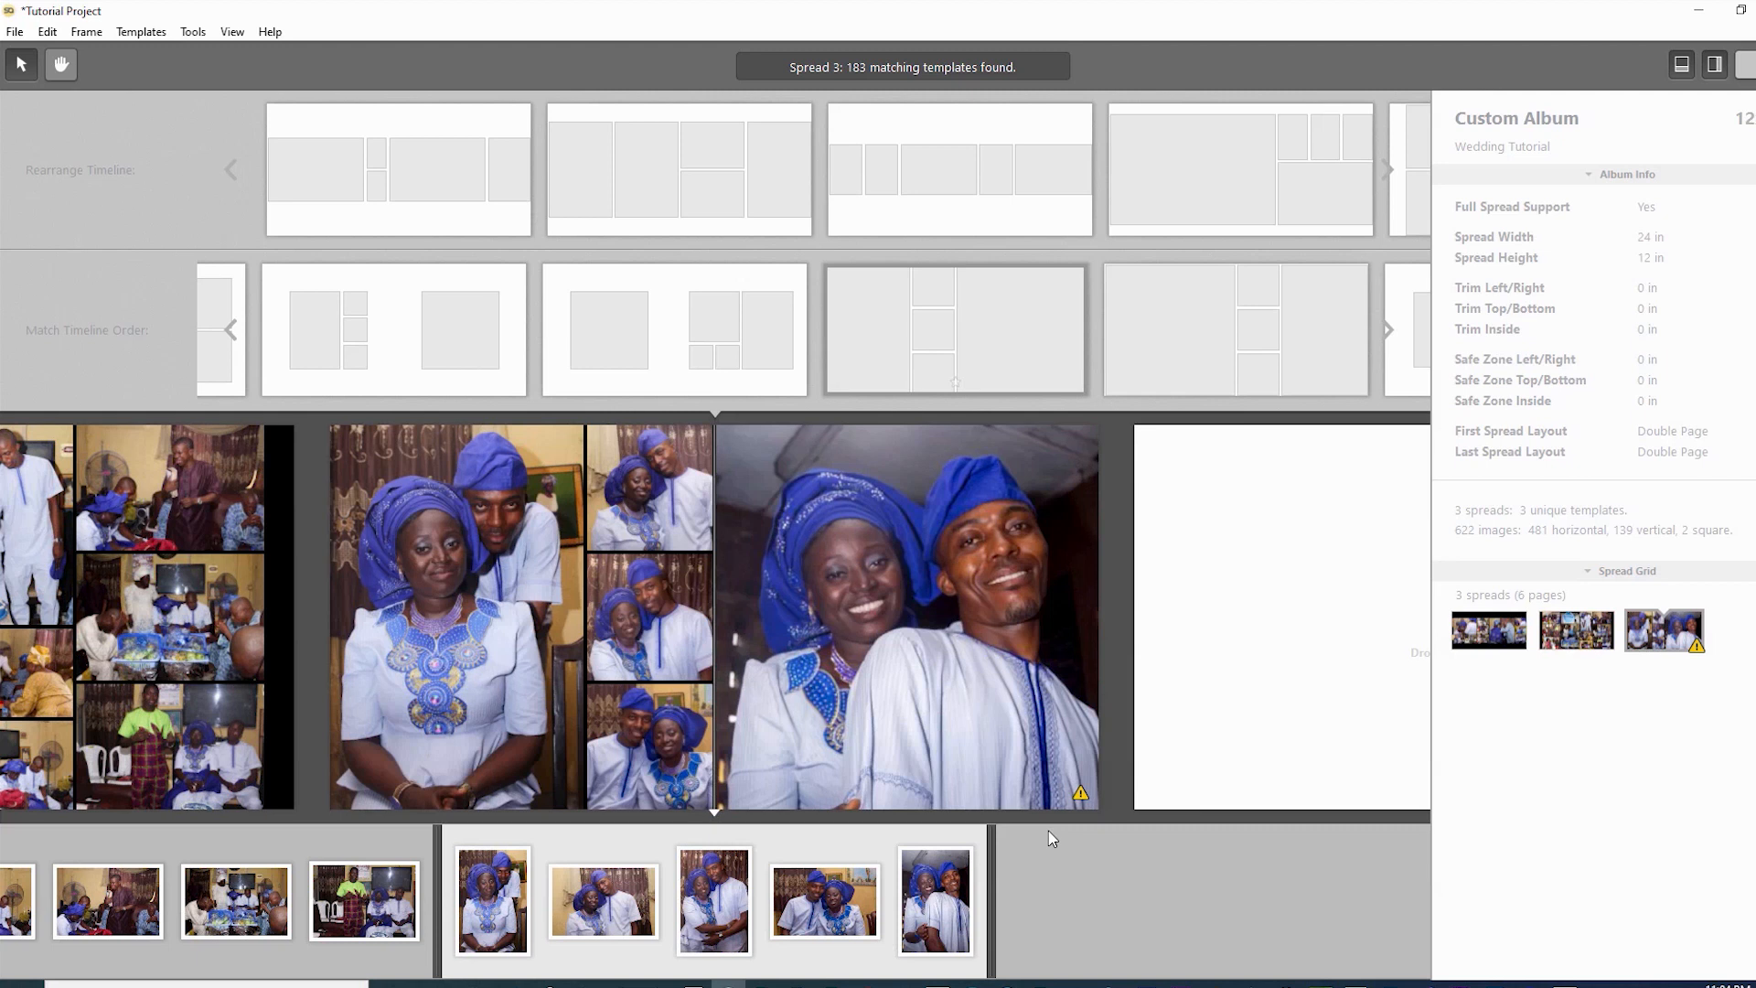
pyautogui.press('Return')
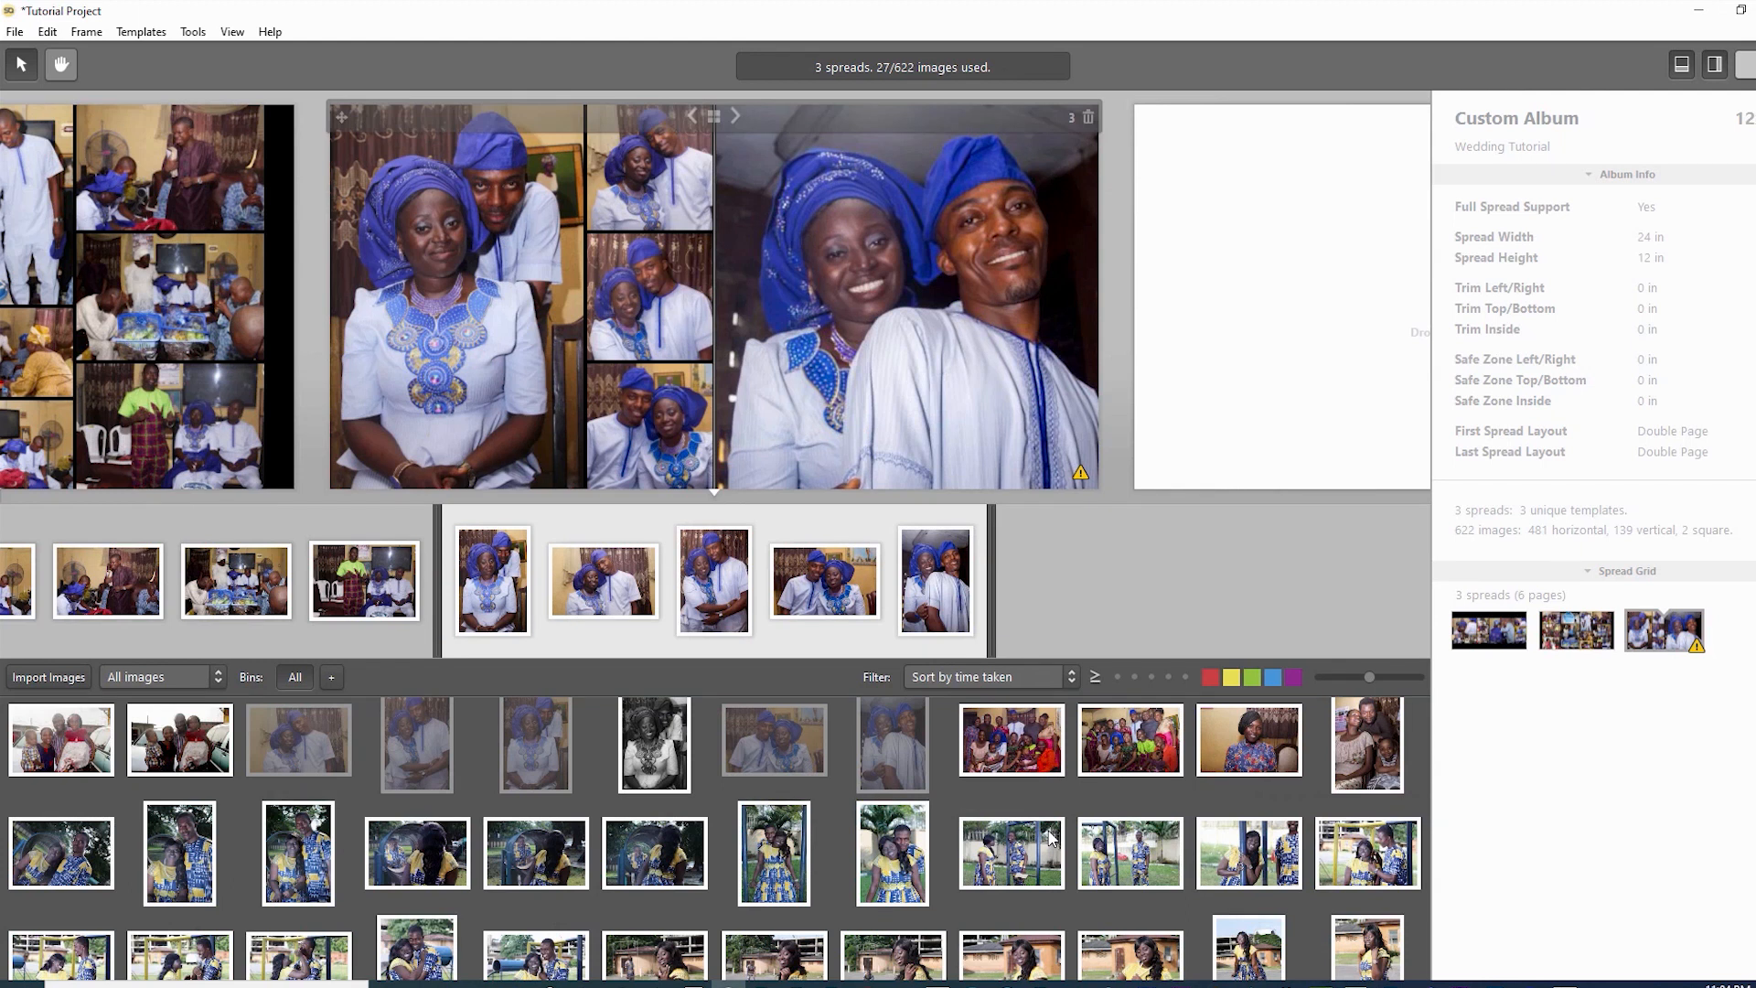
# - Nudge the close-up up, the top small photo left, and the bottom small photo up within their frames
pyautogui.press('Tab')
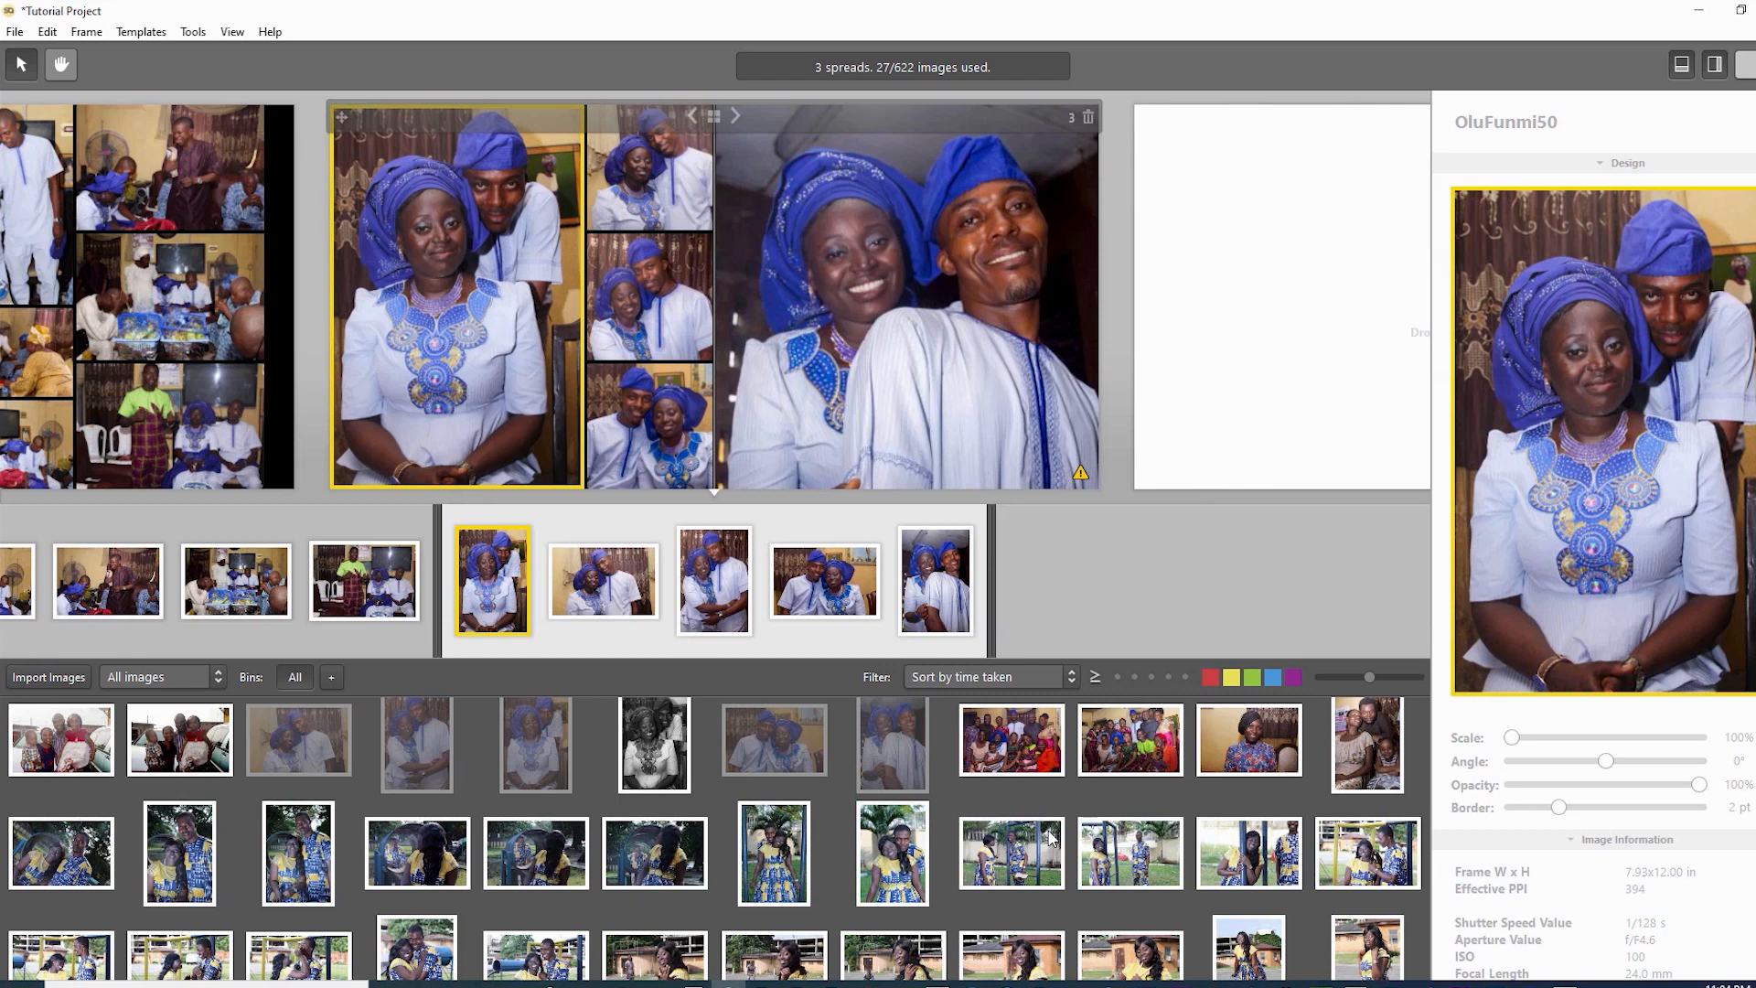
pyautogui.hotkey('shift', 'Tab')
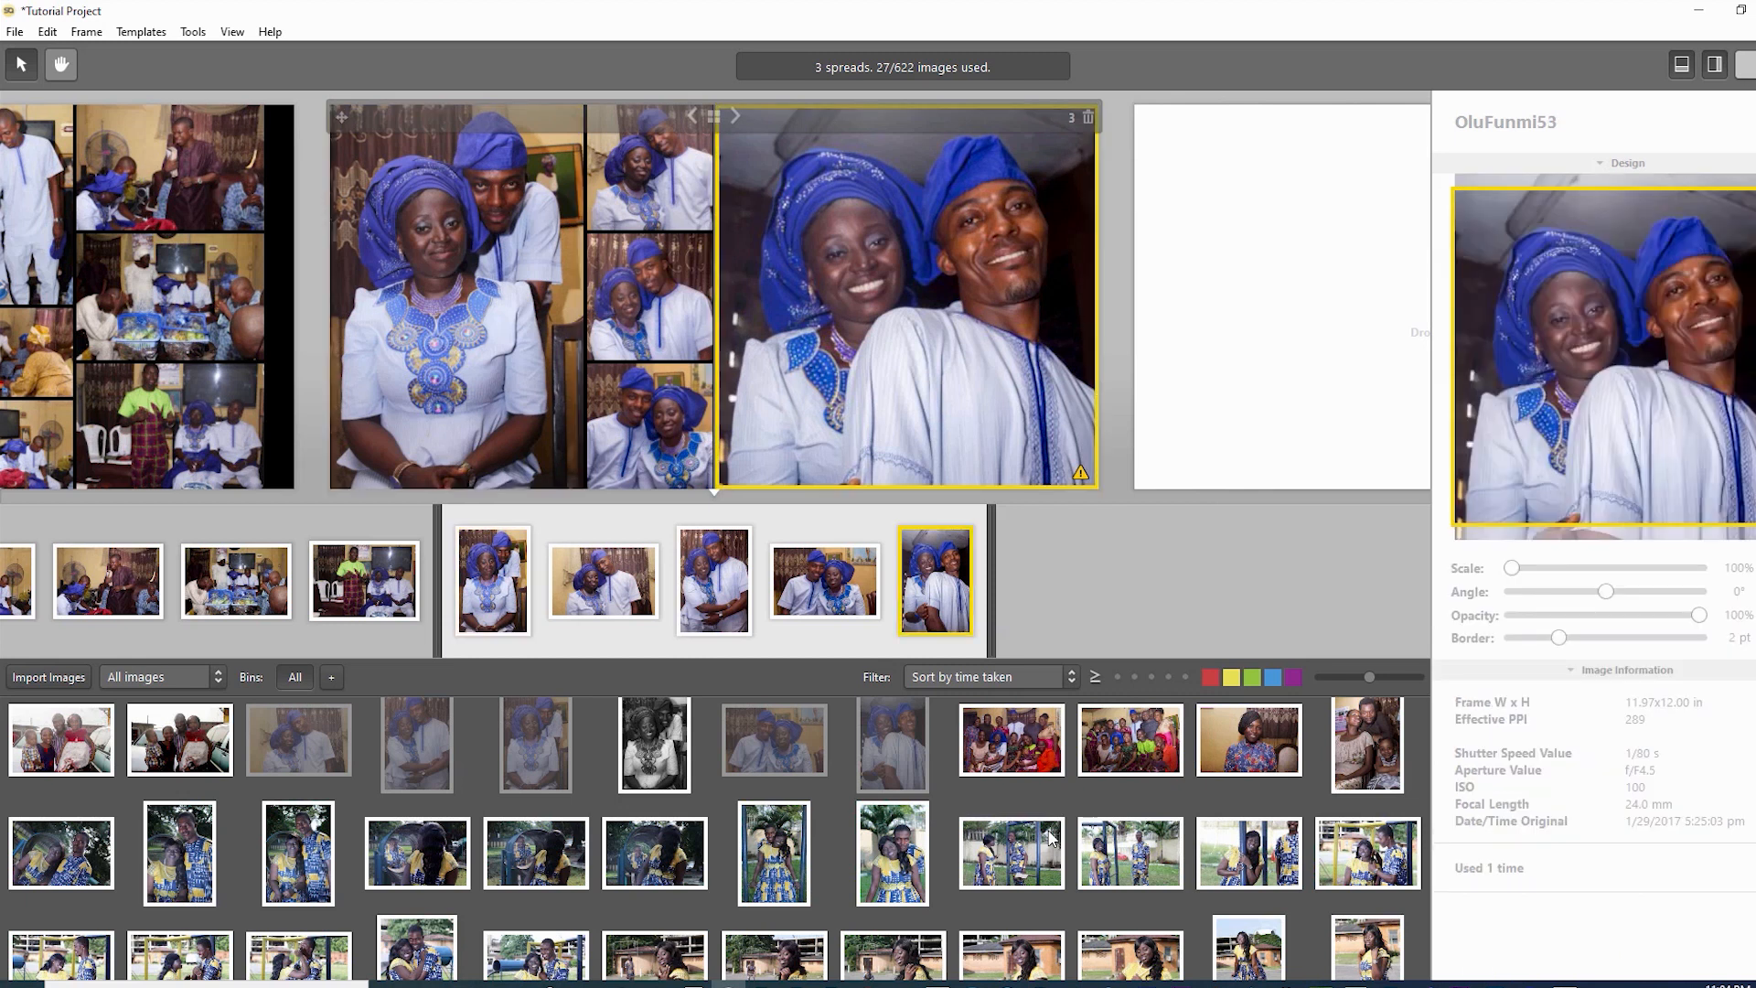
pyautogui.press('Up')
pyautogui.press('Up')
pyautogui.press('Up')
pyautogui.press('Up')
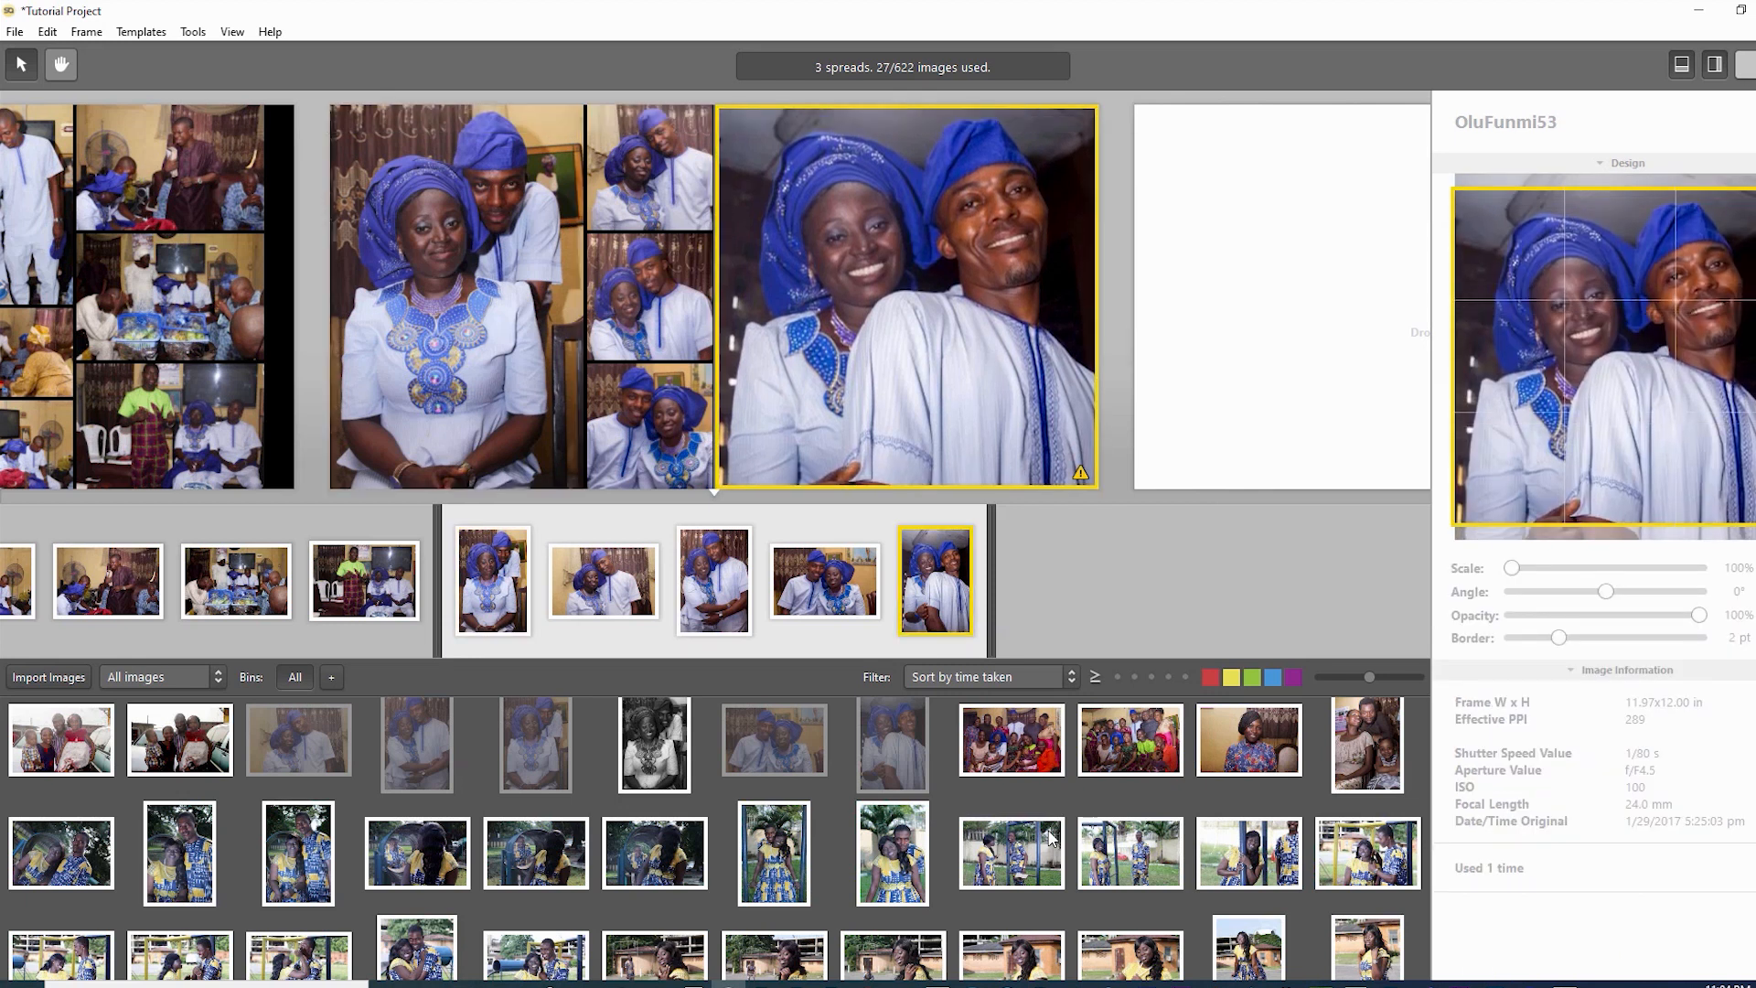
pyautogui.press('Tab')
pyautogui.press('Tab')
pyautogui.press('Tab')
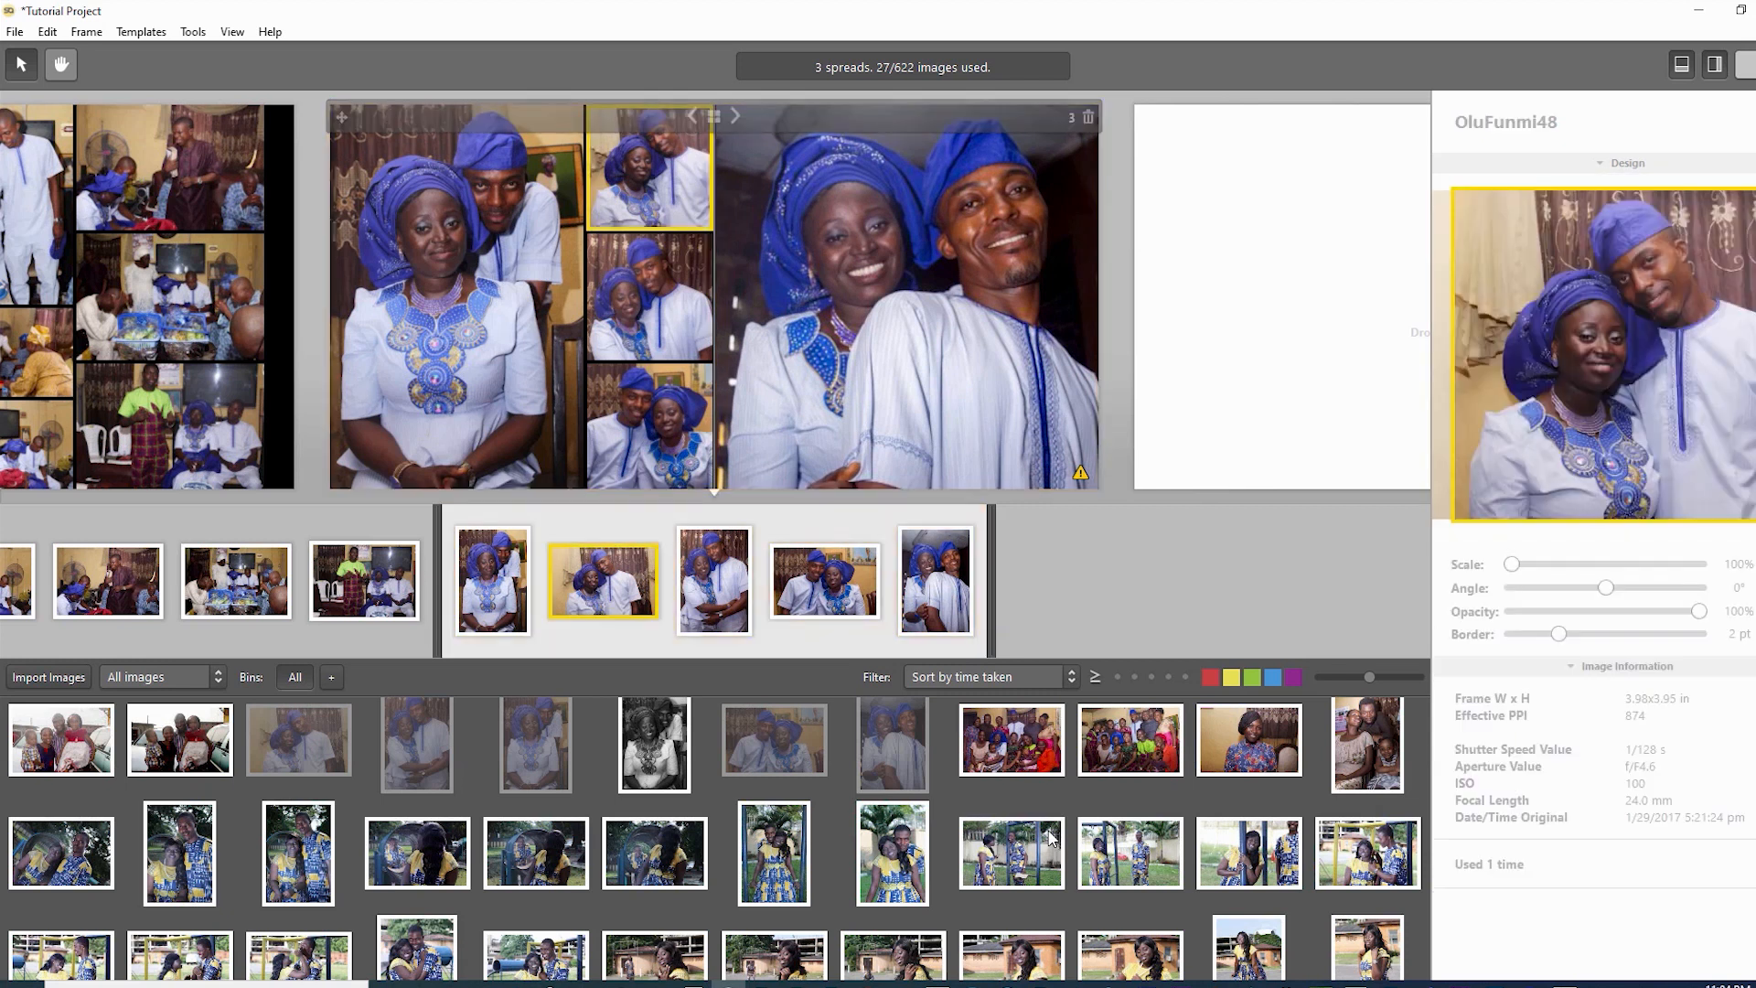
pyautogui.press('Left')
pyautogui.press('Left')
pyautogui.press('Left')
pyautogui.press('Left')
pyautogui.press('Left')
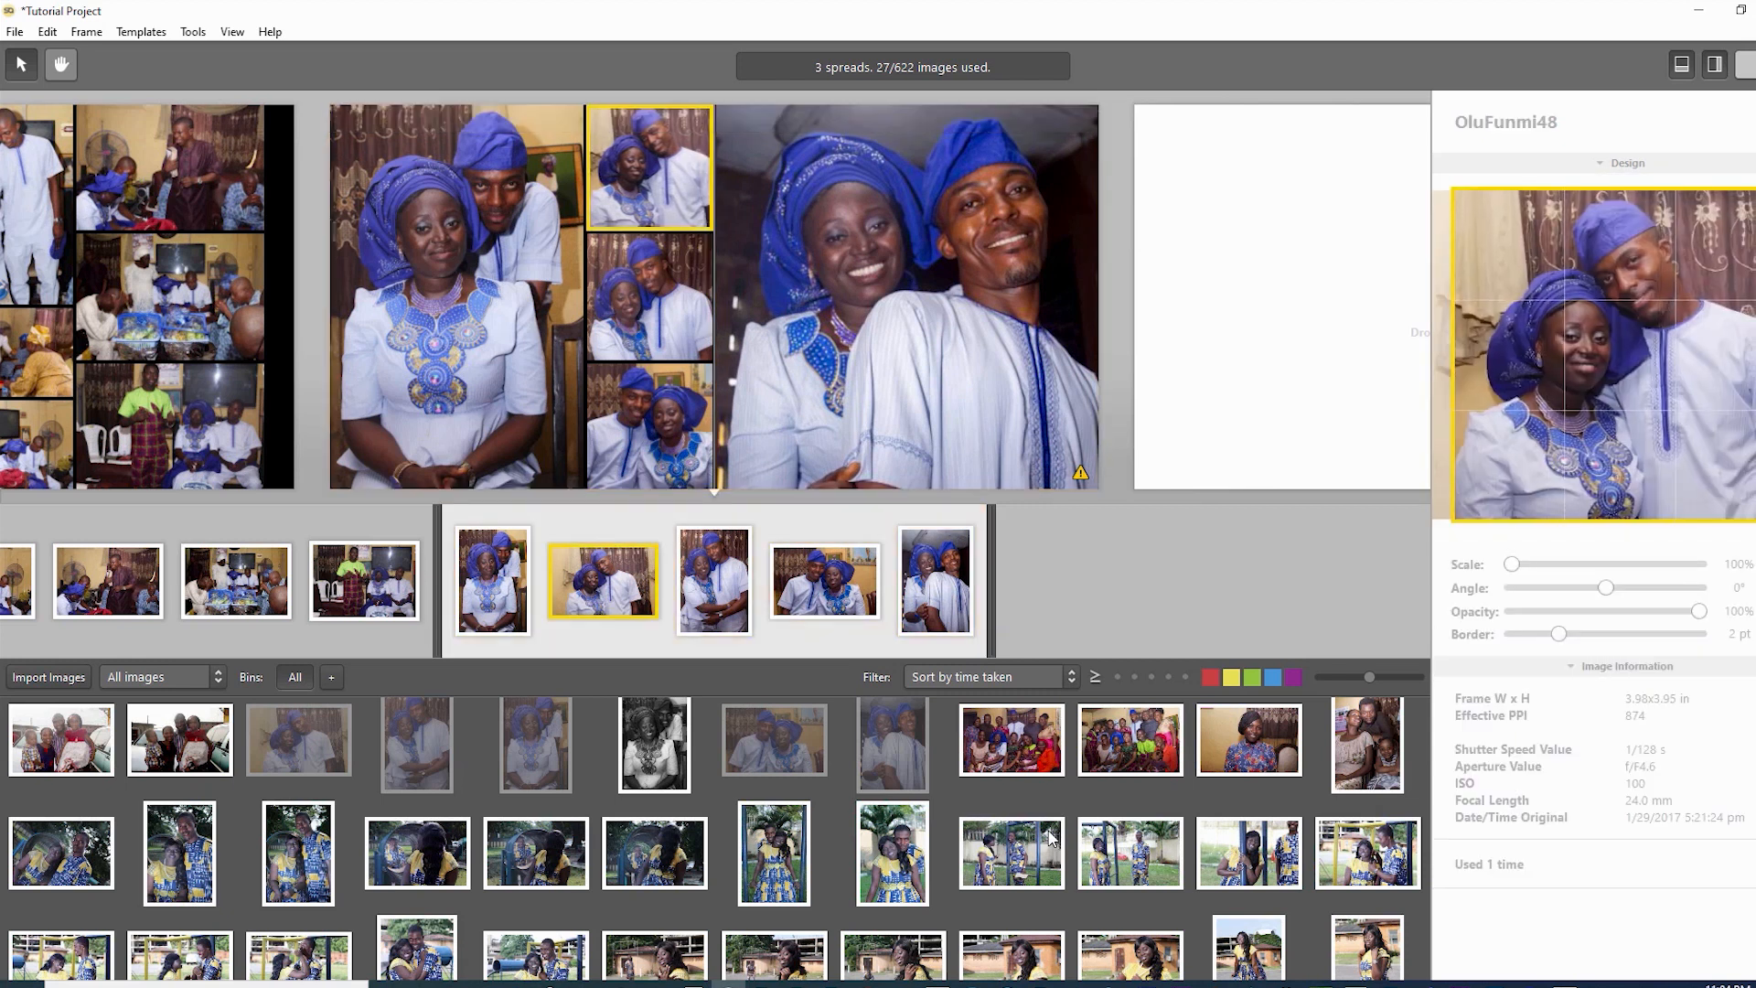
pyautogui.press('Left')
pyautogui.press('Left')
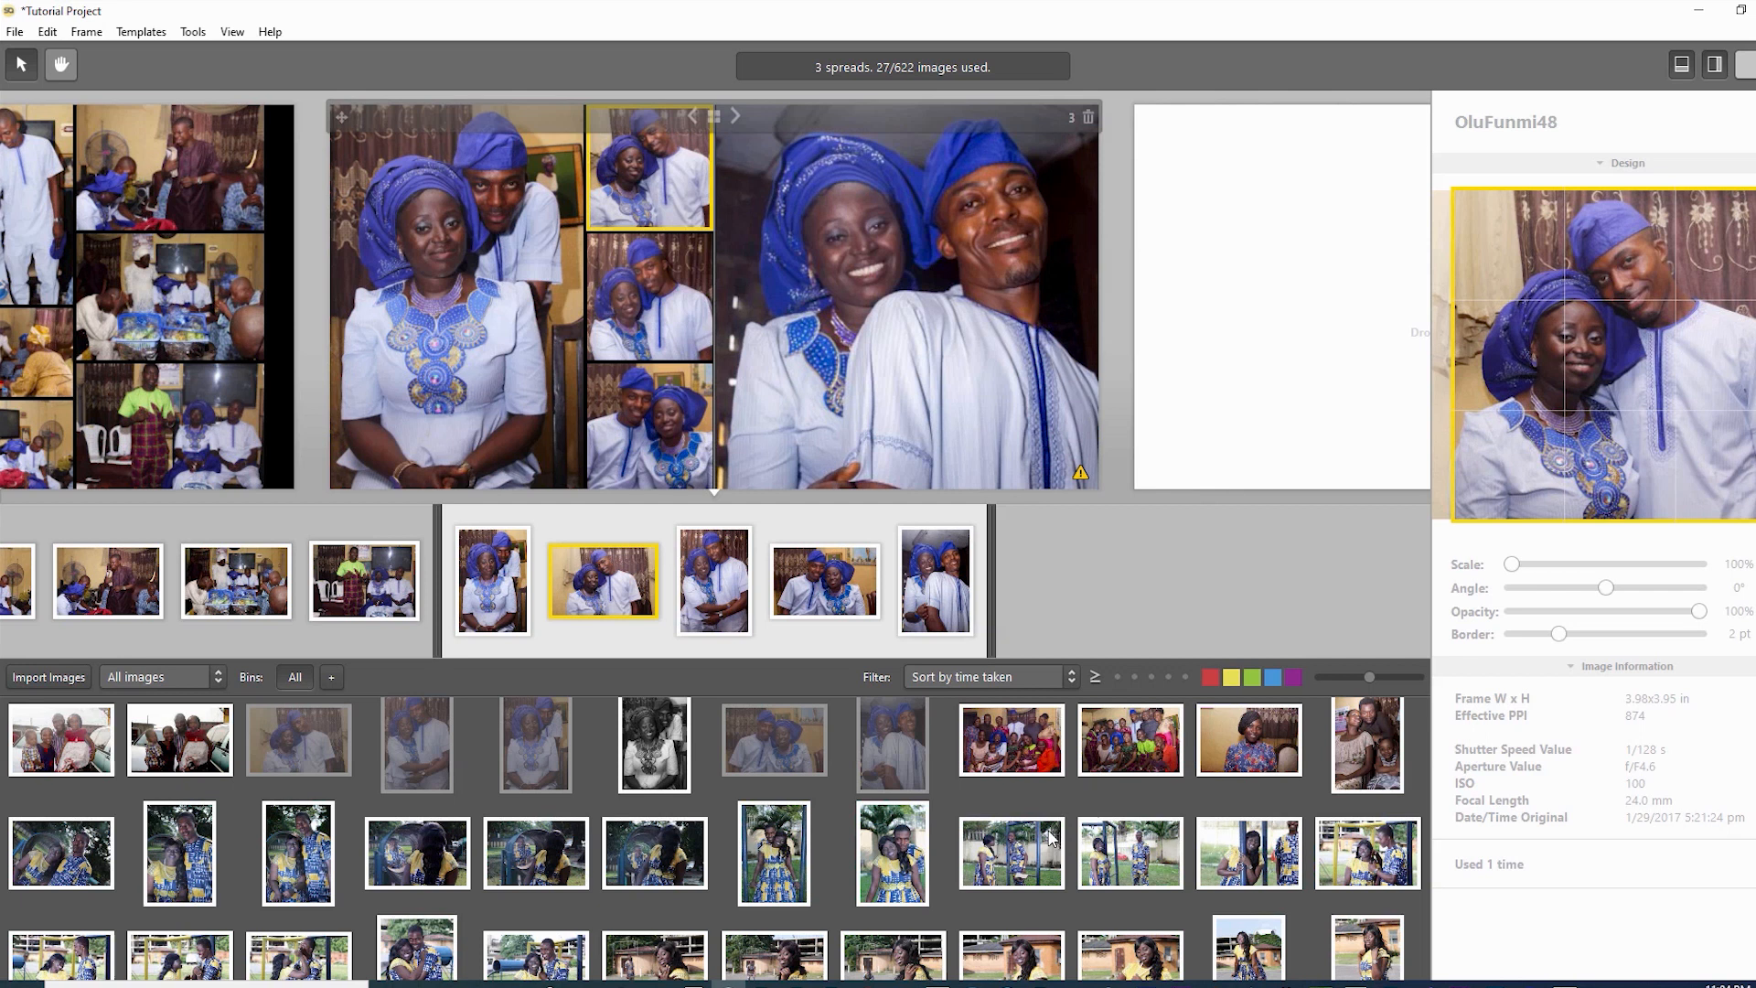
pyautogui.press('Tab')
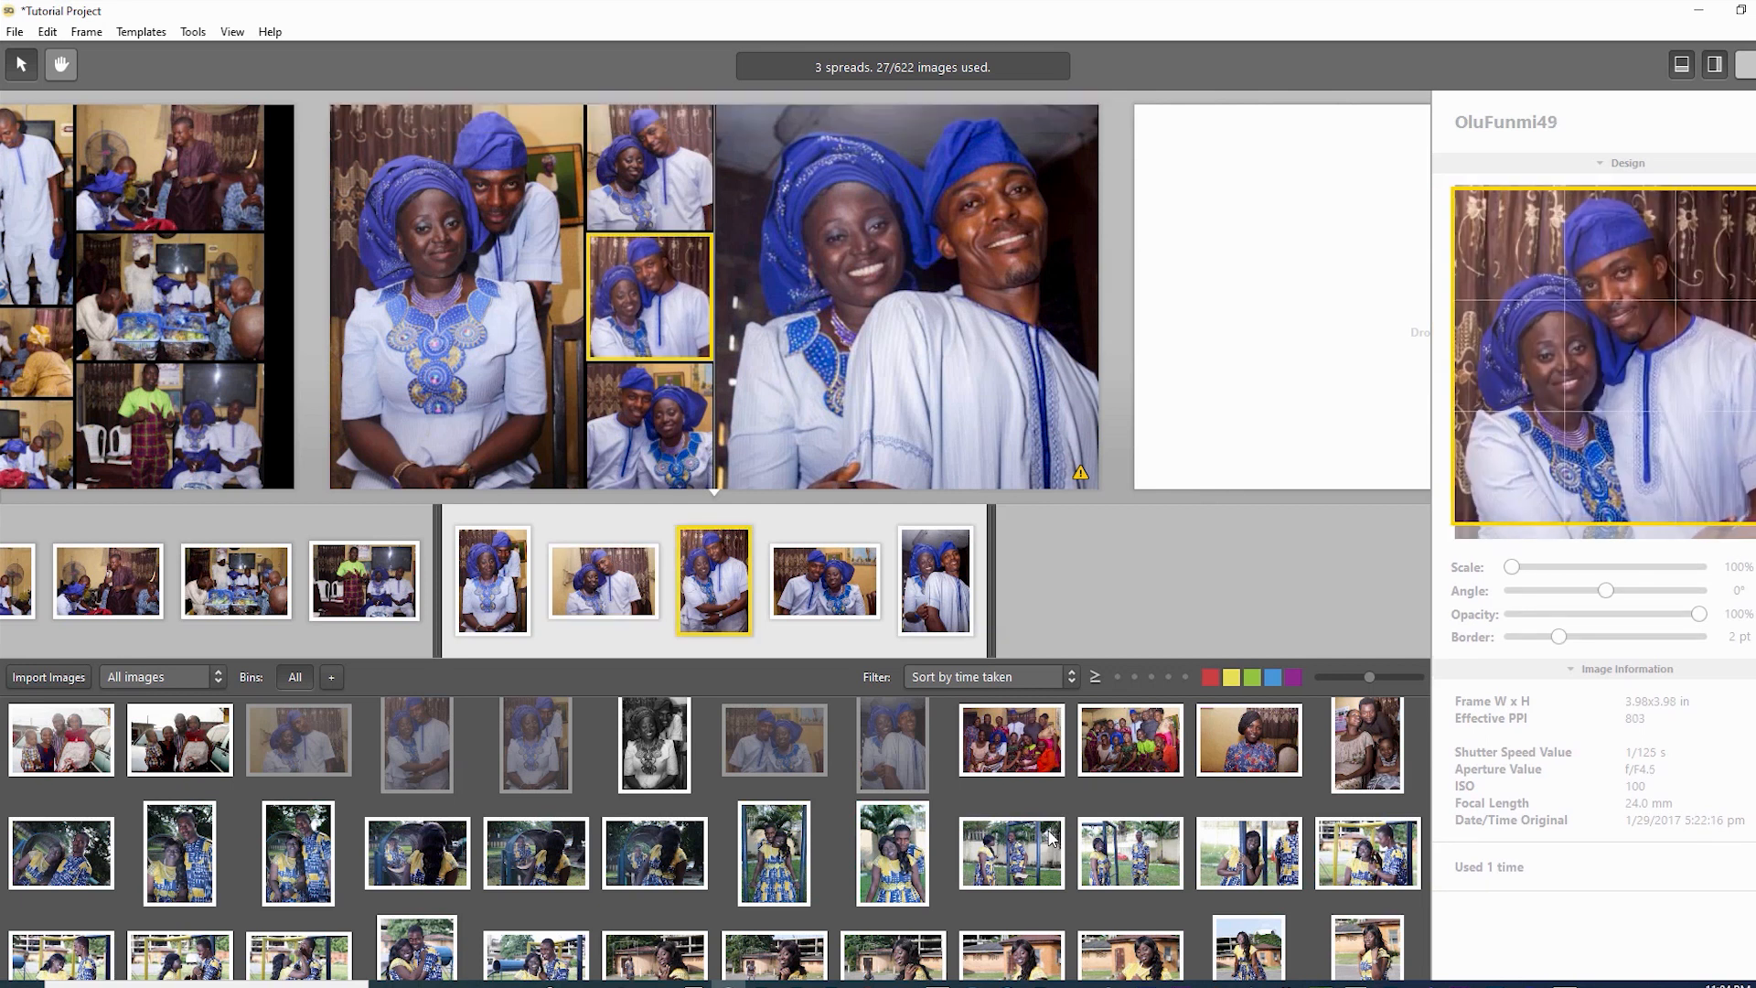
pyautogui.press('Tab')
pyautogui.press('Up')
pyautogui.press('Up')
pyautogui.press('Up')
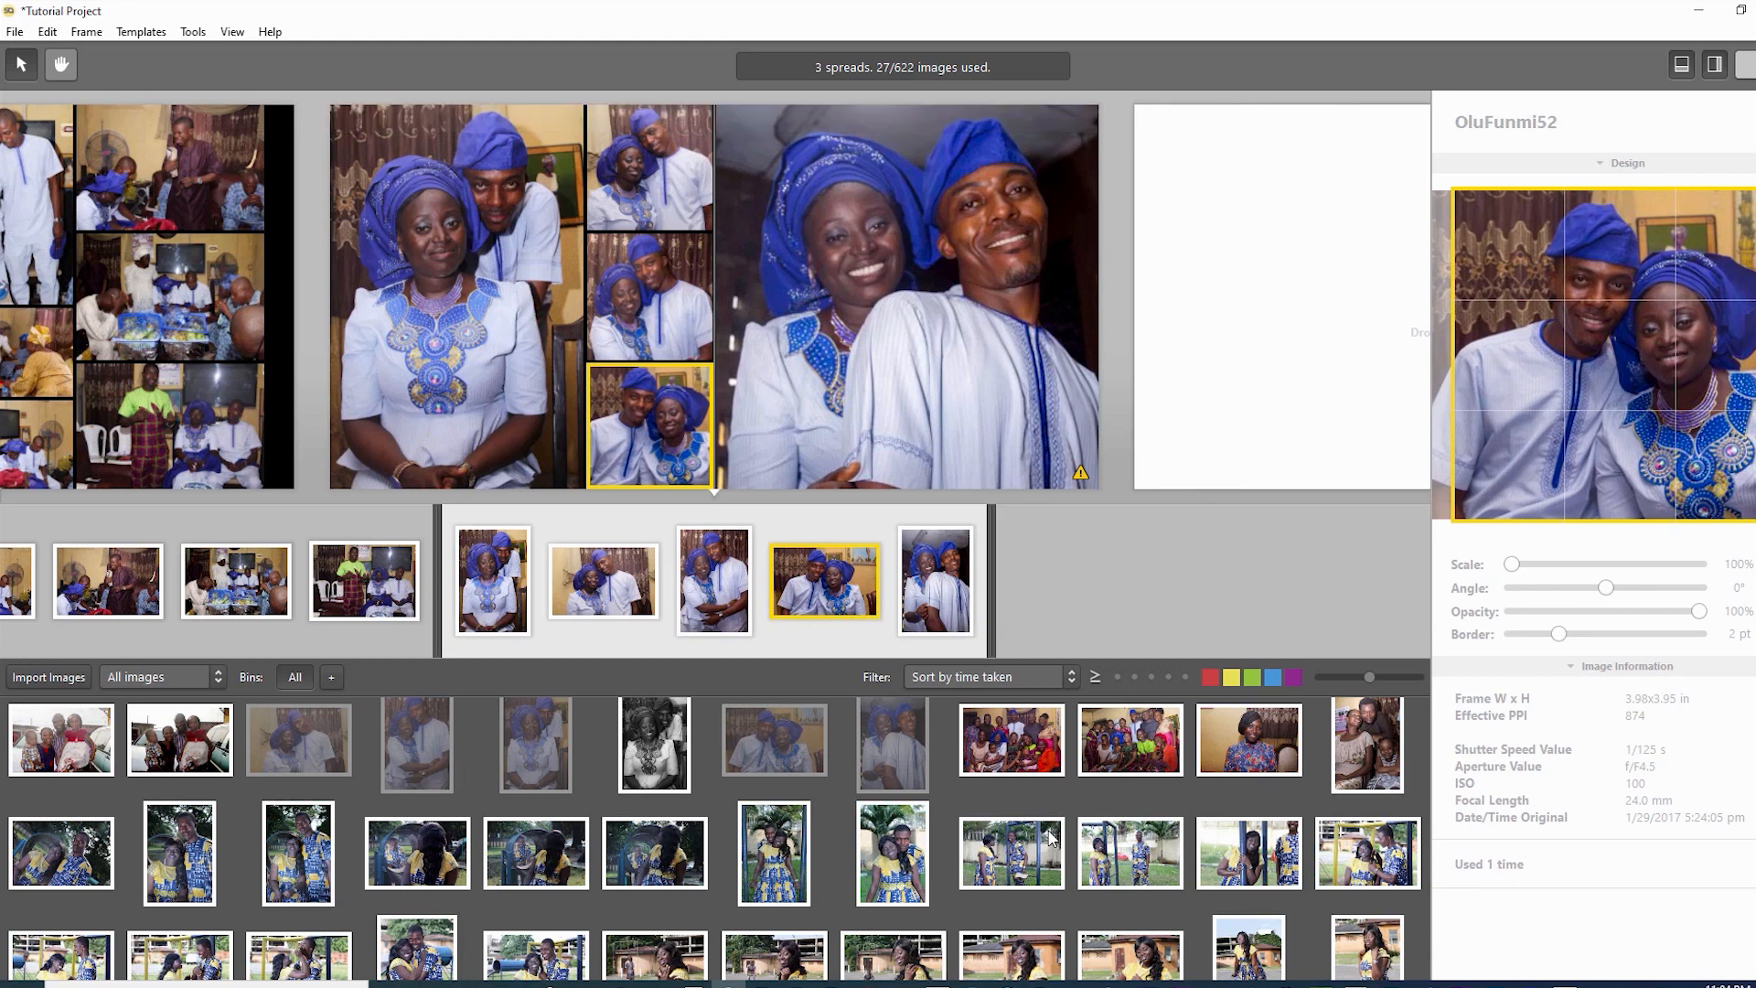
pyautogui.scroll(-1, 1050, 837)
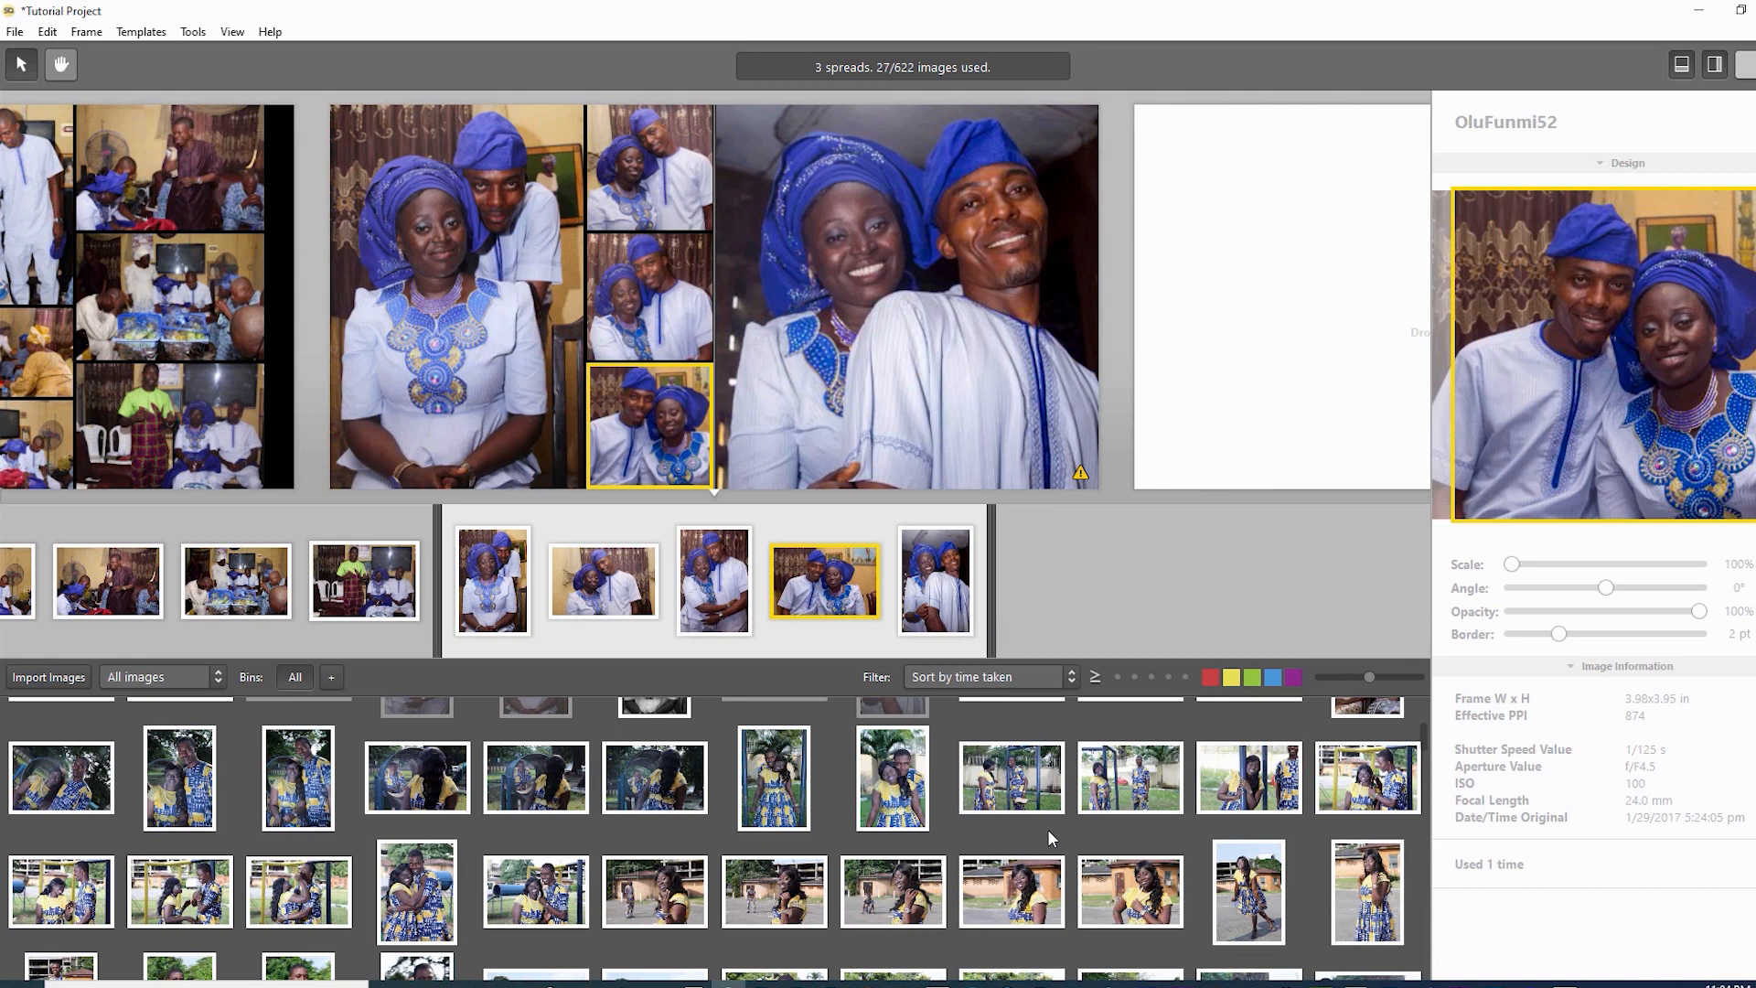
pyautogui.press('Escape')
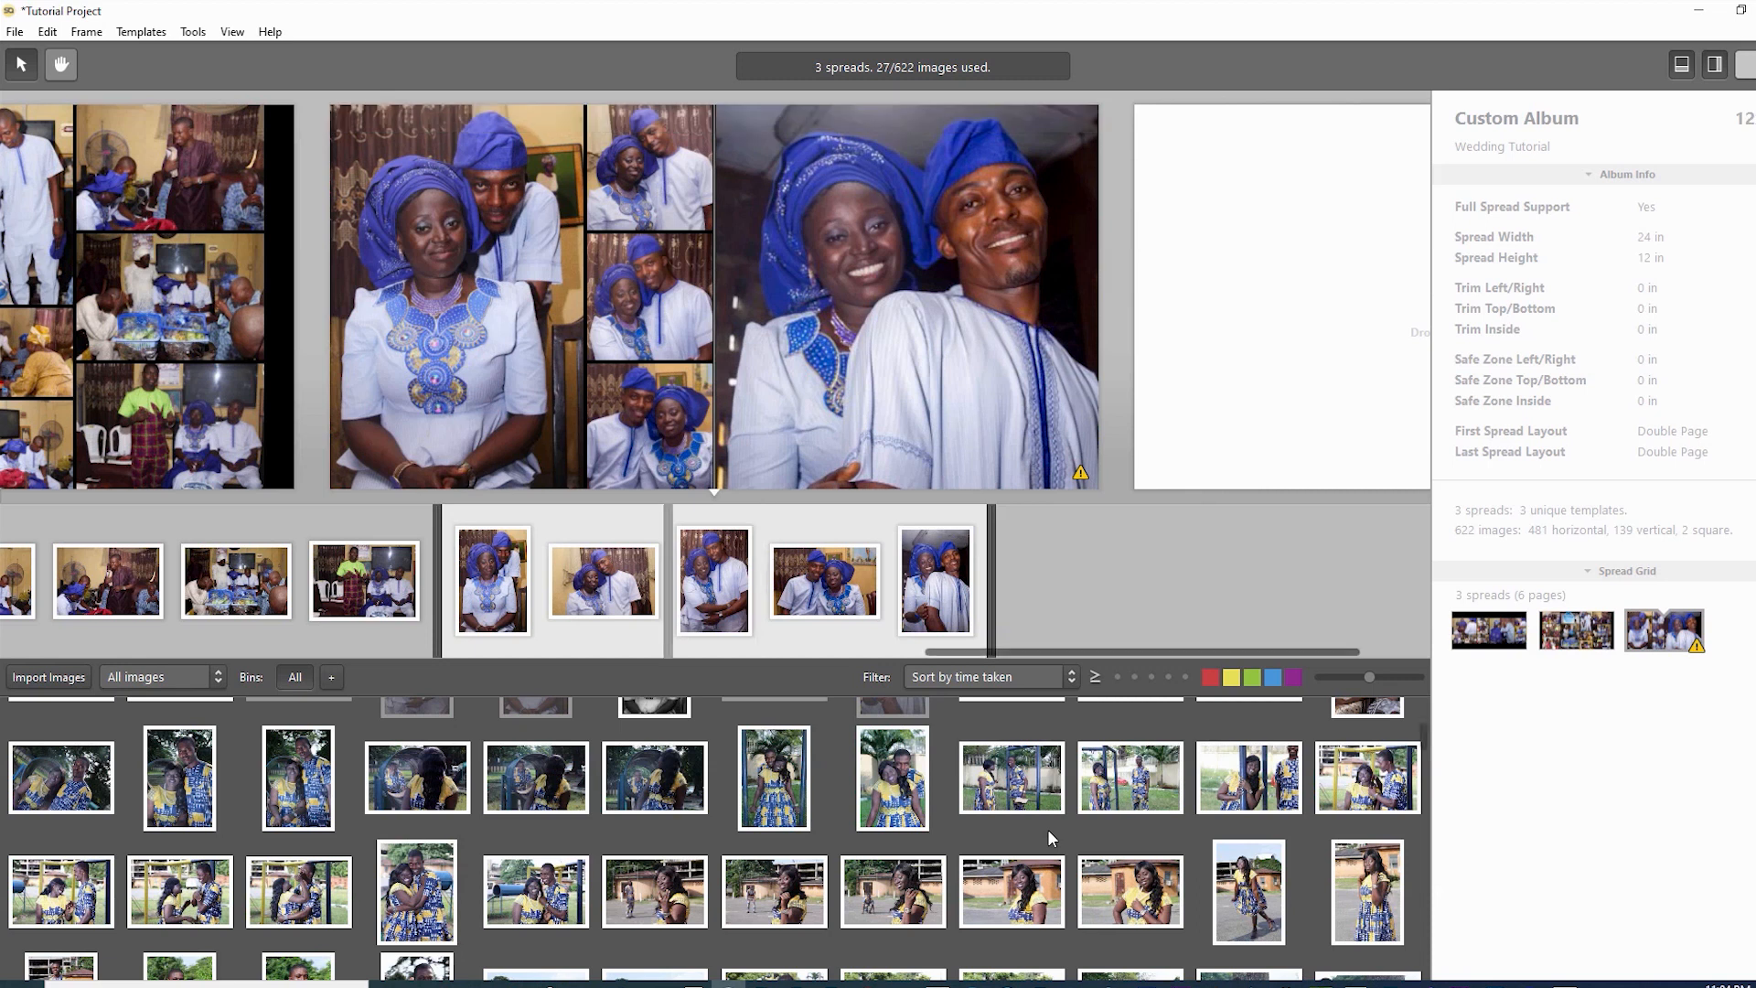
pyautogui.press('Left')
pyautogui.press('Left')
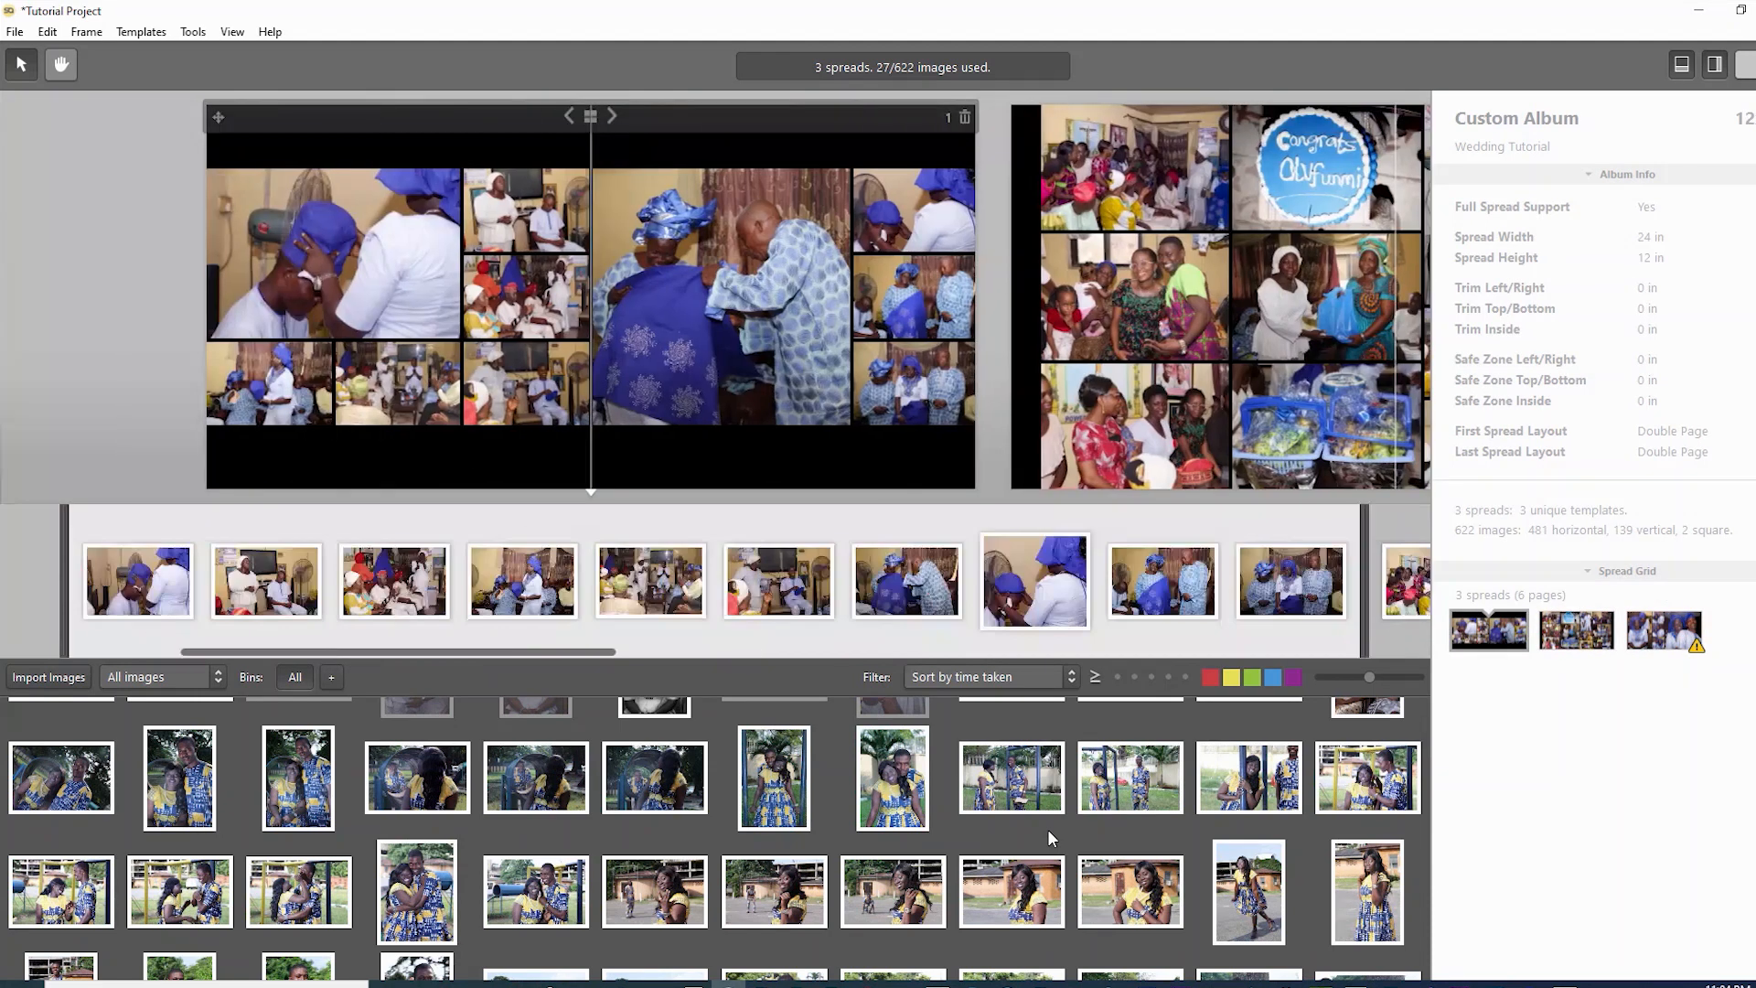
pyautogui.press('Right')
pyautogui.press('Right')
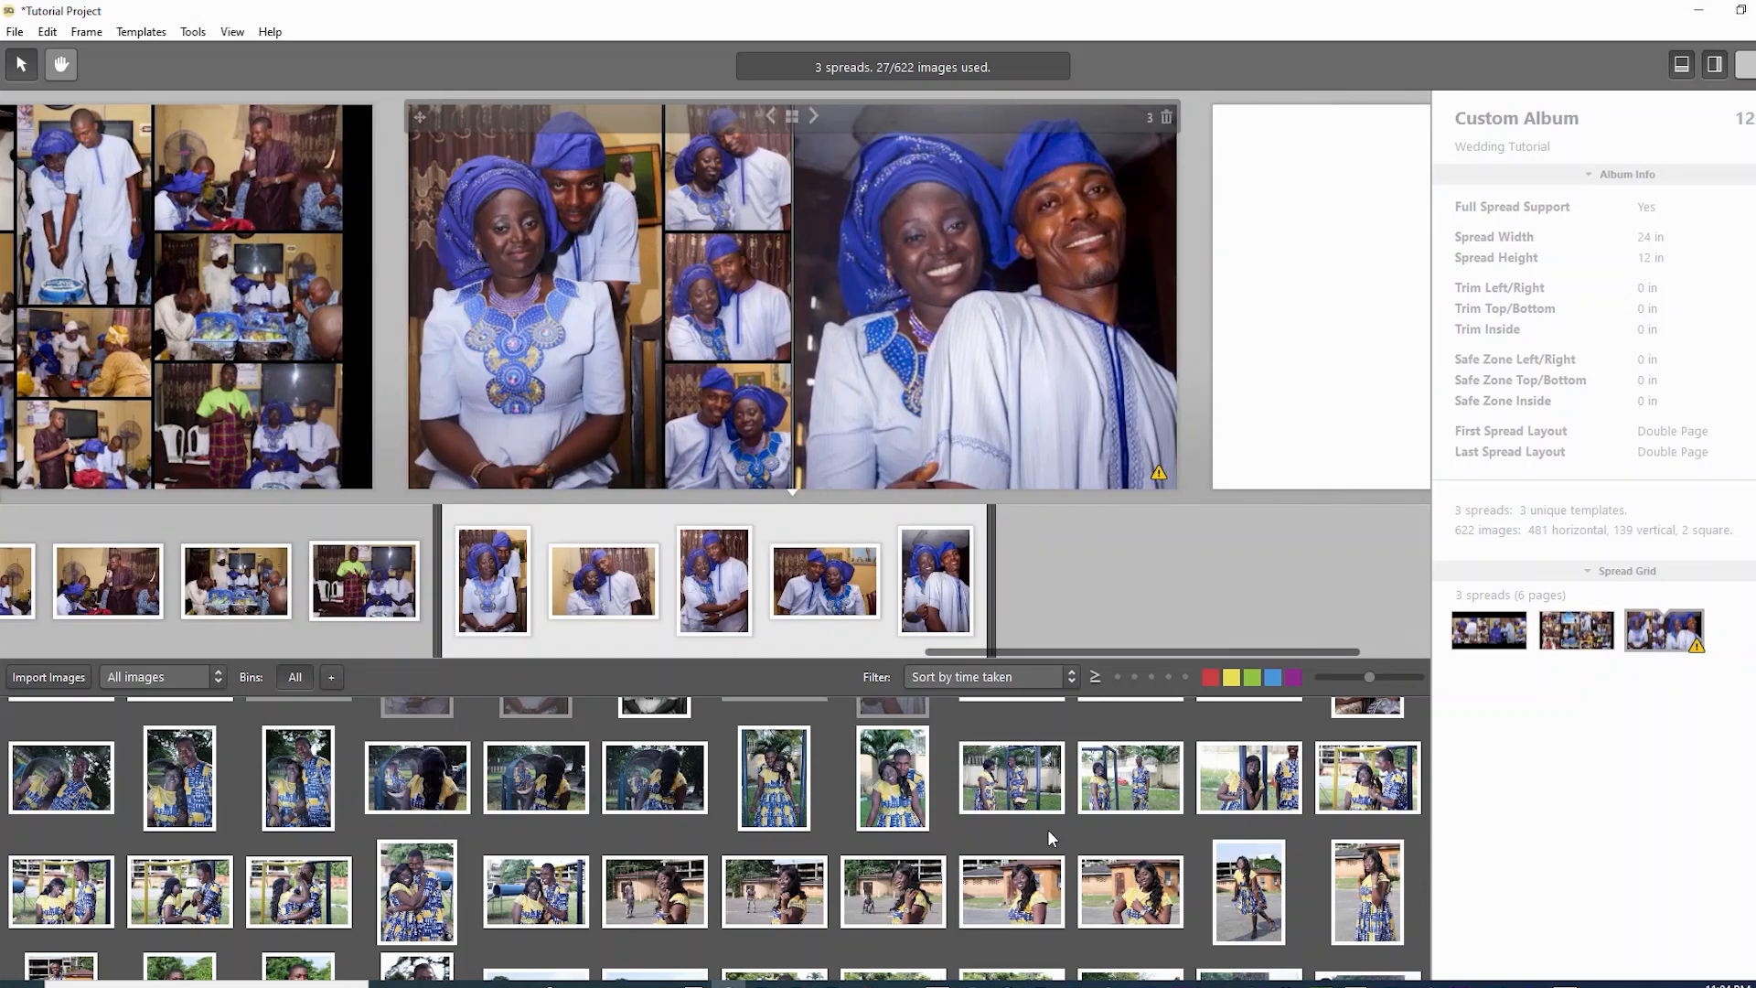
pyautogui.press('Right')
pyautogui.press('Left')
pyautogui.press('Left')
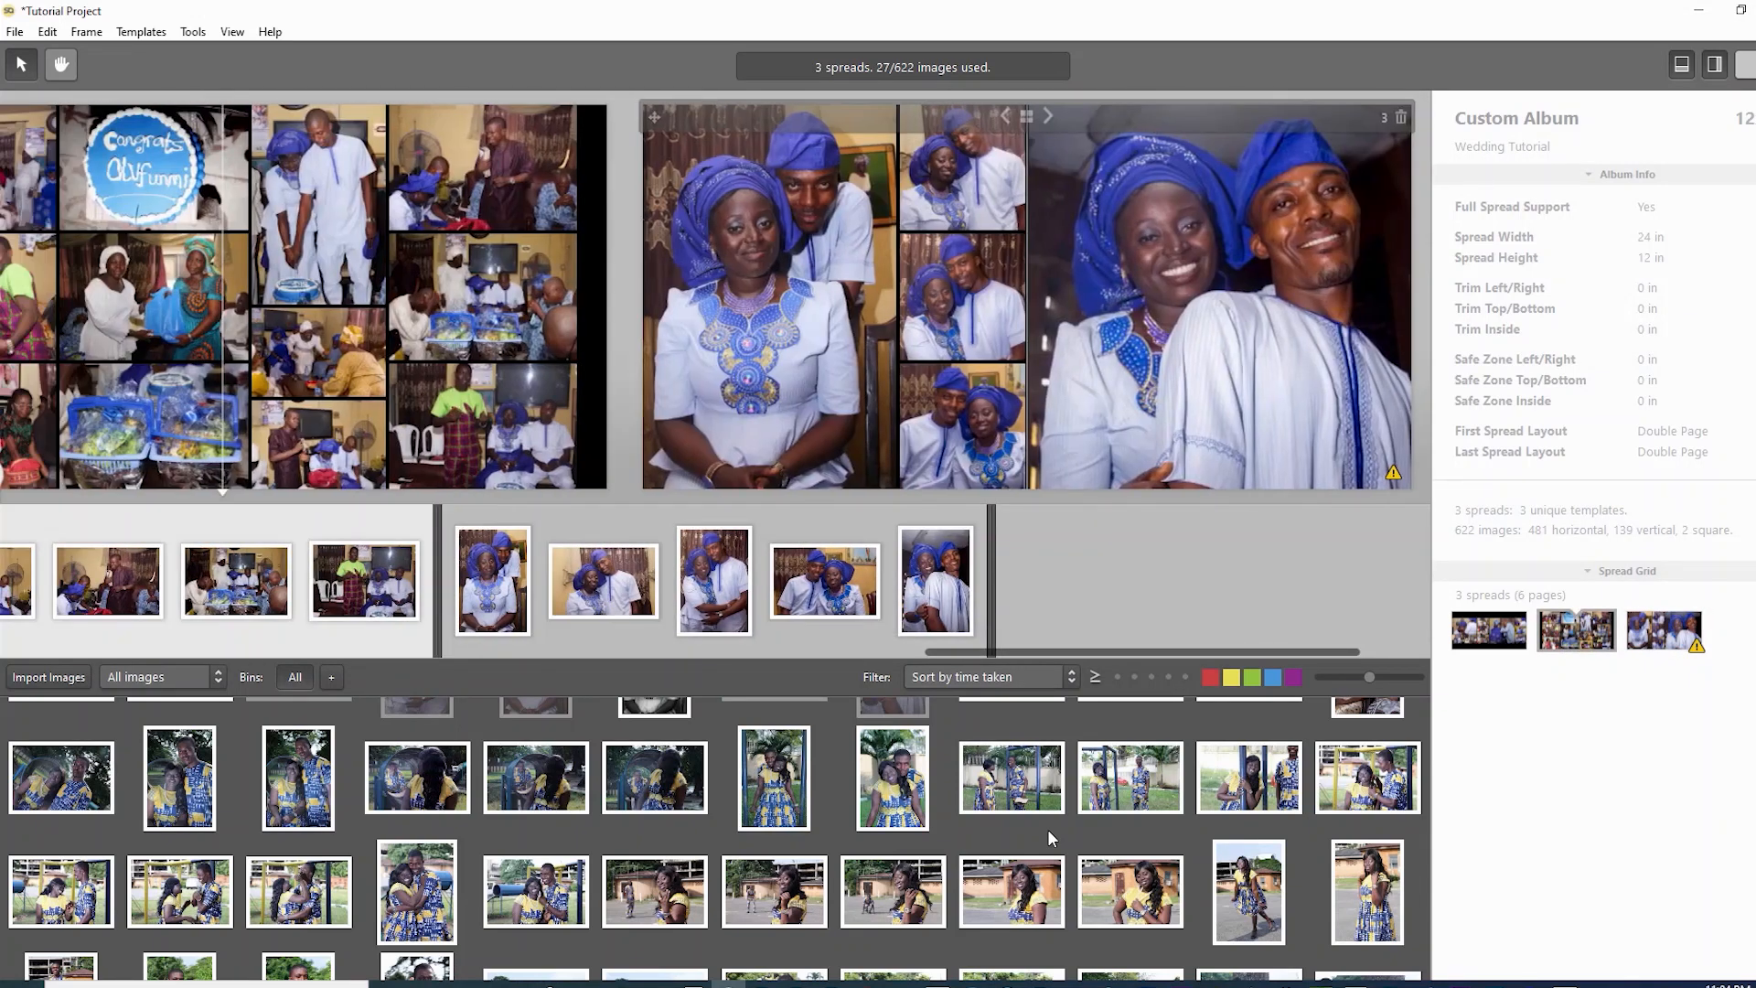
pyautogui.press('Right')
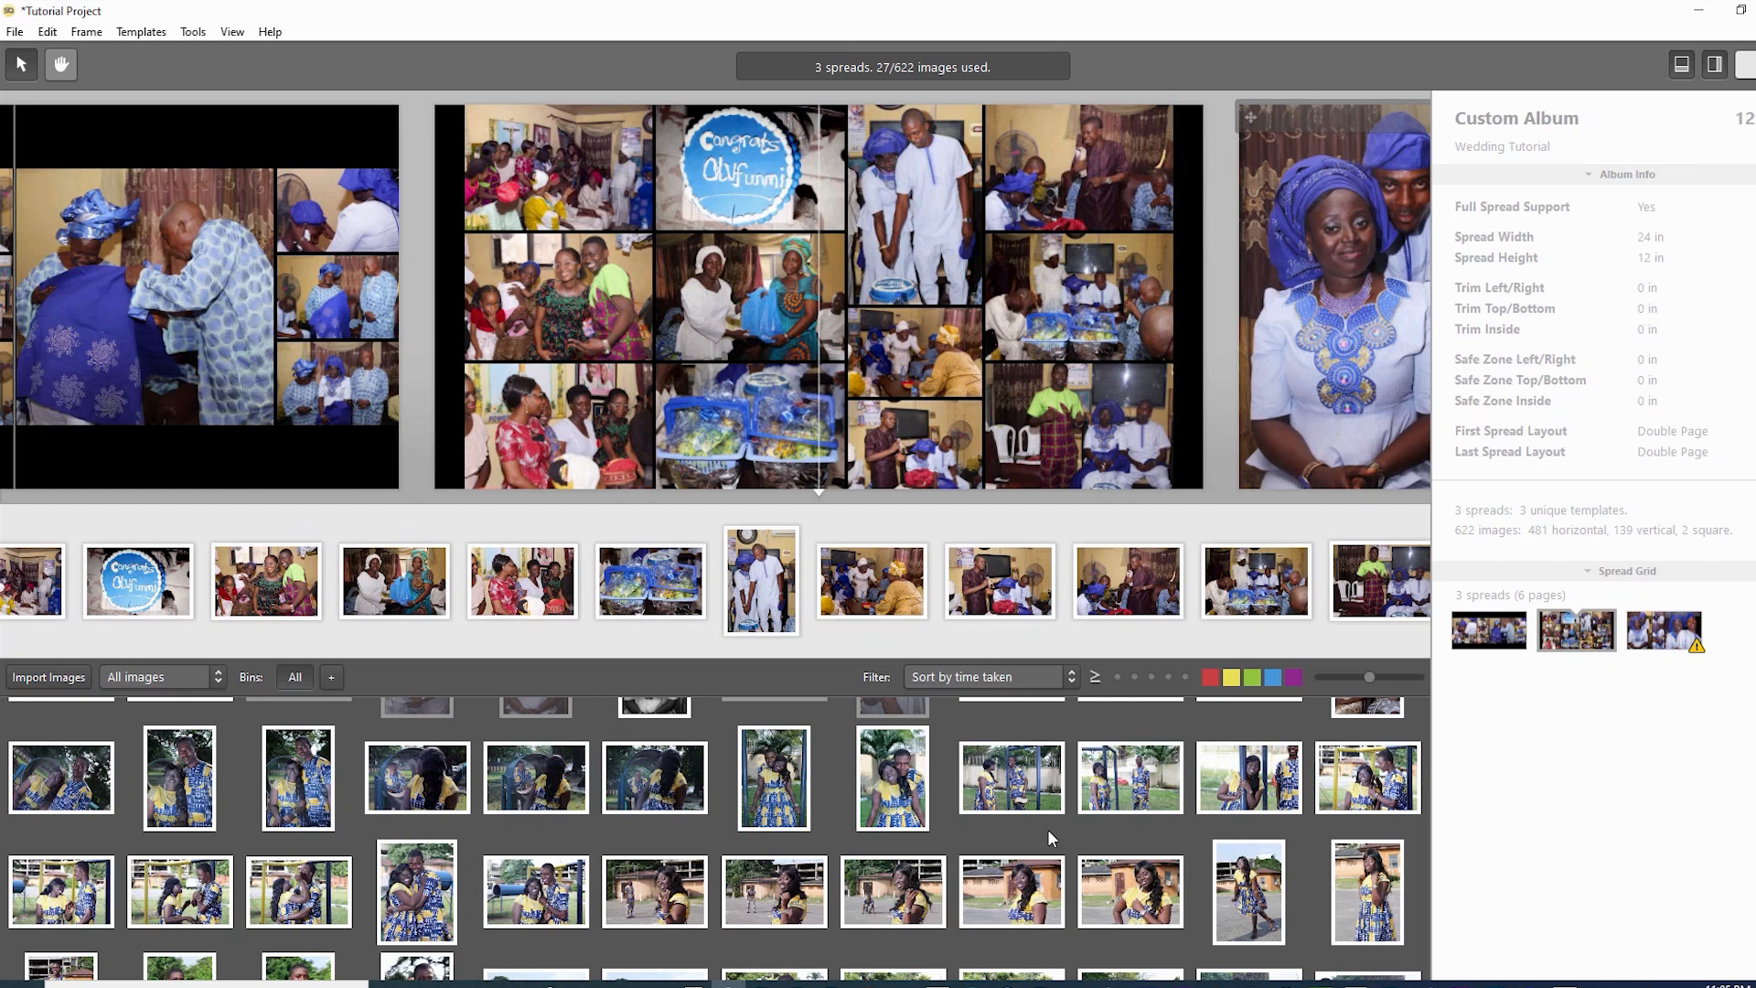
pyautogui.hotkey('ctrl', 'e')
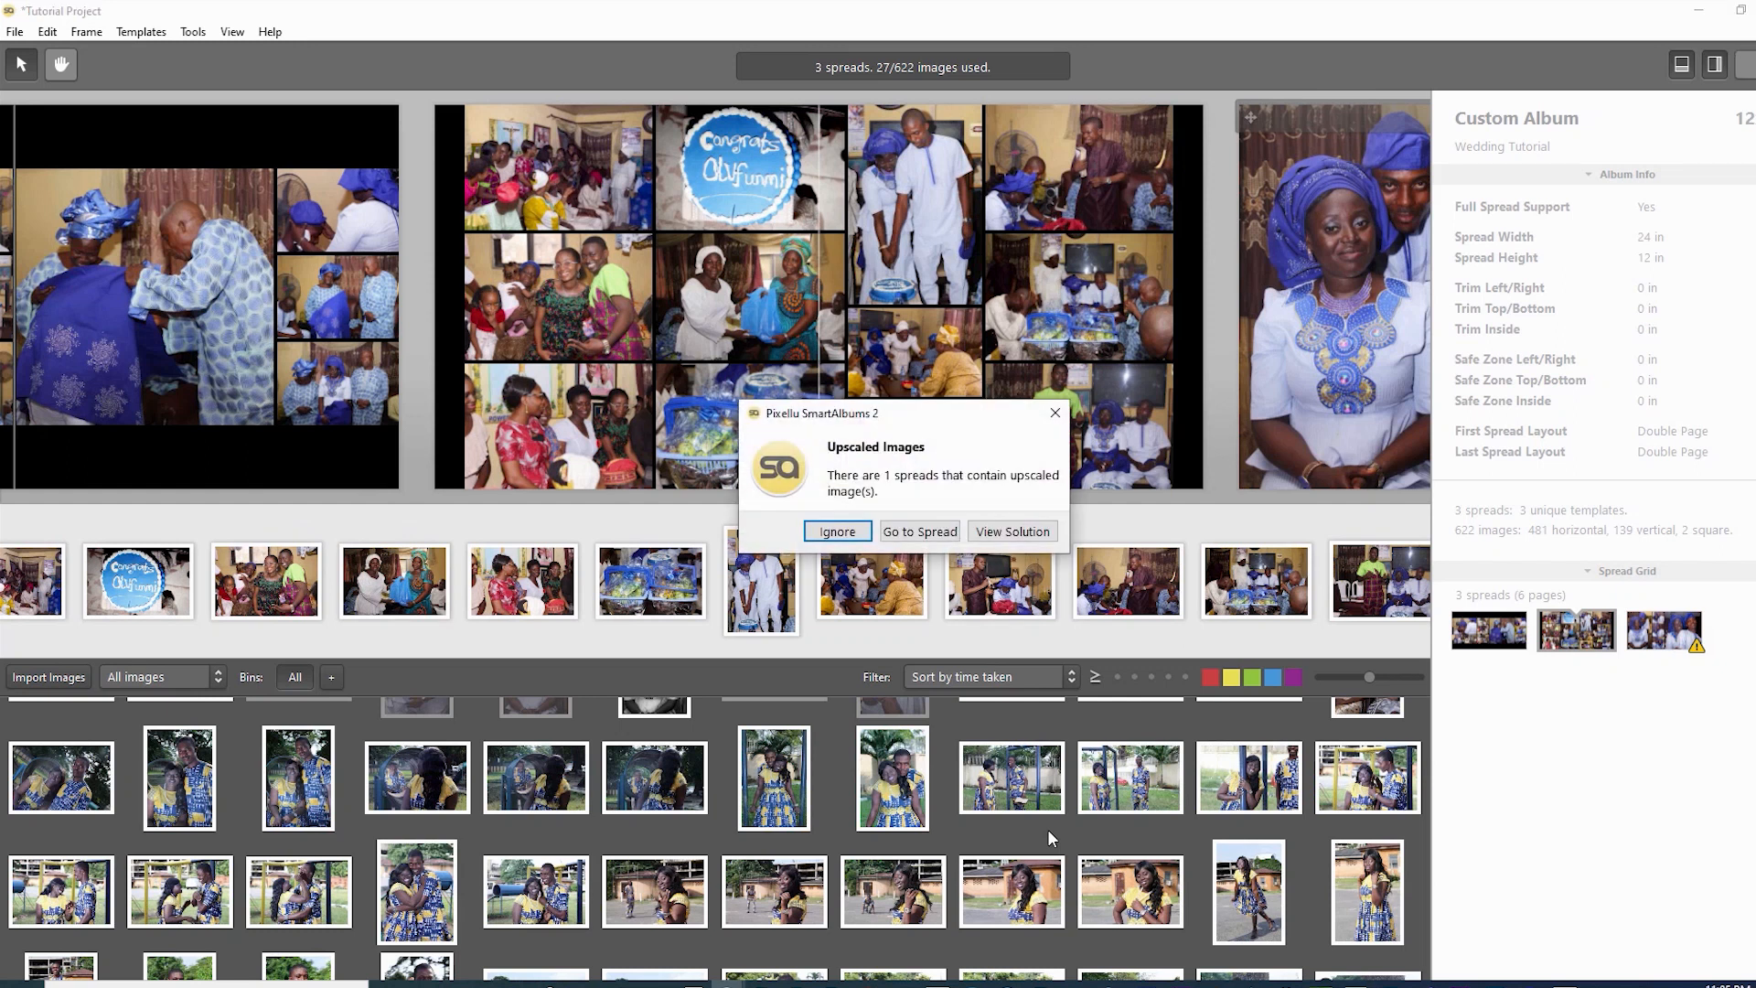
pyautogui.press('Escape')
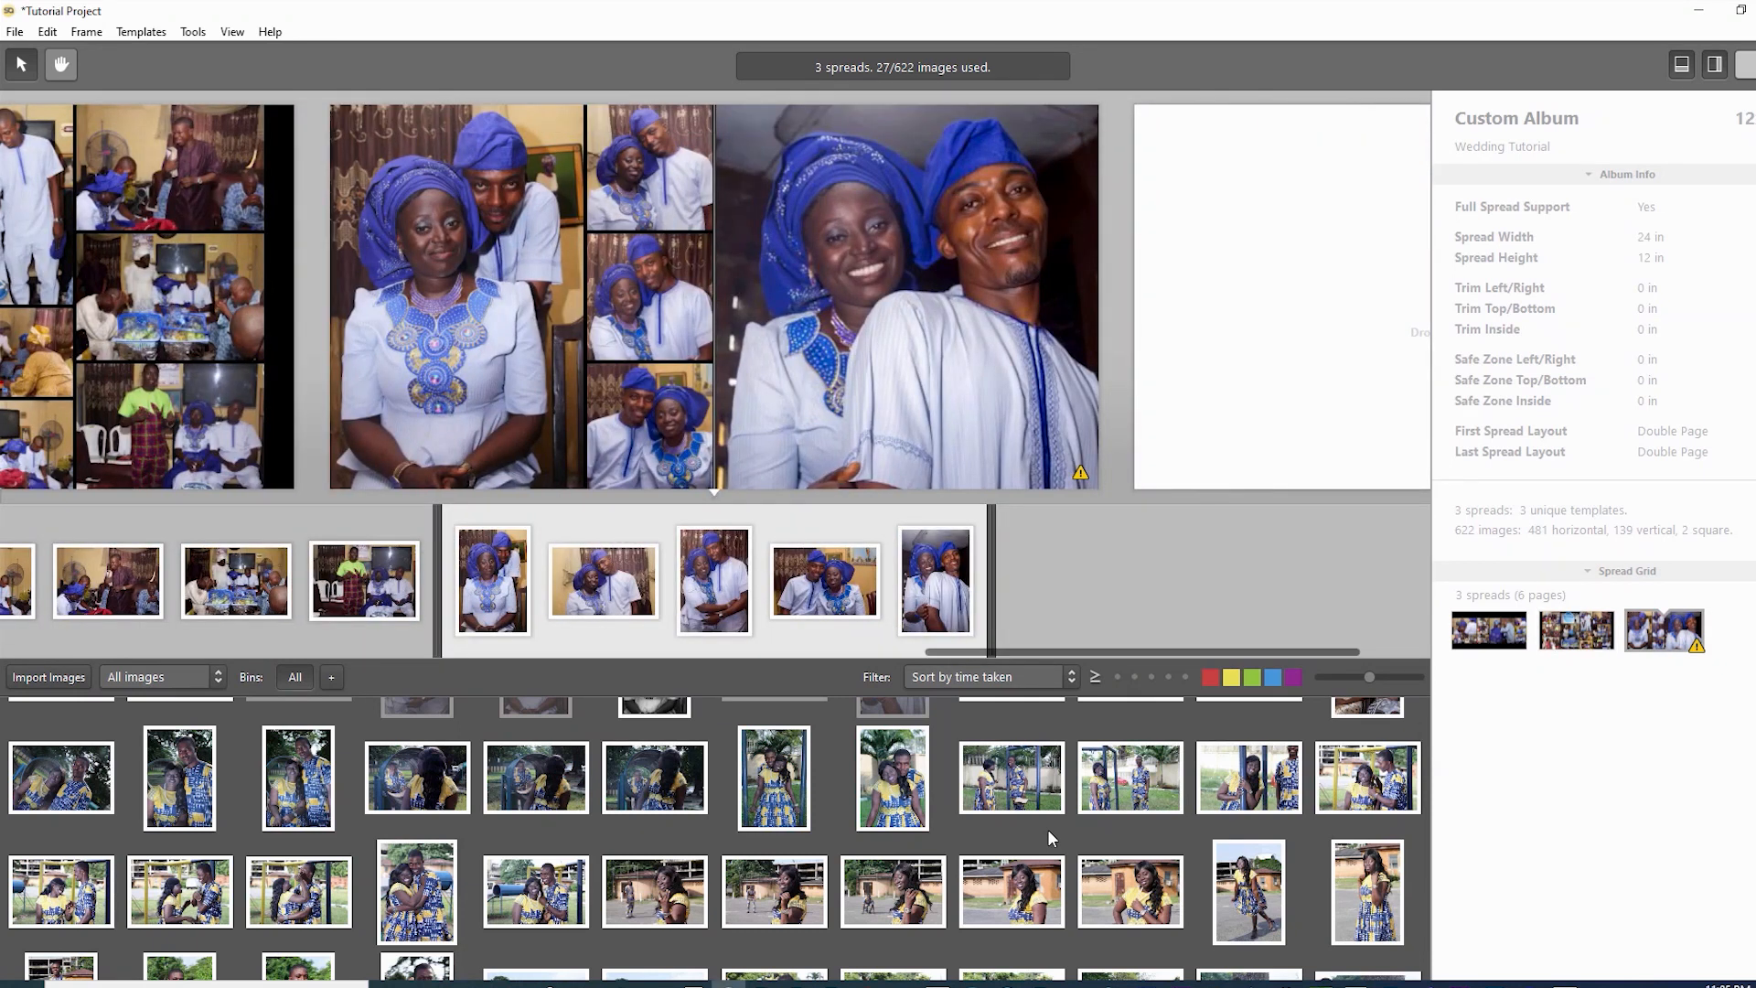
pyautogui.press('Left')
pyautogui.press('Left')
pyautogui.press('Right')
pyautogui.press('Right')
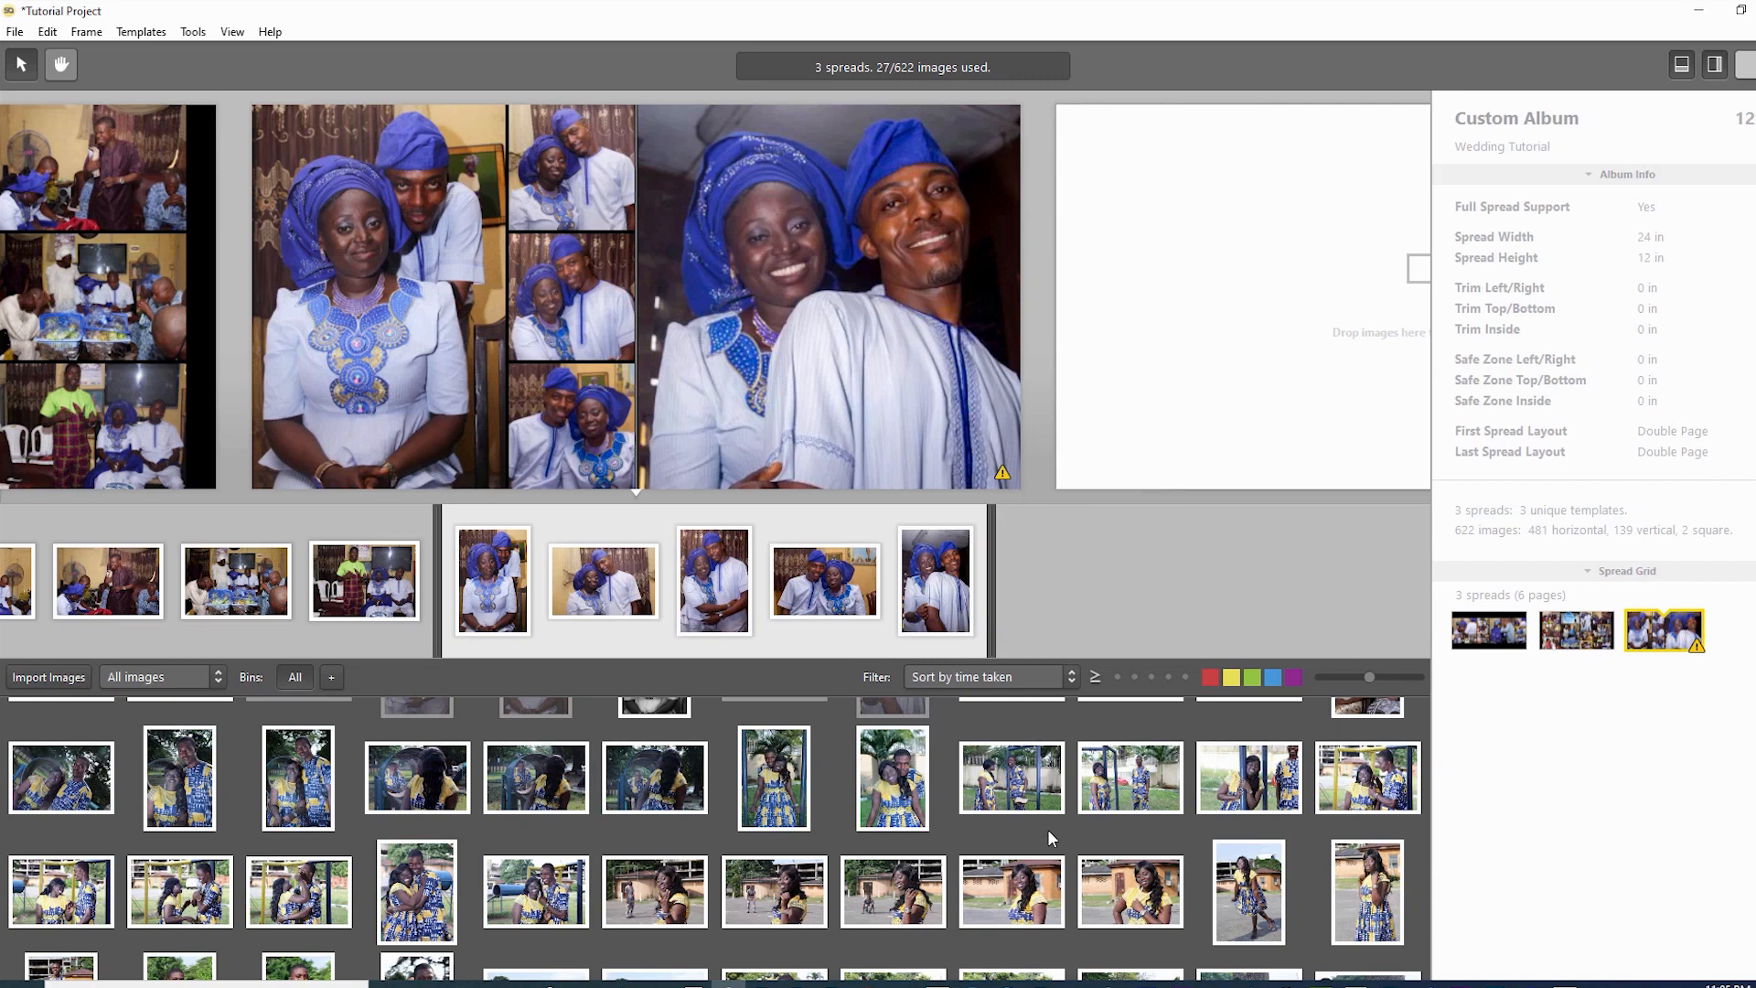
# - Adjust the crop of the large couple photo on spread 3 so their faces show
pyautogui.click(829, 296)
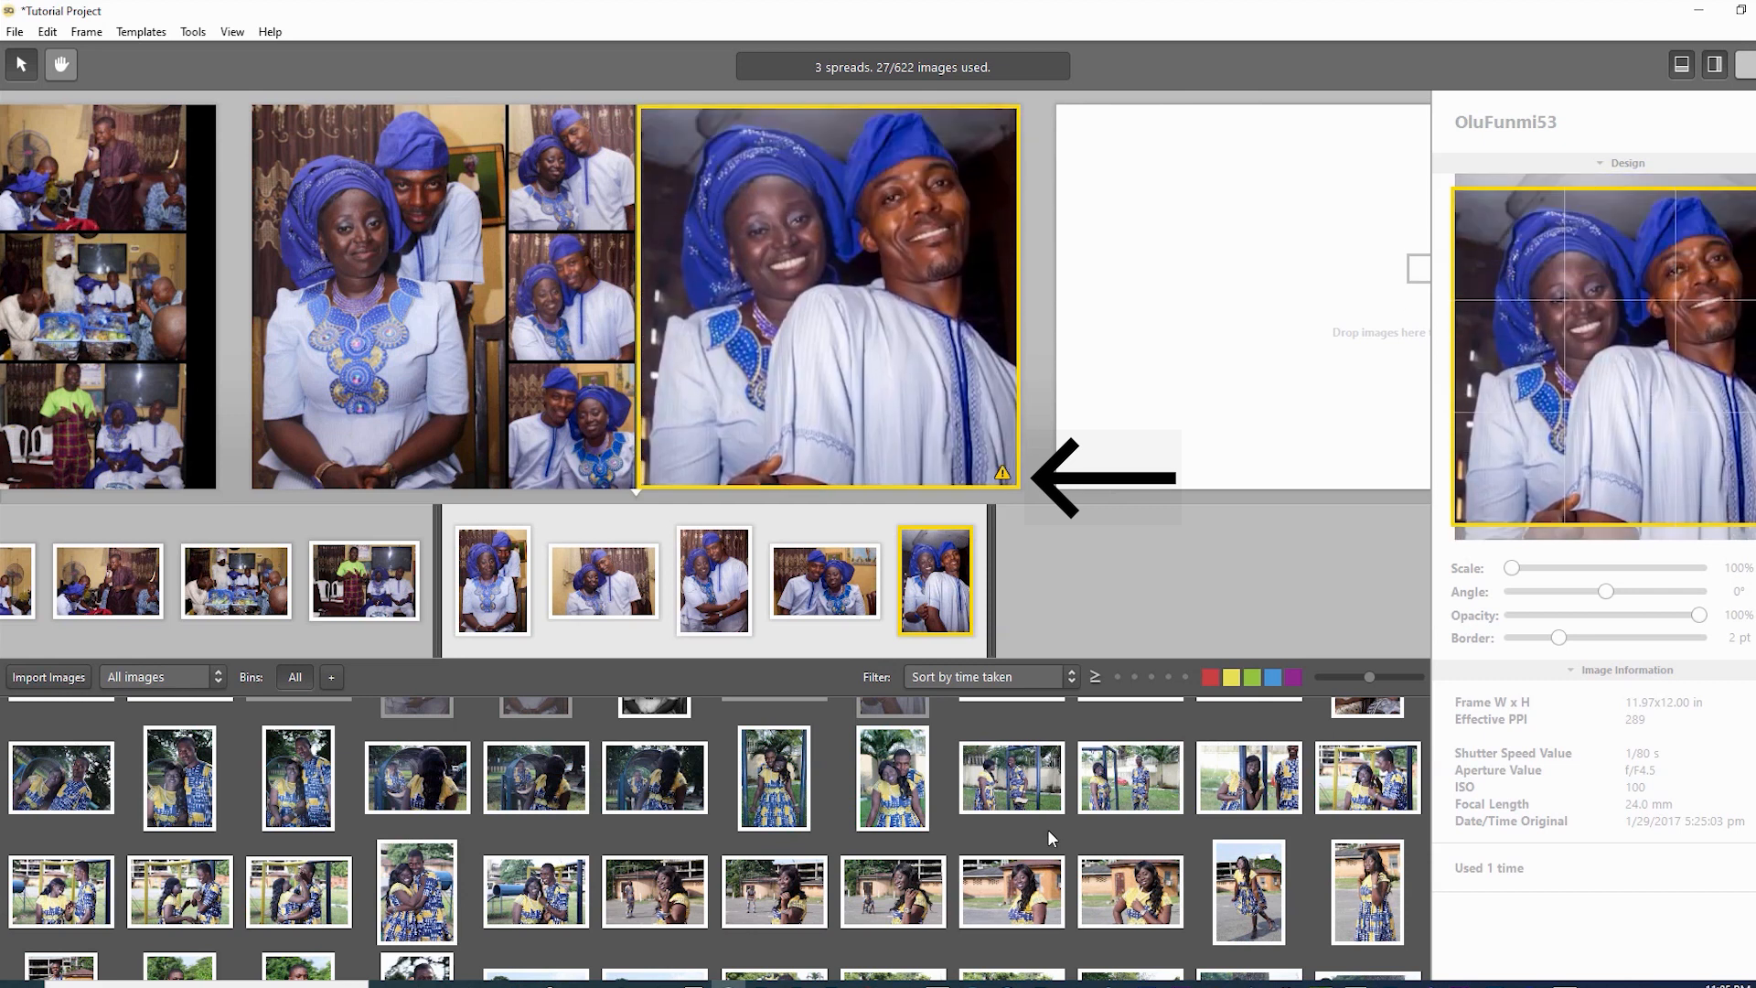
pyautogui.press('Escape')
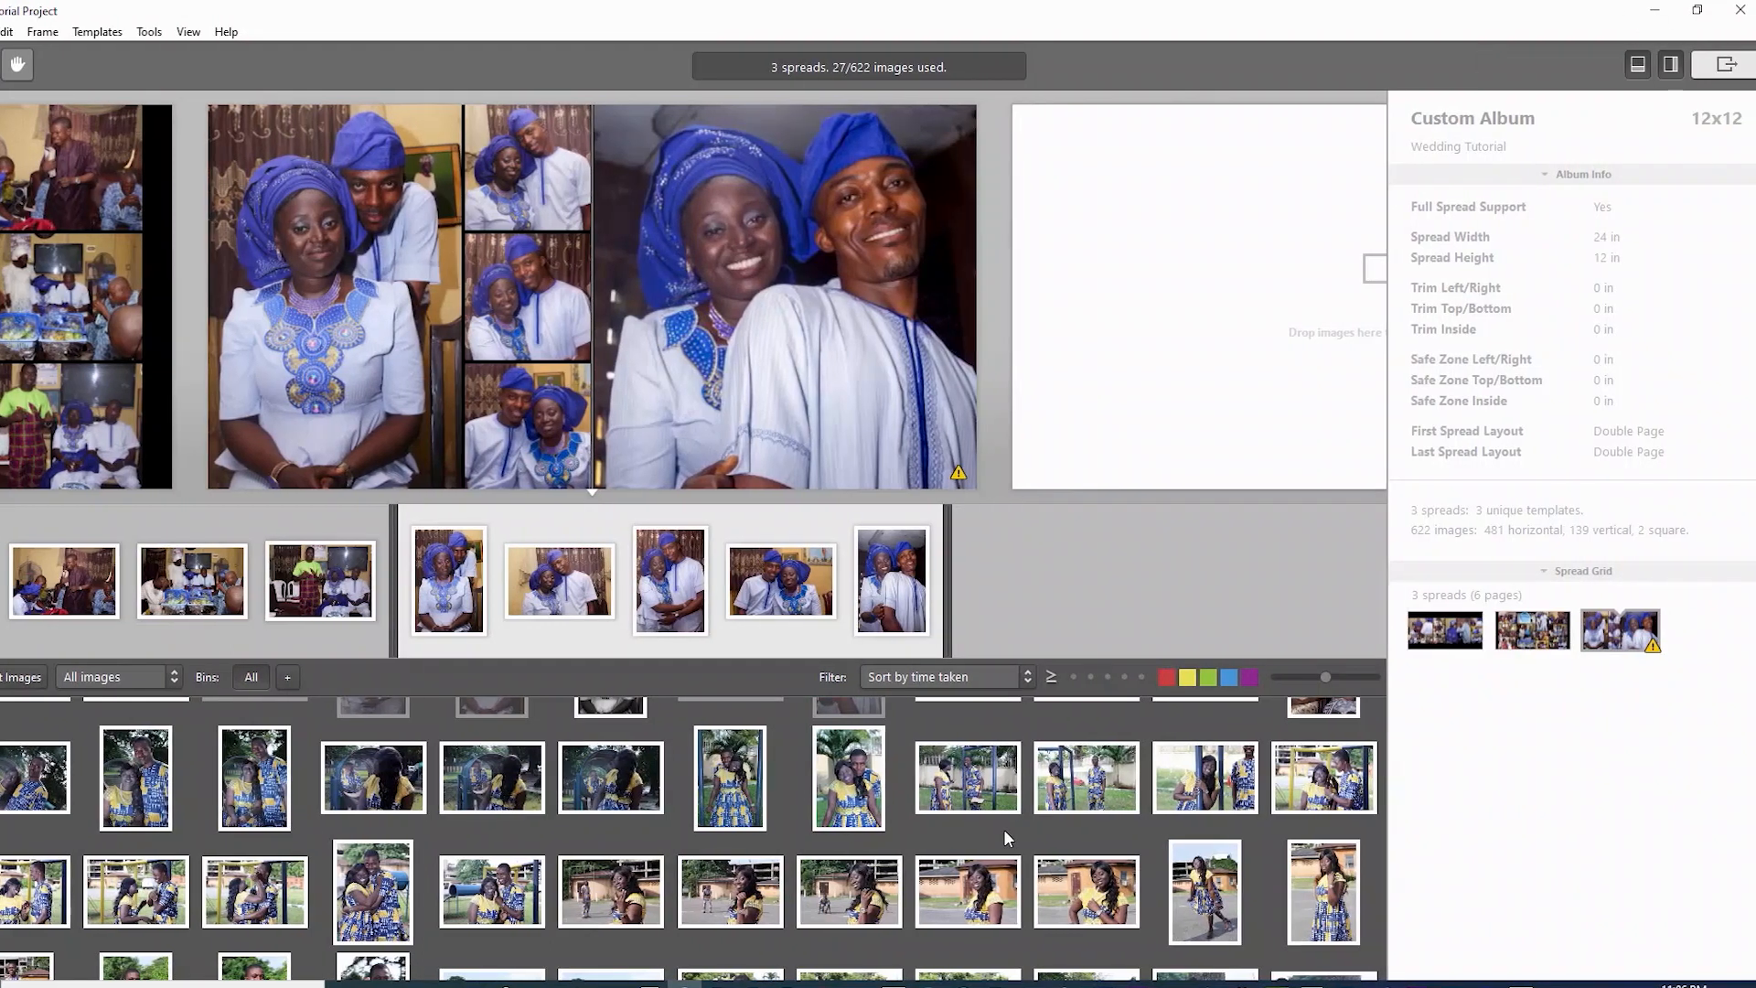
# - Start the album export with Ctrl+E and ignore the upscaled-image warning
pyautogui.hotkey('ctrl', 'e')
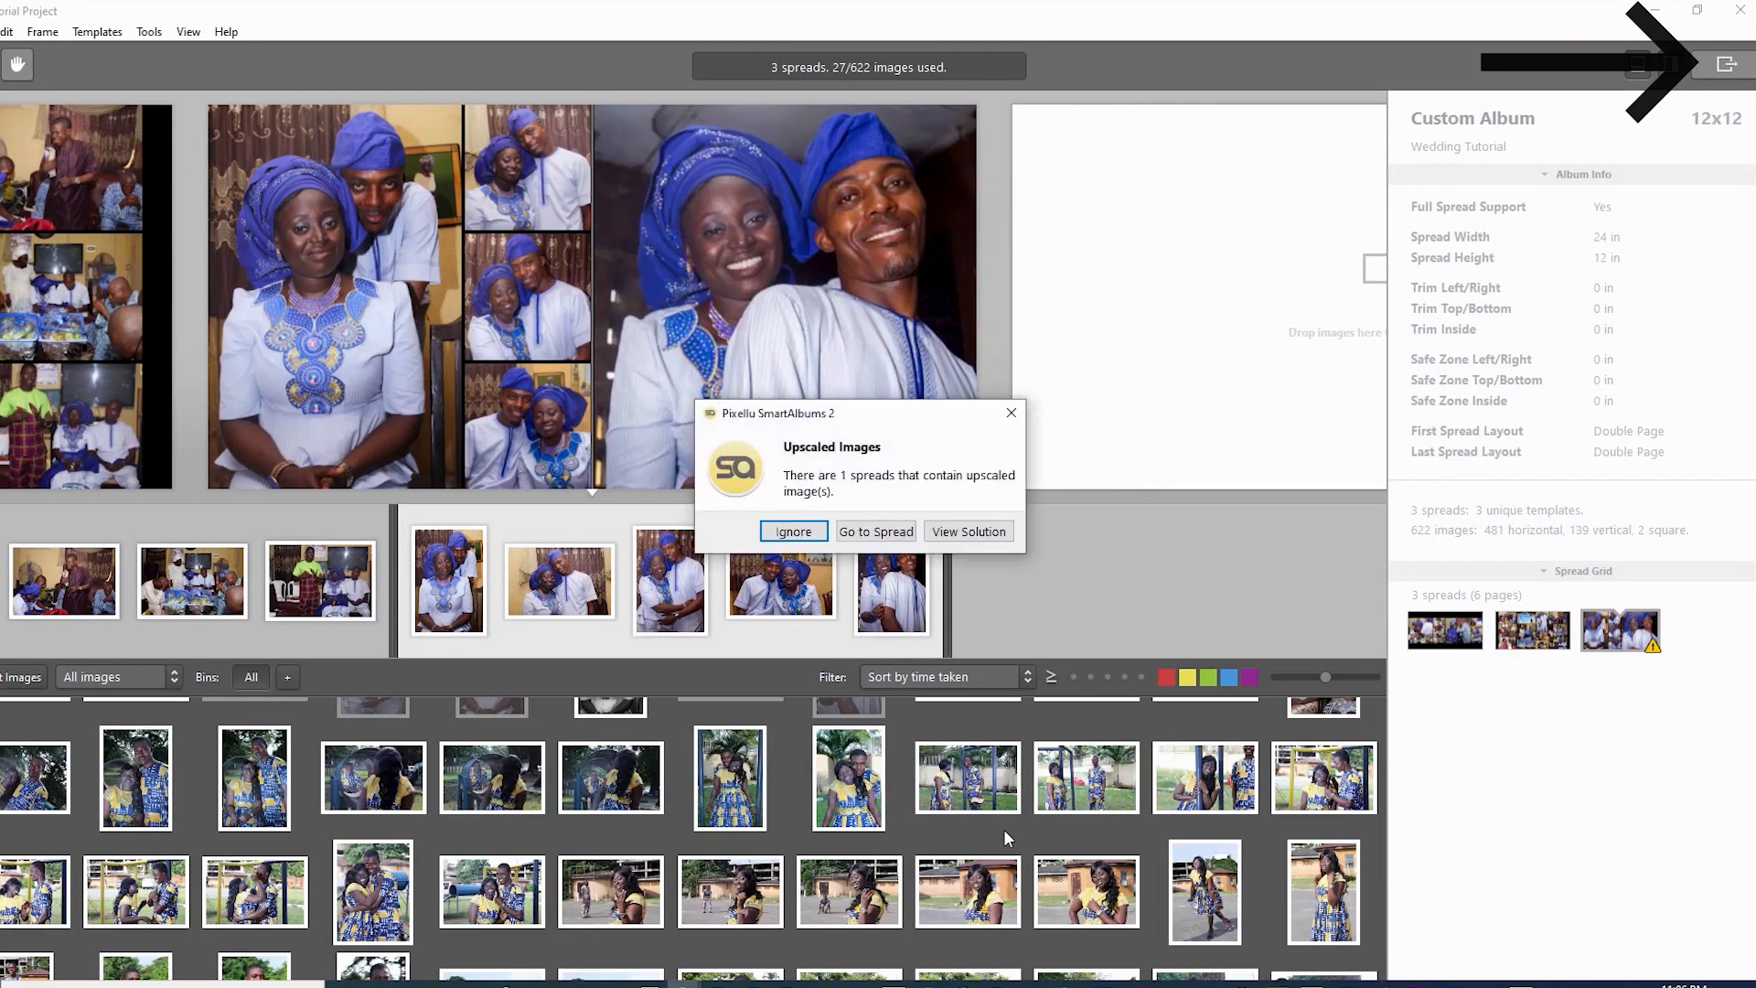
pyautogui.press('Tab')
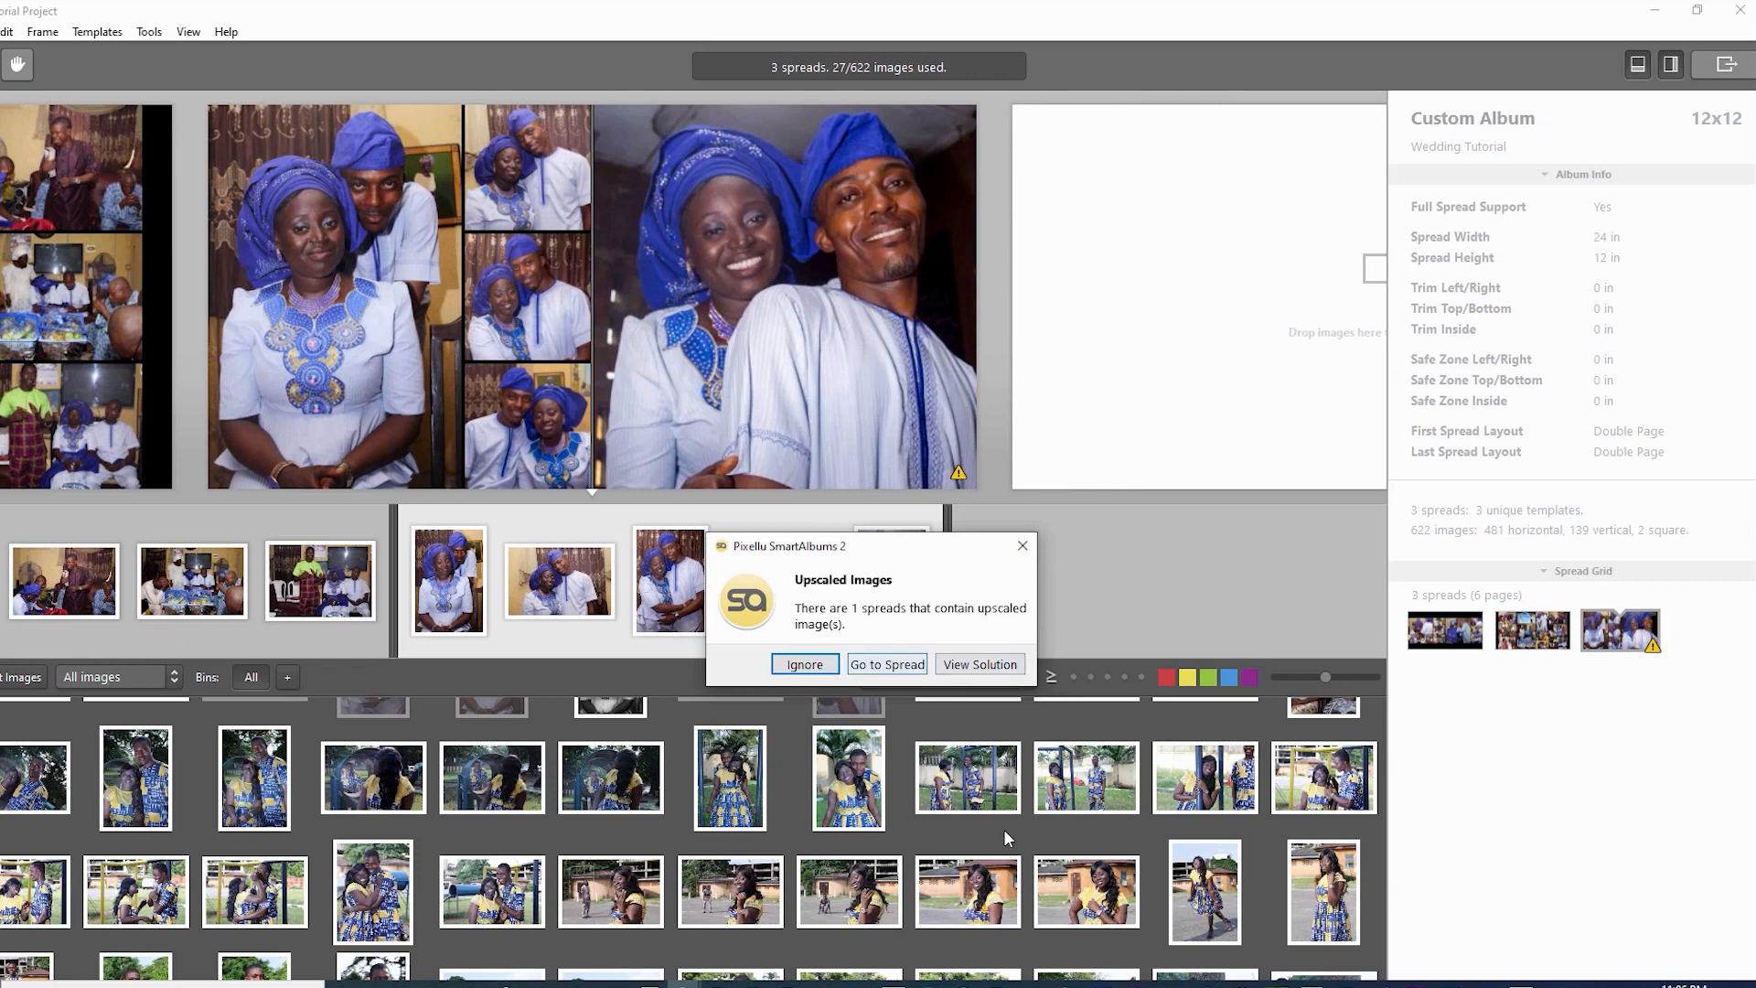
pyautogui.press('Return')
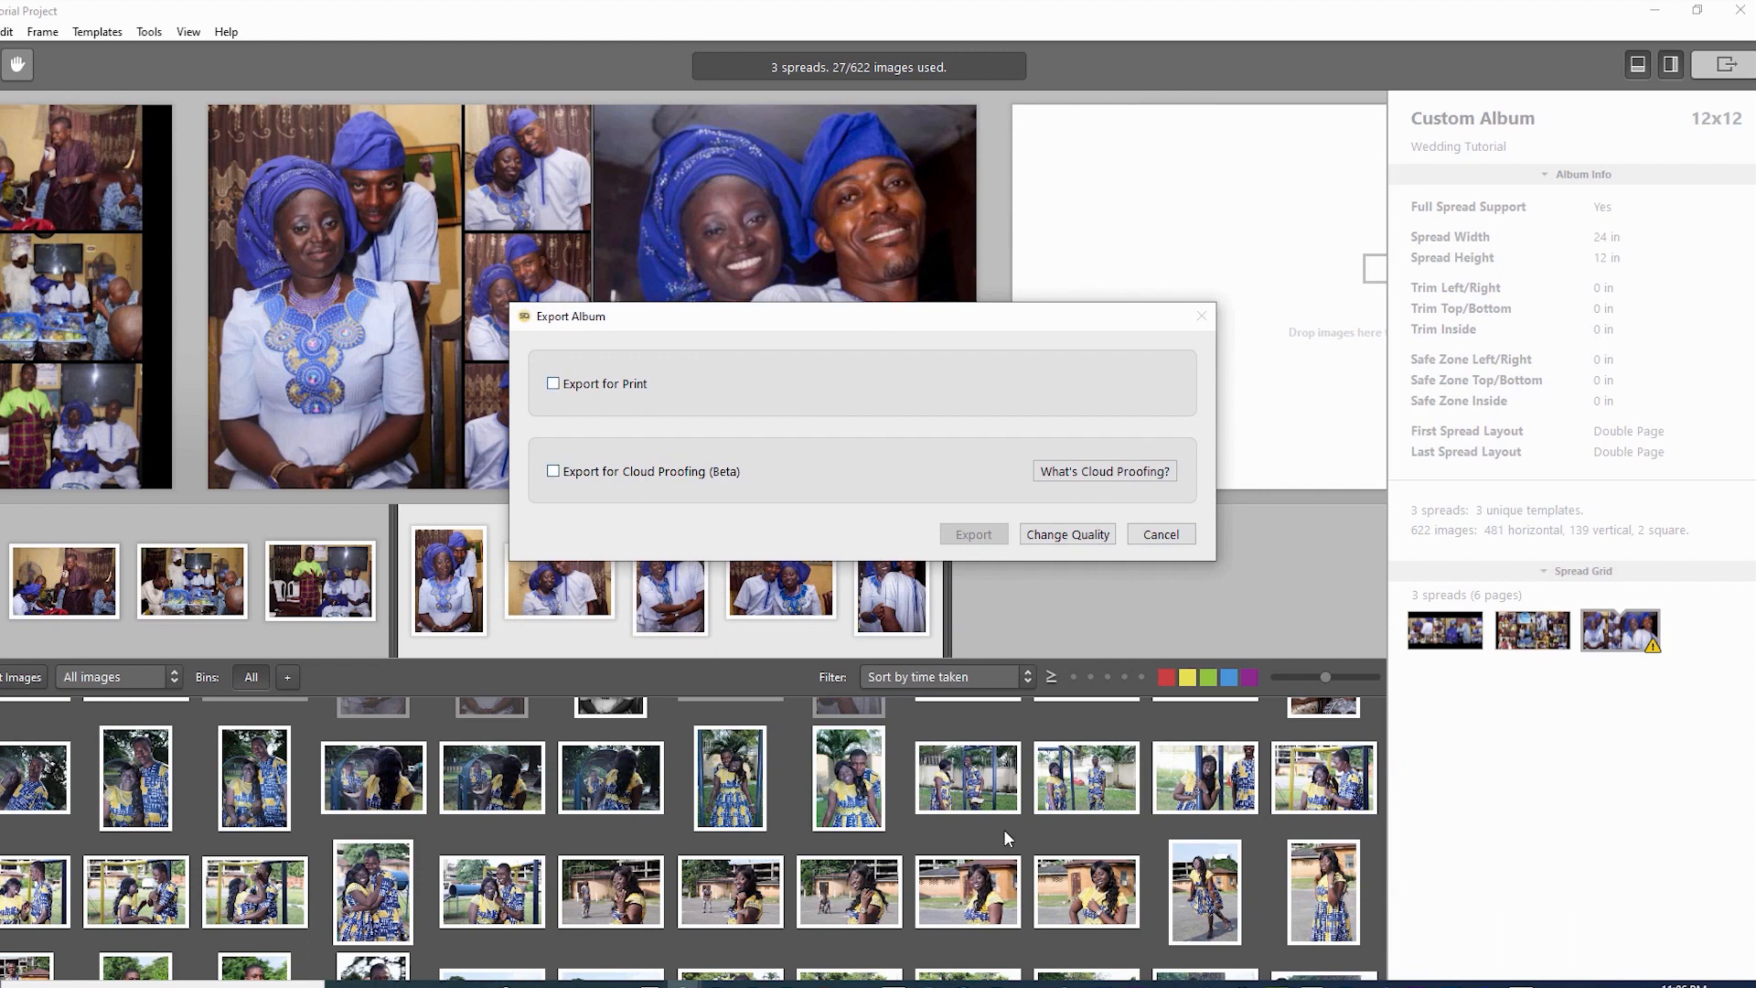
# - Enable Export for Print and keep JPG as the output format
pyautogui.press('space')
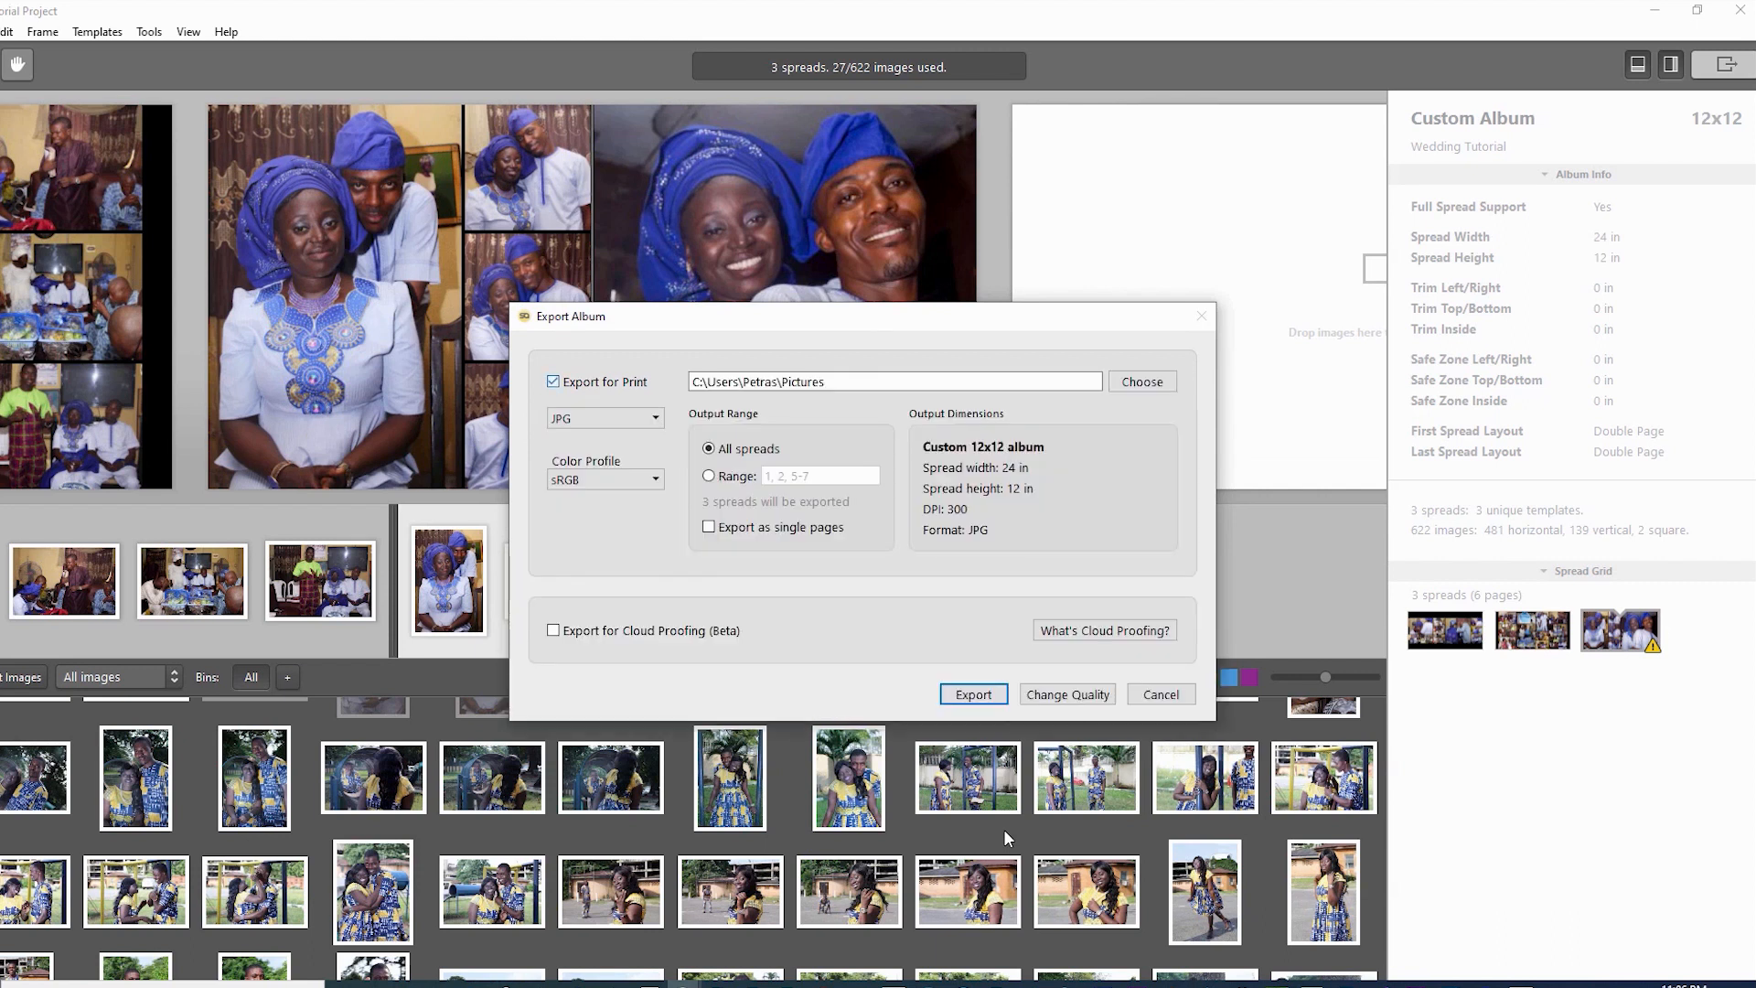
pyautogui.press('space')
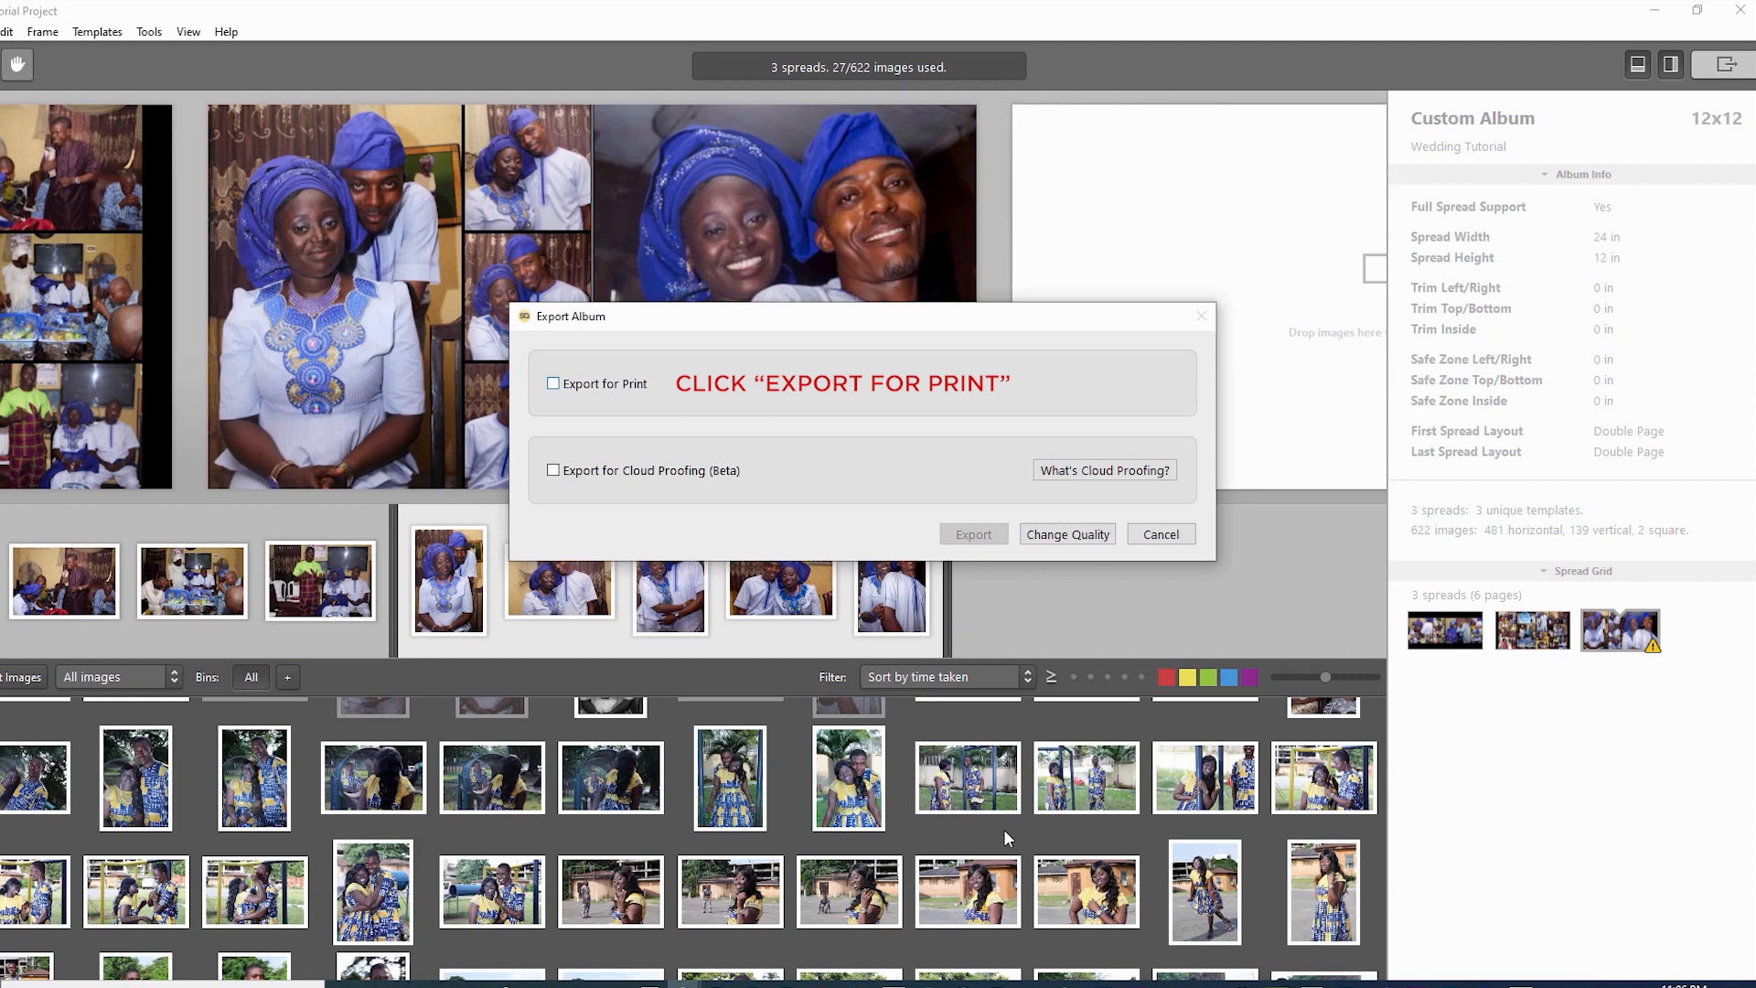
pyautogui.press('space')
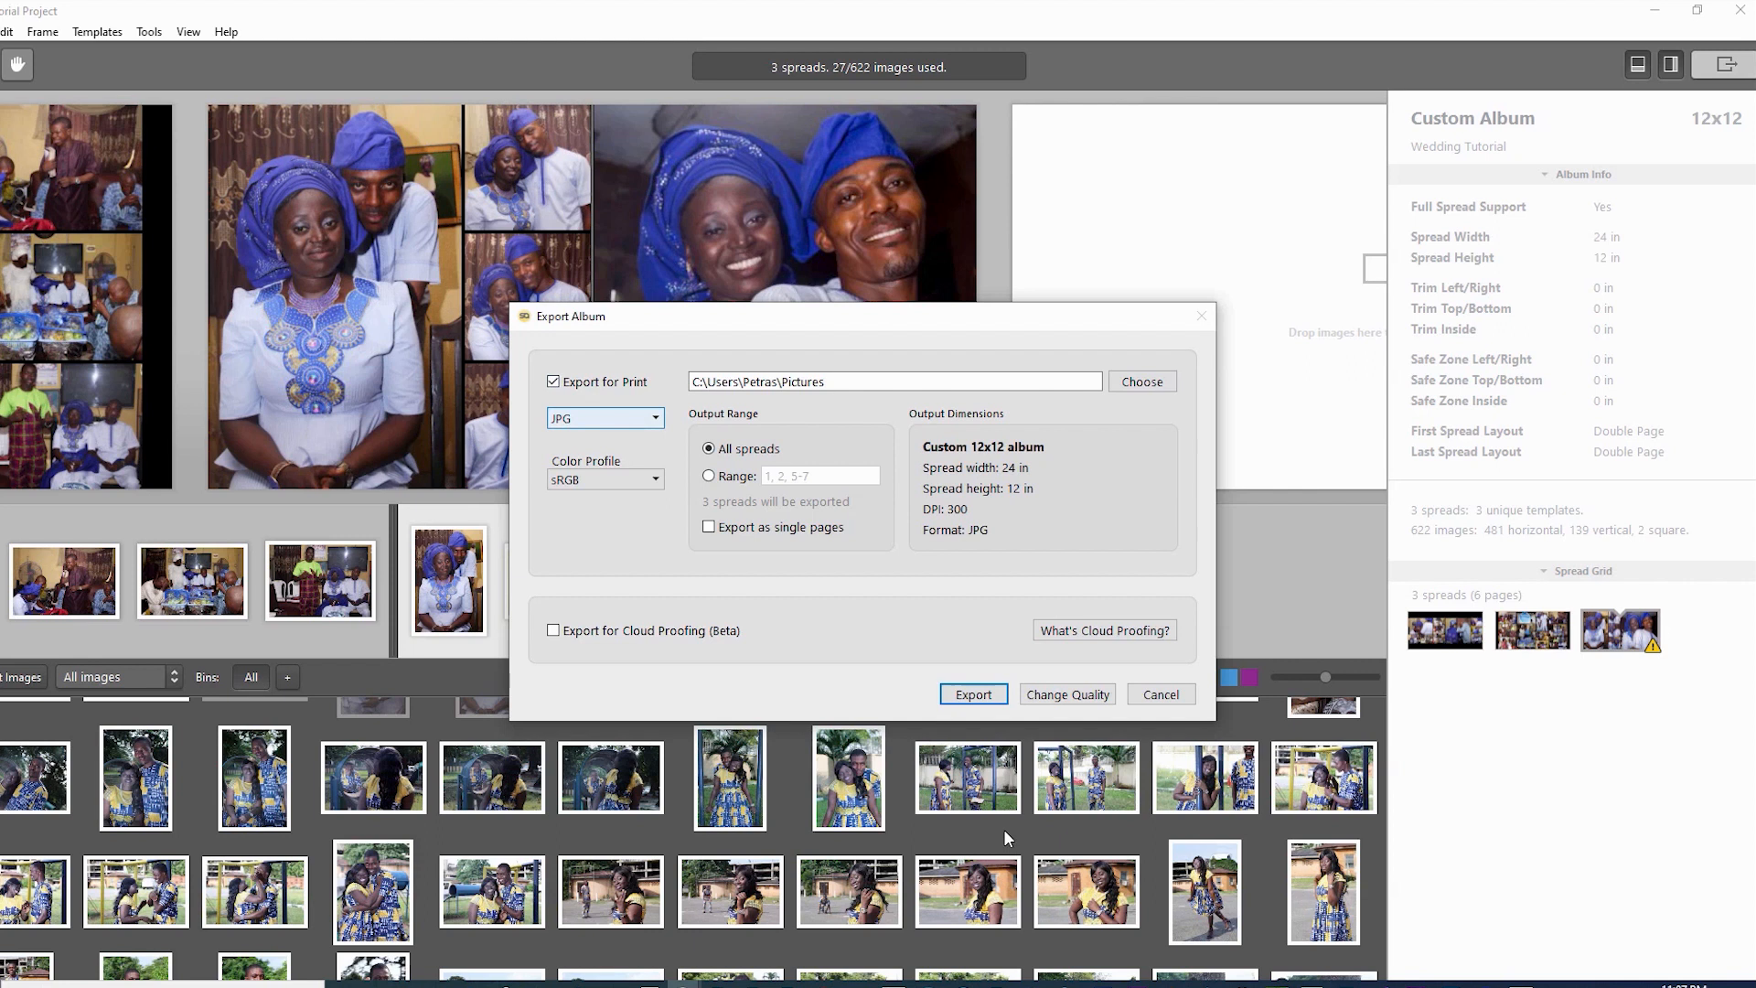
pyautogui.click(605, 418)
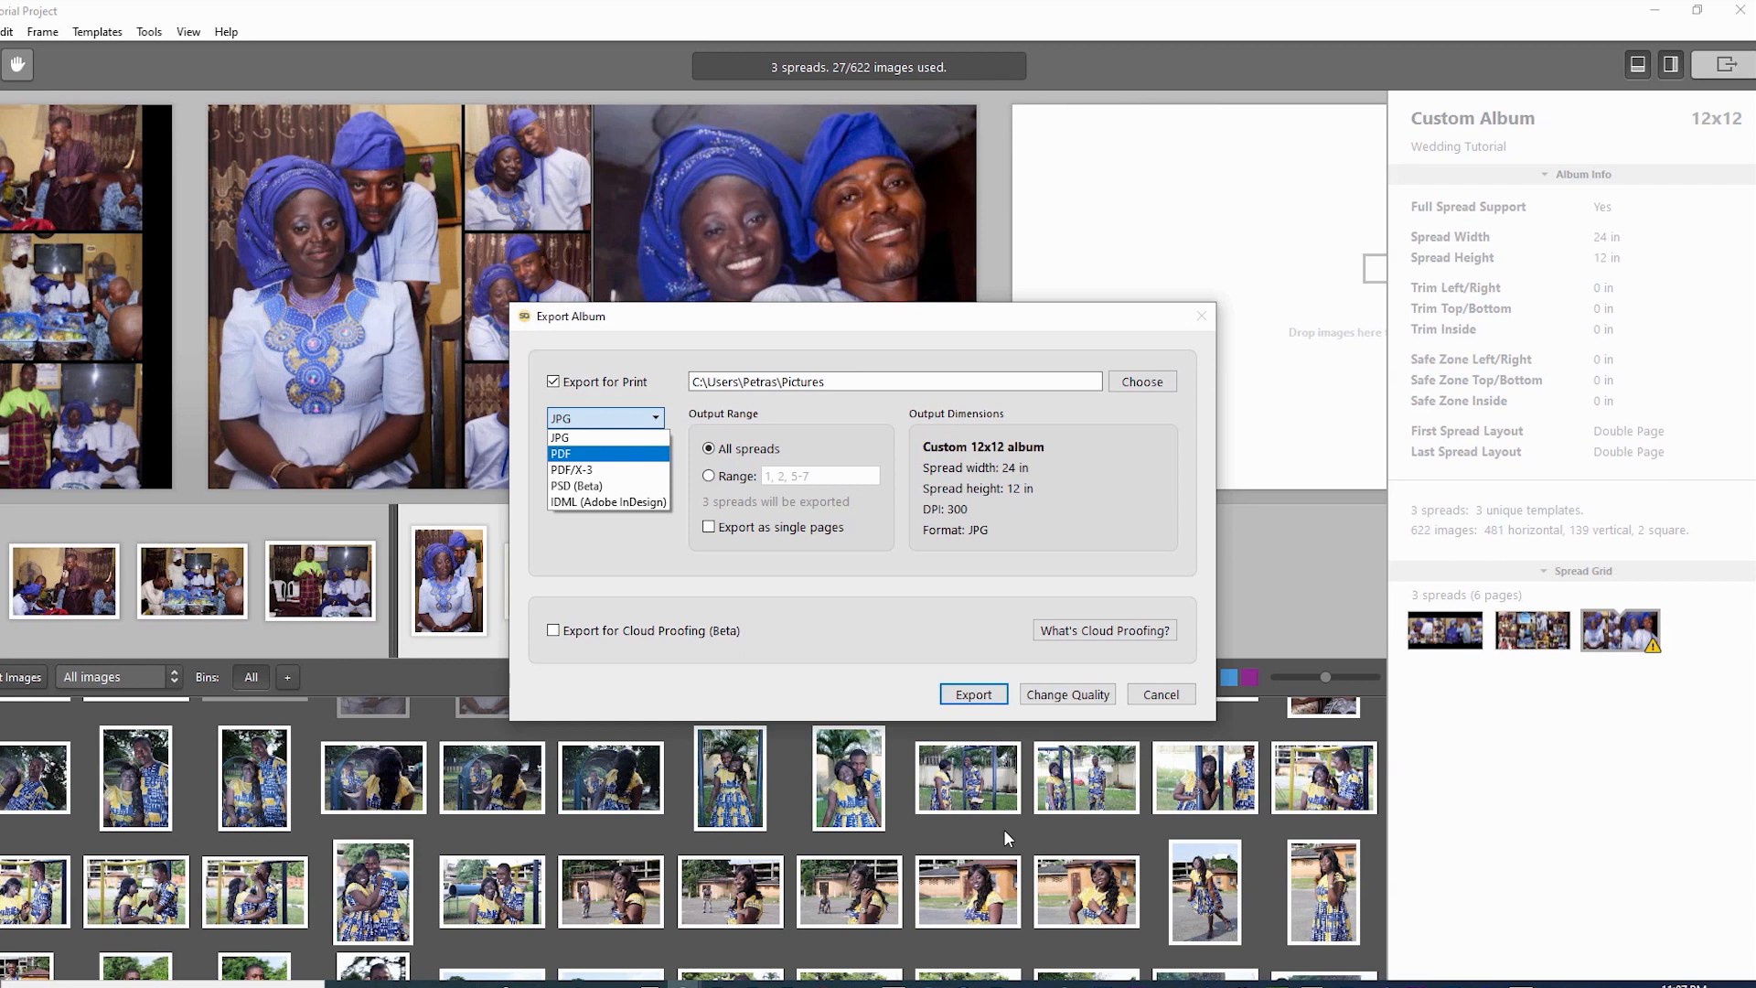
pyautogui.press('Up')
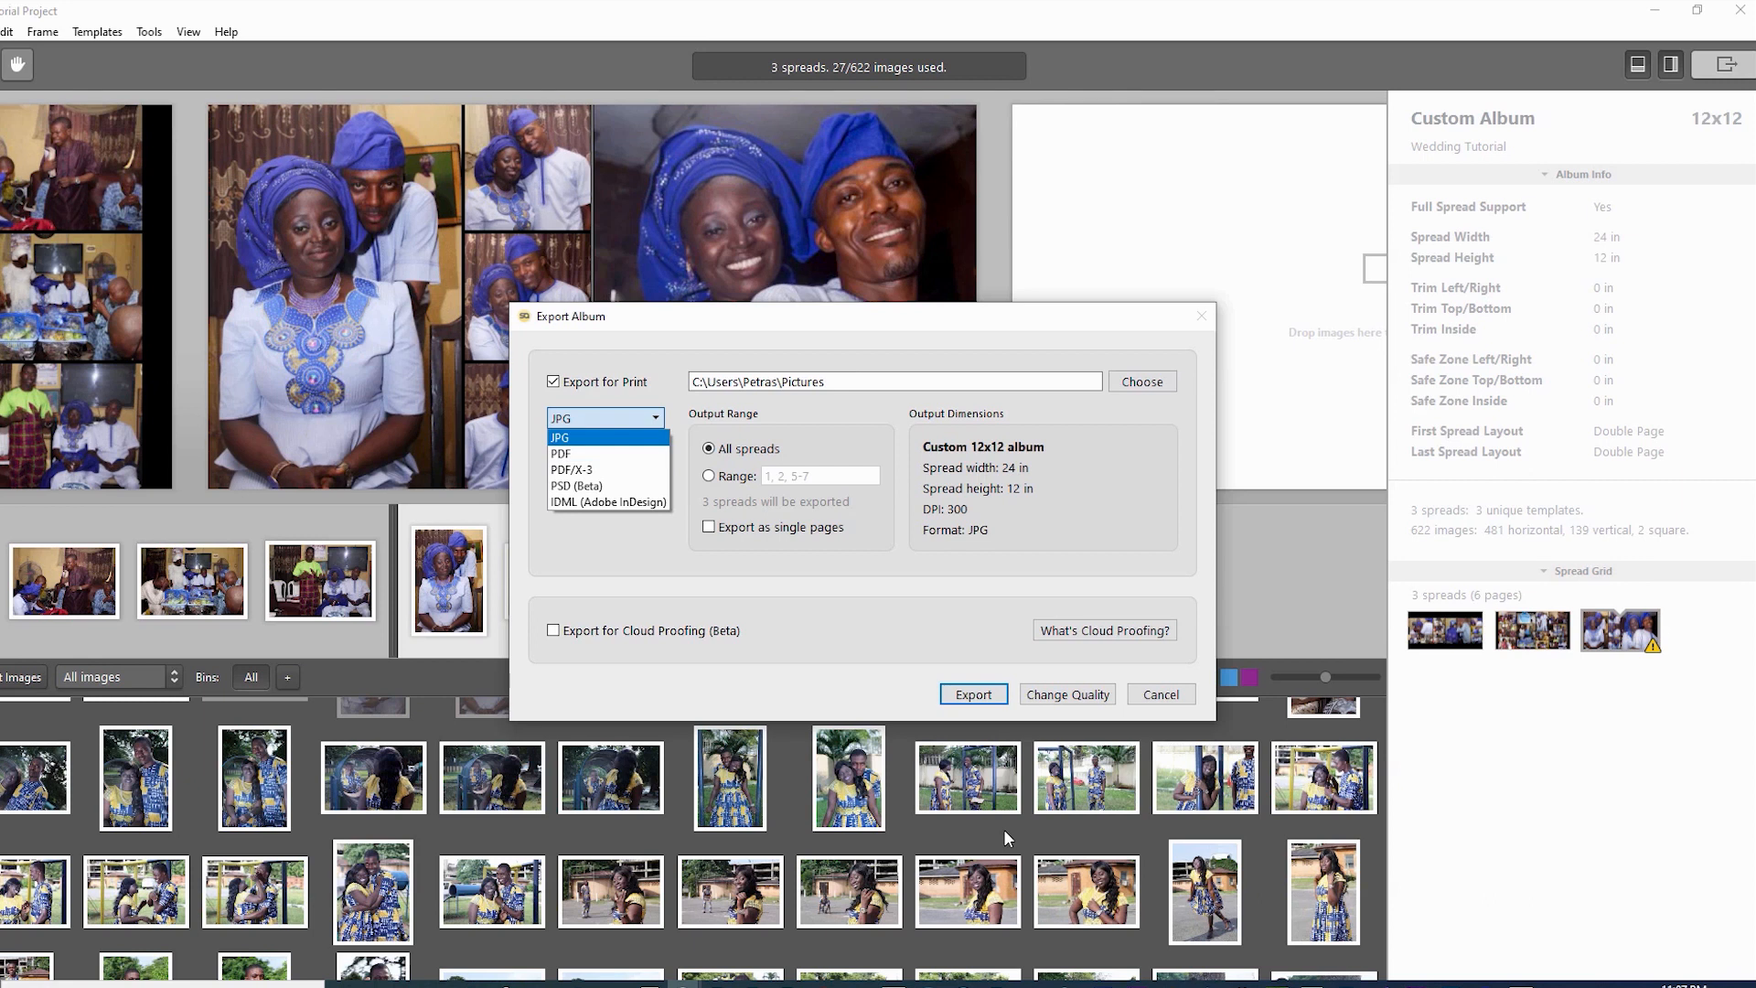
pyautogui.press('Return')
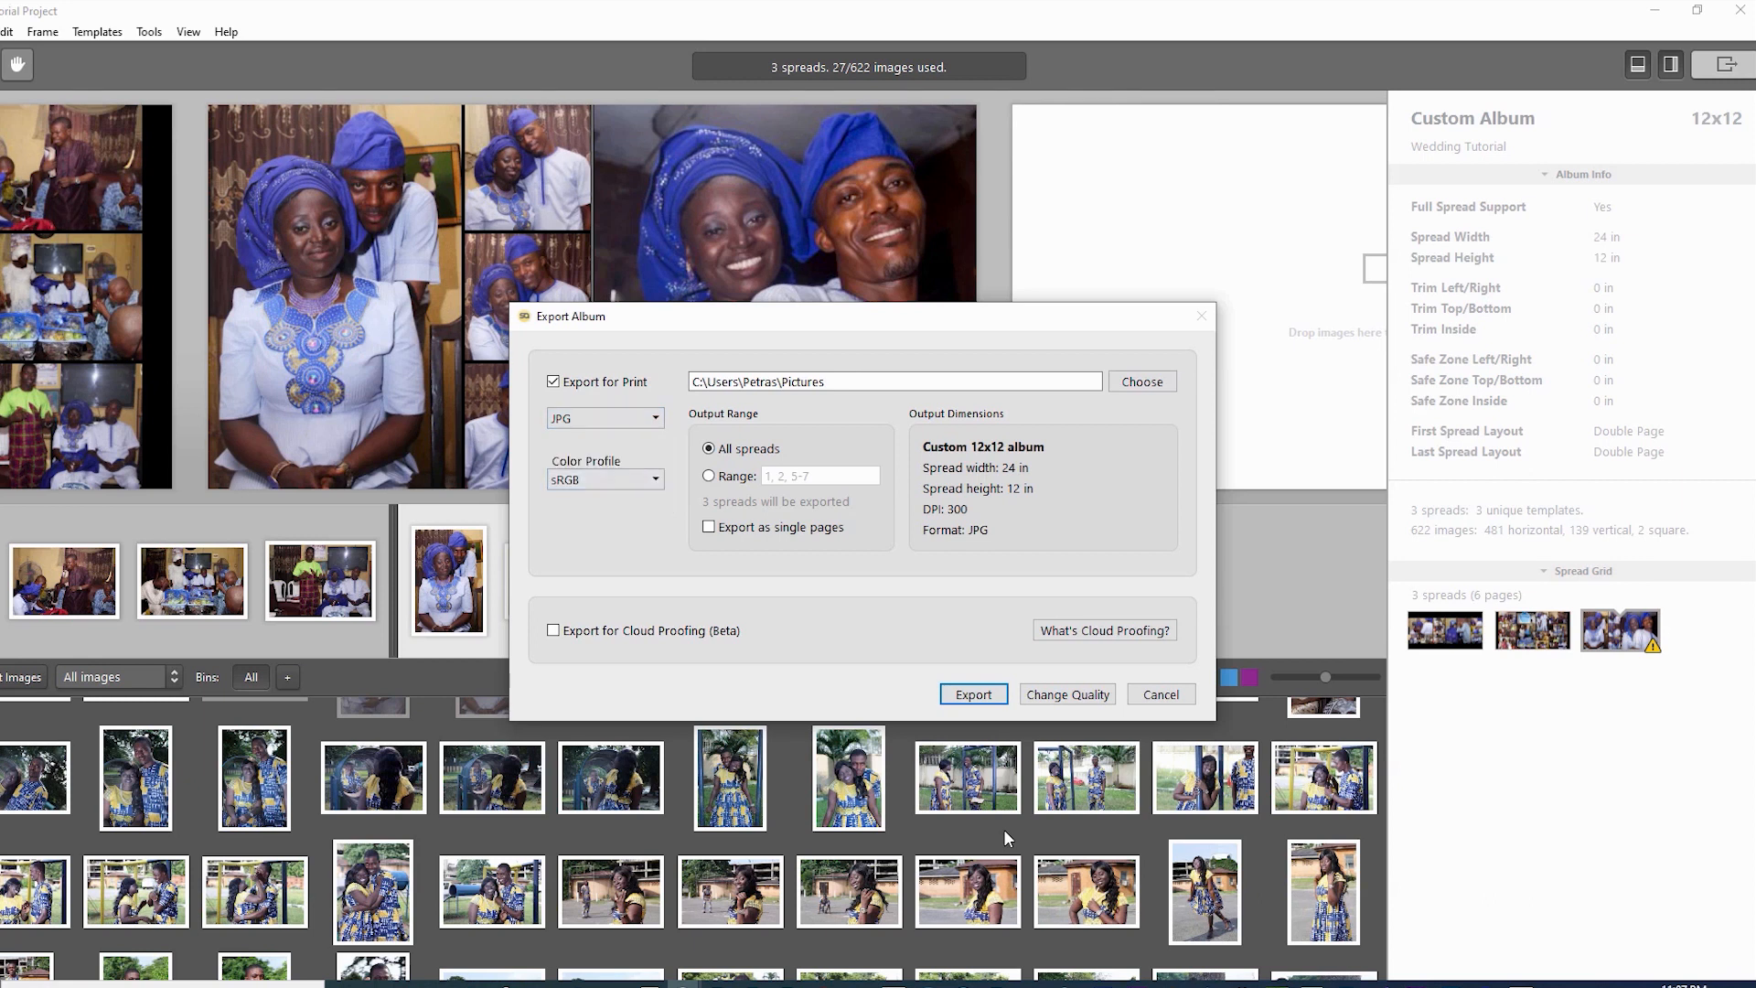
# - Keep sRGB as the color profile and set Output Range to All spreads
pyautogui.press('Tab')
pyautogui.hotkey('alt', 'Down')
pyautogui.press('Down')
pyautogui.press('Down')
pyautogui.press('Up')
pyautogui.press('Up')
pyautogui.press('Down')
pyautogui.press('Down')
pyautogui.press('Up')
pyautogui.press('Up')
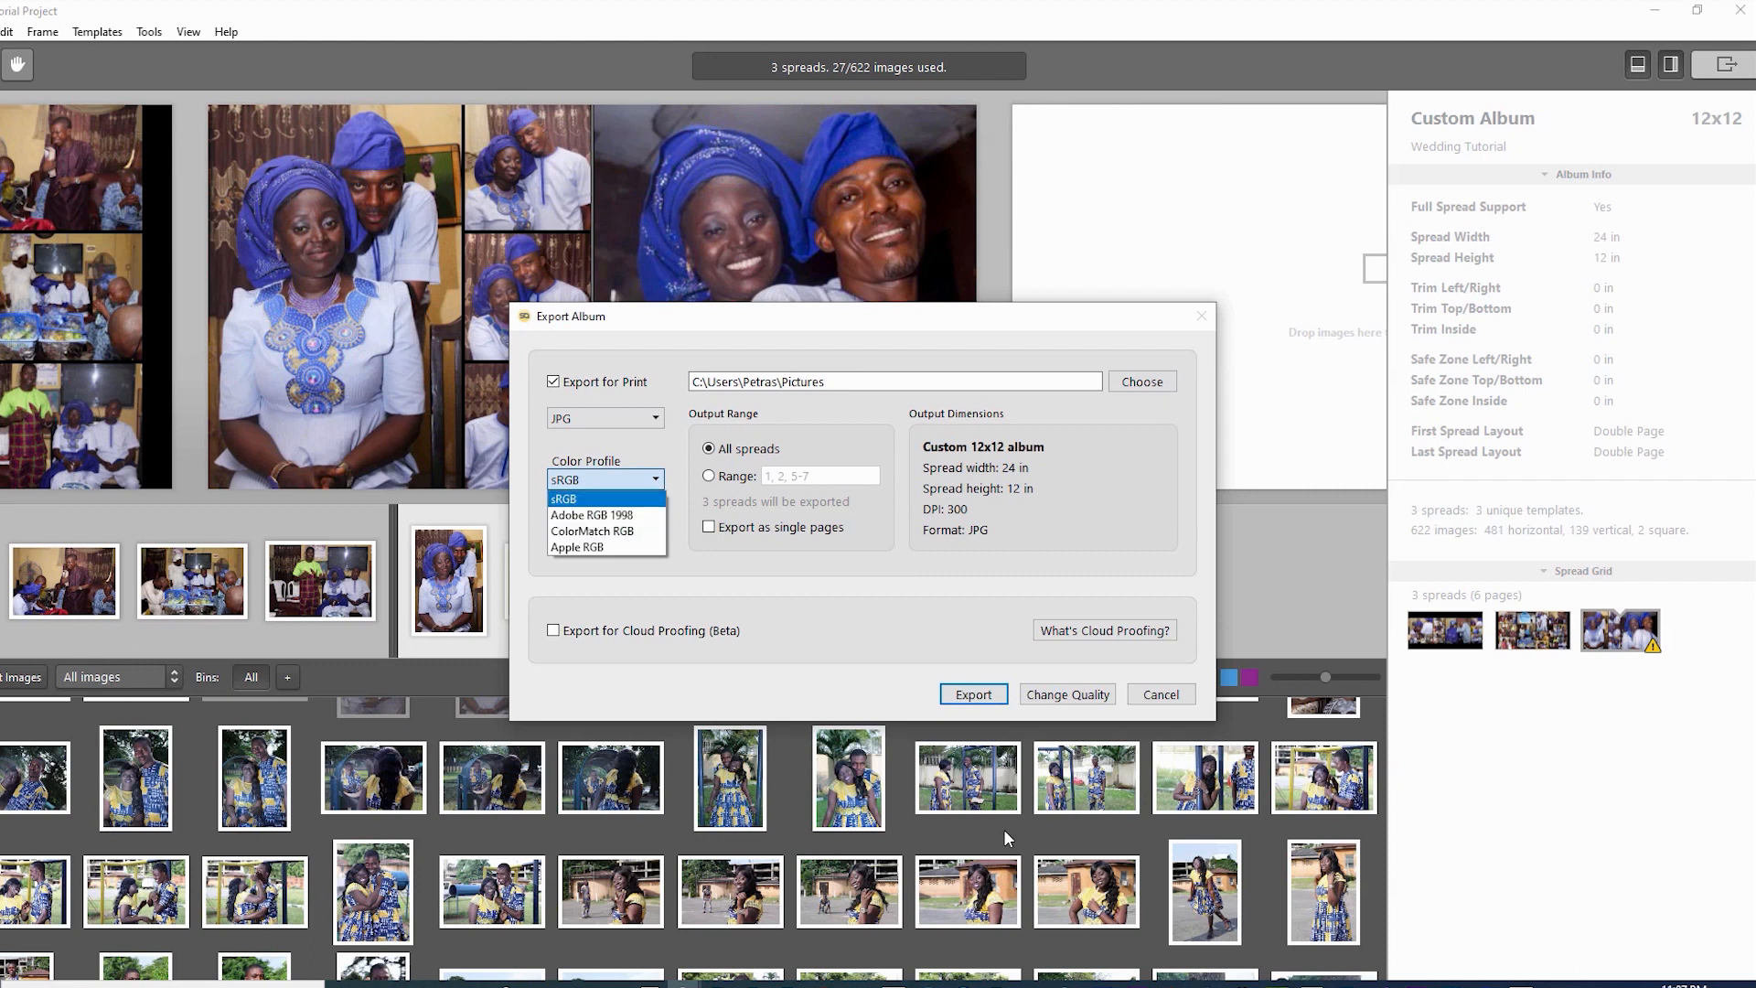
pyautogui.press('Return')
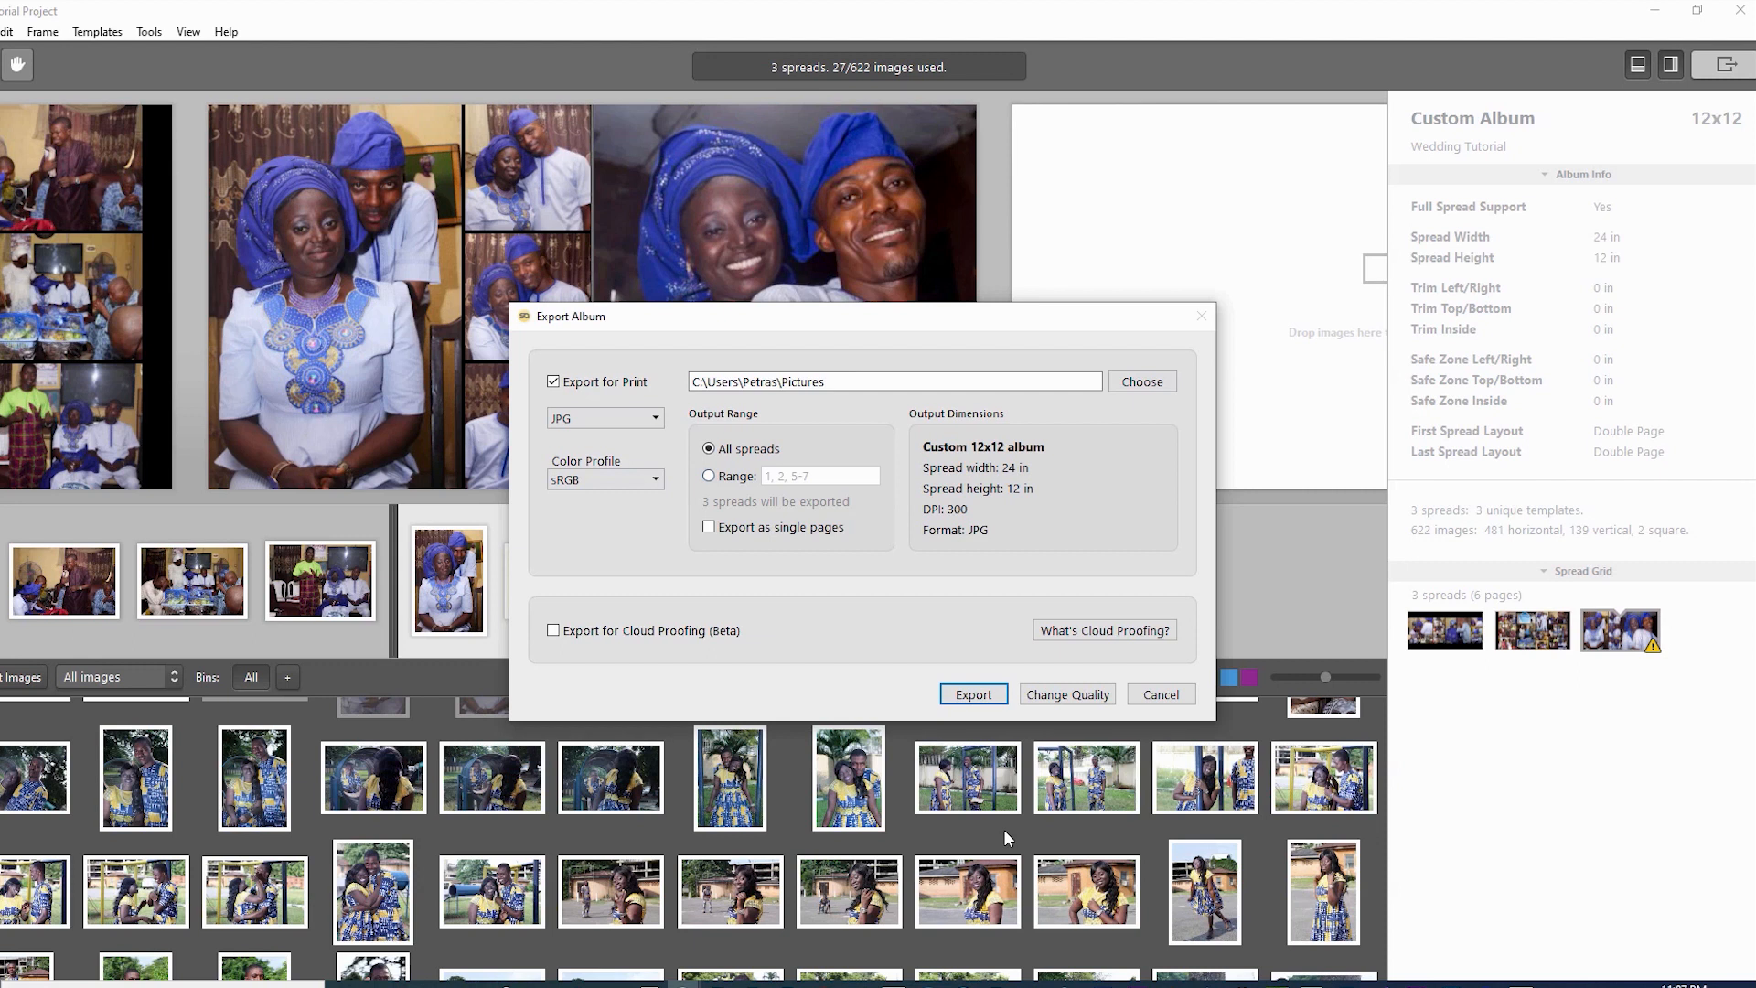
pyautogui.click(709, 476)
pyautogui.click(709, 448)
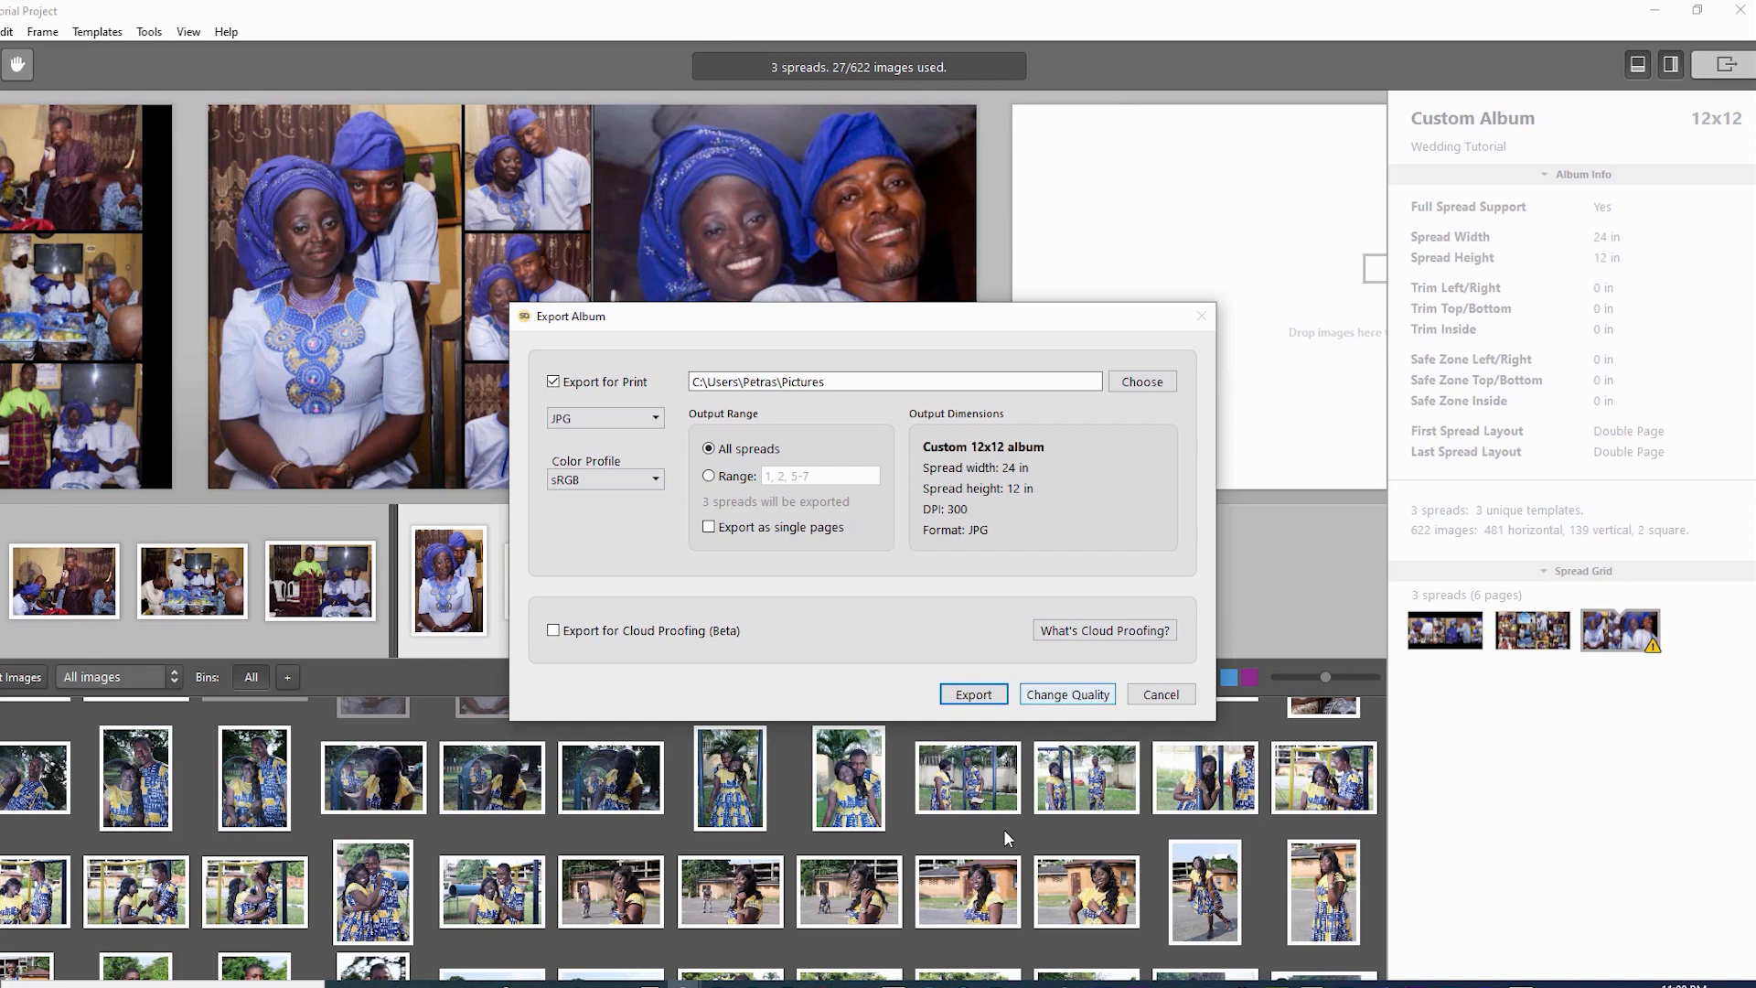
# - Open the Image Quality preferences and keep the sharpening preset at None
pyautogui.click(1067, 694)
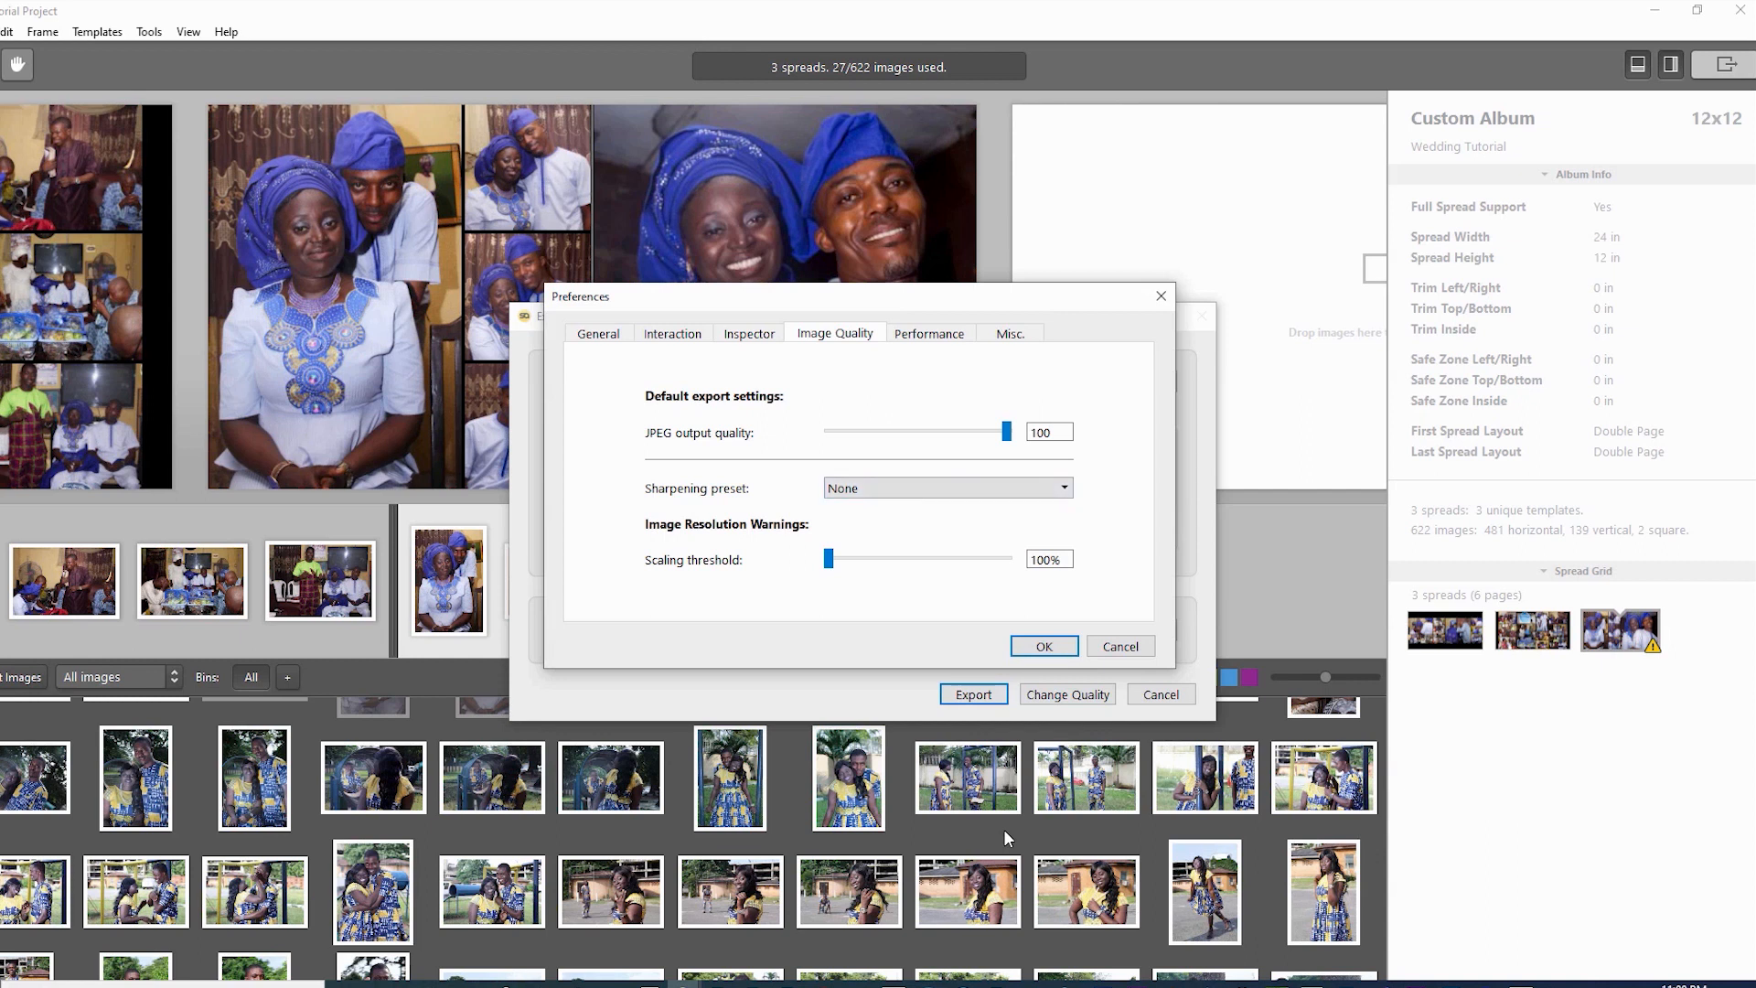
pyautogui.click(1006, 489)
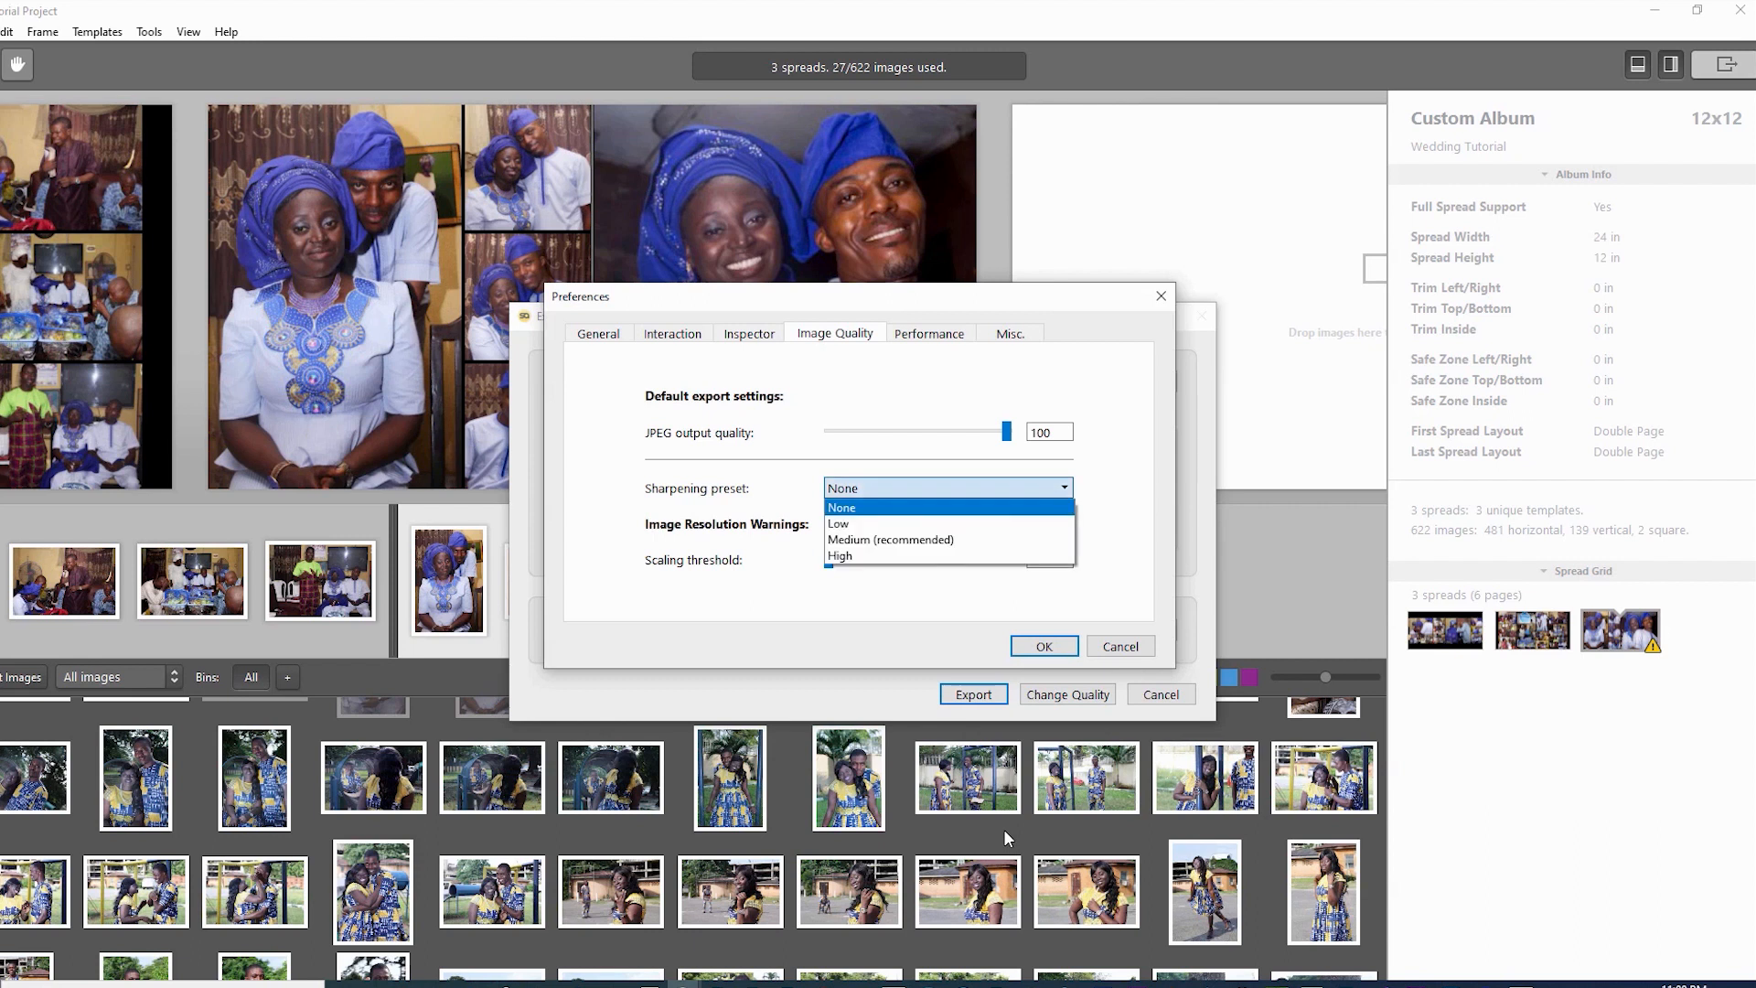
pyautogui.click(1006, 488)
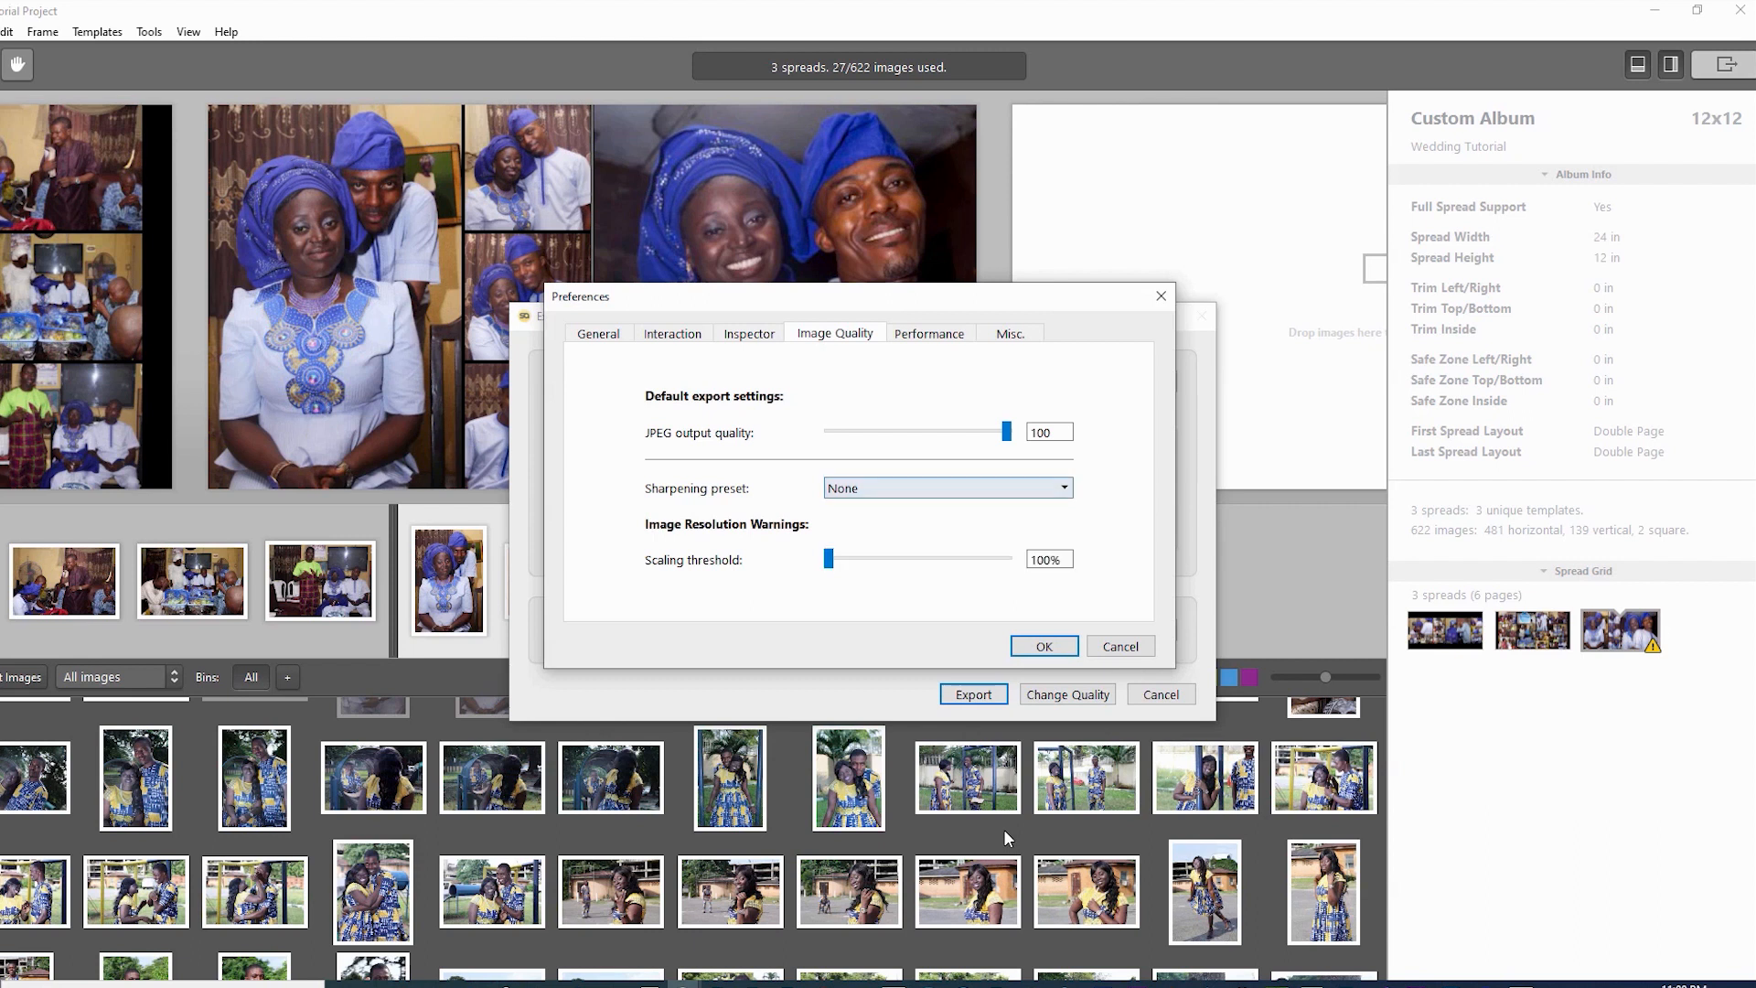
pyautogui.click(1007, 488)
pyautogui.click(1006, 507)
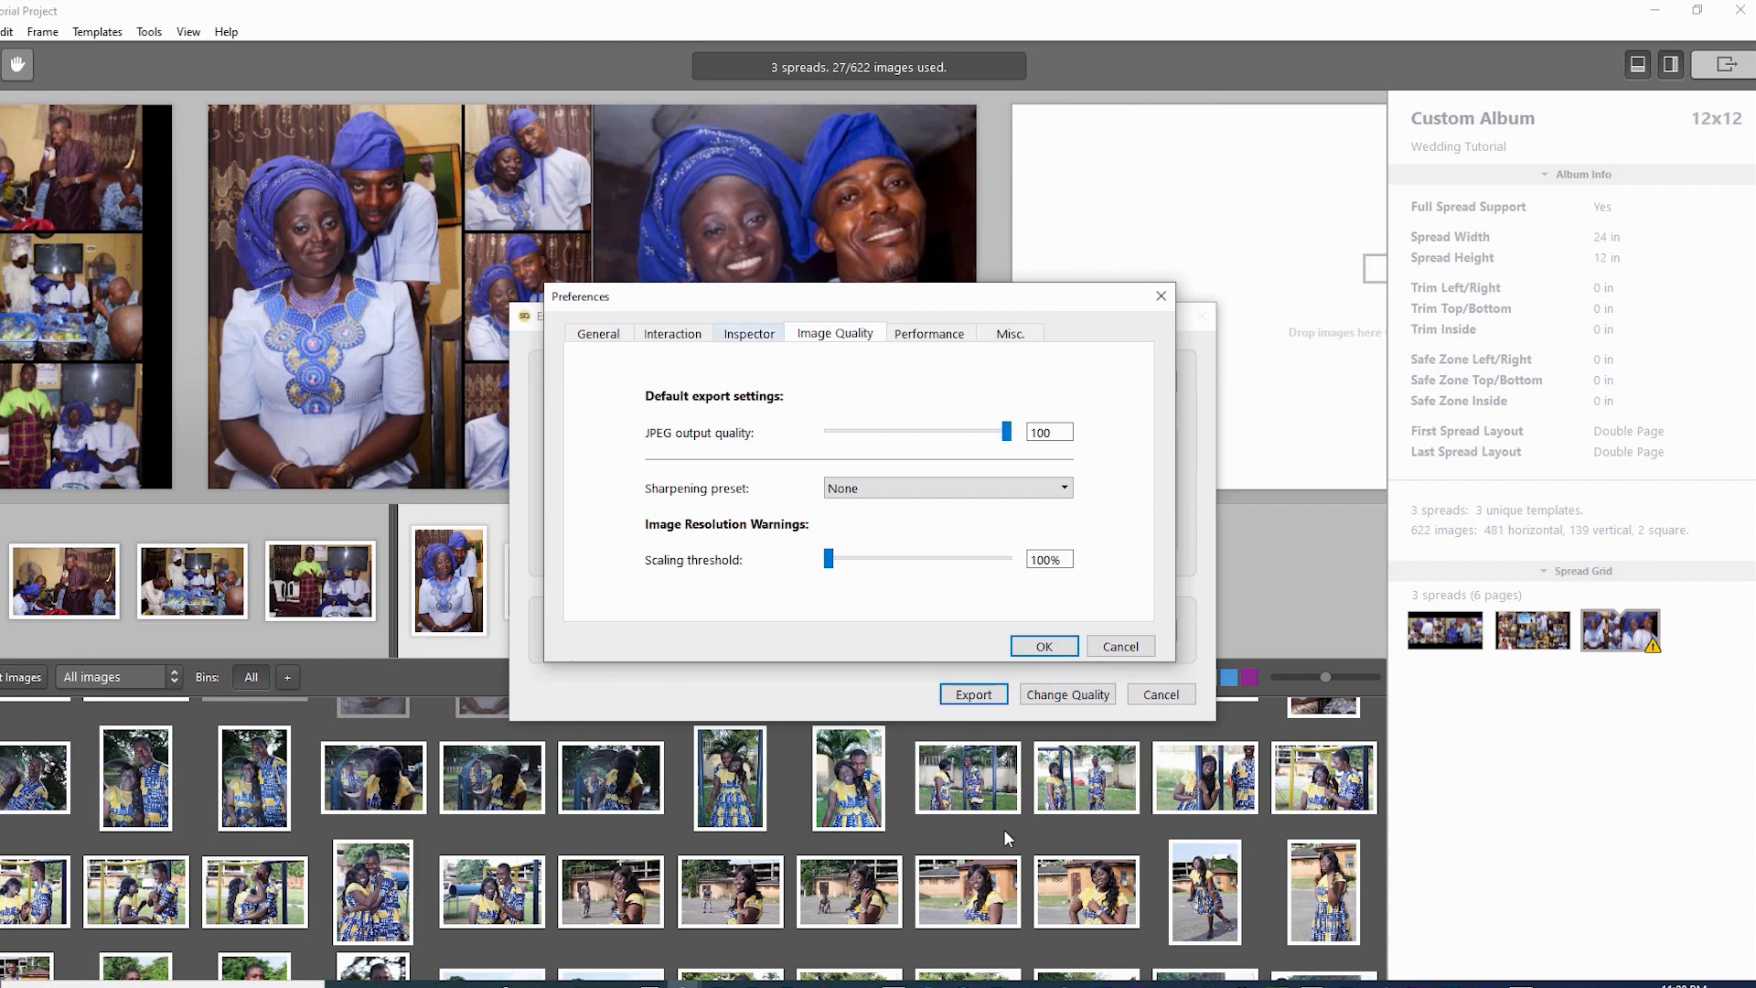
# - Look through the other preference pages, then confirm JPEG output quality 100
pyautogui.click(749, 333)
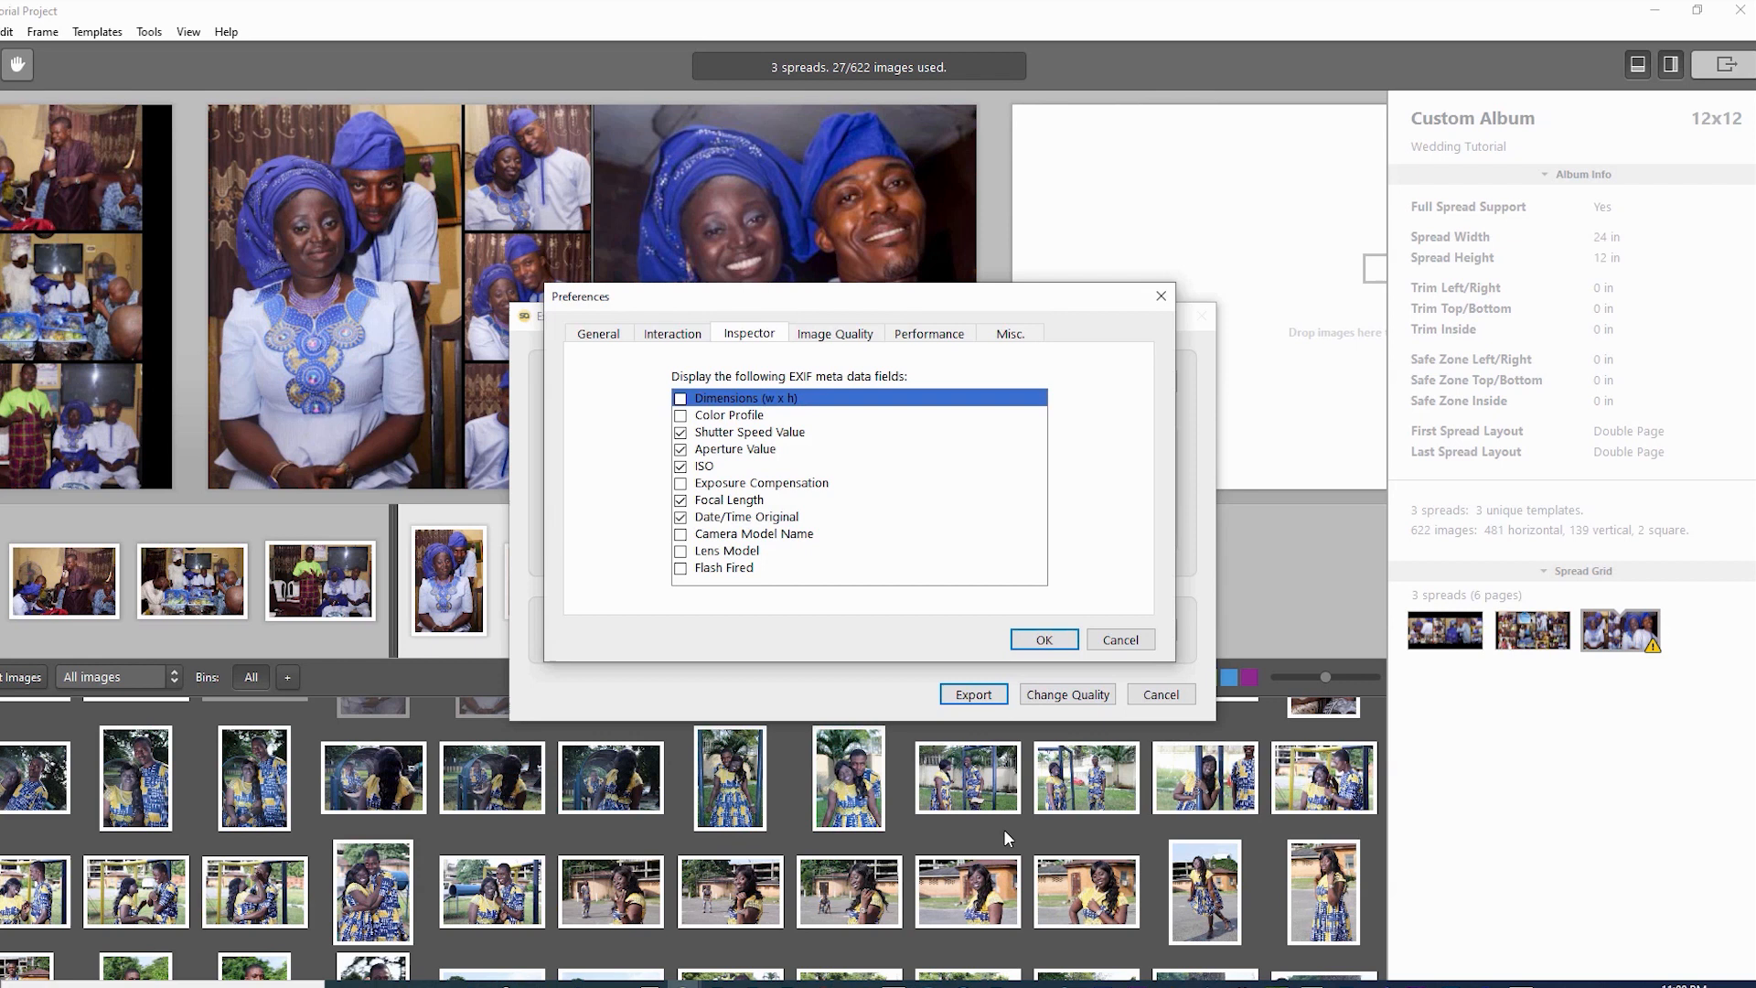
pyautogui.press('Left')
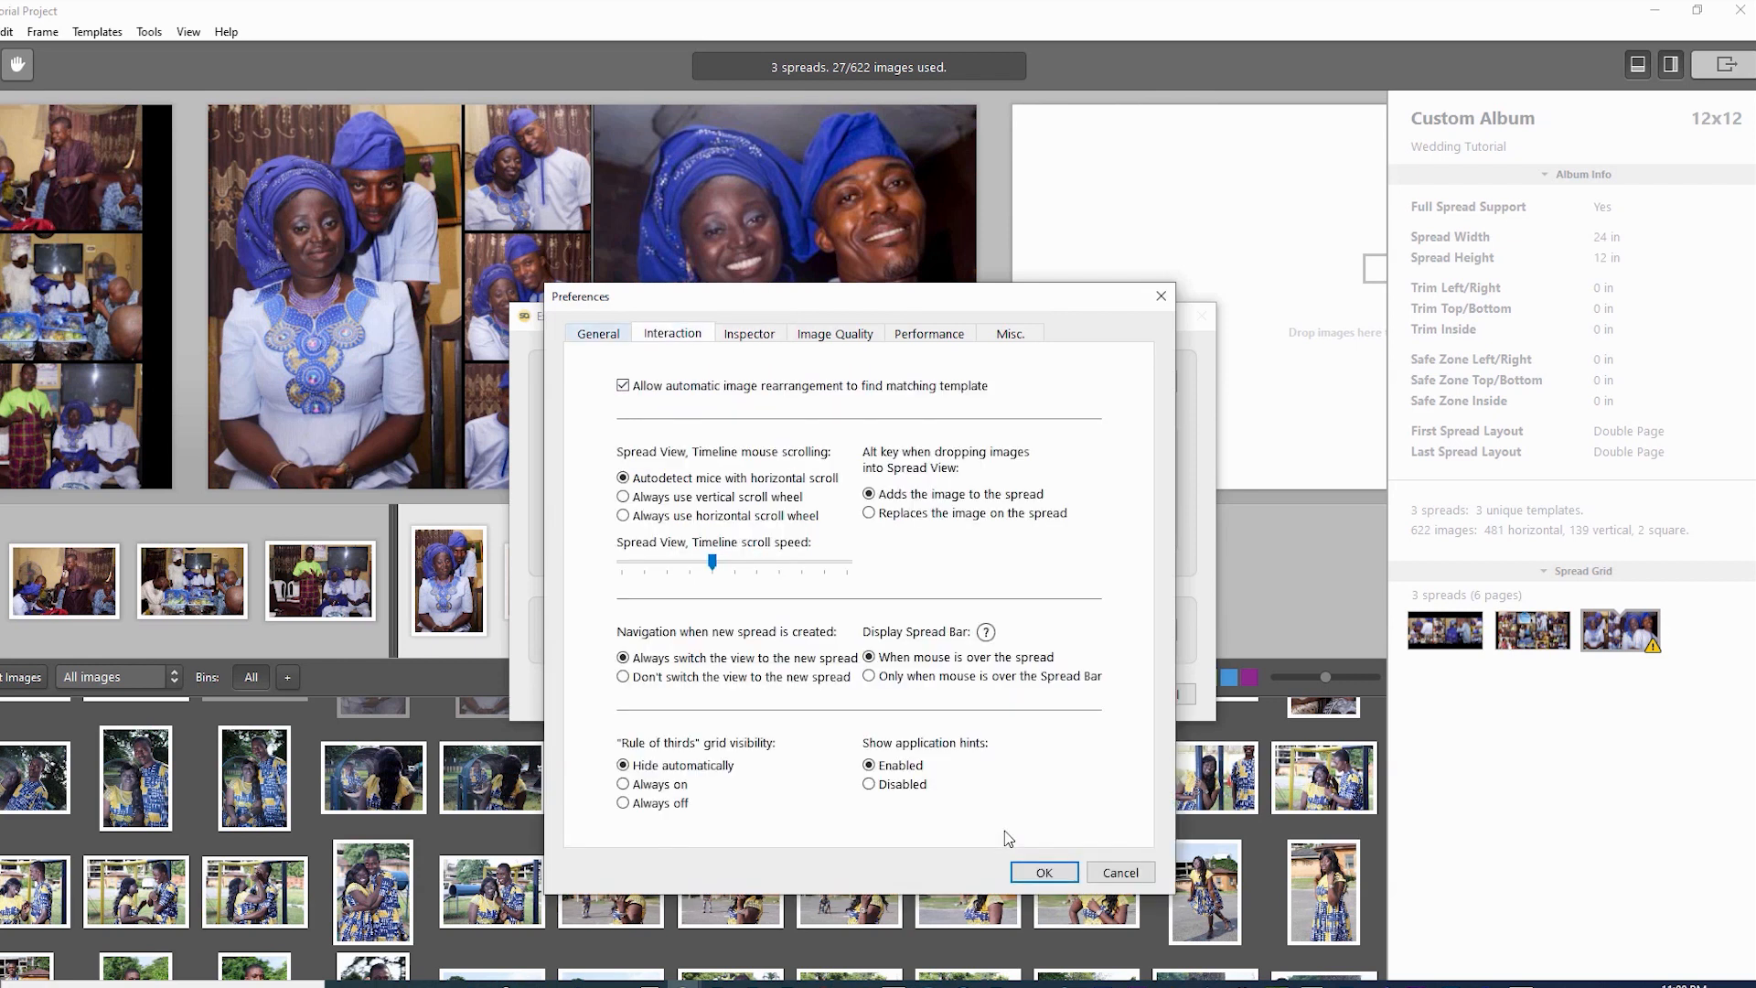
pyautogui.click(598, 333)
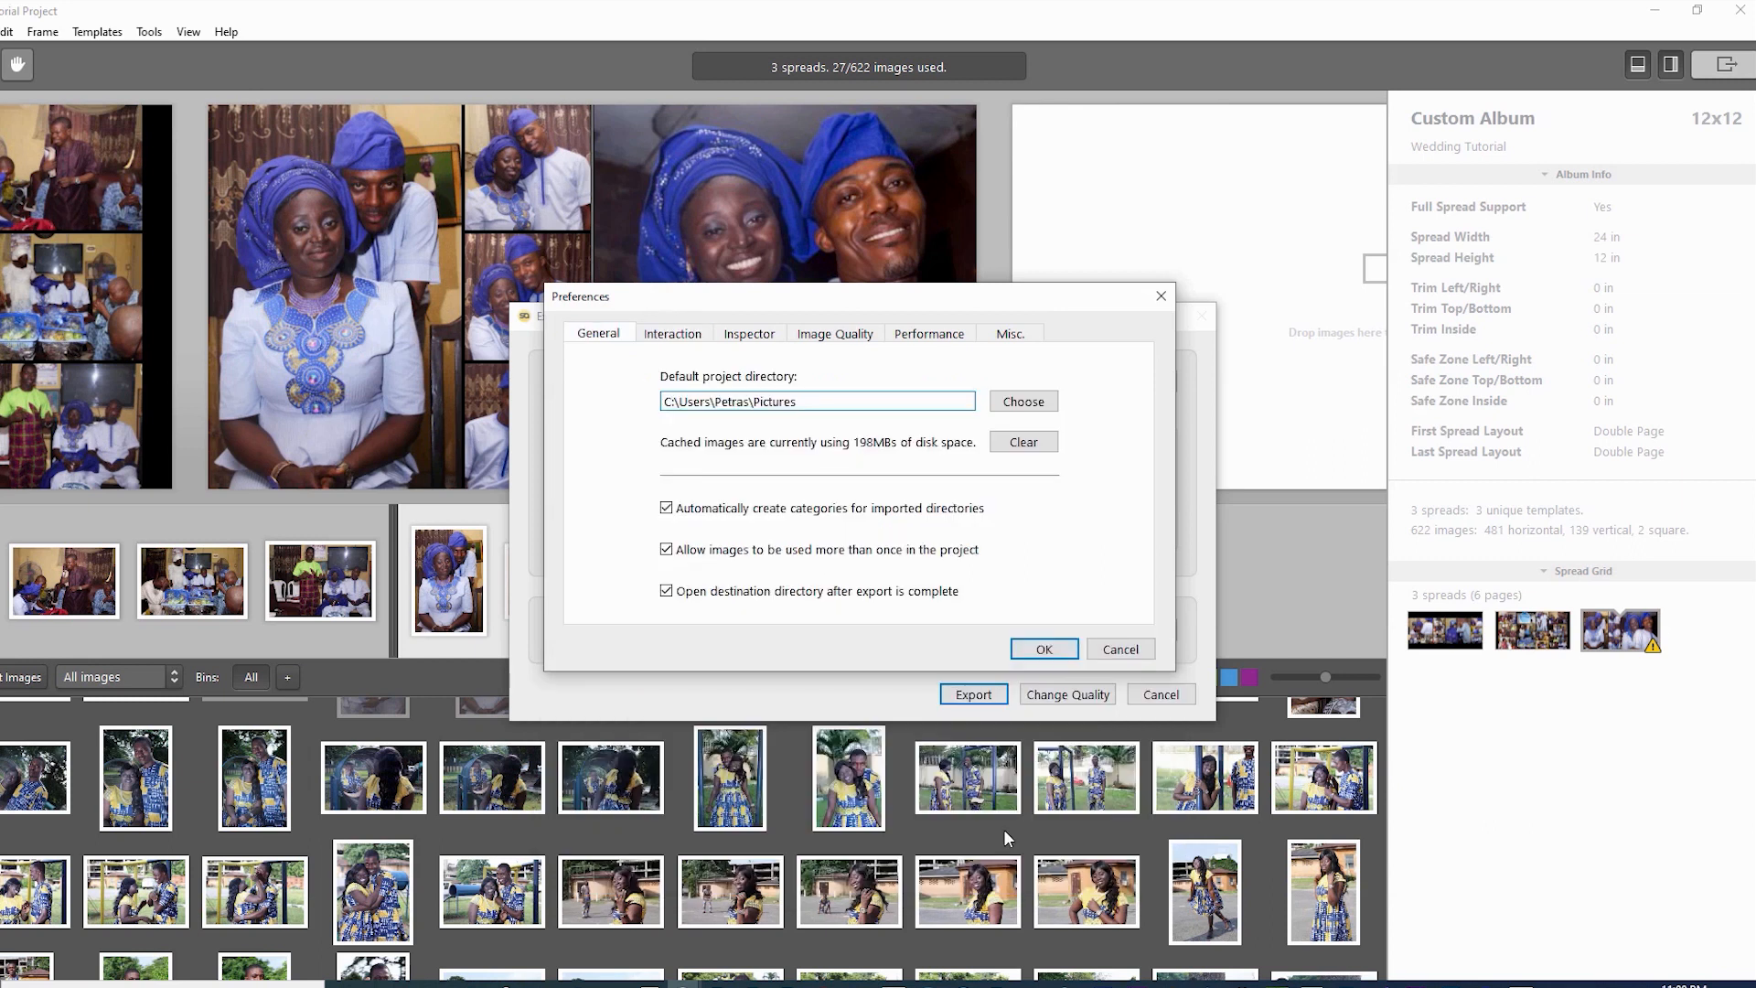
pyautogui.click(929, 334)
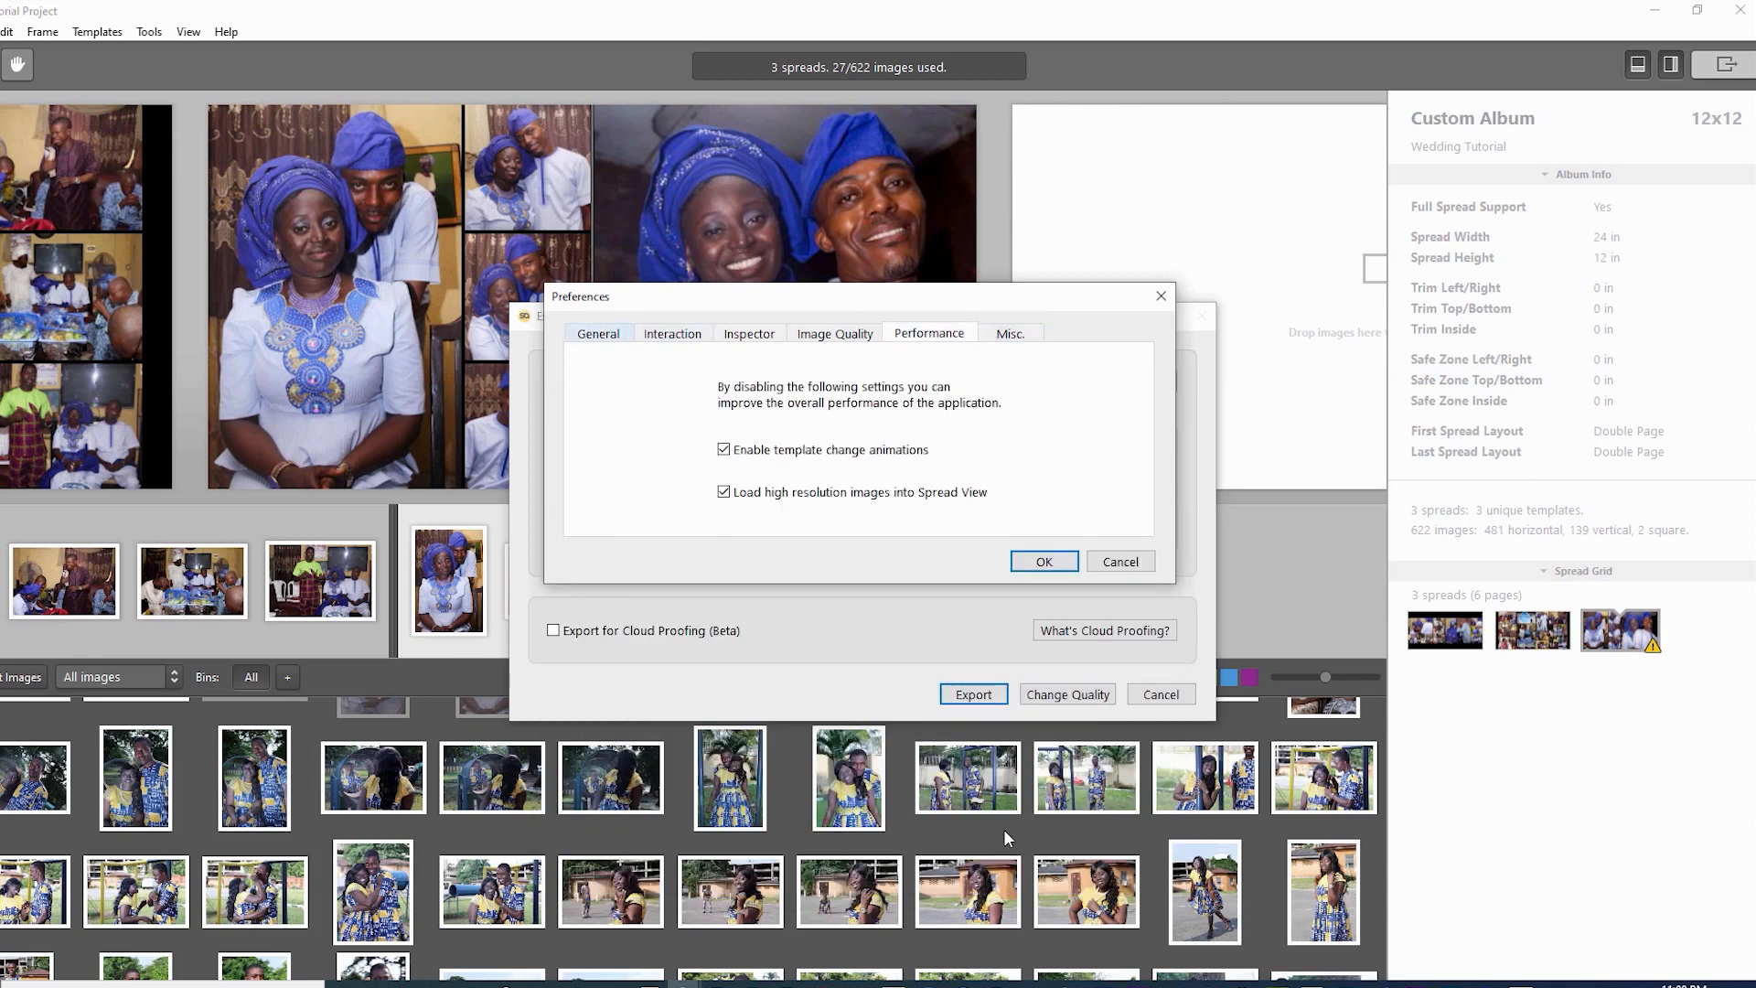
pyautogui.click(599, 334)
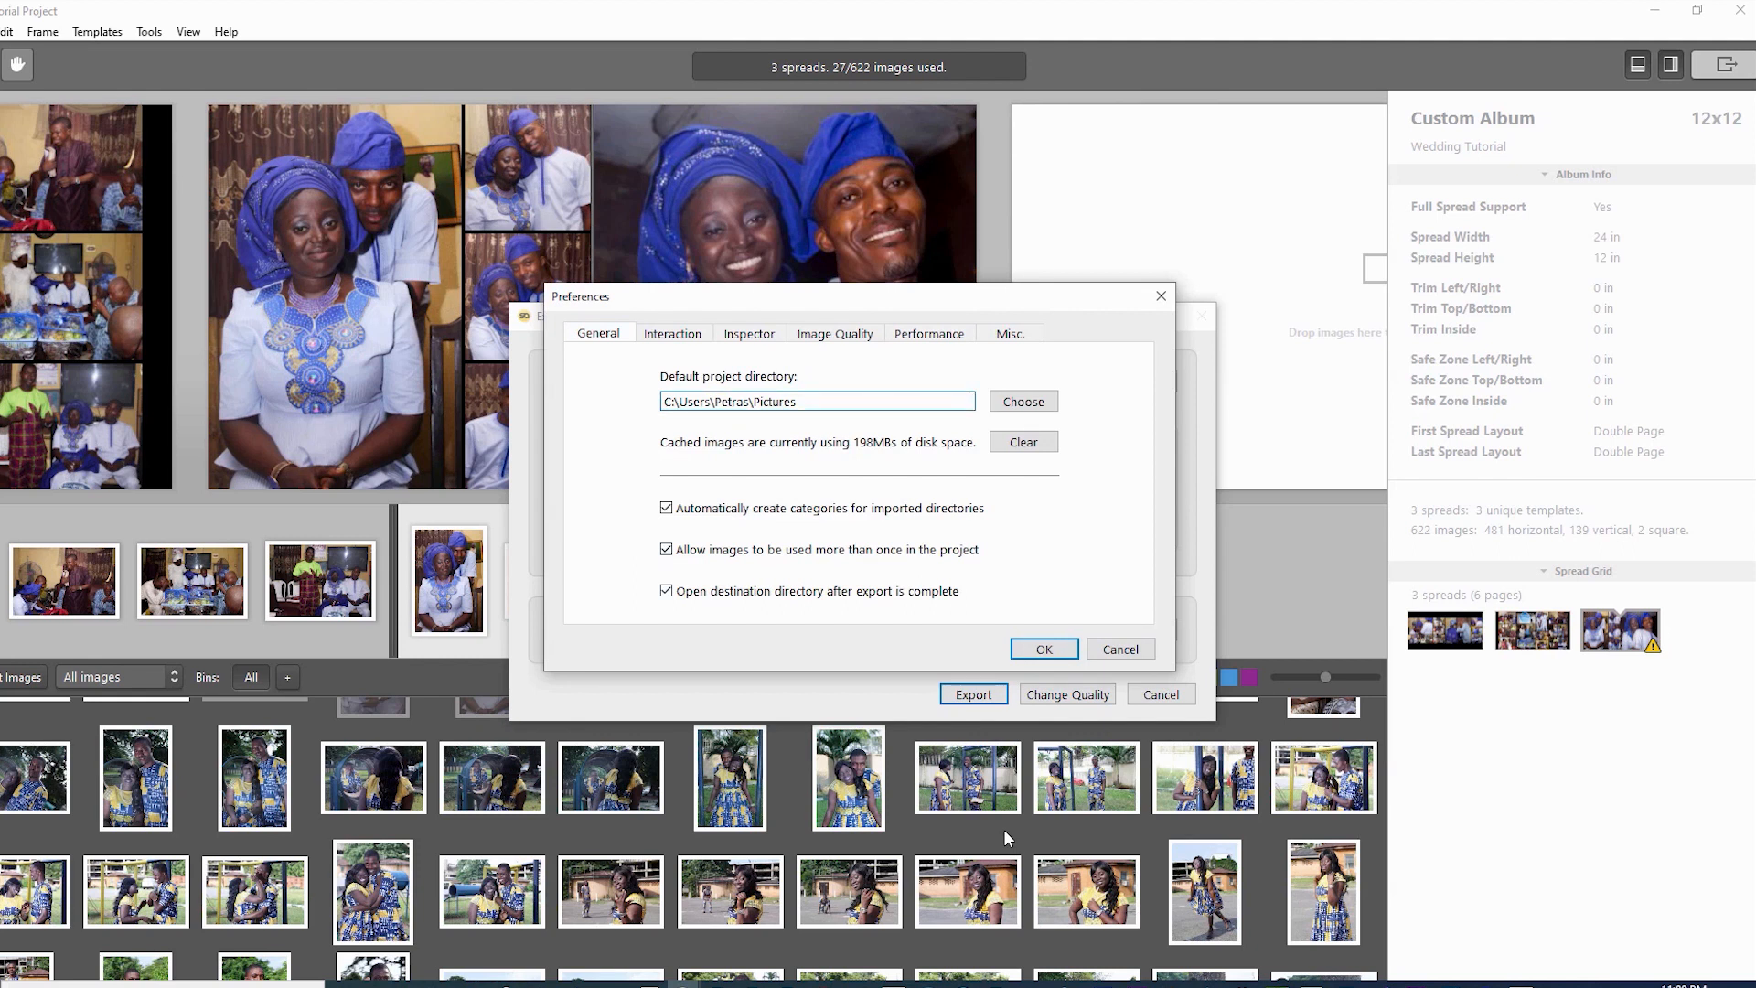
pyautogui.click(834, 334)
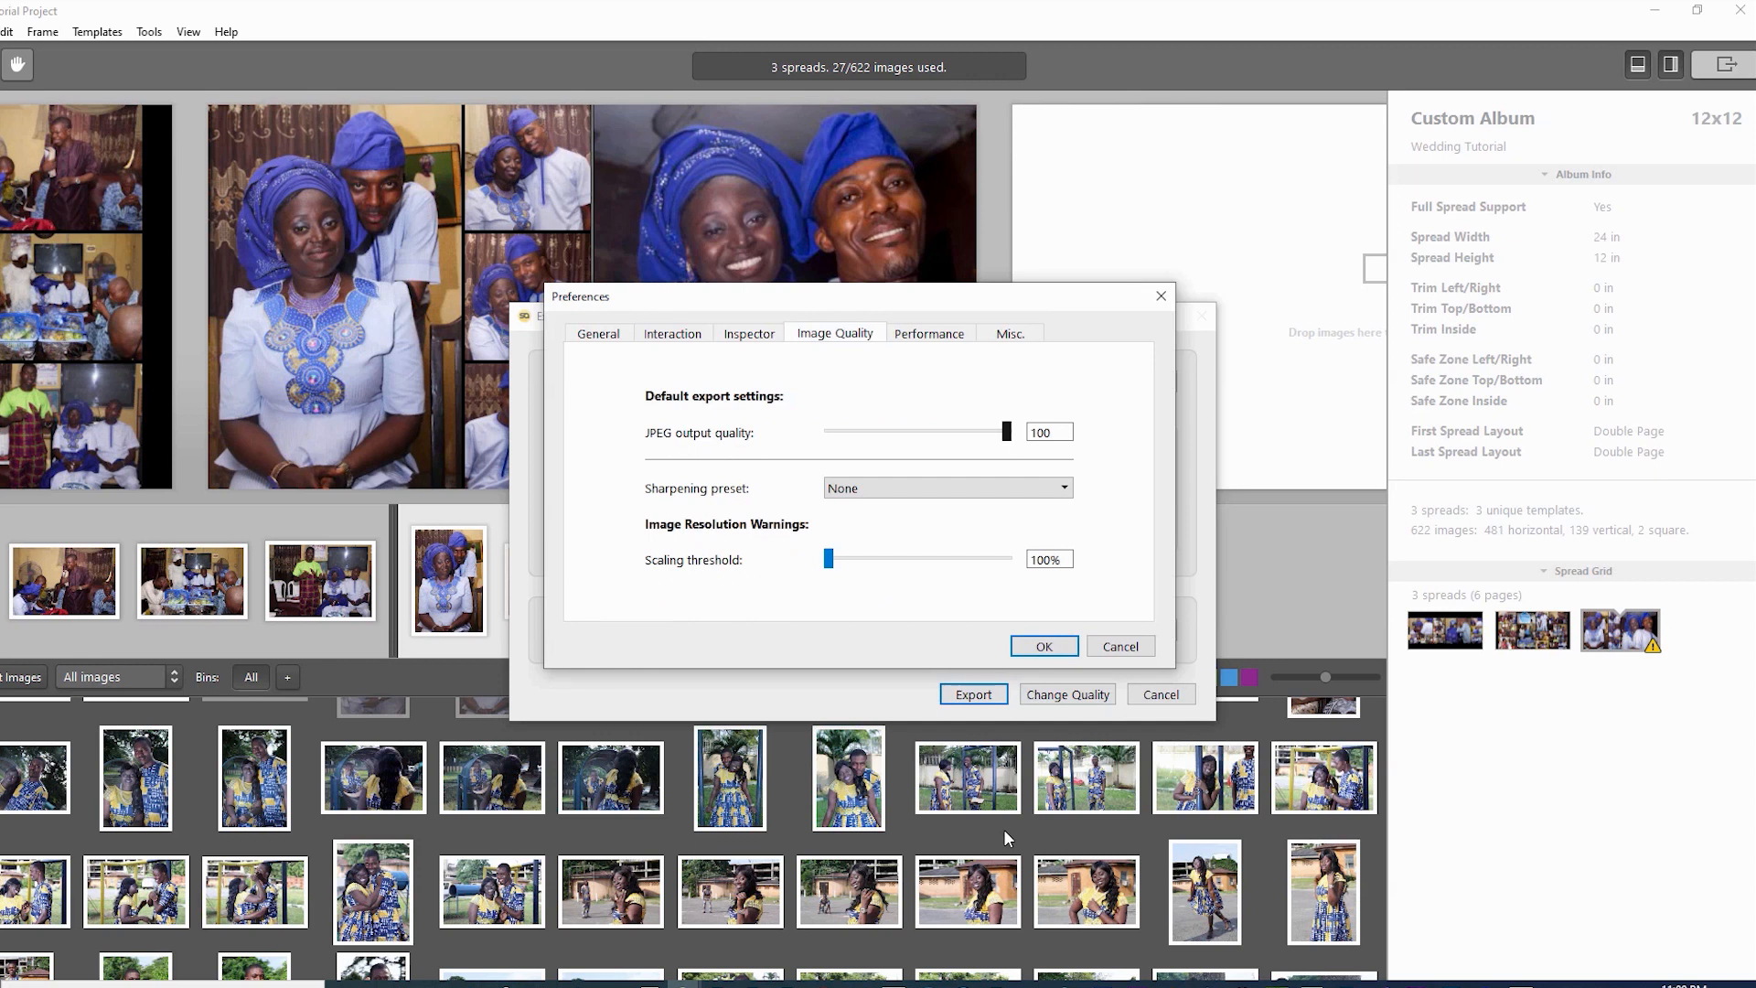
pyautogui.click(1044, 647)
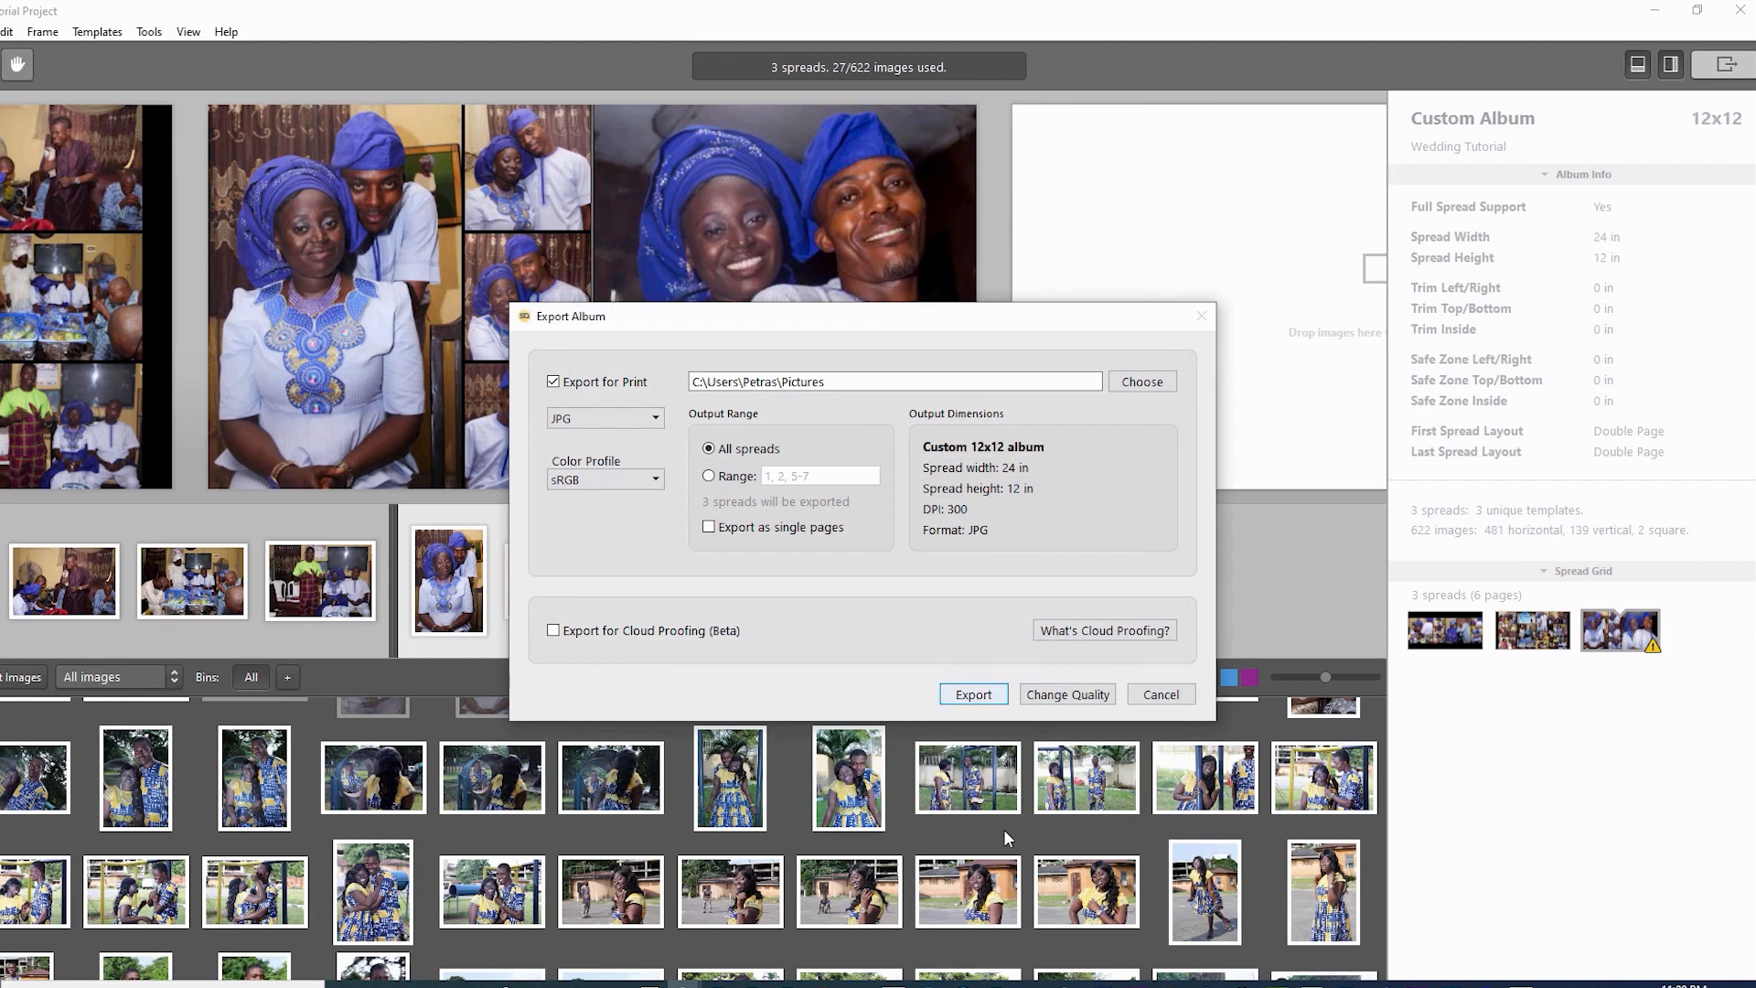
# - Export the three spreads as JPGs and acknowledge 'Export is complete.'
pyautogui.press('Return')
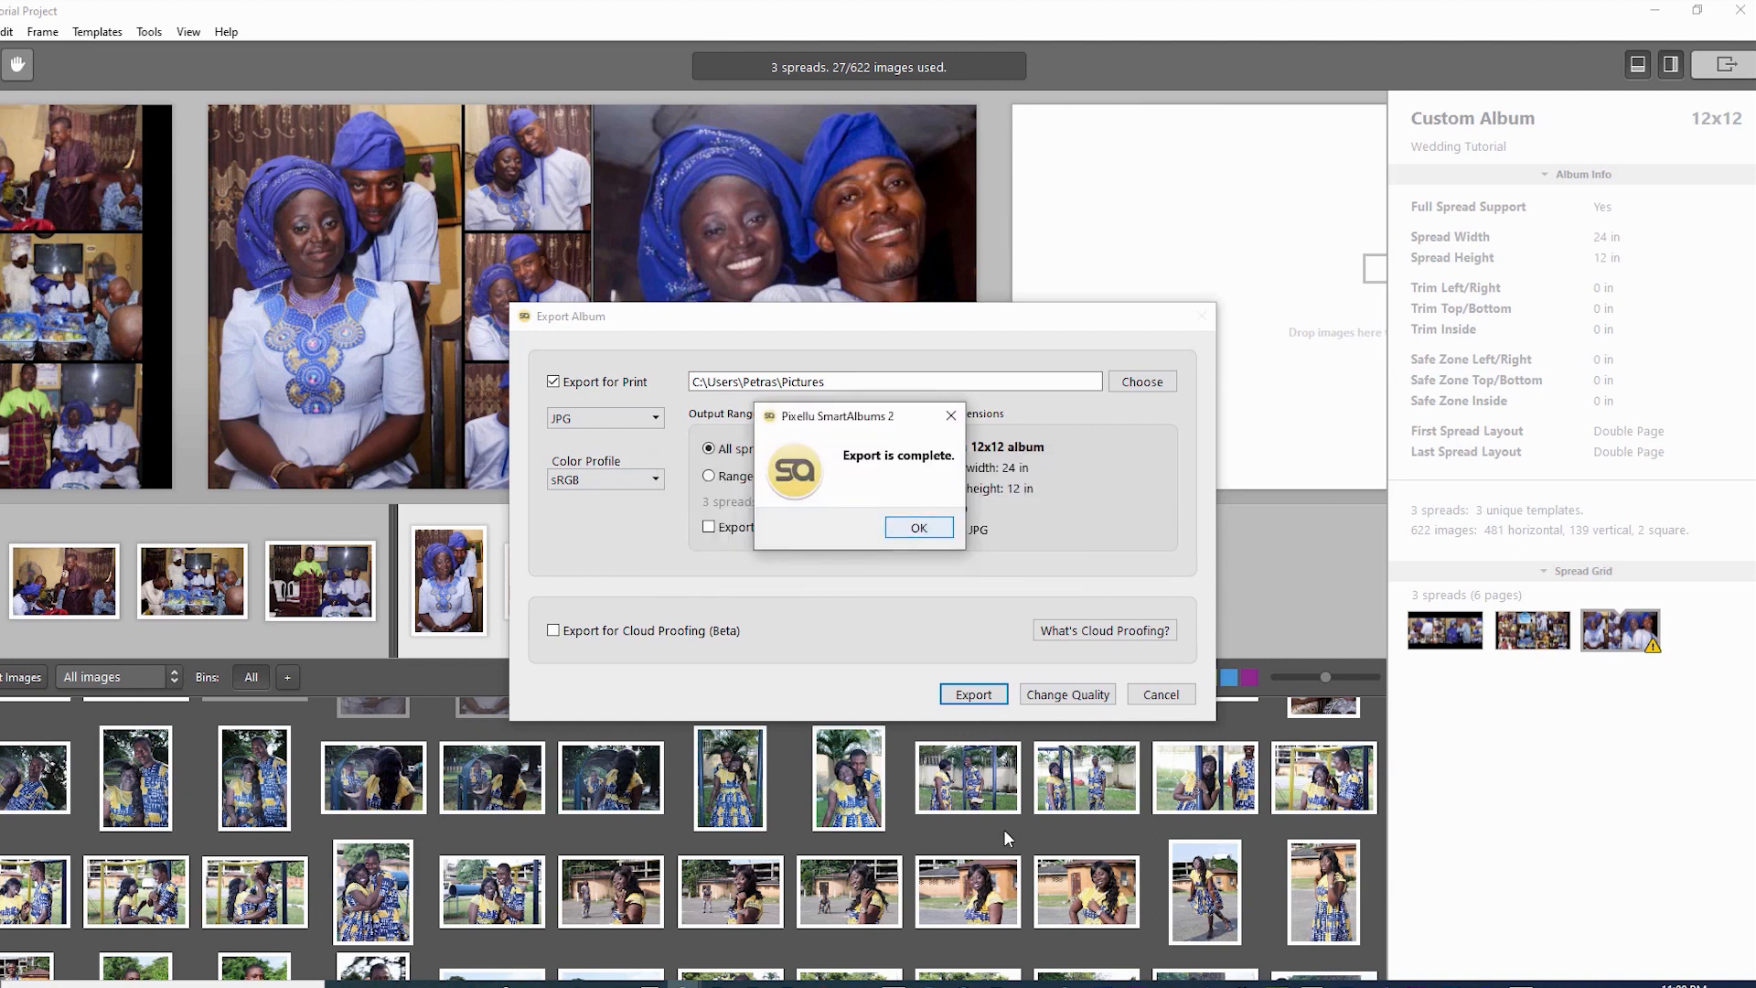
pyautogui.press('Return')
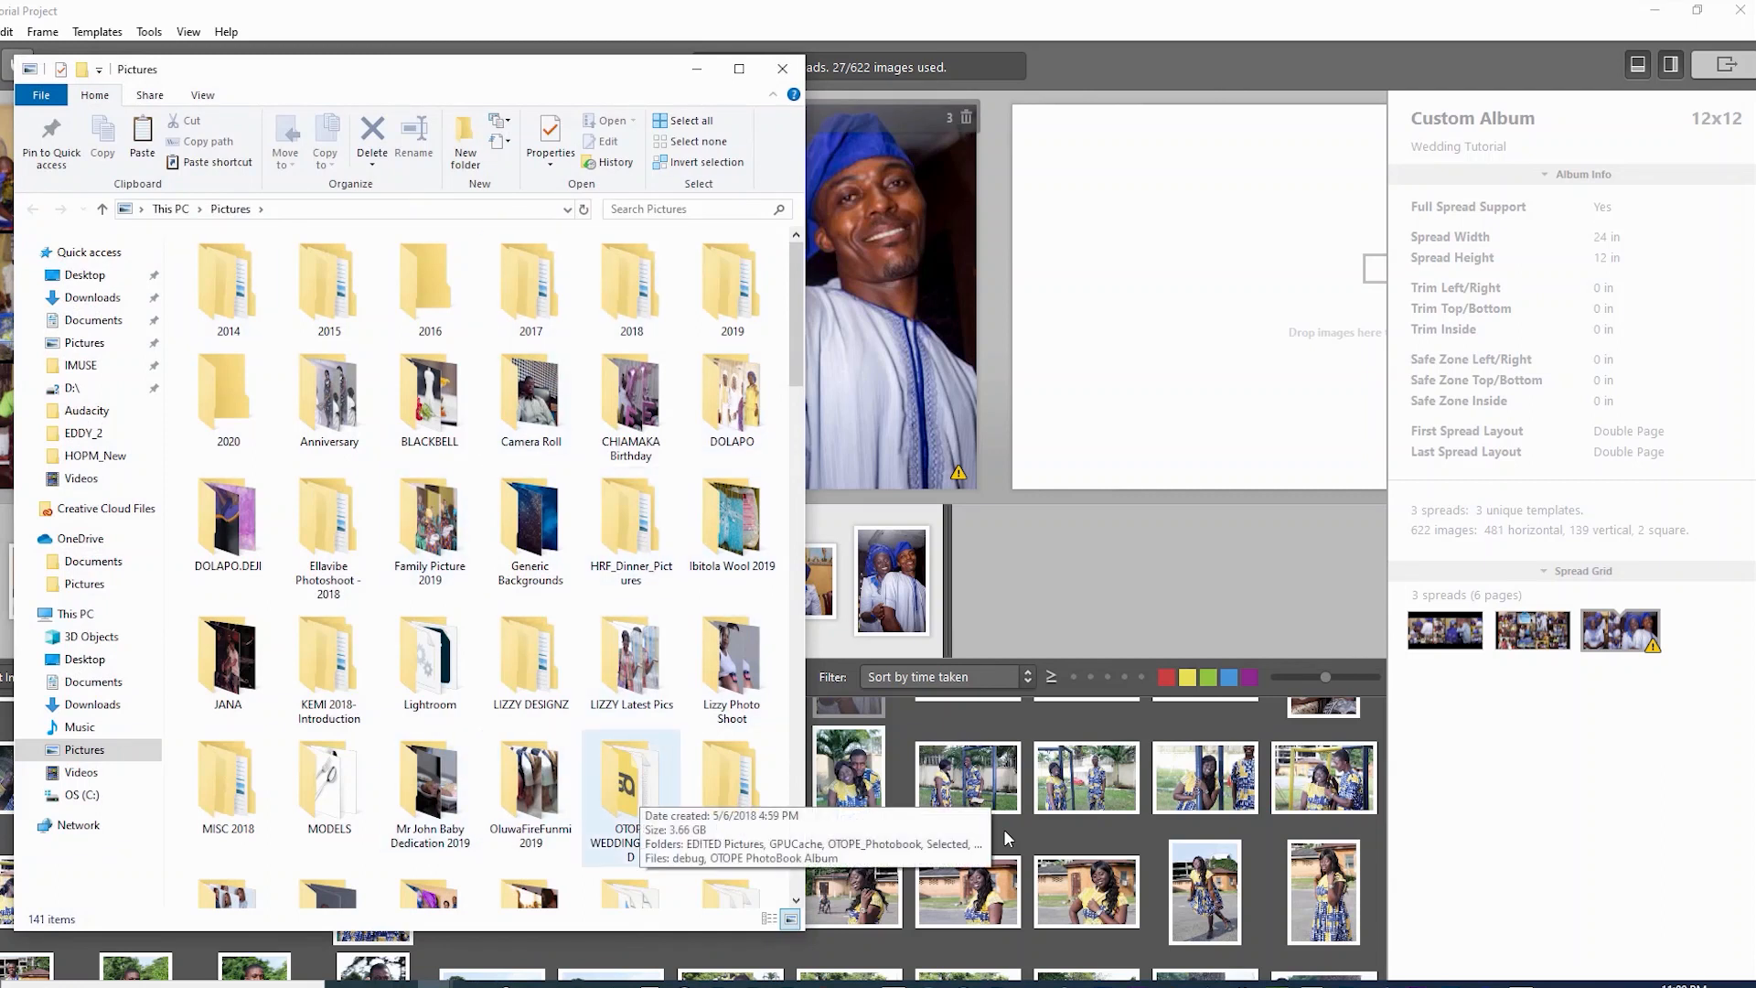
# - Preview Tutorial Project_1, _2 and _3.jpg in Photos, then close Photos and minimize File Explorer
pyautogui.scroll(-3, 631, 796)
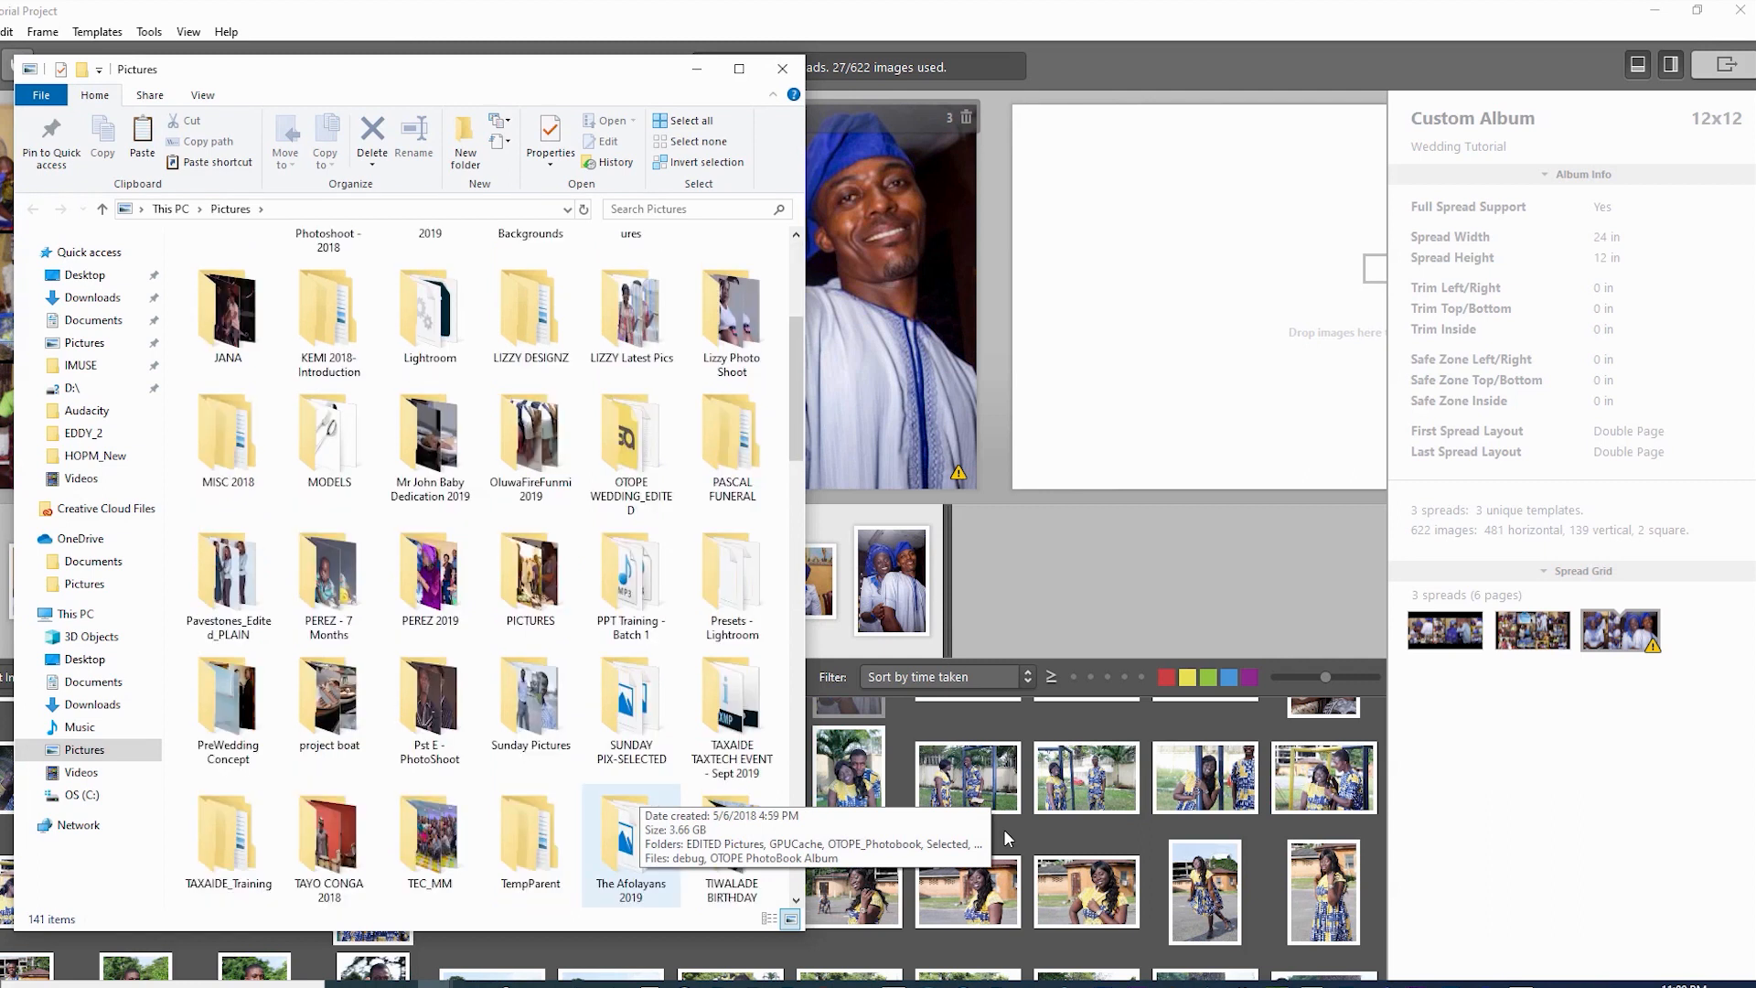
pyautogui.press('Return')
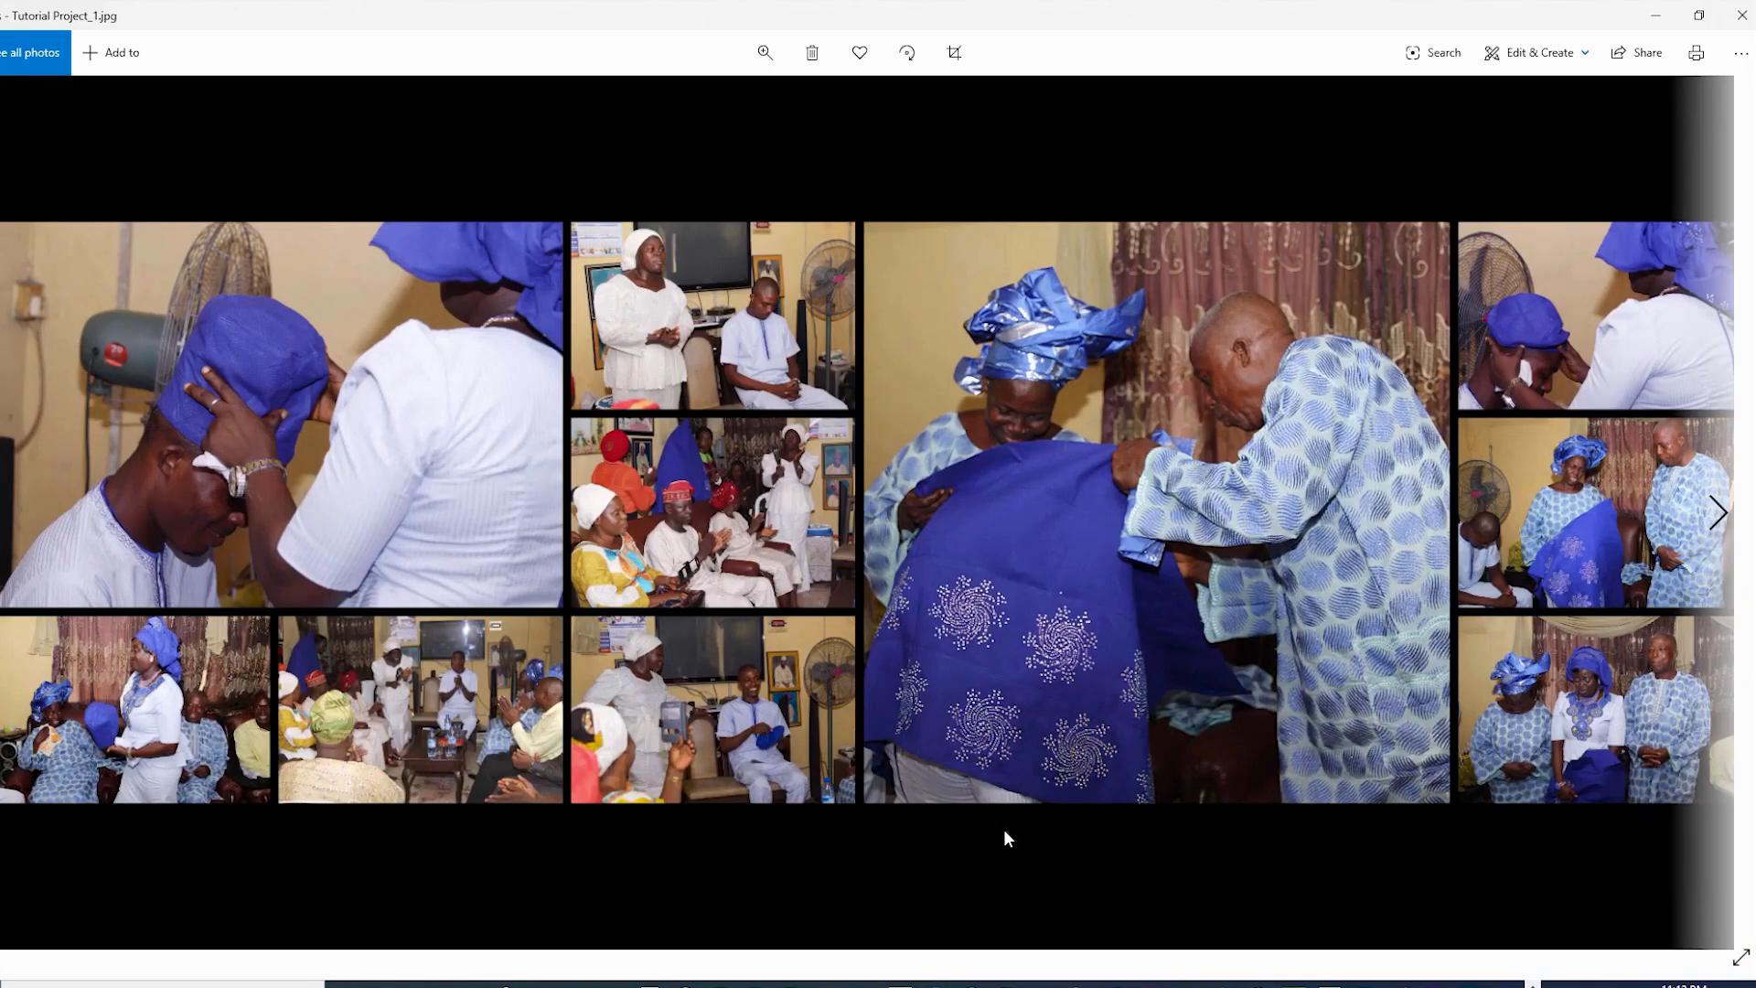
pyautogui.press('Right')
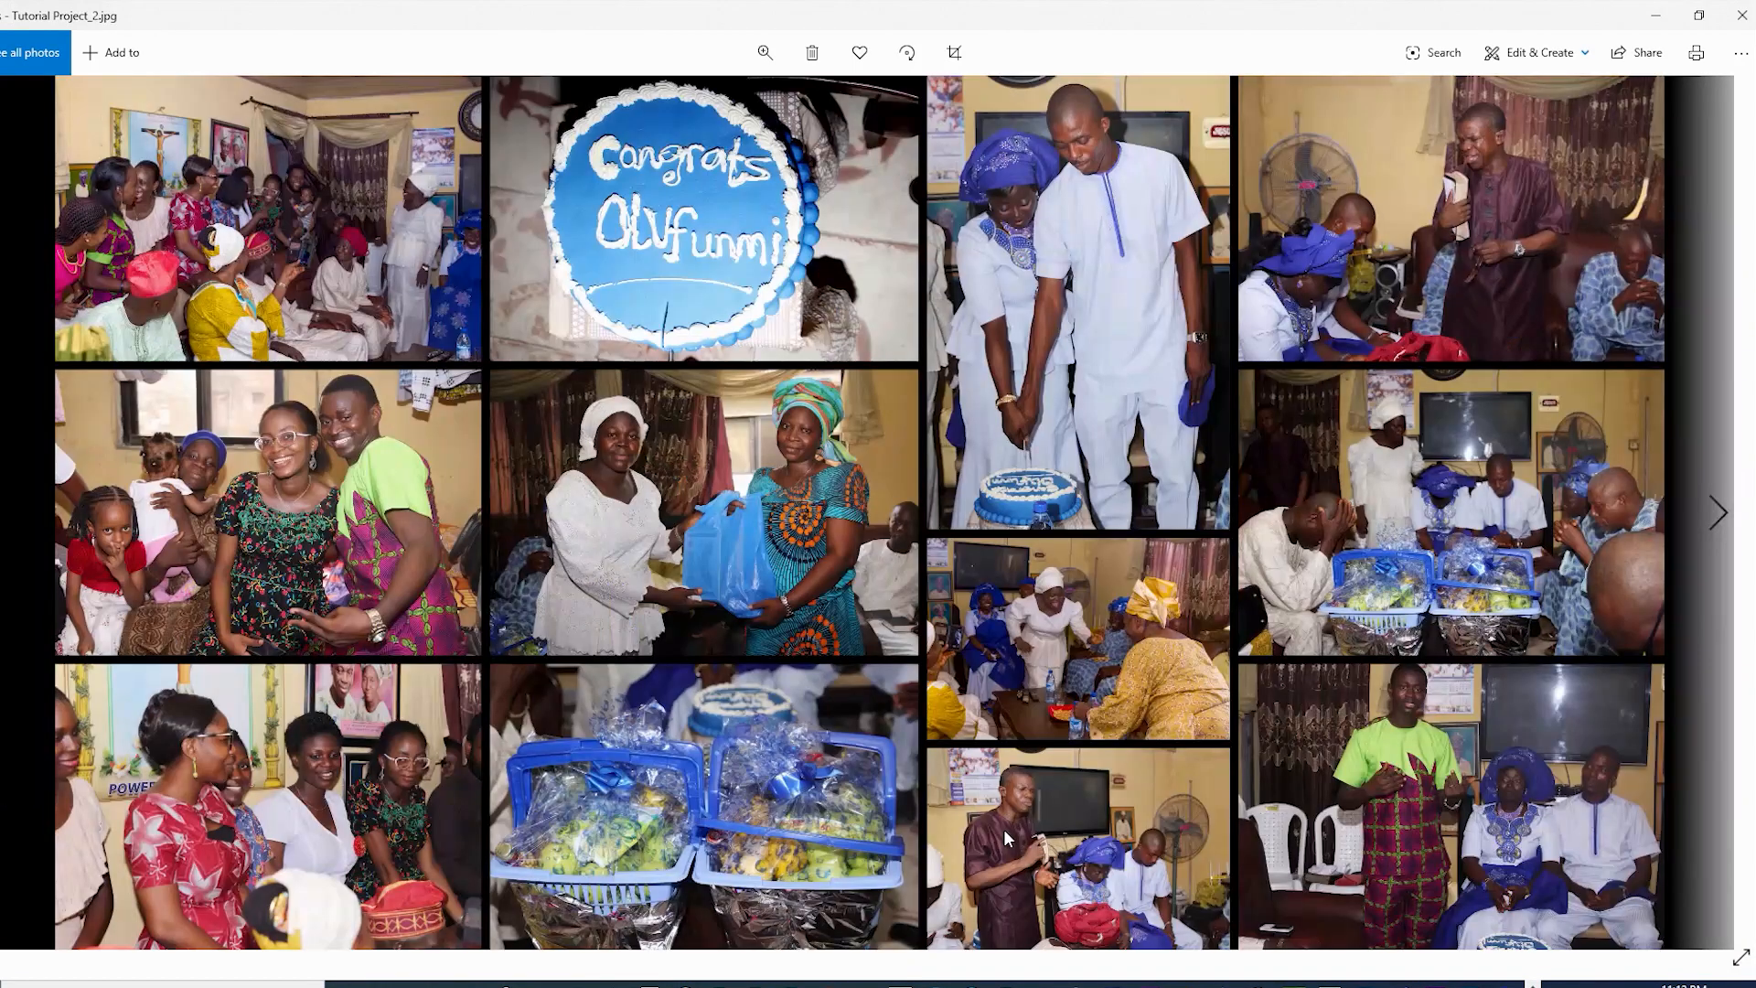
pyautogui.press('Right')
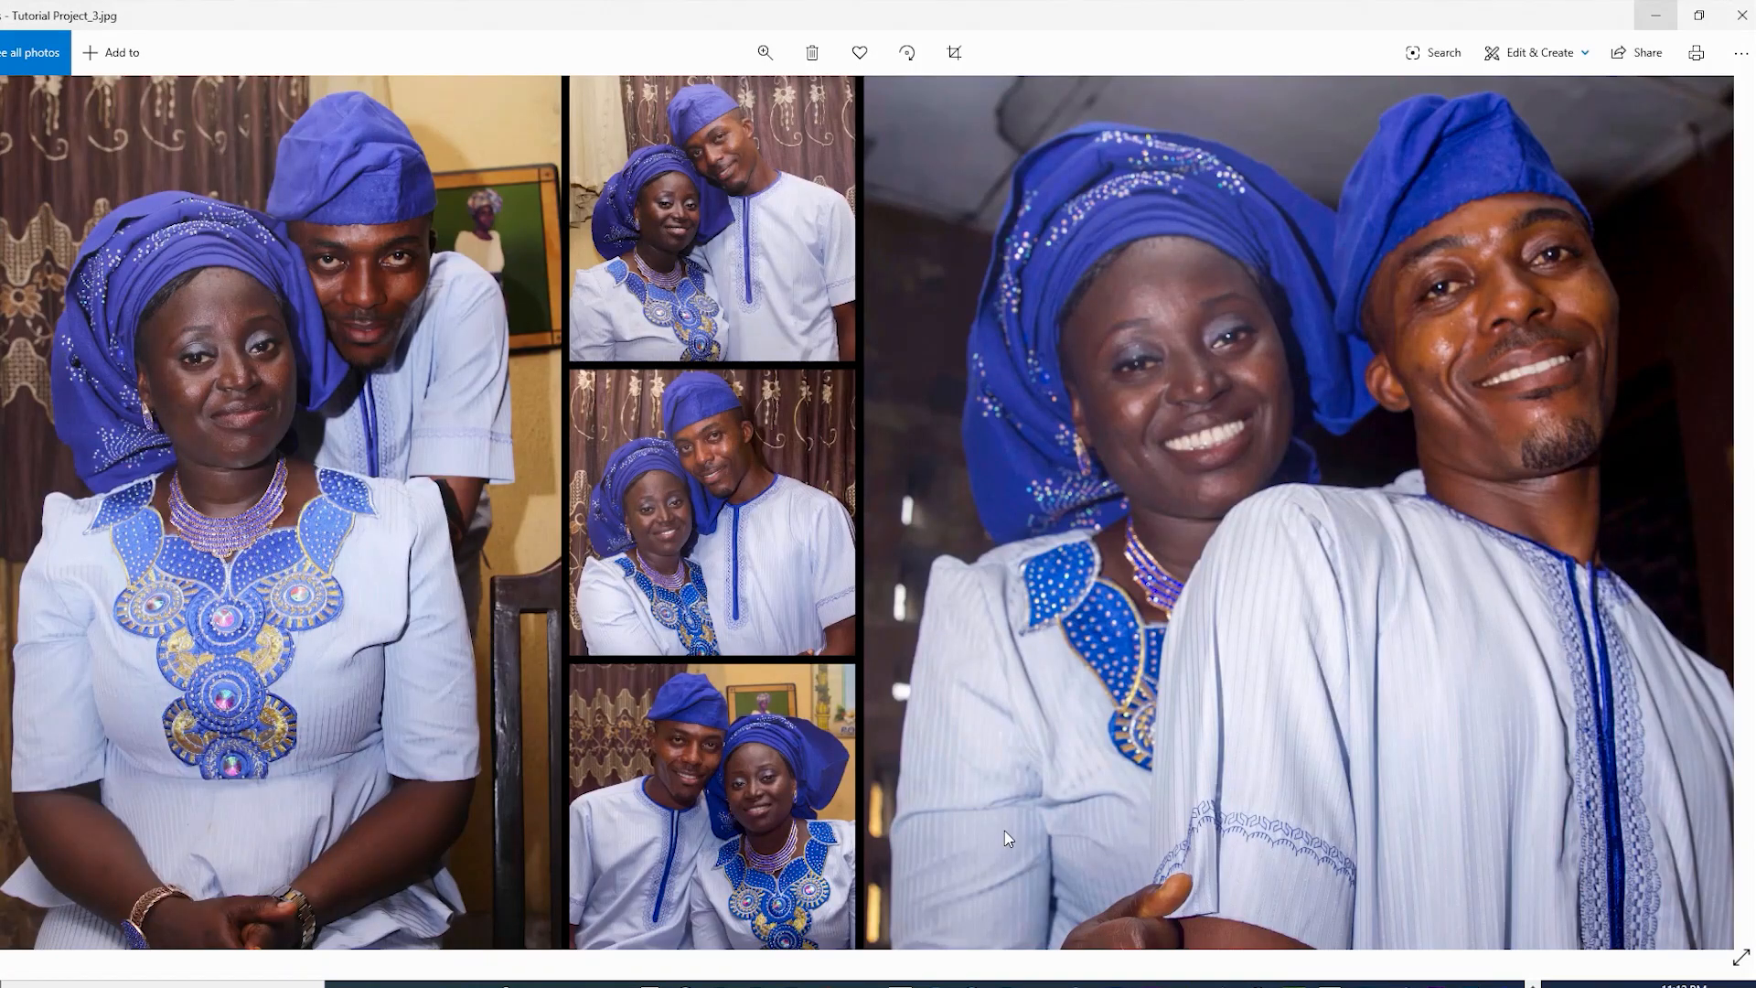
pyautogui.click(1742, 15)
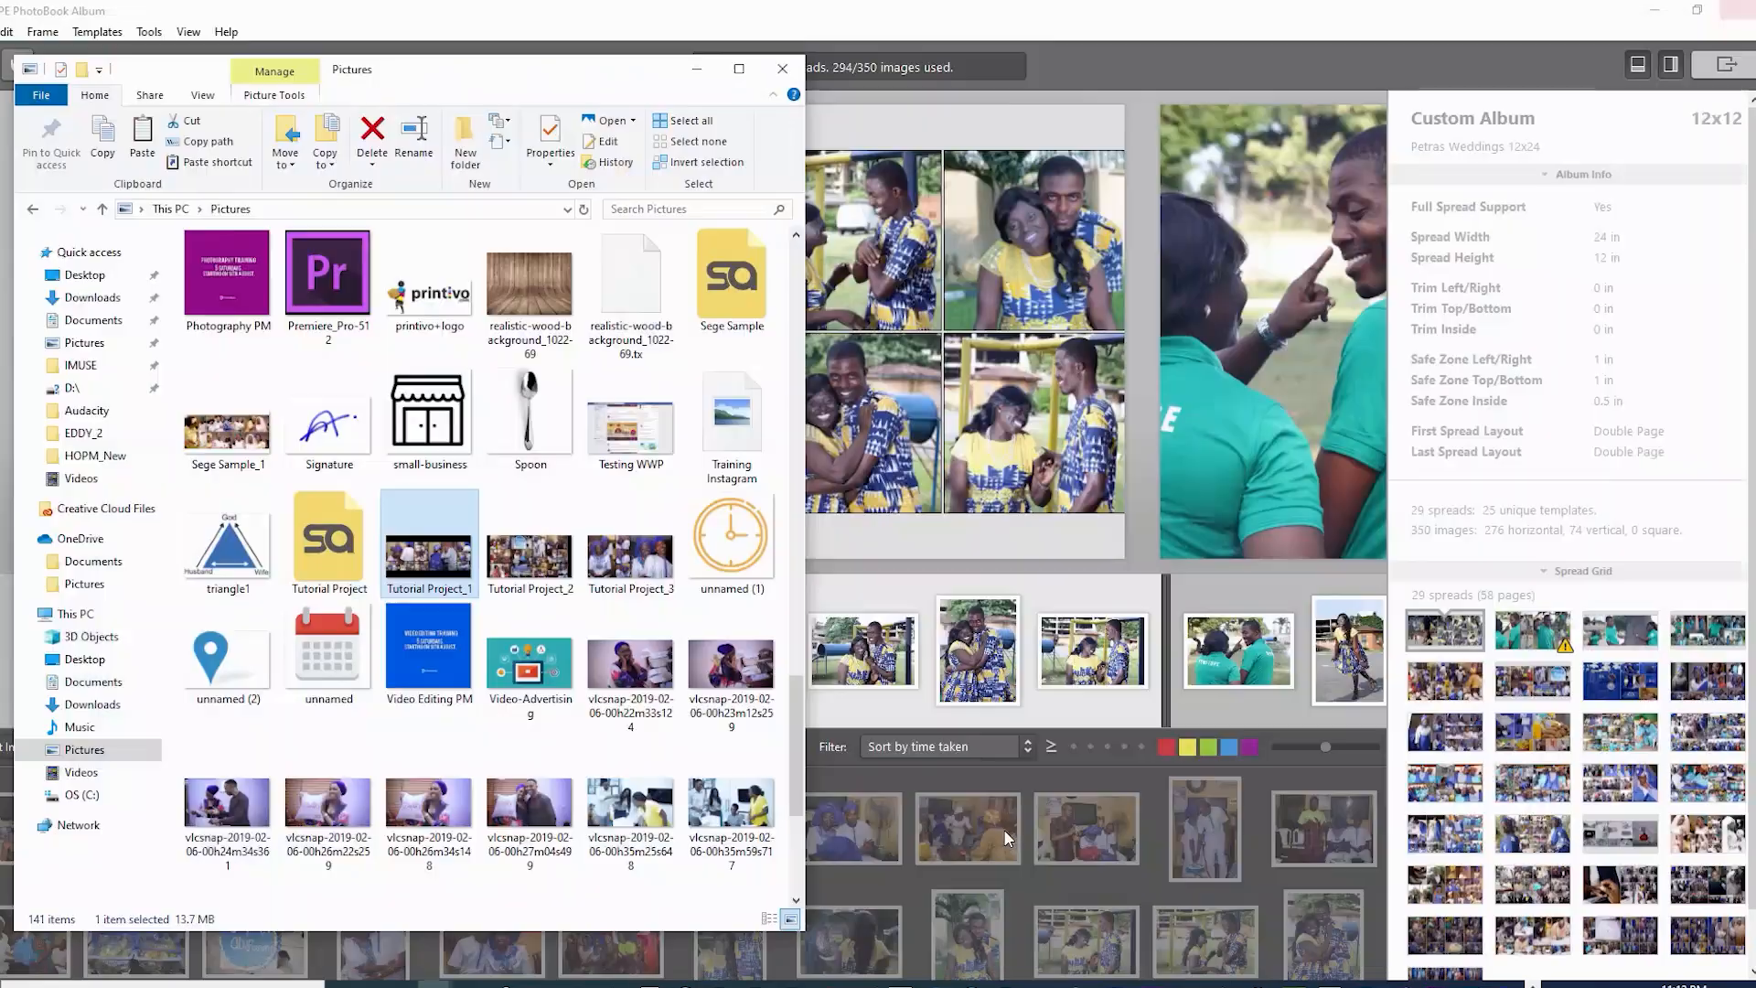
pyautogui.click(531, 551)
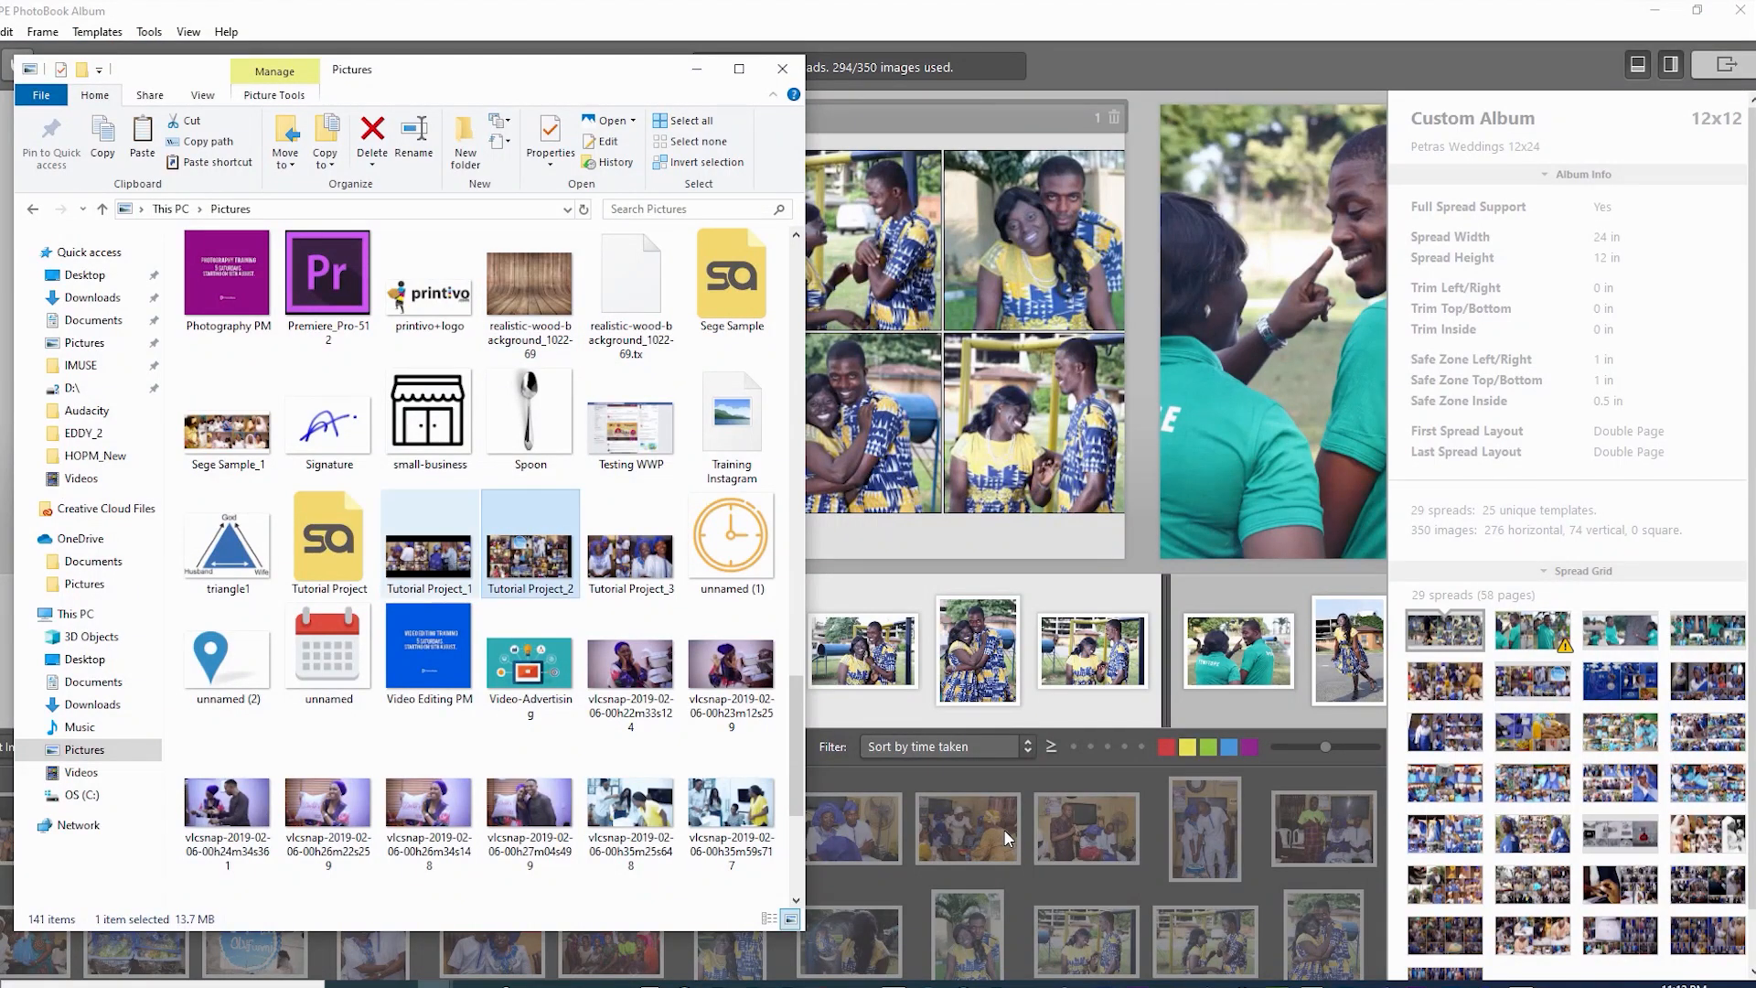
pyautogui.click(697, 68)
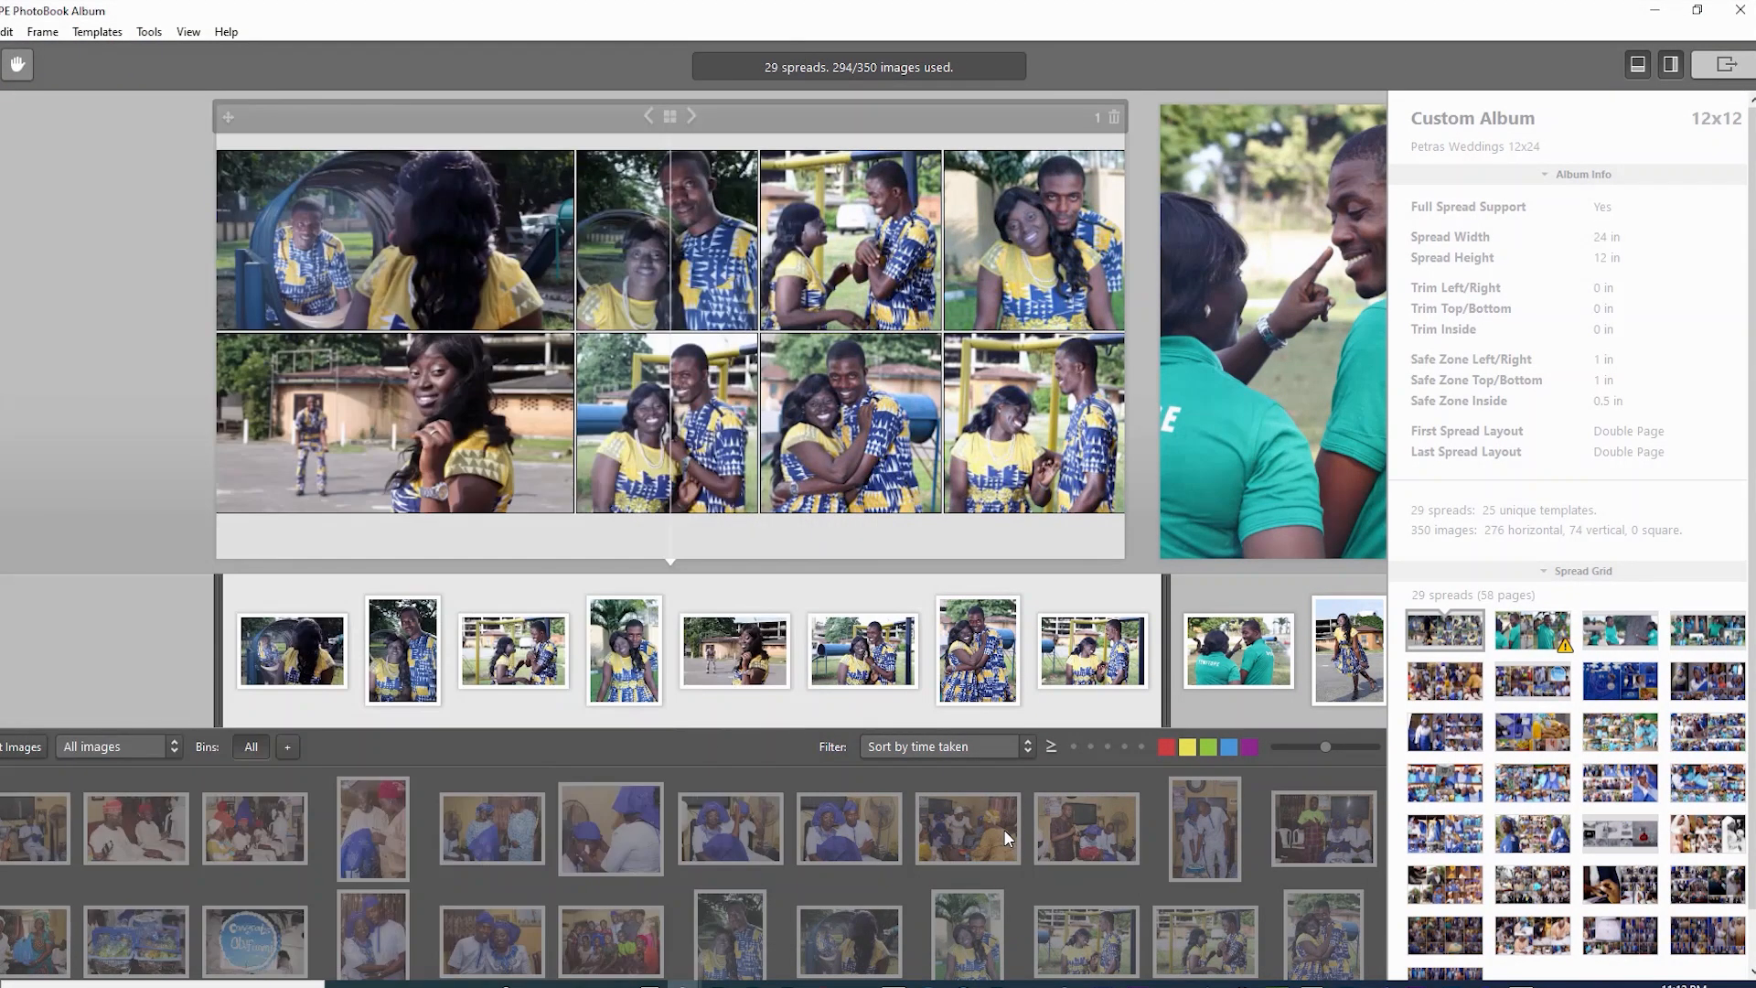
# - Page through the finished 29-spread album from spread 4 to spread 11
pyautogui.scroll(-4, 693, 330)
pyautogui.scroll(4, 693, 330)
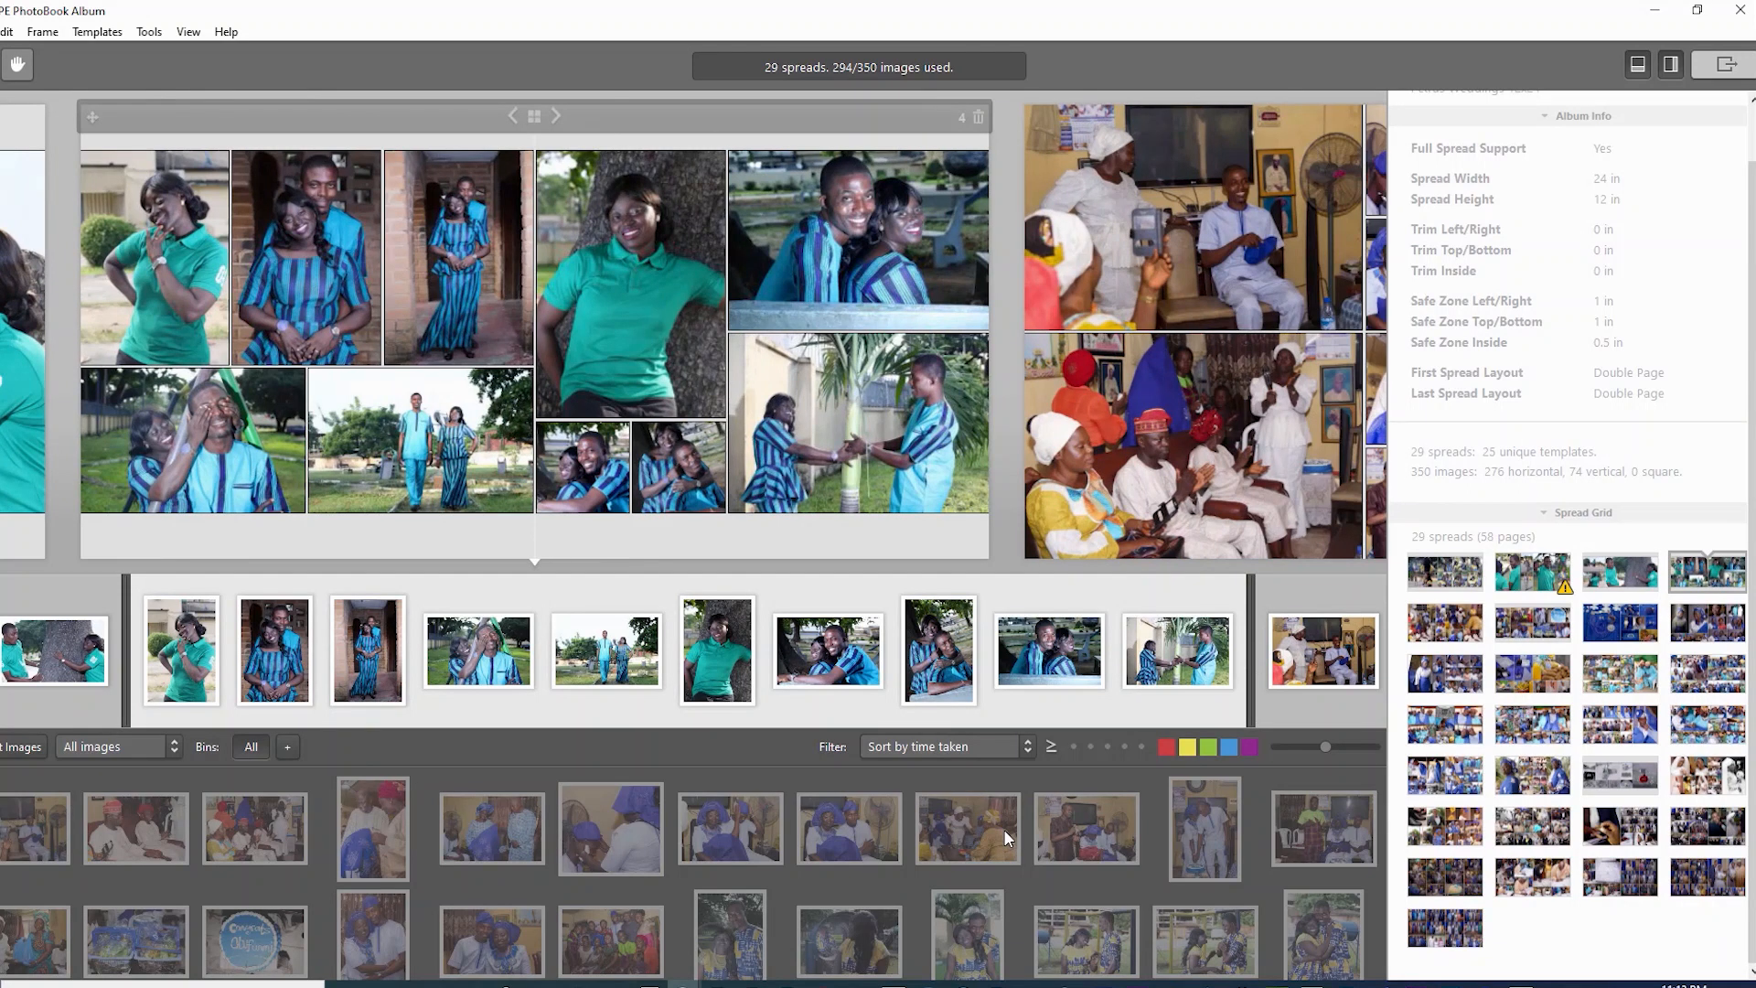
pyautogui.press('Right')
pyautogui.press('Left')
pyautogui.press('Left')
pyautogui.press('Left')
pyautogui.press('Left')
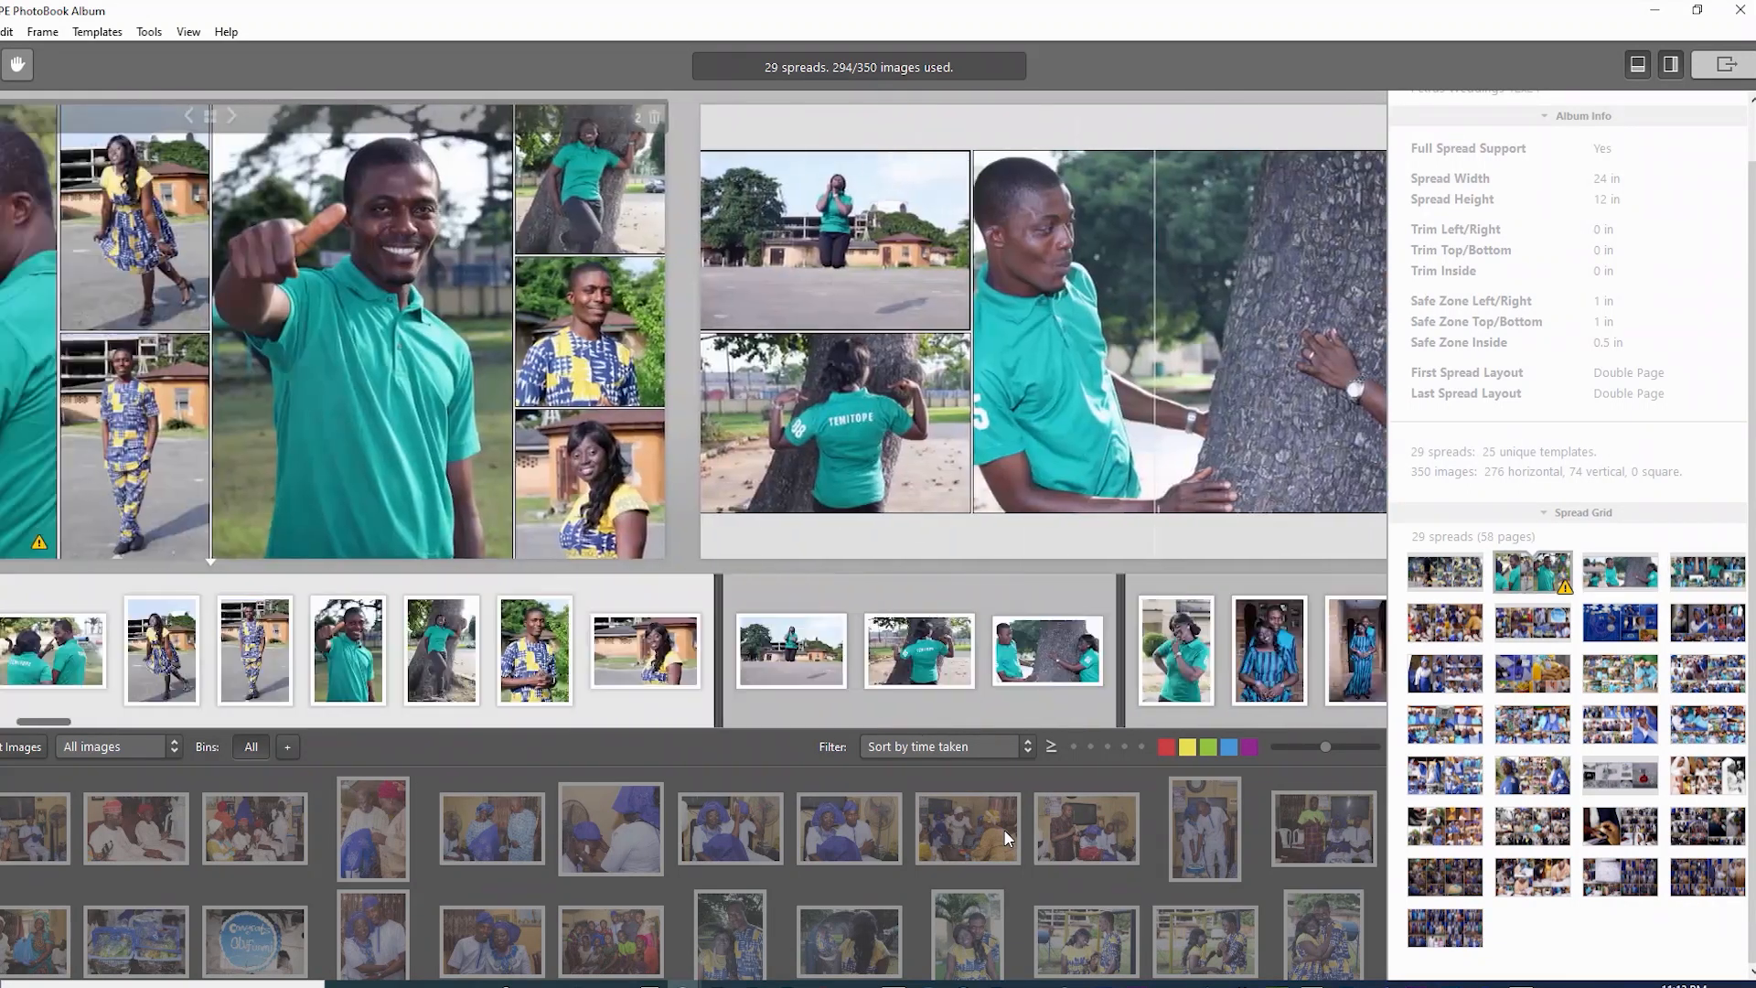
pyautogui.press('Right')
pyautogui.press('Right')
pyautogui.press('Right')
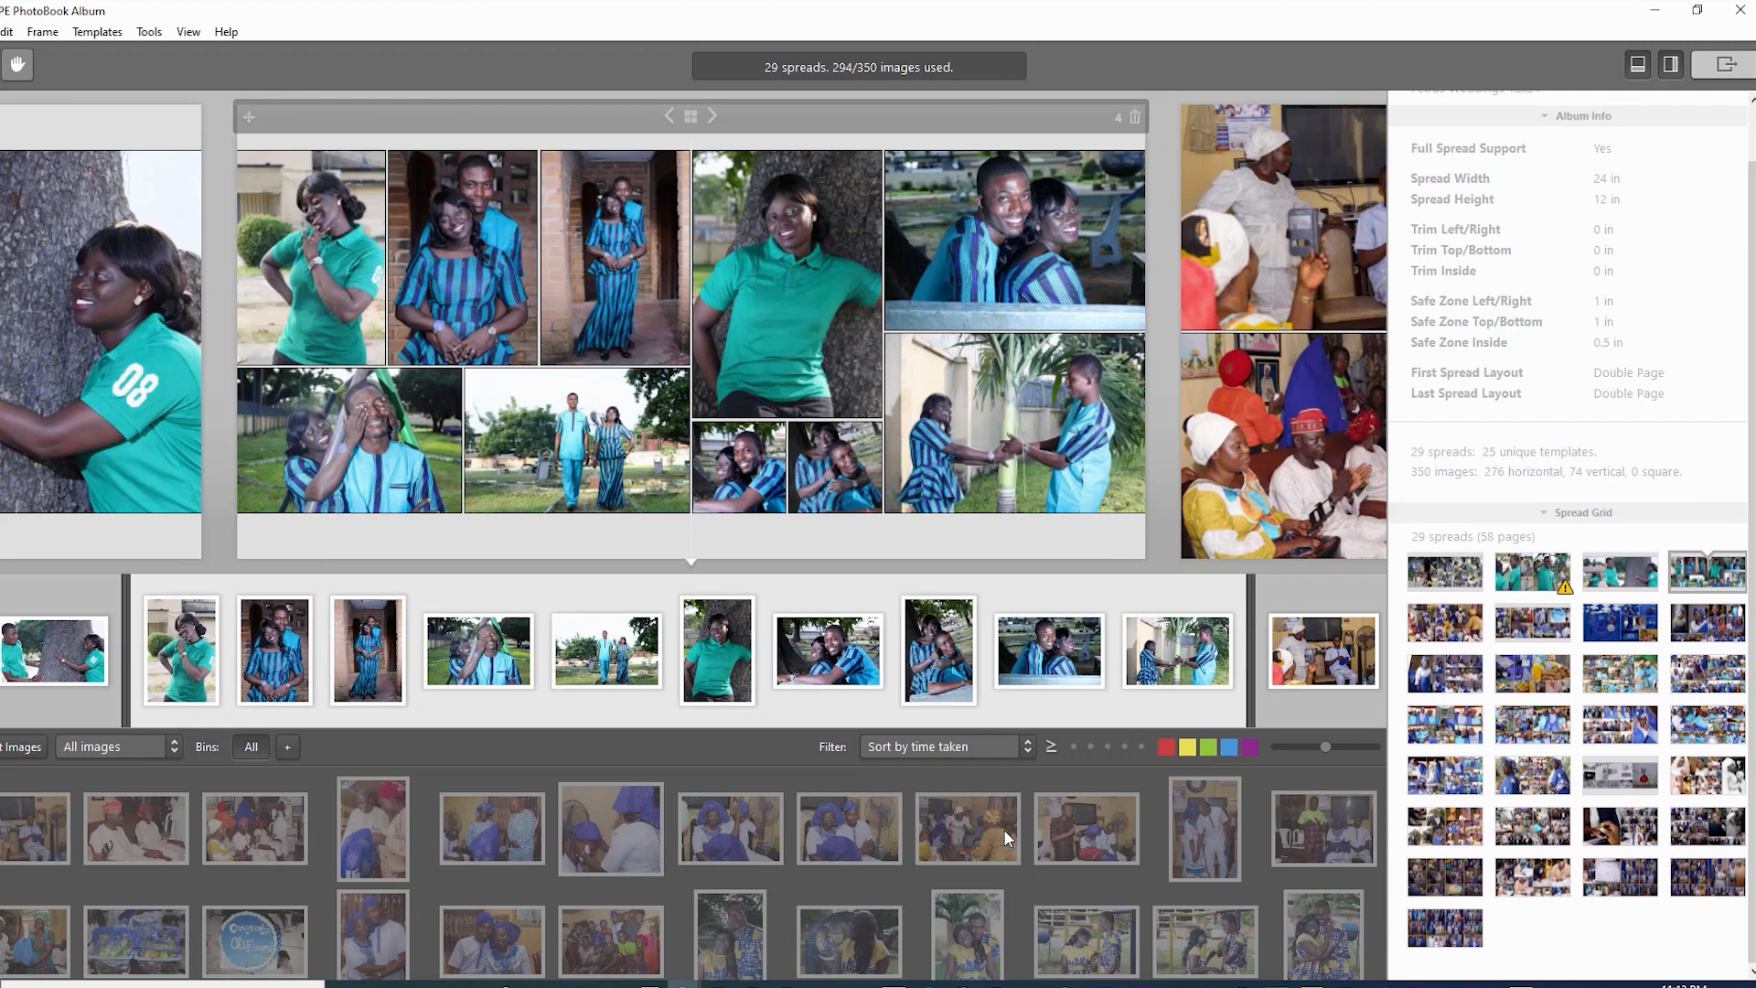
pyautogui.press('Right')
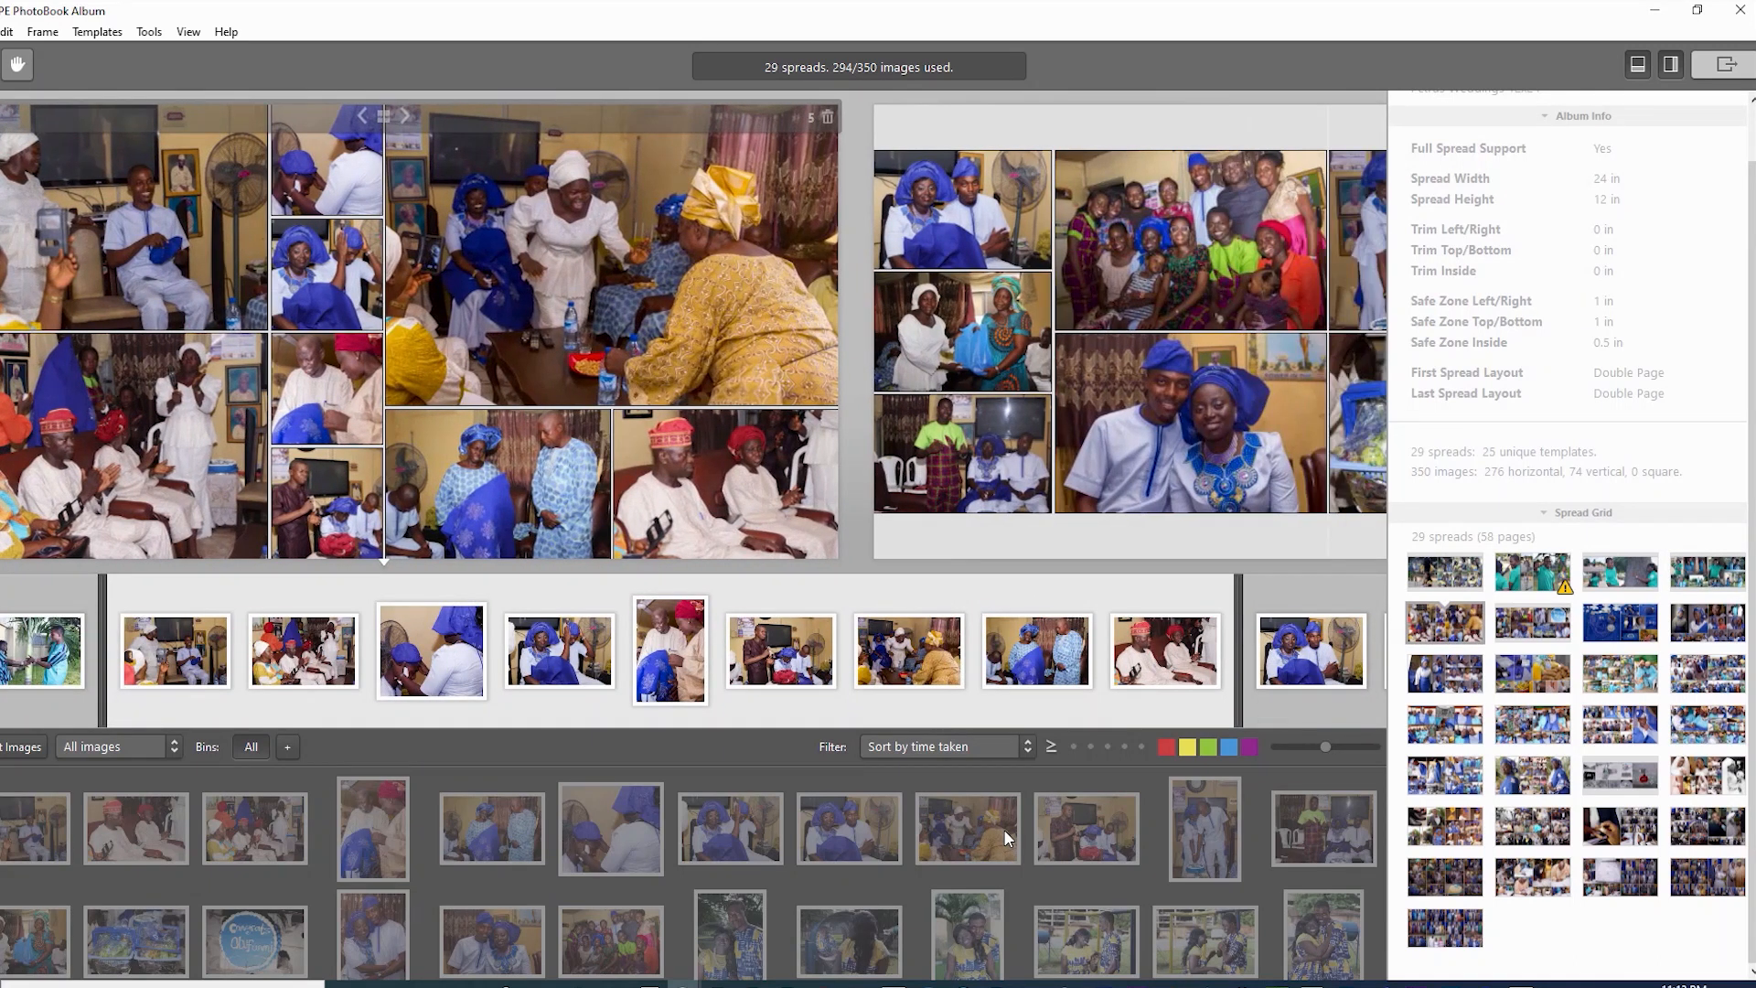
pyautogui.press('Right')
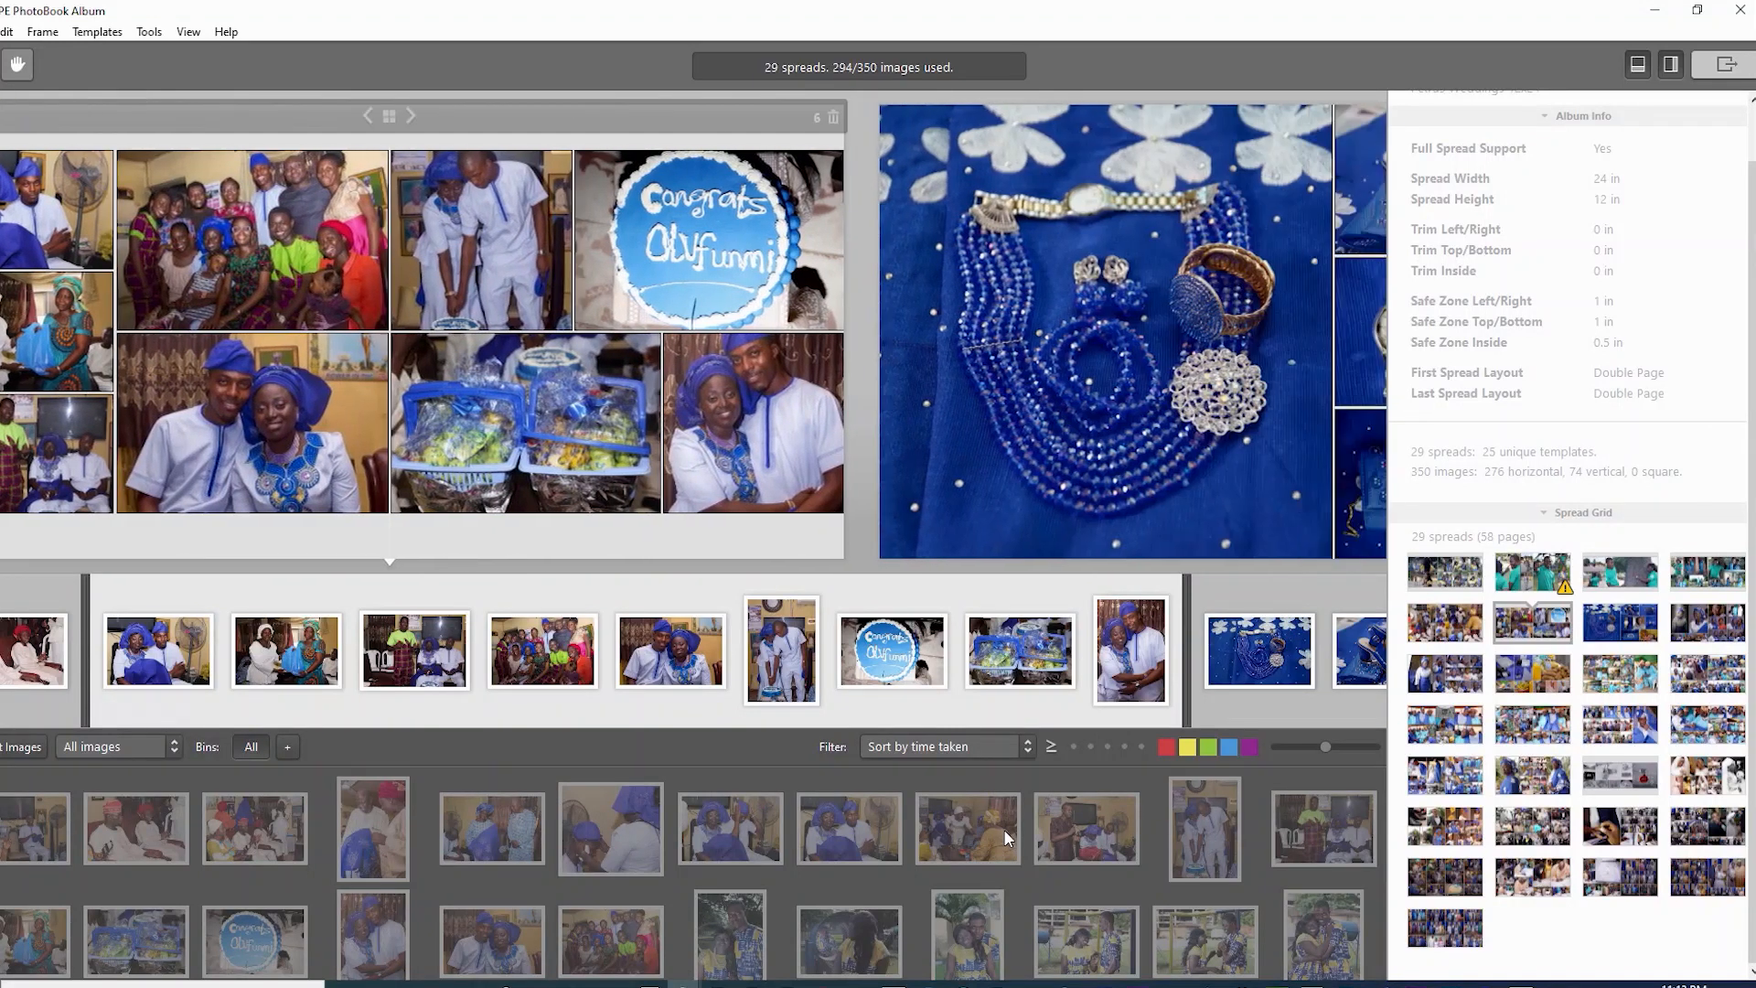
pyautogui.press('Right')
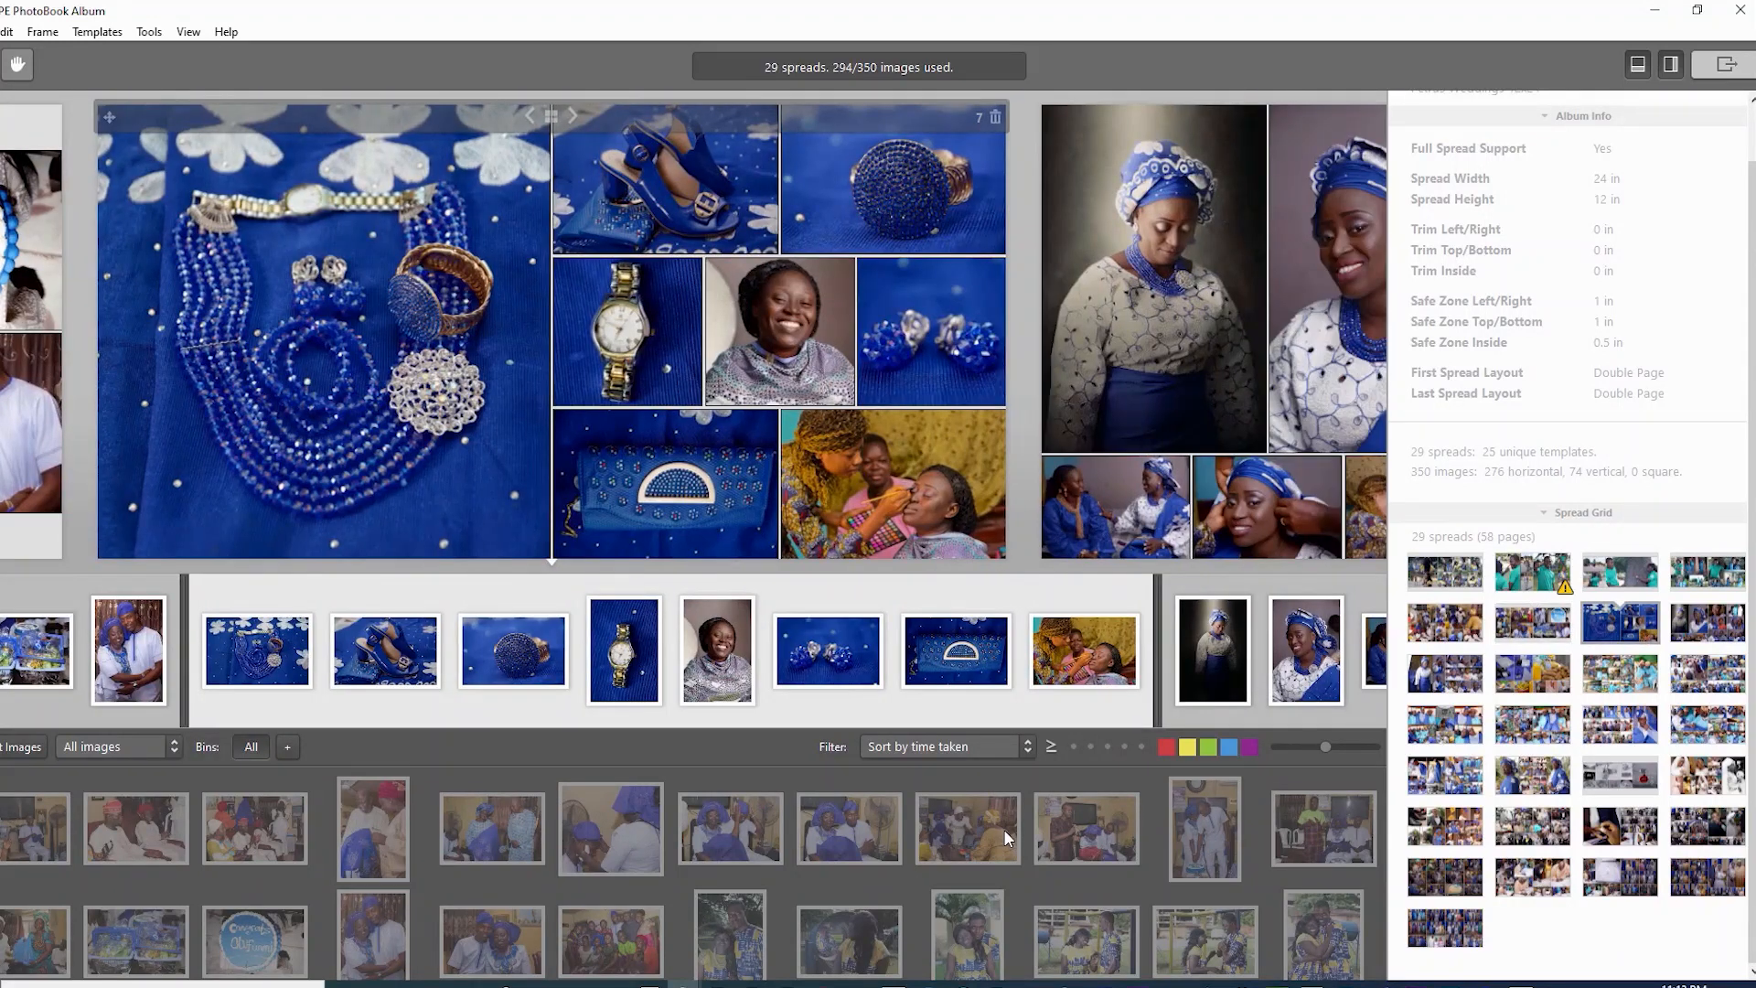
pyautogui.press('Right')
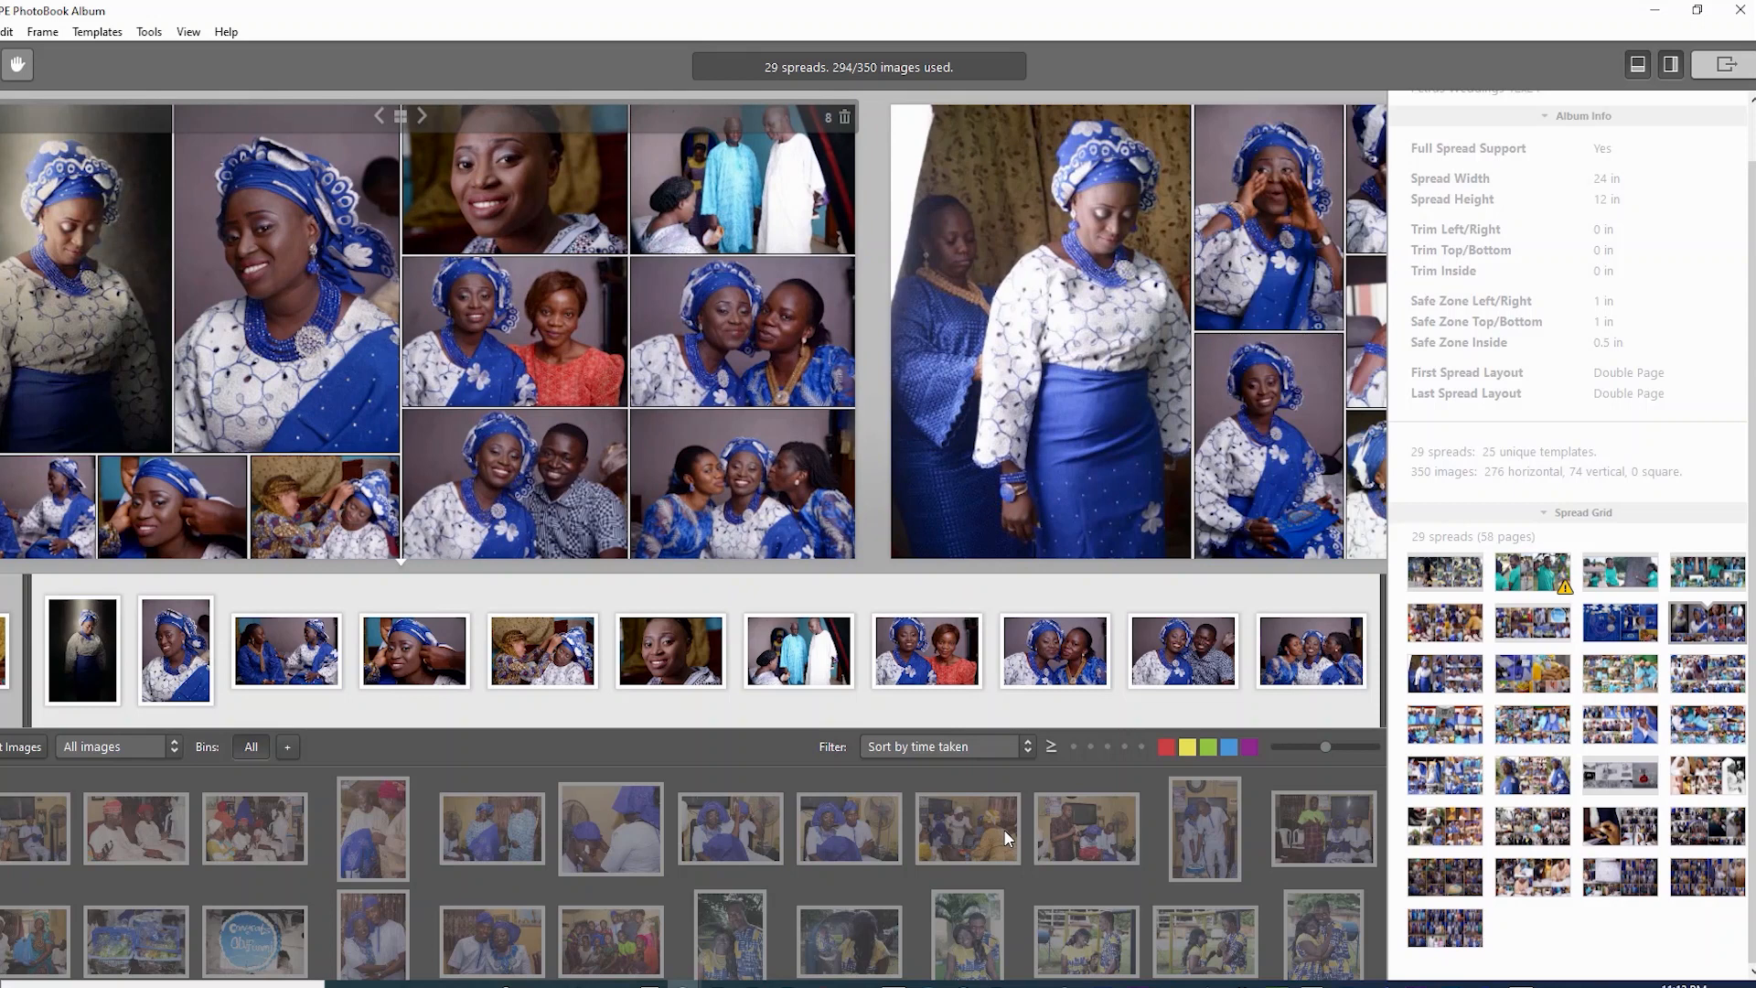
pyautogui.press('Right')
pyautogui.press('Right')
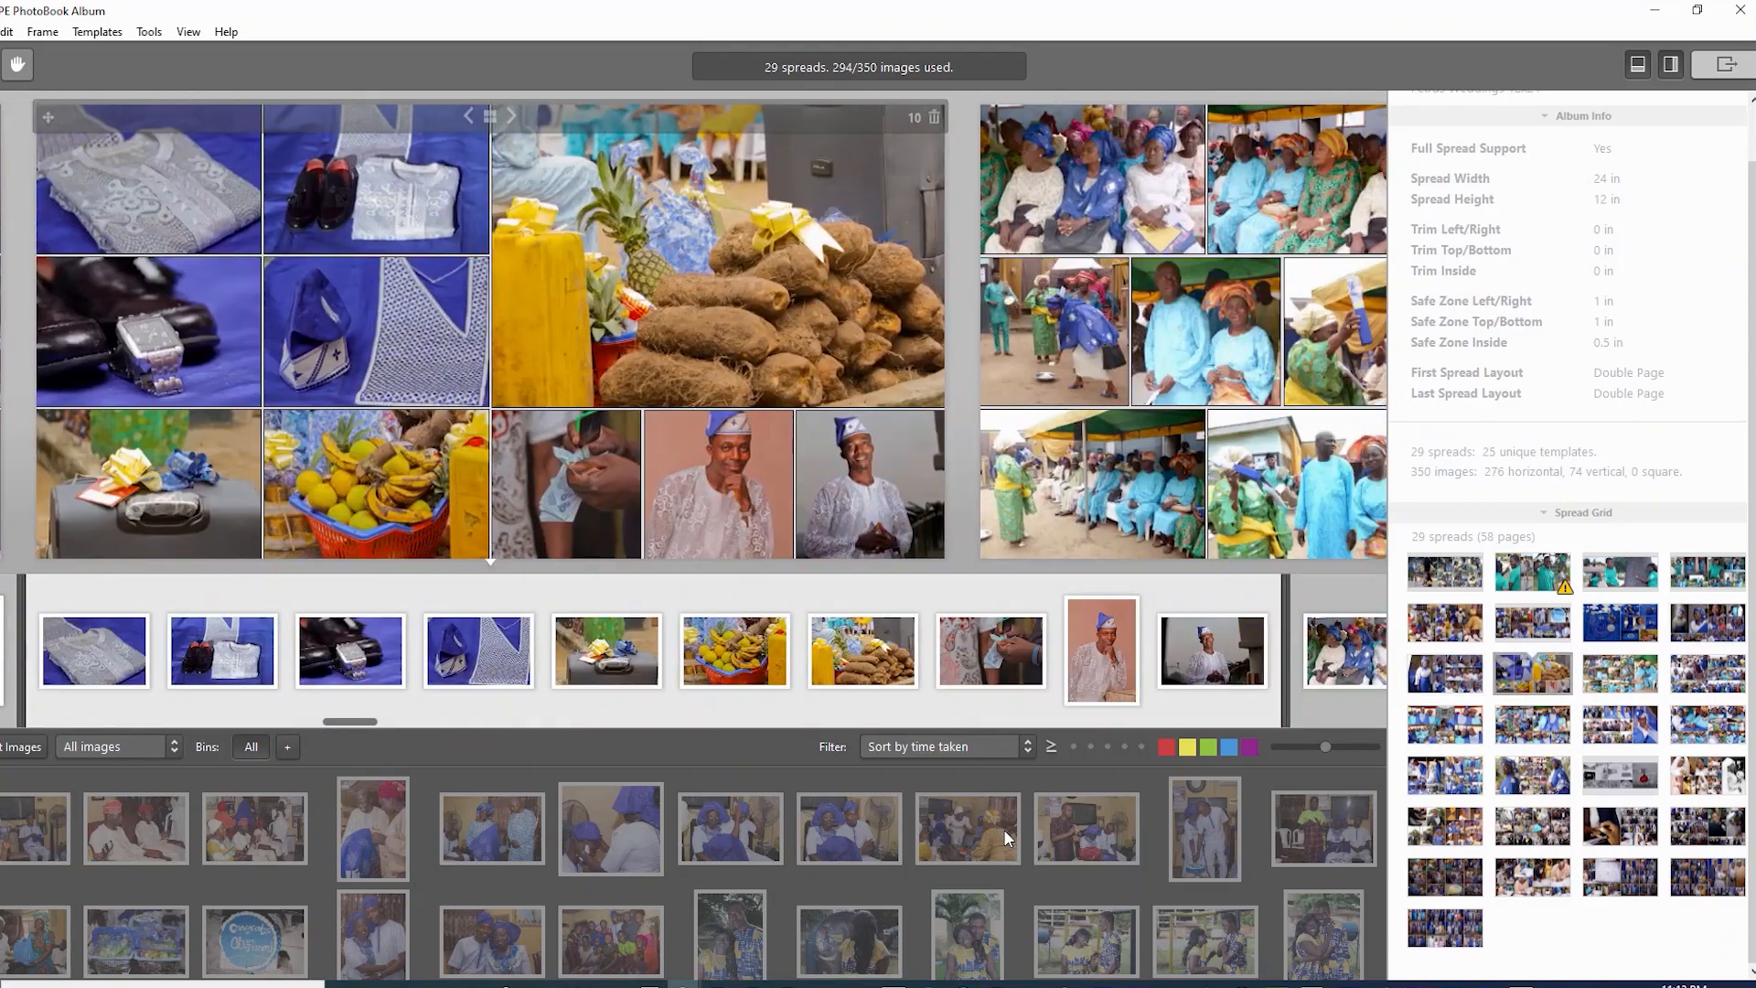
pyautogui.press('Right')
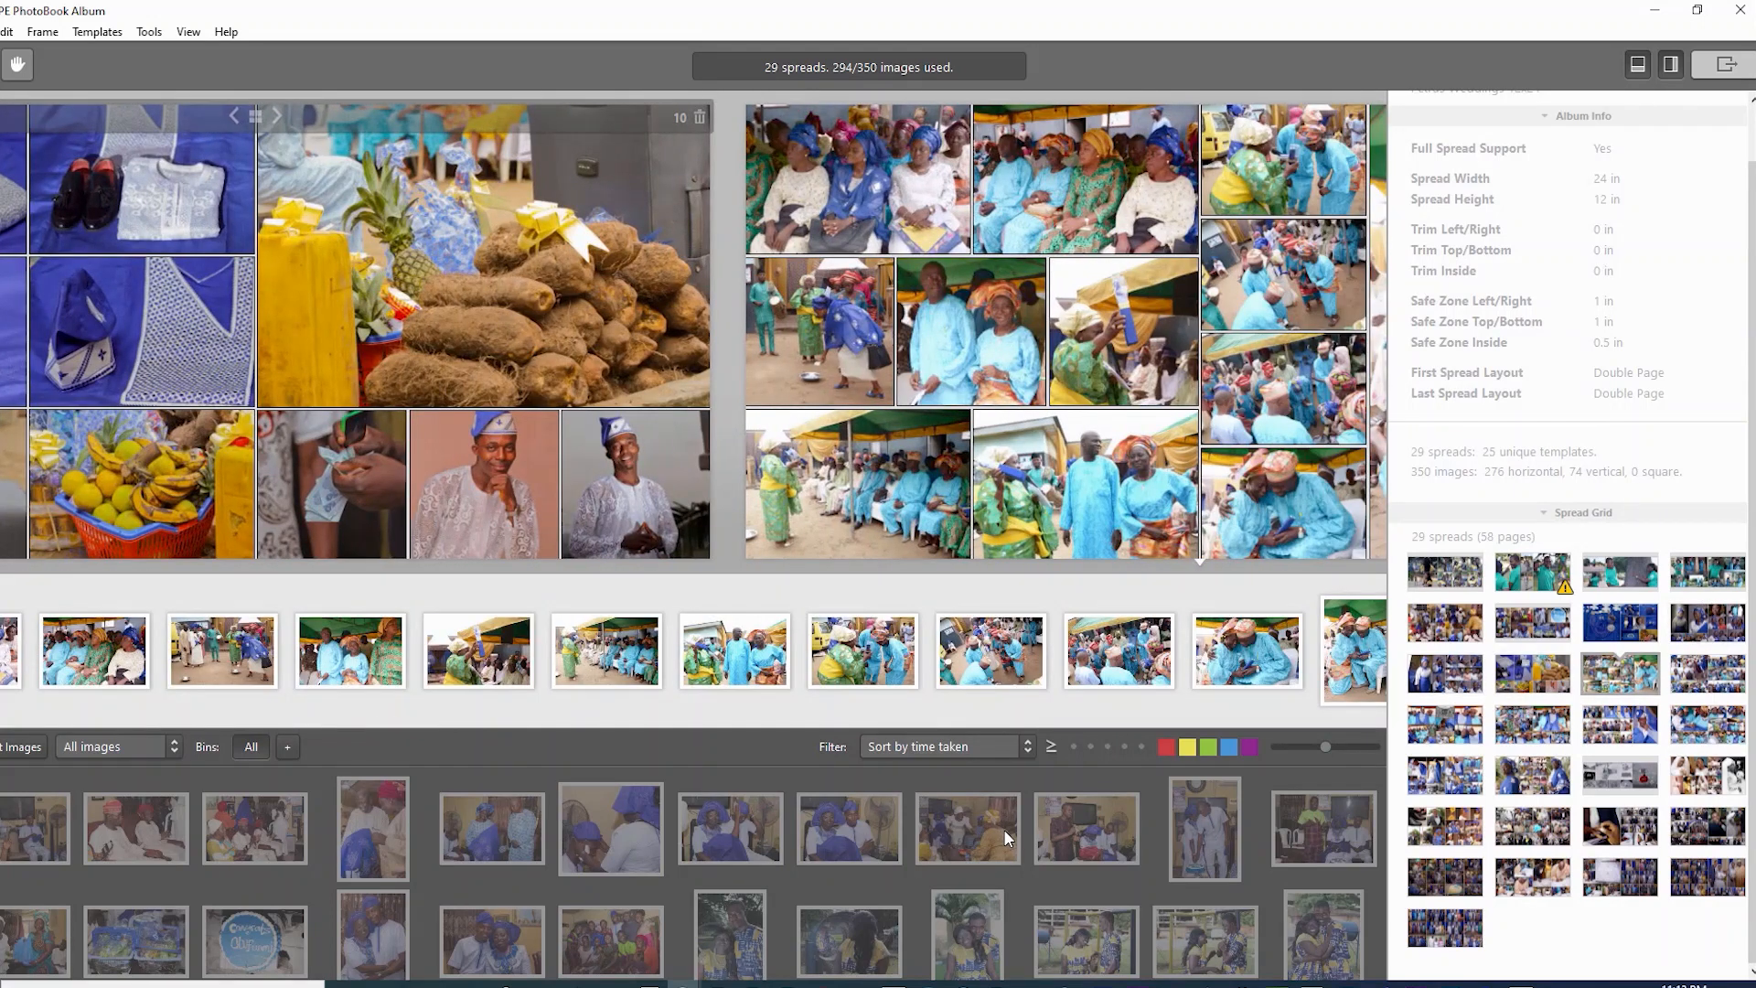
# - Continue paging through spreads 12 to 28 of the album
pyautogui.press('Right')
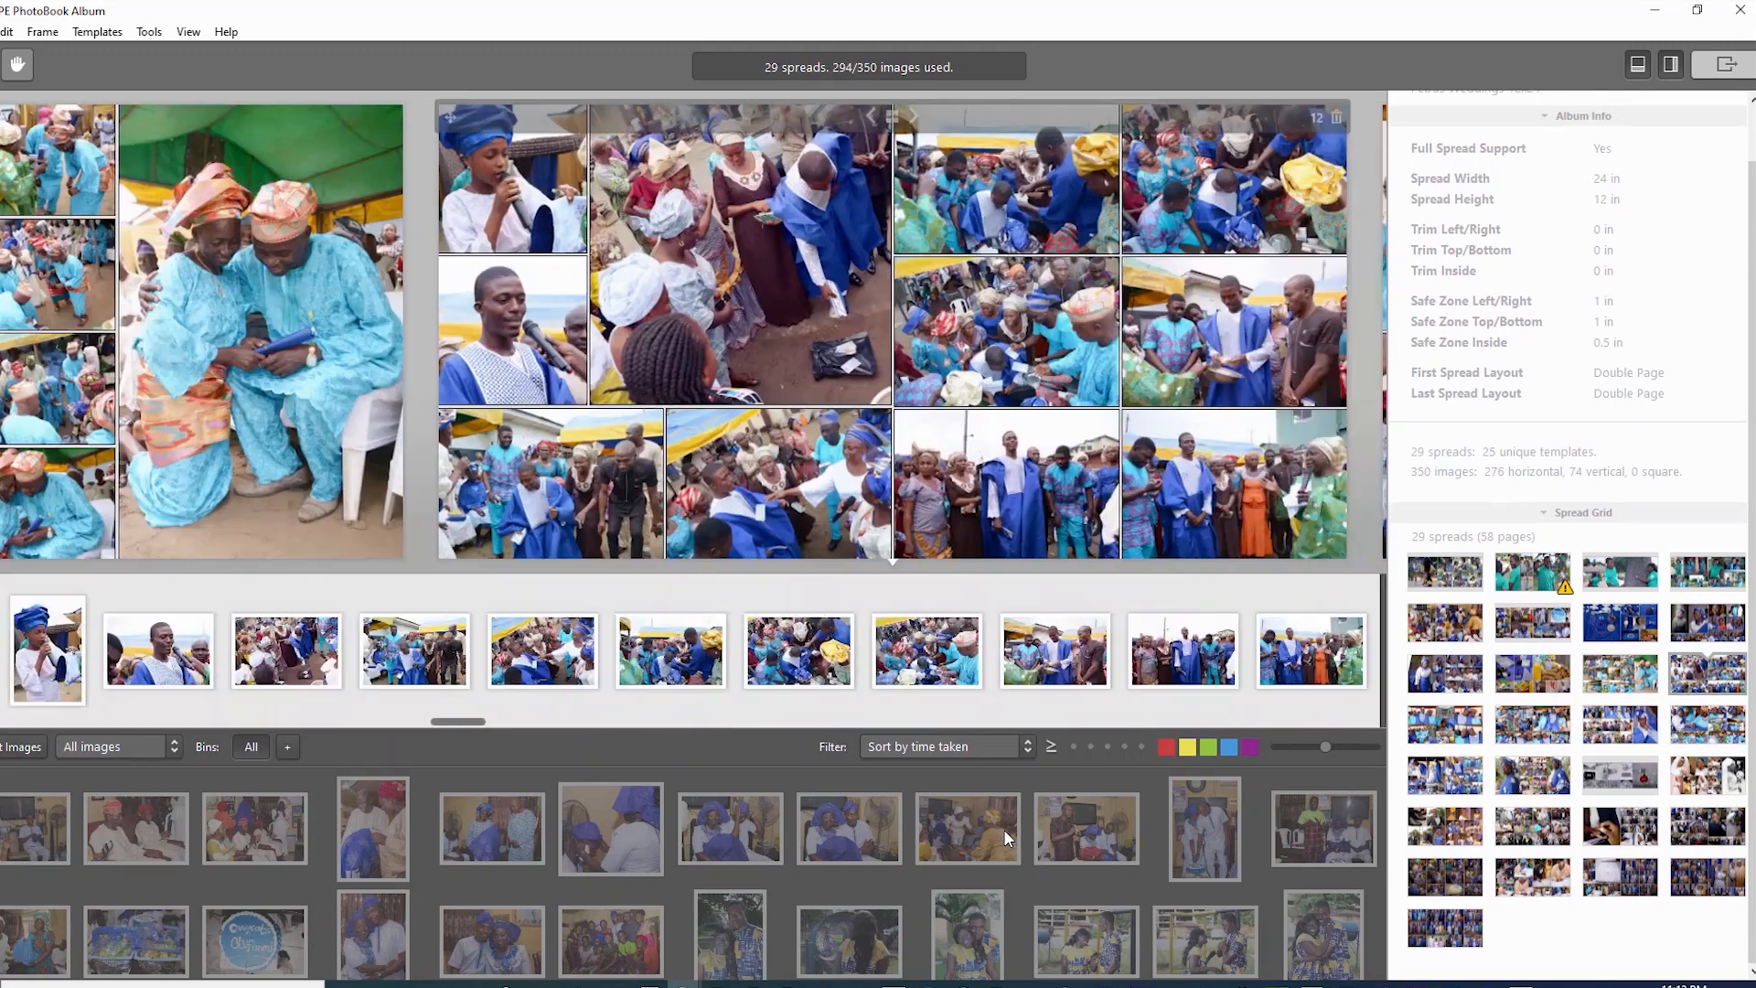
pyautogui.press('Right')
pyautogui.press('Right')
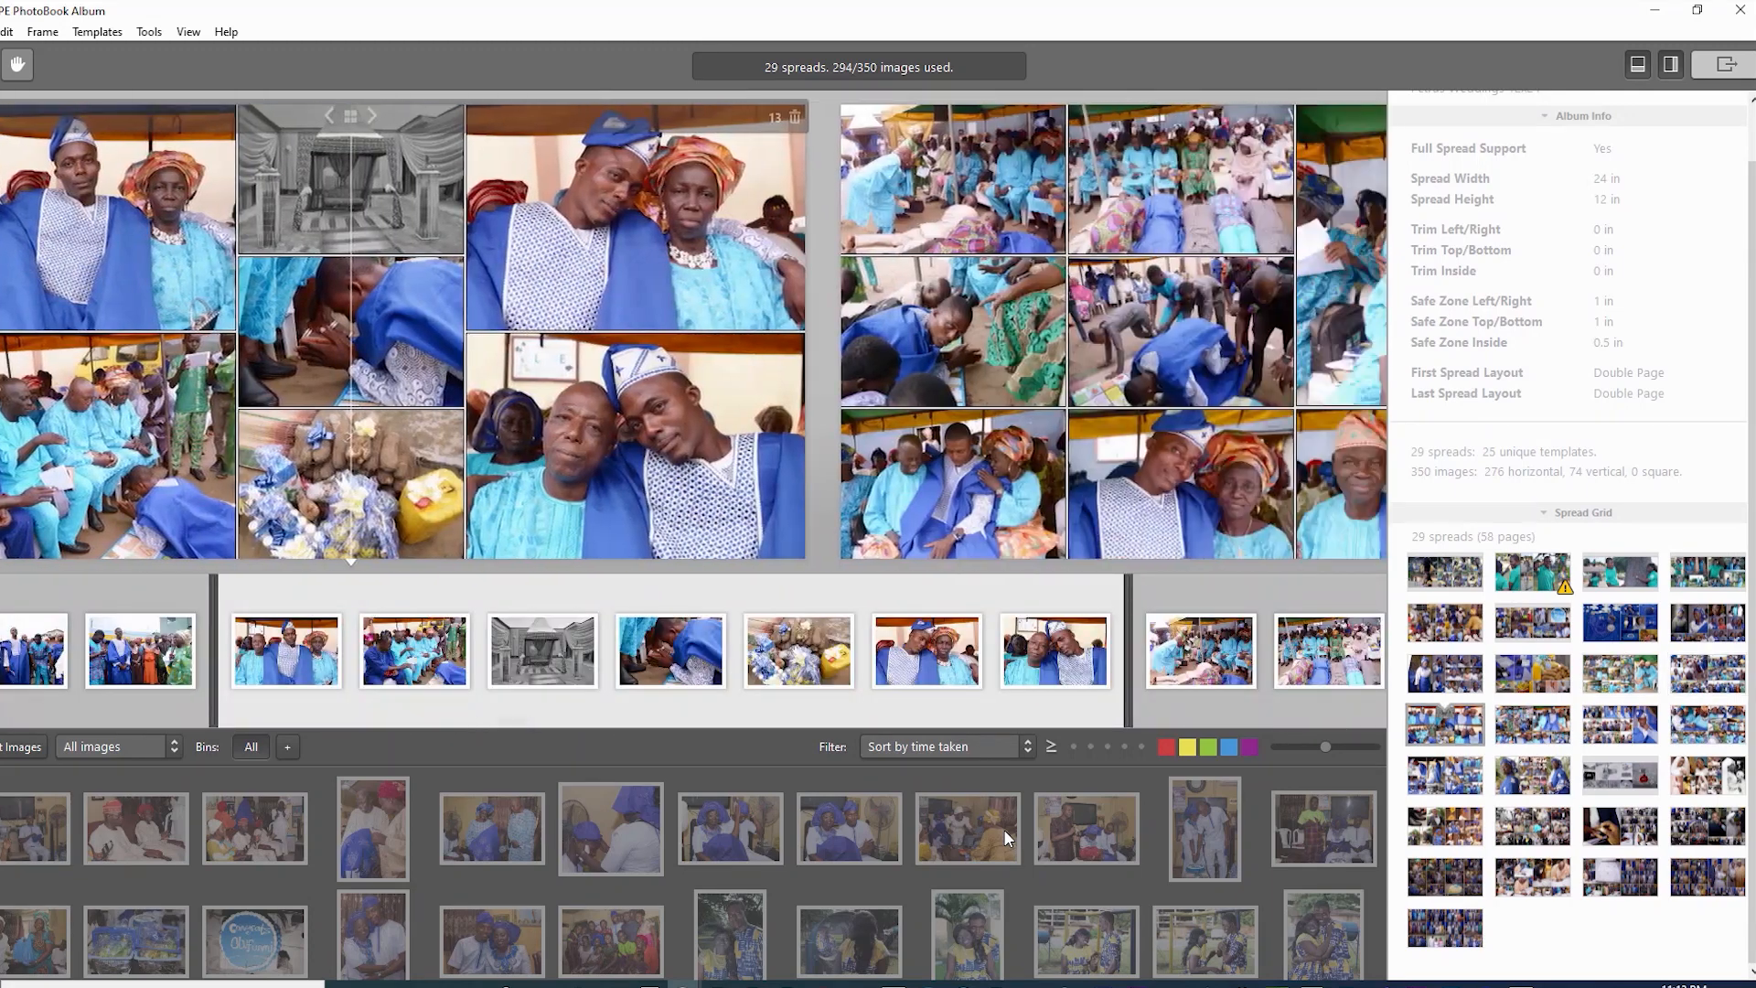
pyautogui.press('Right')
pyautogui.press('Right')
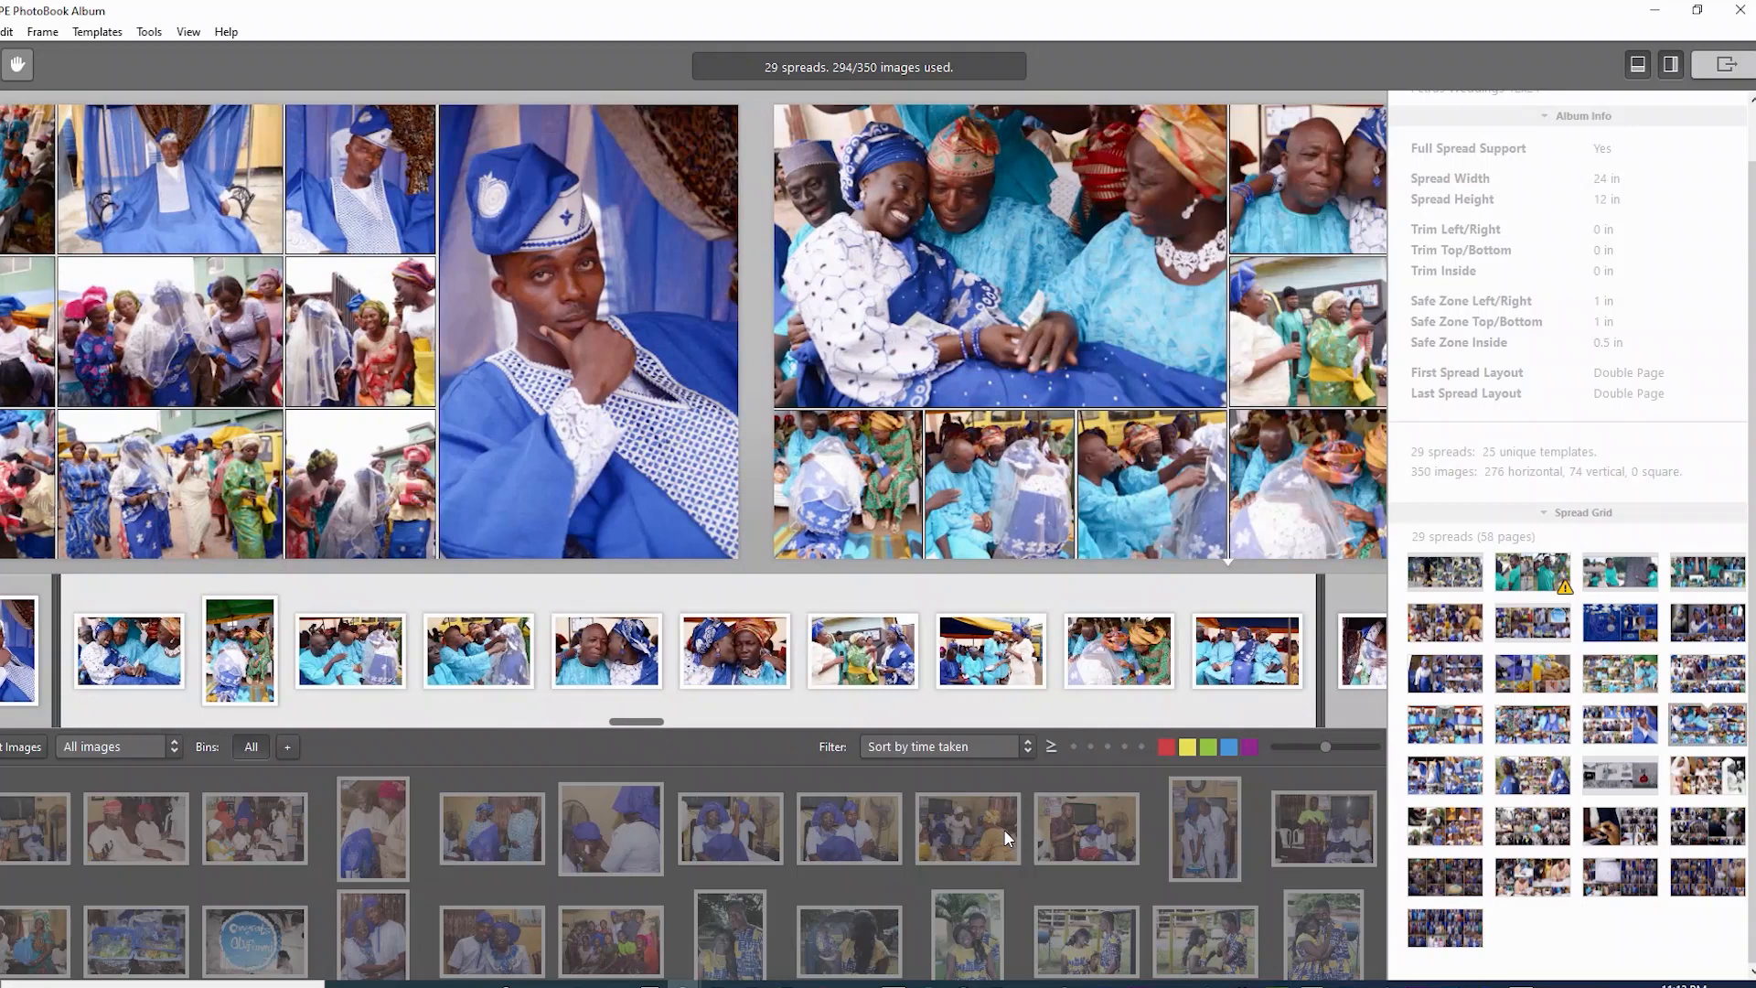
pyautogui.press('Right')
pyautogui.press('Right')
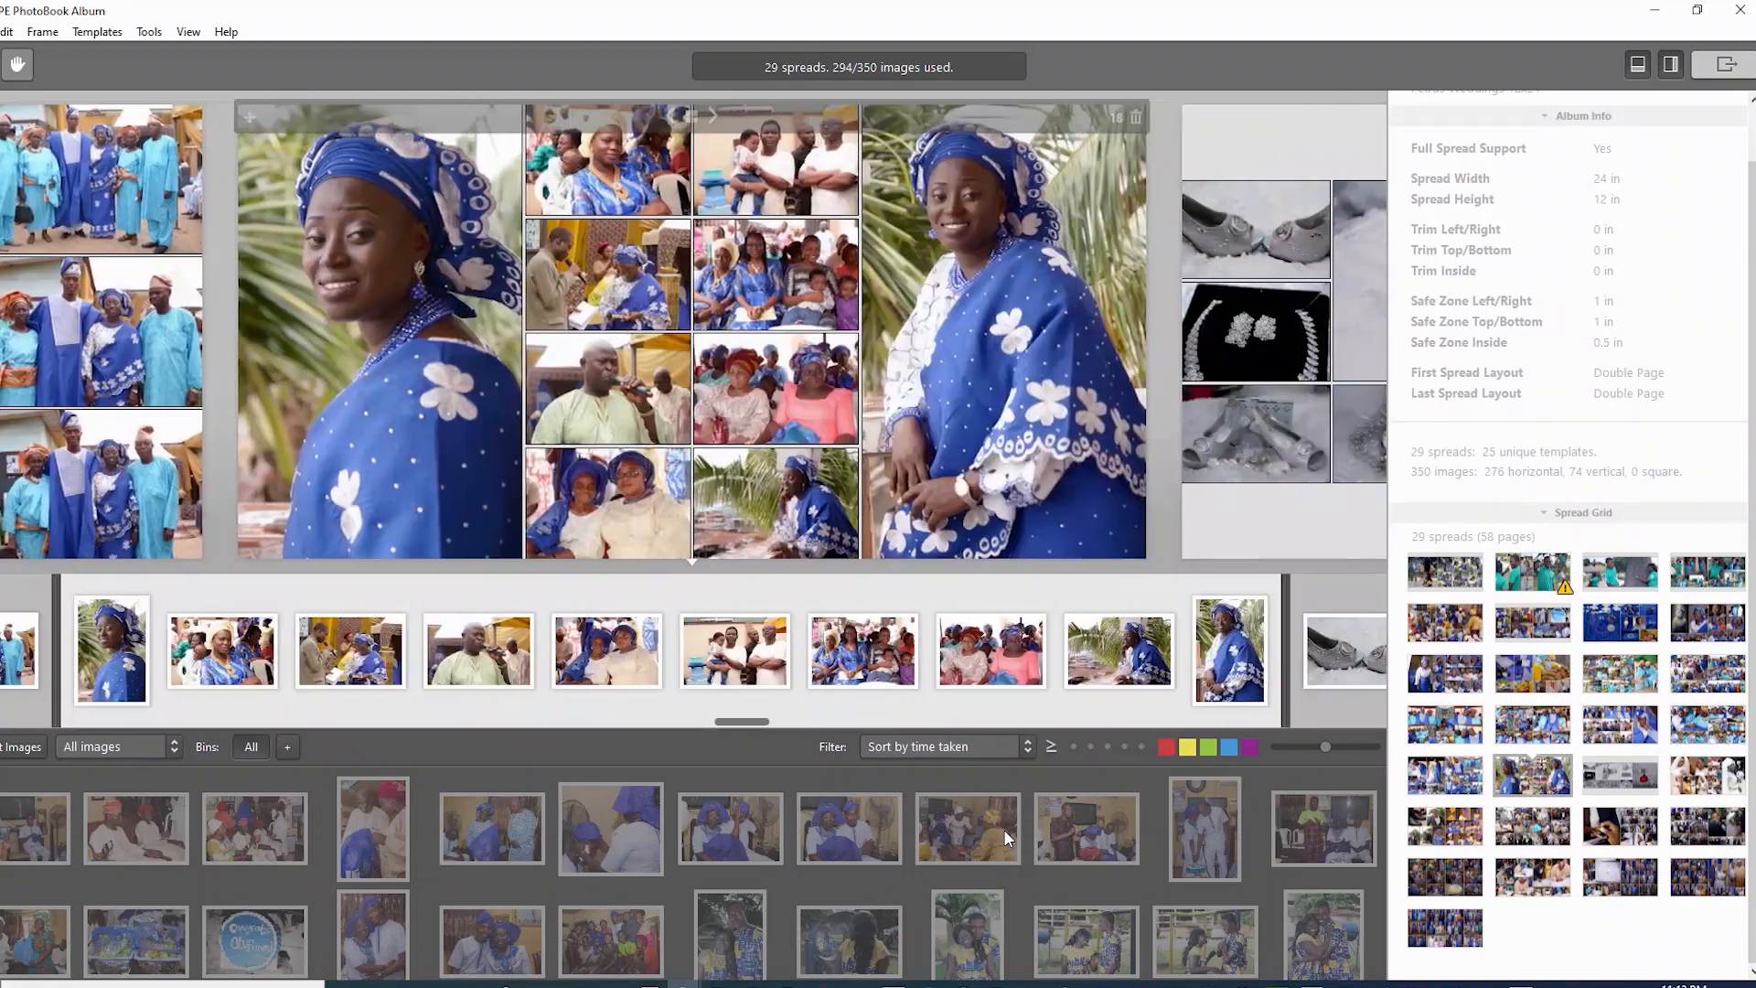
pyautogui.press('Right')
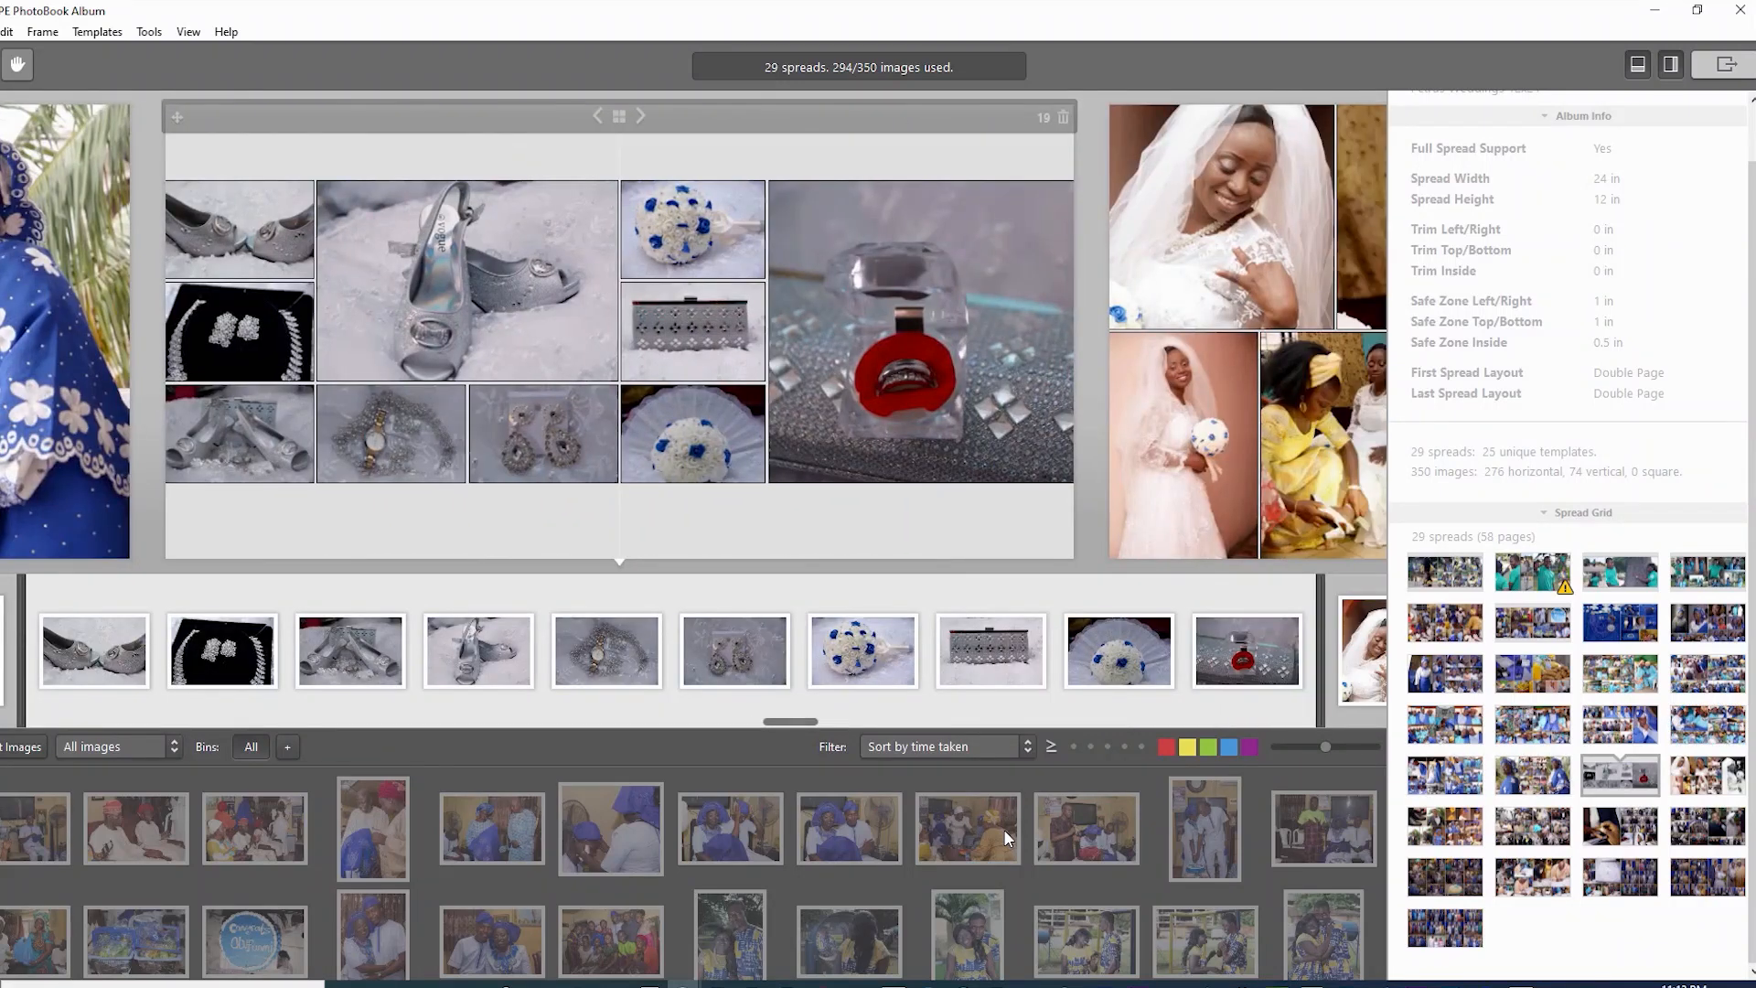
pyautogui.press('Right')
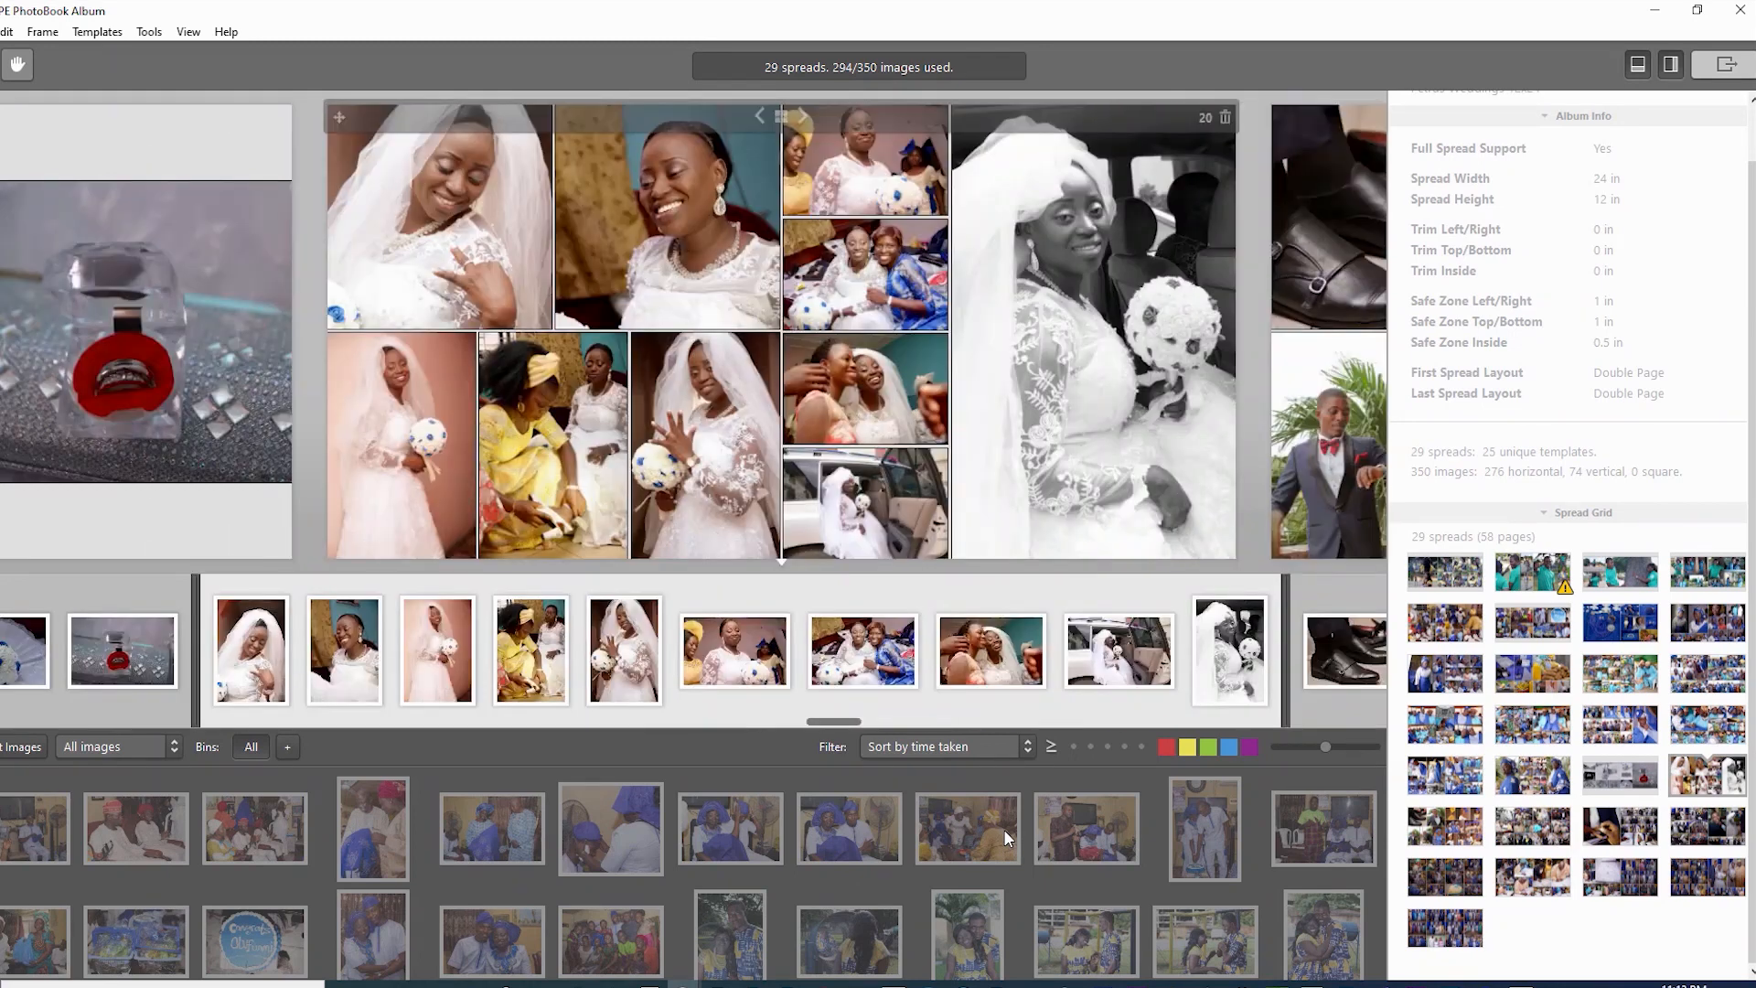
pyautogui.press('Right')
pyautogui.press('Right')
pyautogui.press('Right')
pyautogui.press('Right')
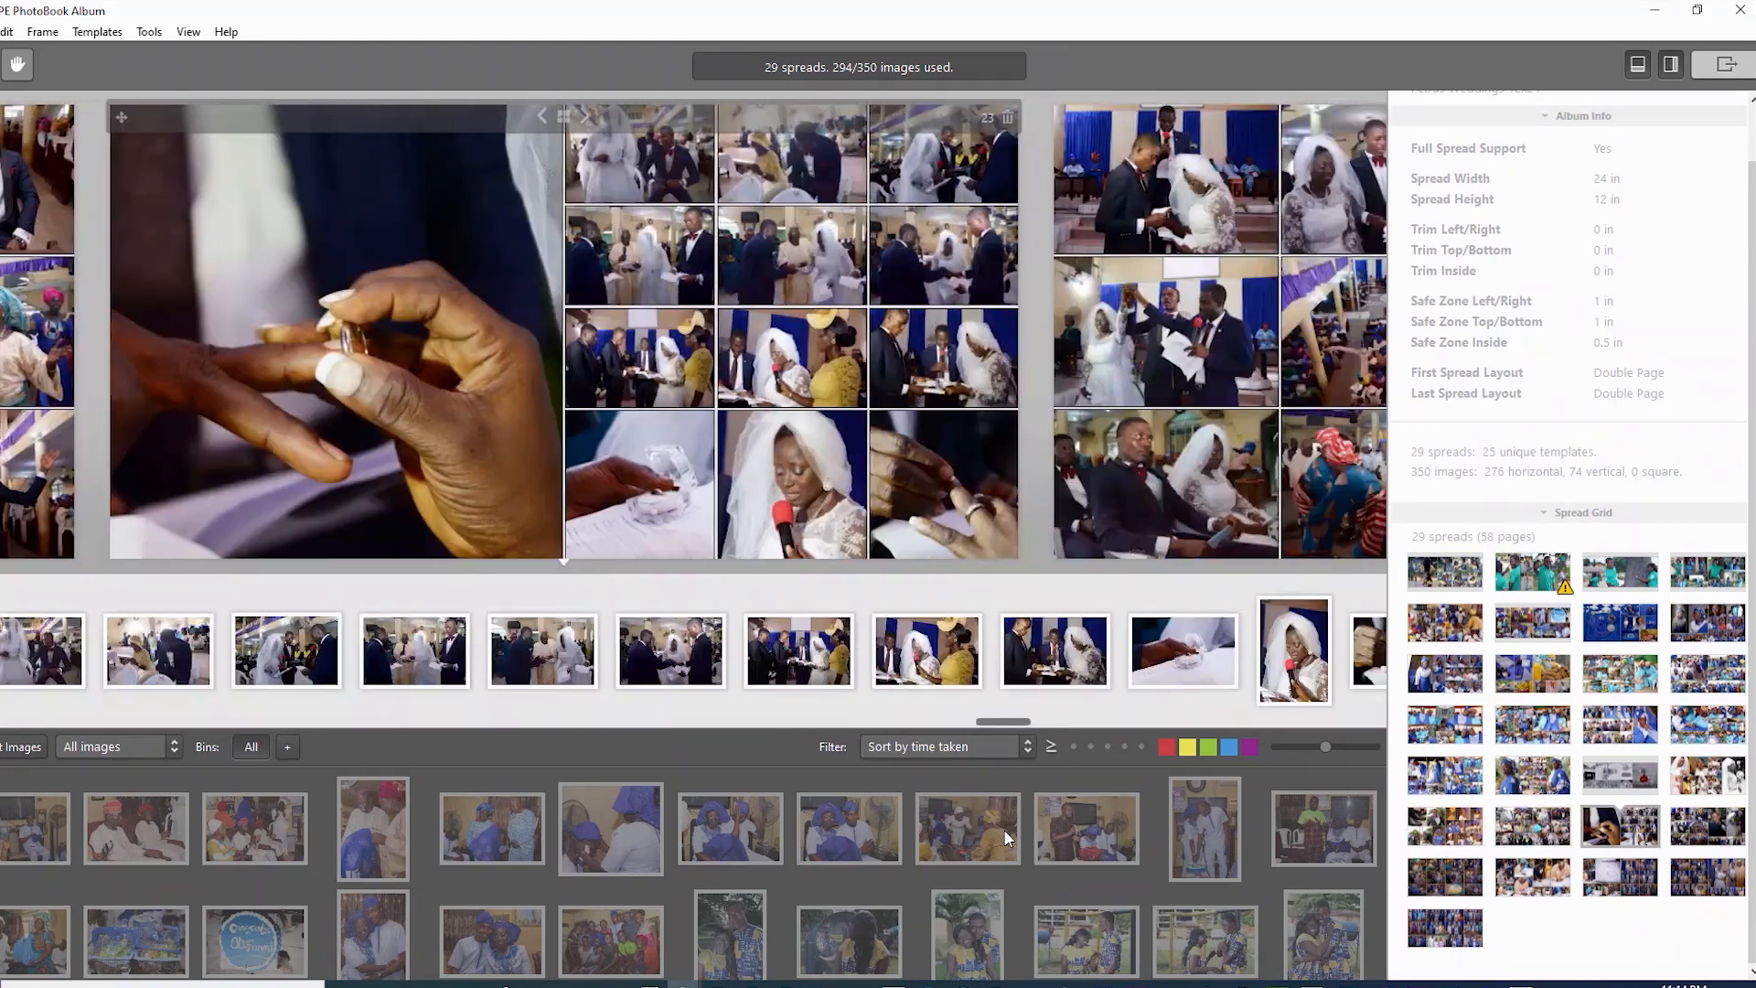
pyautogui.press('Right')
pyautogui.press('Right')
pyautogui.press('Right')
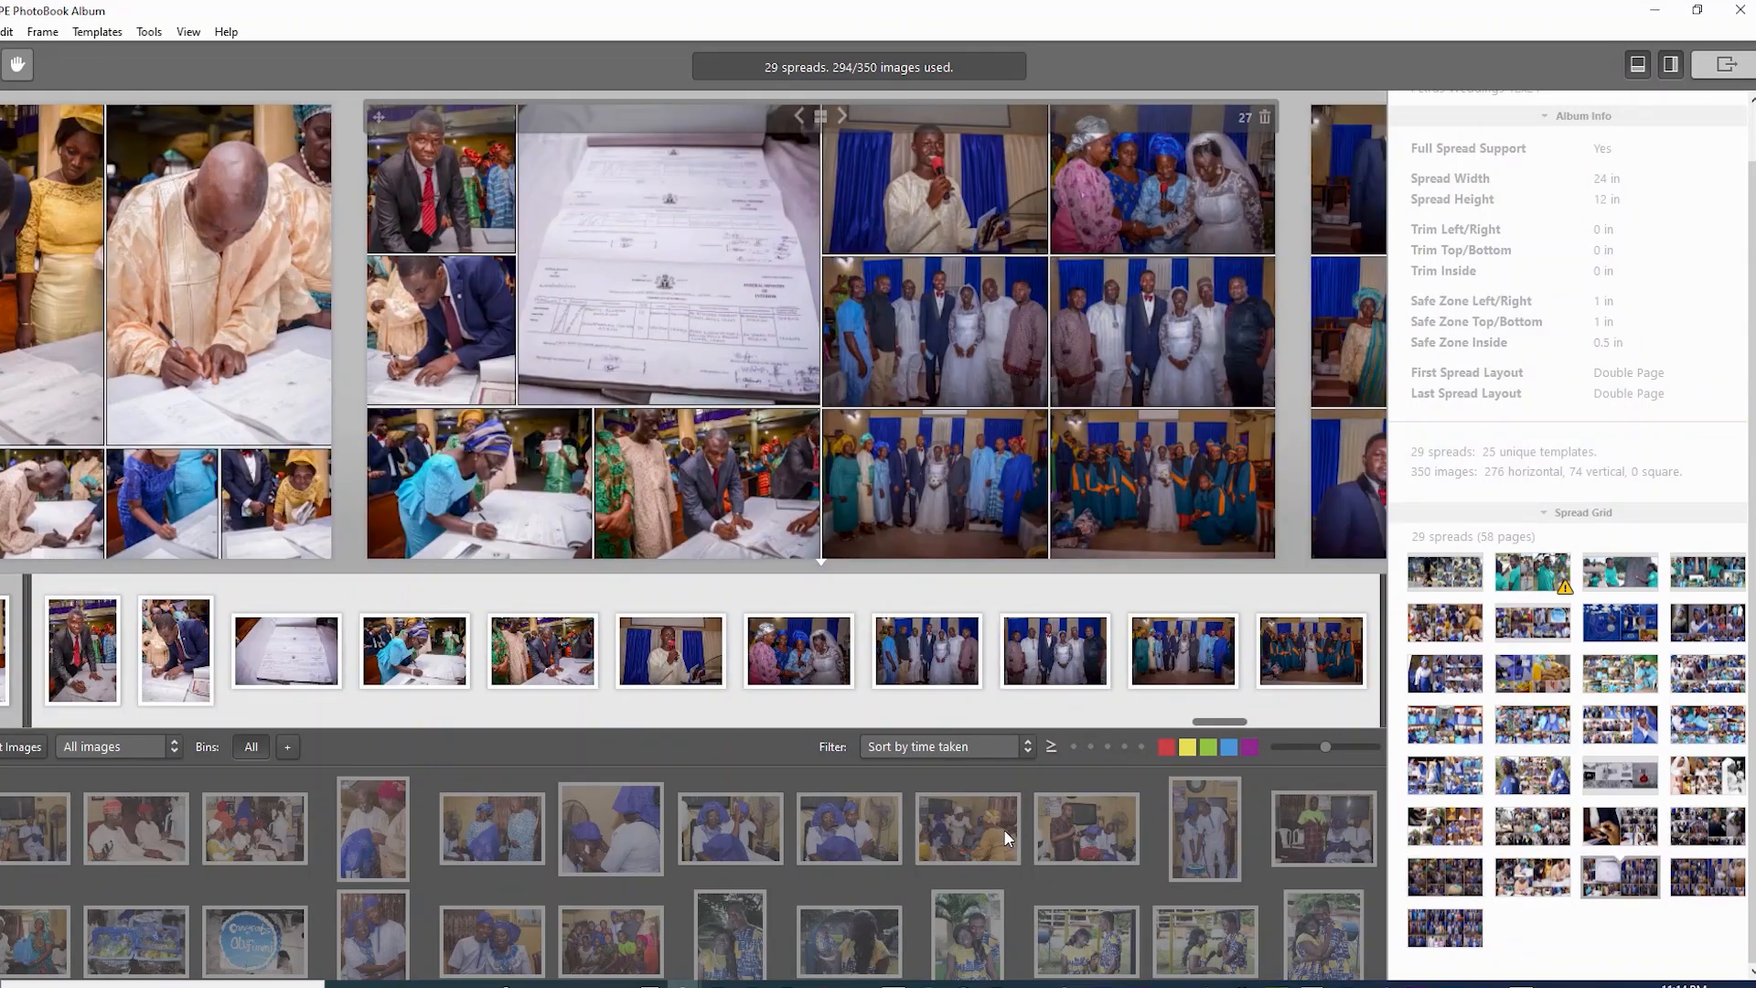
pyautogui.press('Right')
pyautogui.press('Right')
pyautogui.press('Right')
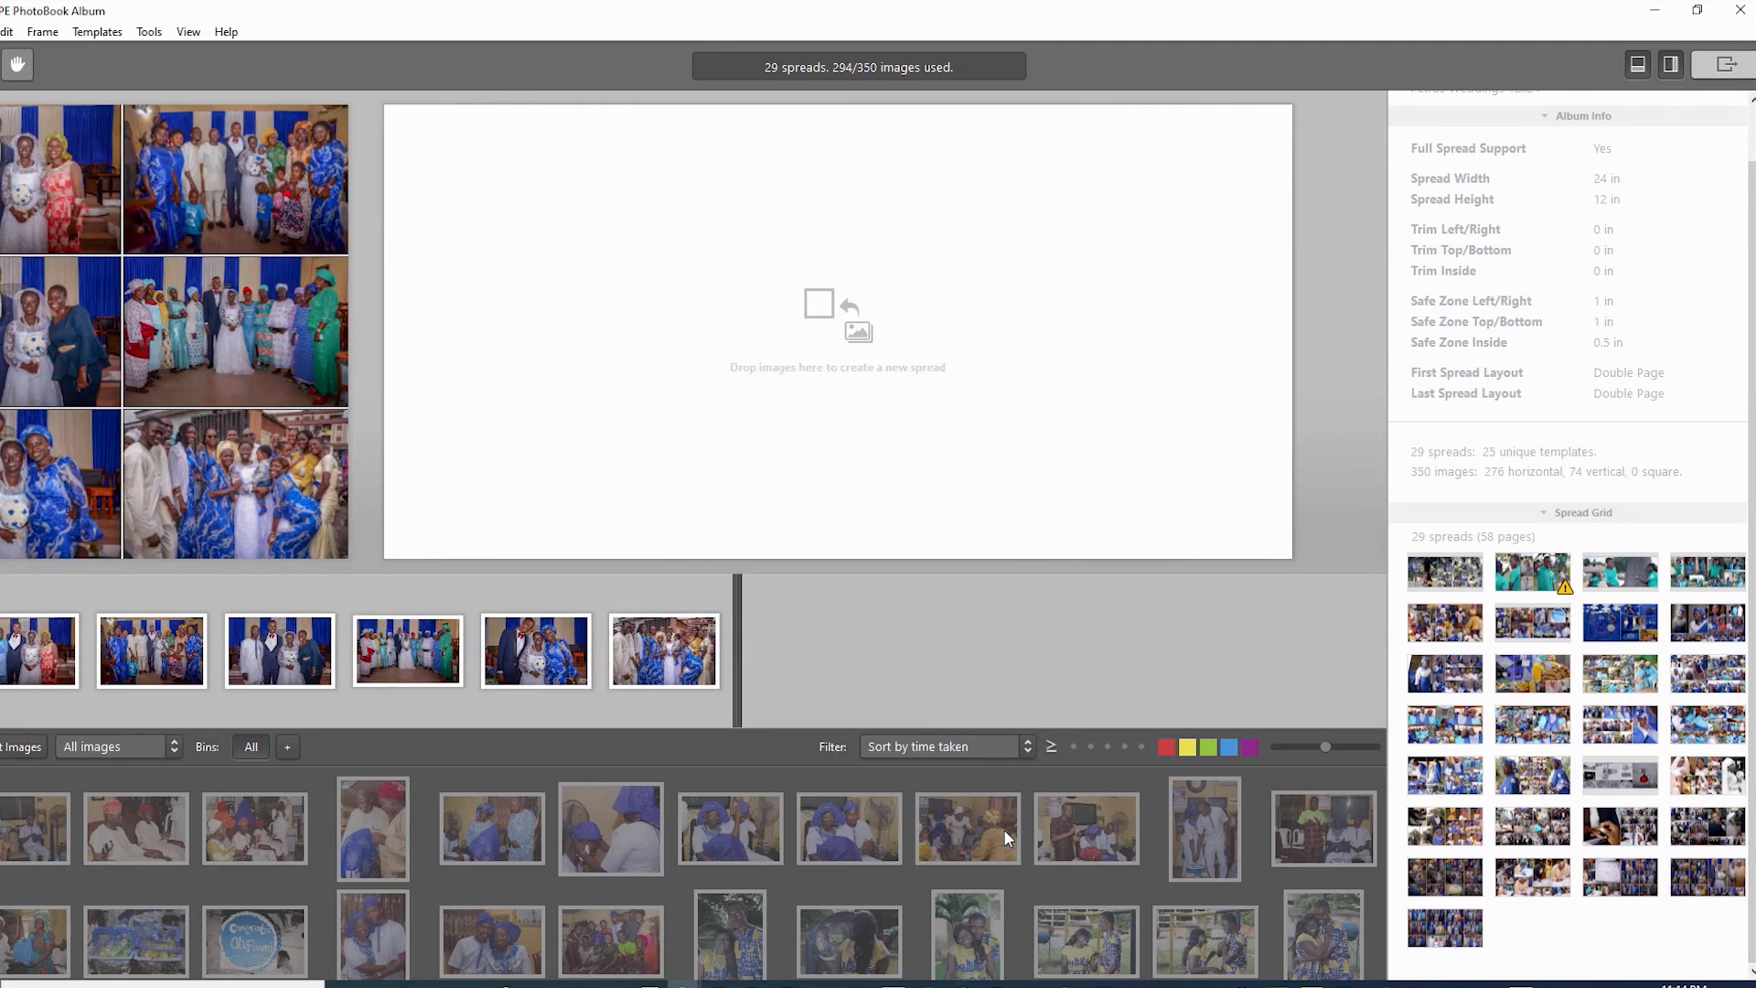